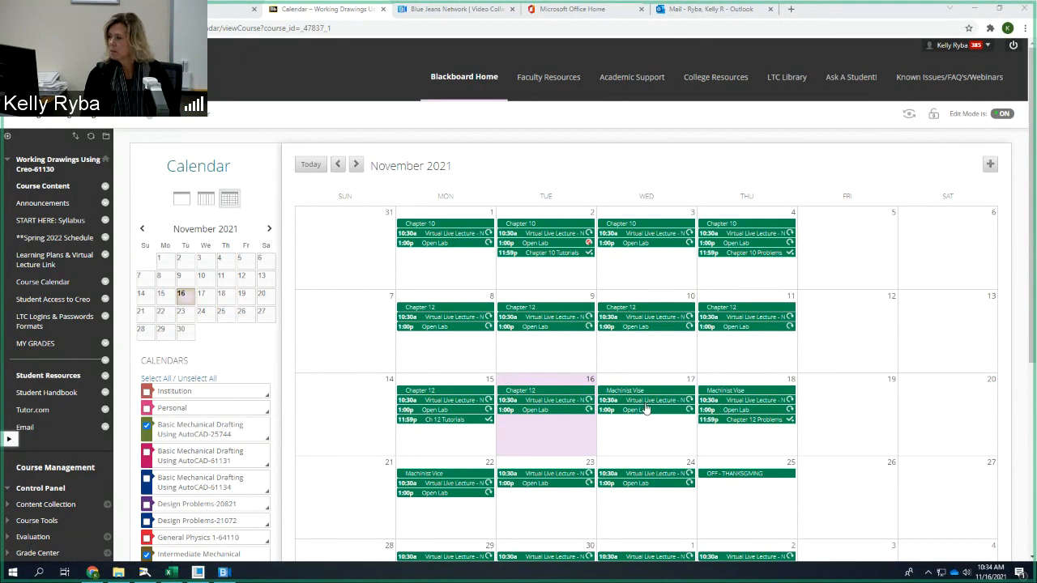
Open the Chapter 12 lecture videos folder from the course's Learning Plans & Virtual Lecture Link page
click(37, 264)
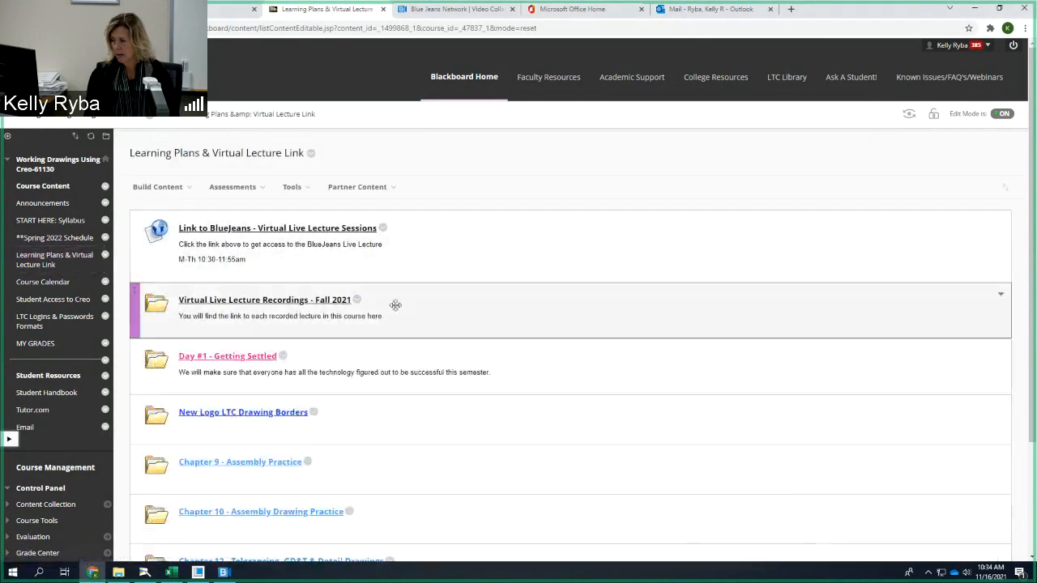
scroll(239, 421, down, 3)
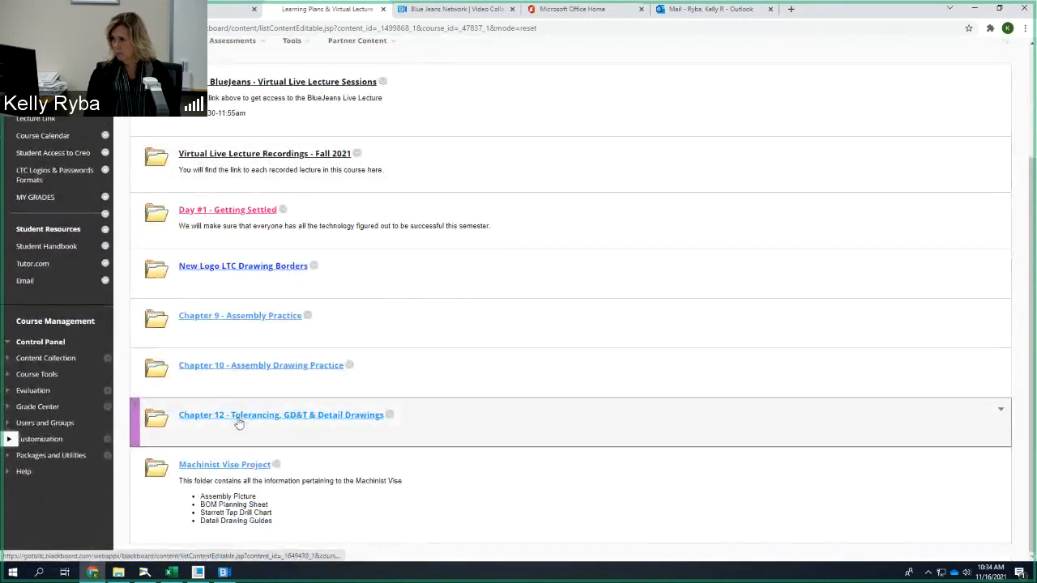
click(239, 418)
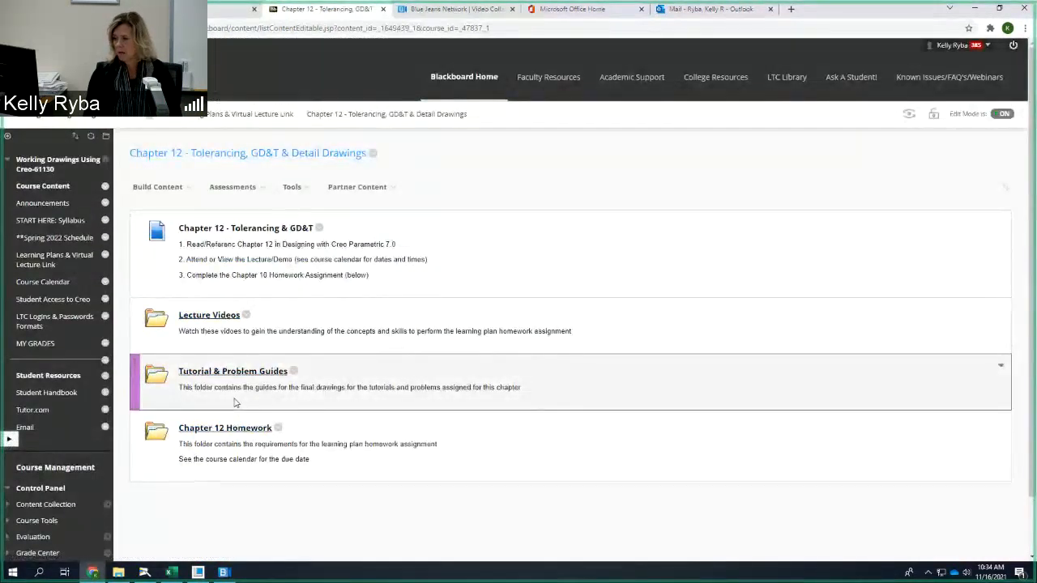
click(222, 317)
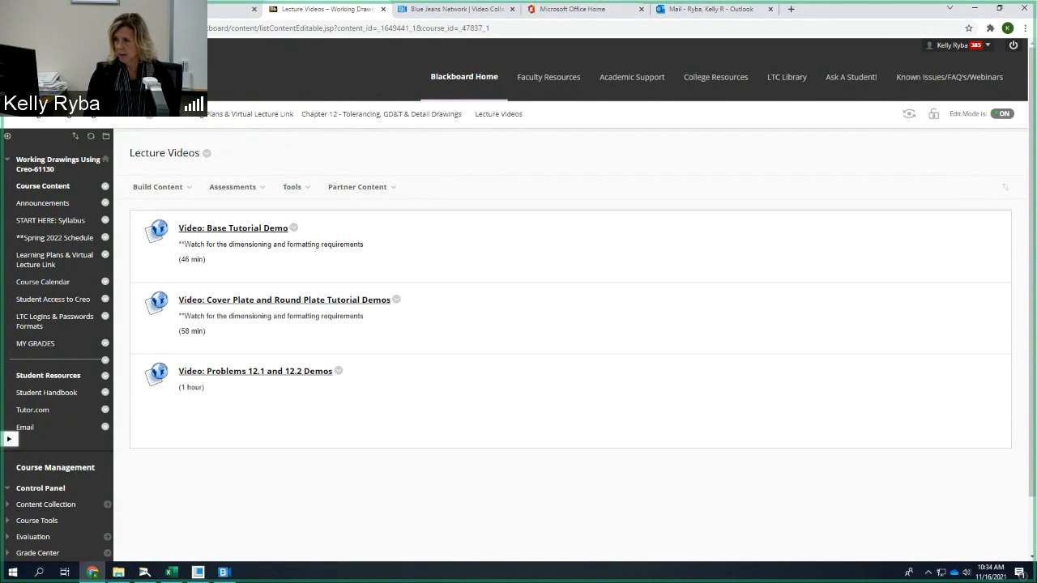
Return to the Chapter 12 folder and look through its Tutorial & Problem Guides
key(alt+Left)
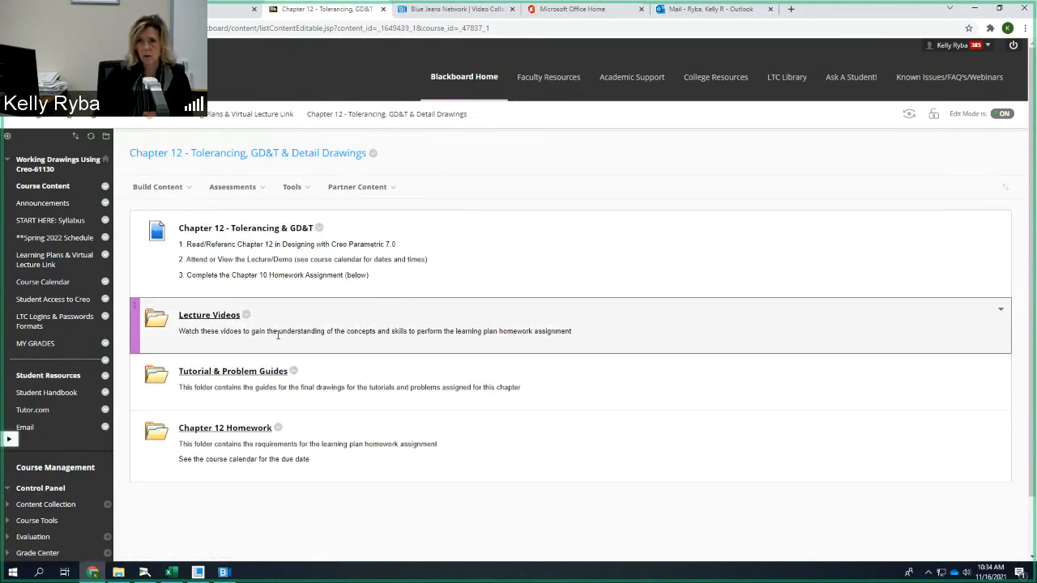
click(227, 374)
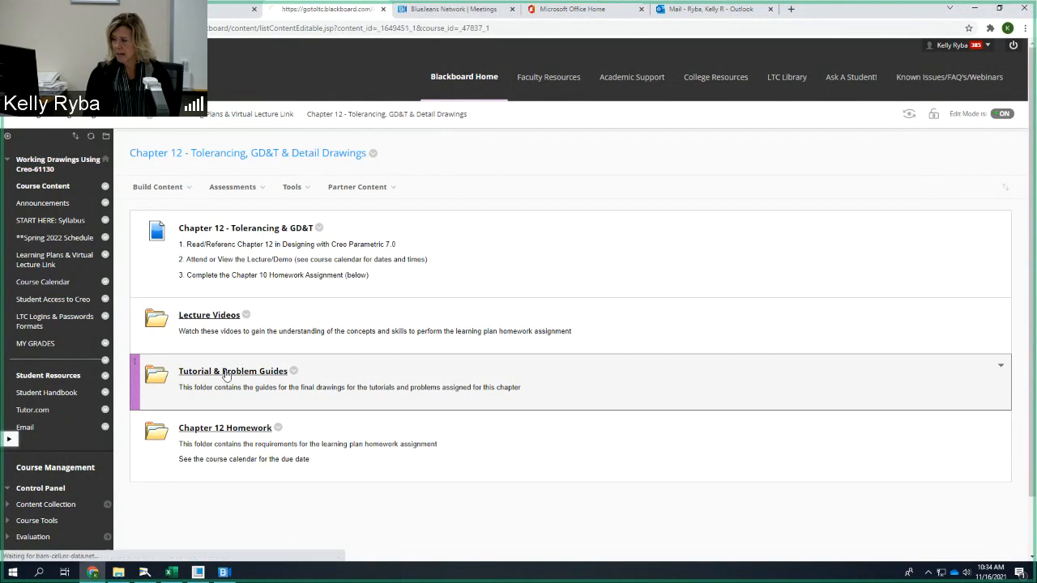
scroll(328, 357, down, 1)
scroll(327, 357, down, 2)
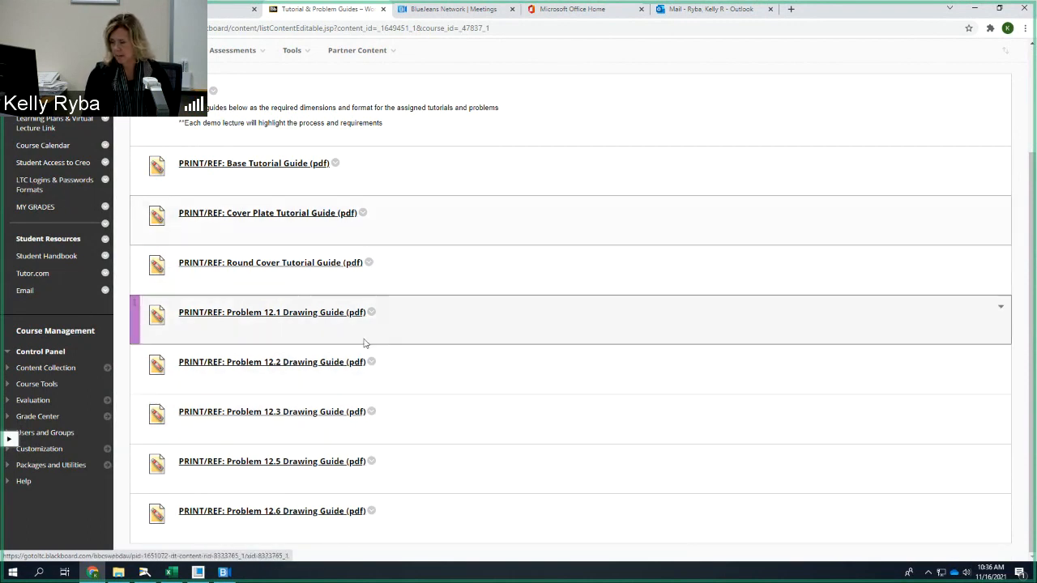
scroll(361, 343, up, 2)
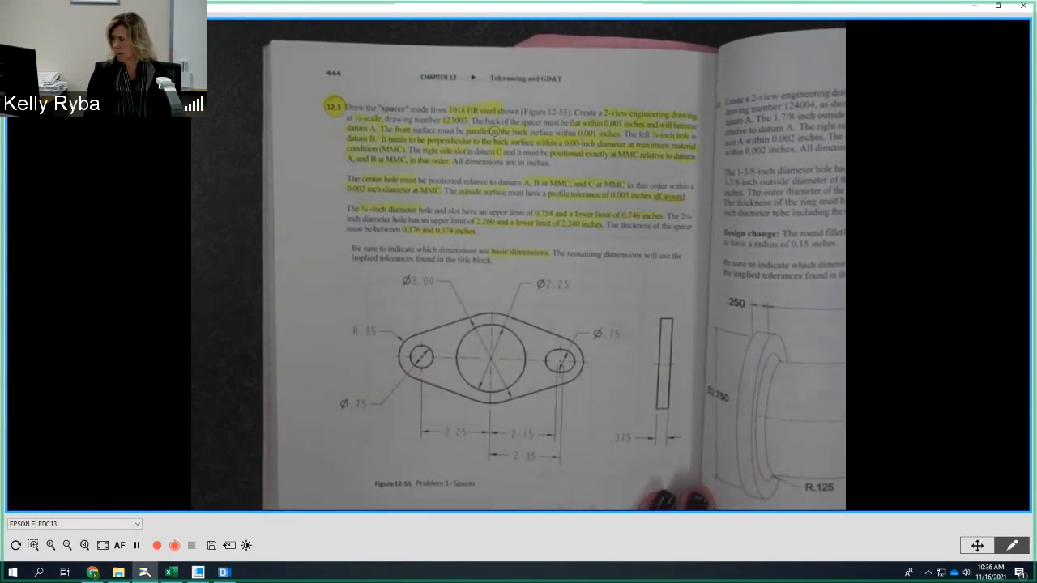
Switch to Creo Parametric and start a new drawing with file name SPACER1 and common name 123003, using the default template option
click(973, 7)
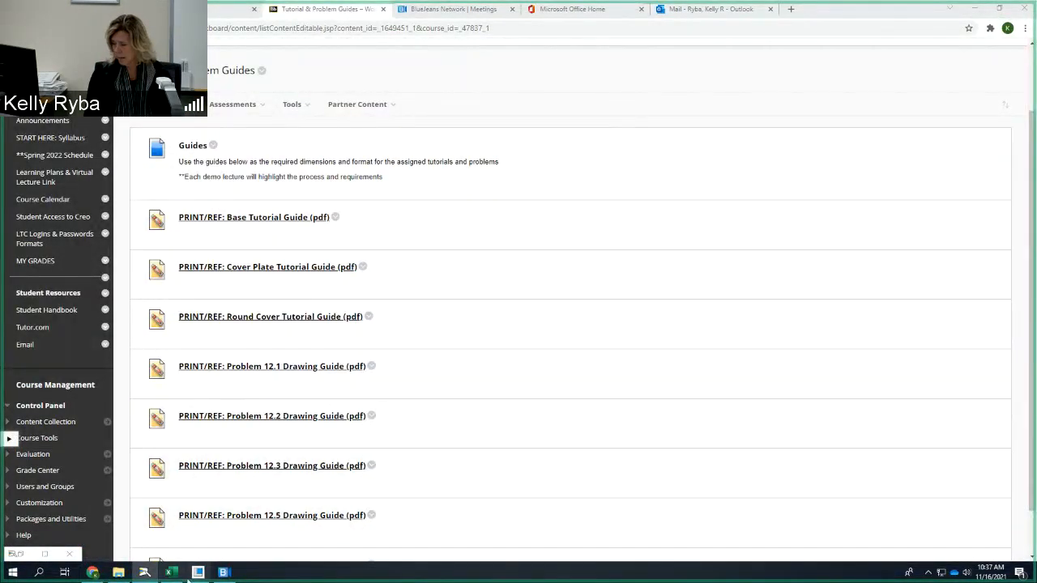
click(196, 572)
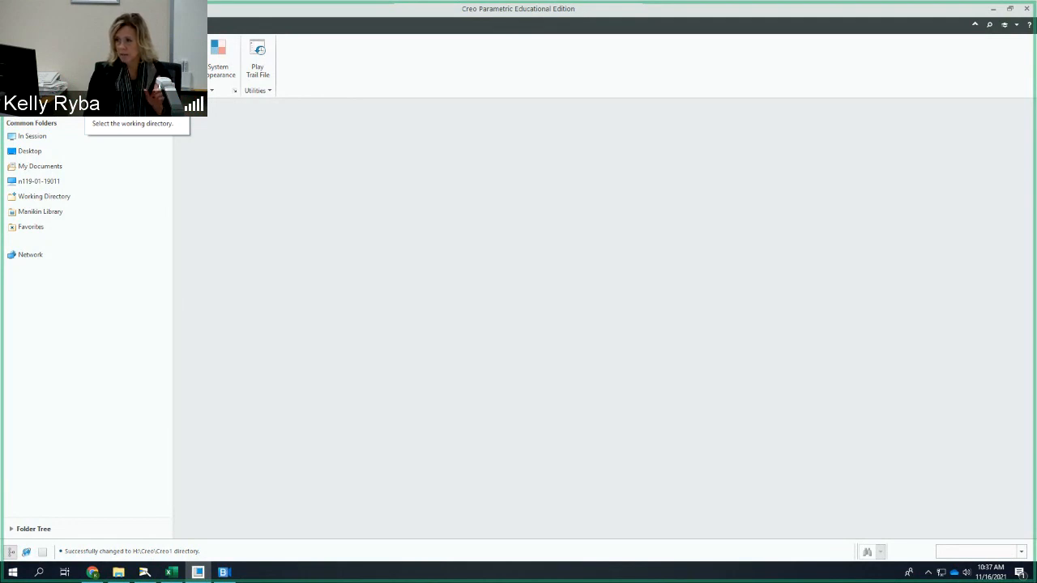
click(21, 58)
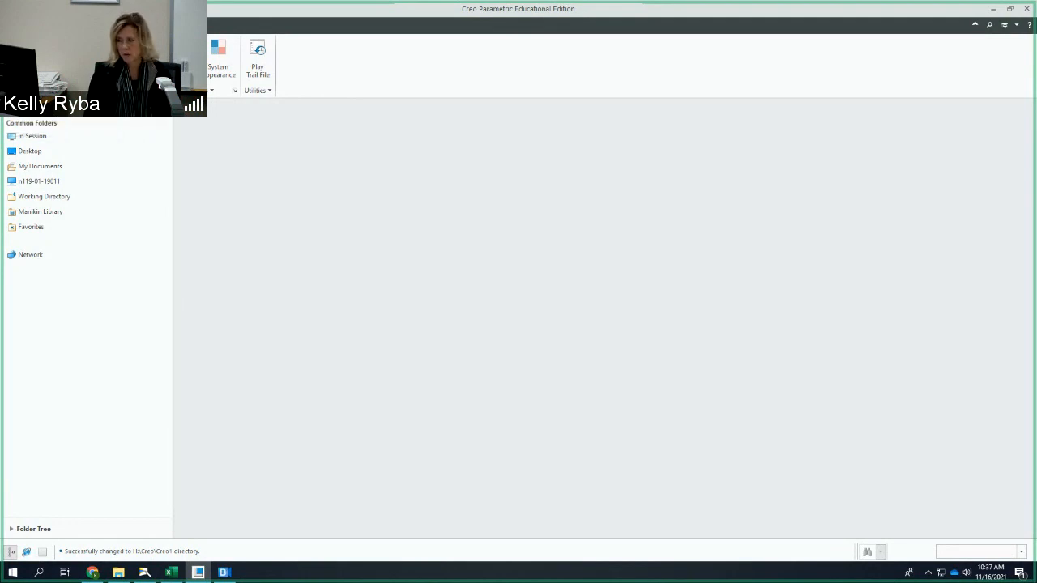
click(455, 273)
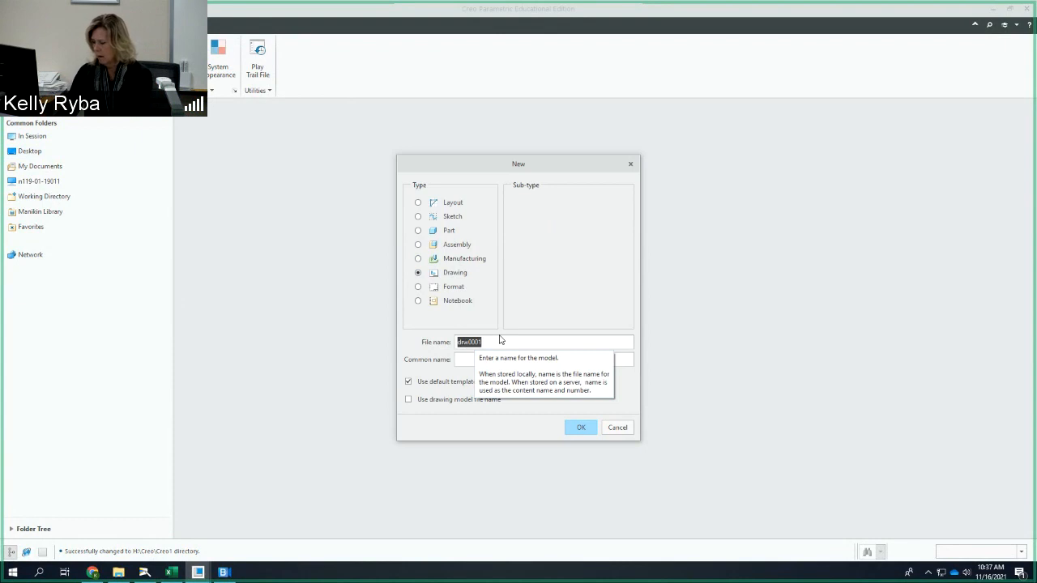
text(SPACER1)
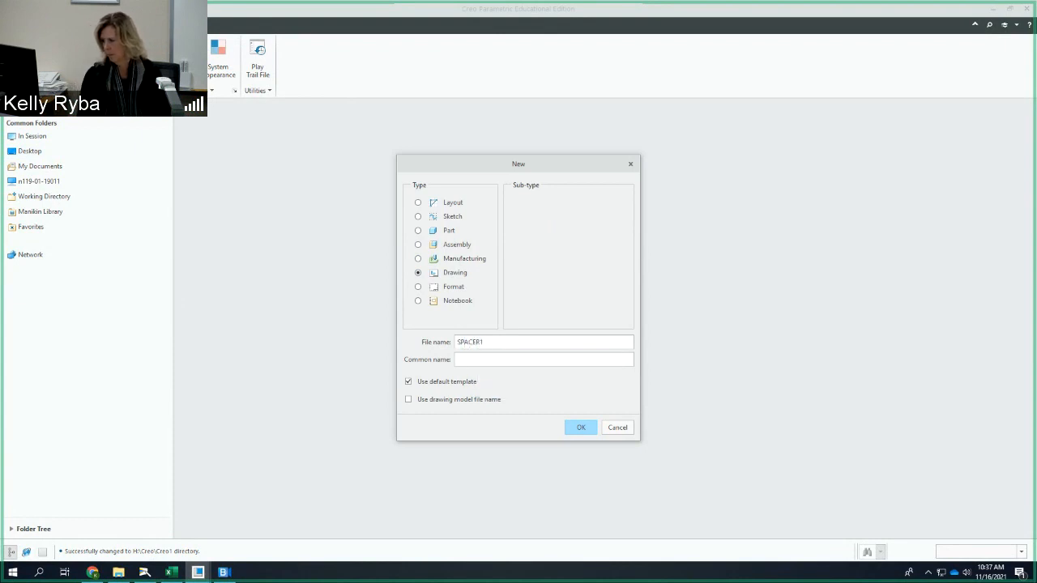
click(467, 362)
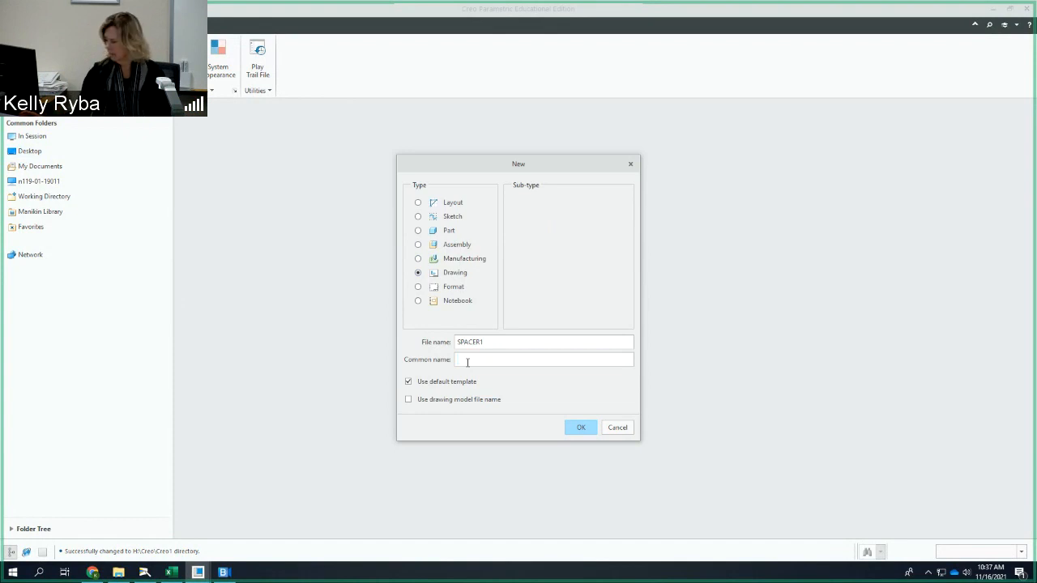
text(123003)
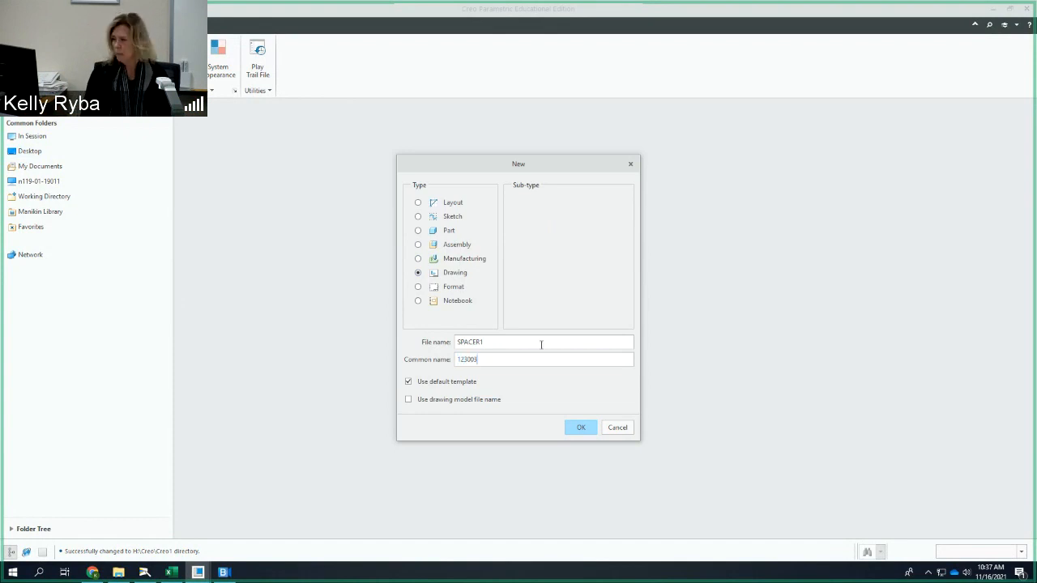
click(578, 427)
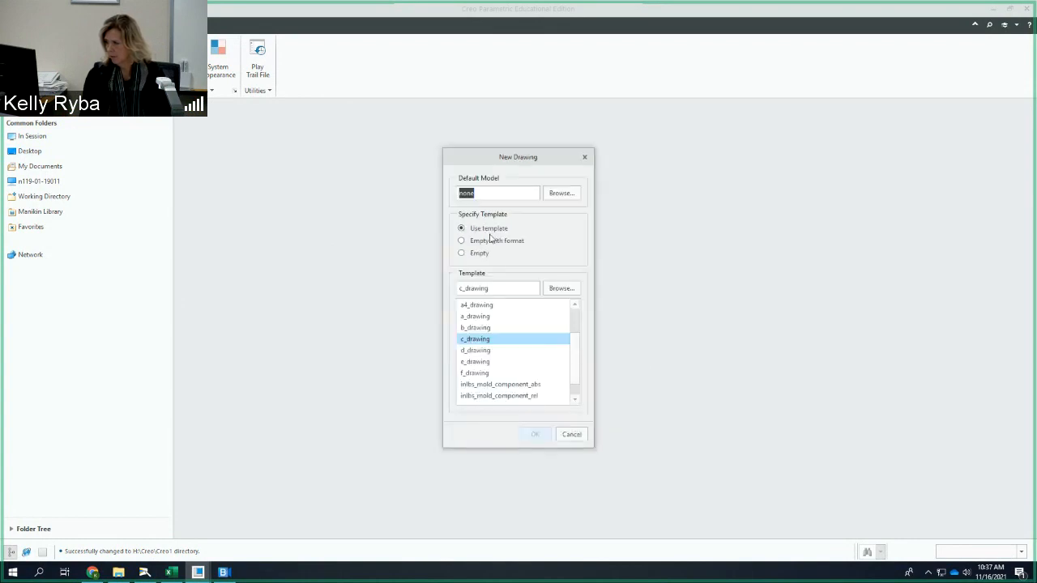
Choose spacer.prt from the Creo1 folder as the new drawing's default model
click(560, 195)
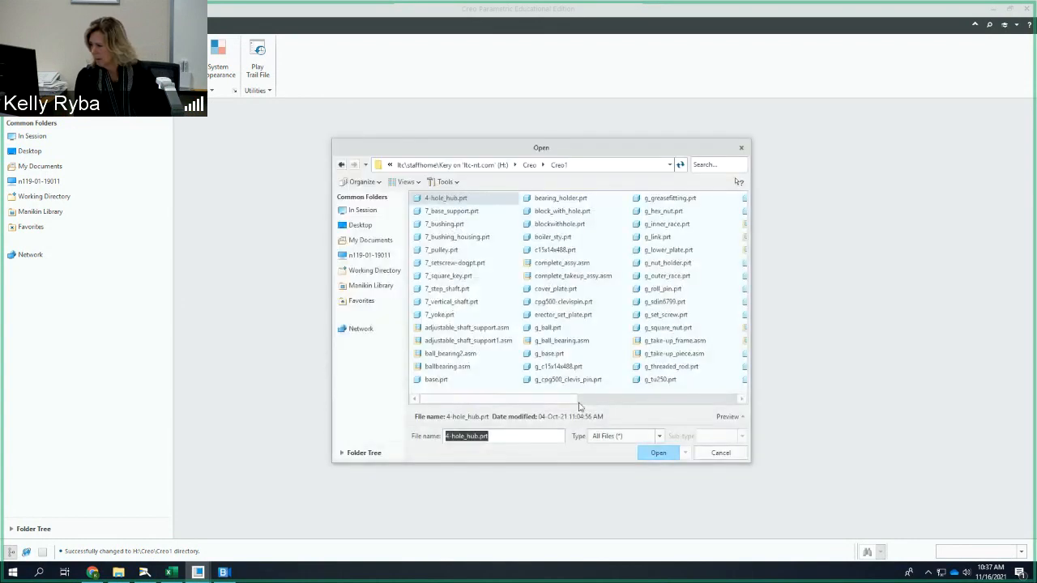
click(651, 399)
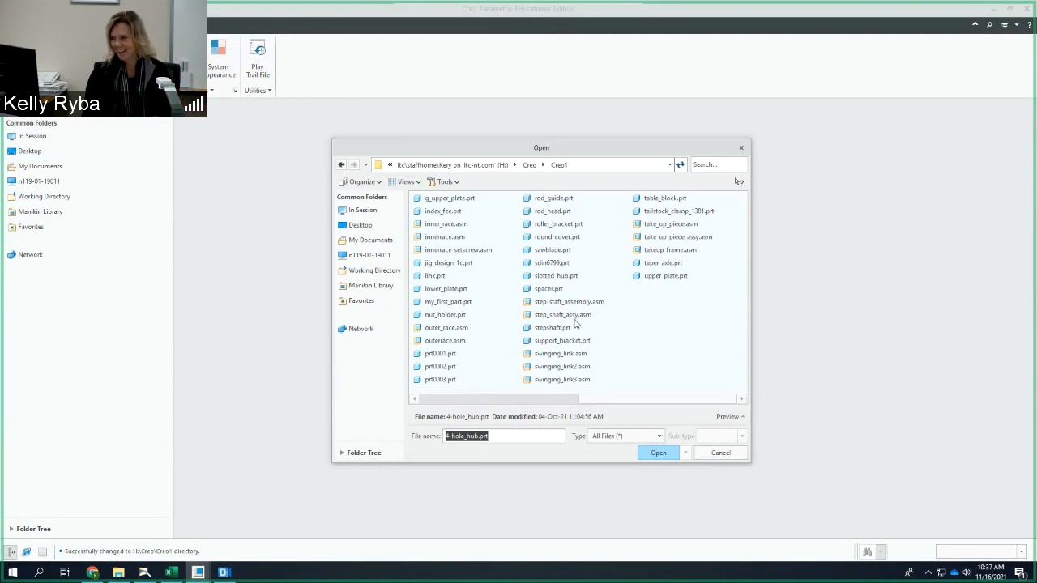
click(555, 294)
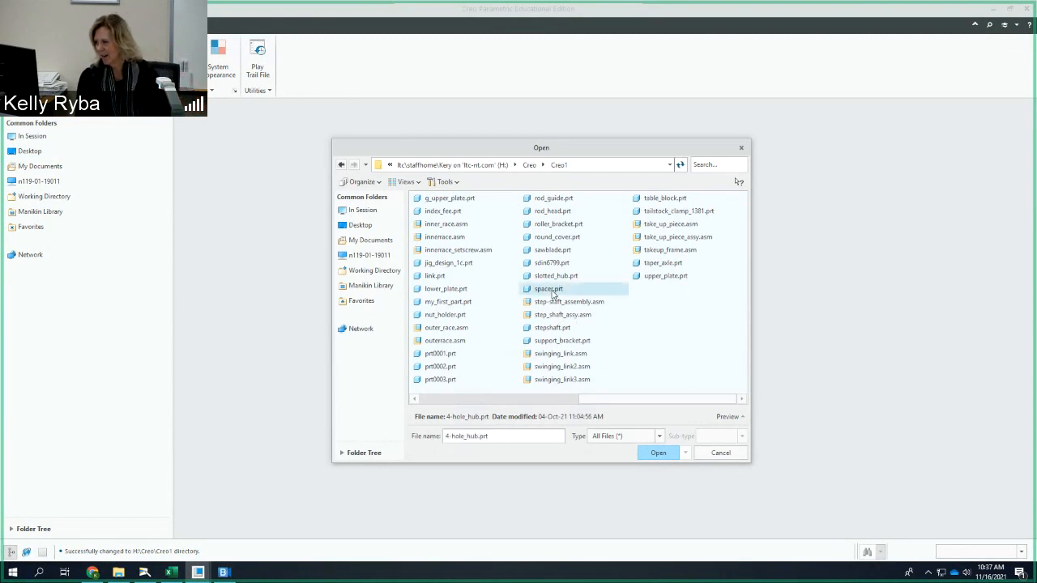
click(657, 454)
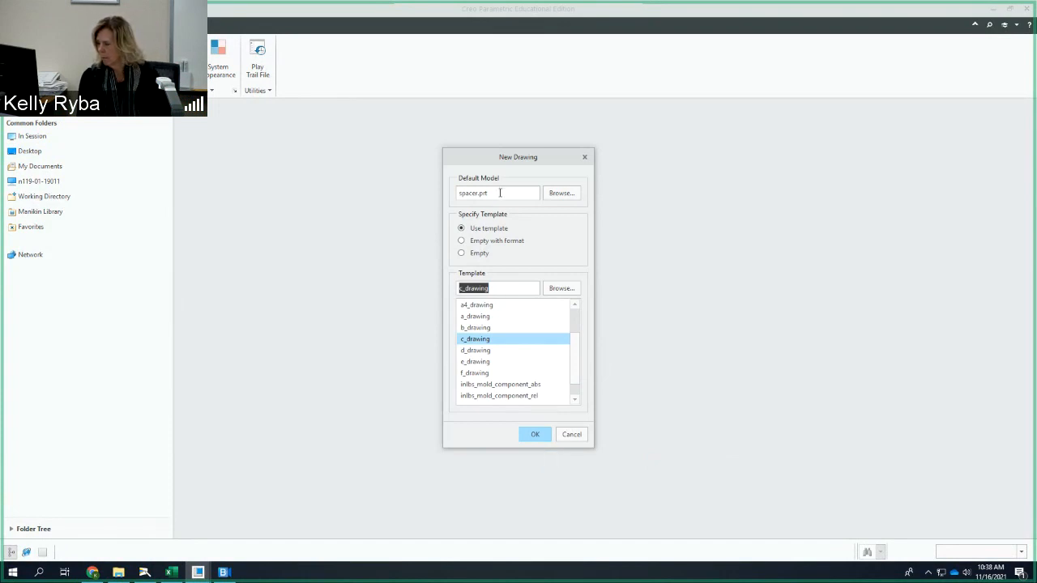
Choose ltca_temp_2view.drw as the template and create the drawing
click(560, 290)
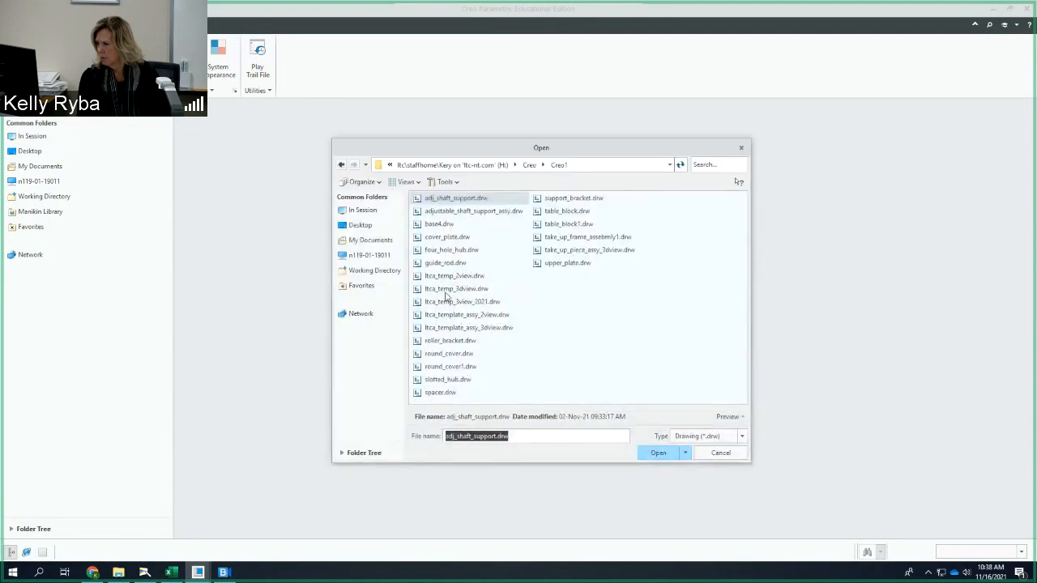
click(450, 279)
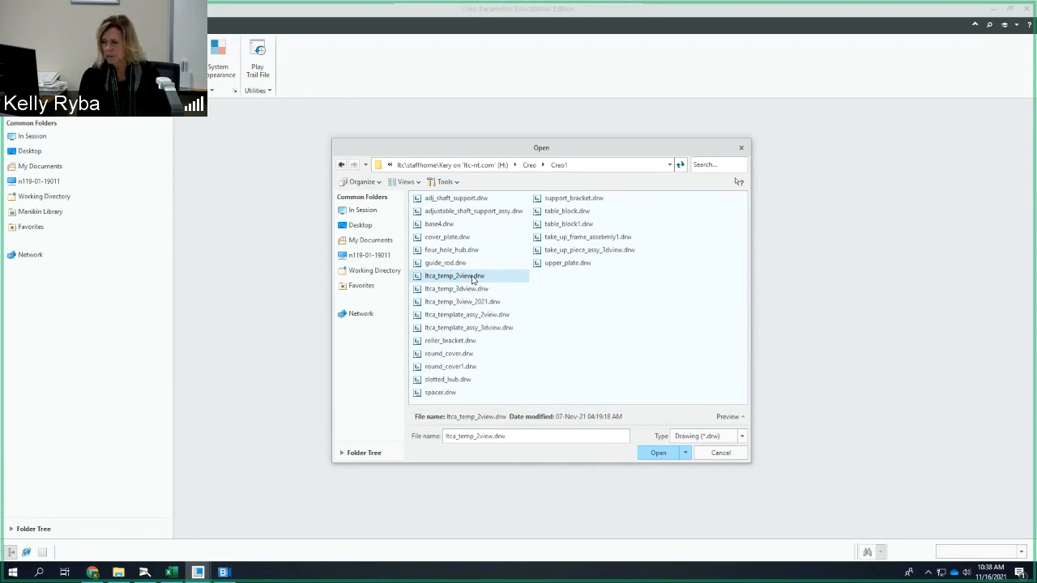
click(662, 453)
click(535, 435)
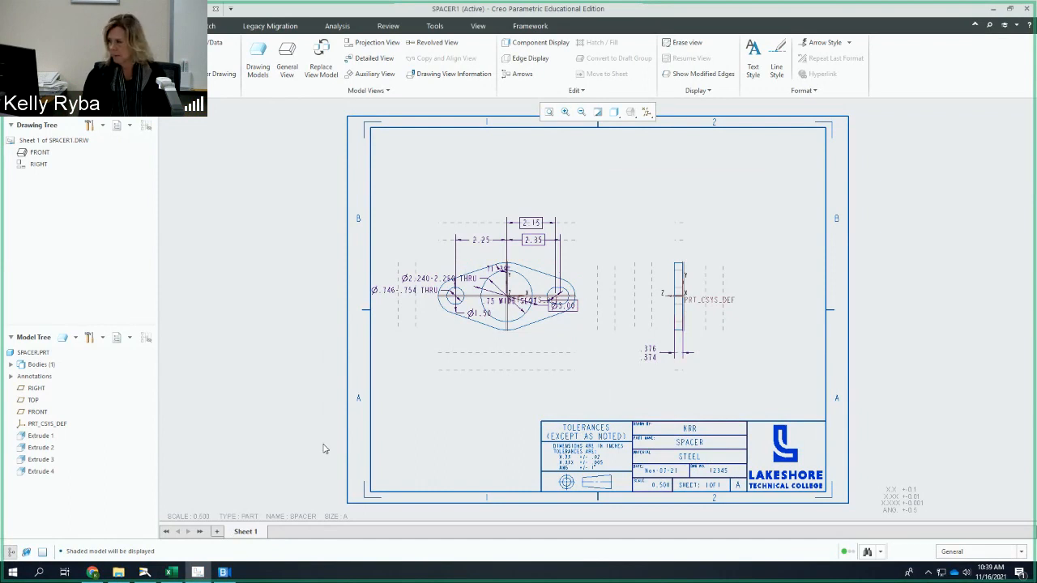
Confirm the sheet scale of 0.500 and turn off the display of all datum features
double_click(199, 517)
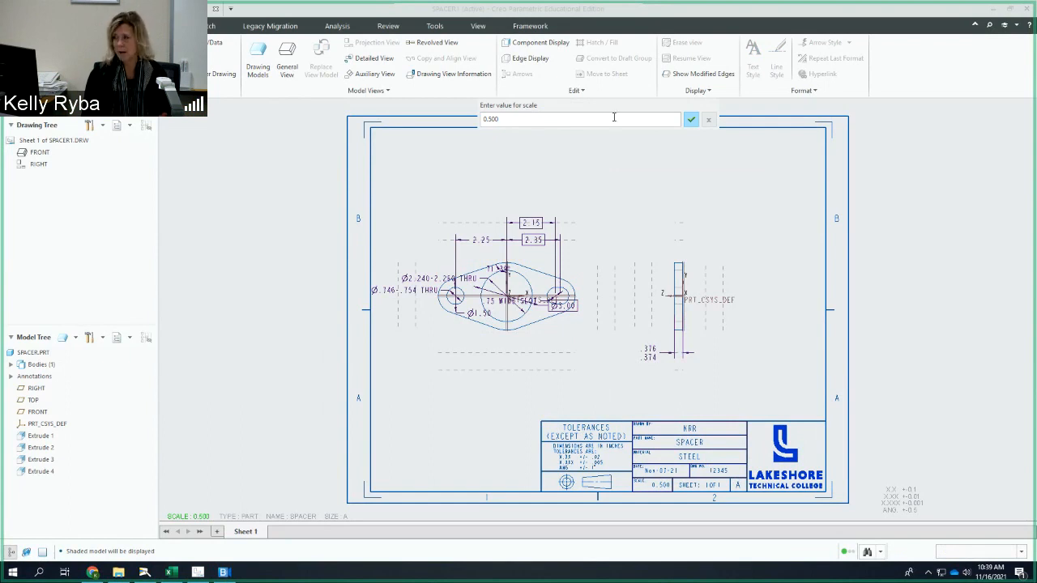
click(690, 119)
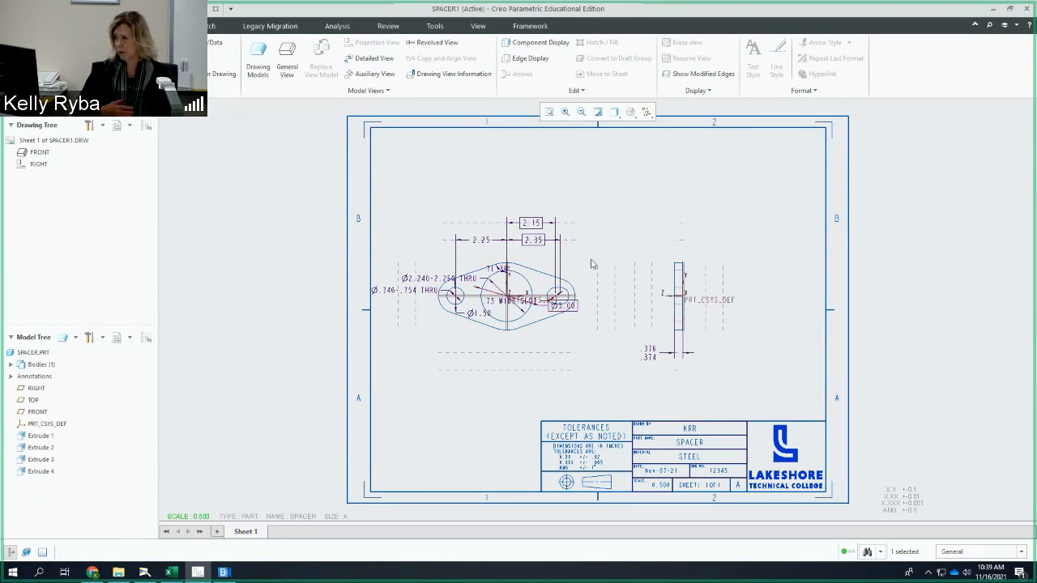
click(646, 113)
click(615, 128)
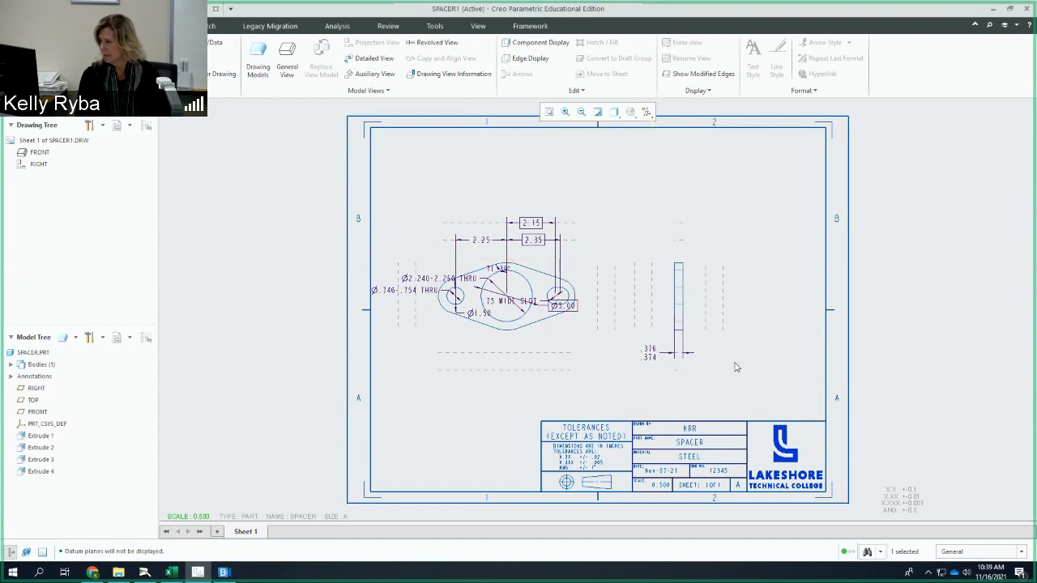
Filter the selection to annotations and delete all dimensions from the front and right views
click(1021, 552)
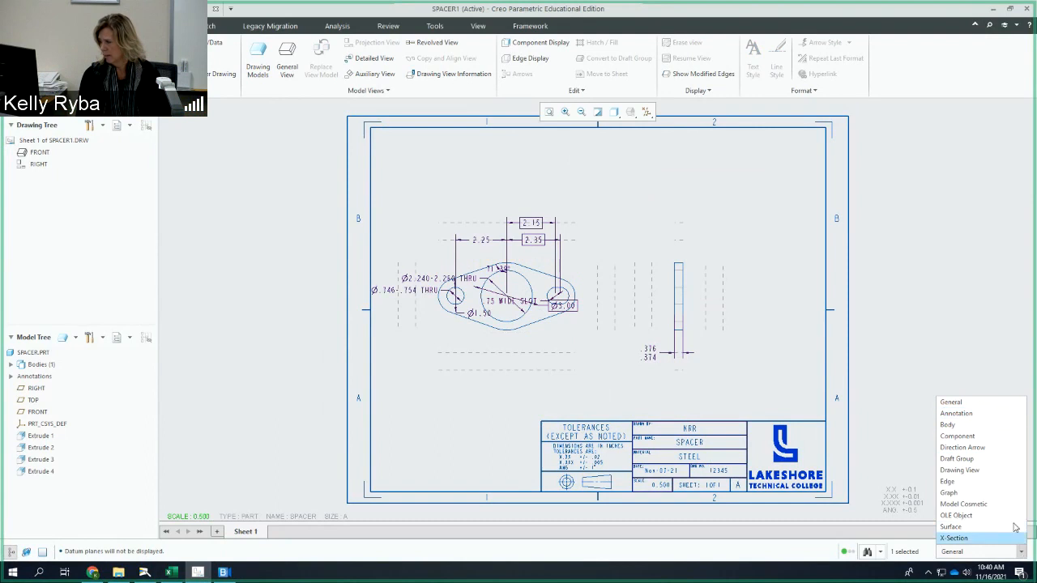
click(989, 419)
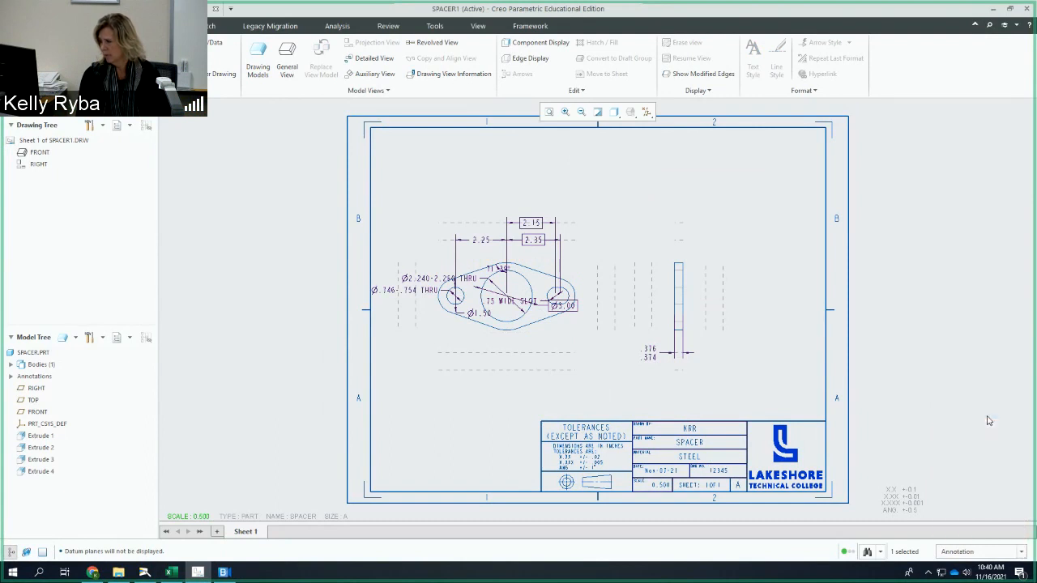
mouse_move(373, 179)
mouse_down()
mouse_move(530, 295)
mouse_move(687, 375)
mouse_up()
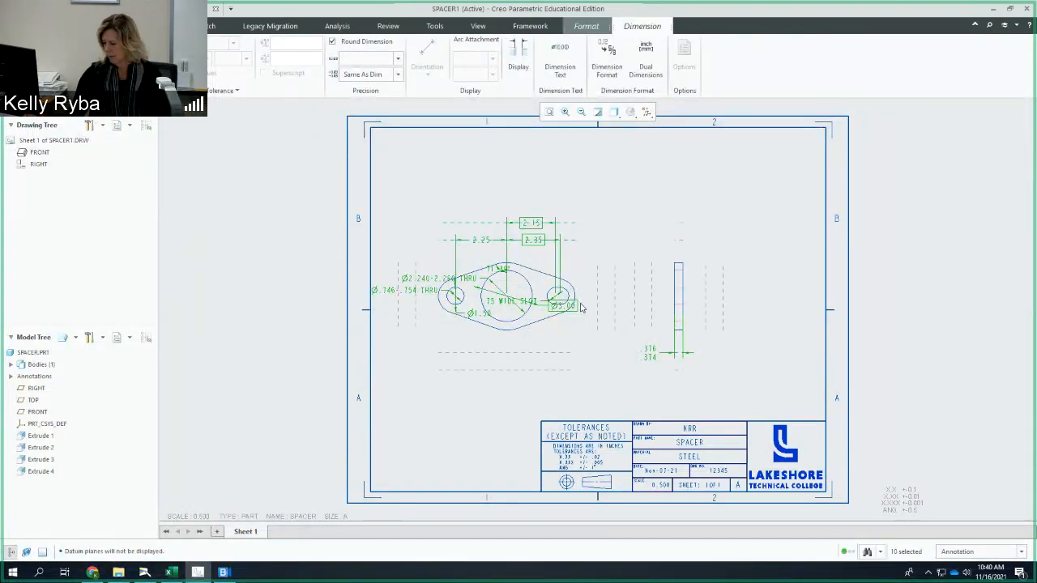
key(Delete)
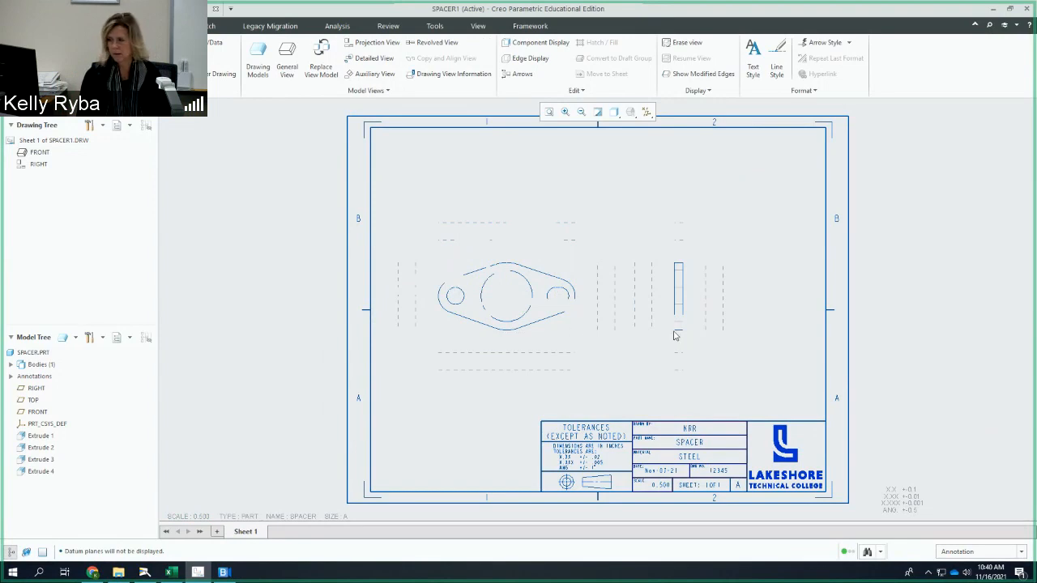
Set the selection filter back to General
scroll(674, 335, up, 1)
scroll(675, 335, down, 3)
scroll(674, 335, up, 4)
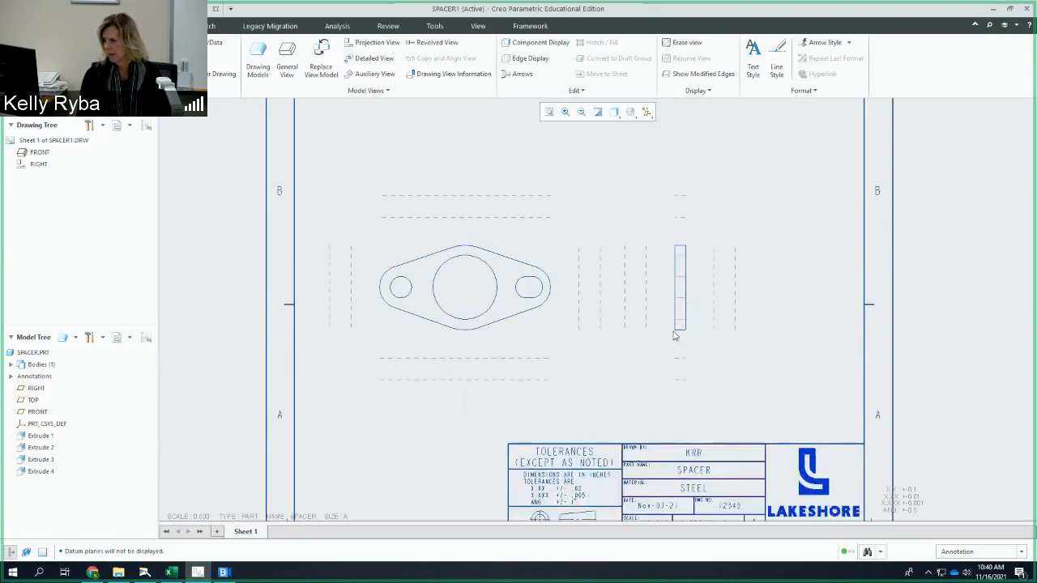
scroll(664, 327, down, 1)
scroll(669, 327, up, 1)
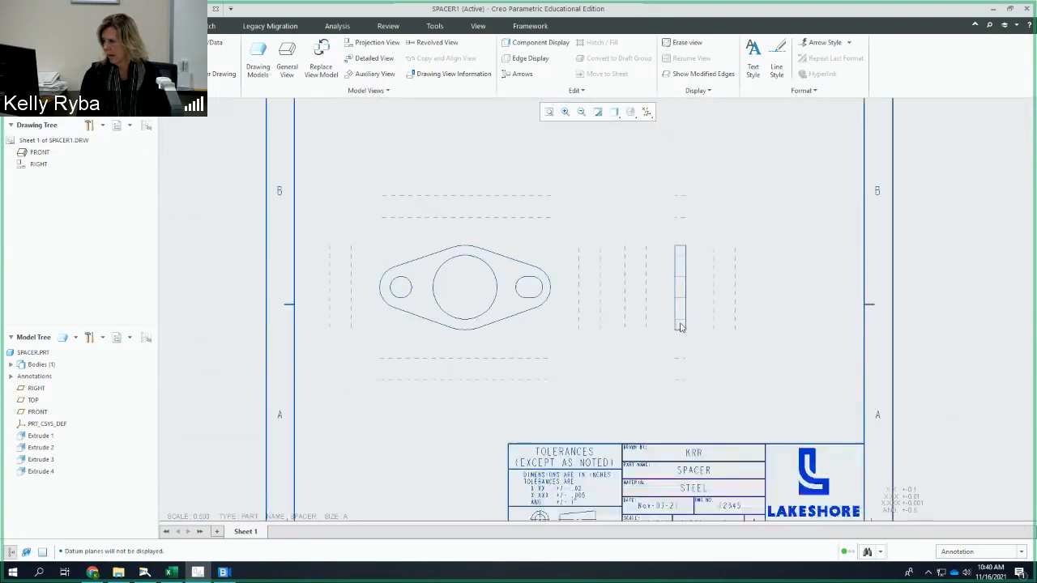
scroll(674, 325, down, 1)
middle_drag(669, 315, 575, 328)
scroll(486, 324, down, 1)
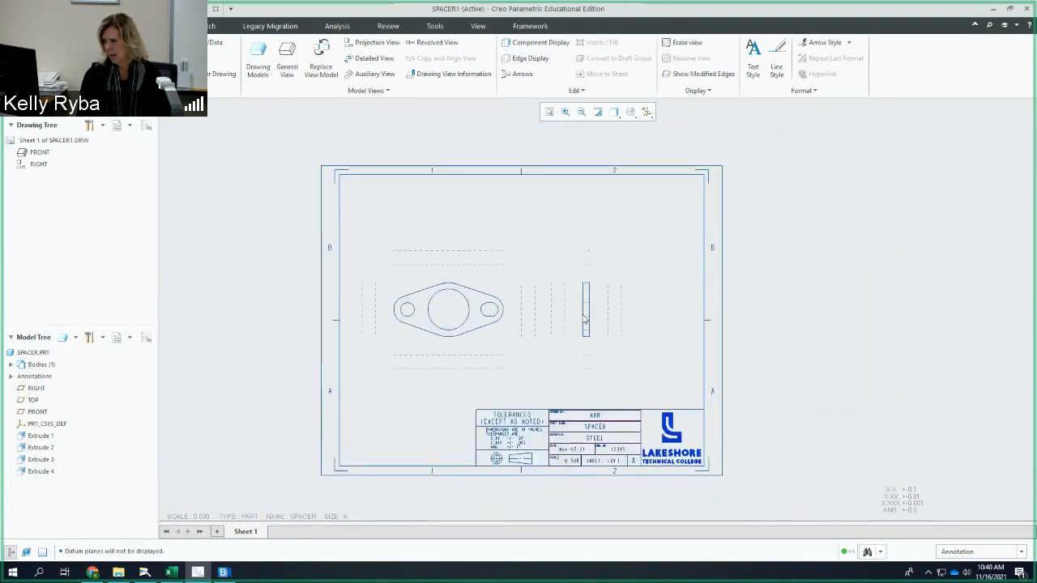
scroll(477, 316, up, 2)
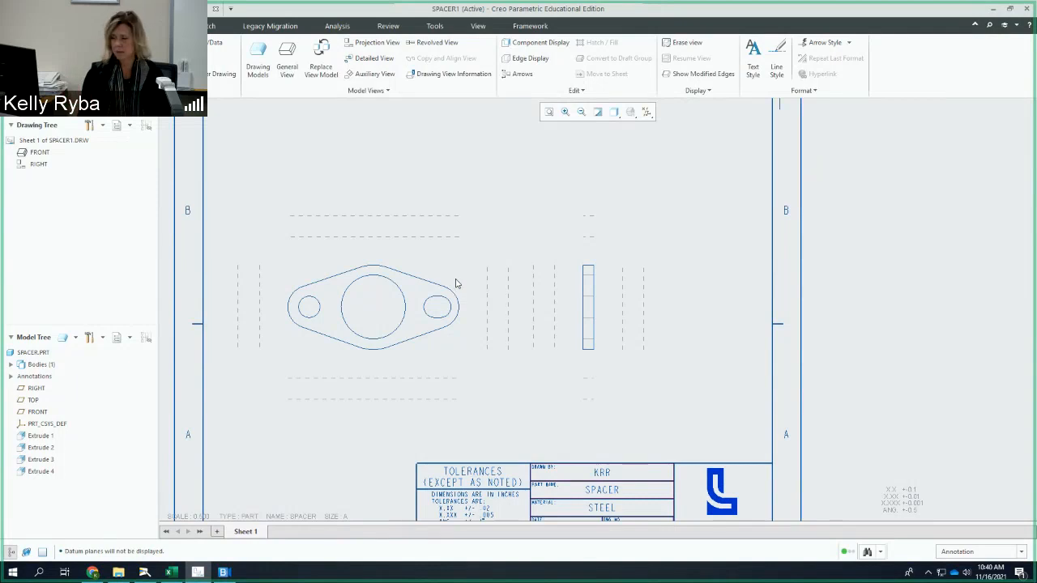
click(1022, 554)
click(975, 405)
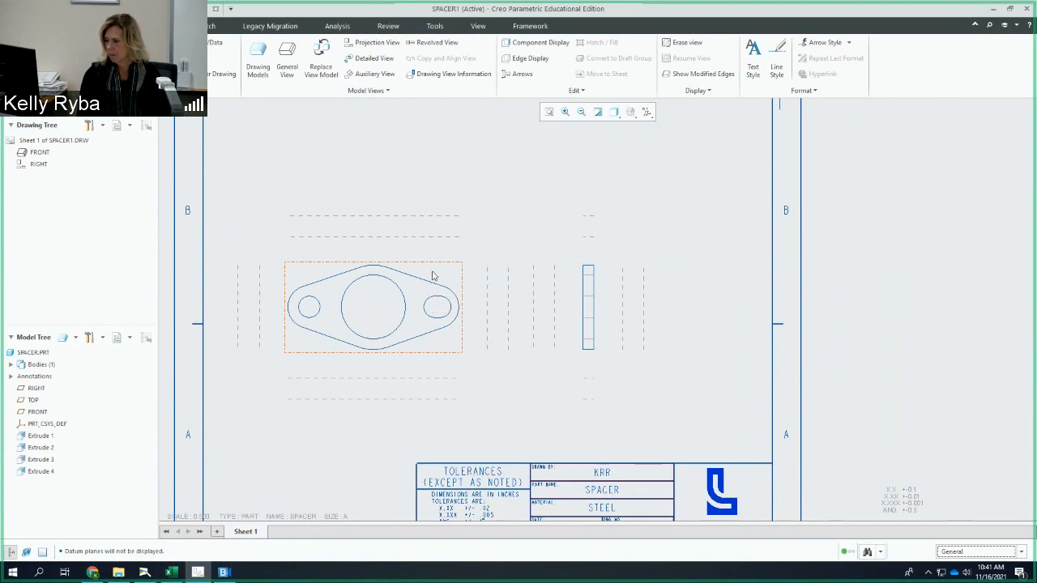
Reposition the front view higher and nearer the sheet's centre, and move the right view farther away from it
click(430, 274)
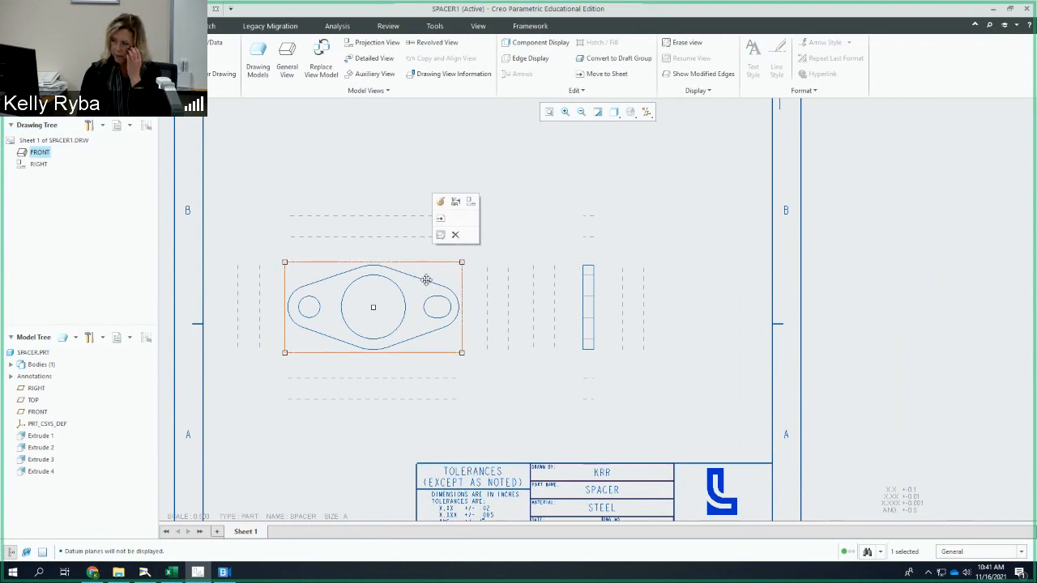
drag(435, 276, 478, 248)
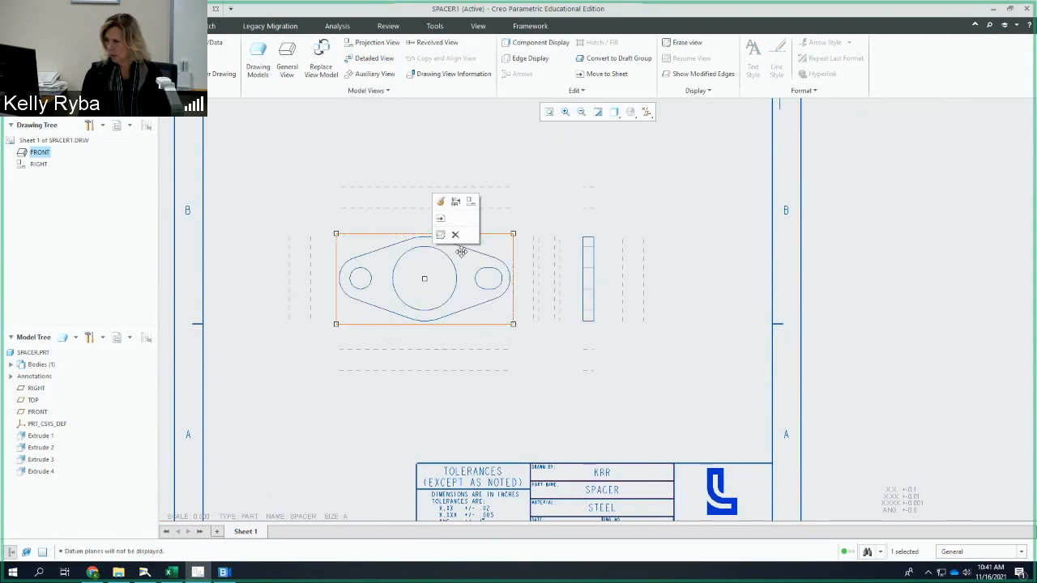
click(594, 280)
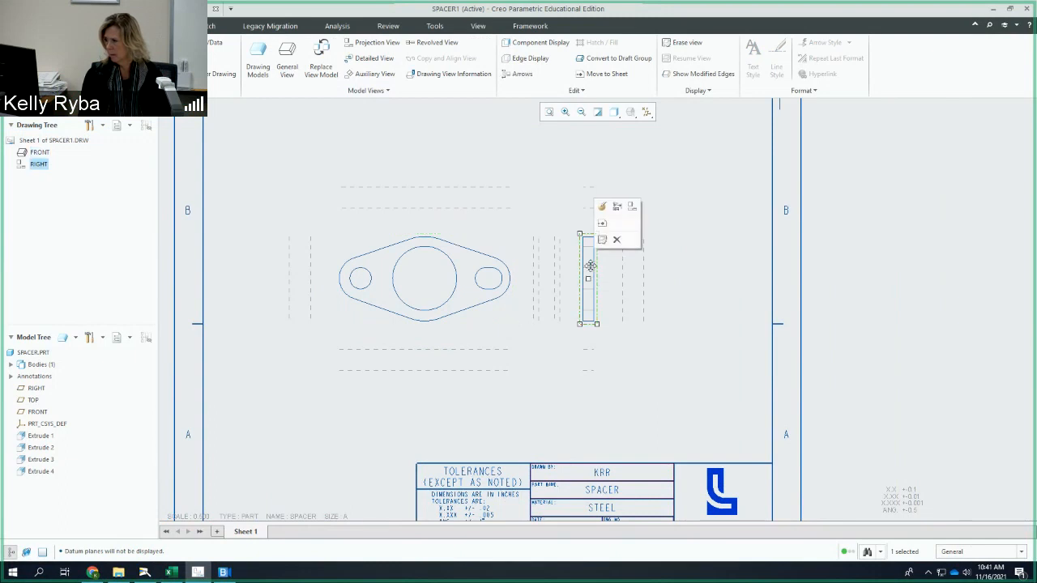
drag(589, 266, 683, 267)
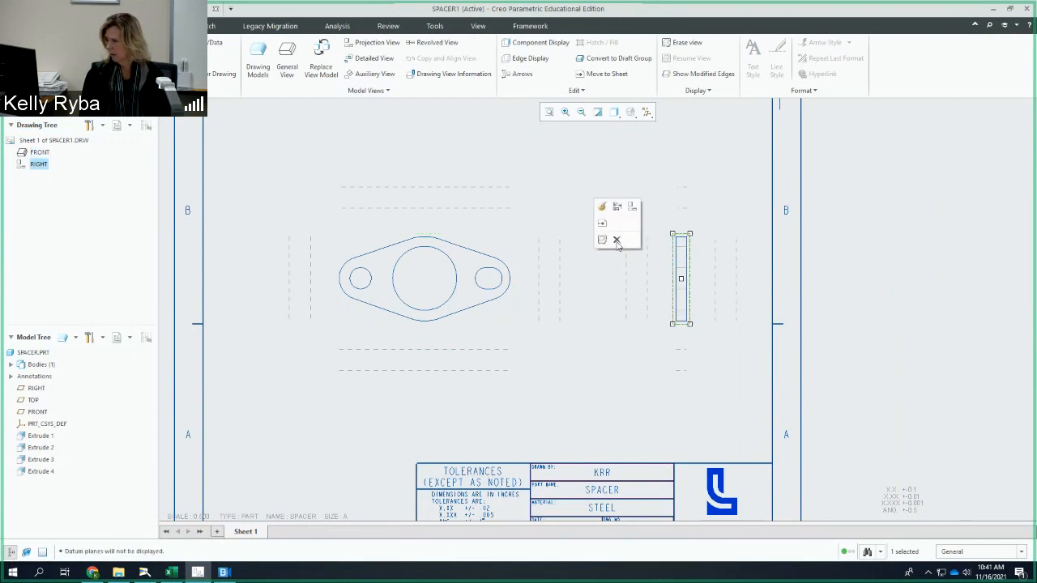
click(583, 378)
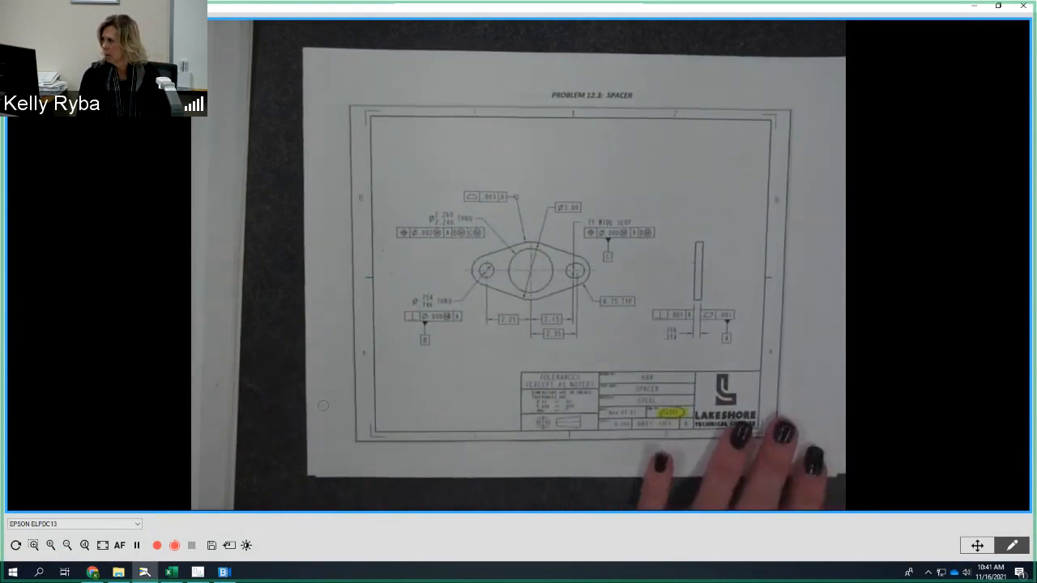
click(972, 5)
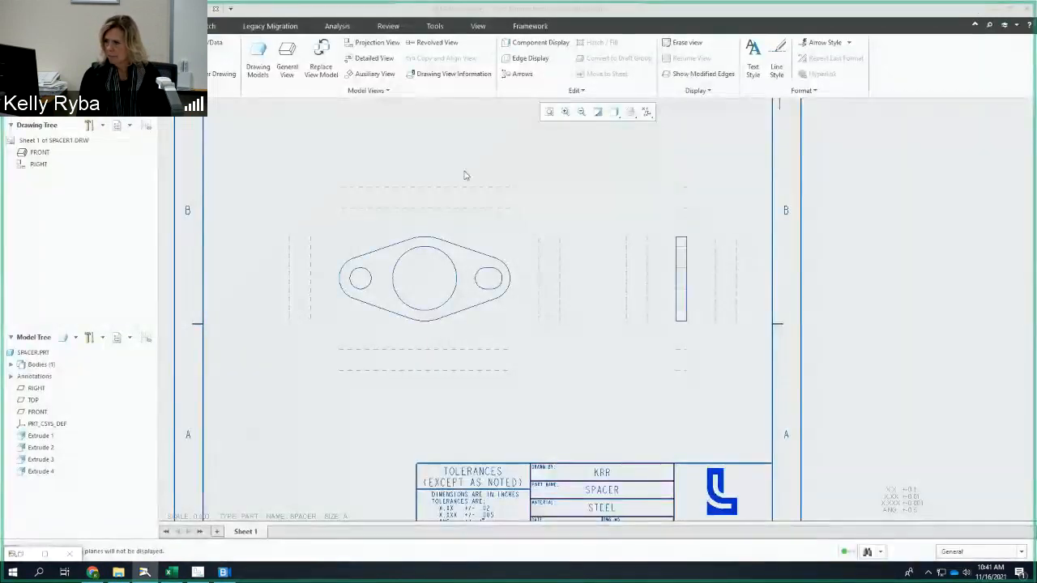
click(312, 202)
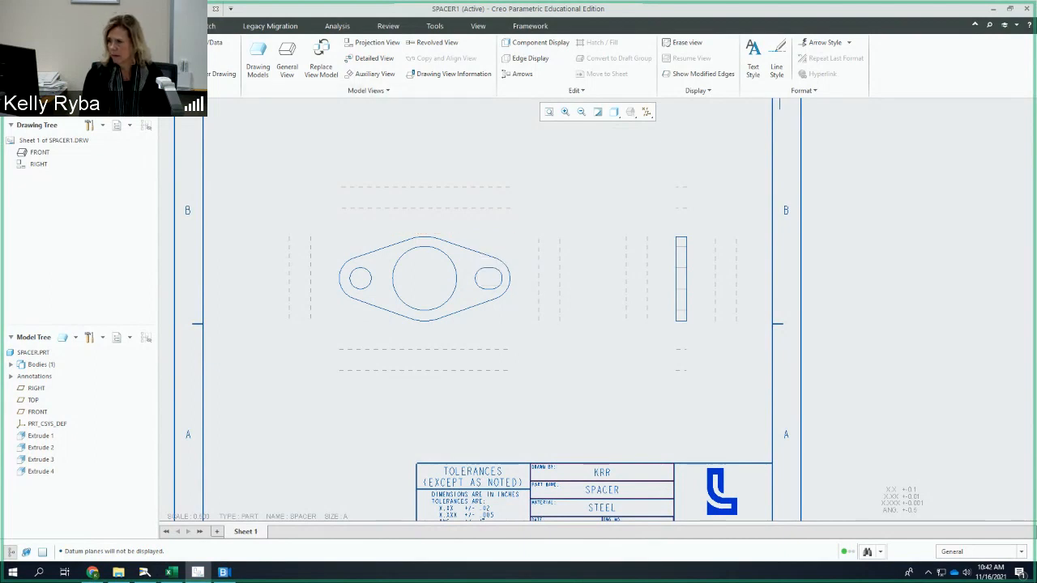
Show the datum axes A_1 and A_2 as centerlines in the front view
click(158, 26)
click(479, 241)
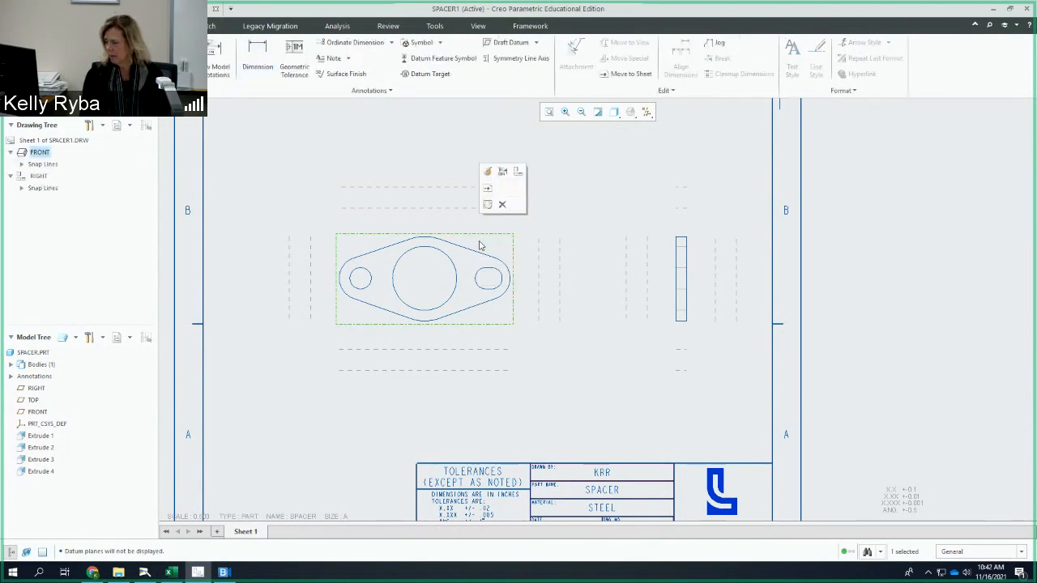
click(502, 173)
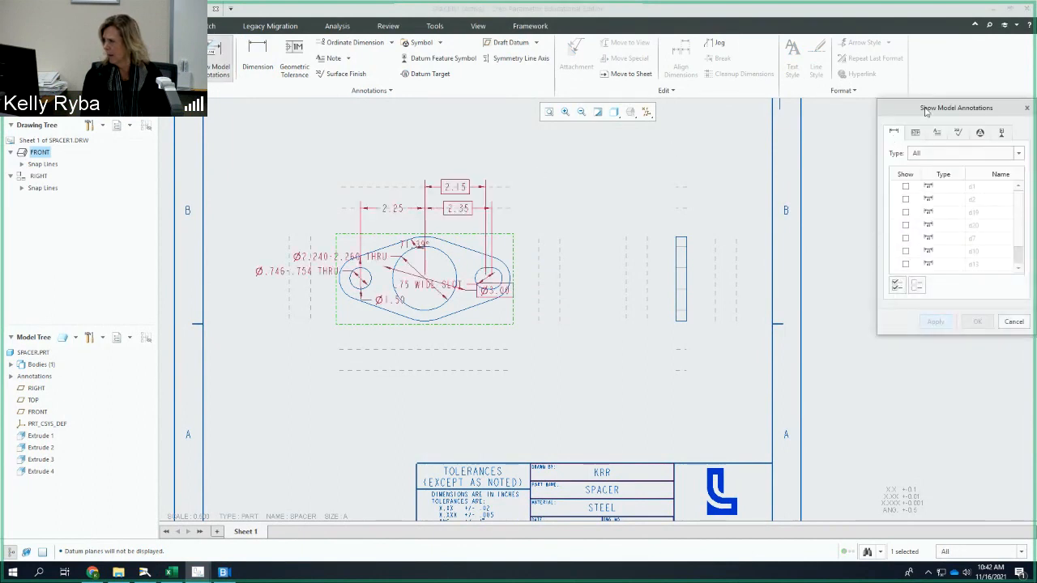
drag(938, 107, 766, 116)
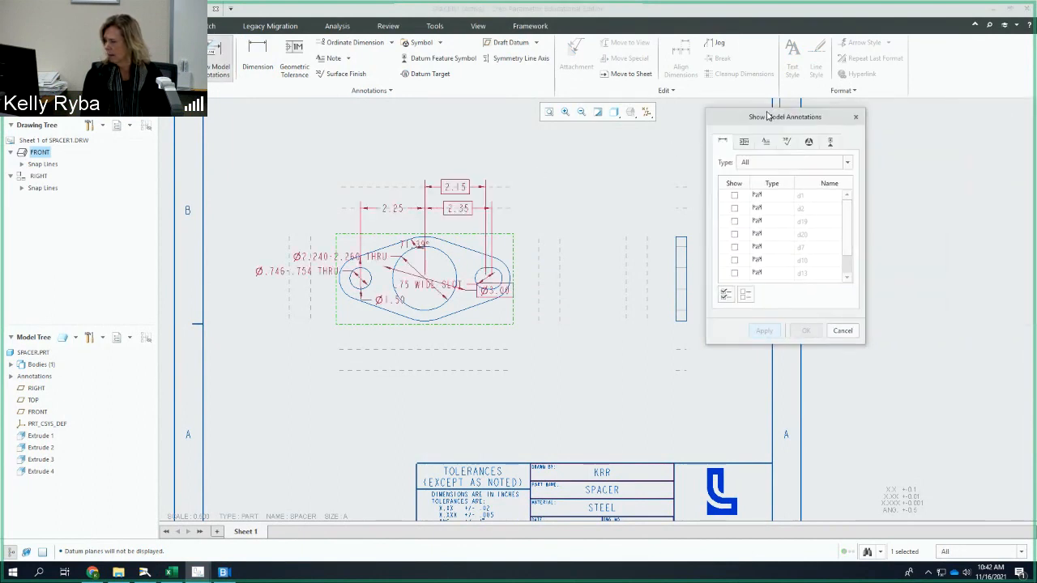
click(833, 142)
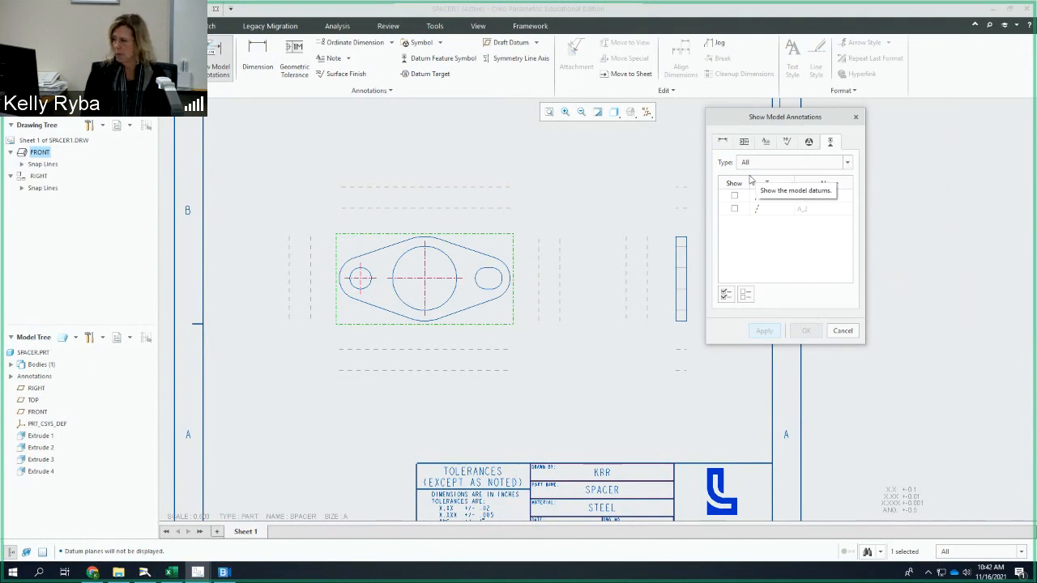
click(733, 196)
click(734, 210)
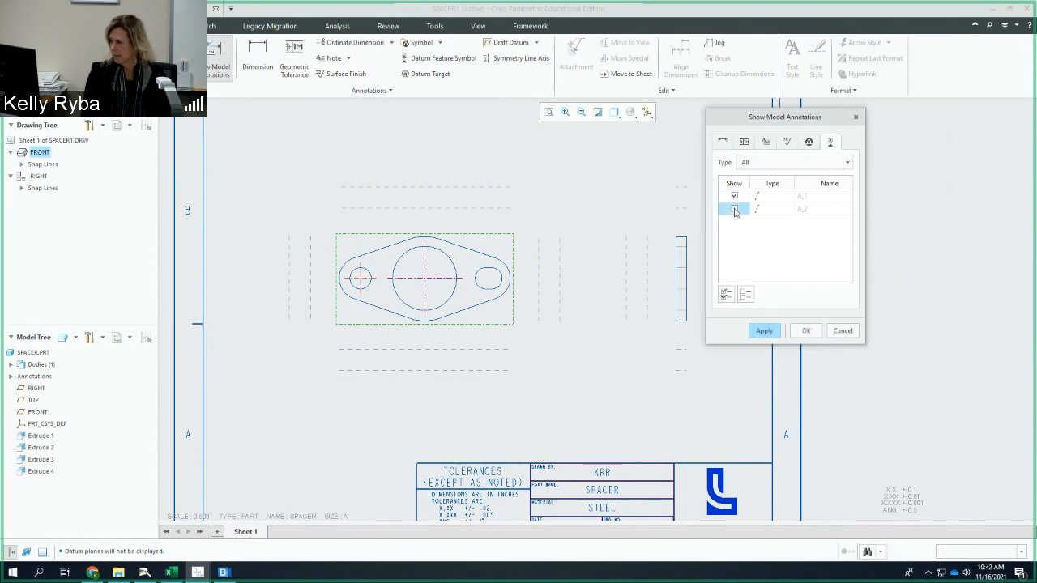
click(764, 331)
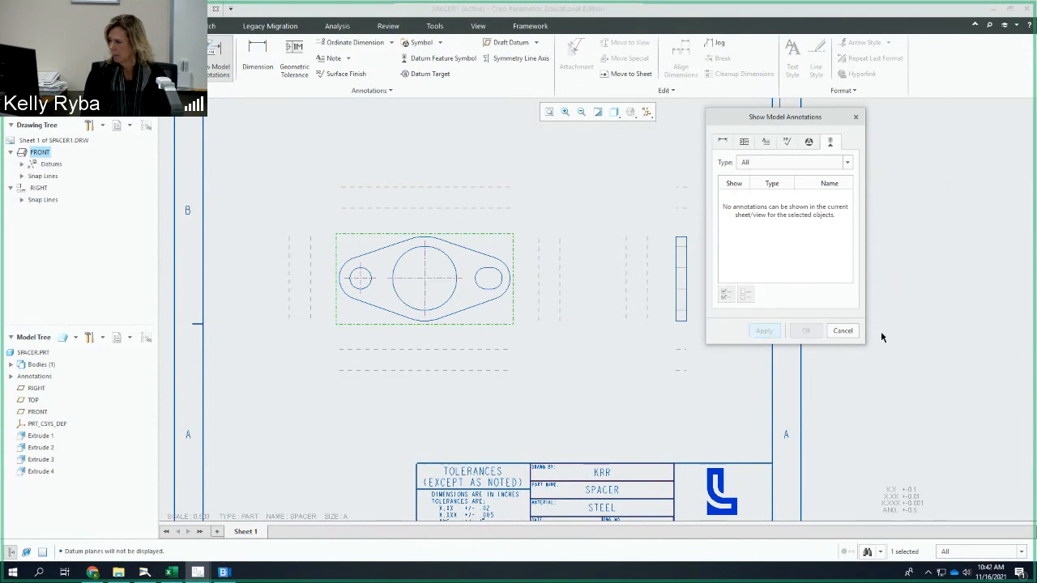
click(842, 331)
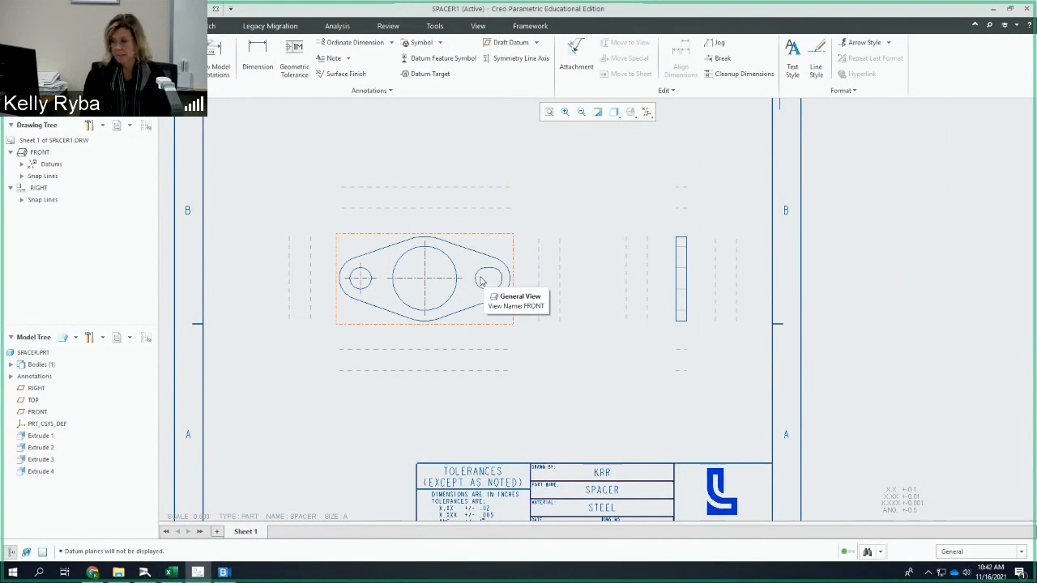
Extend the large hole's horizontal centerline through the slot and toward the small hole, and the small hole's centerline past the part's outer edge
scroll(482, 282, down, 2)
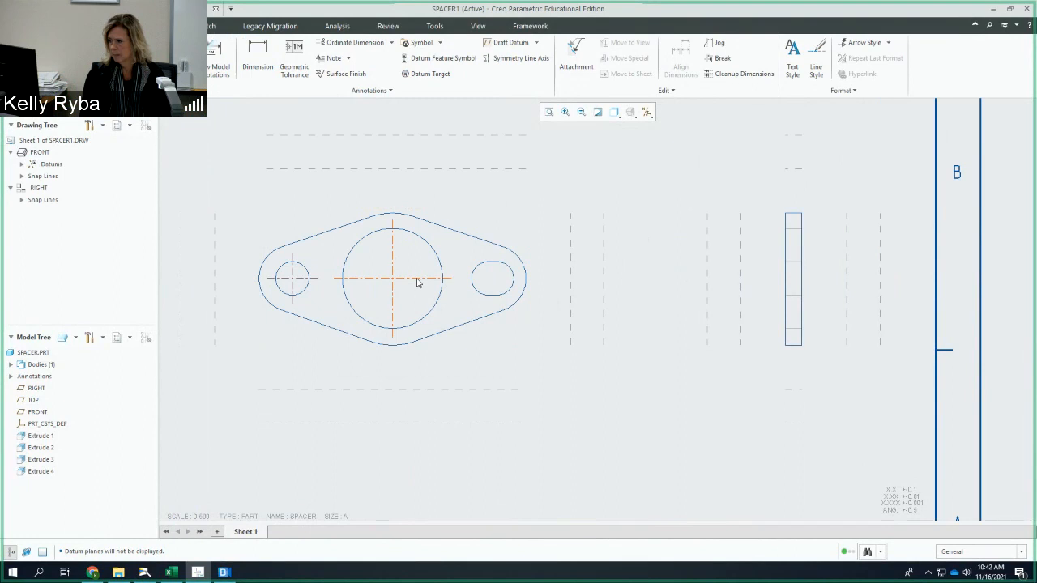
click(418, 281)
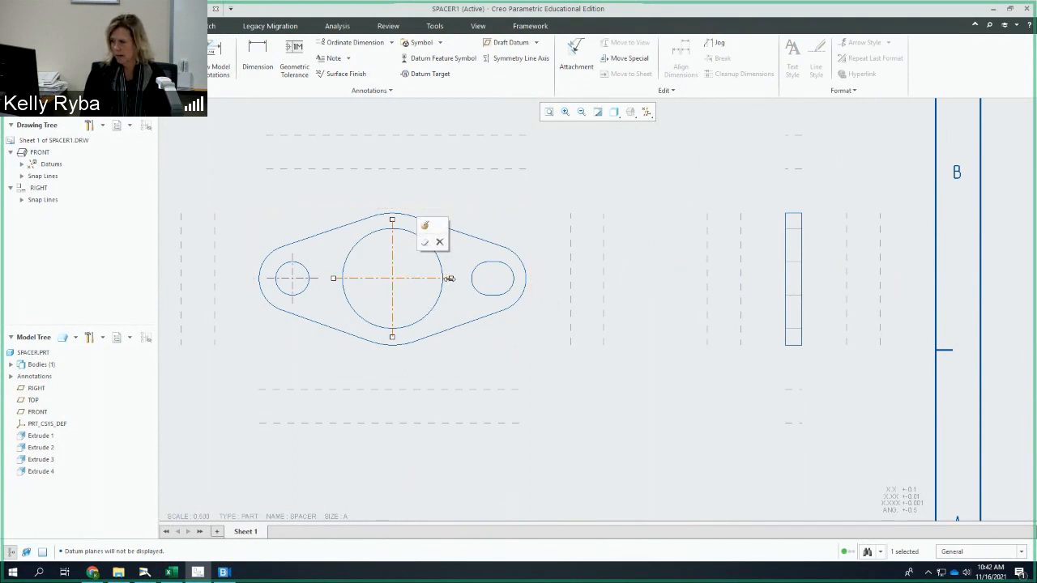
drag(449, 277, 537, 294)
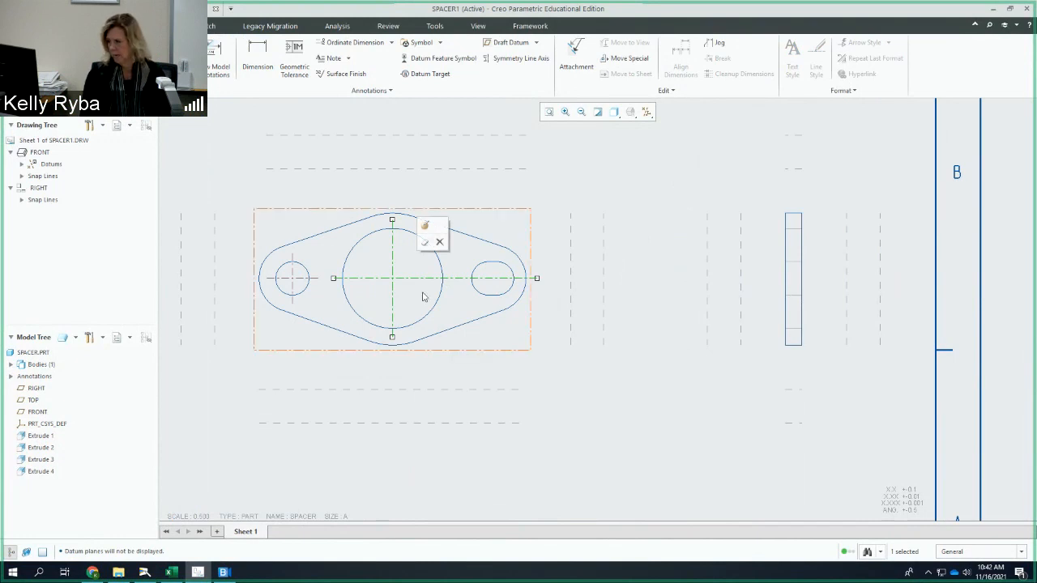
drag(332, 279, 317, 281)
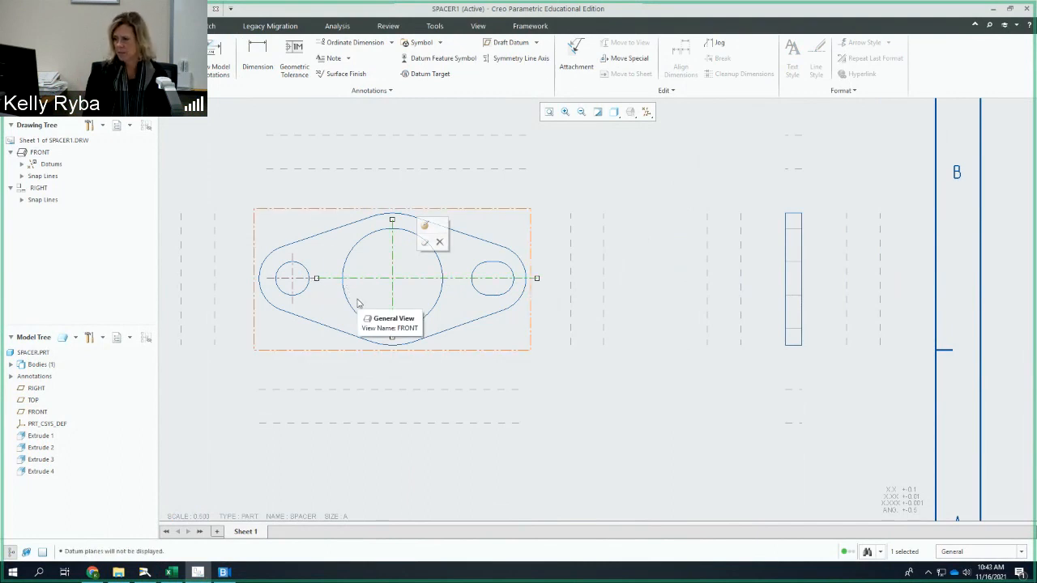
click(270, 279)
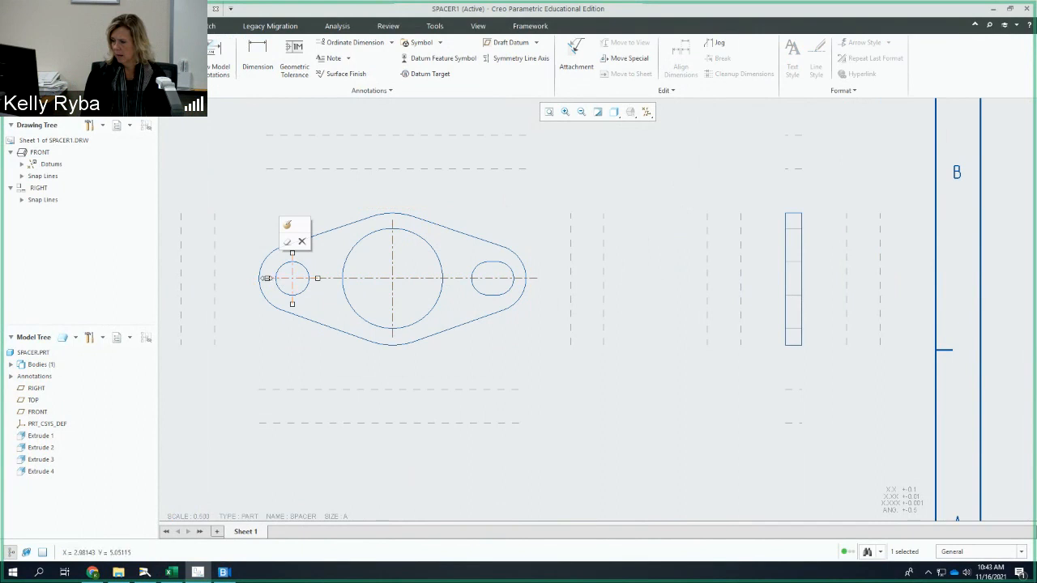
drag(268, 277, 245, 284)
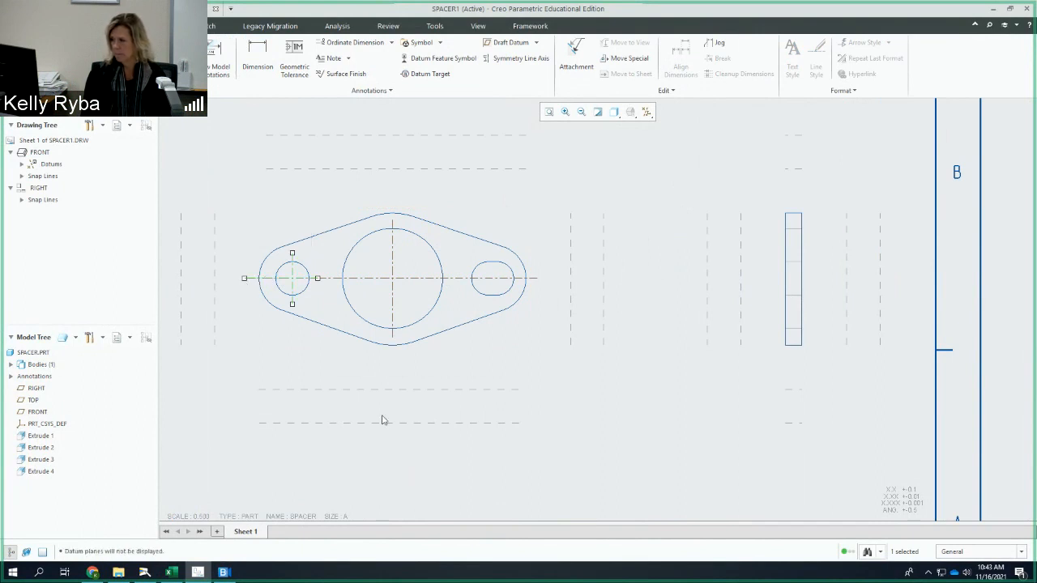
click(552, 378)
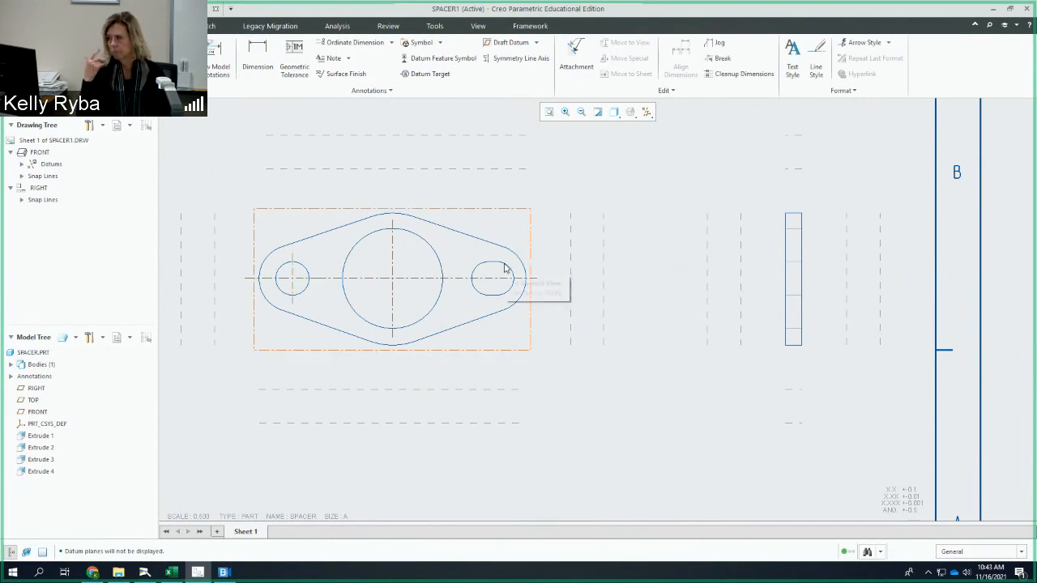
Show only the datum axis A_1 as a centerline in the right view
click(796, 265)
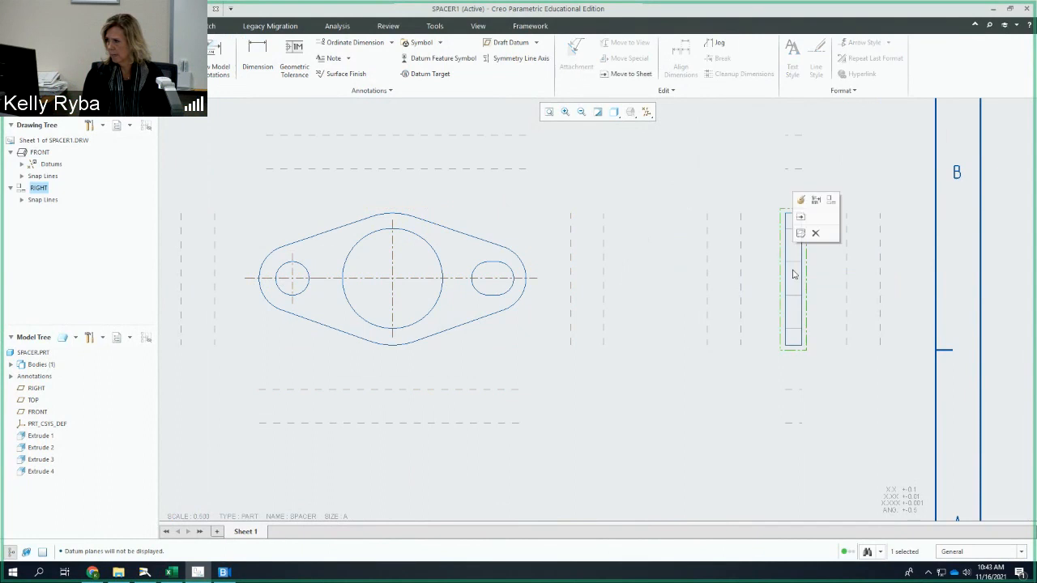
click(815, 200)
click(734, 196)
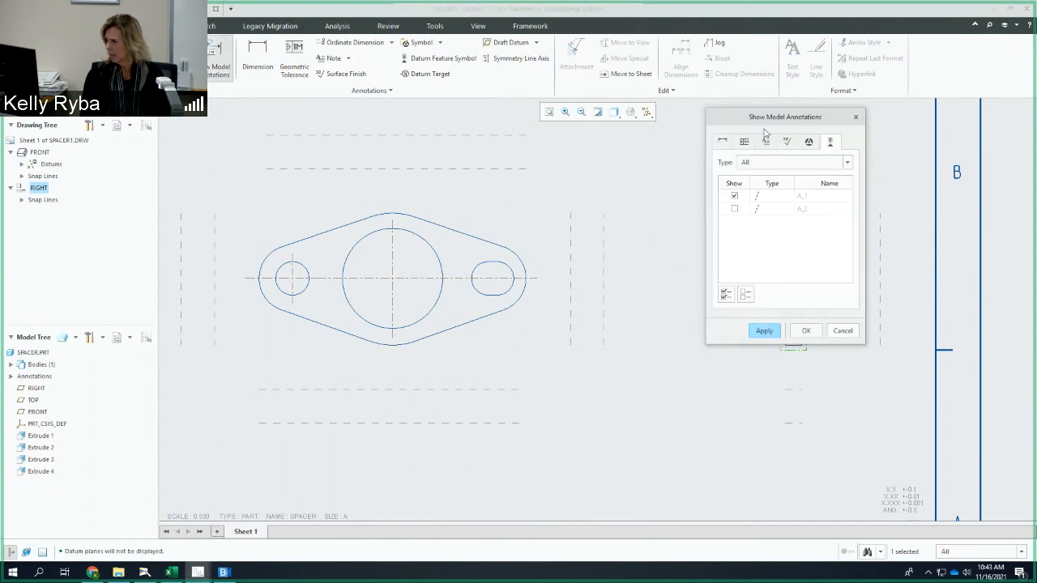
drag(765, 119, 604, 176)
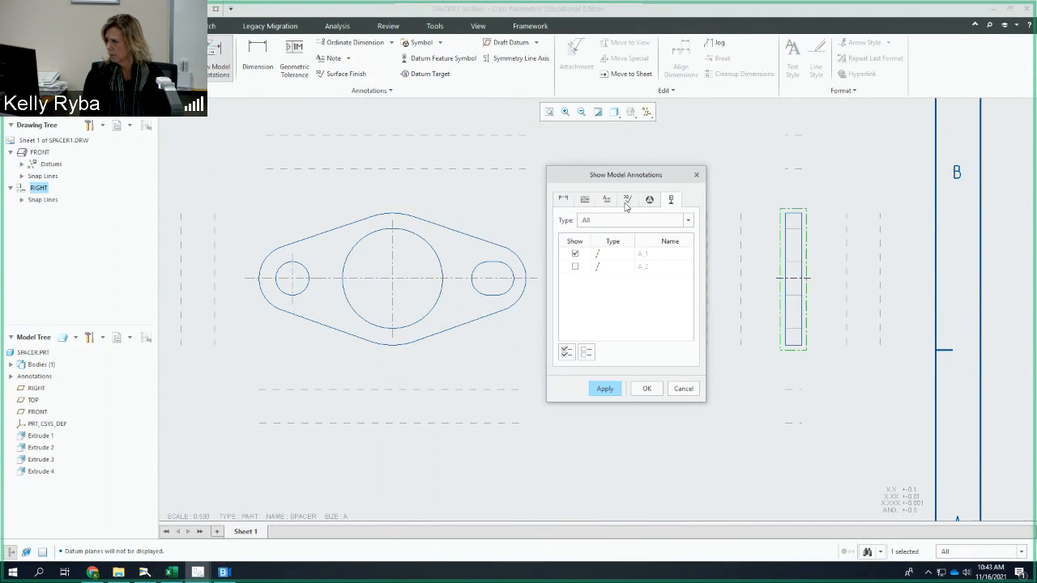
click(575, 267)
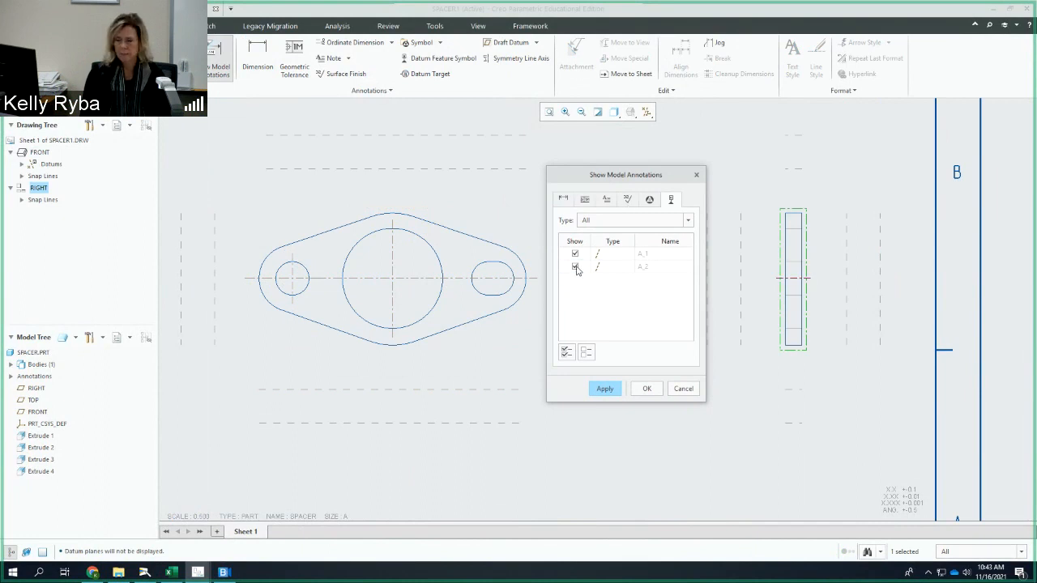
click(575, 267)
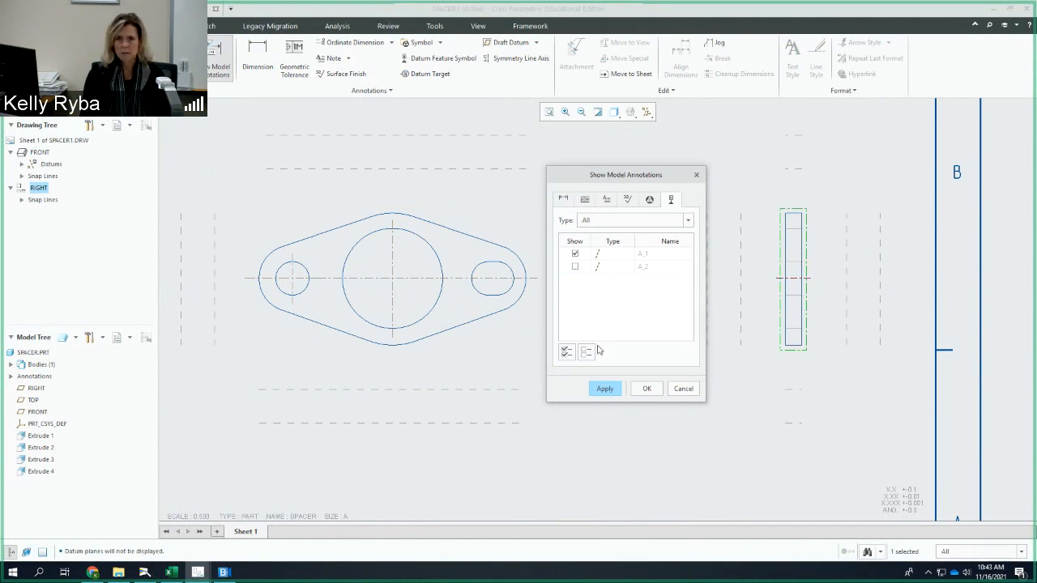
click(606, 389)
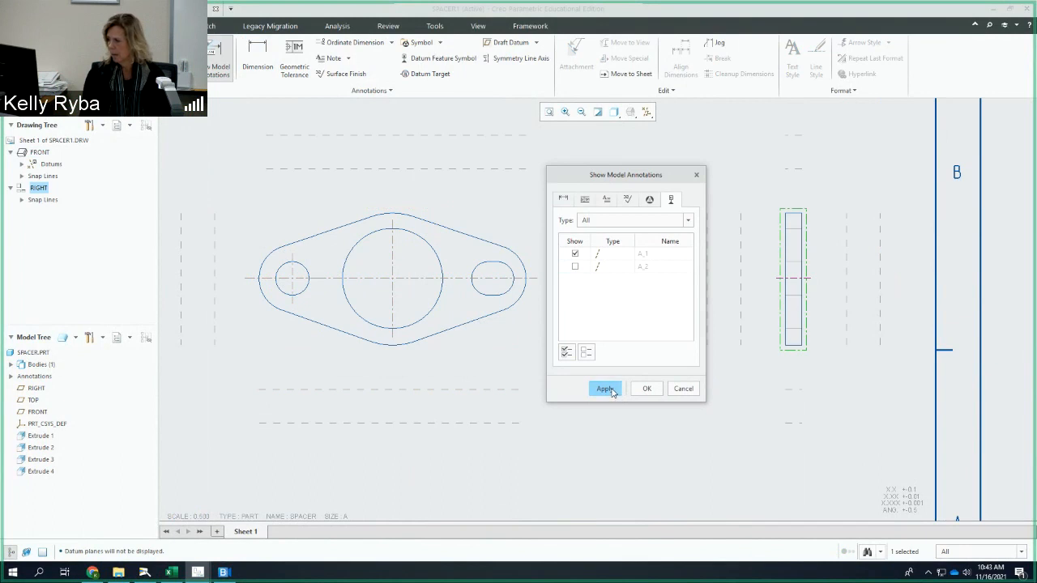
click(683, 388)
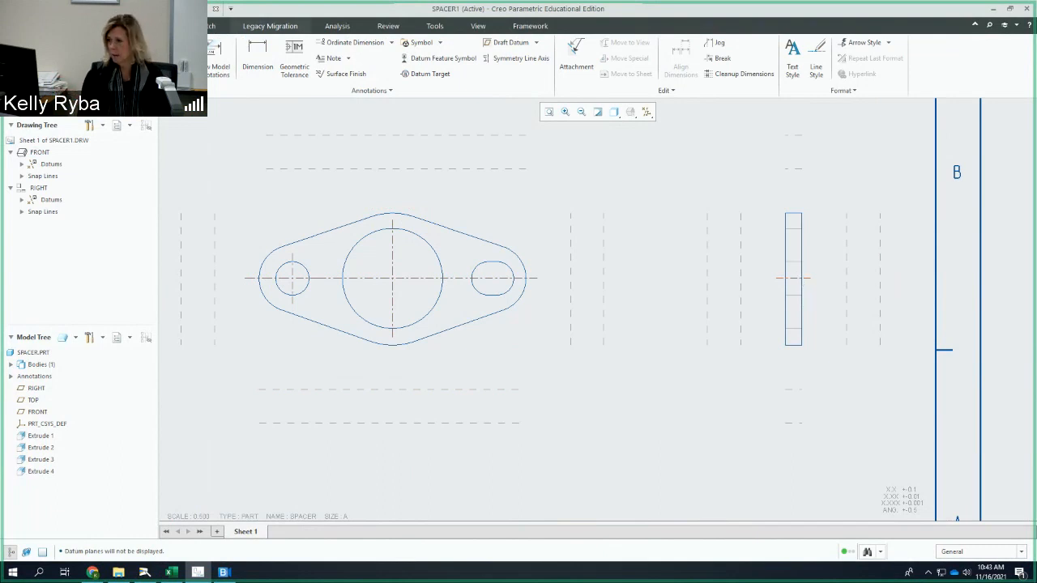
Preview the drawing's printed appearance and close the print setup without printing
click(18, 26)
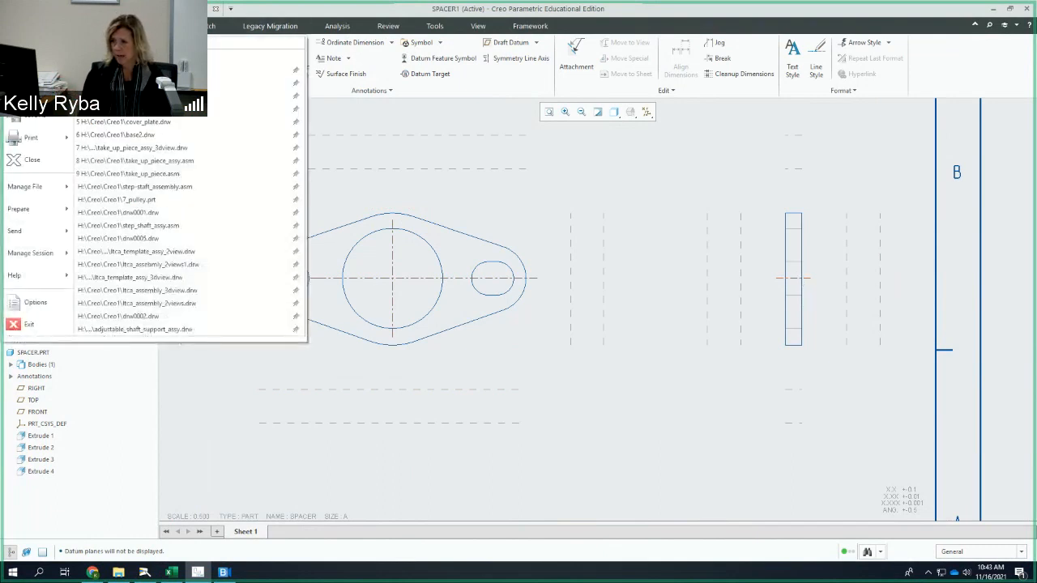
mouse_move(37, 135)
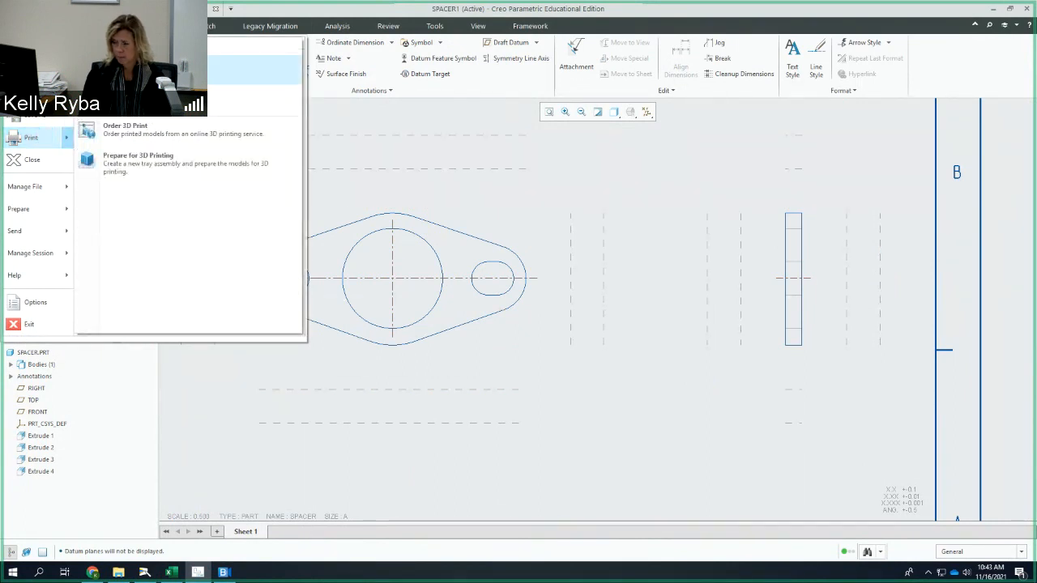
click(146, 68)
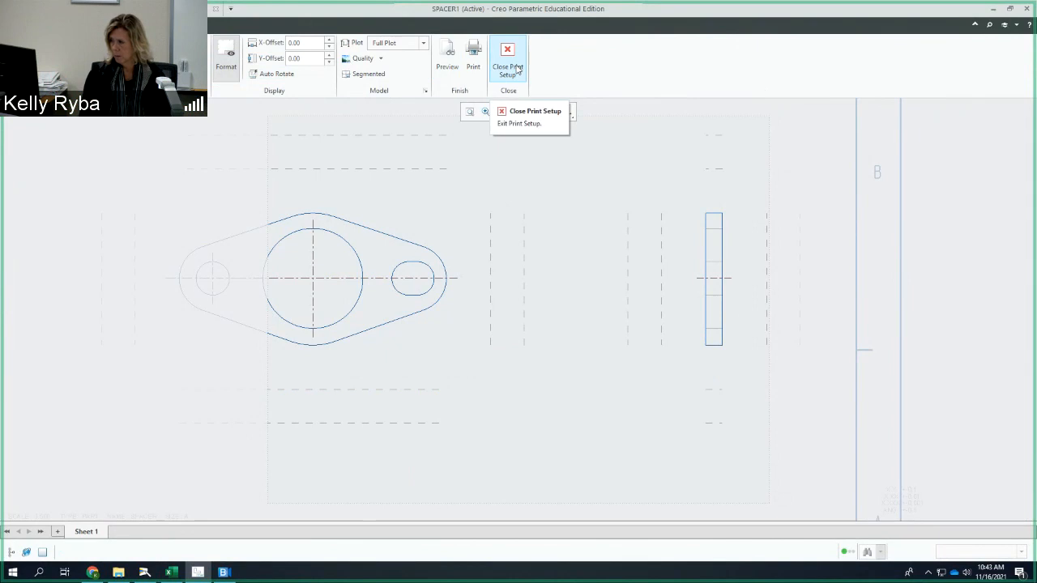
click(447, 67)
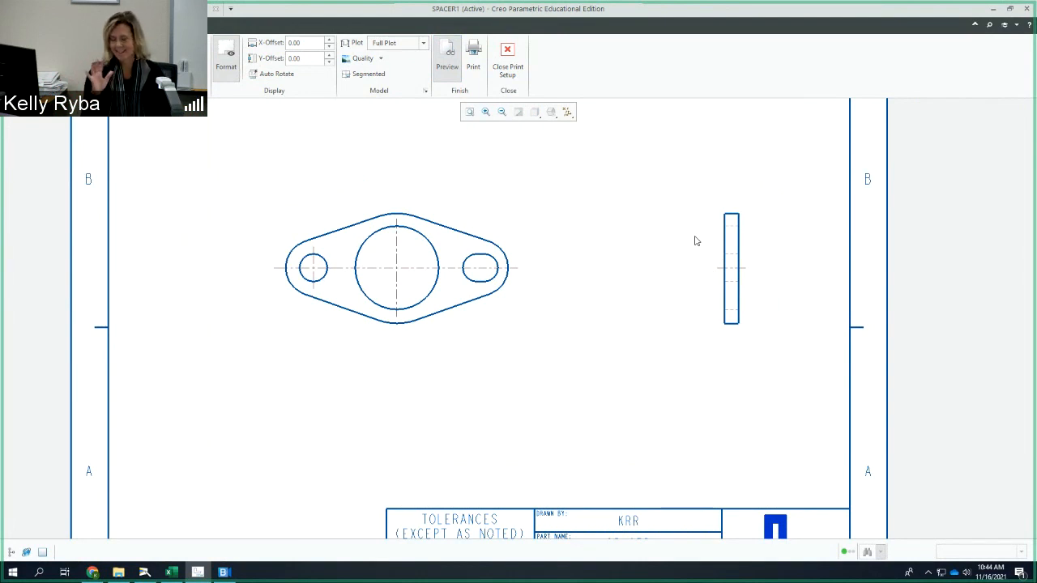
click(507, 71)
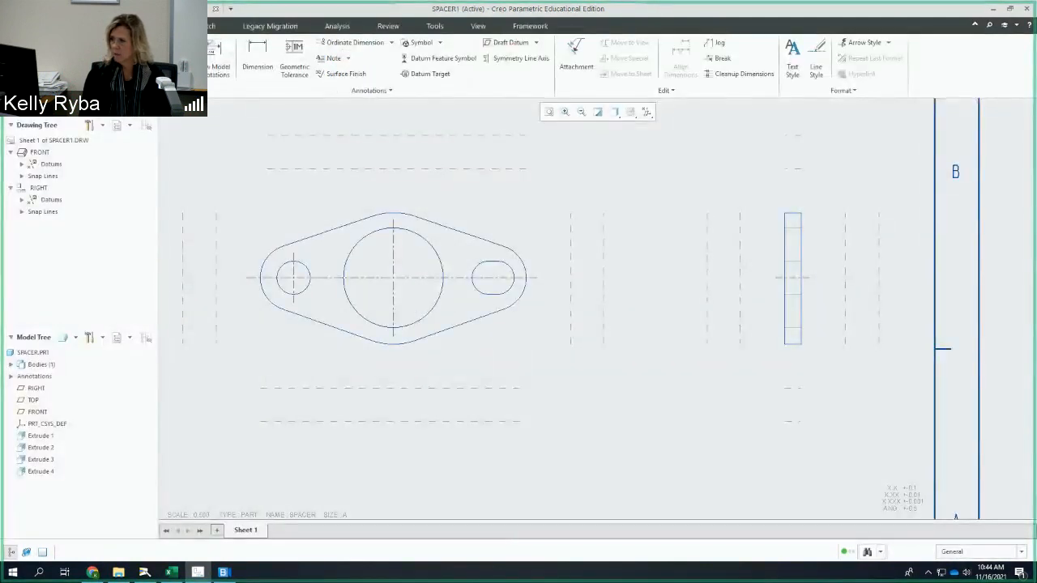
In the front view, choose the 2.15, 2.35 and 2.25 model dimensions to be shown
click(475, 224)
click(497, 151)
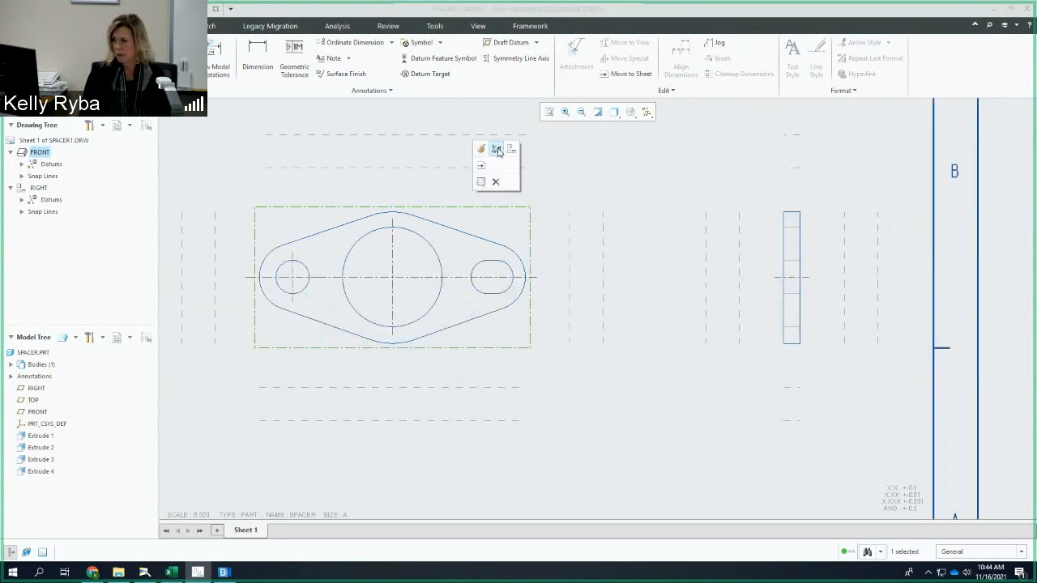
mouse_move(618, 178)
mouse_down()
mouse_move(685, 133)
mouse_move(715, 131)
mouse_up()
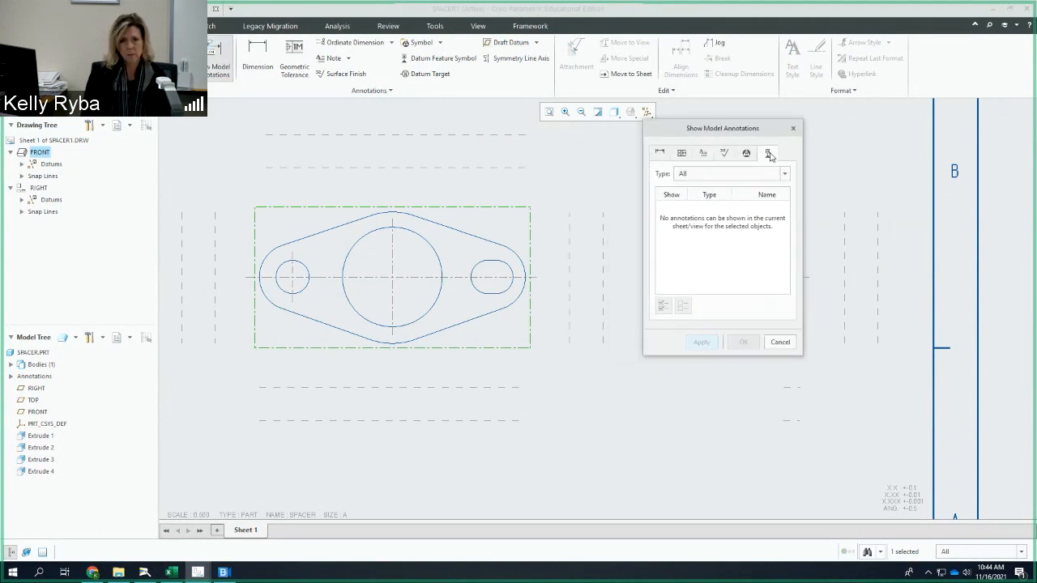
click(660, 154)
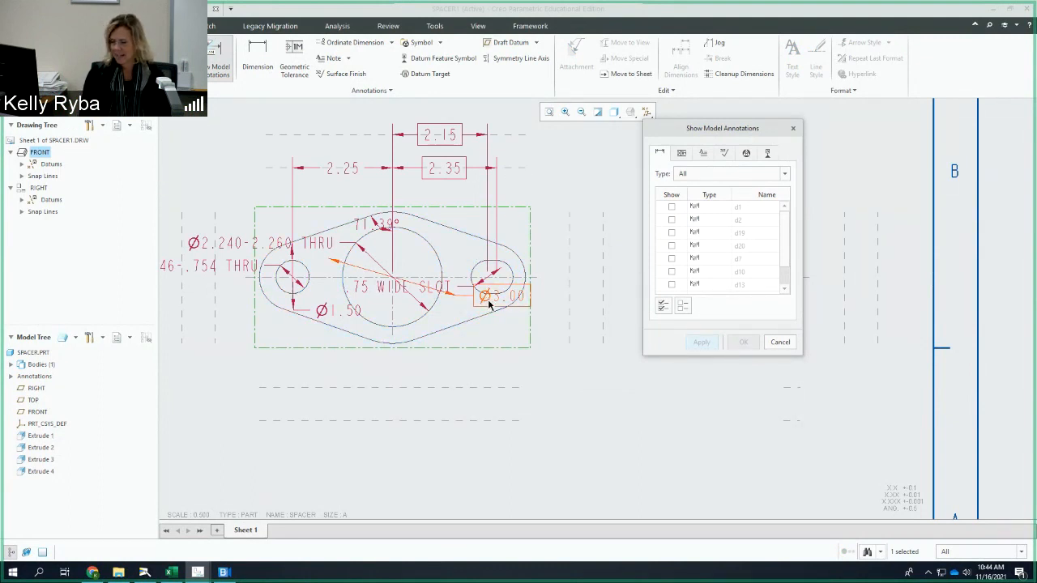
click(443, 137)
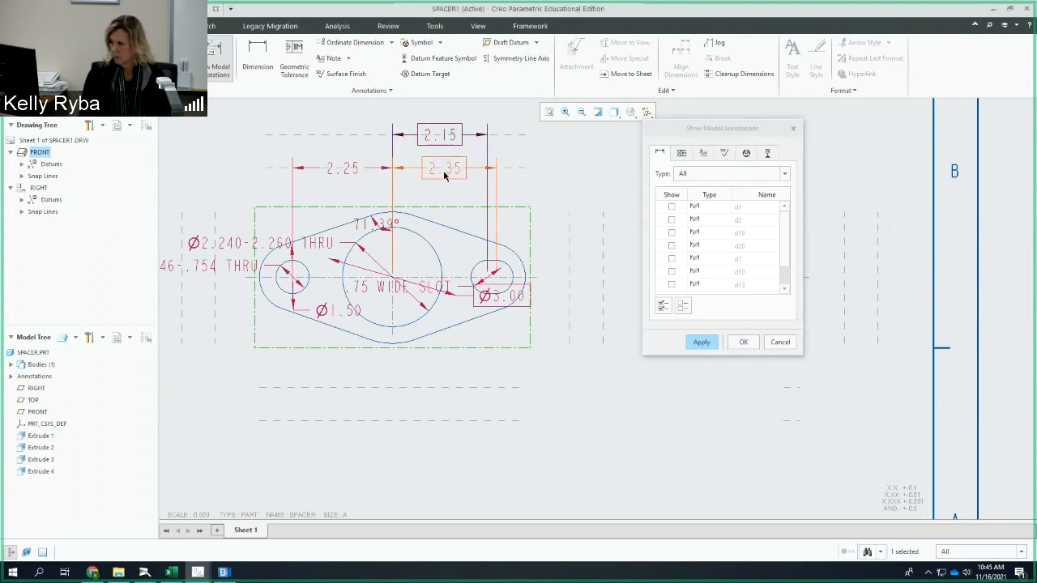
click(444, 169)
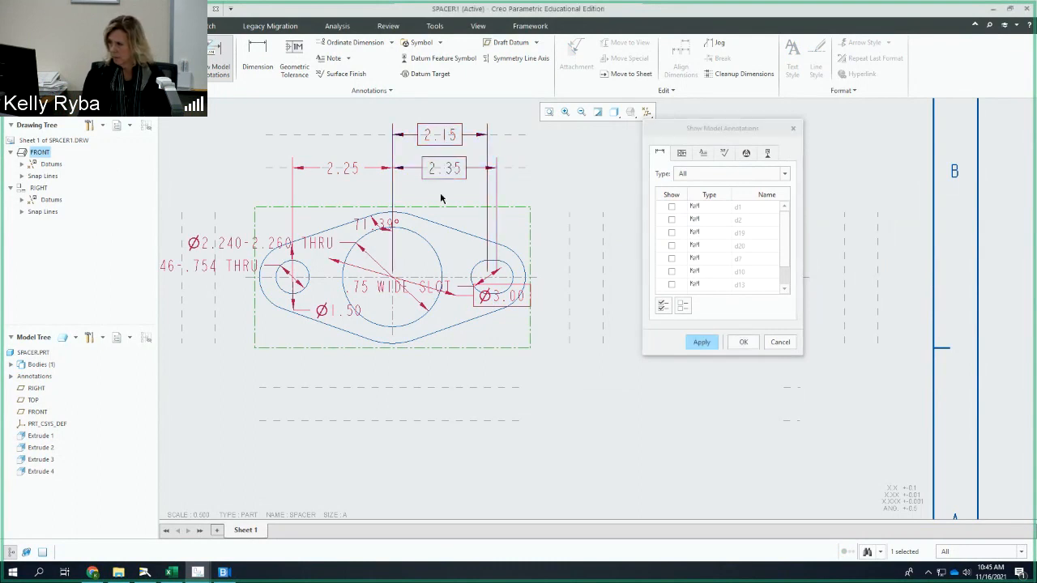
click(445, 128)
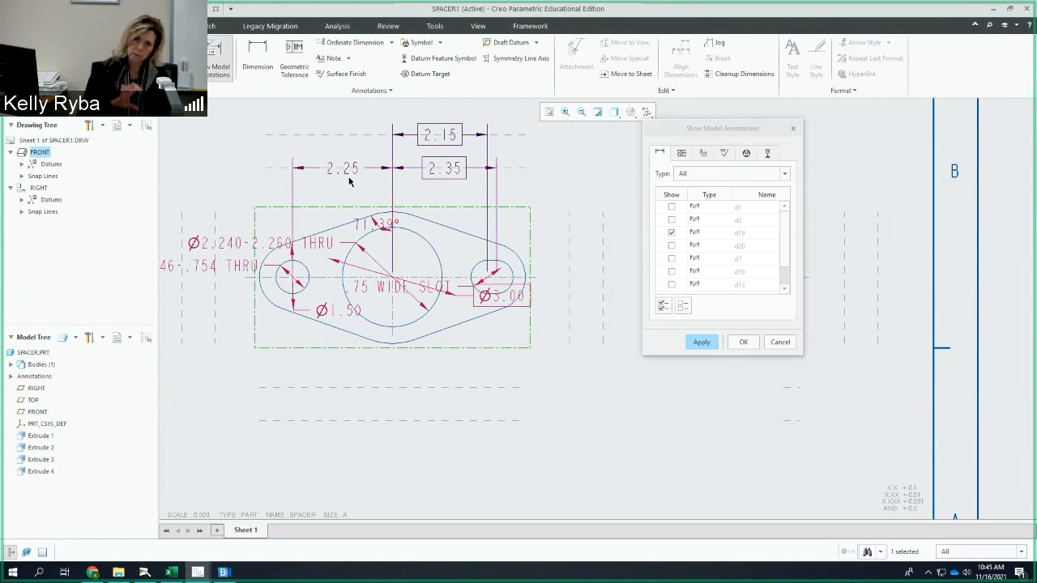
click(785, 246)
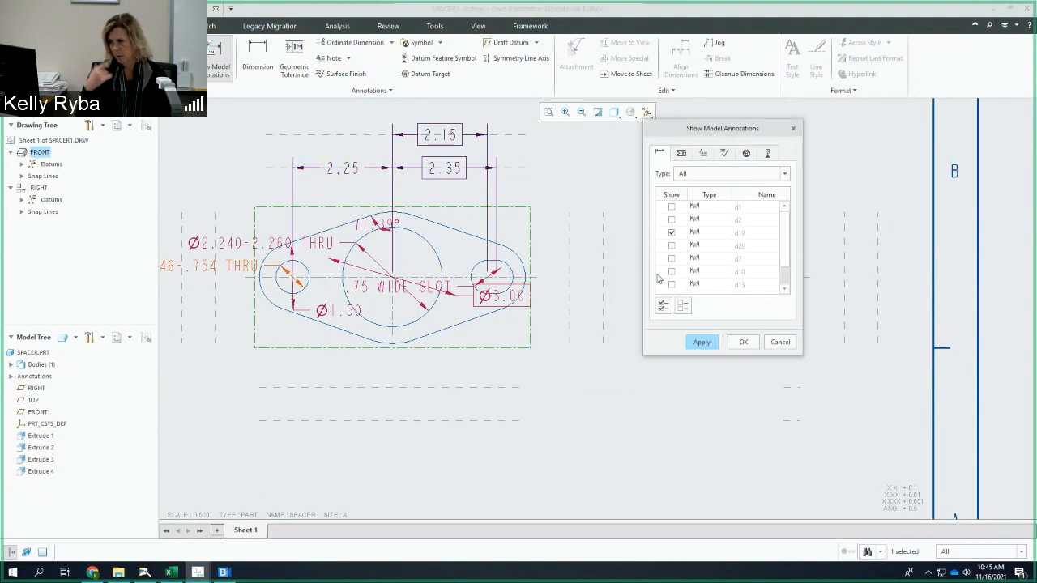
Add the large-hole, small-hole and Ø3.00 diameters and the slot-width dimension to the selection, and show them in the front view
click(318, 245)
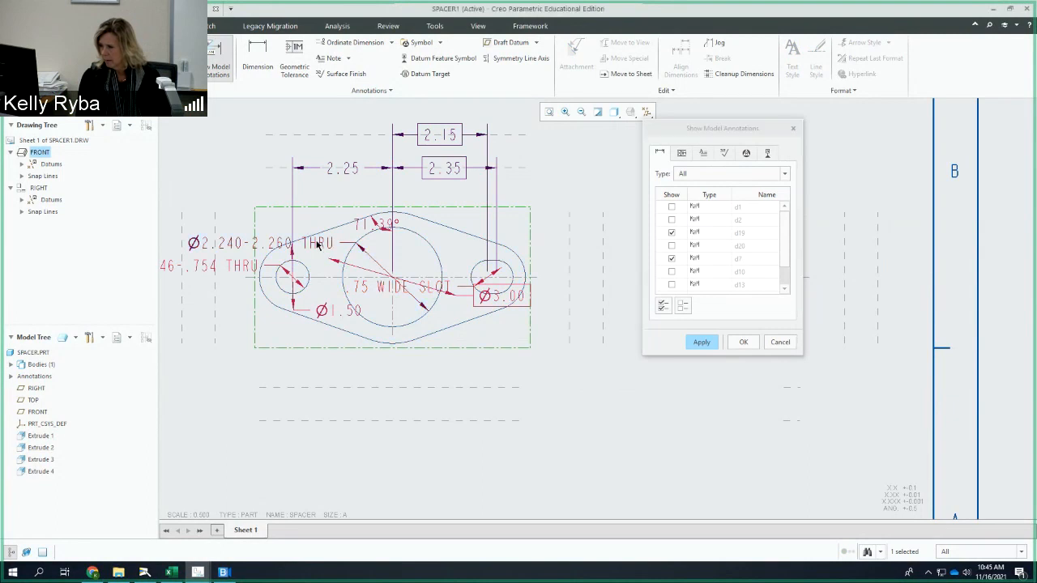
click(483, 296)
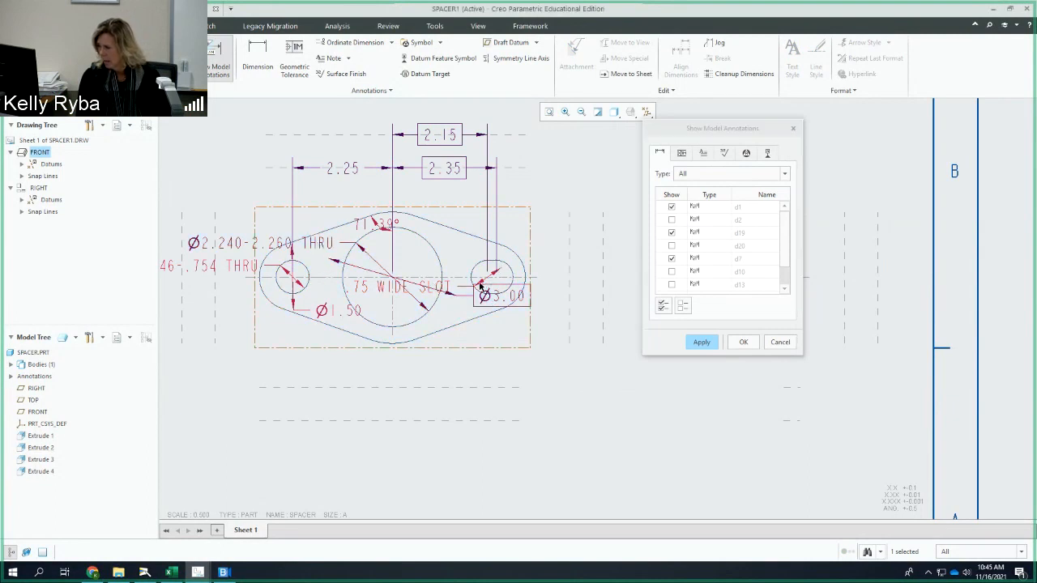
click(380, 288)
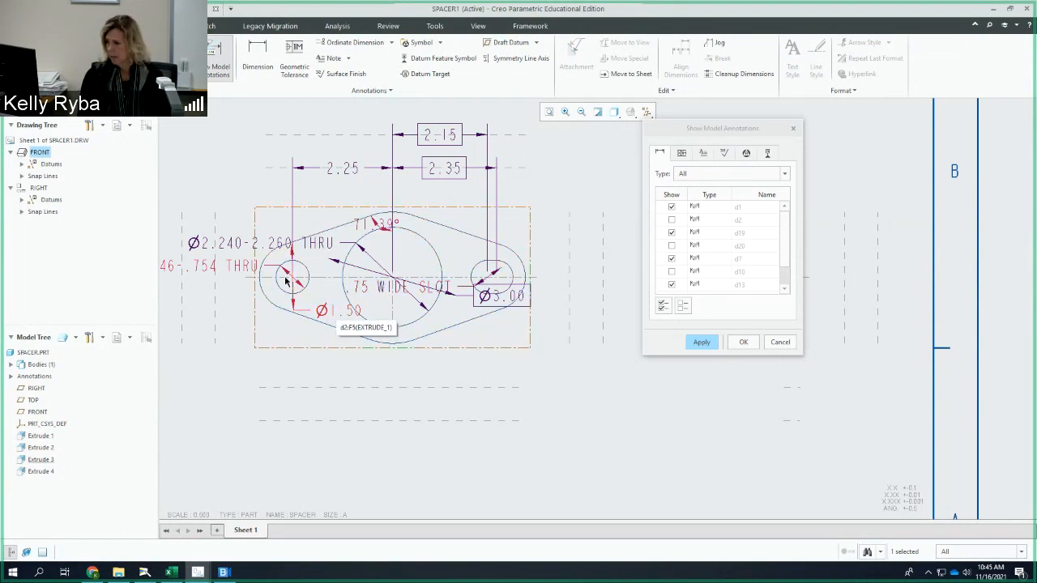
click(233, 270)
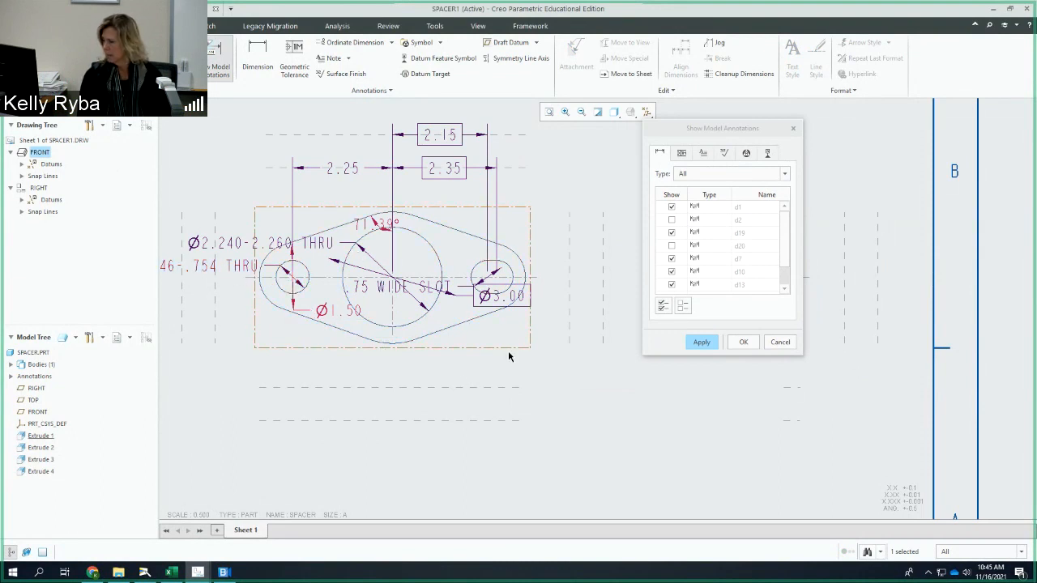
click(699, 343)
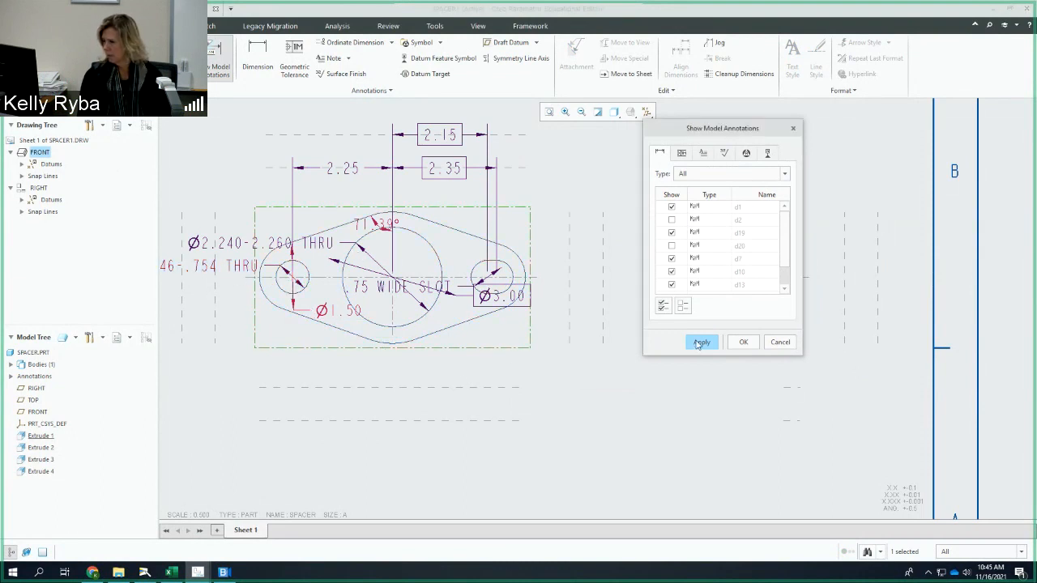
click(780, 343)
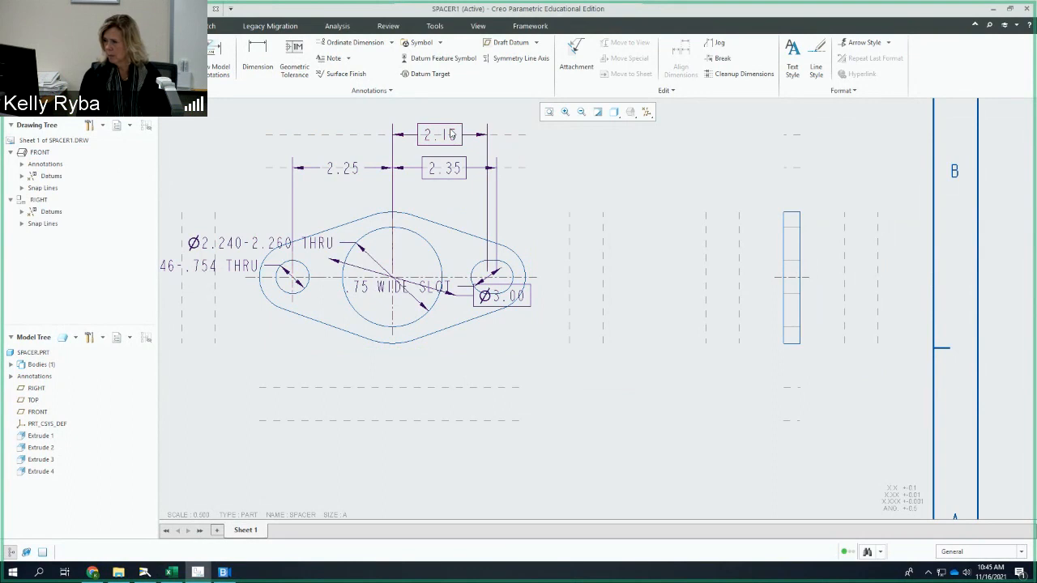
Remove the basic-dimension frames from the 2.15, 2.35 and Ø3.00 dimensions
click(452, 134)
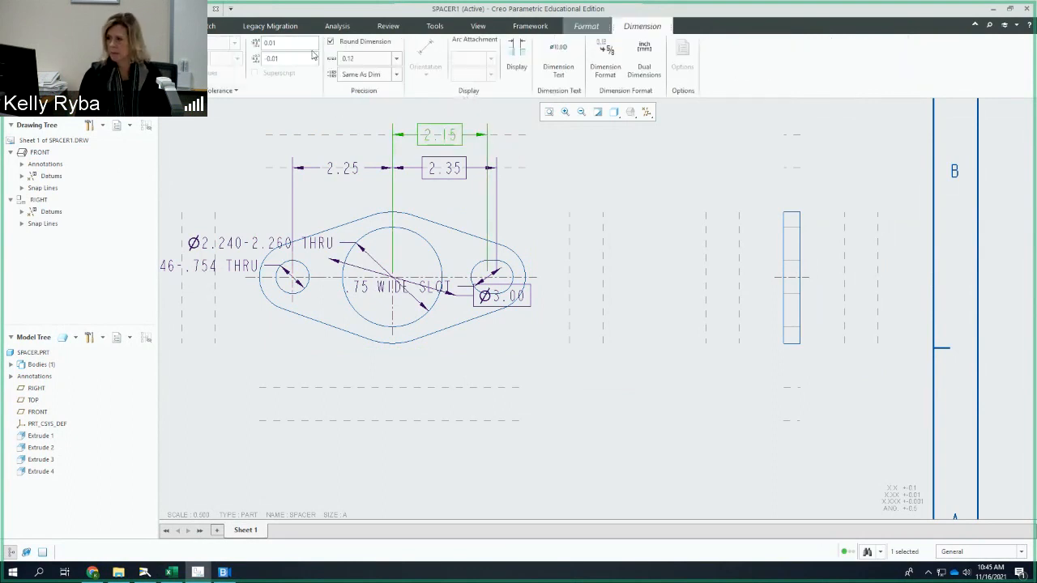
click(118, 67)
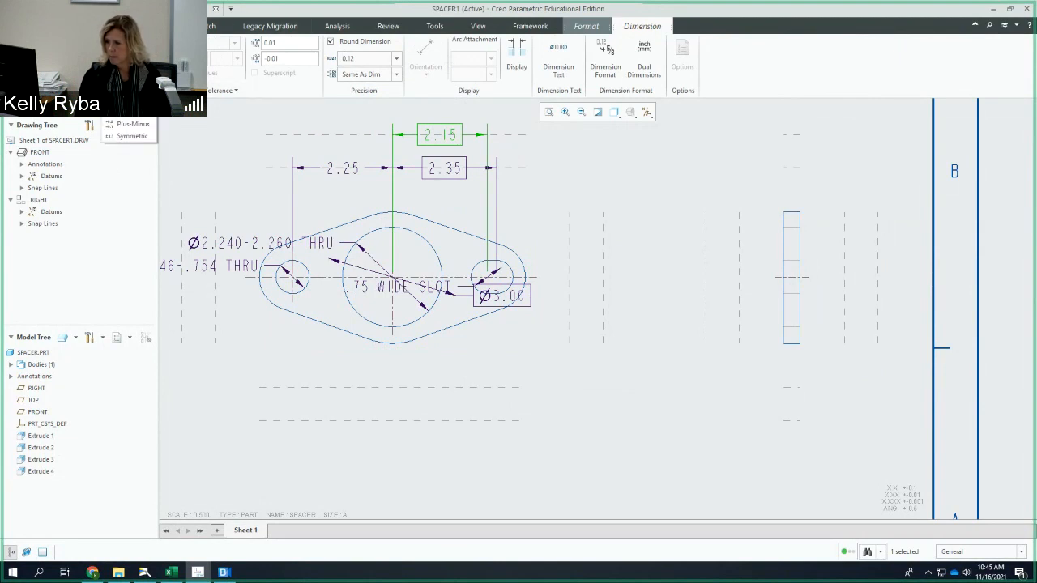
click(443, 168)
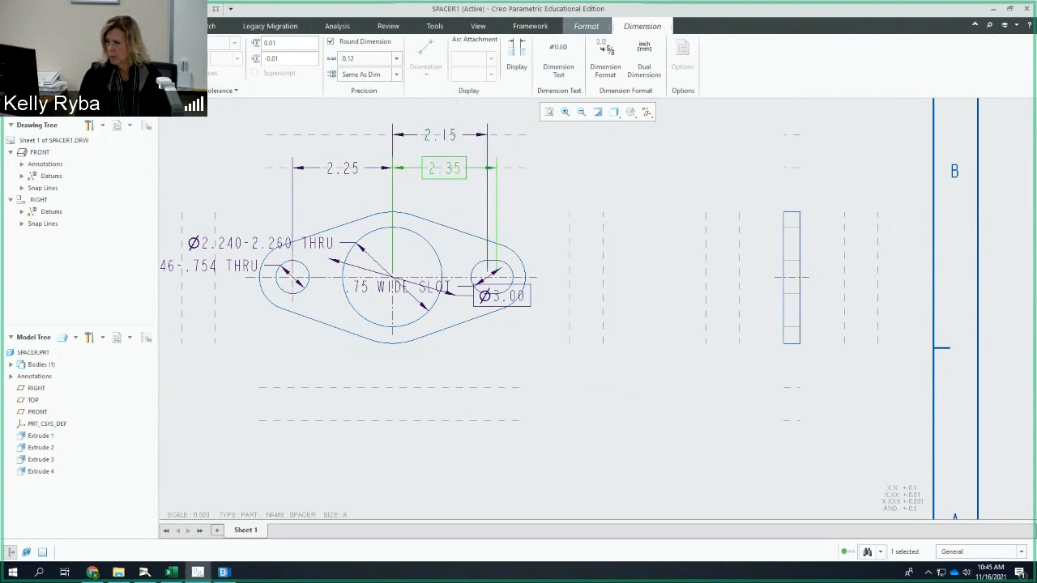
click(118, 66)
click(121, 84)
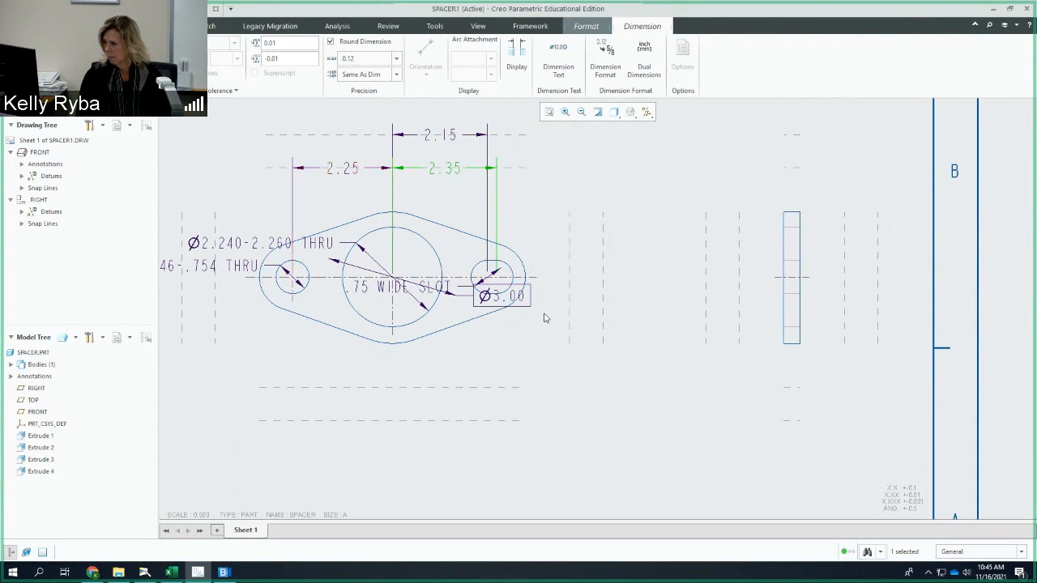
click(502, 297)
click(118, 67)
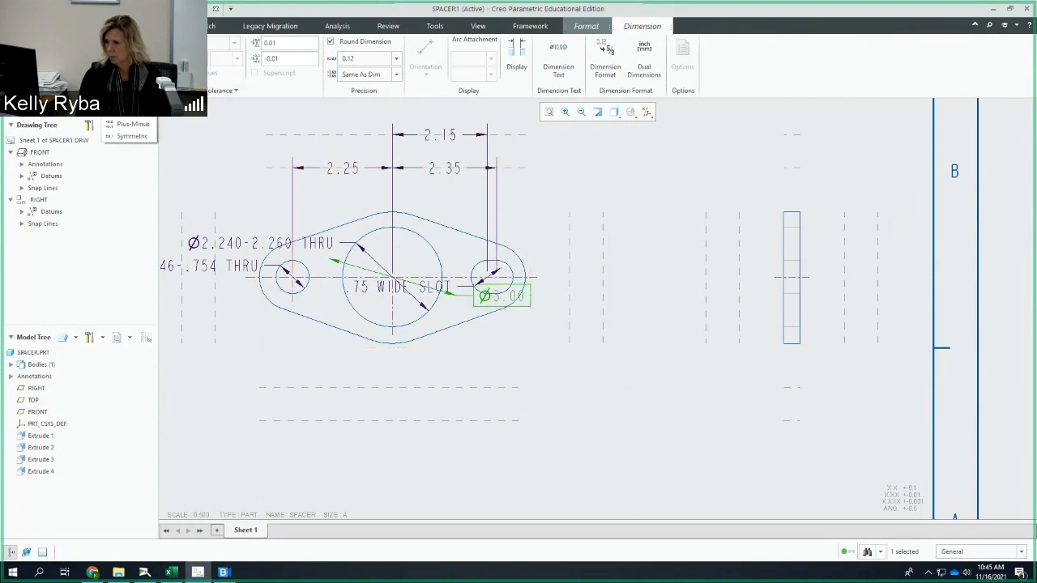
click(121, 84)
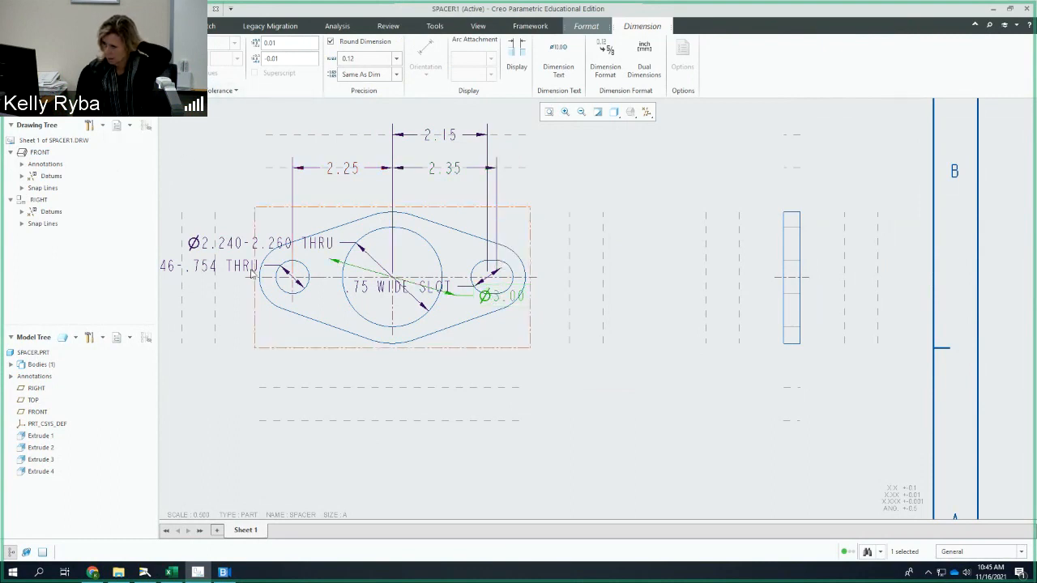
Display the large and small hole diameters as nominal values instead of tolerance limits
click(220, 256)
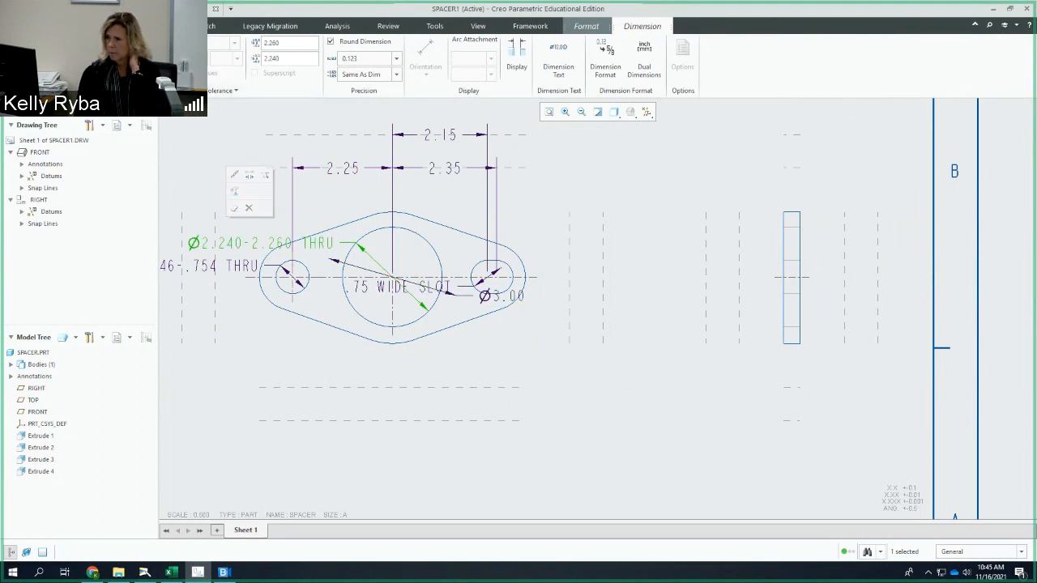
click(118, 66)
click(122, 88)
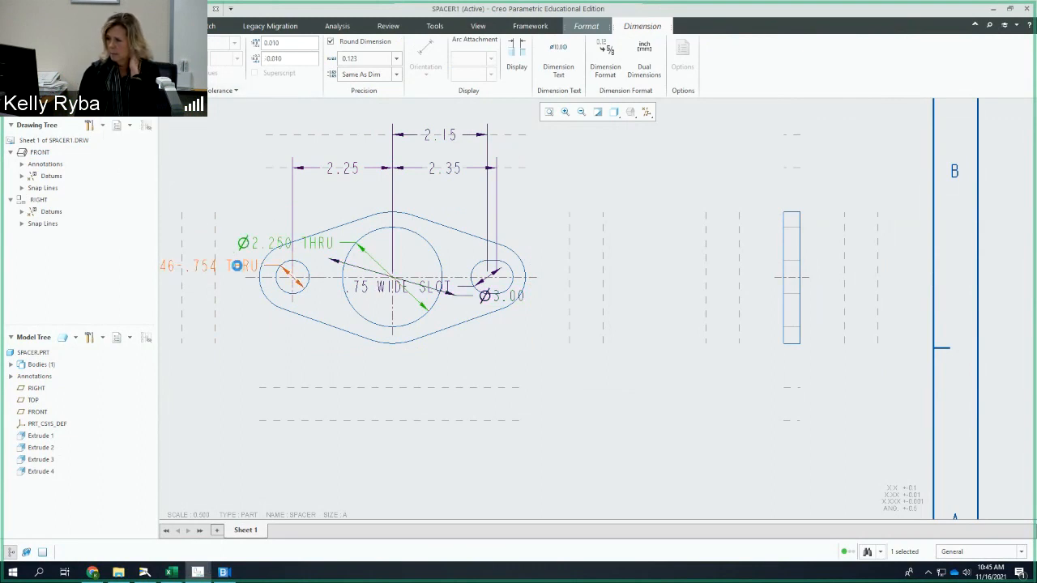
click(236, 265)
click(118, 66)
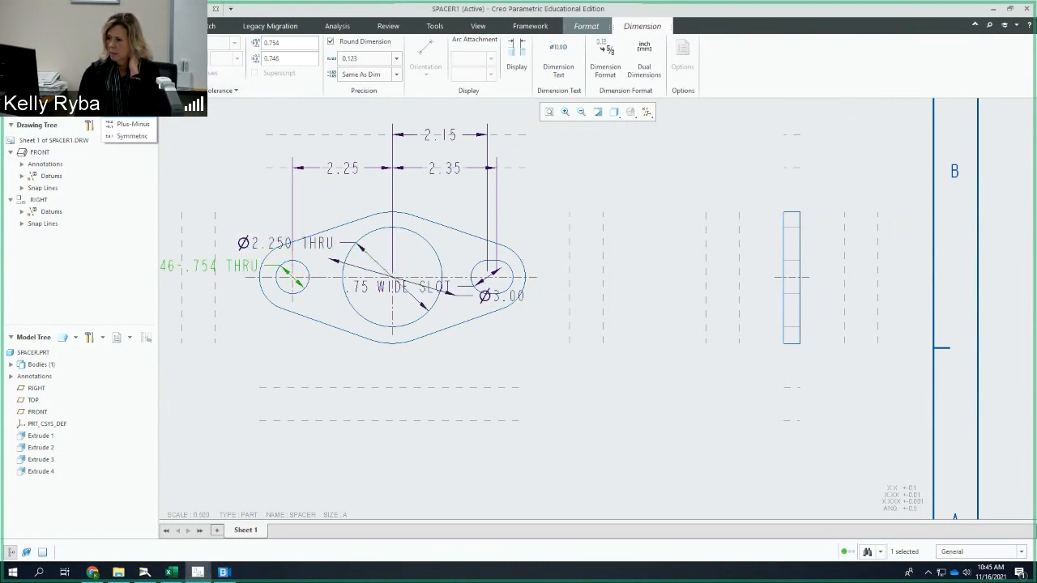
click(122, 88)
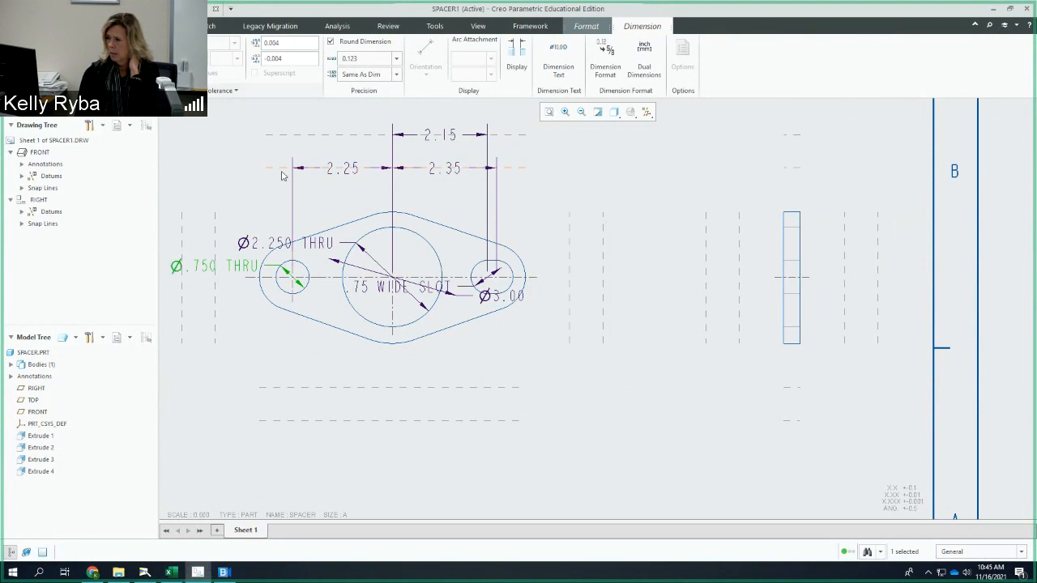
Move the .75 WIDE SLOT dimension above and right of the front view's outline, and the Ø3.00 dimension below the part
click(388, 286)
drag(387, 286, 533, 200)
click(483, 296)
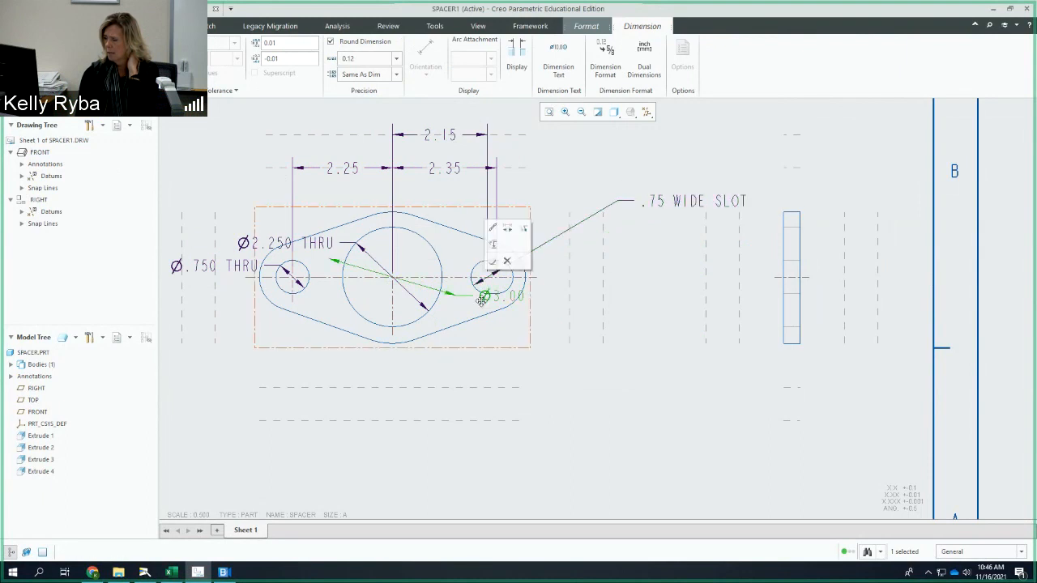
drag(483, 296, 470, 388)
Move the large hole's diameter above and left of the part, and the small hole's diameter below and left of it
click(246, 241)
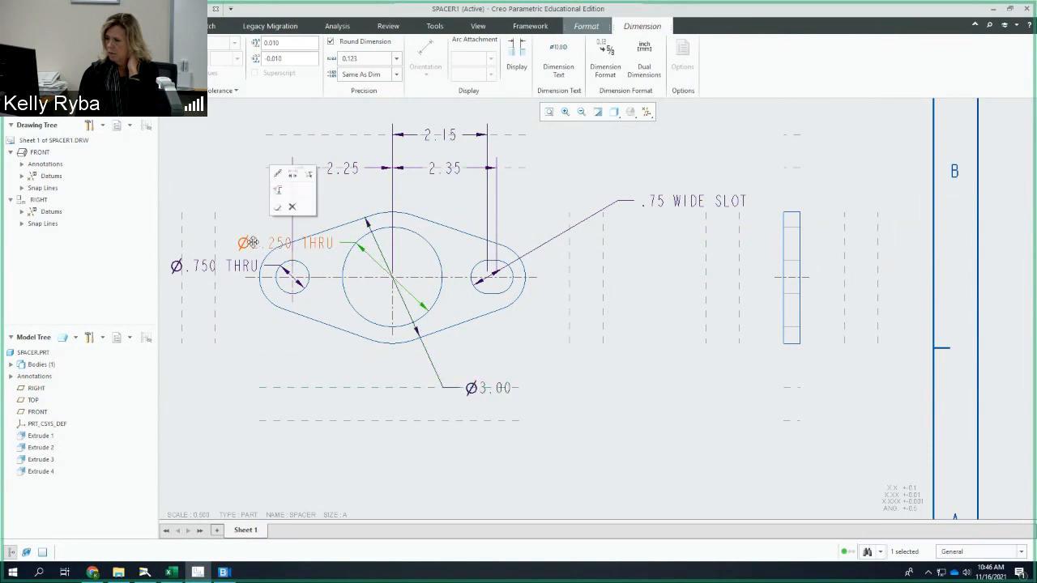
drag(246, 241, 209, 196)
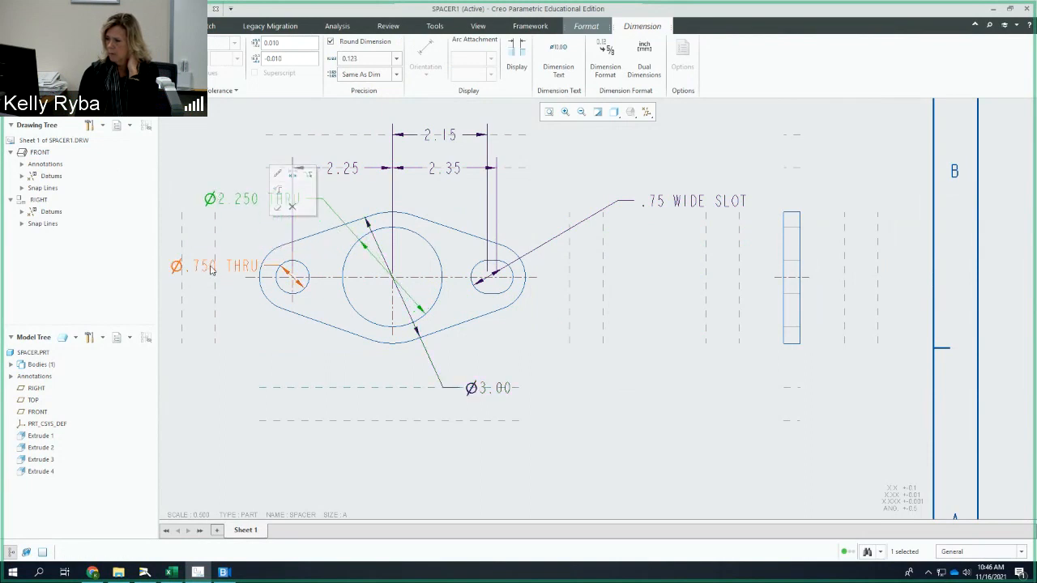
click(208, 268)
drag(208, 268, 209, 354)
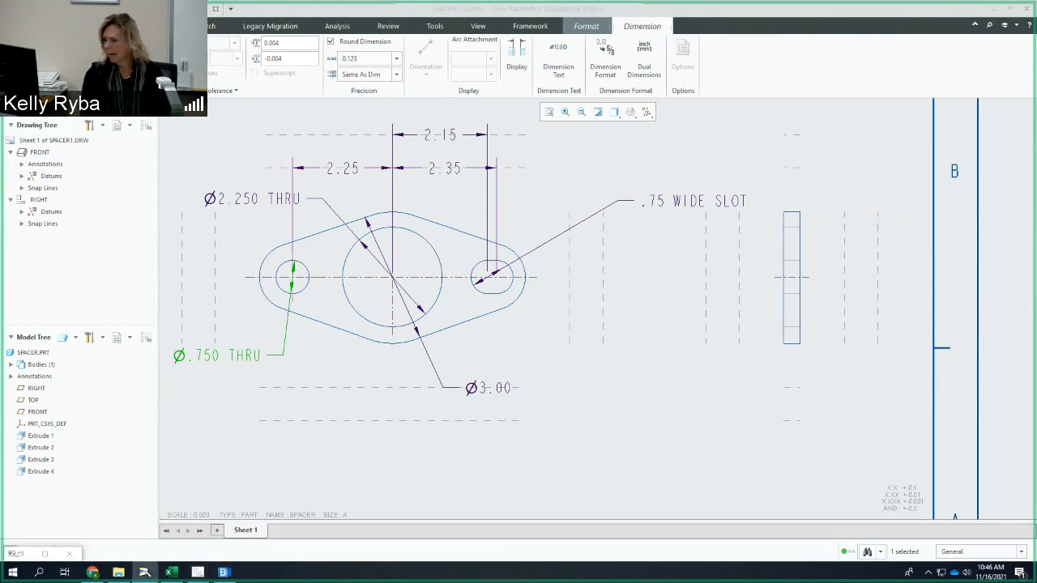
Following the printed Problem 12.3 drawing, align the 2.25 and 2.15 dimensions beneath the part and move Ø3.00 above and left of it
click(46, 555)
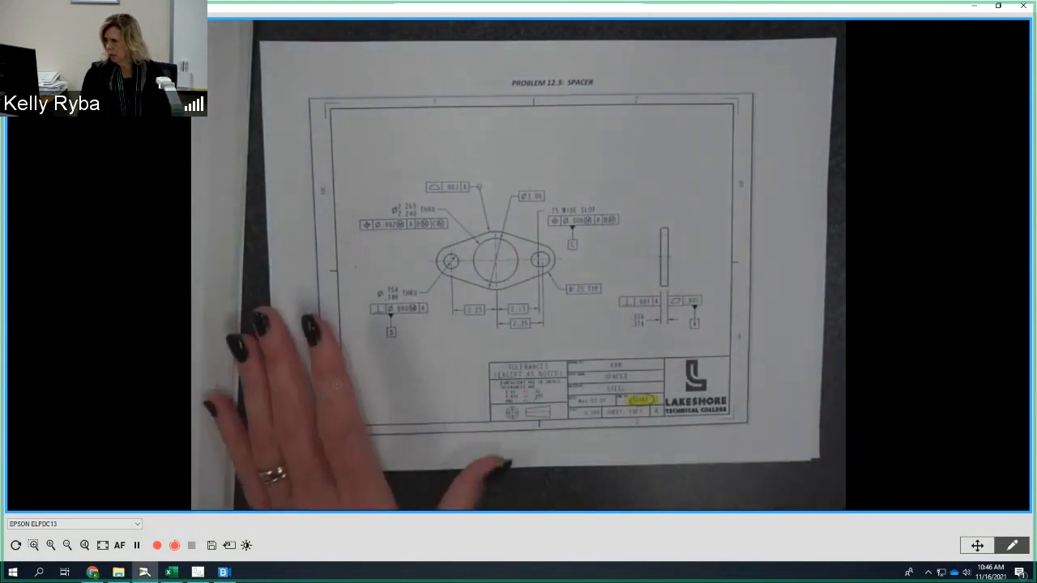
click(974, 7)
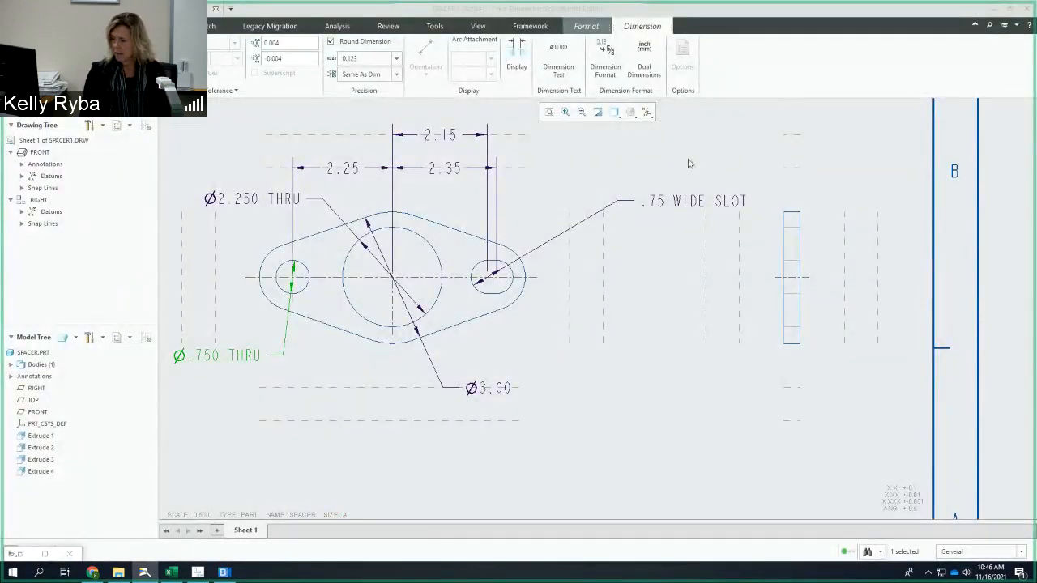
click(343, 169)
drag(342, 169, 332, 388)
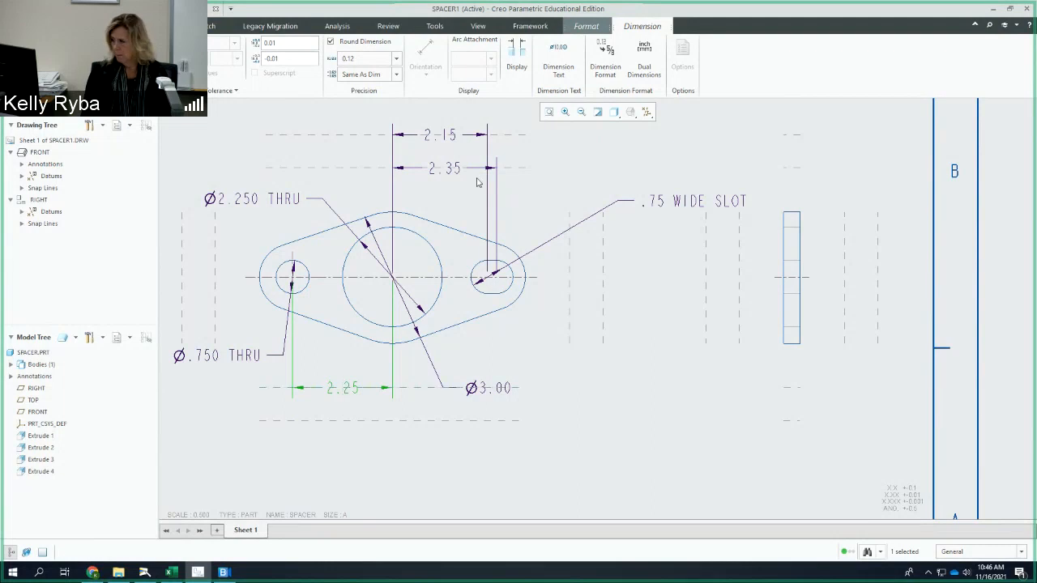
click(441, 143)
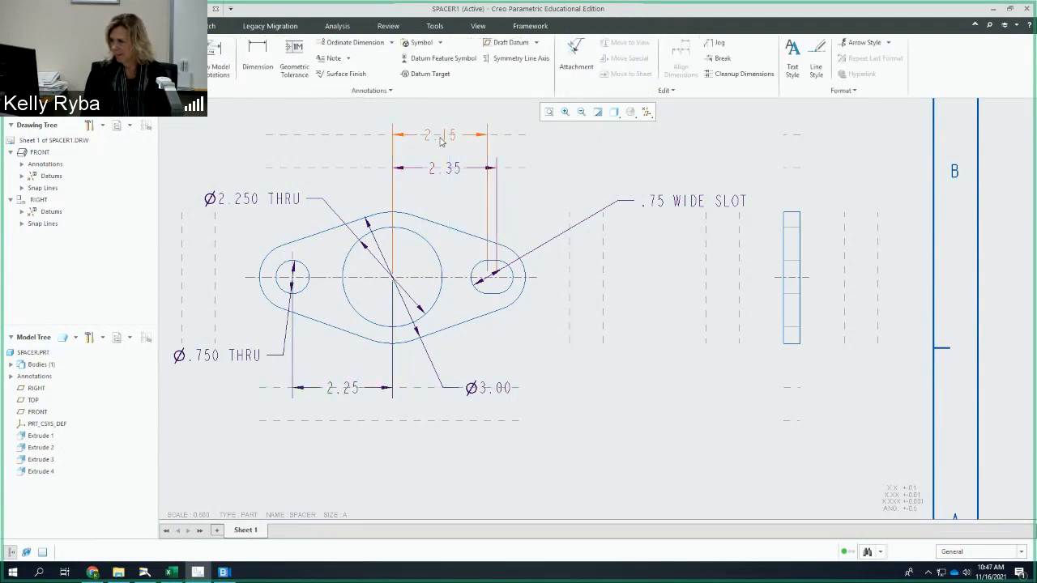
click(429, 142)
drag(429, 142, 436, 387)
click(500, 389)
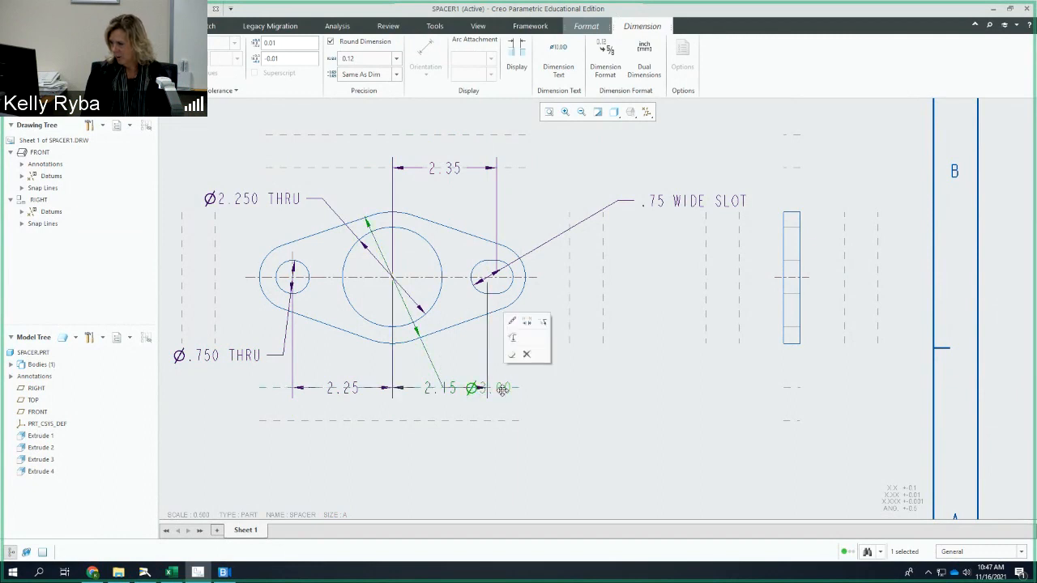
drag(501, 388, 354, 138)
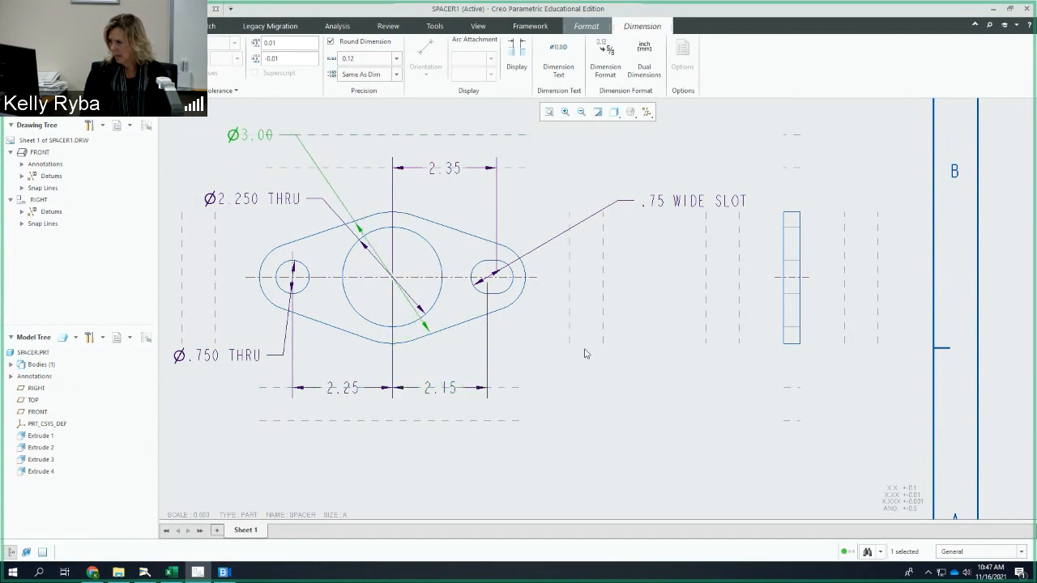
Place the 2.35 dimension on the snap line below 2.15, and shorten its extension line at the large hole's center to start below the part
click(446, 168)
drag(447, 168, 458, 420)
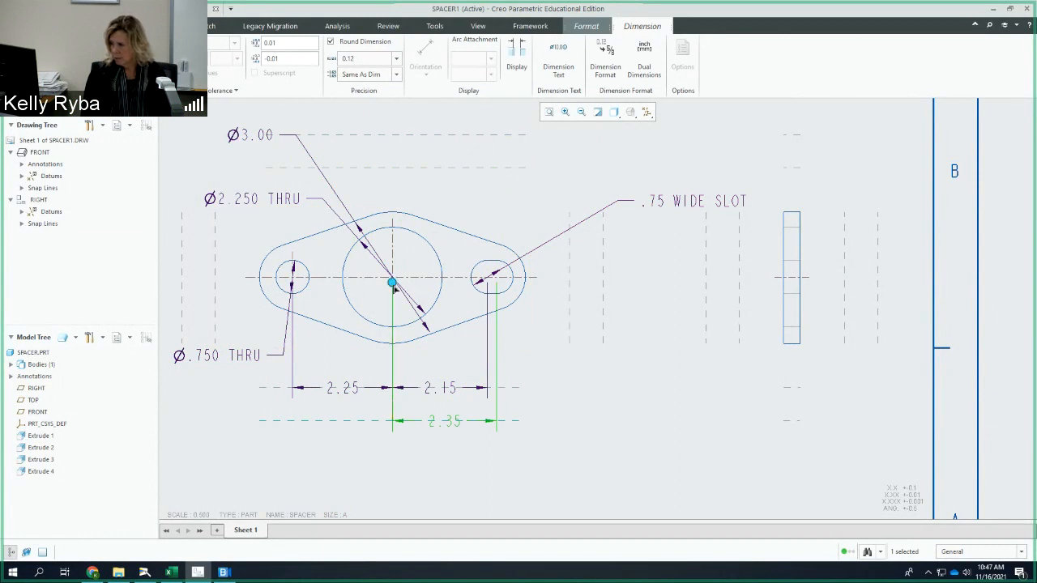
drag(392, 284, 406, 403)
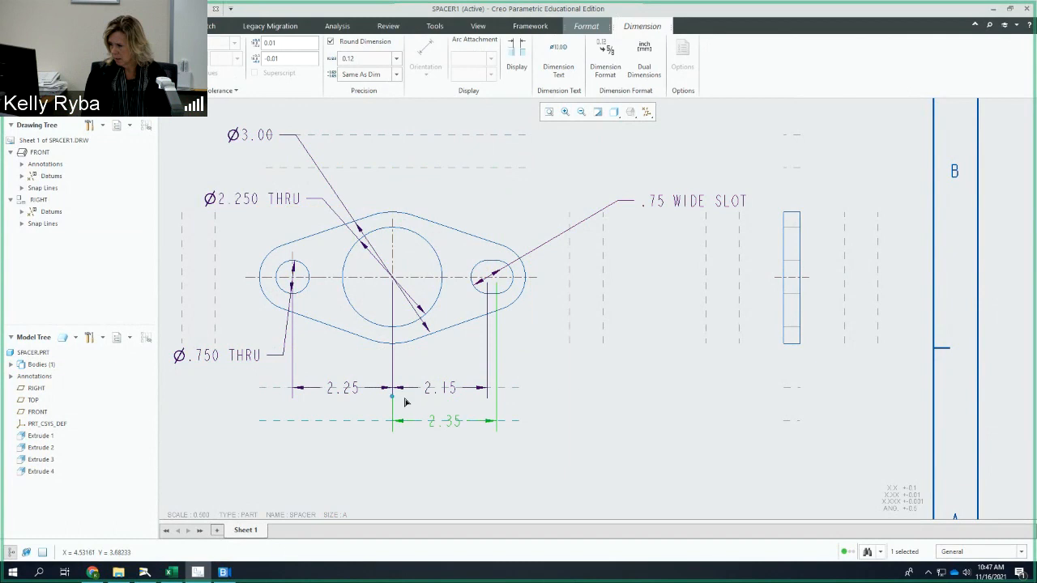
Shorten the 2.15 and 2.25 extension lines at the large hole's center to start below the part, and trim the 2.25 line below the small hole
click(434, 388)
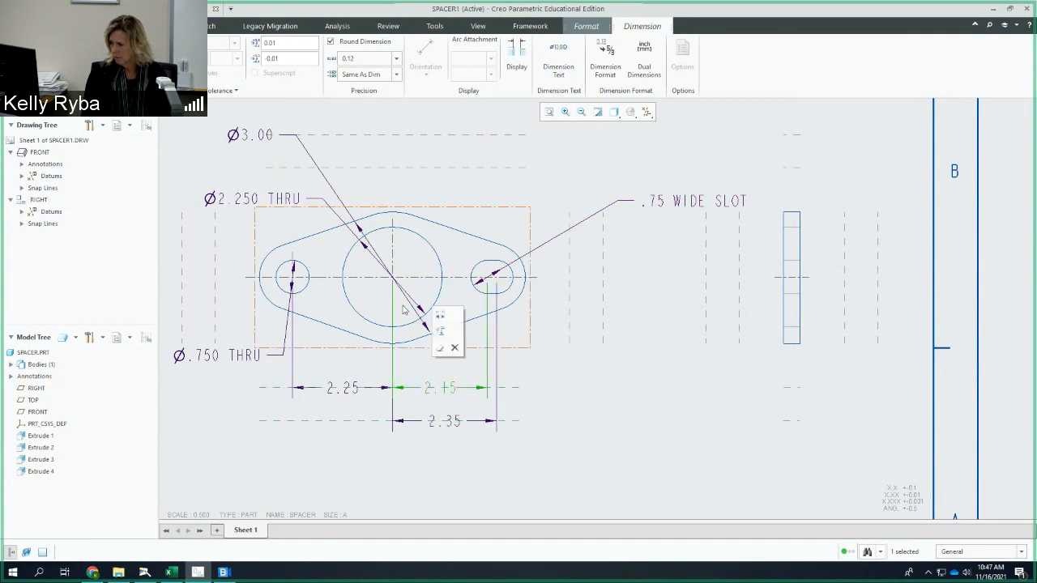
drag(392, 285, 413, 381)
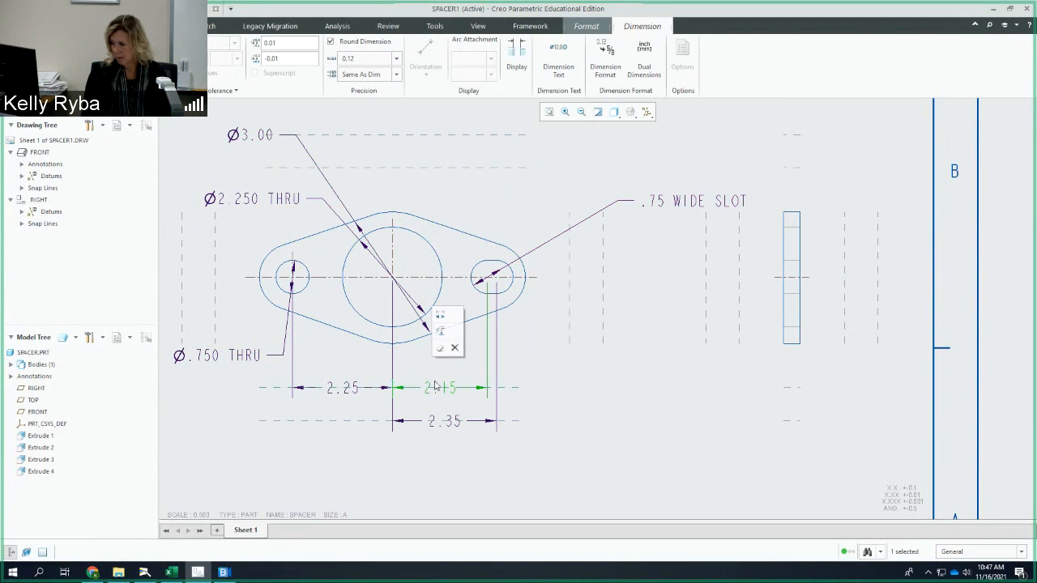
click(344, 388)
drag(395, 287, 407, 348)
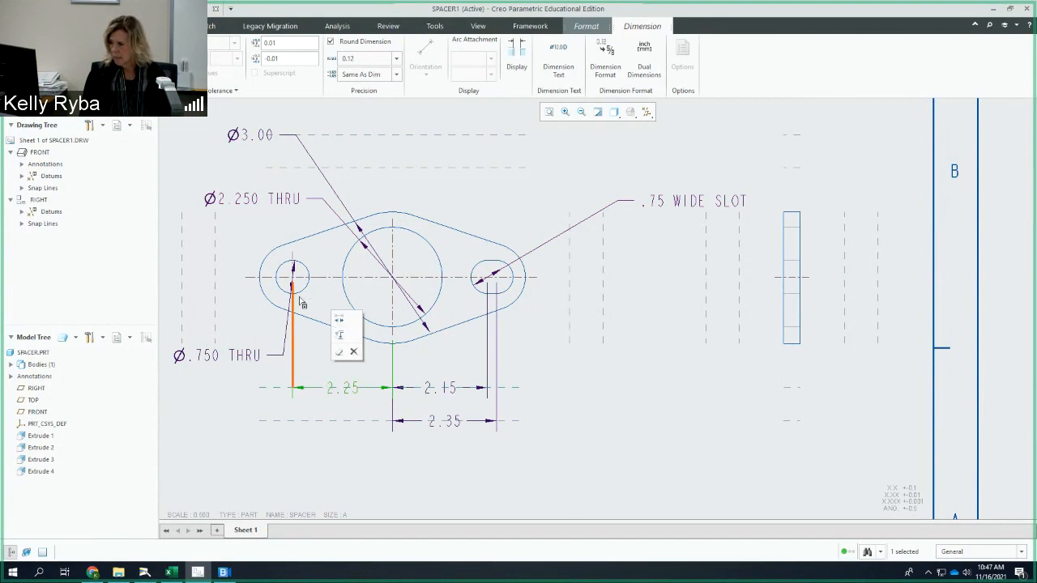
mouse_move(300, 301)
mouse_down()
mouse_move(297, 287)
mouse_move(303, 314)
mouse_up()
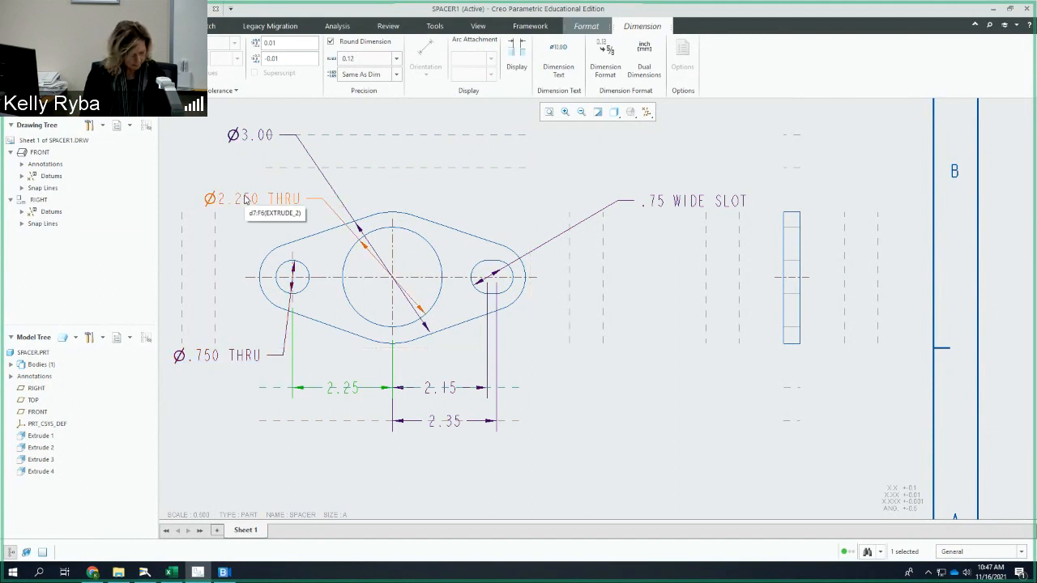
Move the Ø3.00 dimension above and right of the large hole, onto the upper snap line
click(257, 137)
drag(258, 137, 437, 165)
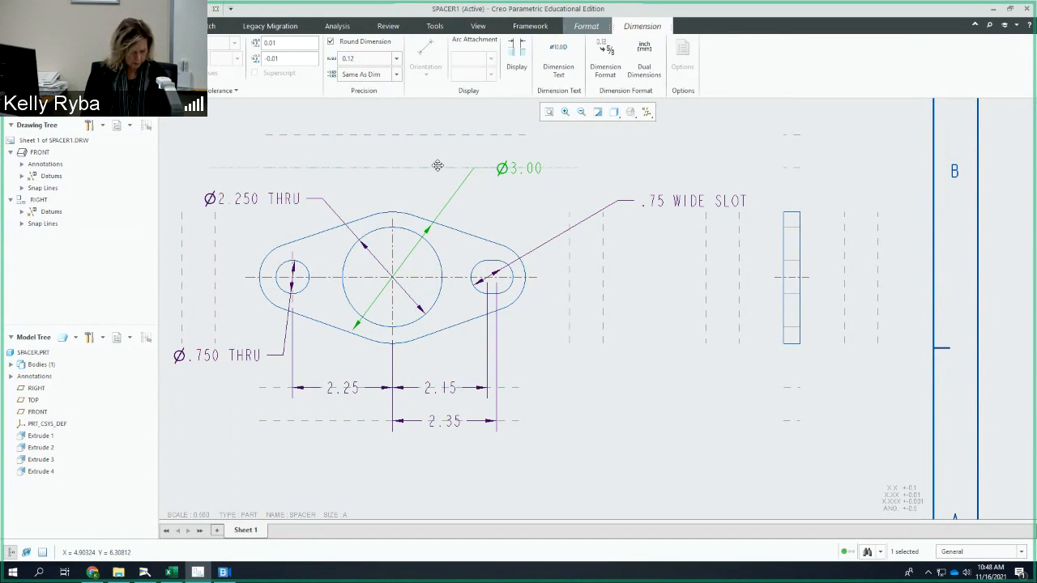
drag(437, 164, 429, 136)
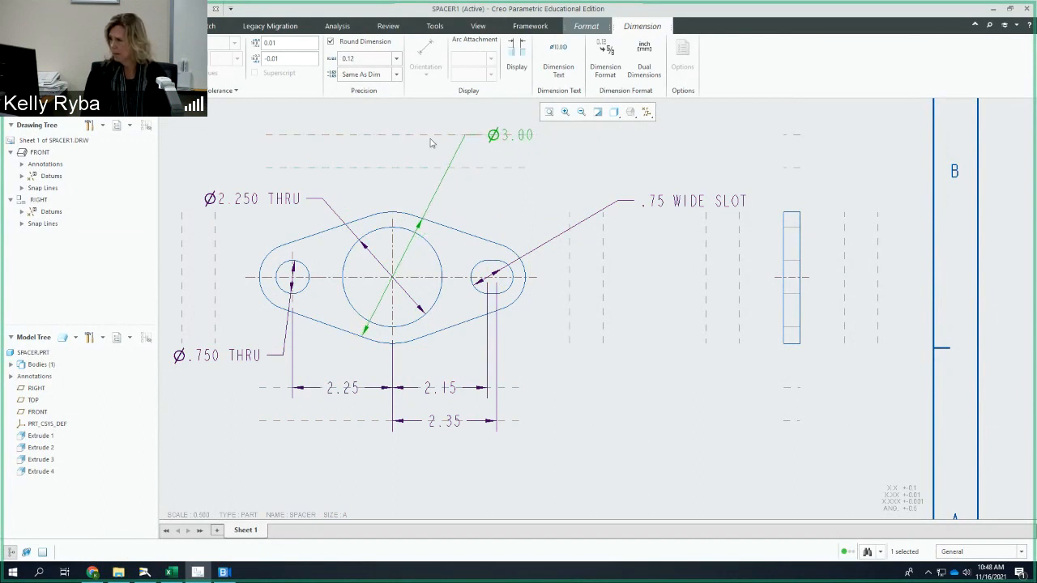
Consult the slot callout on the printed Roller Bracket drawing, and delete the .75 WIDE SLOT dimension from the front view
click(659, 200)
drag(659, 200, 563, 183)
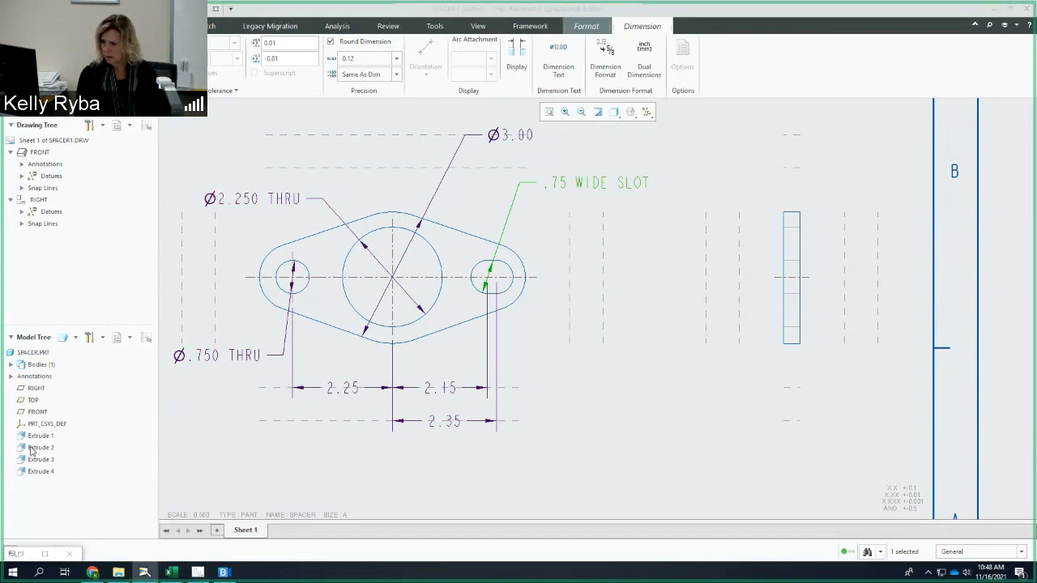
click(44, 554)
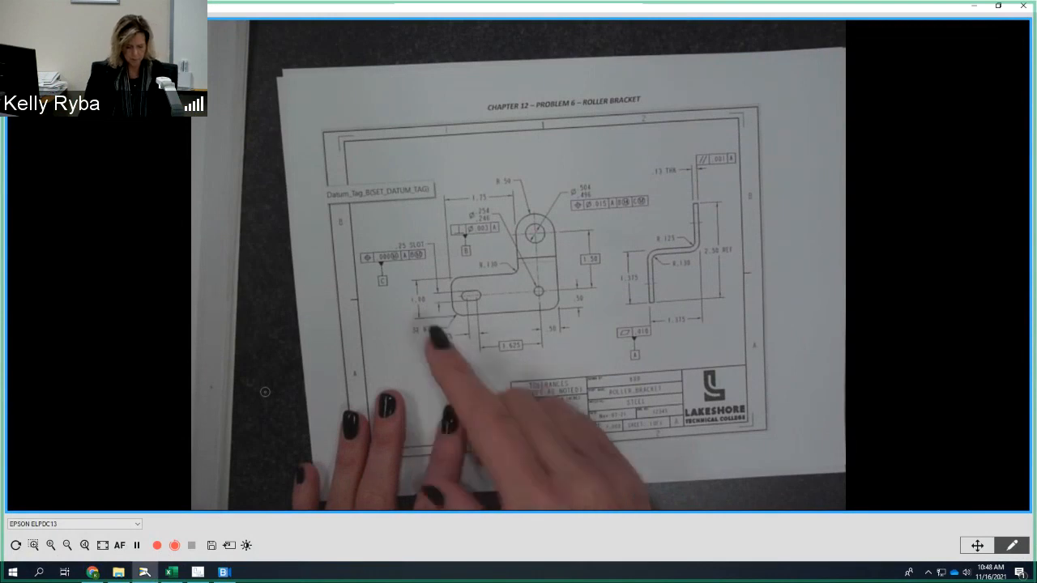
click(973, 6)
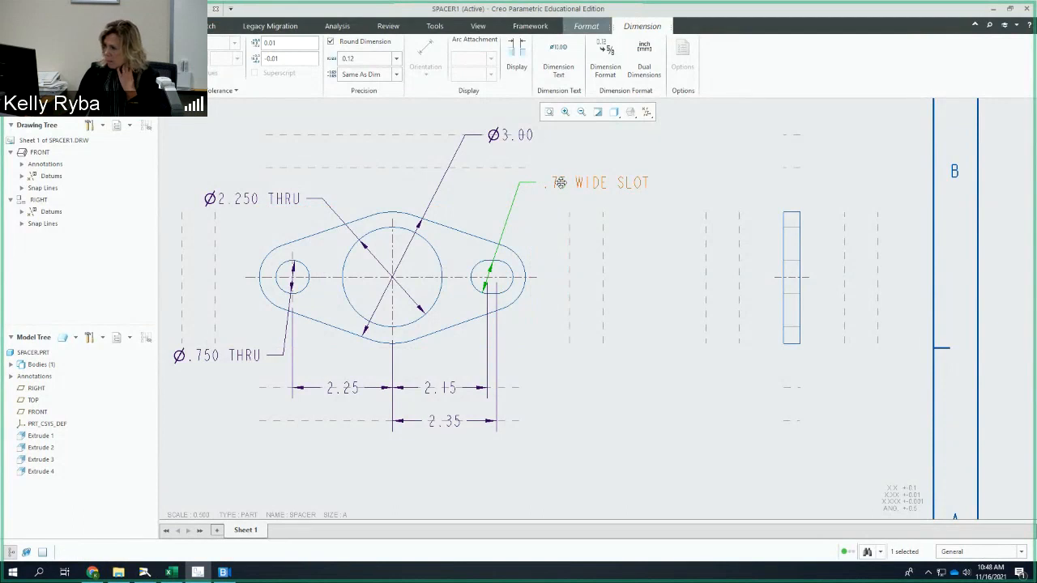
key(Delete)
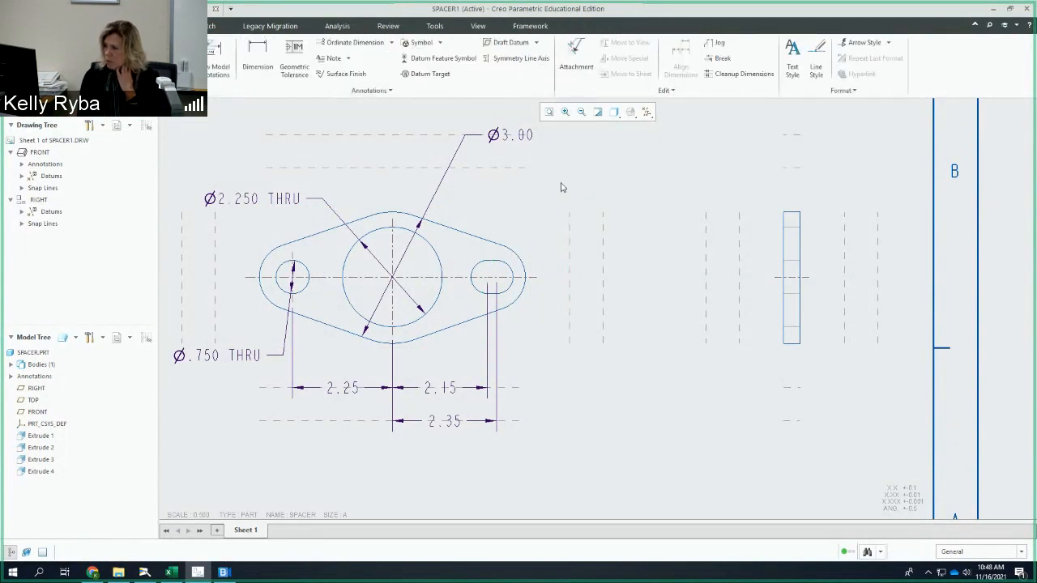
Dimension the slot's width vertically between the ends of its right arc, placing the .75 text outside the part and above the slot
click(258, 55)
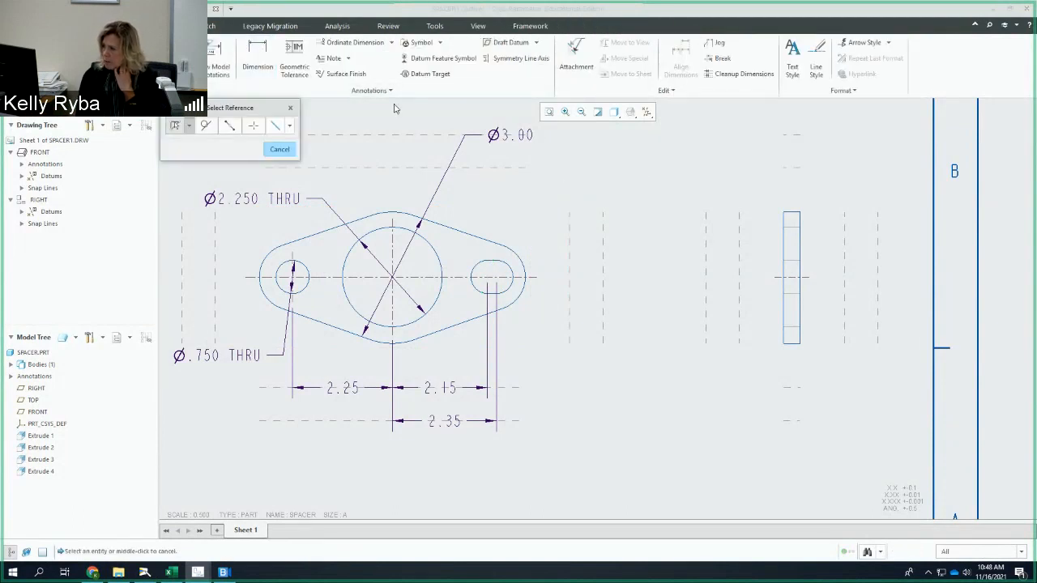
click(498, 265)
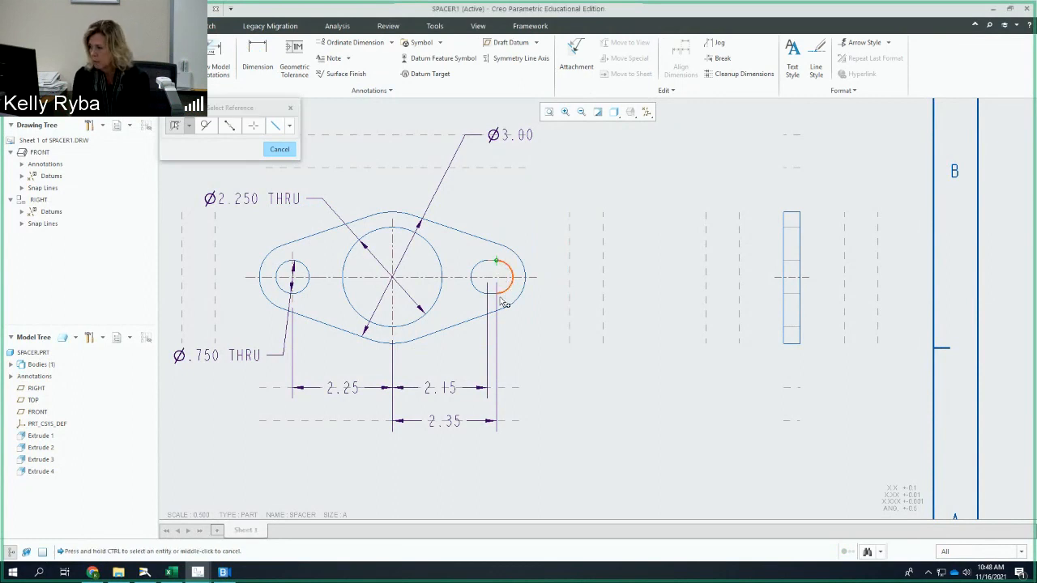
ctrl+click(499, 297)
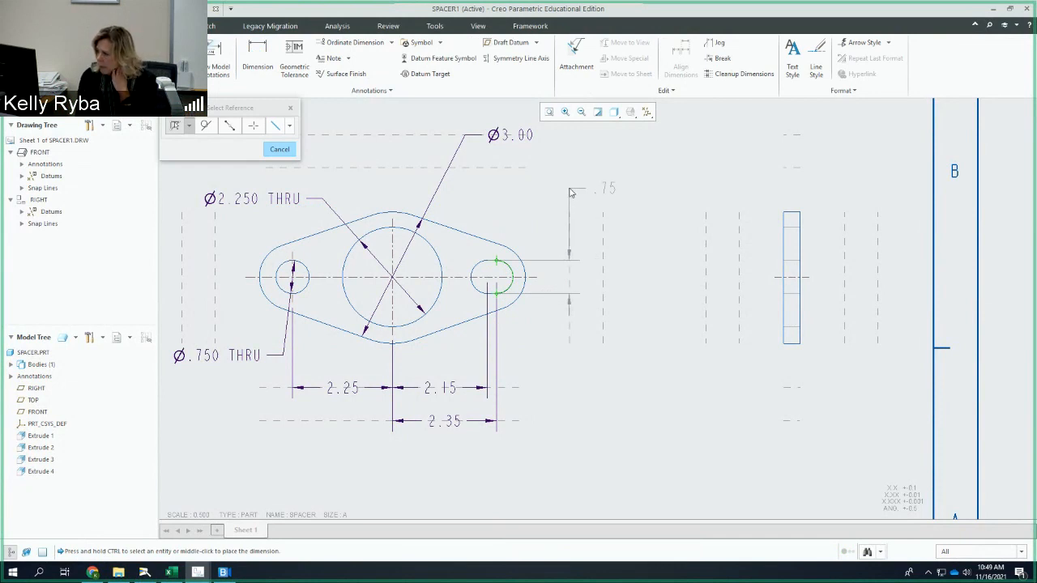
middle_click(569, 191)
click(290, 150)
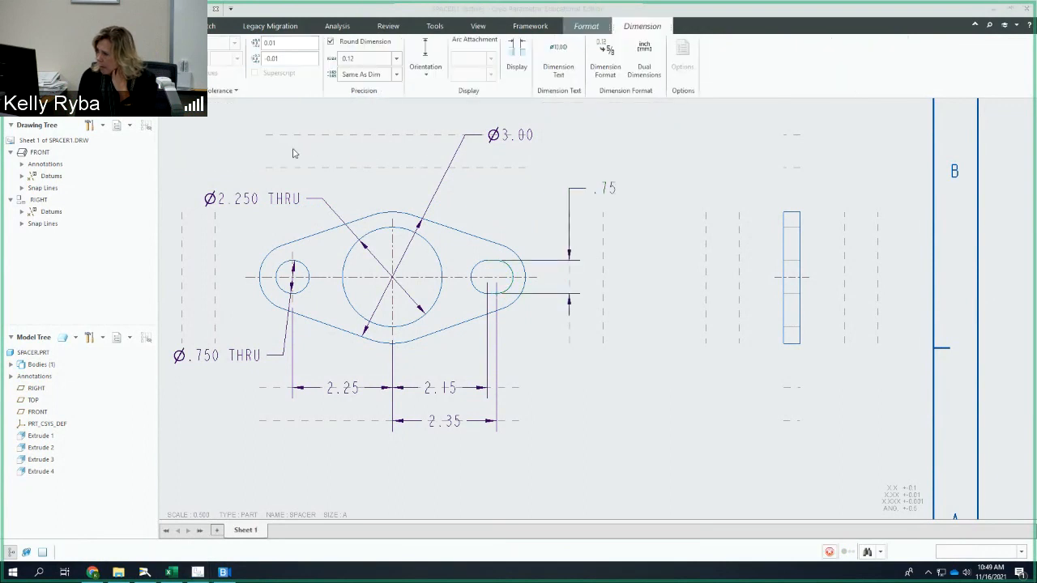
click(603, 189)
drag(602, 189, 606, 207)
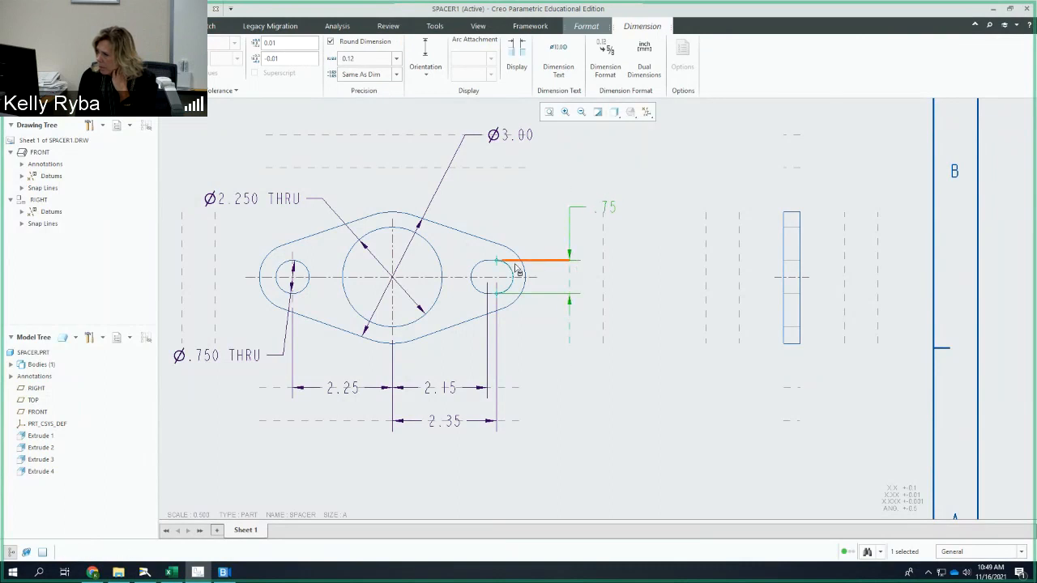
Shorten both extension lines of the vertical .75 slot dimension to leave a visible gap from the slot's edges
scroll(517, 276, up, 2)
scroll(507, 263, up, 3)
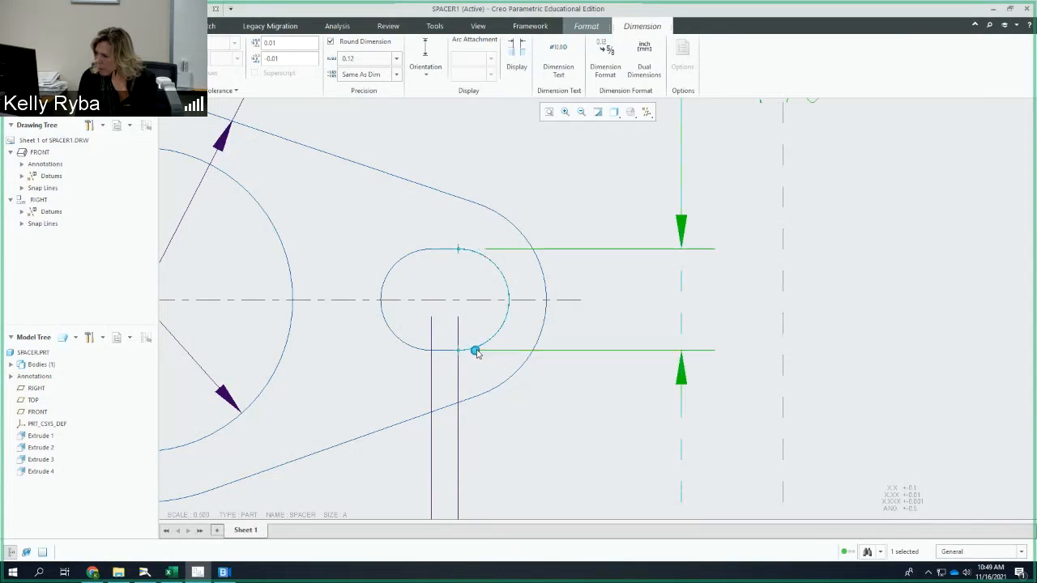
drag(476, 351, 486, 351)
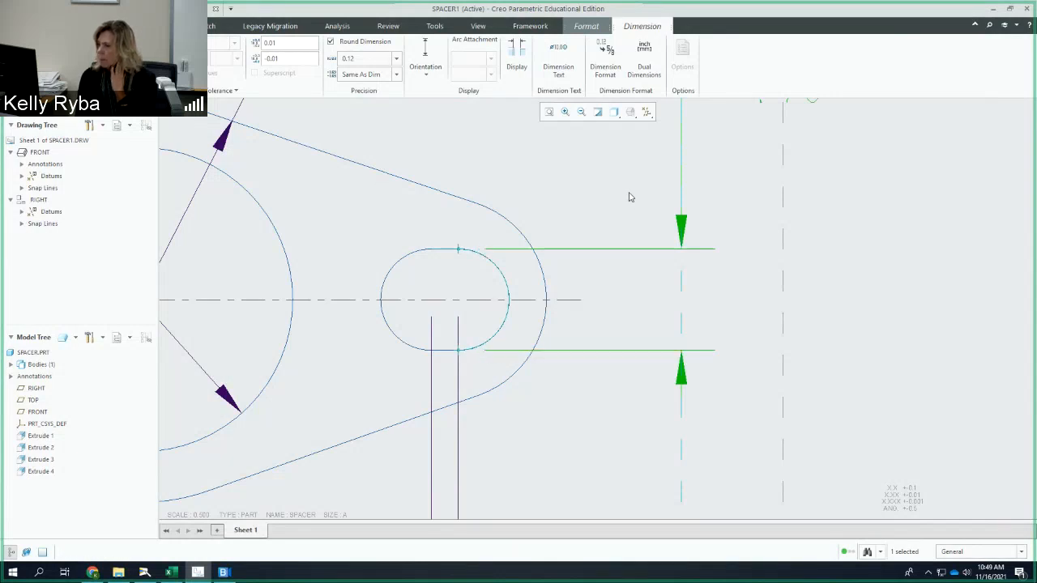
scroll(630, 197, up, 6)
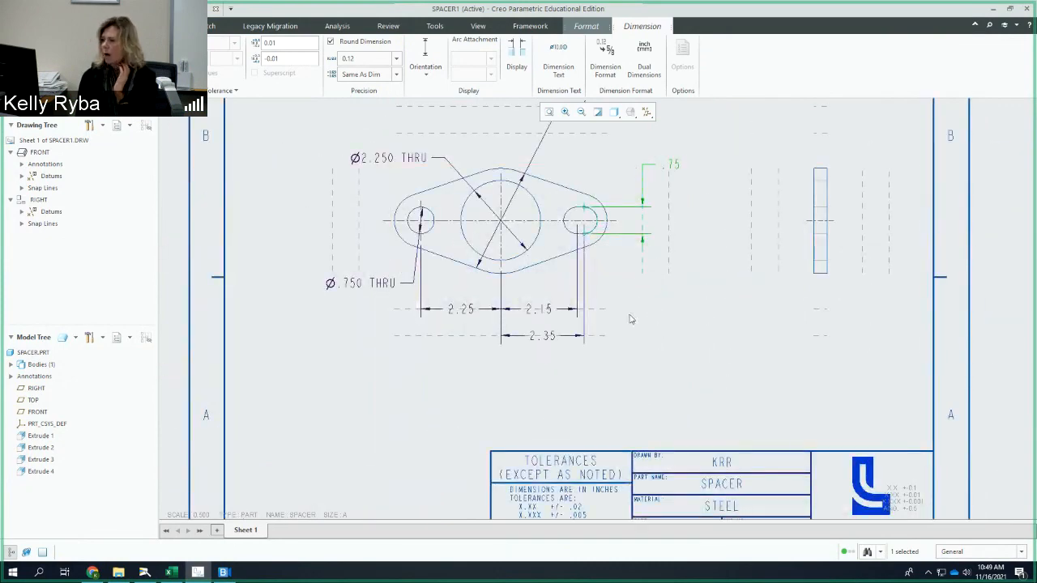
scroll(634, 300, up, 1)
mouse_move(627, 231)
middle_down()
mouse_move(584, 244)
mouse_move(544, 287)
mouse_move(506, 273)
middle_up()
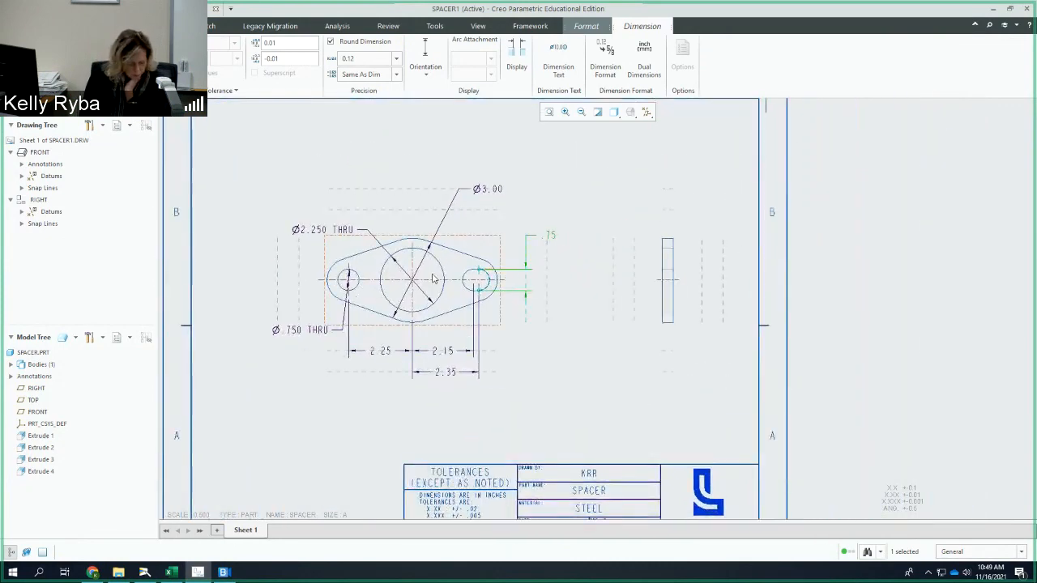
Move the Ø.750 THRU dimension further out, below and left of the small hole, so its leader runs diagonally
click(315, 331)
drag(315, 331, 280, 319)
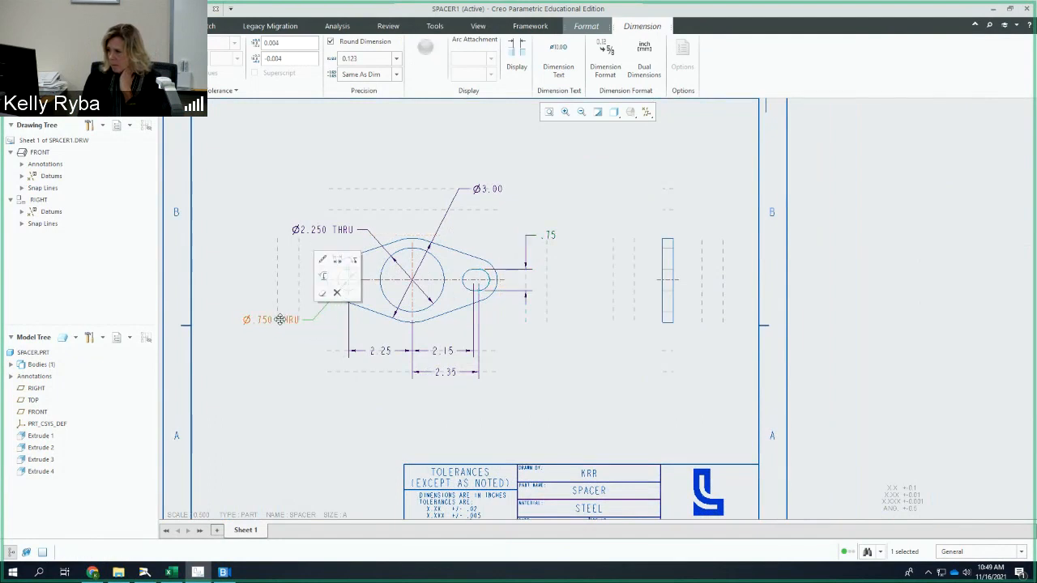
click(316, 366)
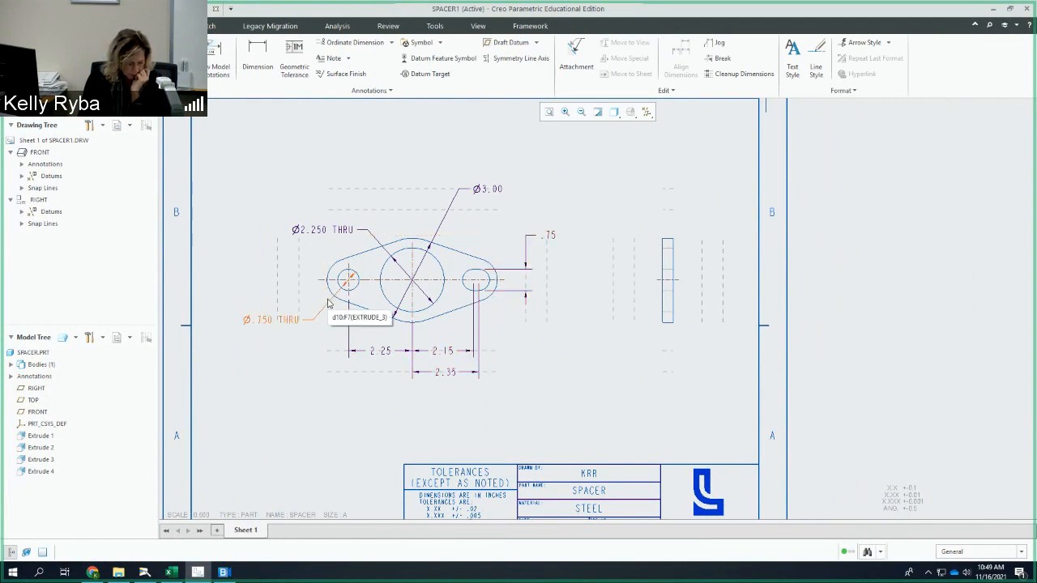
Add a radius dimension to the outline's right end arc, placing its R.75 text below and right of the part
scroll(496, 299, up, 2)
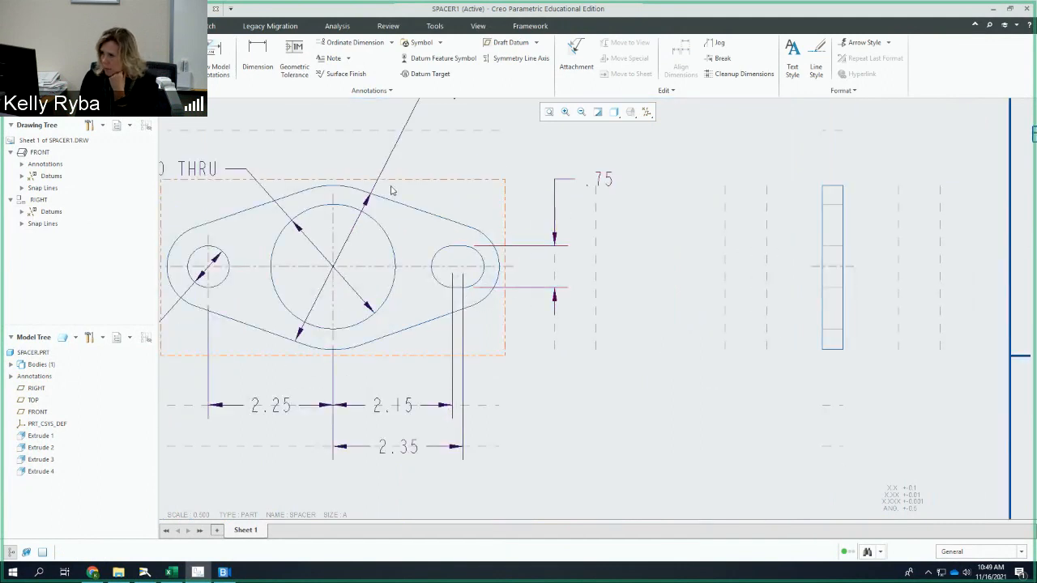
click(258, 57)
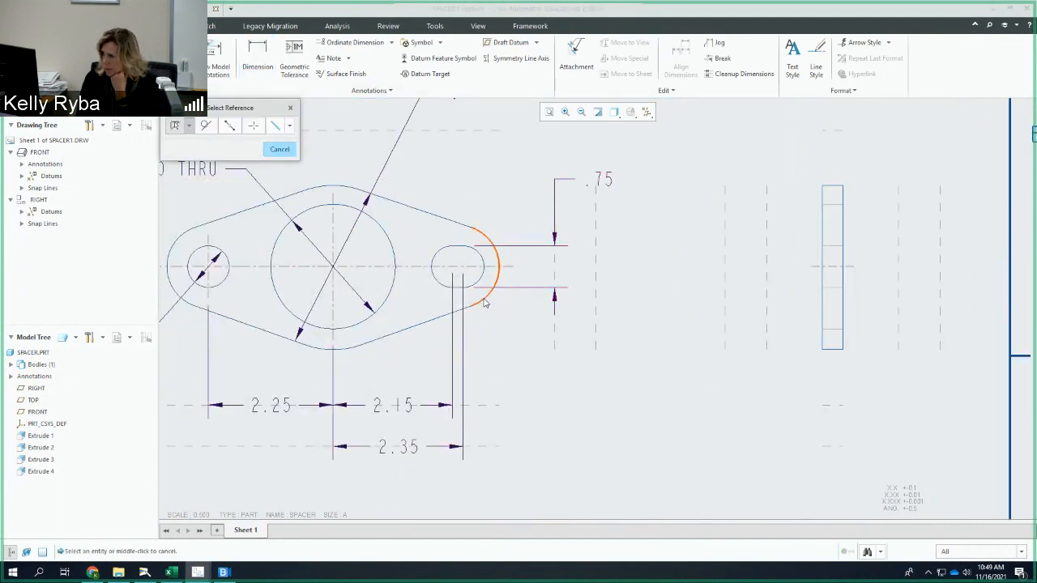
click(484, 302)
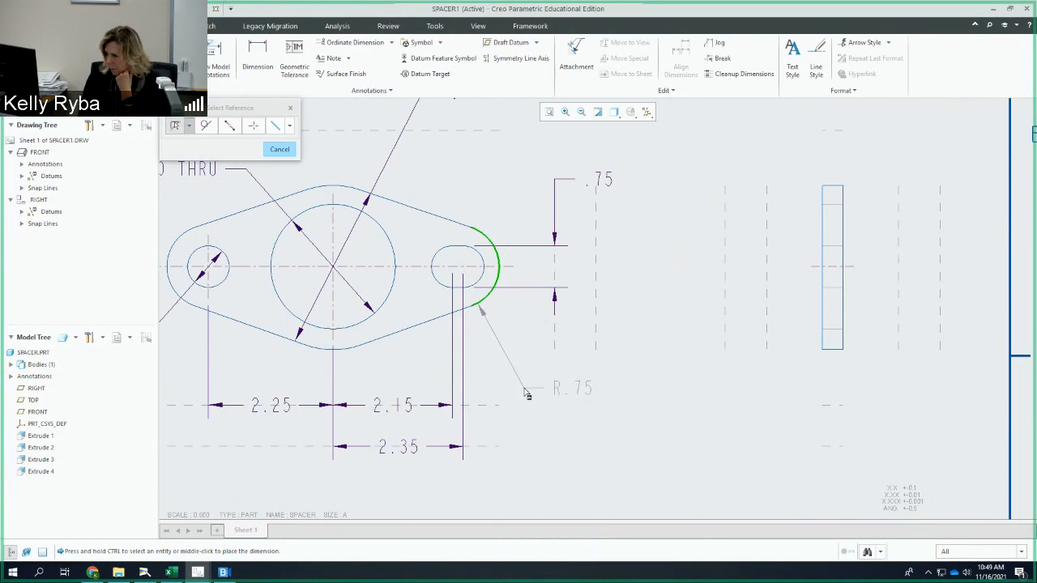
middle_click(523, 387)
middle_click(541, 366)
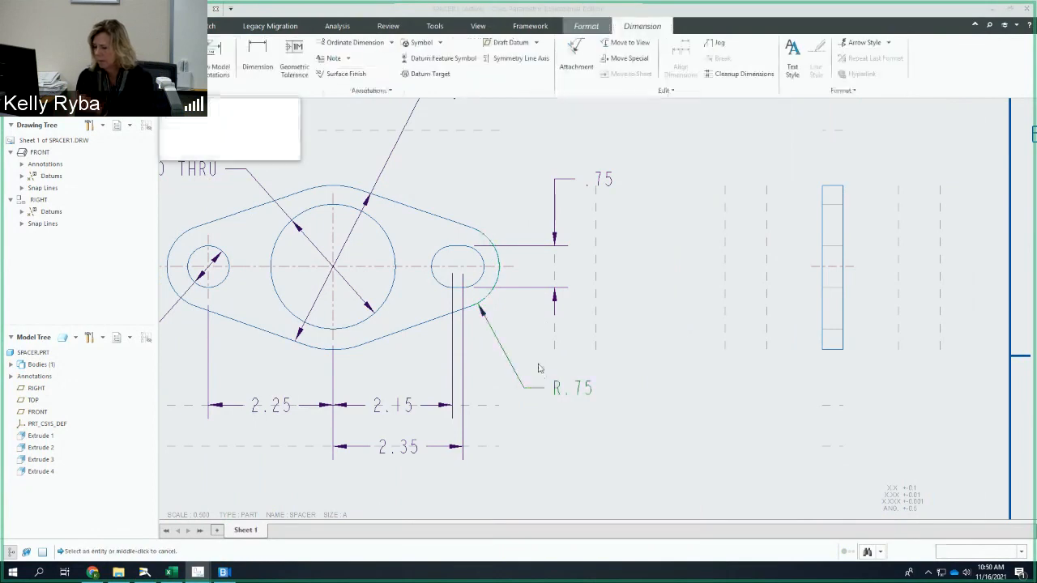
scroll(483, 343, down, 4)
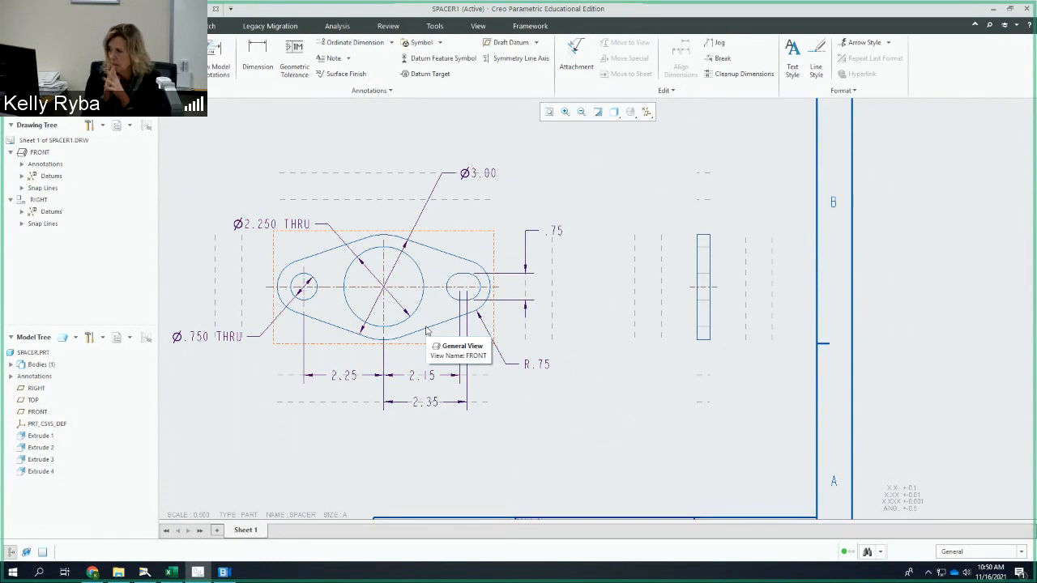
Add the suffix TYP to the R.75 dimension and move it closer to the part's outline
click(541, 370)
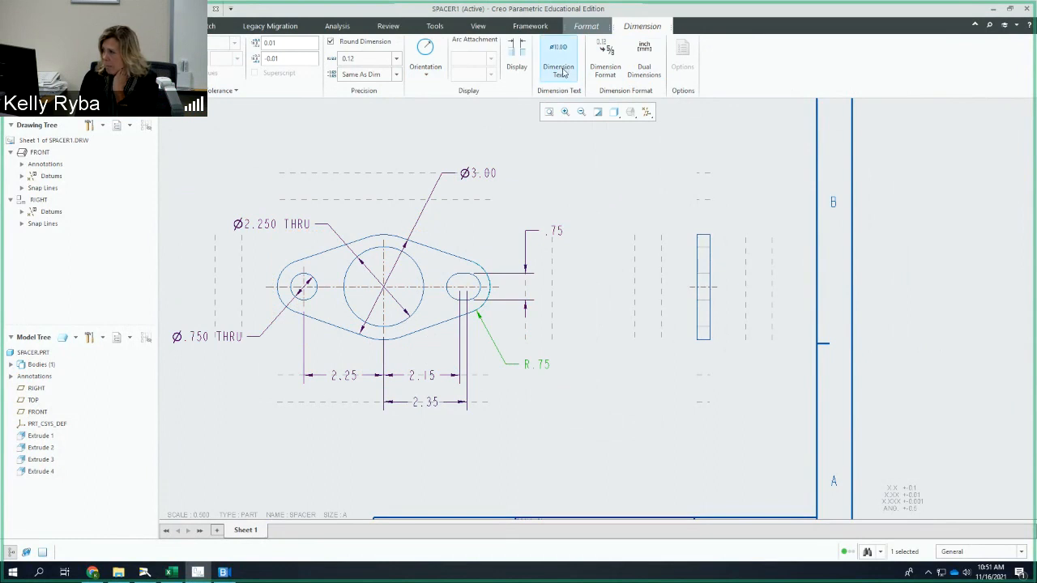
click(561, 72)
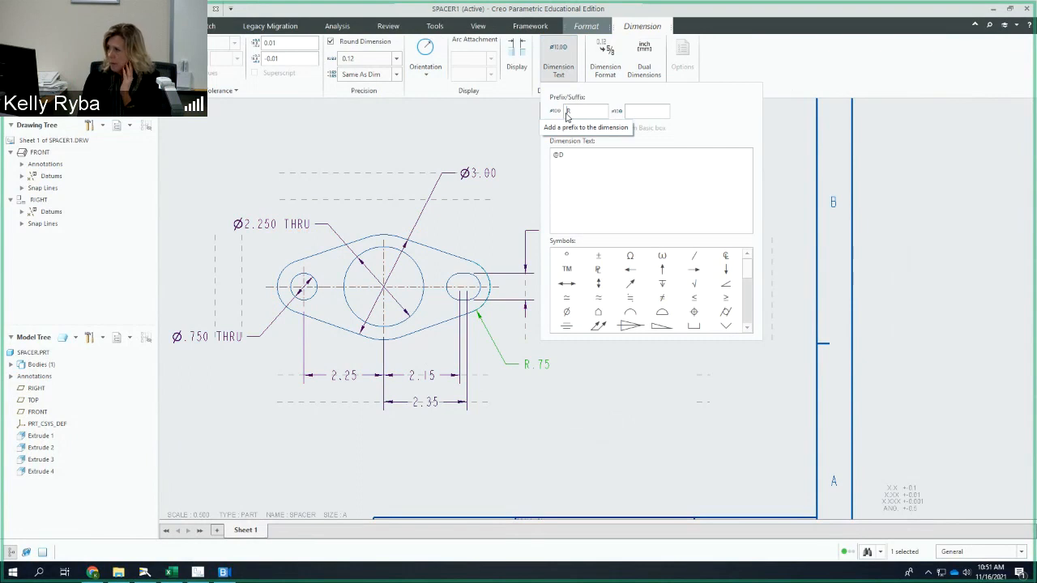
click(655, 114)
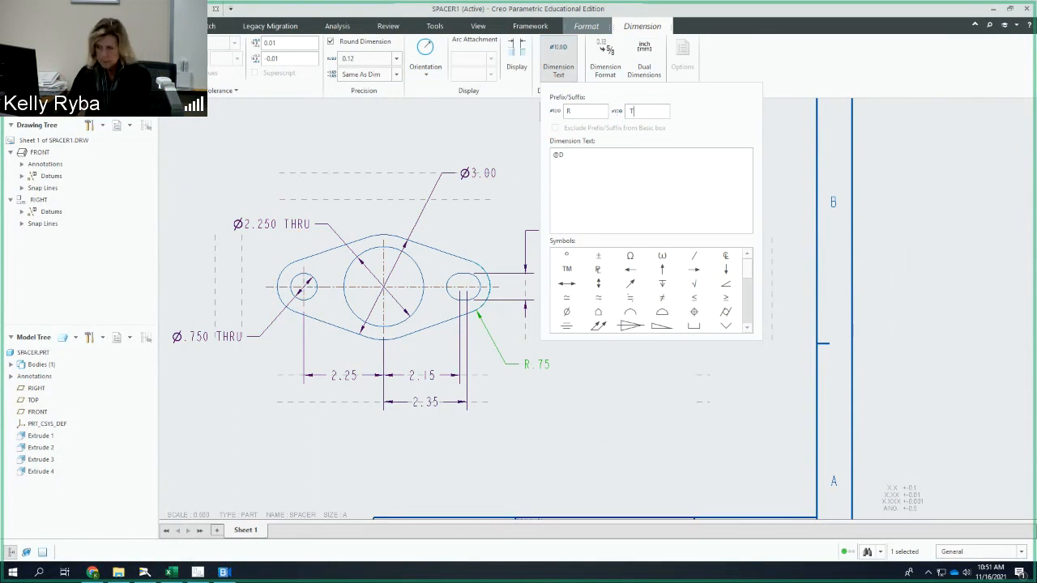
text(YP)
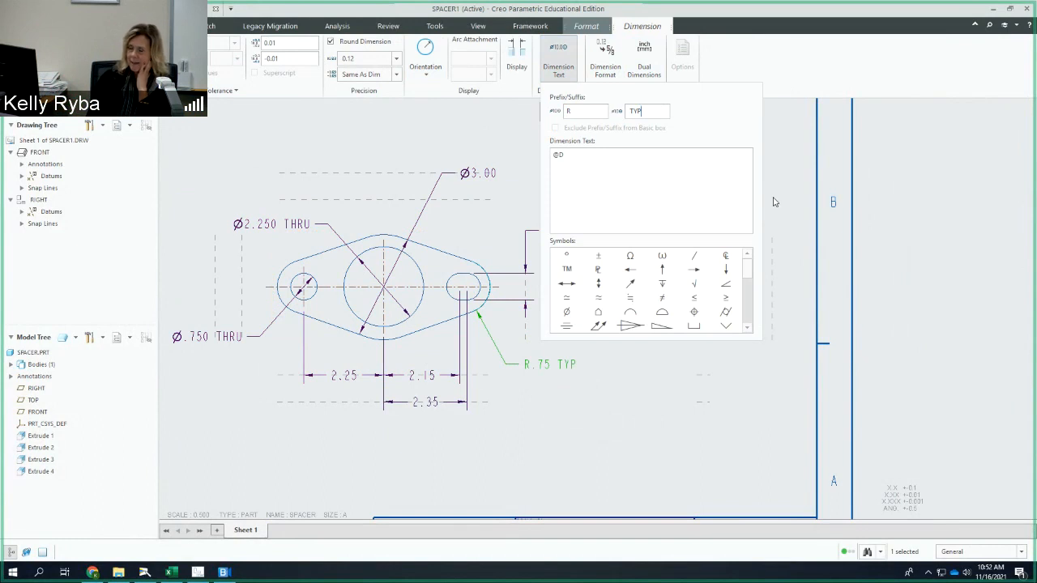
click(554, 63)
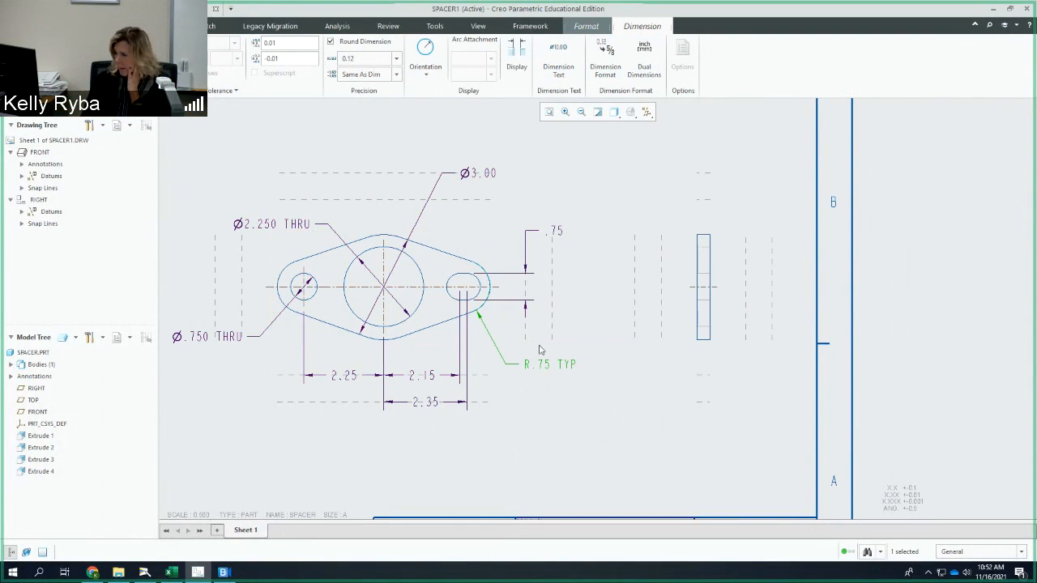
drag(541, 363, 523, 346)
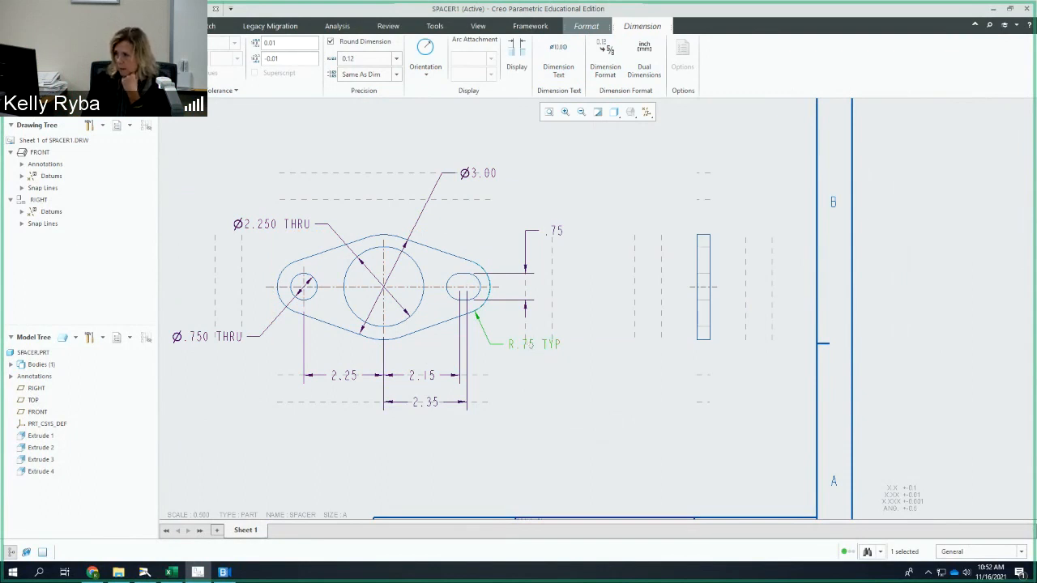
Set the R.75 TYP dimension's tolerance display to Basic so it is boxed
click(118, 68)
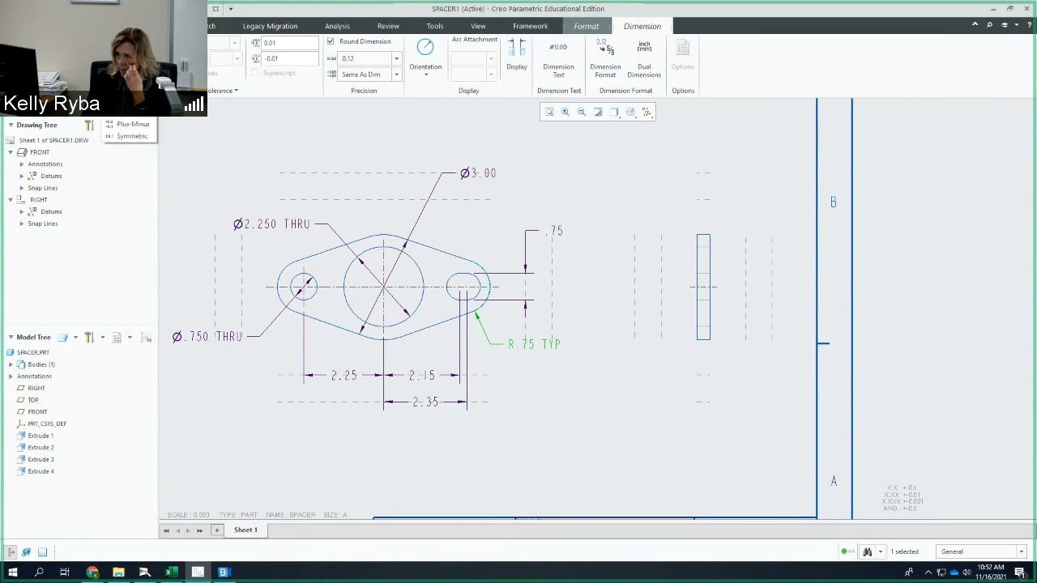
click(126, 100)
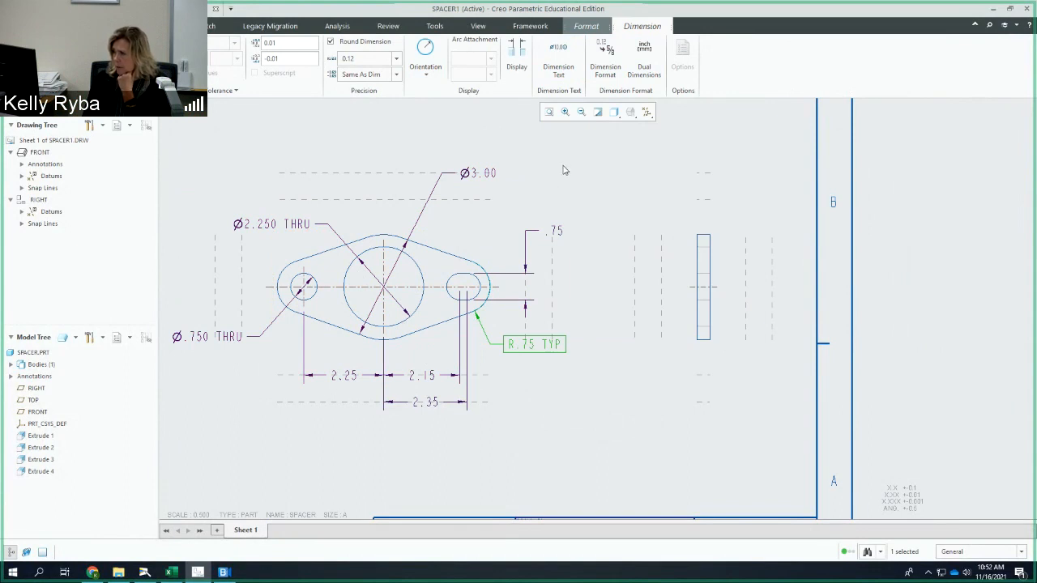
click(612, 216)
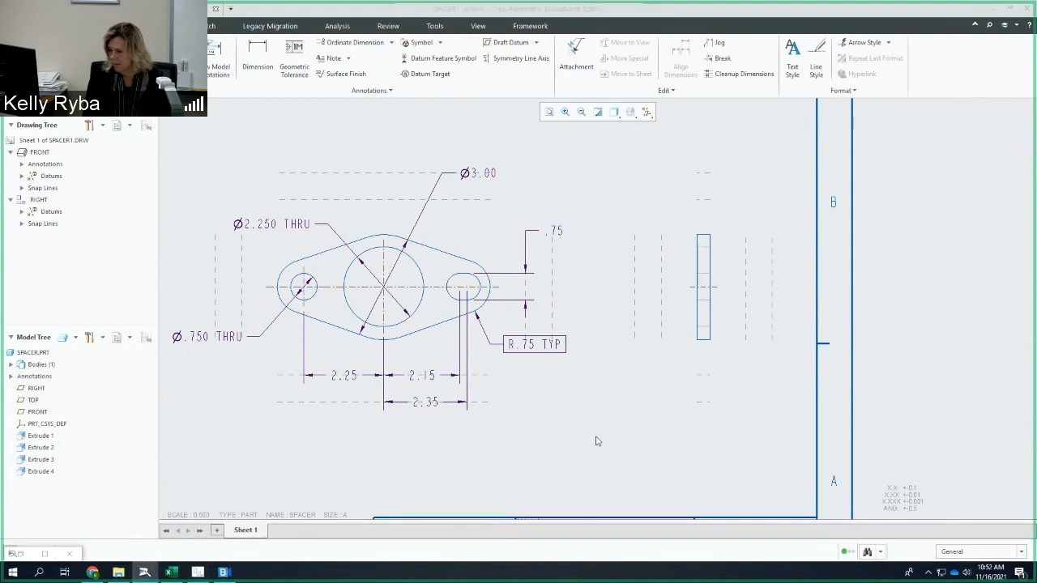
Check the reference drawing on the document camera and set the Ø3.00 dimension's tolerance display to Basic
click(45, 553)
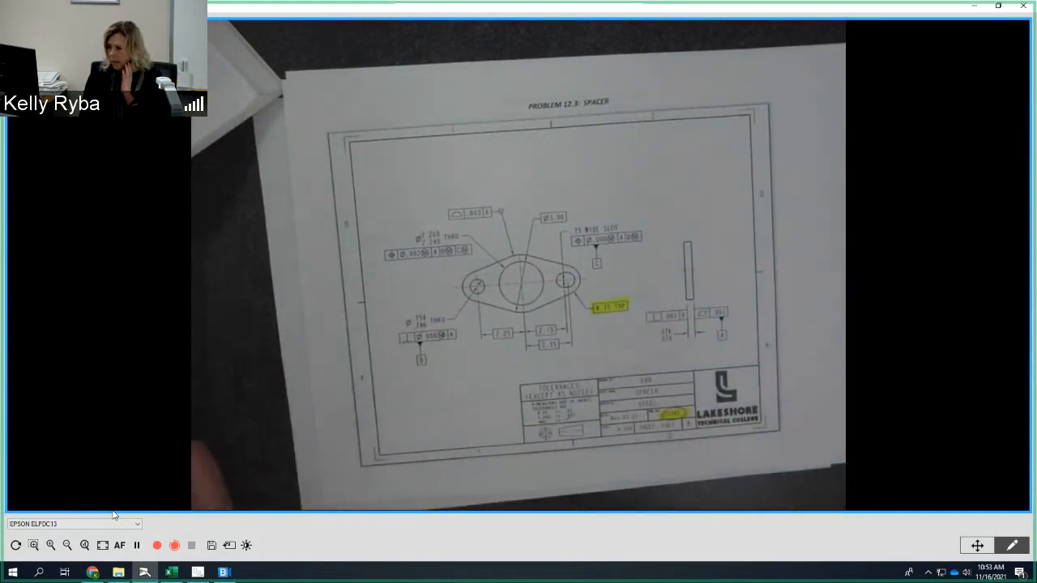
click(195, 574)
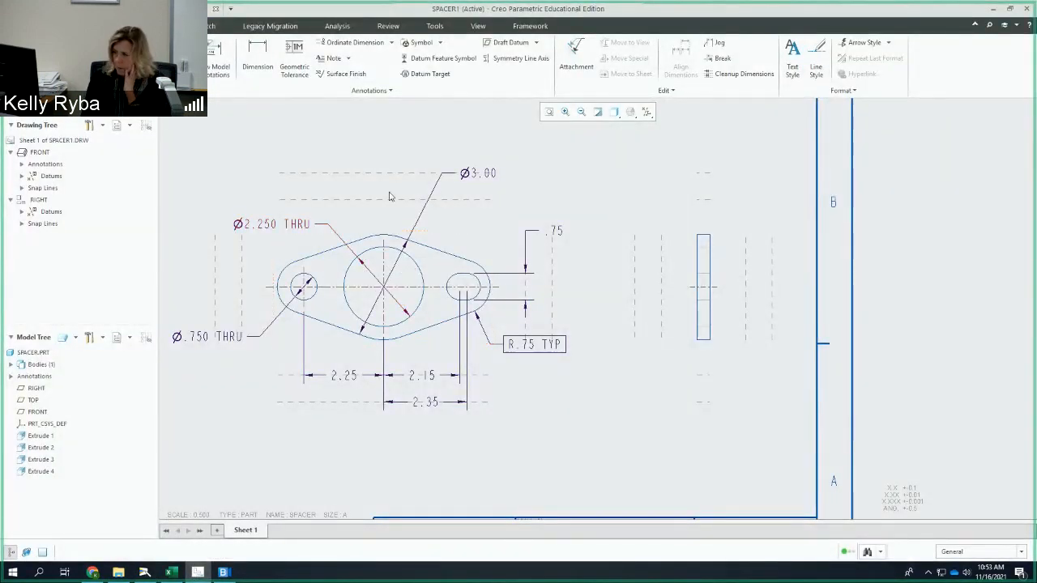
click(472, 178)
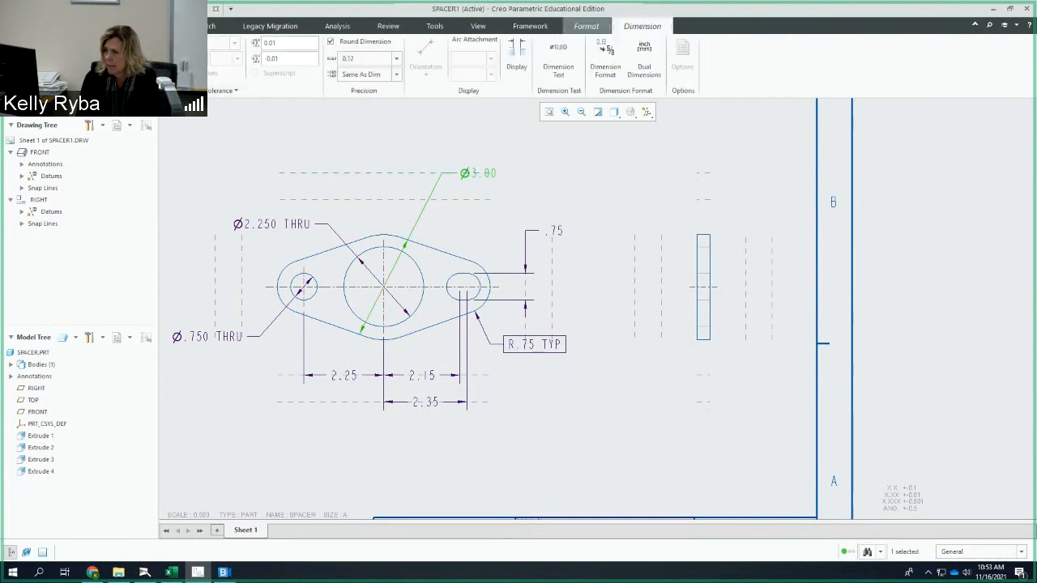
click(122, 67)
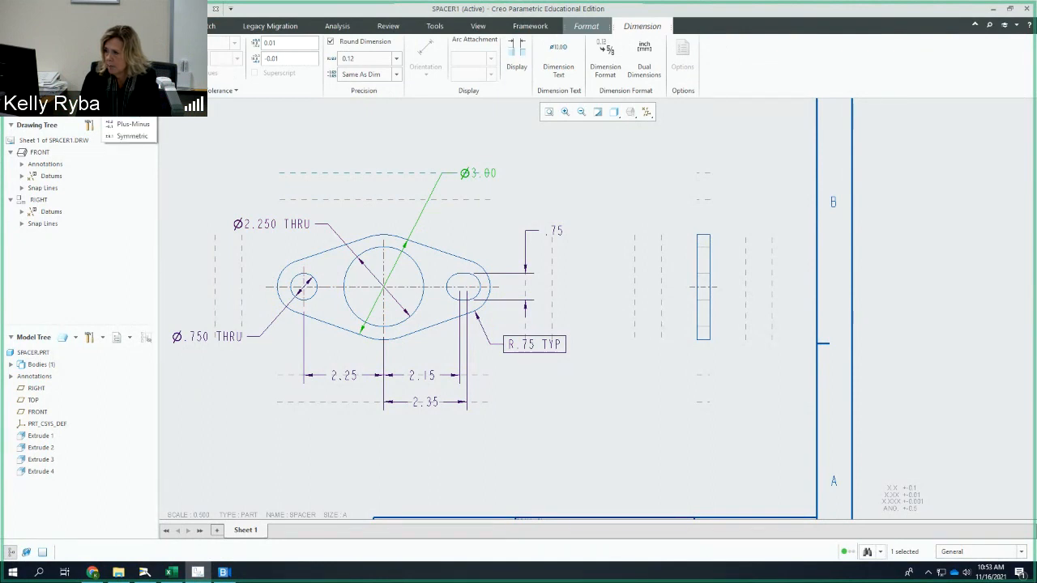
click(129, 101)
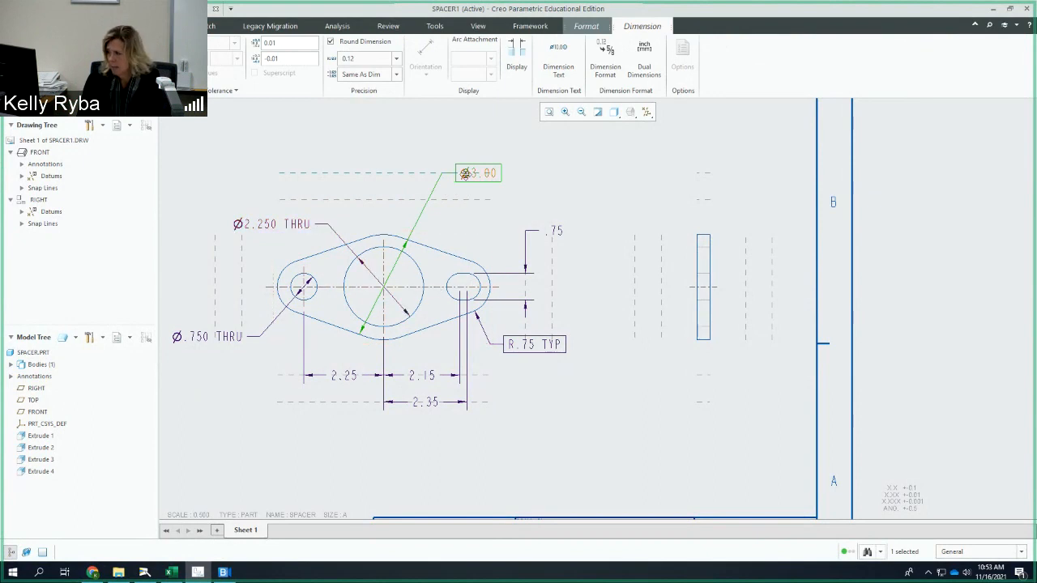
Move the boxed Ø3.00 dimension closer above the part so its leader runs more steeply through the center
drag(476, 172, 425, 172)
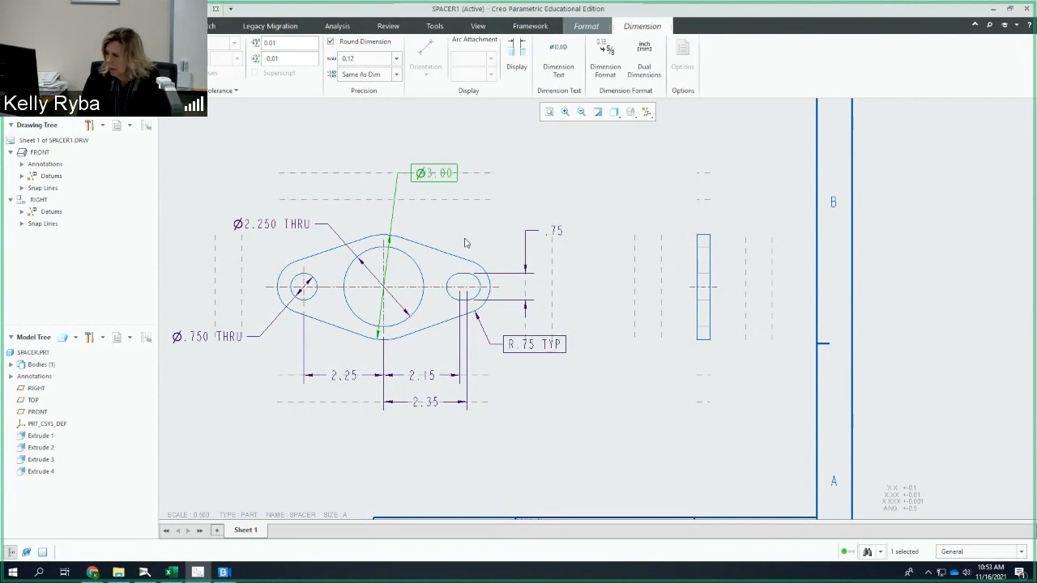
drag(422, 173, 432, 172)
click(543, 156)
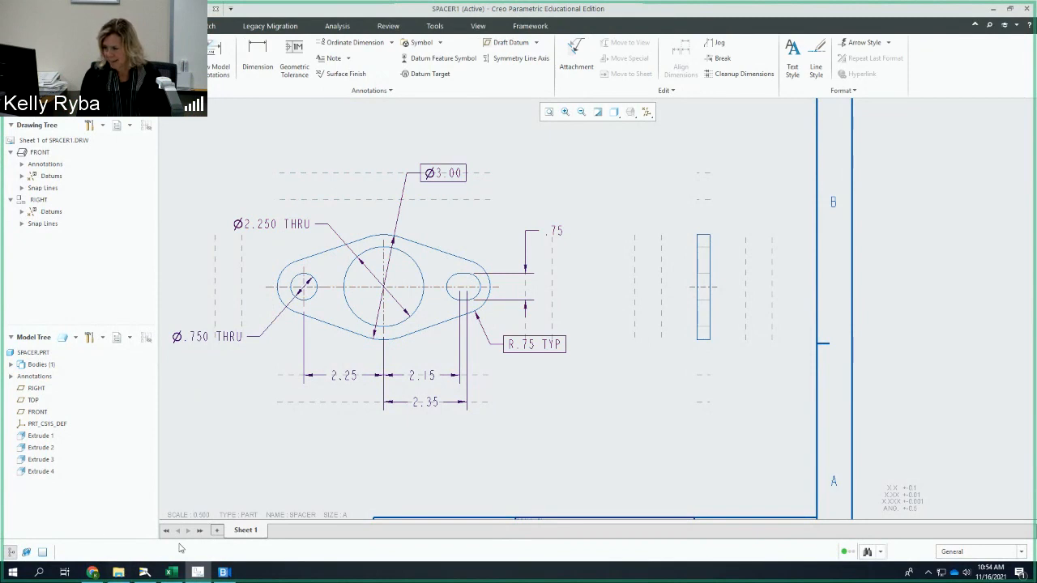
Check the problem's tolerance limits on the document camera and set the slot width dimension's precision to three decimals (0.123)
key(alt+Tab)
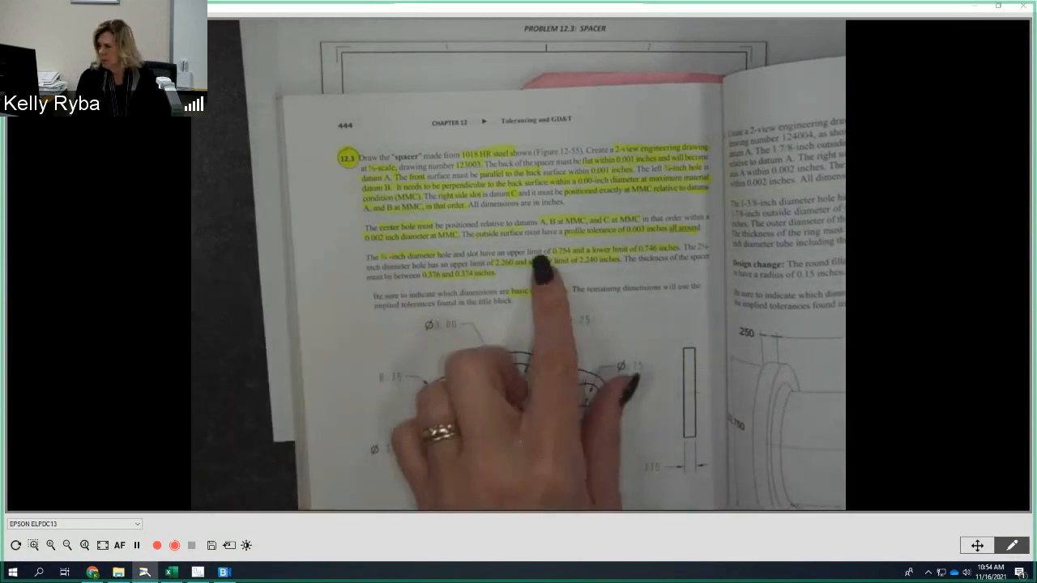
click(973, 10)
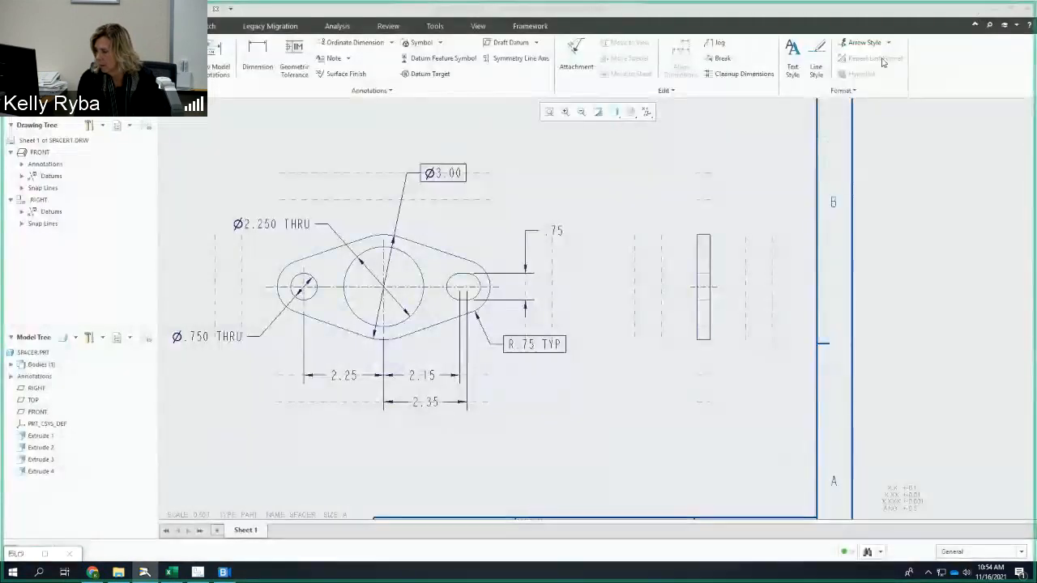
click(553, 232)
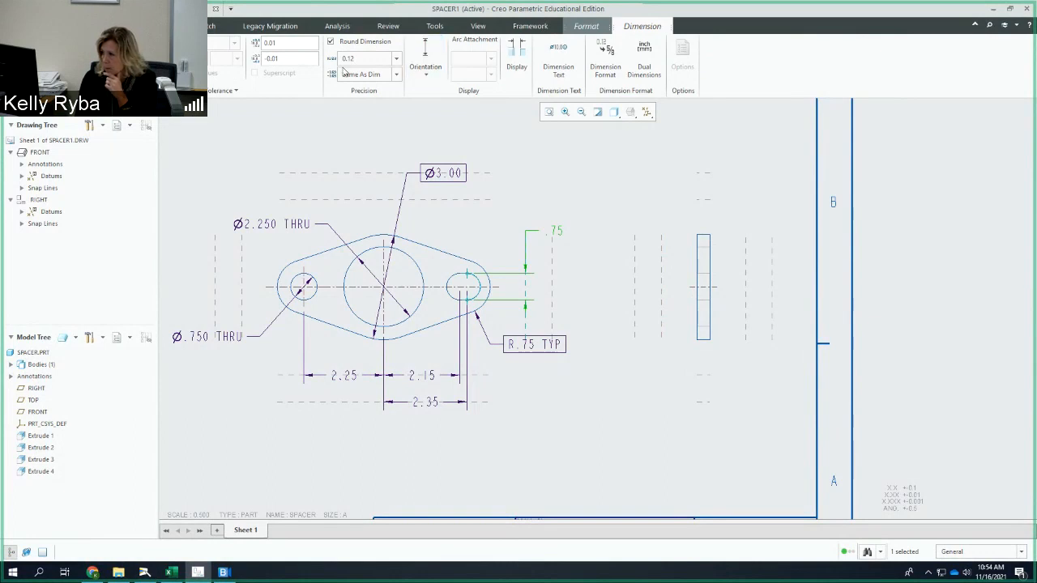
click(396, 60)
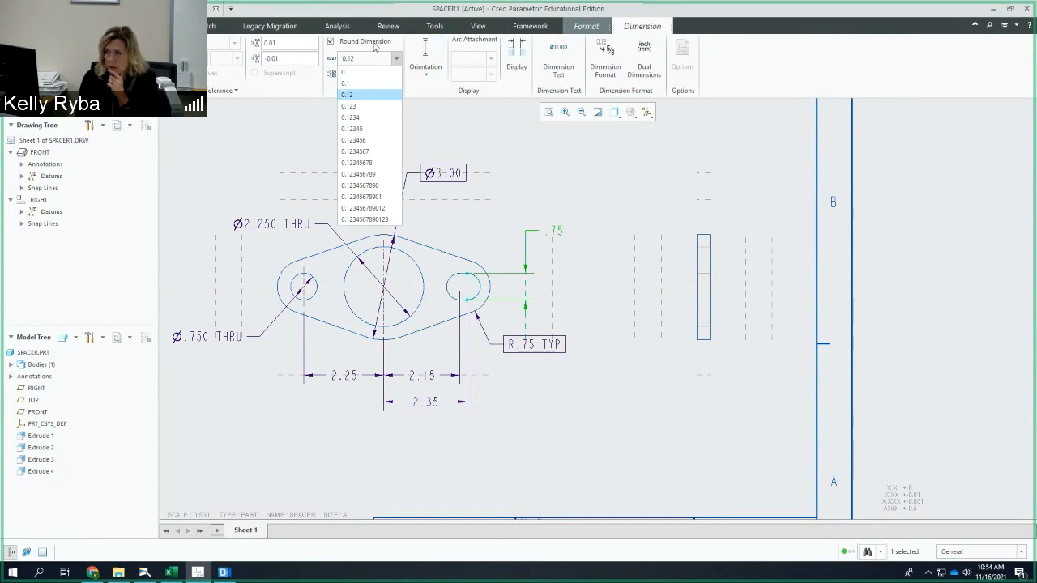
click(362, 108)
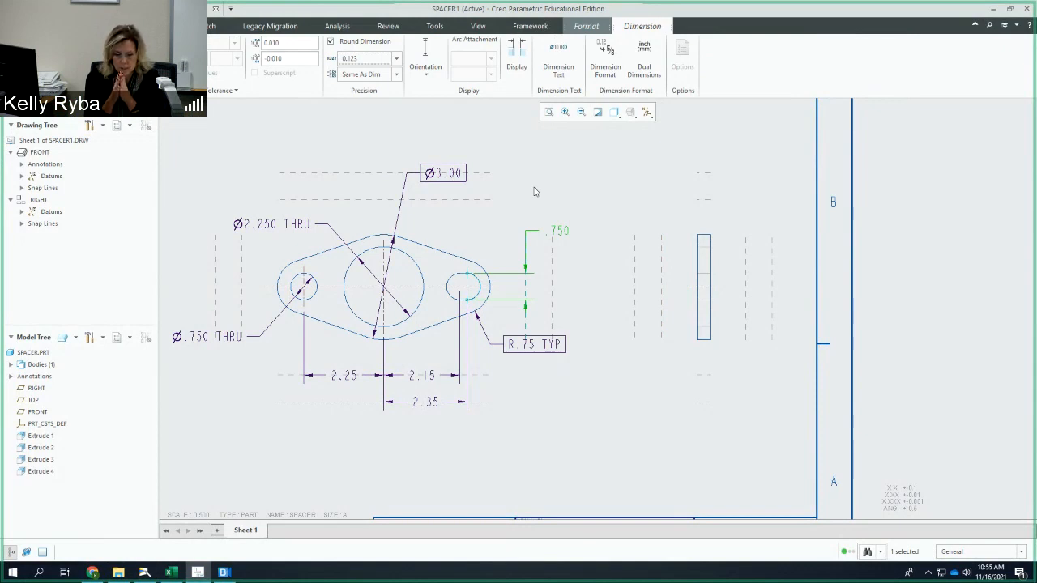
Try the Limits tolerance display on the slot width dimension and switch it back to the nominal display
click(141, 113)
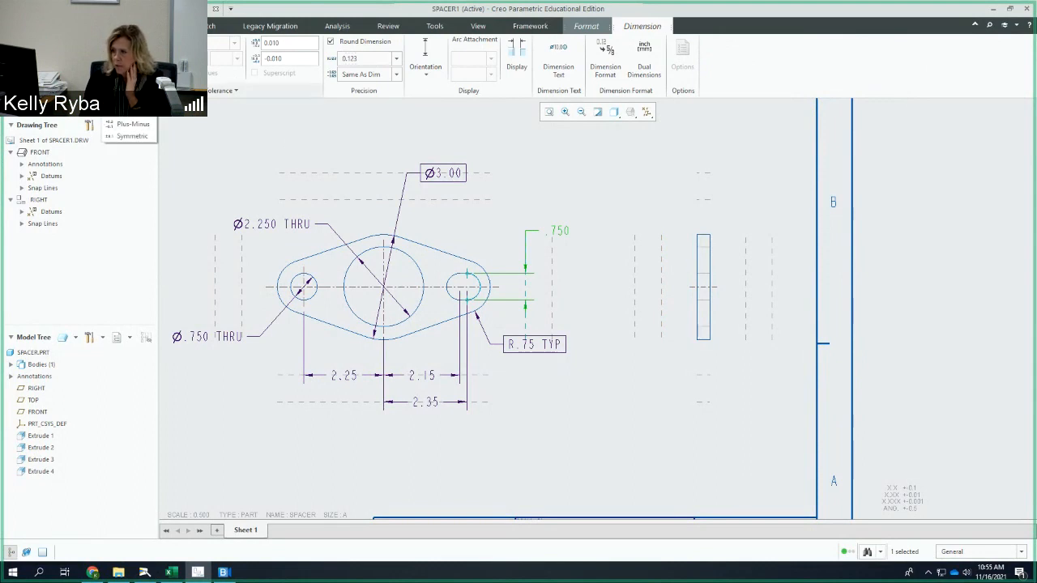
click(138, 113)
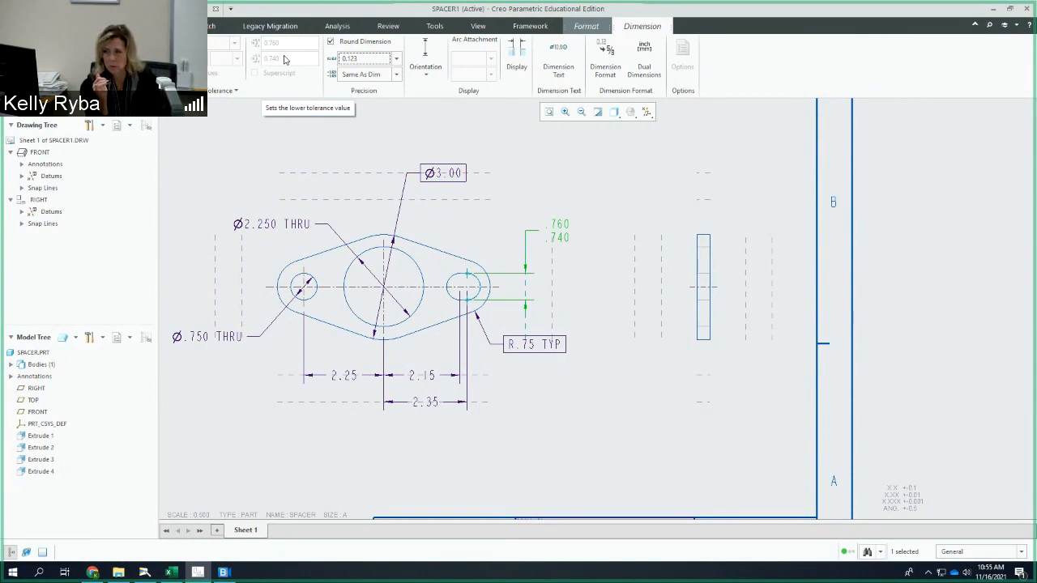
click(234, 42)
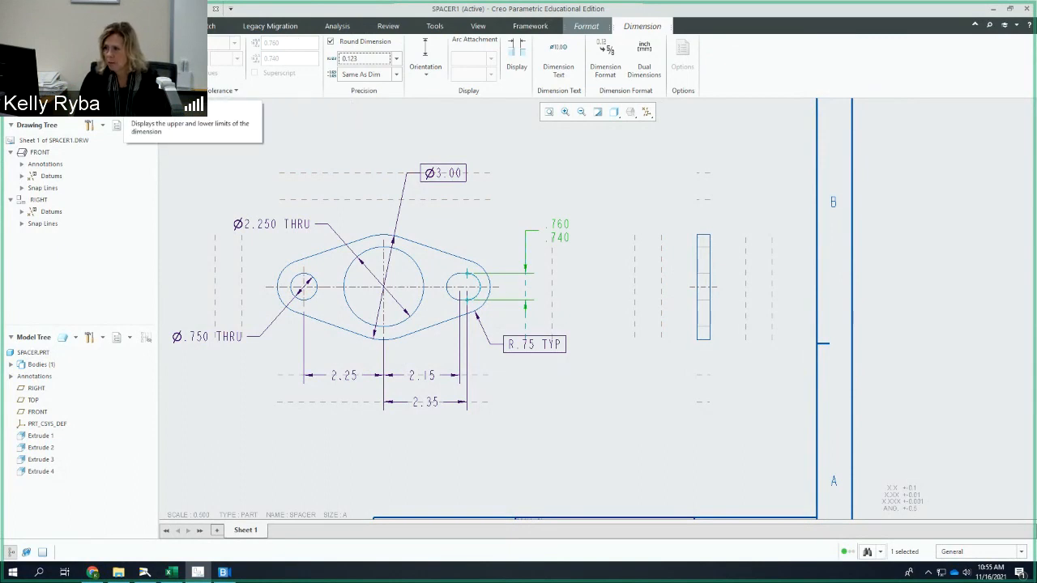
click(132, 136)
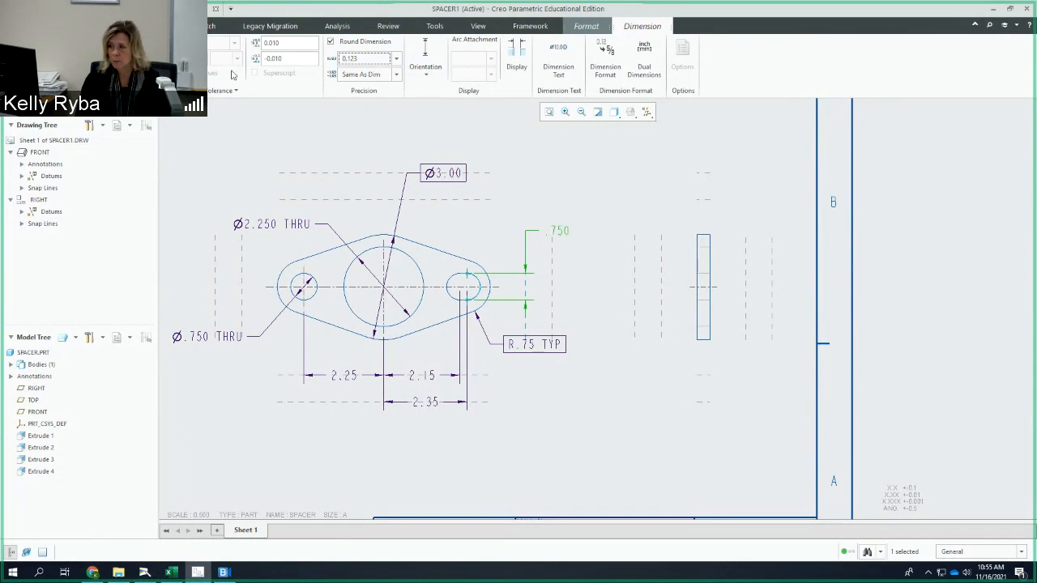
Set the slot width dimension's upper tolerance to 0.004 and its lower tolerance to -0.004
click(293, 47)
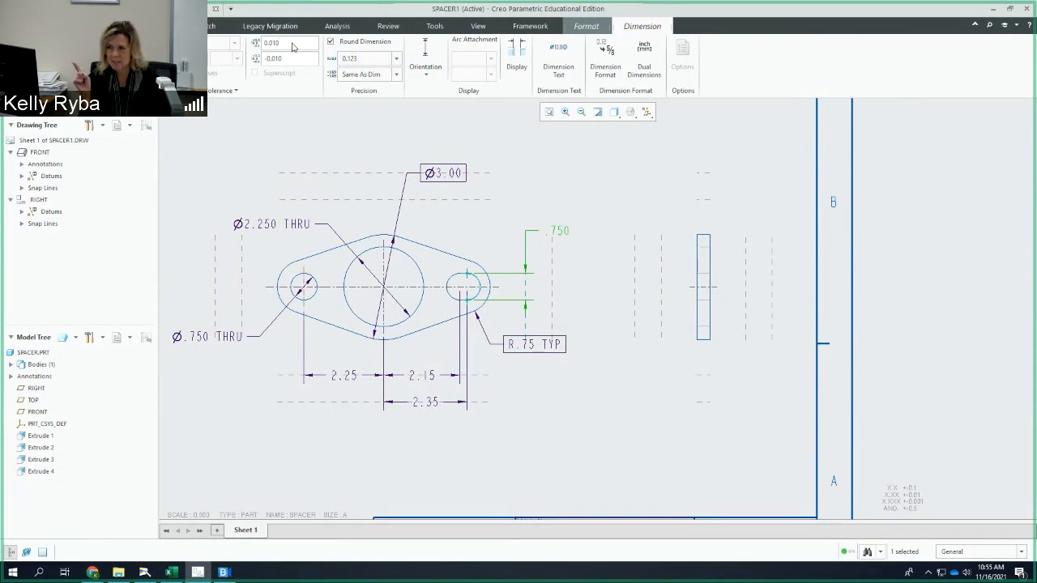
key(BackSpace)
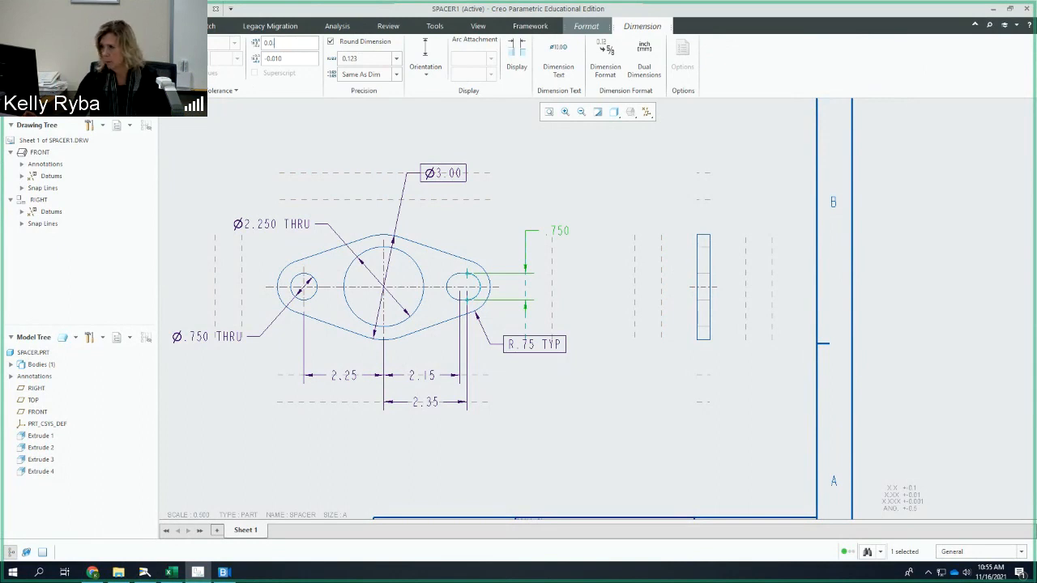
key(BackSpace)
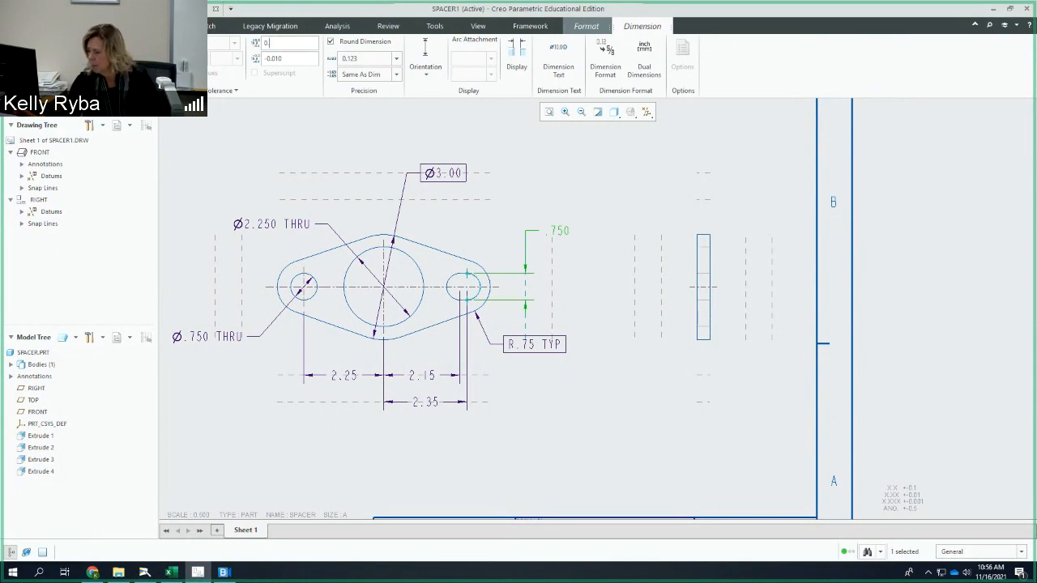
text(00)
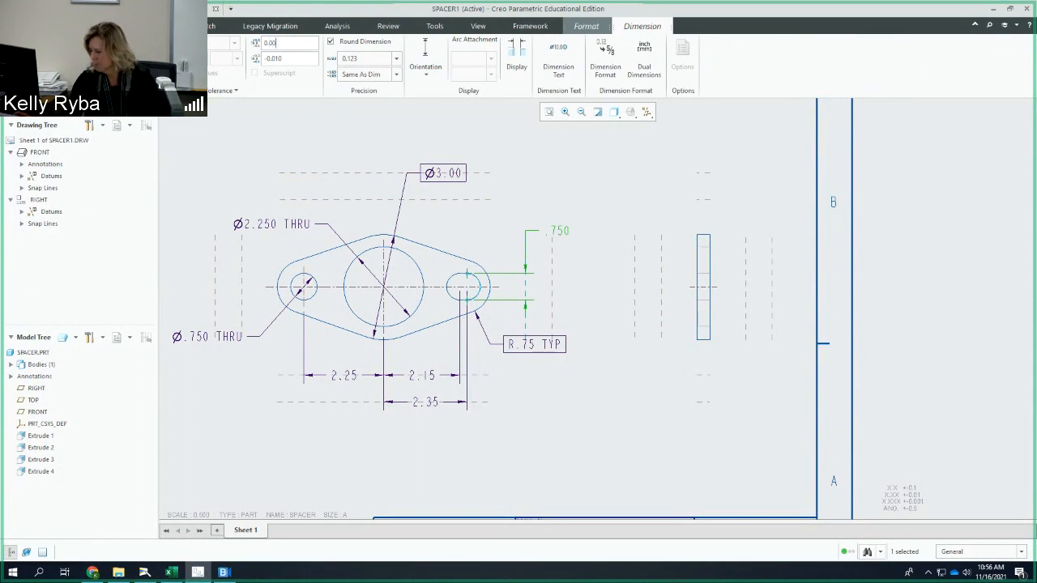
text(4)
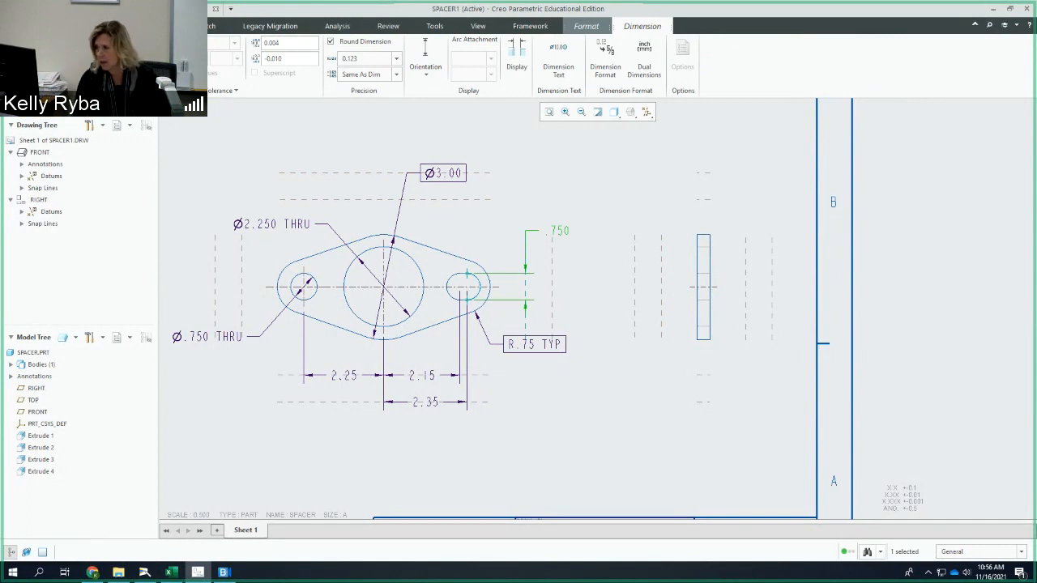
click(298, 59)
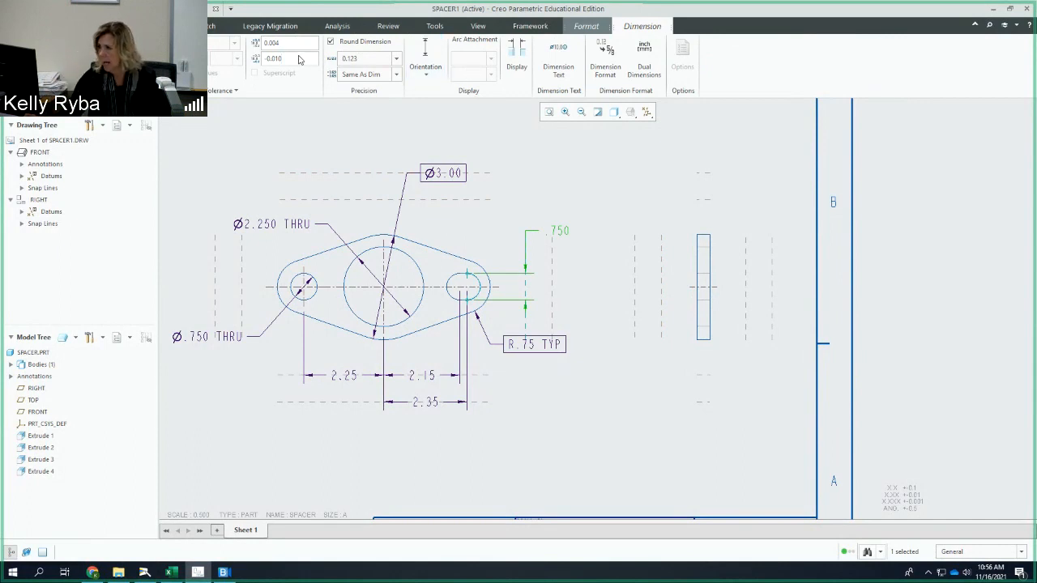
key(BackSpace)
key(BackSpace)
text(04)
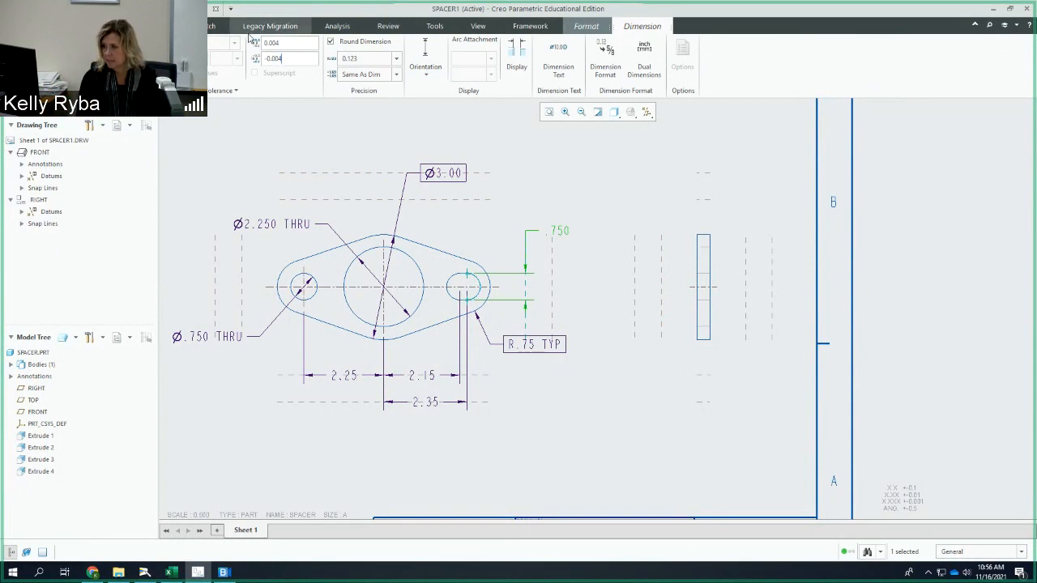
click(536, 202)
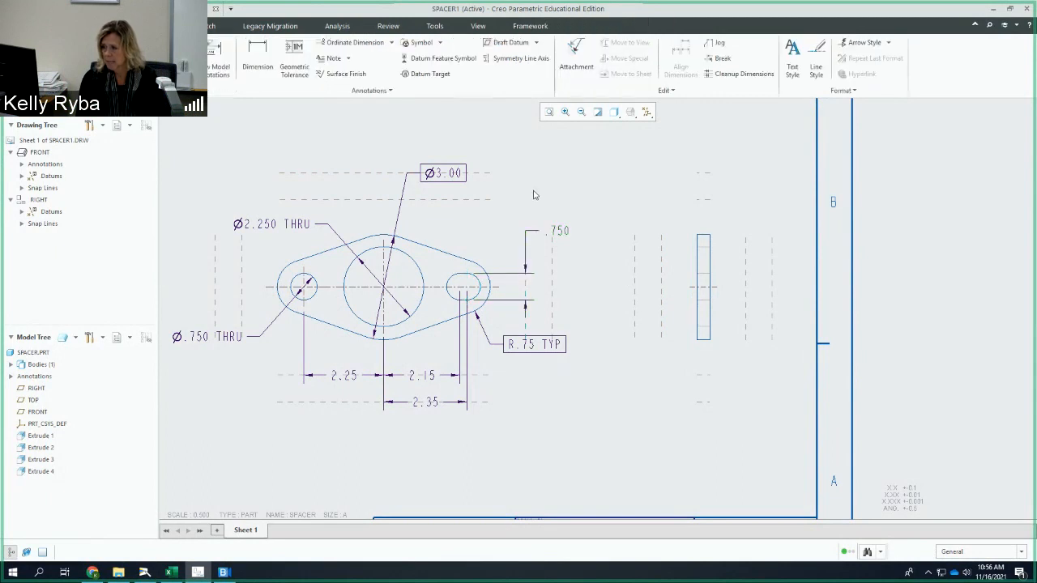
Set the slot width dimension's tolerance display to Limits
click(558, 231)
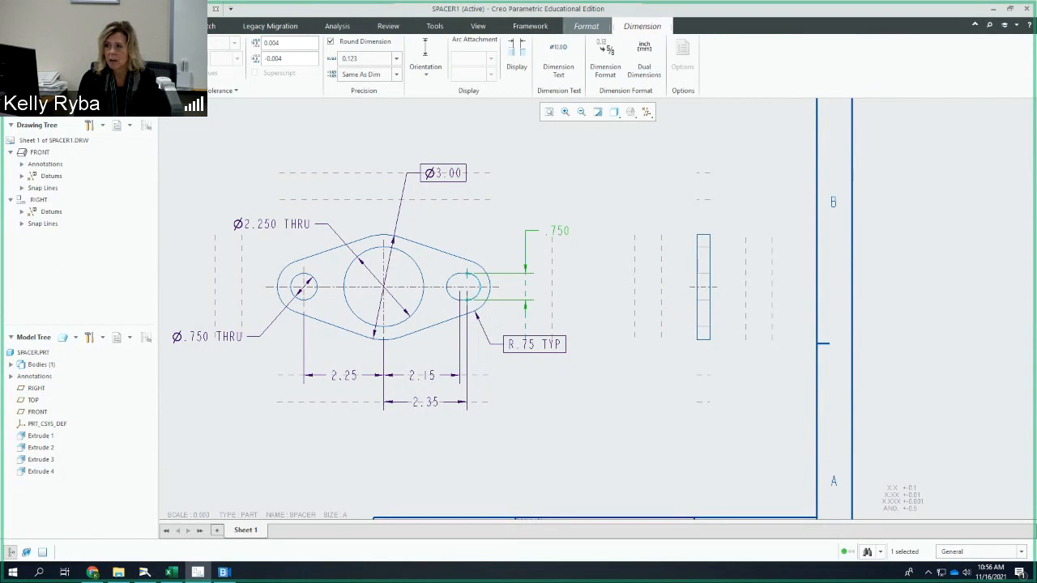
click(133, 45)
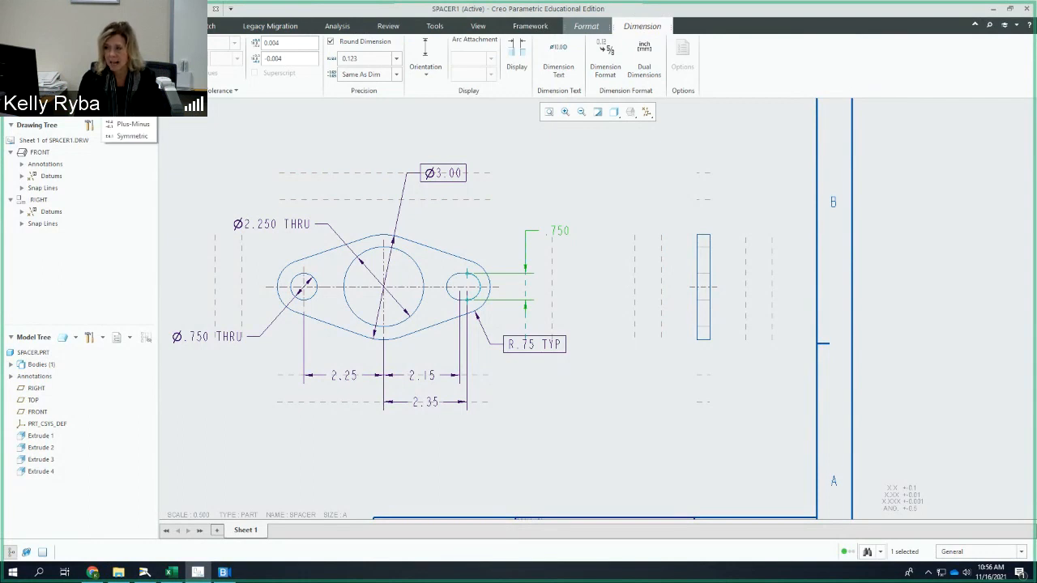
click(124, 117)
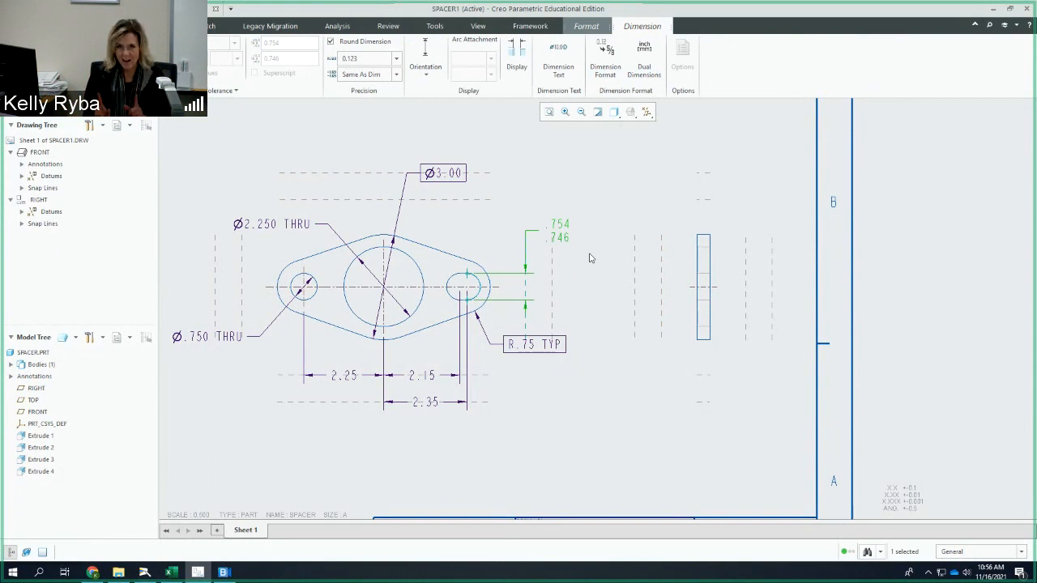
click(554, 188)
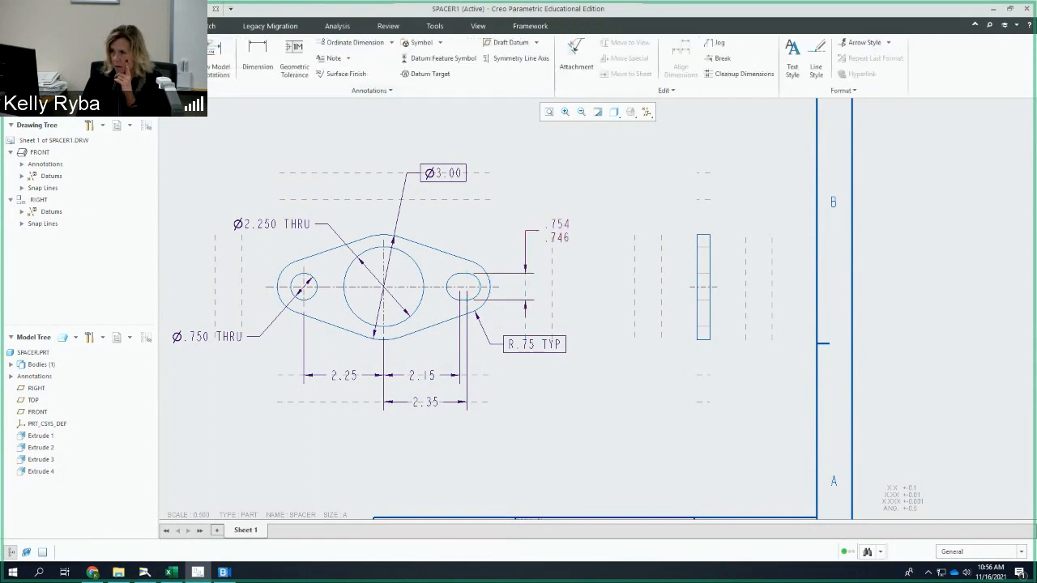
Preview the drawing sheet as it will print, examine the dimensions, and close the print setup
click(18, 26)
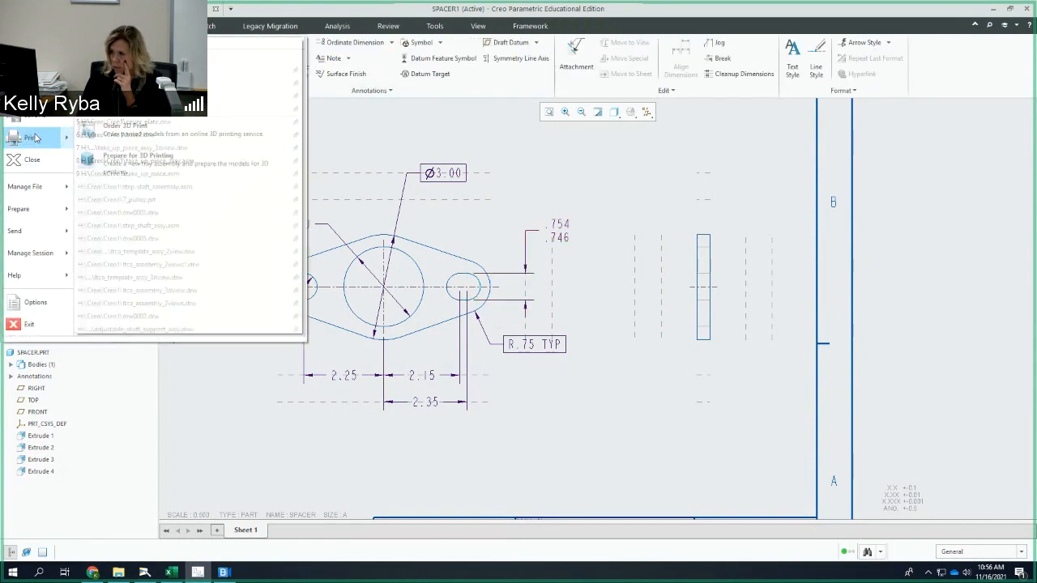
mouse_move(18, 138)
click(243, 69)
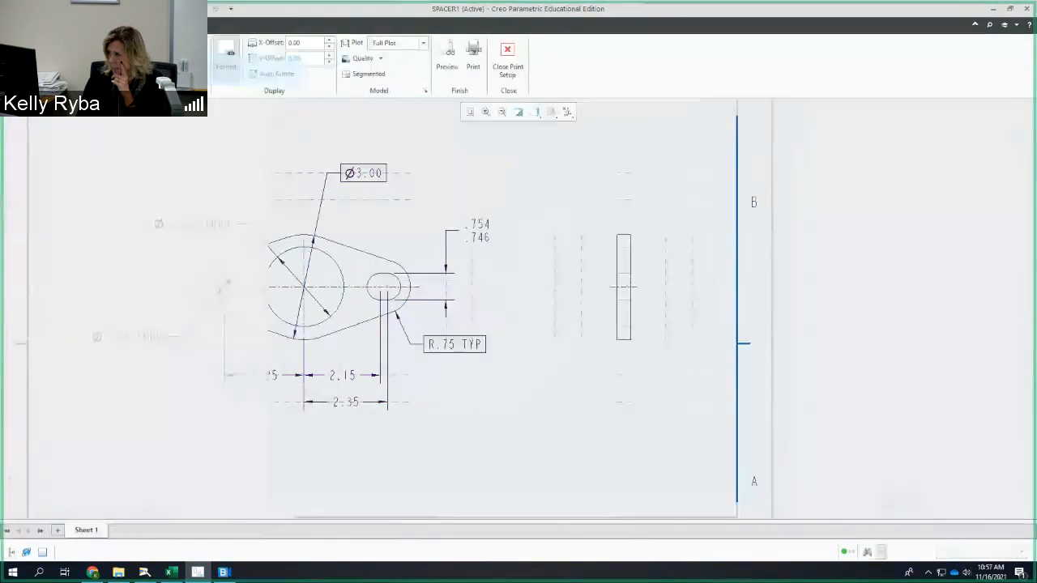
click(447, 59)
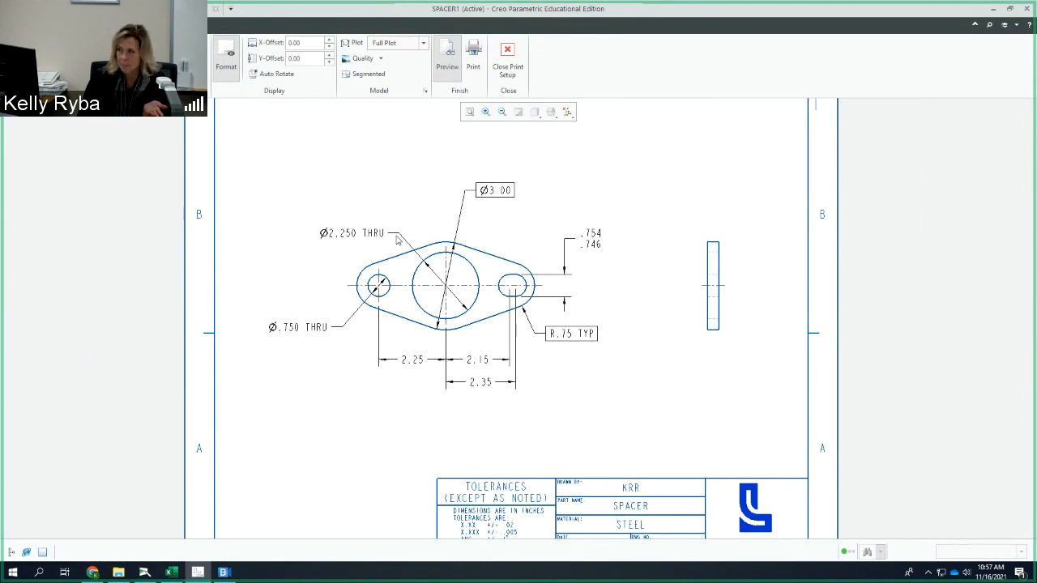
click(503, 72)
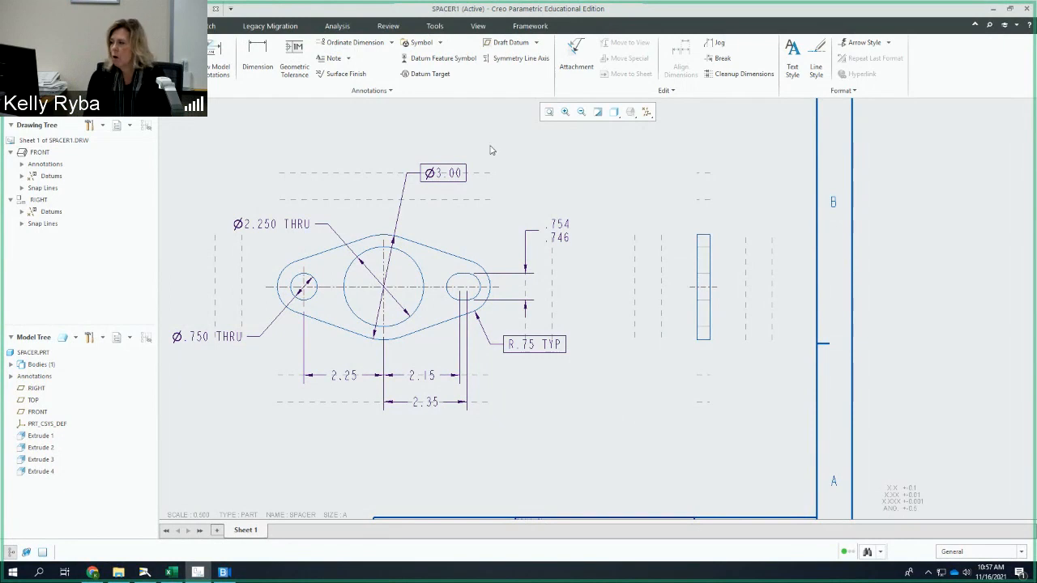
Add the suffix "WIDE SLOT" to the slot width dimension
click(554, 235)
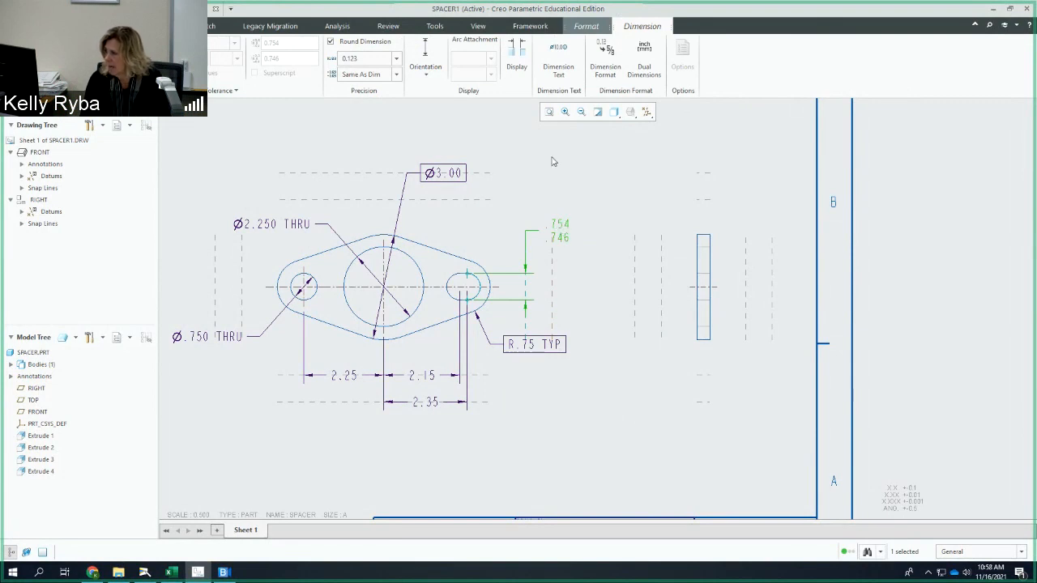
click(556, 74)
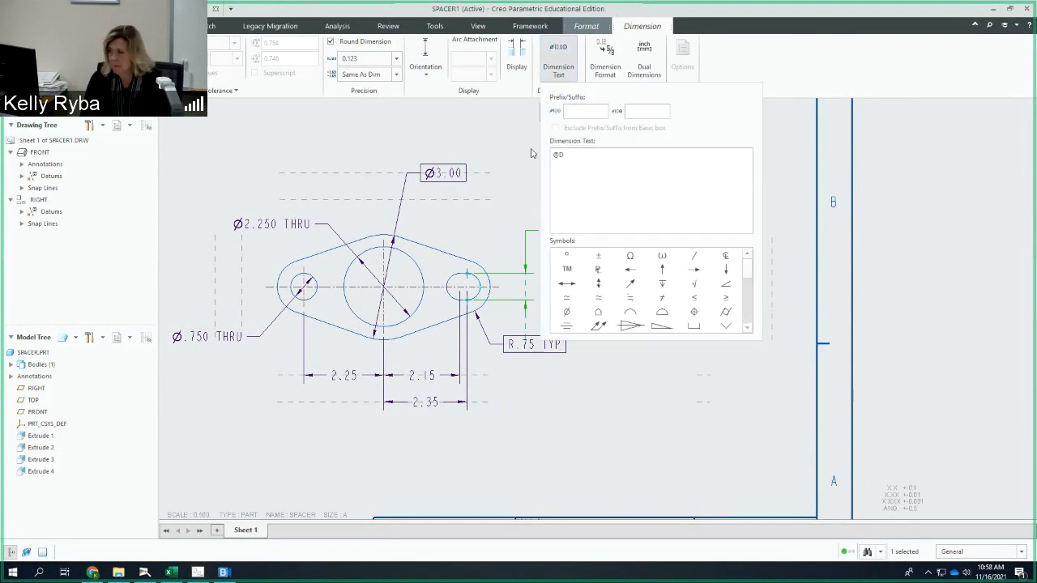
click(656, 113)
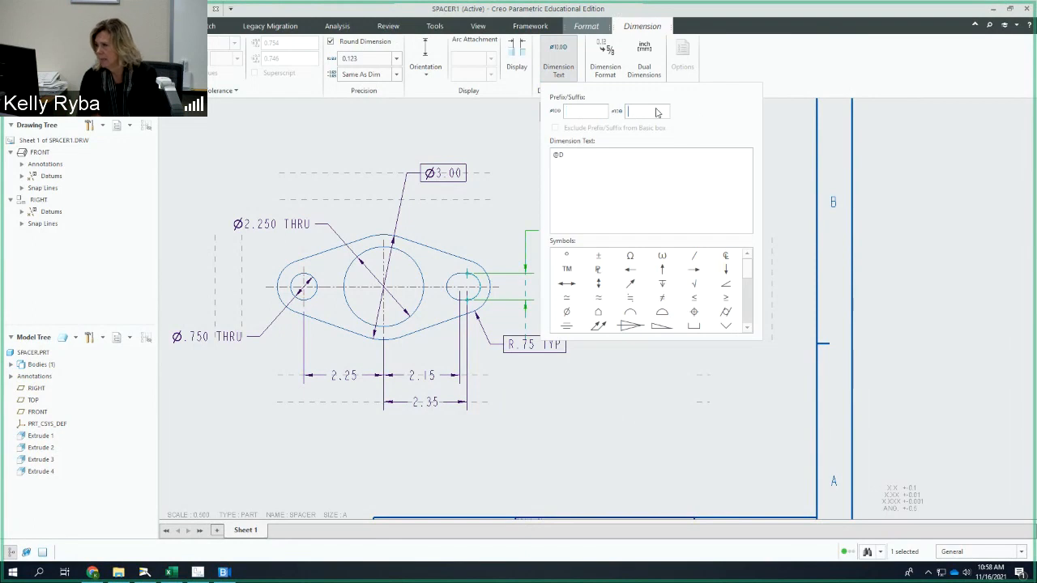
text(WIDE SLOT)
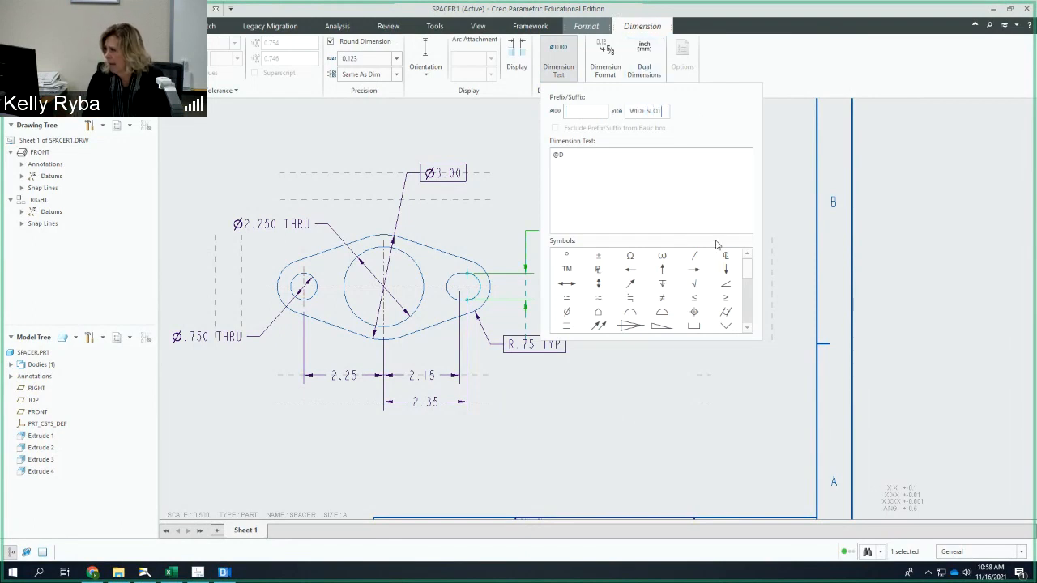
click(559, 60)
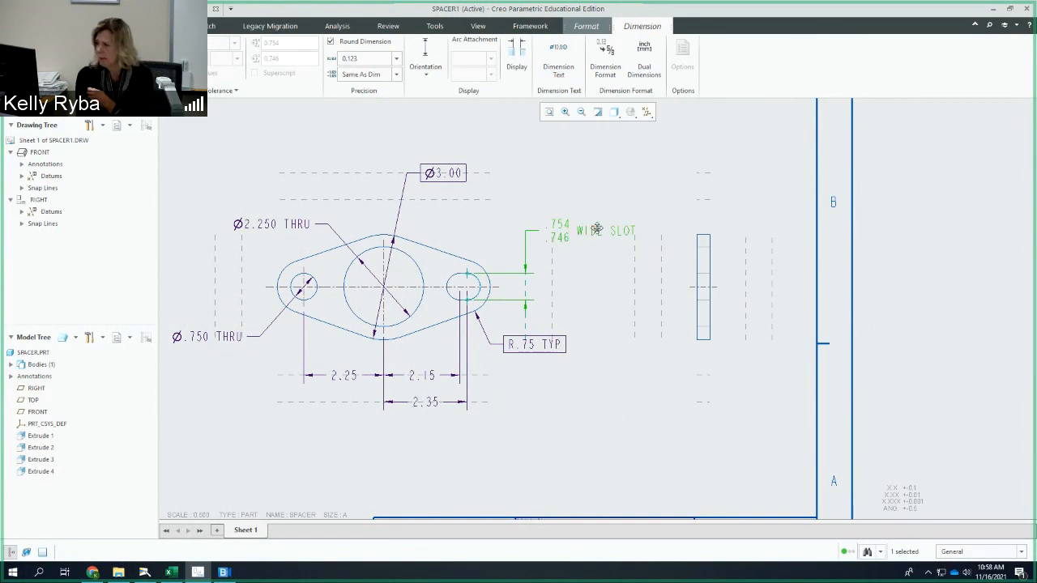
click(596, 172)
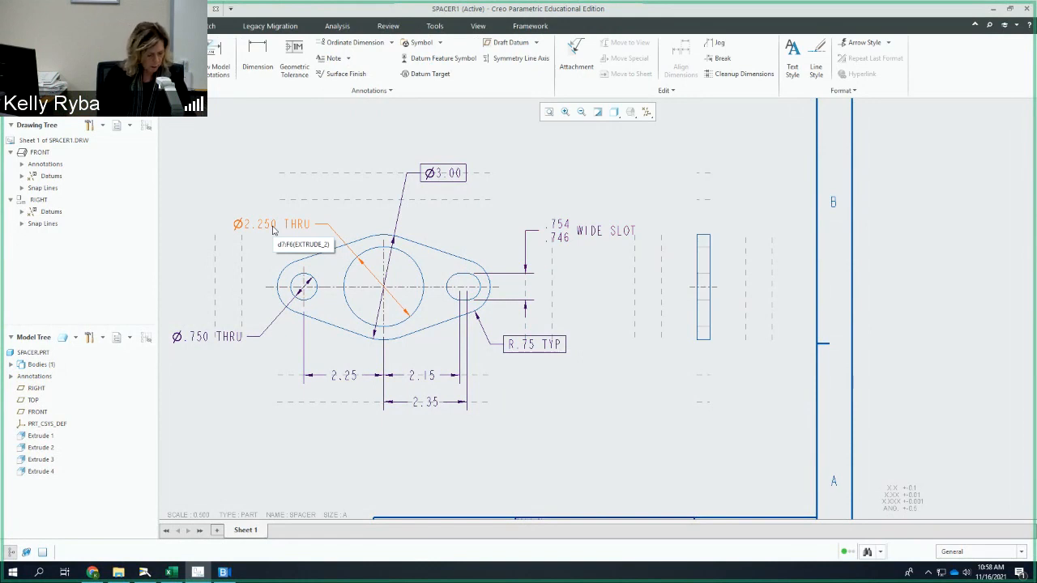
Set the Ø.750 THRU hole dimension's tolerance display to Limits and stack the limit values with the ISO Tolerance Display Style
click(198, 339)
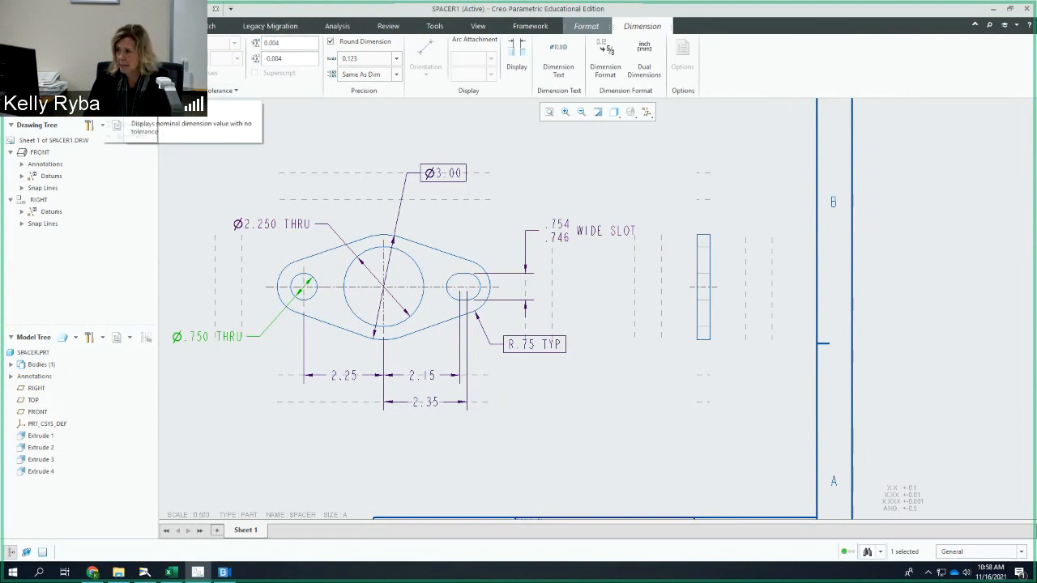
click(130, 77)
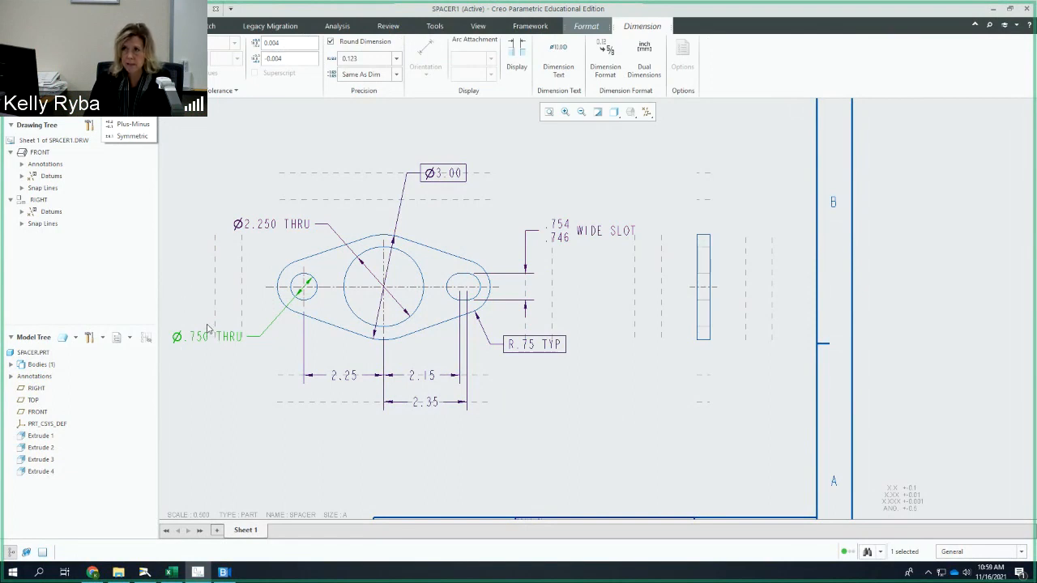
click(138, 113)
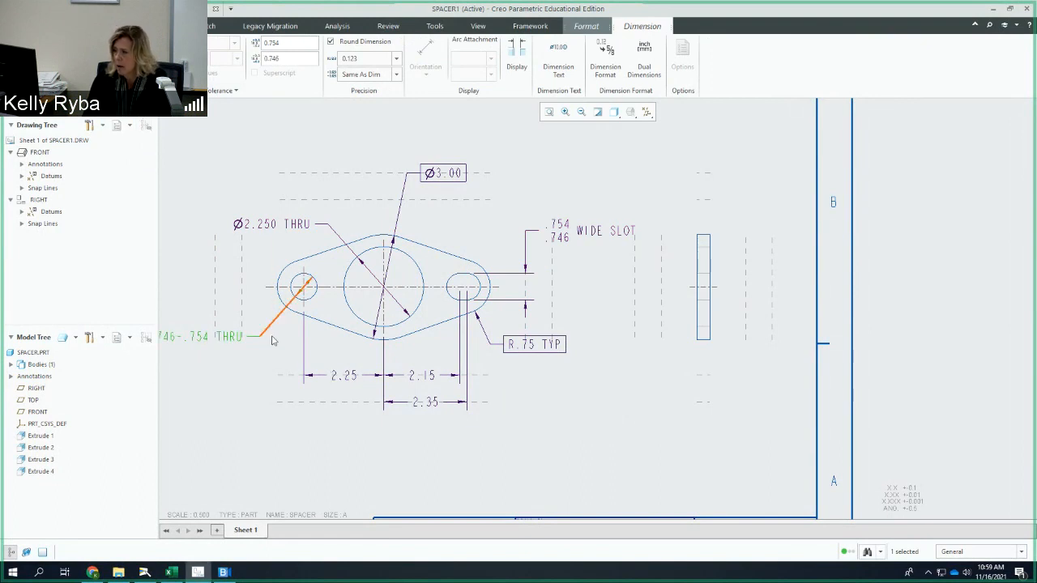
middle_drag(256, 366, 315, 358)
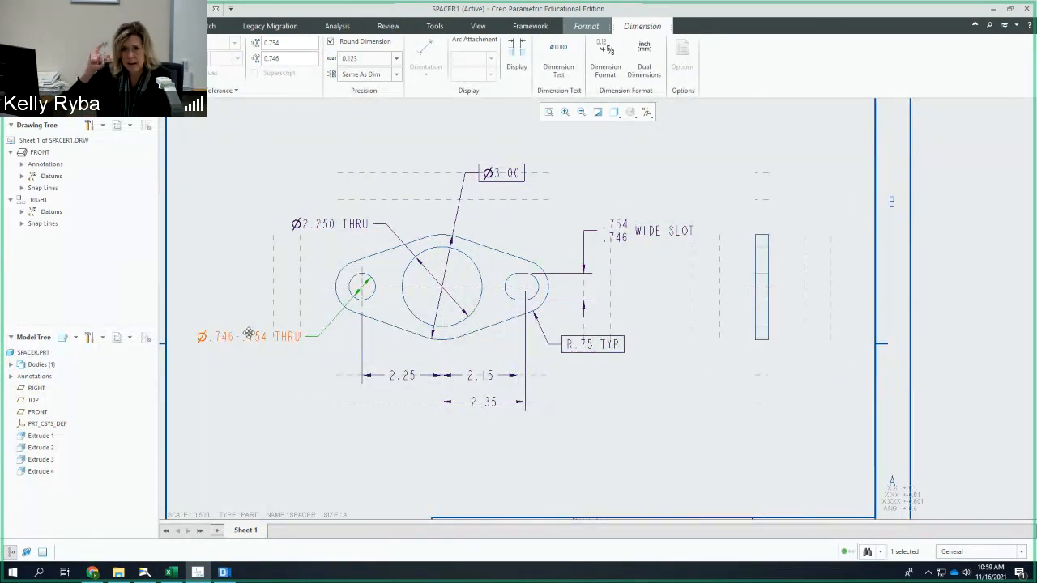
click(516, 68)
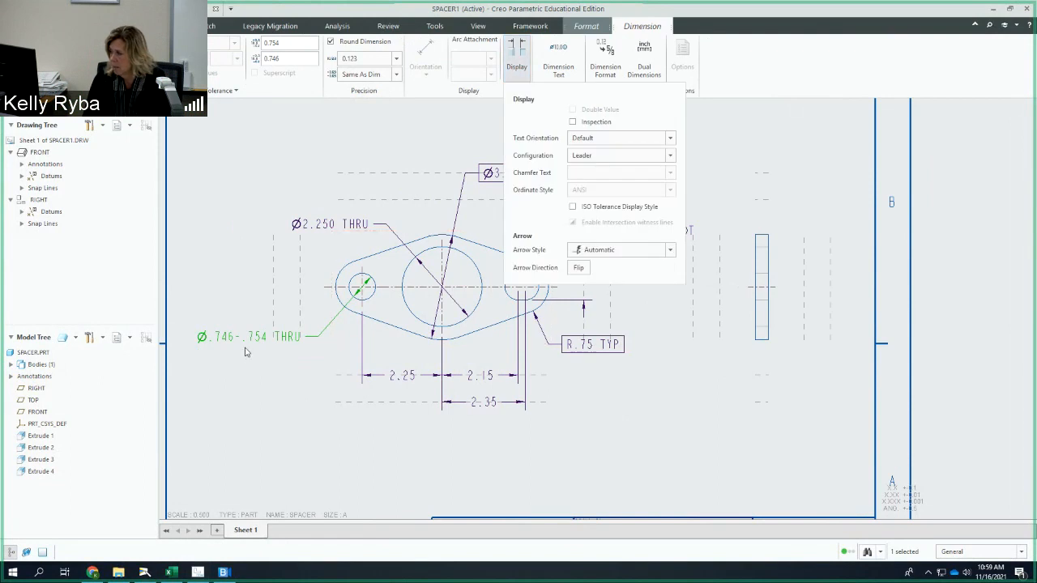
click(572, 206)
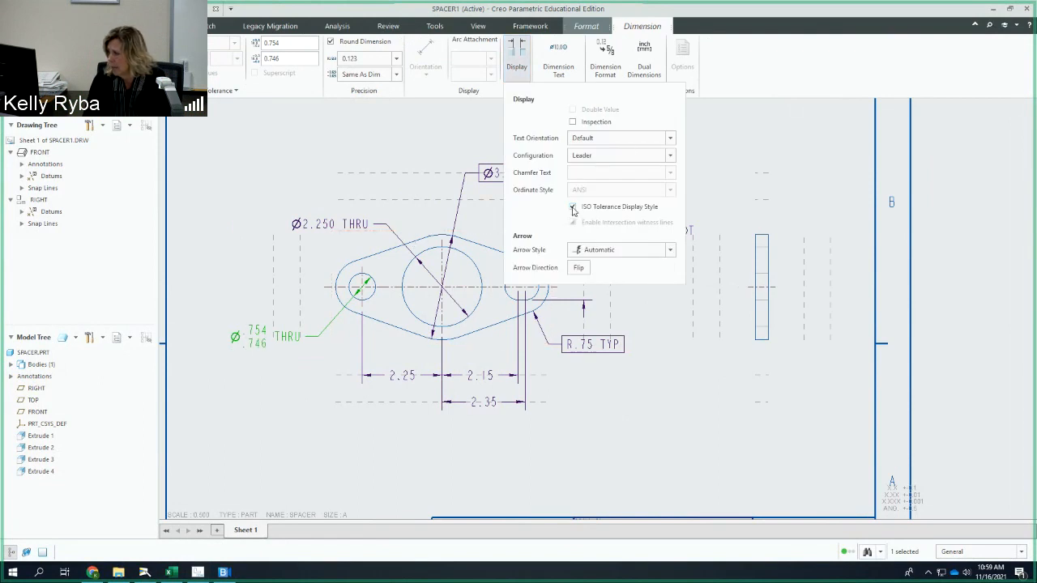
click(519, 62)
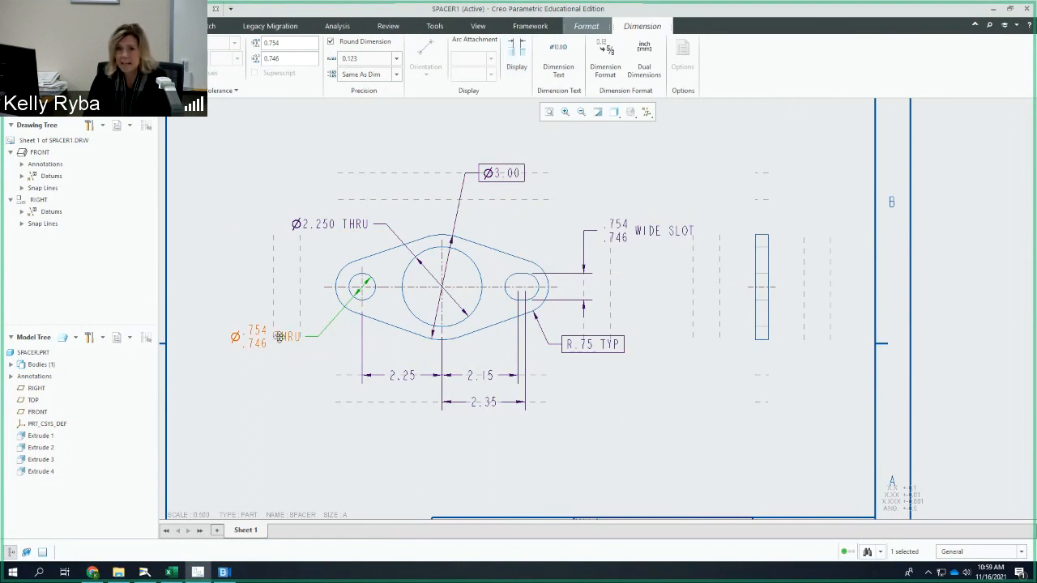
Examine the small hole dimension's prefix and suffix text, and check the specified limits in the textbook's spacer problem in the document camera window
click(560, 58)
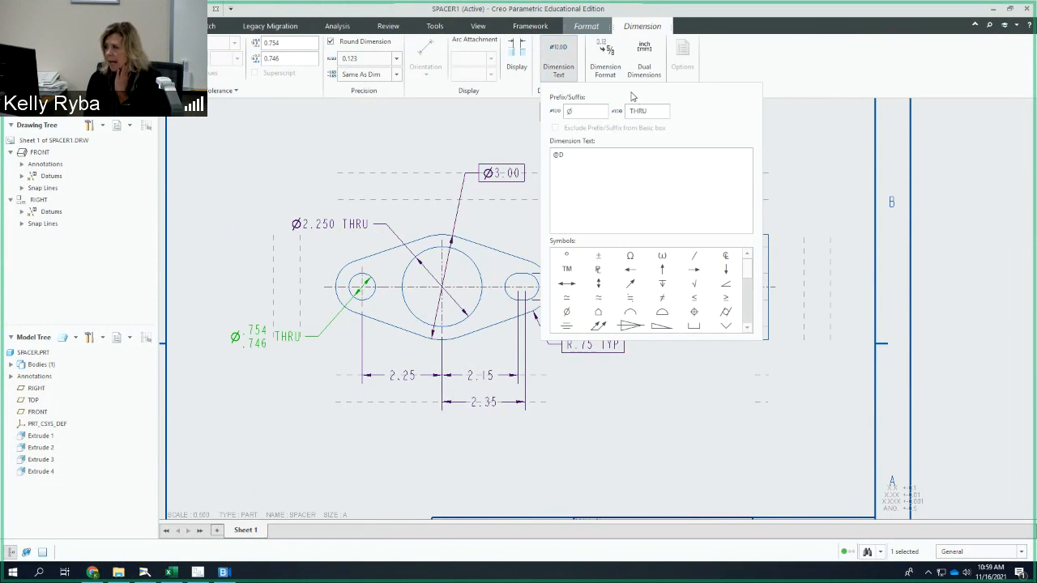
drag(657, 113, 628, 118)
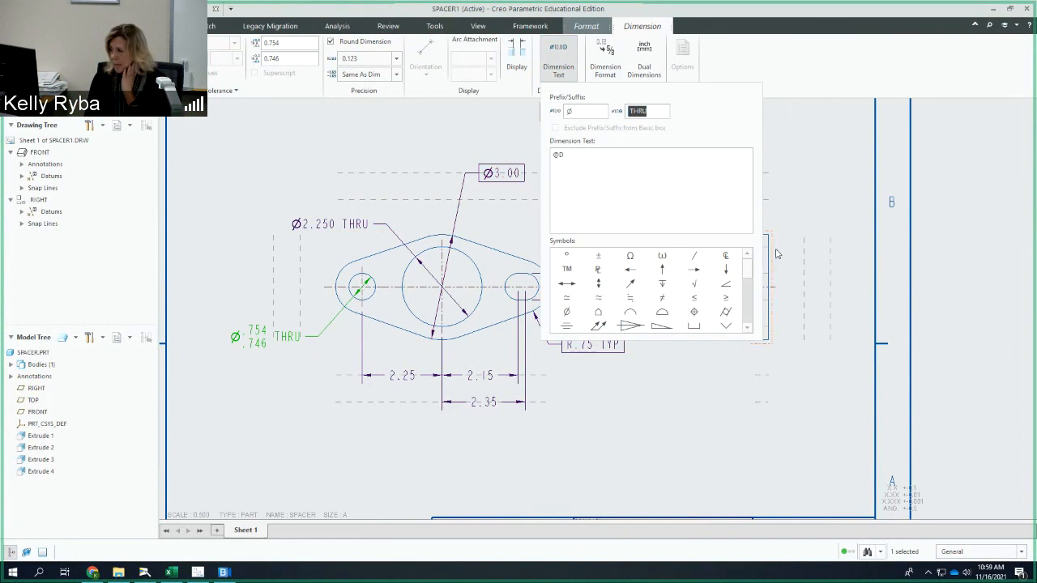
click(651, 111)
click(559, 63)
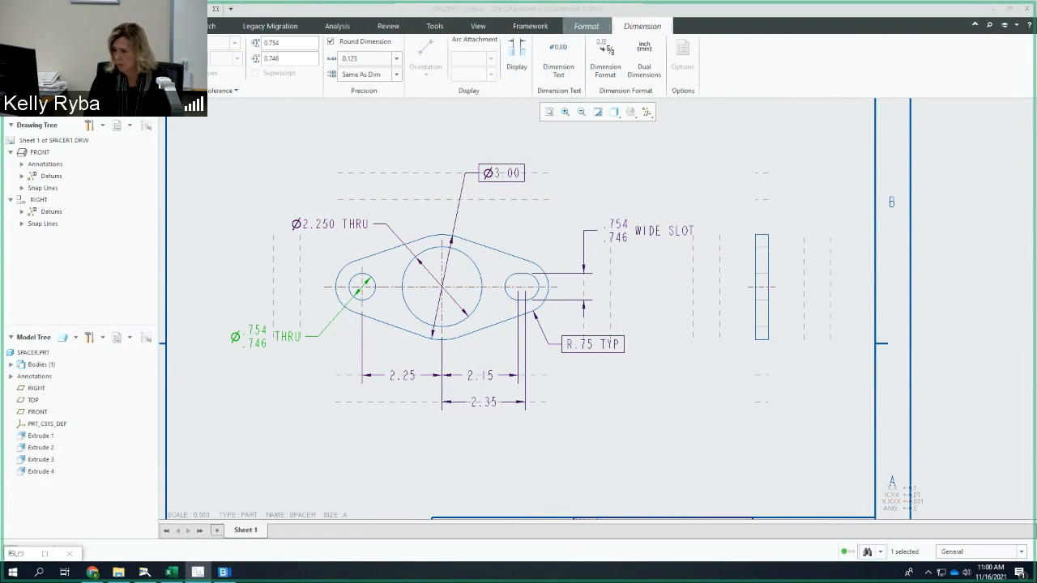
click(22, 555)
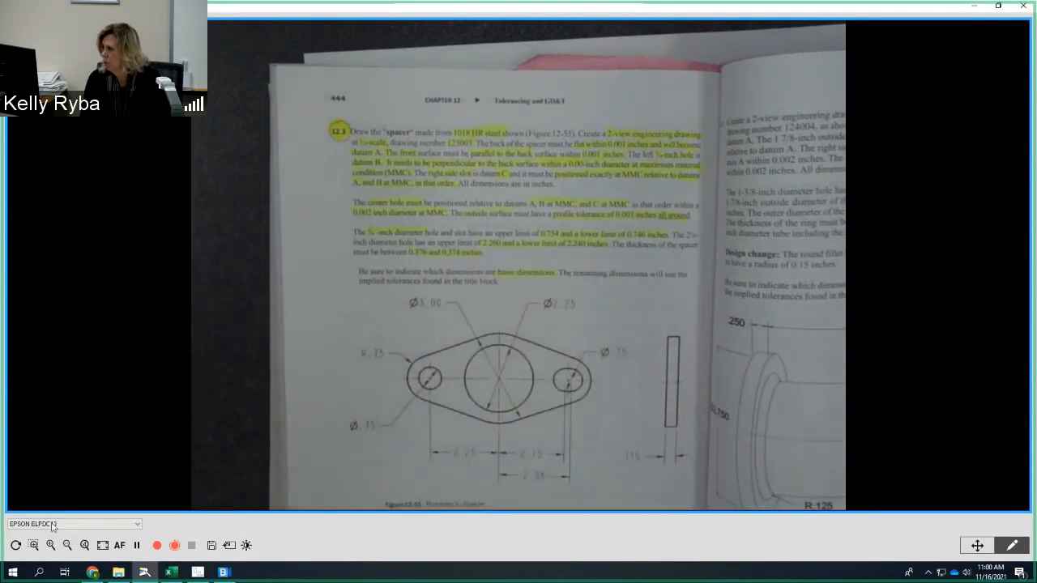
click(973, 5)
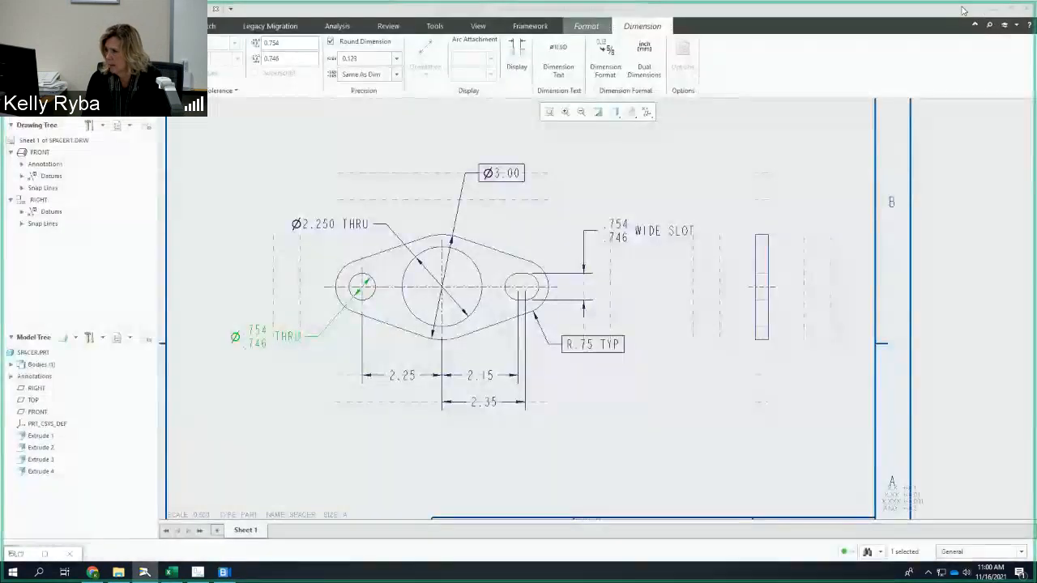
Set the Ø2.250 THRU center hole dimension's tolerance display to Limits and turn on its ISO Tolerance Display Style
click(328, 226)
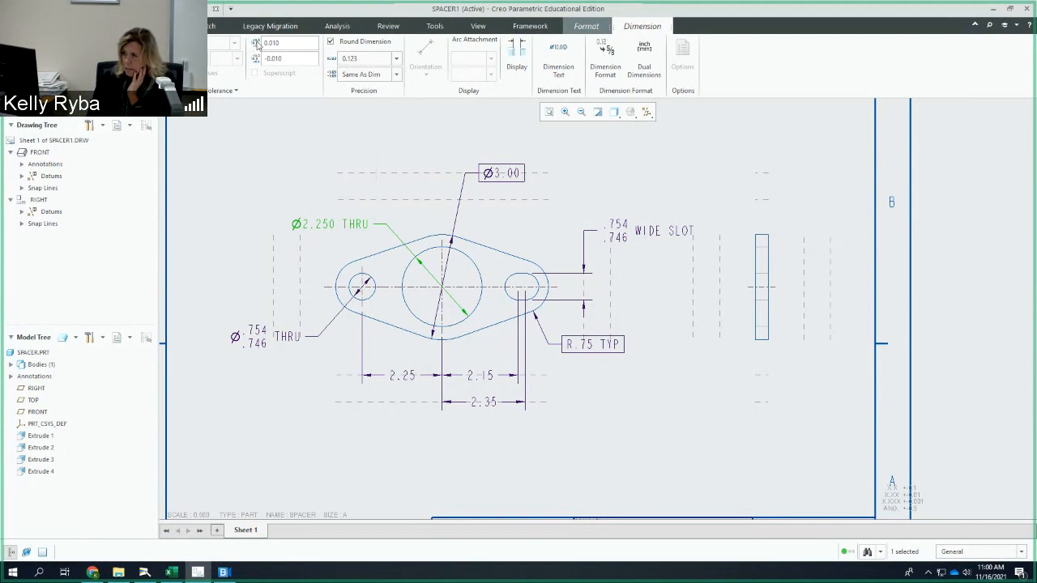
click(120, 64)
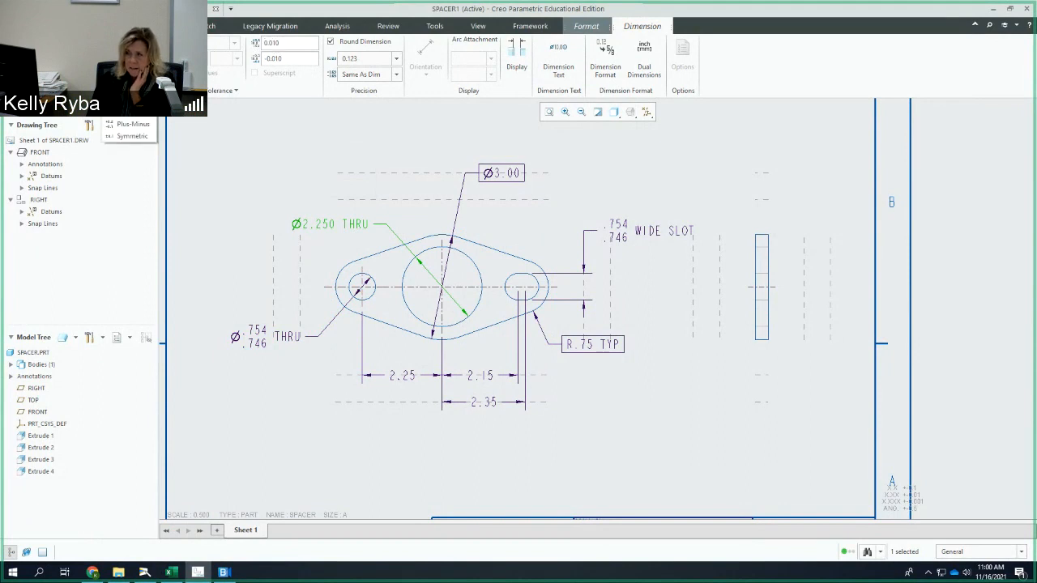
click(133, 124)
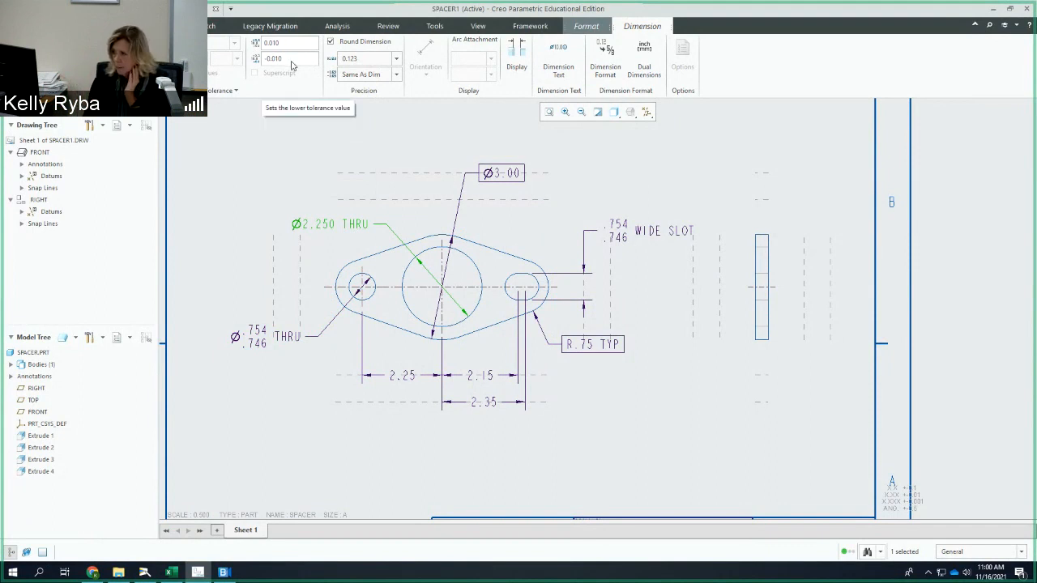
click(136, 85)
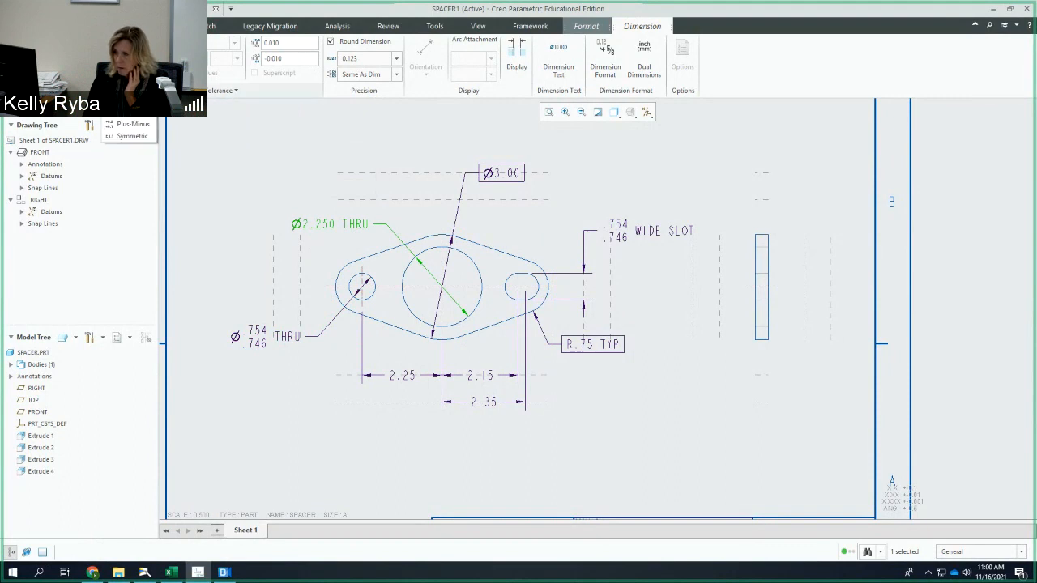
click(135, 116)
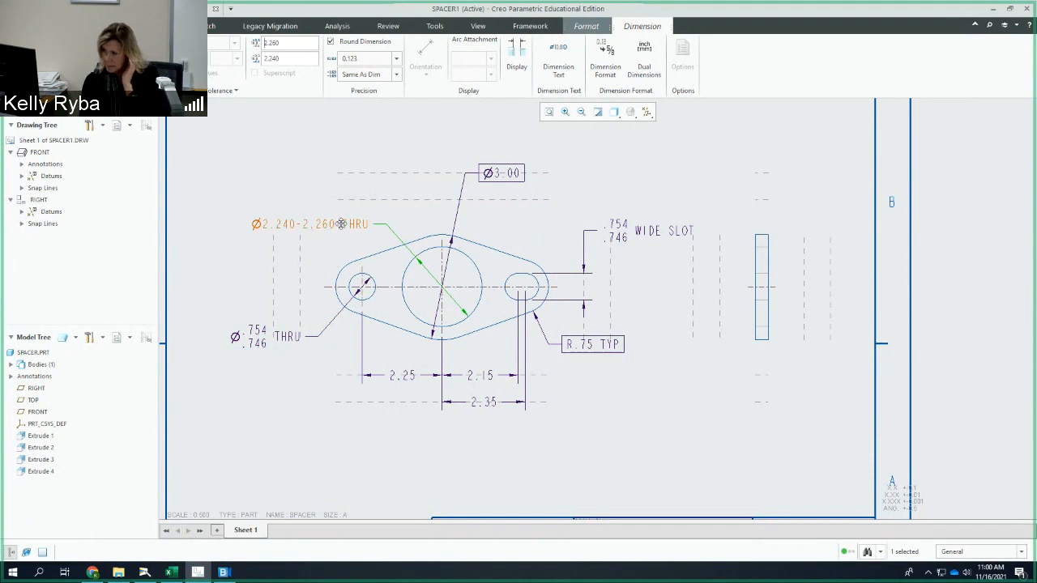
click(518, 57)
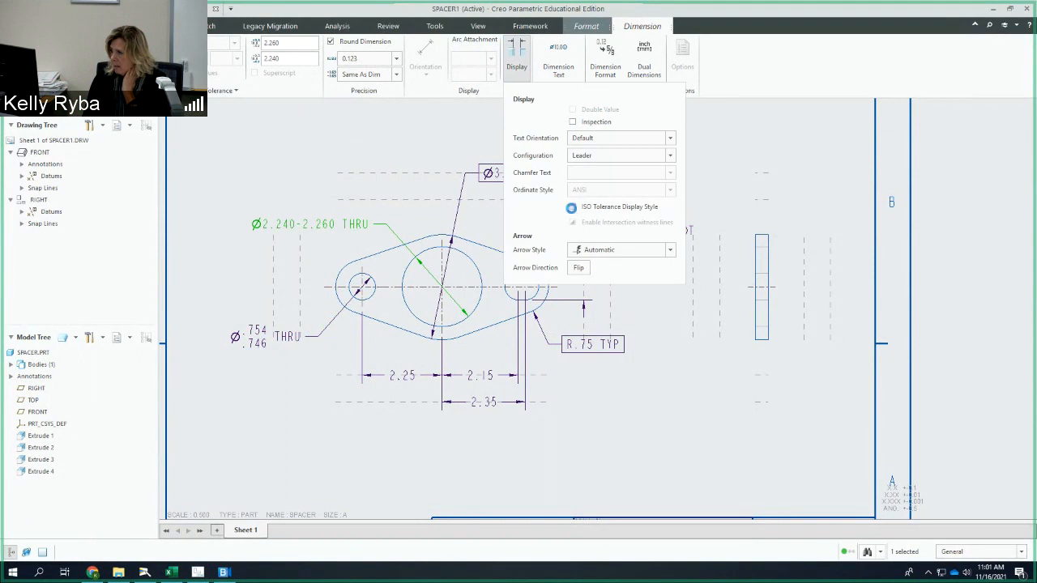
click(572, 206)
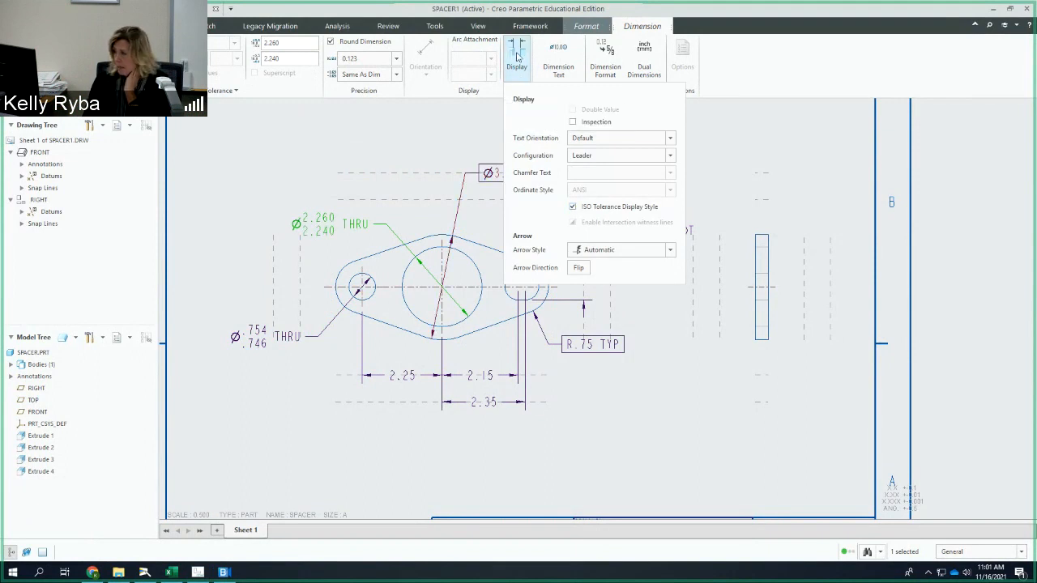
Review the center hole dimension's text and move the callout up and left, farther away from the part outline
click(561, 63)
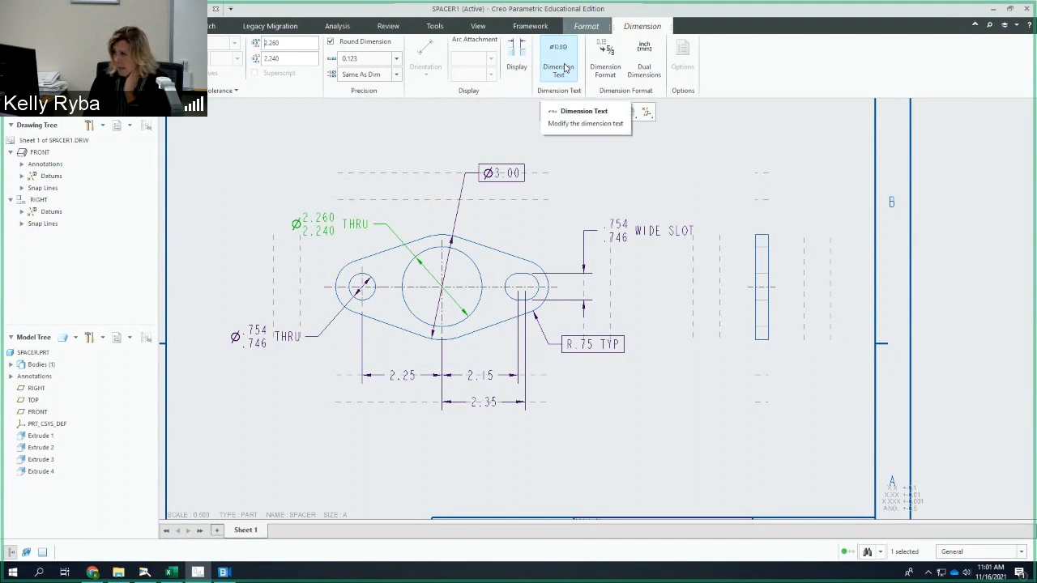
click(563, 69)
double_click(648, 111)
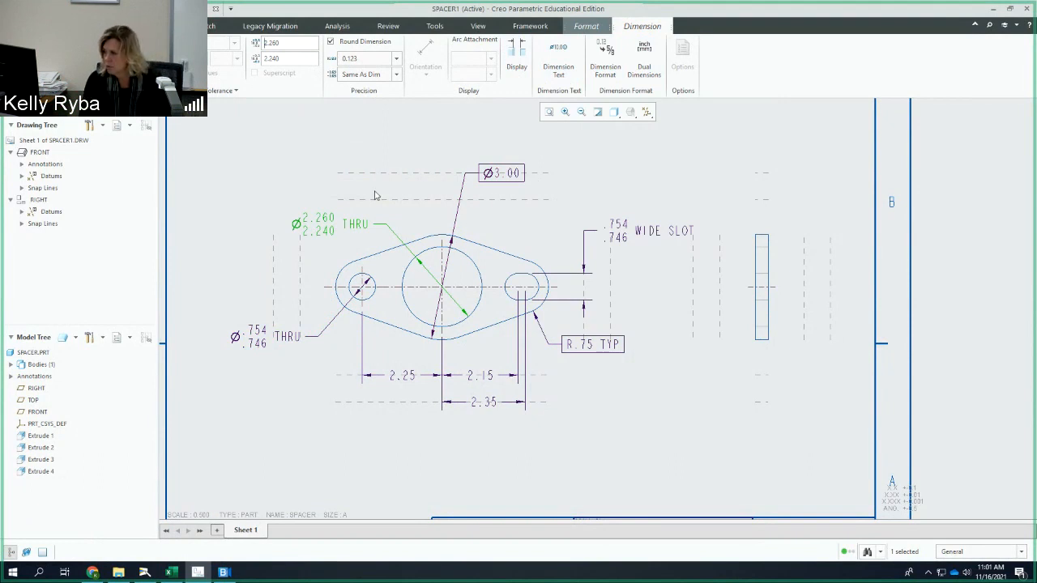
ctrl+click(325, 218)
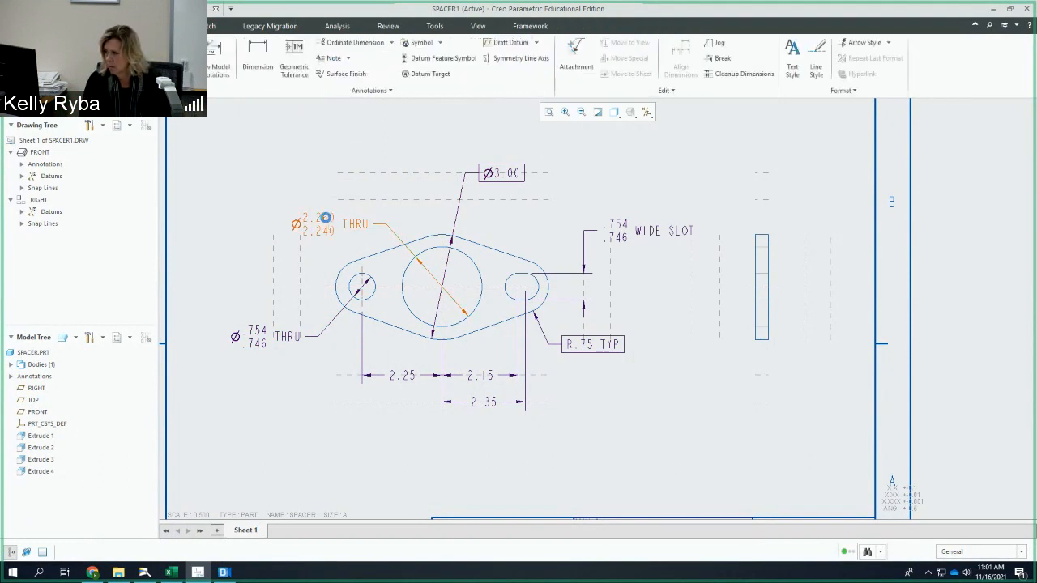
click(324, 218)
drag(324, 218, 288, 198)
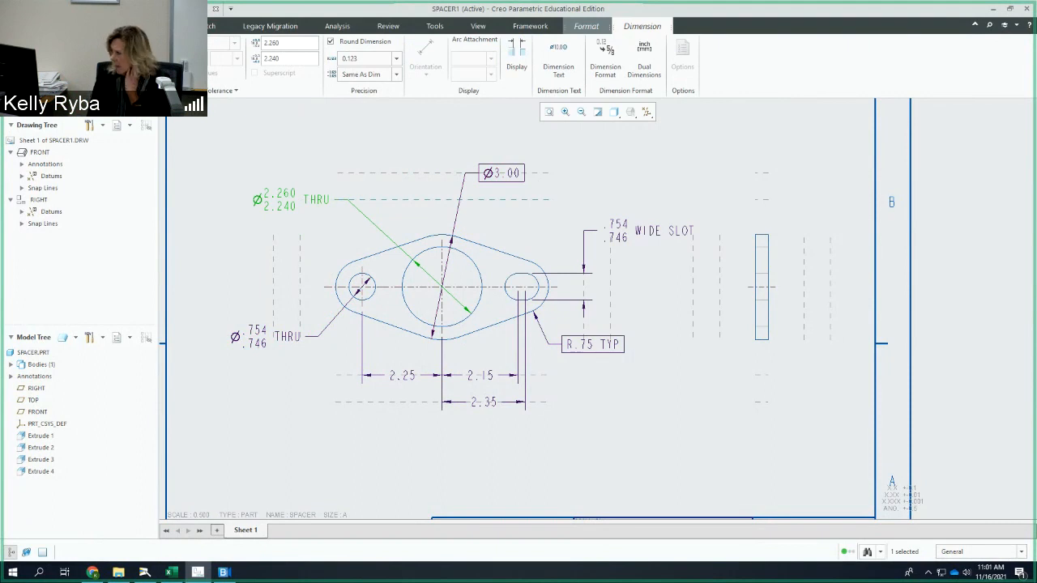
Check the reference spacer drawing in the document camera window, and make the 2.25 and 2.15 horizontal location dimensions Basic
click(45, 553)
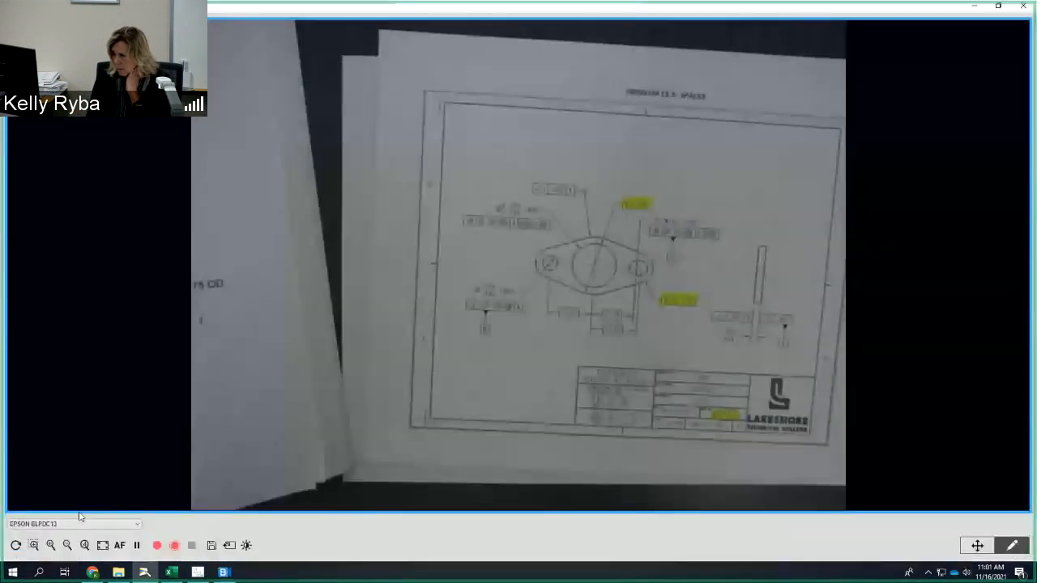
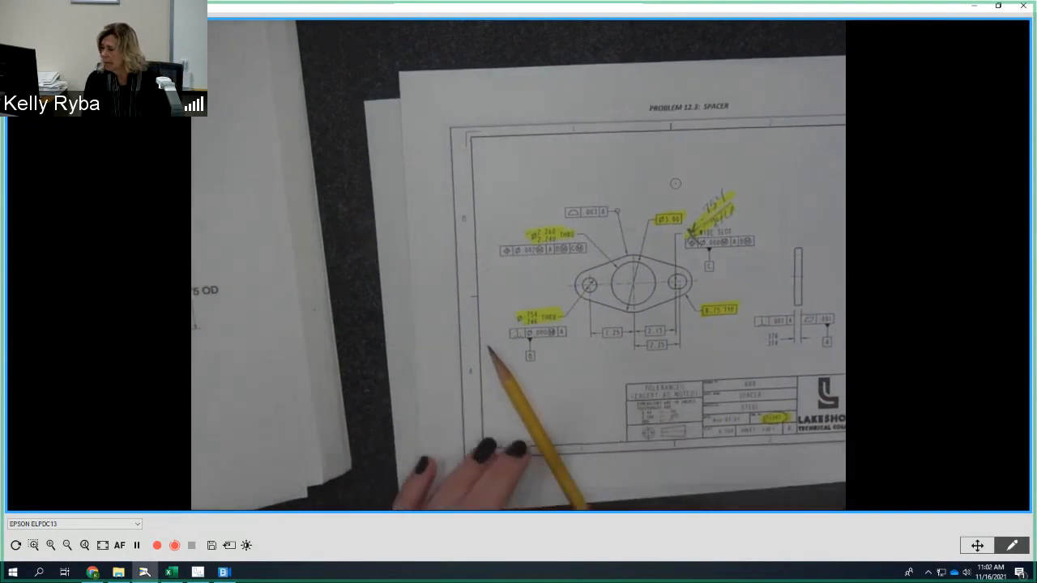
click(974, 10)
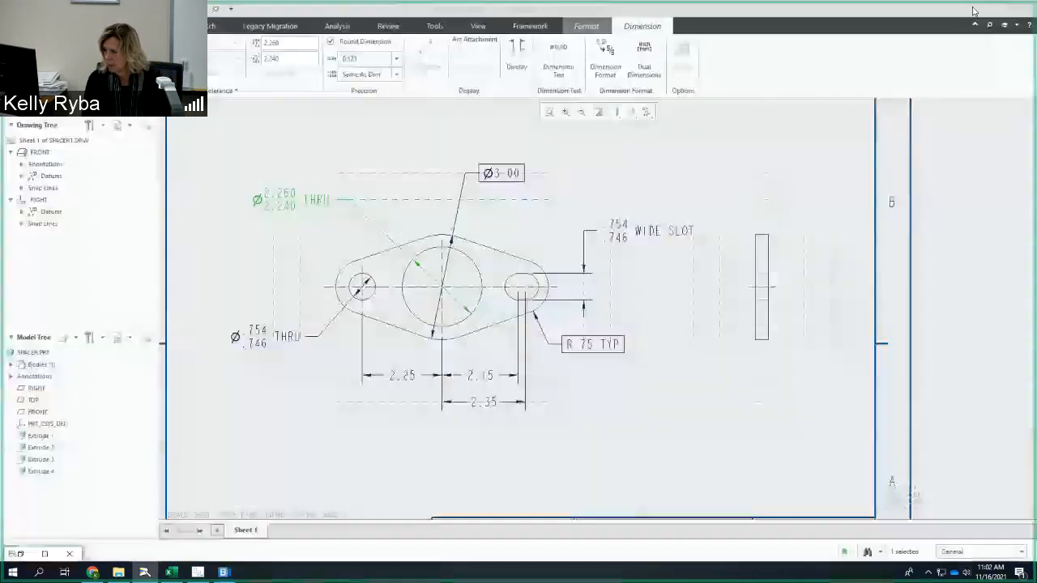
click(402, 379)
click(121, 69)
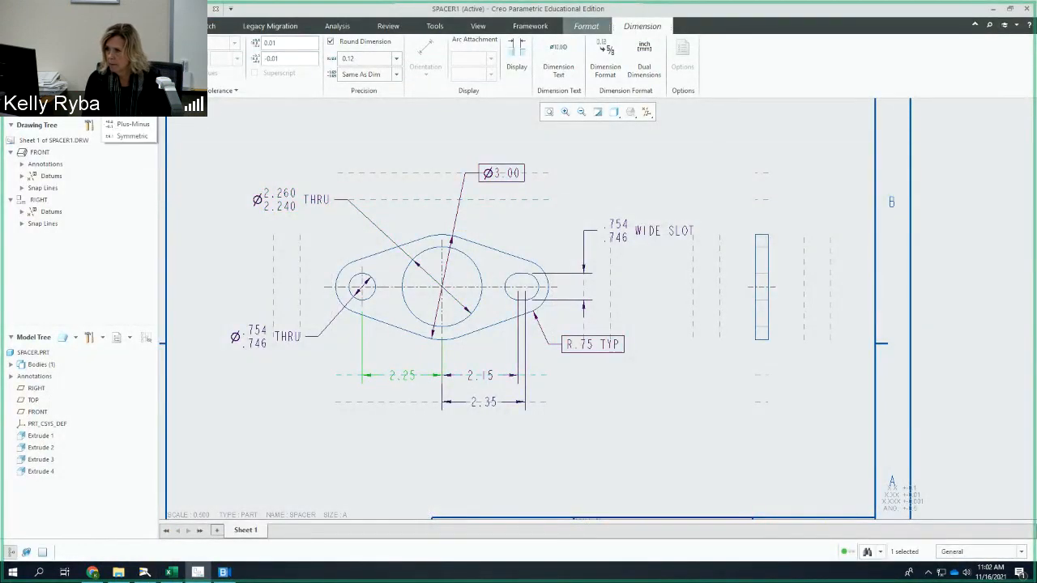
click(480, 375)
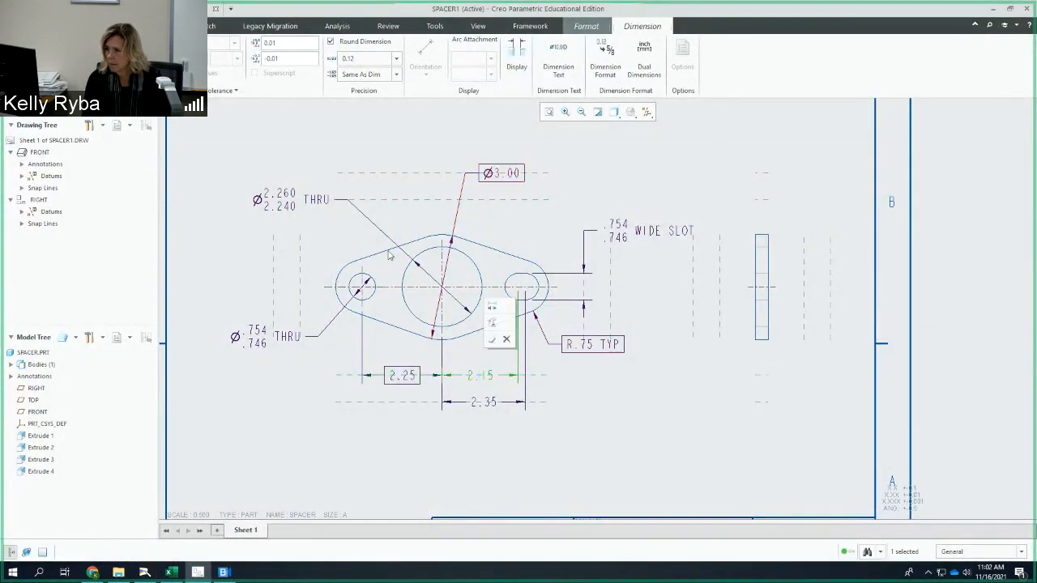
click(121, 100)
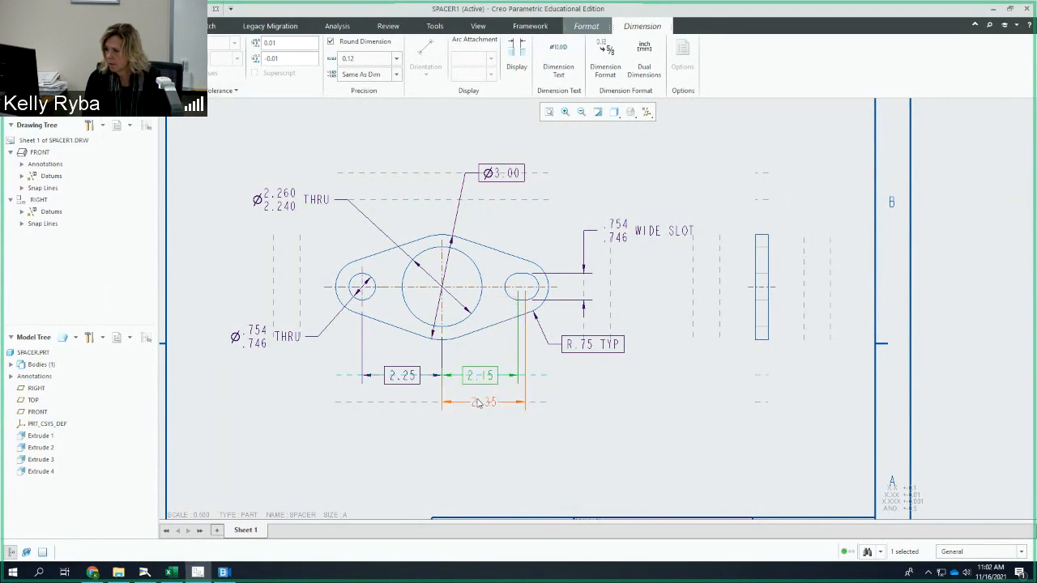
Make the 2.35 horizontal location dimension of the slot Basic
click(482, 401)
click(122, 69)
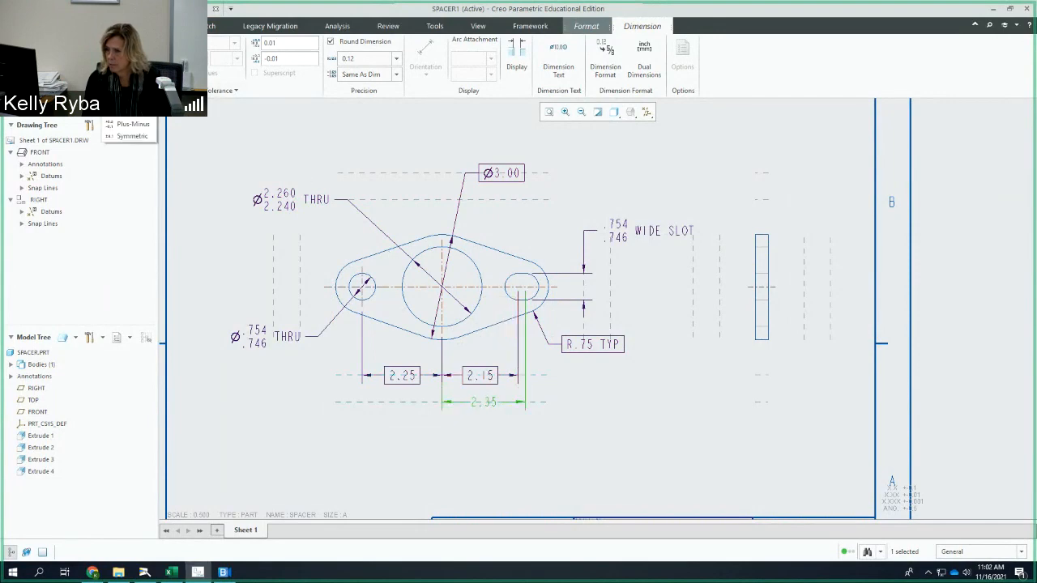
click(121, 100)
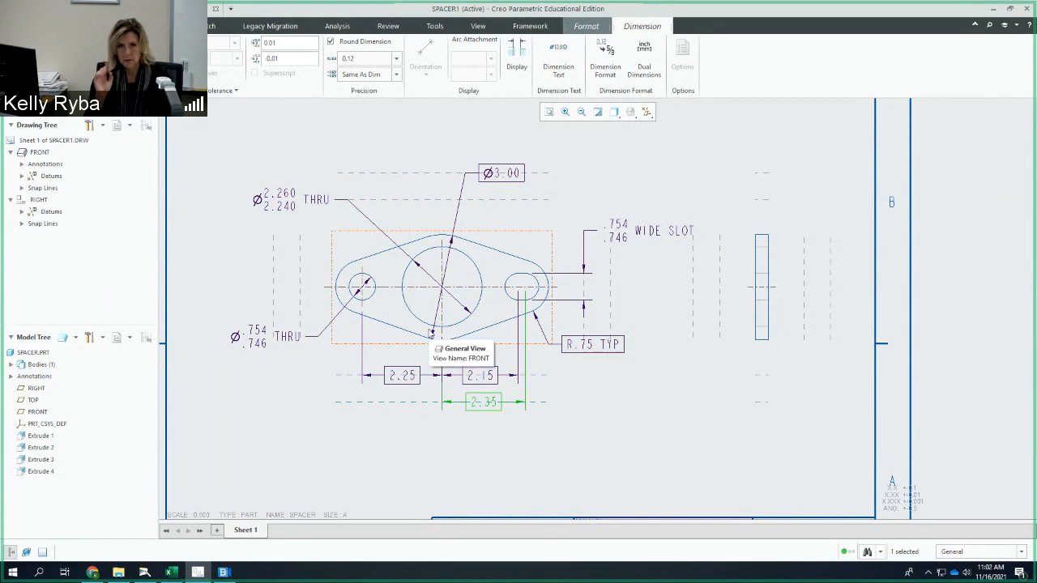
click(606, 392)
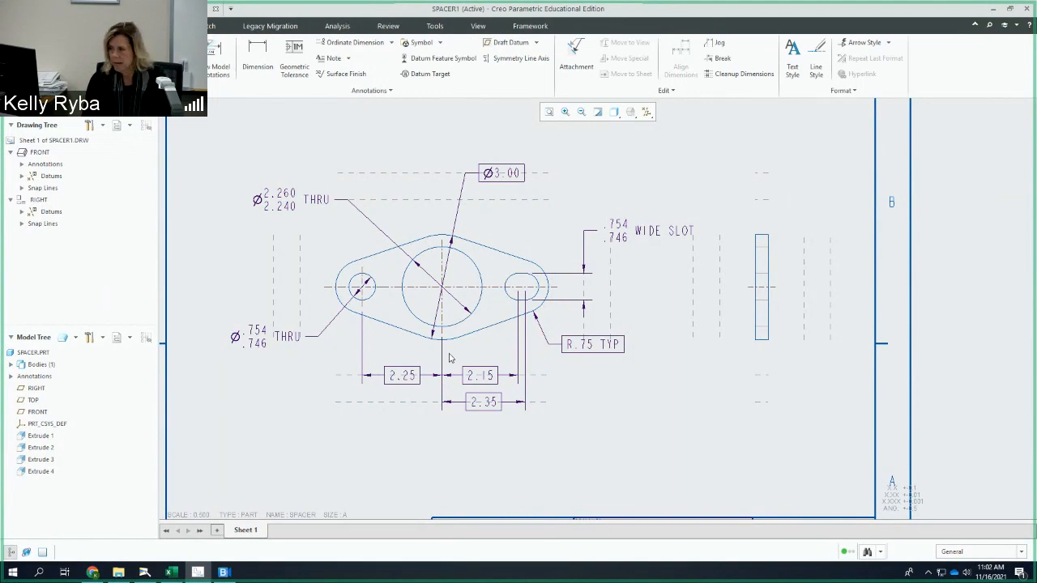
Check the reference spacer drawing in the document camera window, and show only the thickness dimension on the right side view
click(144, 572)
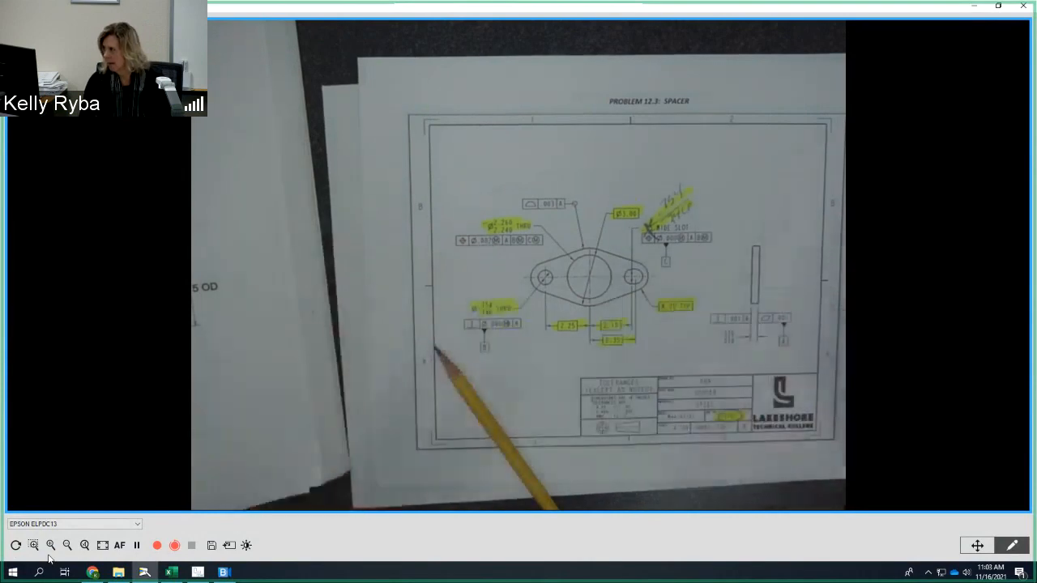
click(974, 6)
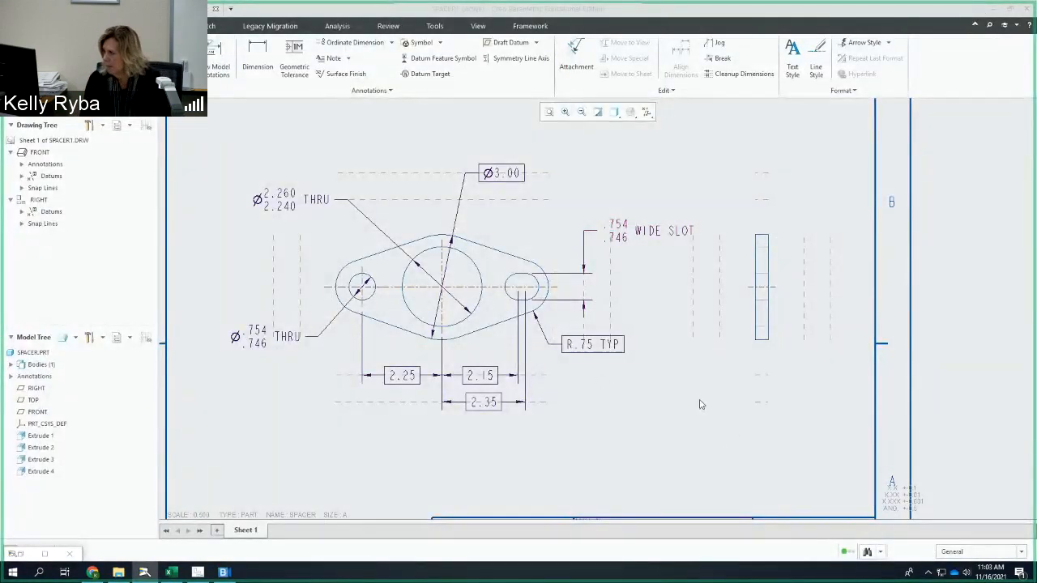
click(769, 314)
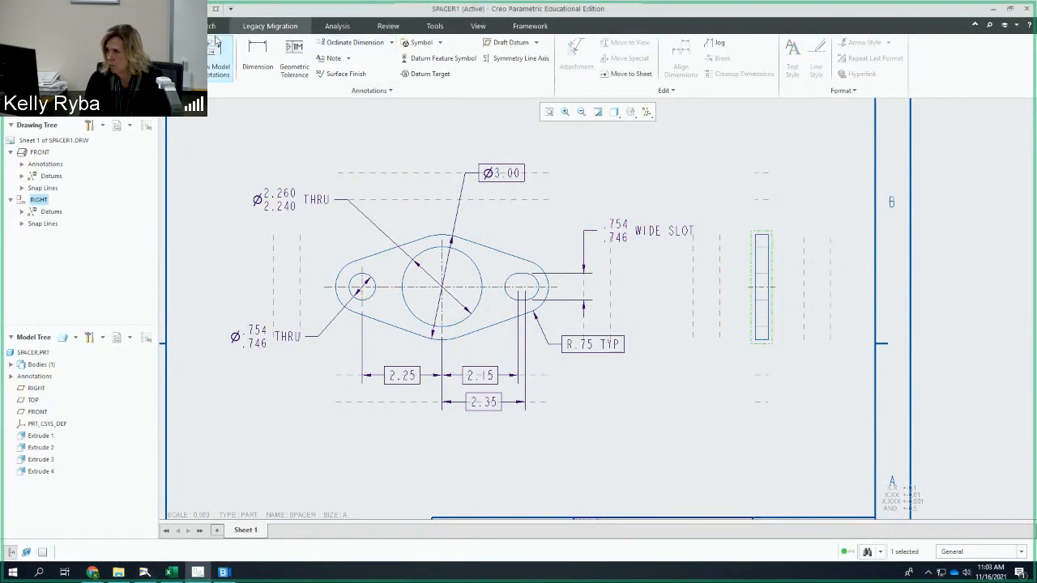
click(211, 64)
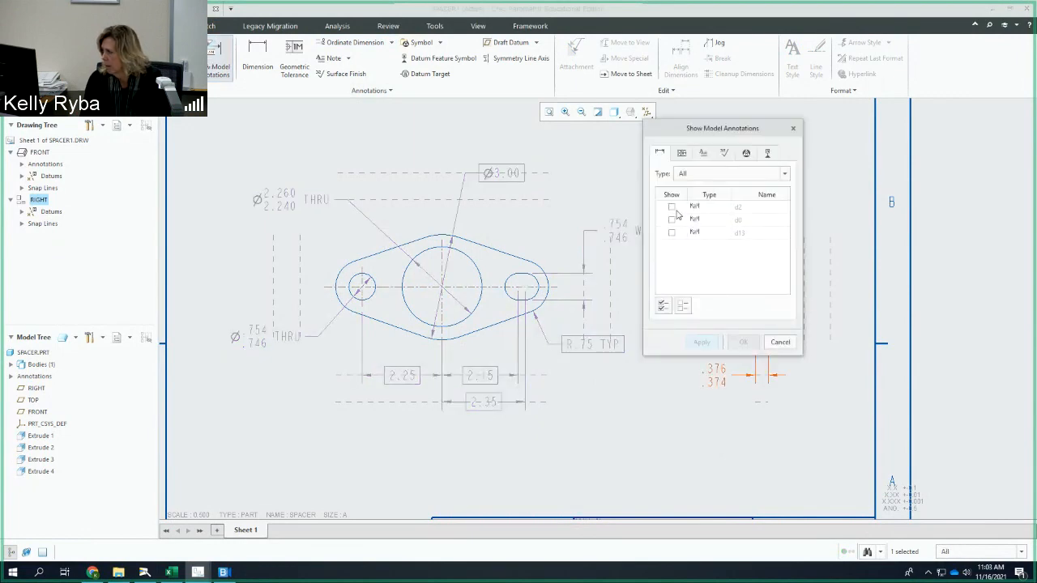
mouse_move(726, 132)
mouse_down()
mouse_move(588, 182)
mouse_move(531, 185)
mouse_up()
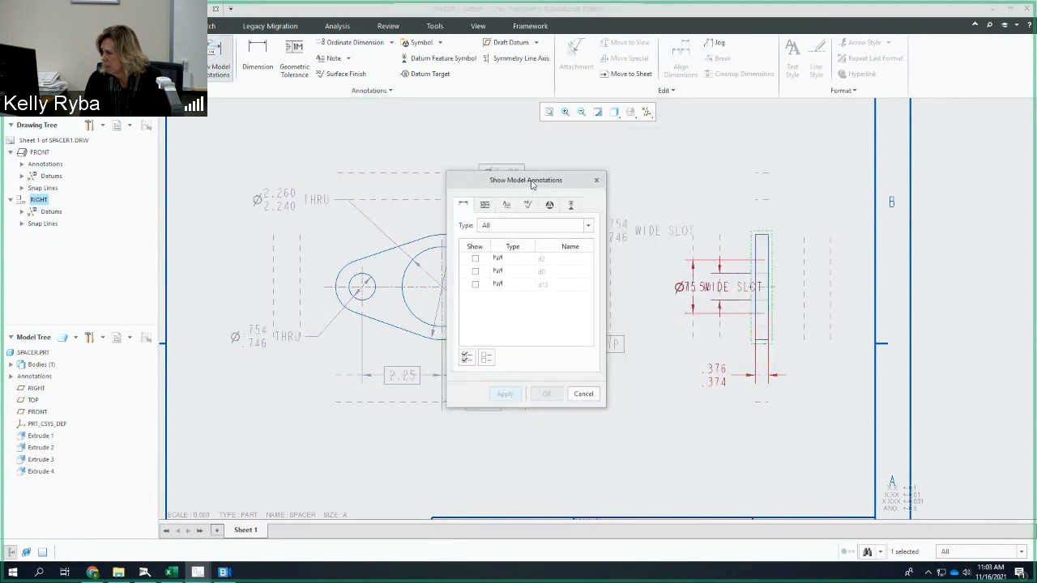
click(719, 381)
click(716, 378)
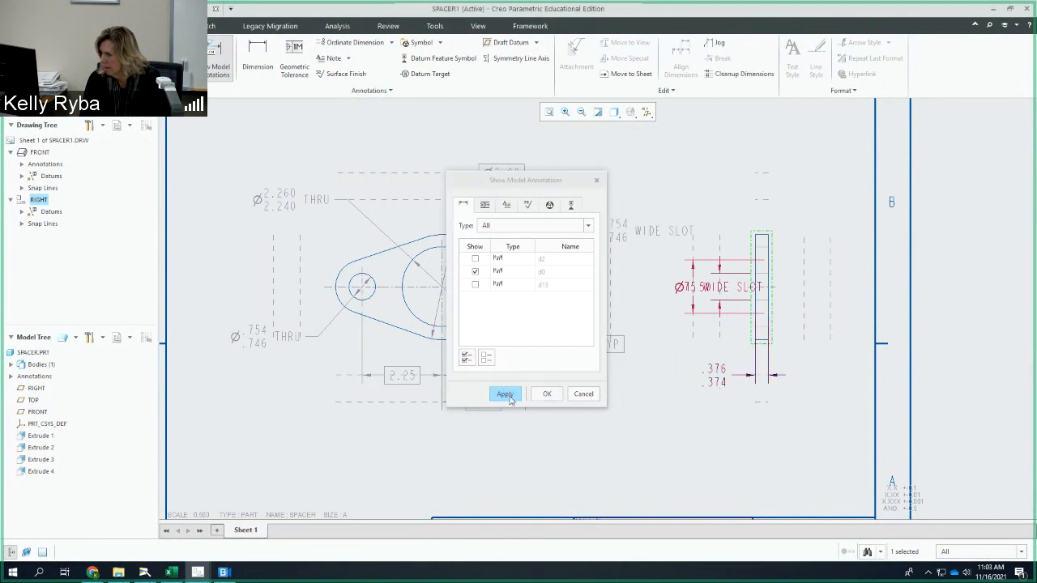
click(504, 395)
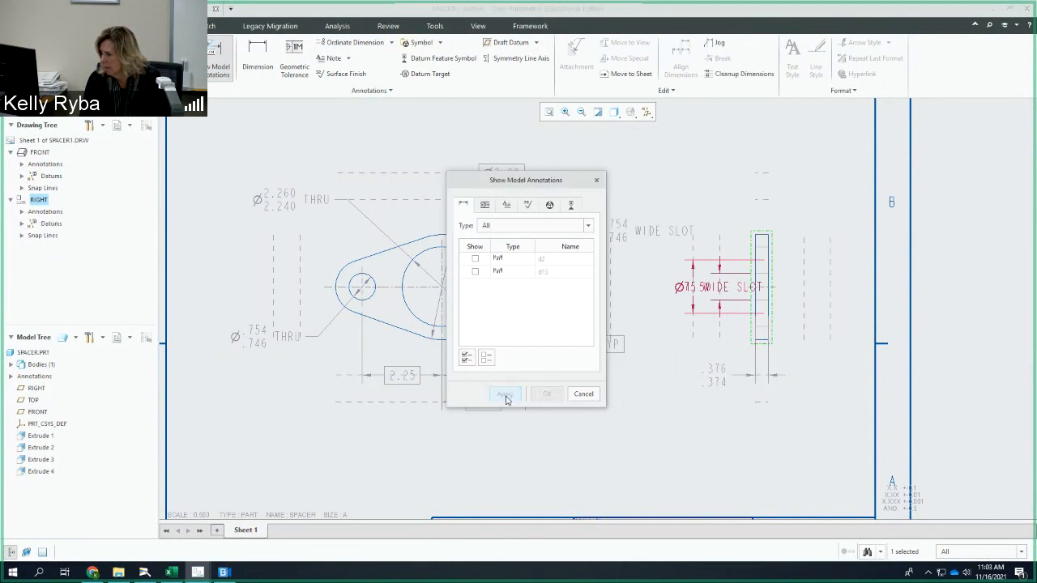
click(583, 394)
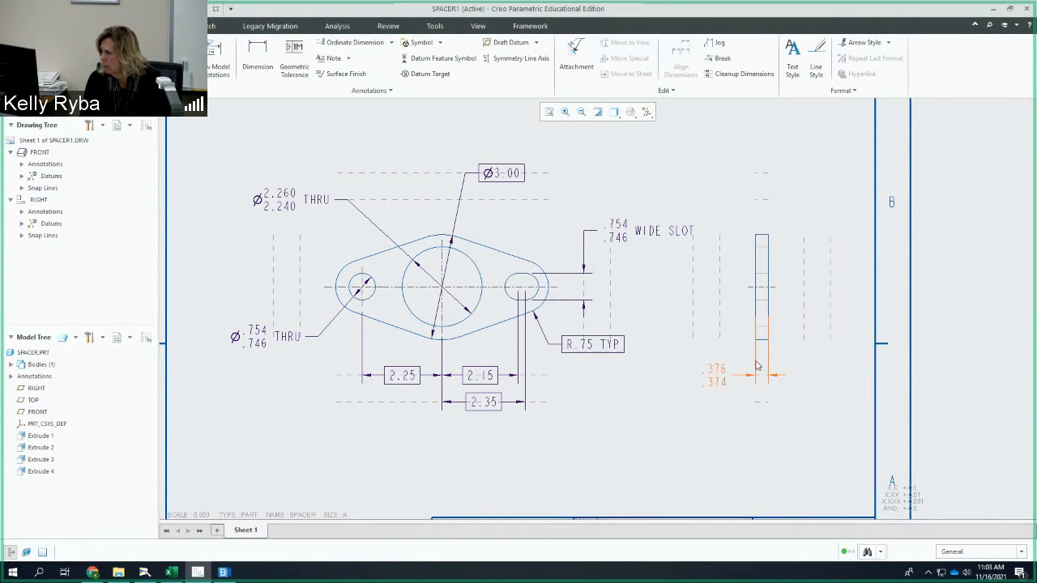
Display the thickness dimension as a nominal value, leave a gap between its extension line and the part, and move the dimension farther below the view
click(716, 377)
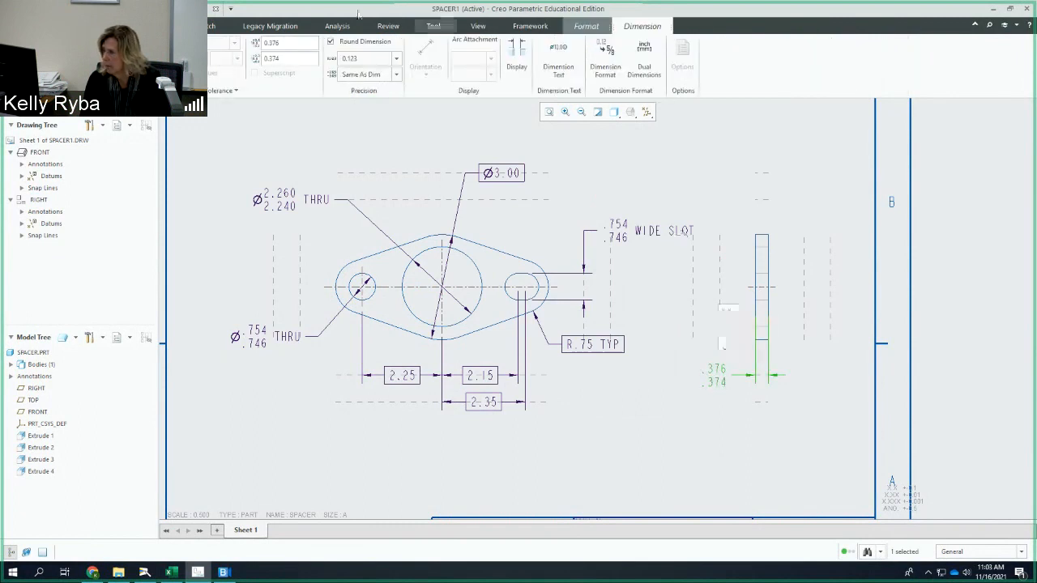
click(141, 61)
click(130, 90)
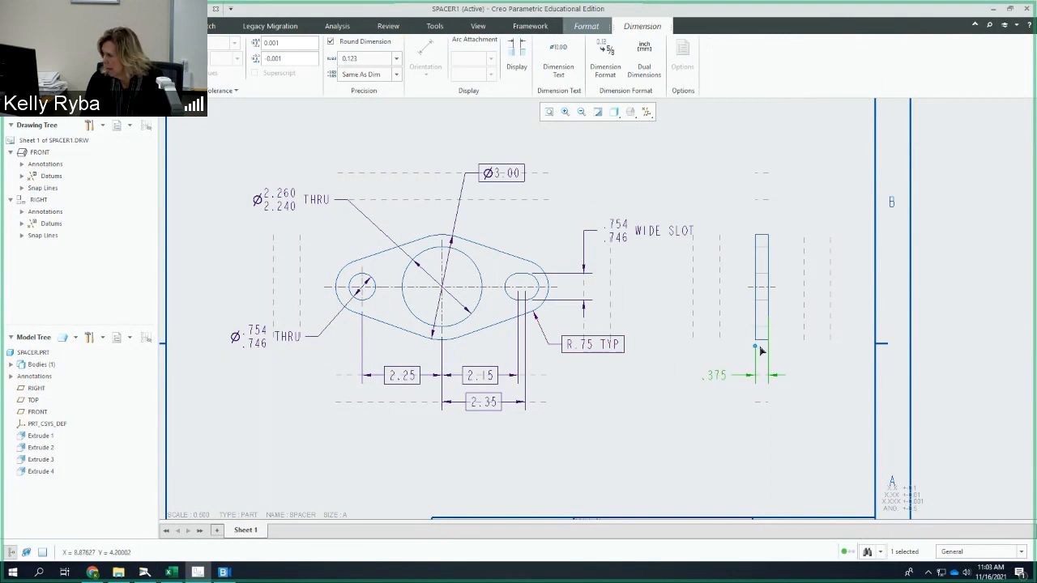
drag(768, 317, 771, 347)
drag(714, 376, 710, 415)
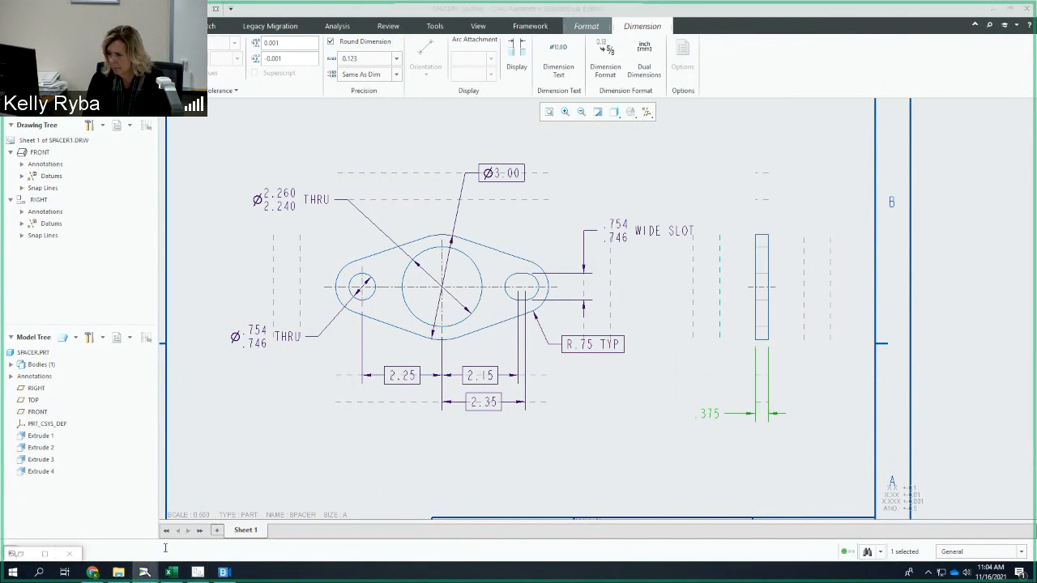
Check the thickness callout on the reference drawing in the document camera window, and set the thickness dimension's tolerance display to Limits
click(44, 553)
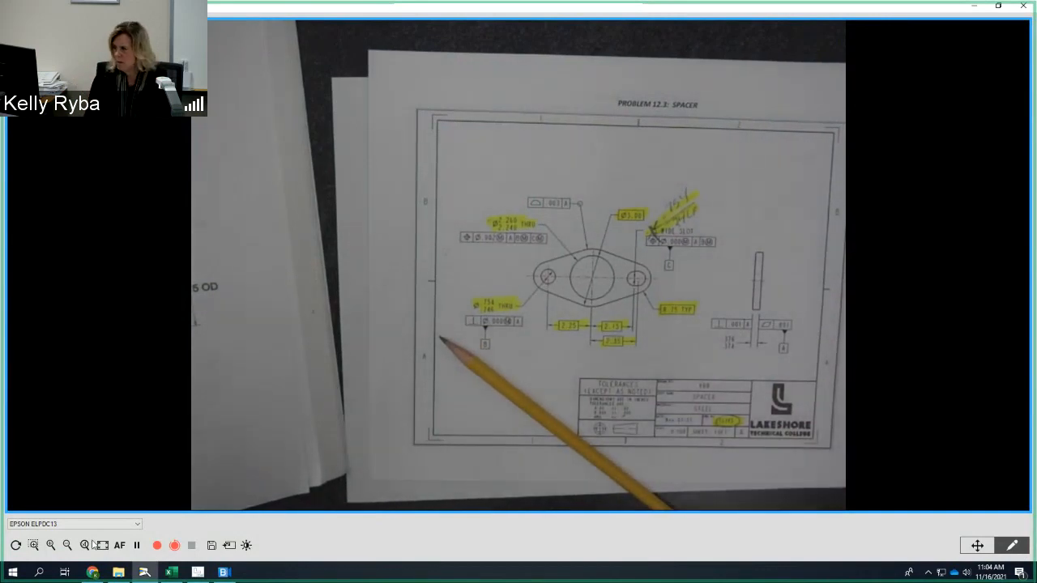
click(976, 8)
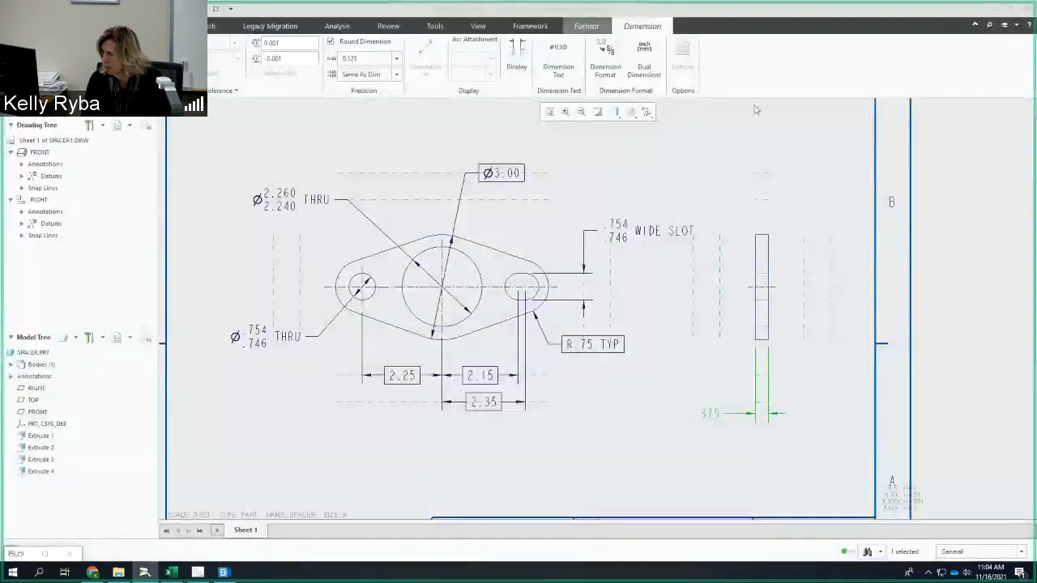
scroll(777, 338, up, 2)
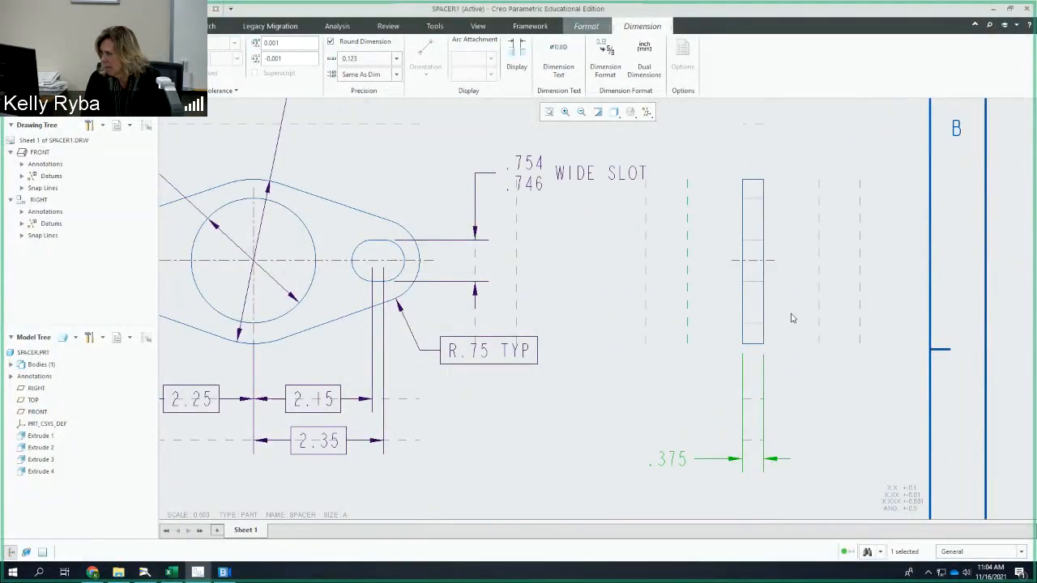
mouse_move(790, 314)
middle_down()
mouse_move(670, 284)
mouse_move(630, 306)
middle_up()
scroll(655, 356, up, 2)
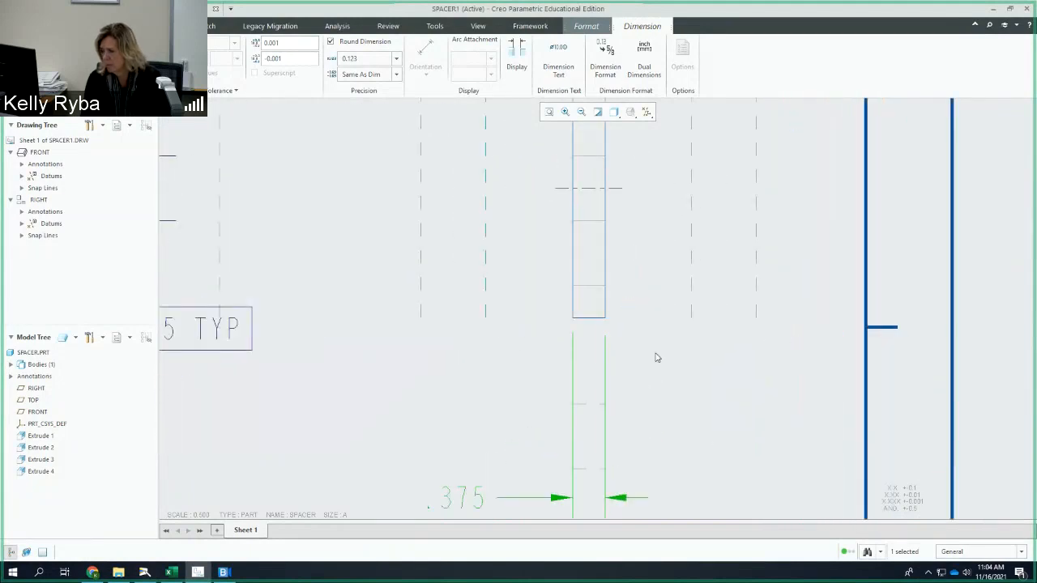
middle_drag(662, 386, 669, 268)
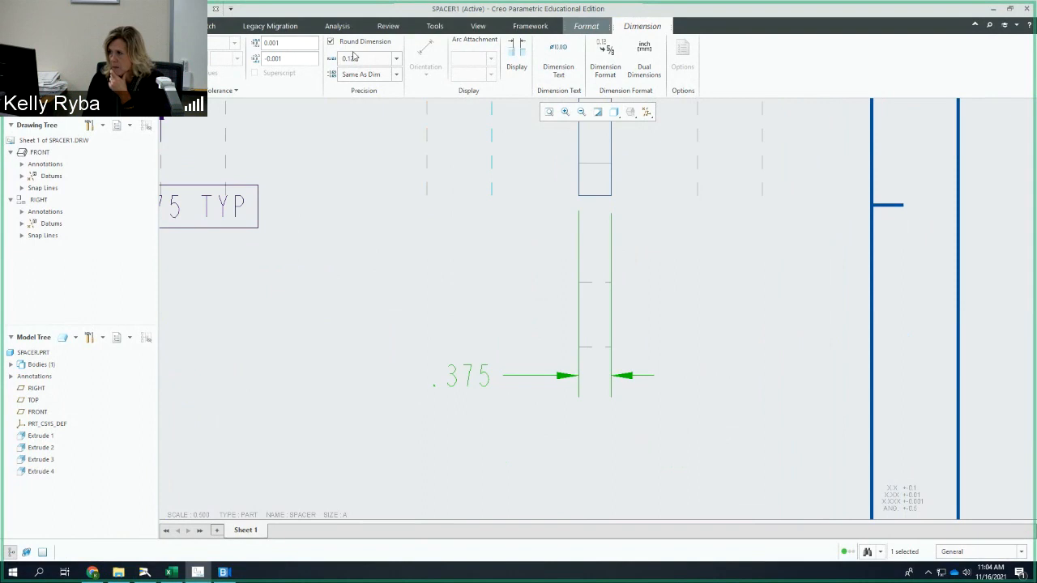
click(120, 62)
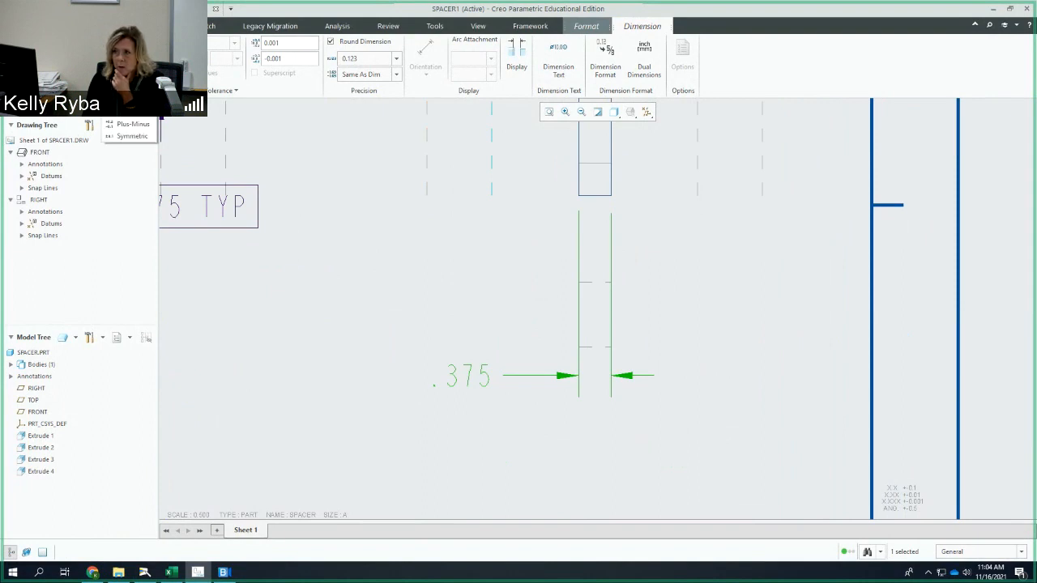
click(126, 101)
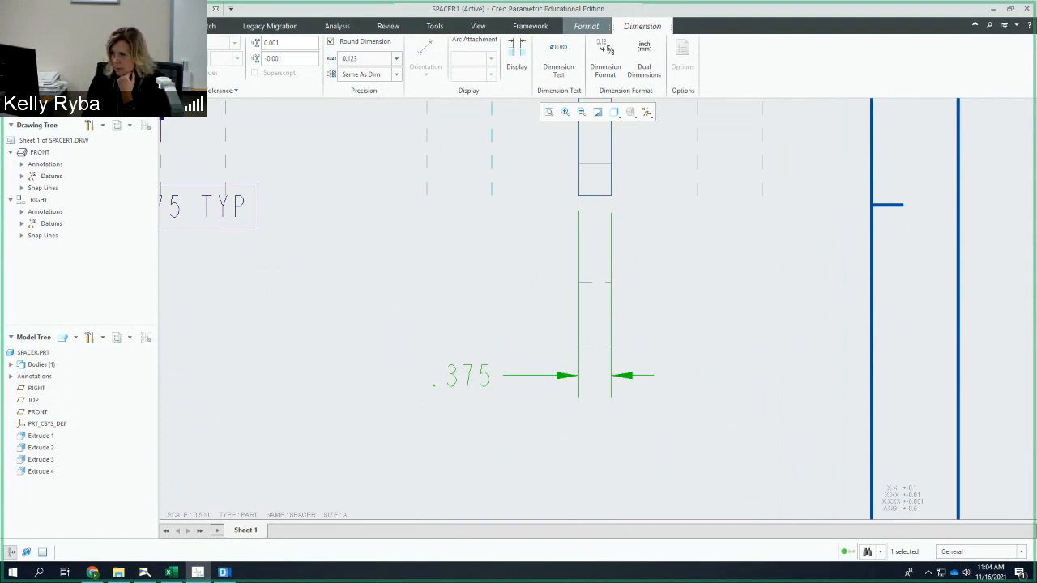
click(120, 65)
click(139, 118)
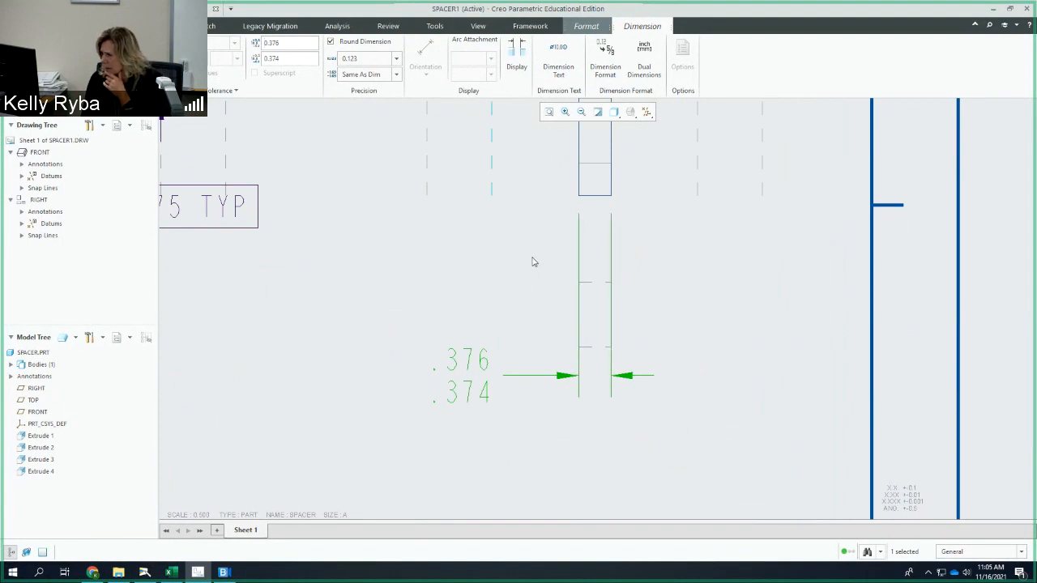
click(477, 273)
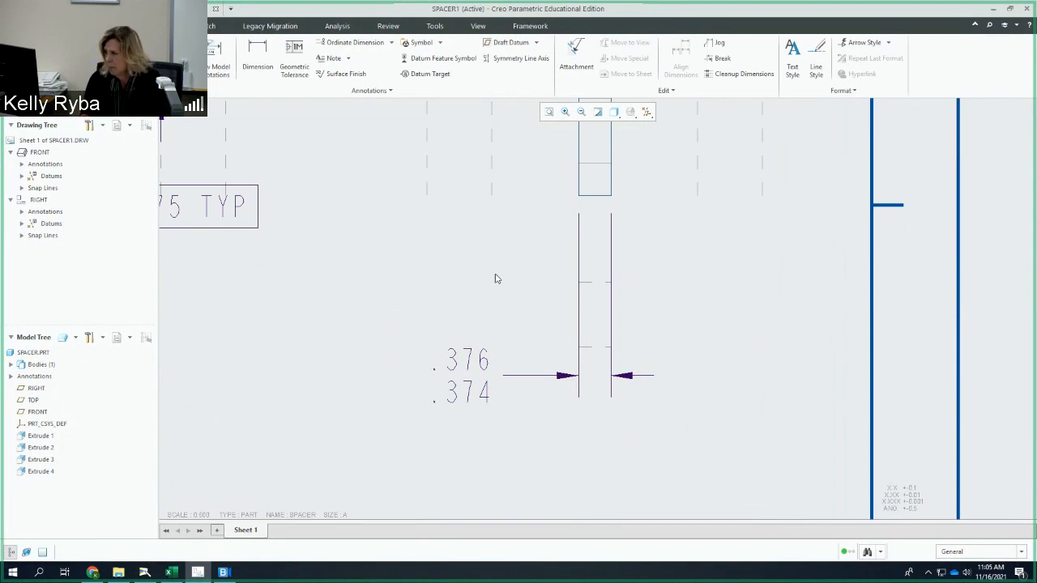
Place a geometric tolerance beside the thickness dimension and make it a Flatness tolerance of .001
click(294, 62)
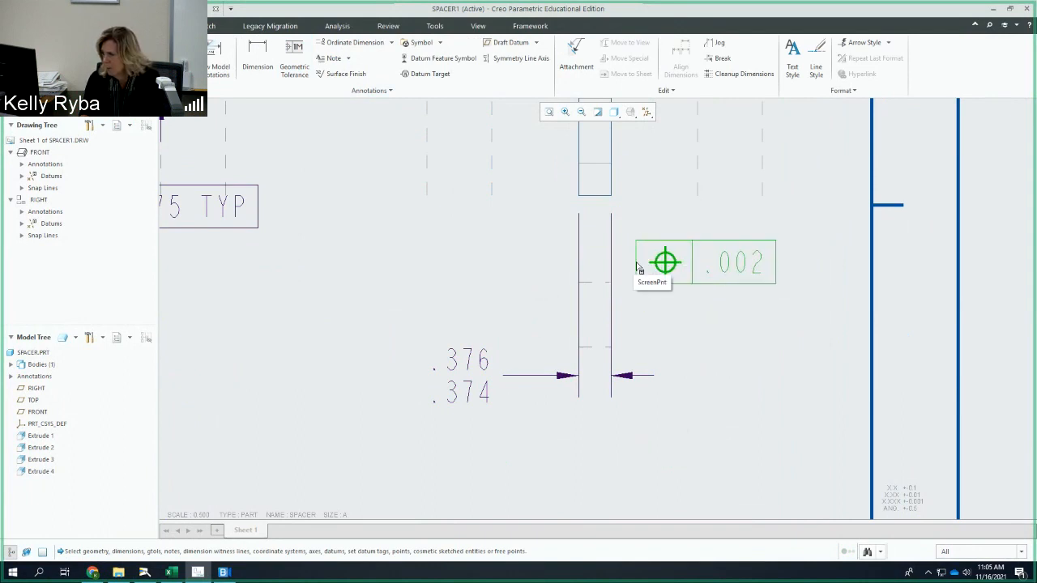
click(638, 267)
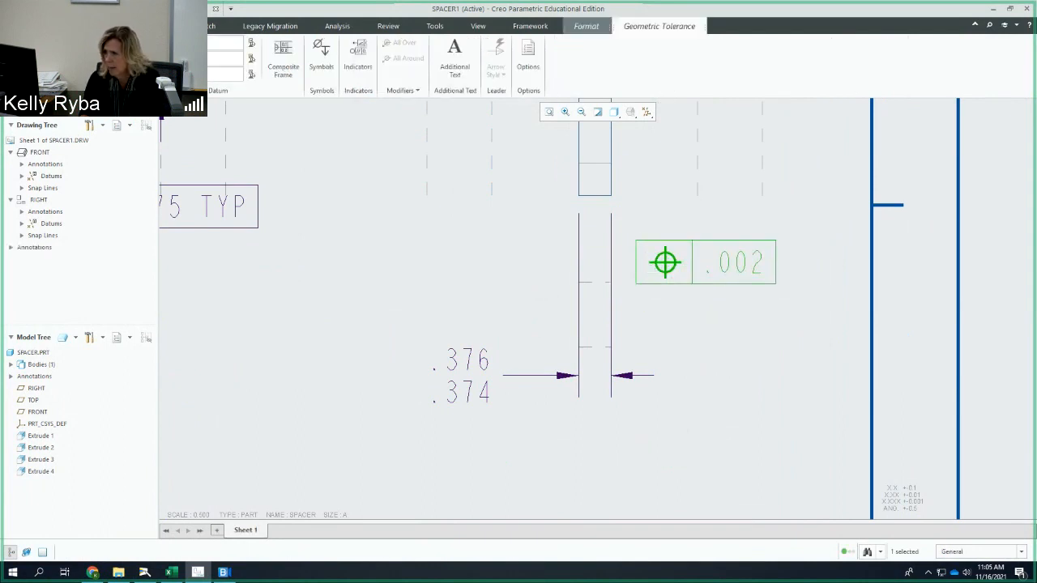
click(30, 60)
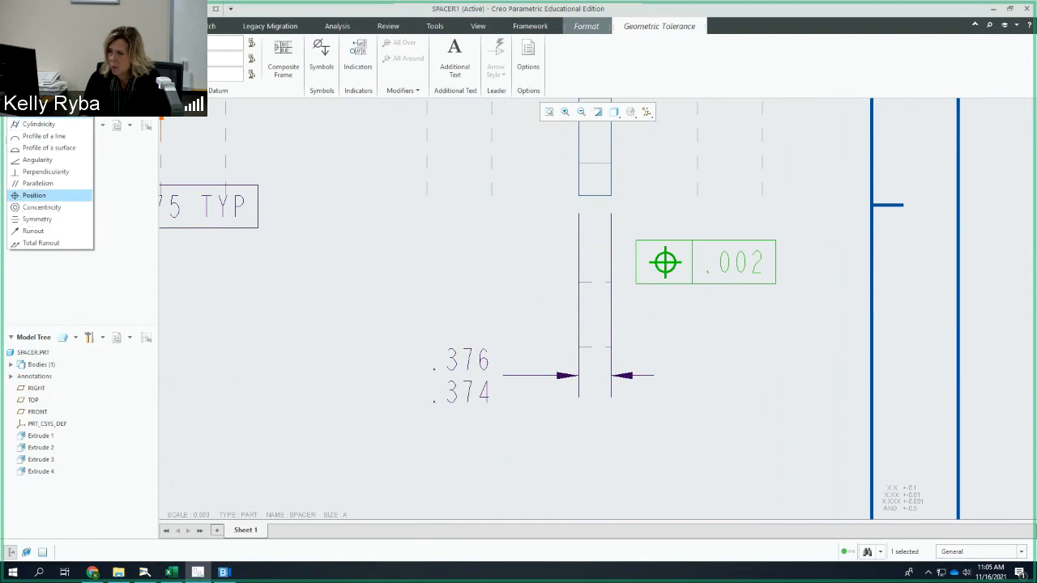
click(36, 101)
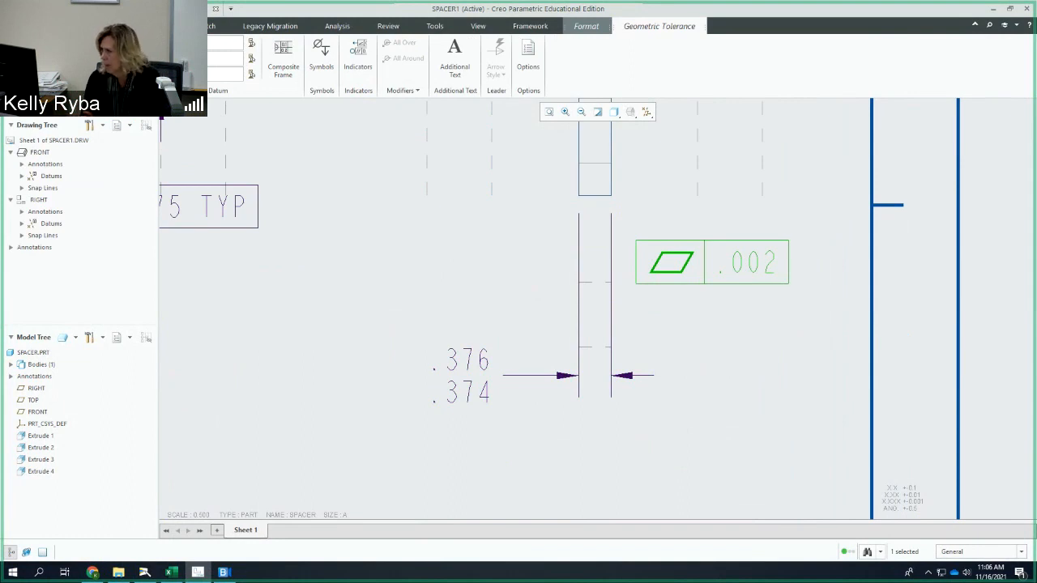
click(681, 298)
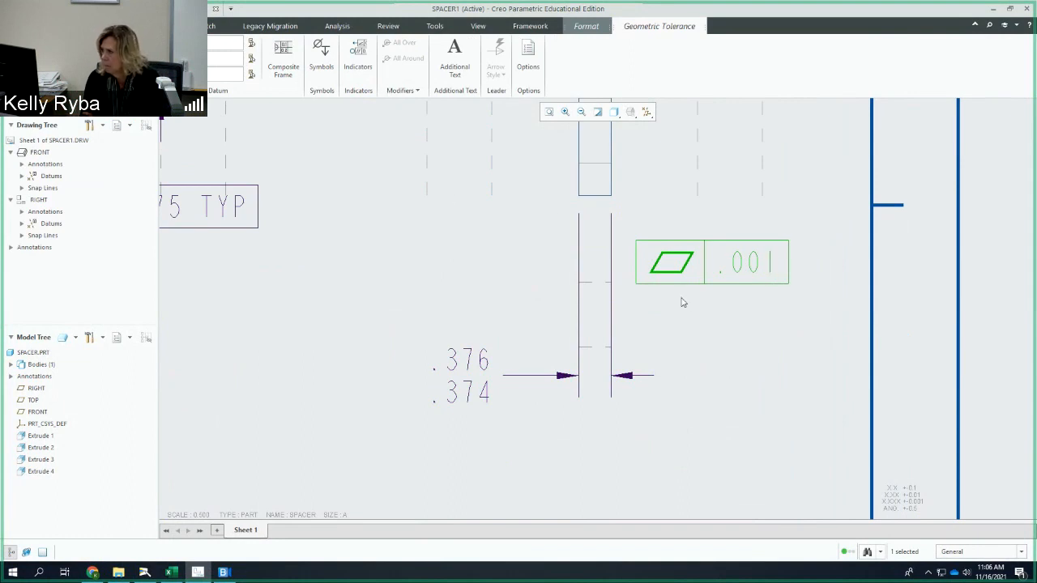
click(681, 303)
Move the .001 flatness frame so its edge touches the right-hand extension line of the thickness dimension
scroll(660, 266, down, 3)
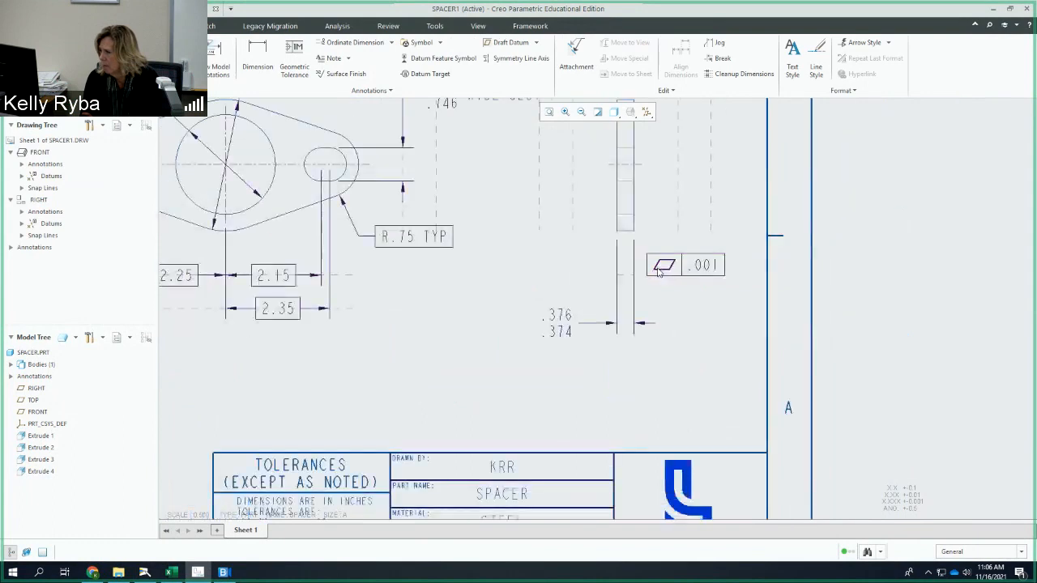
scroll(664, 267, up, 3)
scroll(478, 292, up, 5)
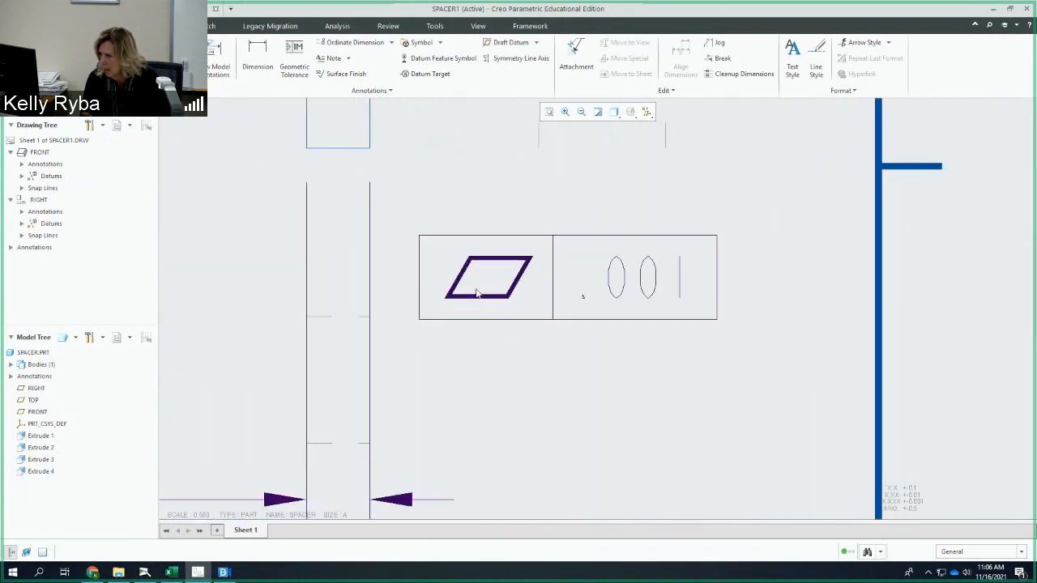
scroll(502, 292, up, 4)
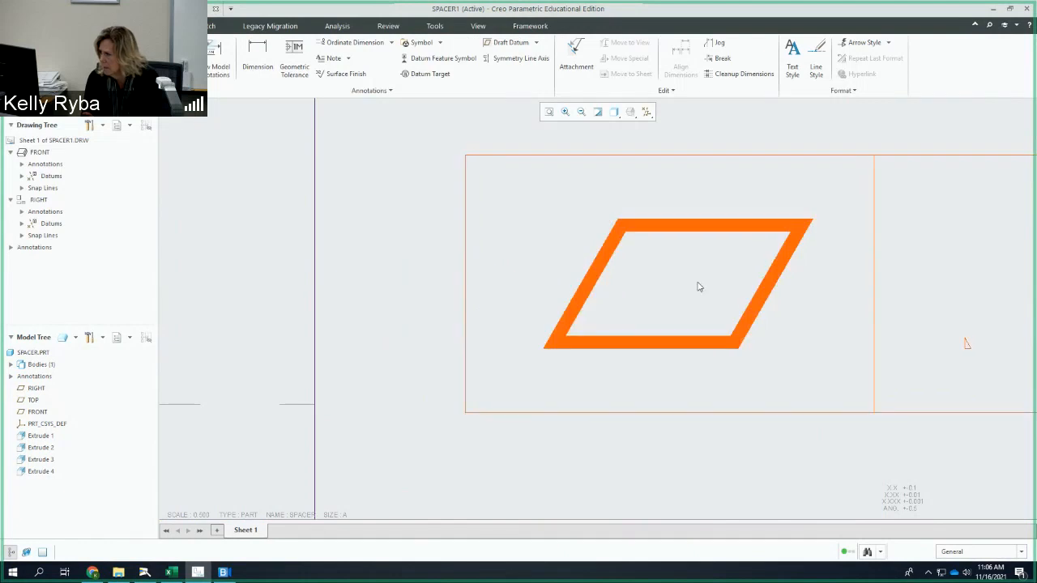
click(577, 290)
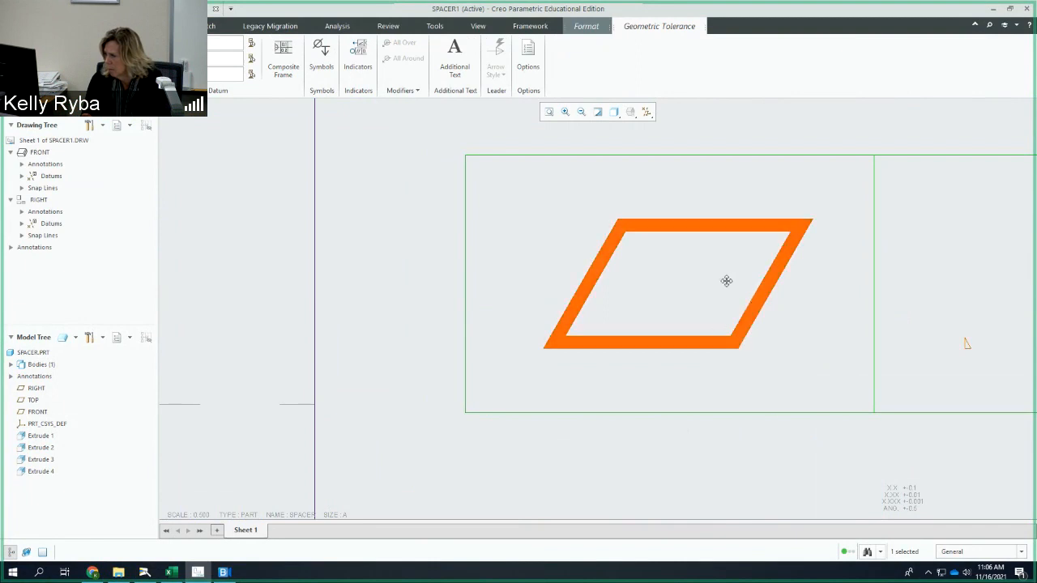
mouse_move(810, 278)
mouse_down()
mouse_move(683, 294)
mouse_move(659, 286)
mouse_up()
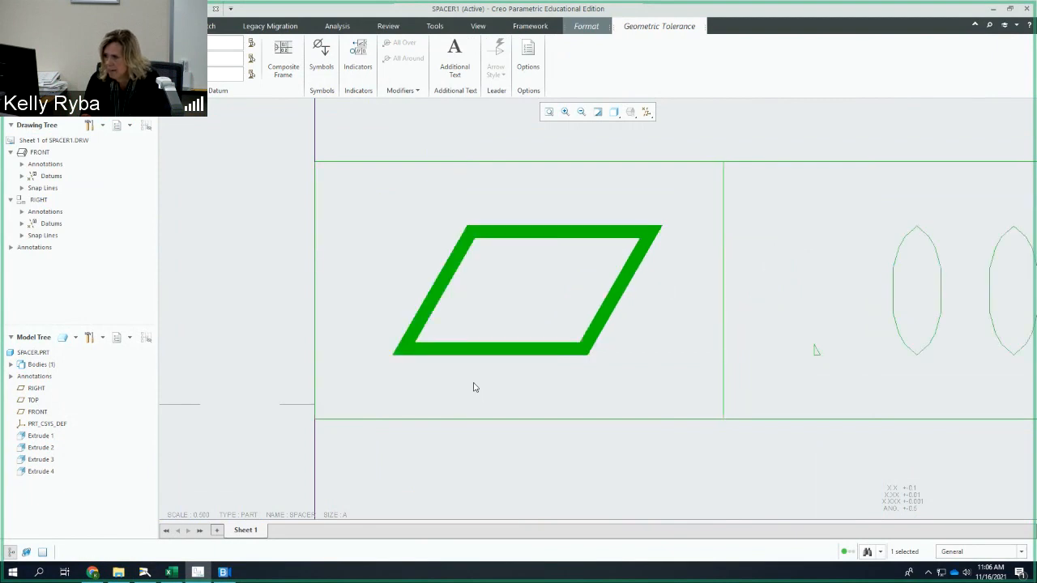
scroll(474, 387, up, 2)
scroll(474, 387, down, 5)
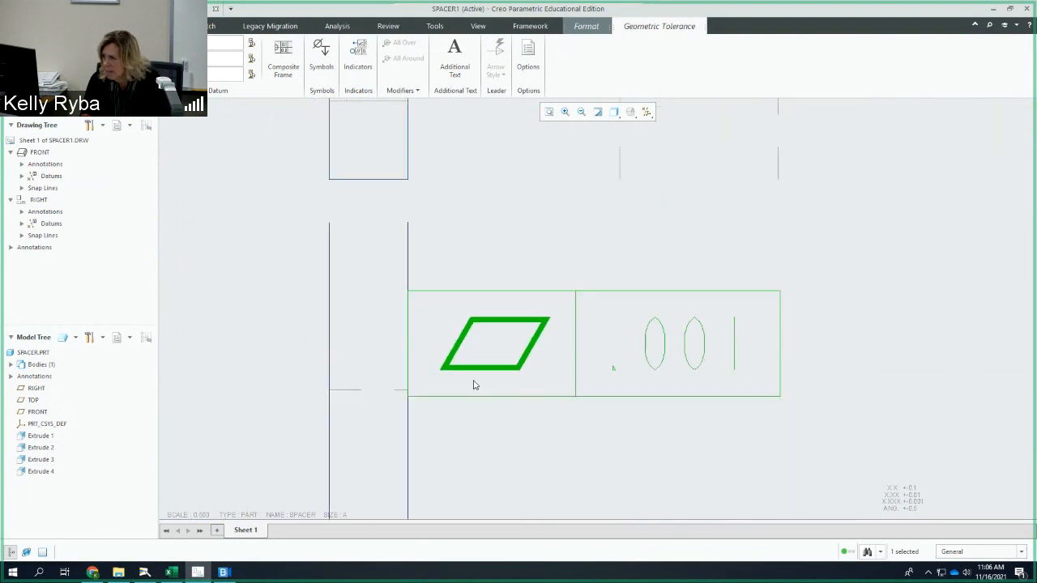
scroll(526, 381, down, 1)
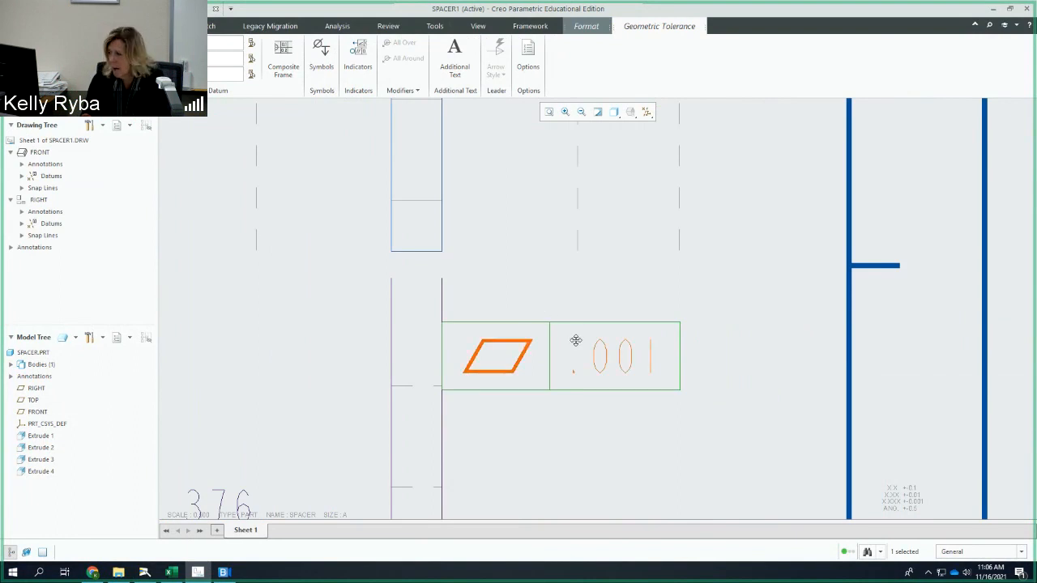
Attach datum feature symbol A to the underside of the .001 flatness frame, with its box below the frame
click(601, 285)
scroll(519, 369, up, 1)
scroll(520, 368, down, 3)
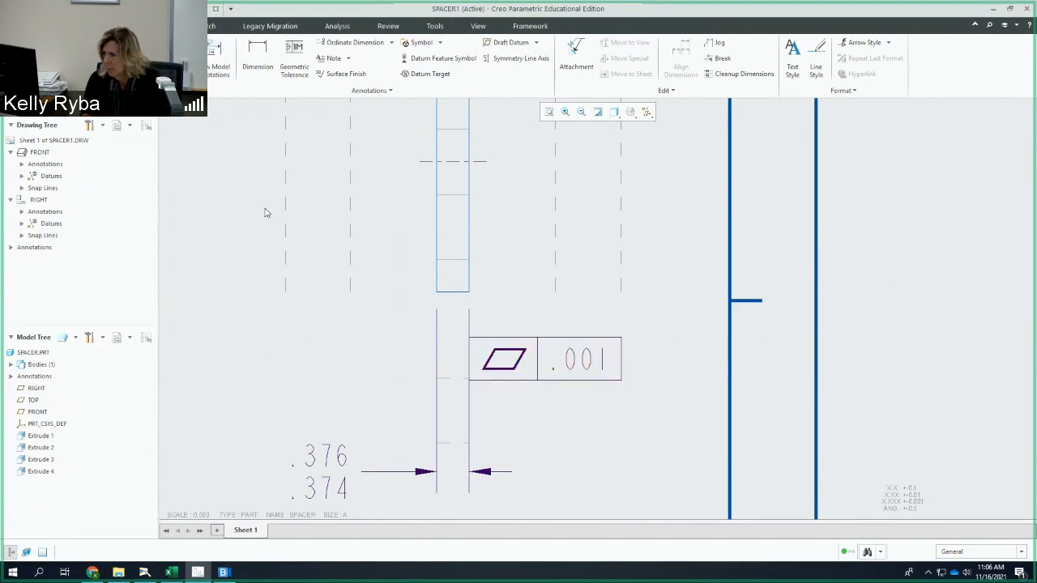
click(418, 64)
click(554, 364)
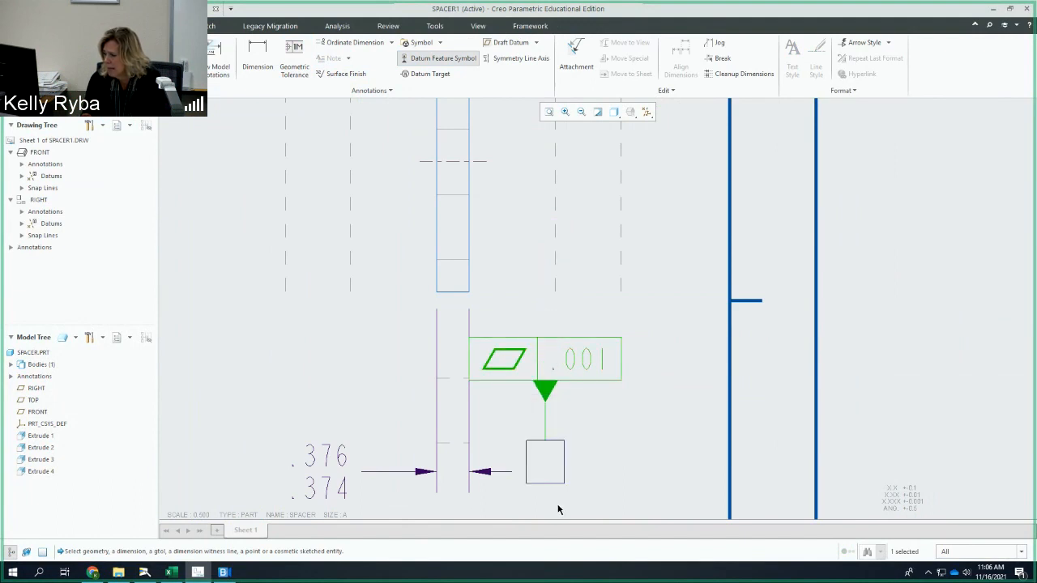
scroll(585, 461, up, 2)
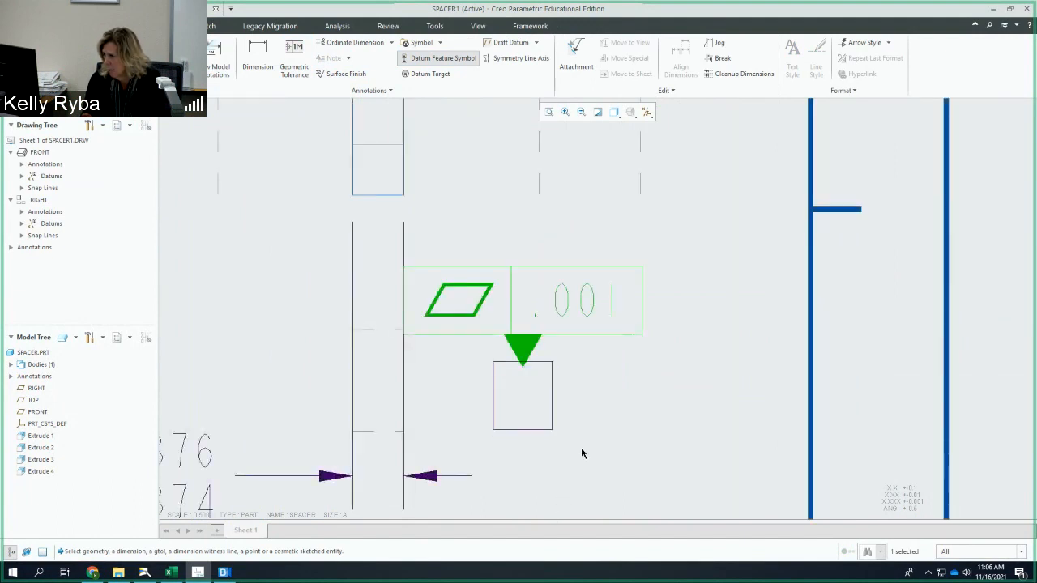
scroll(581, 453, down, 3)
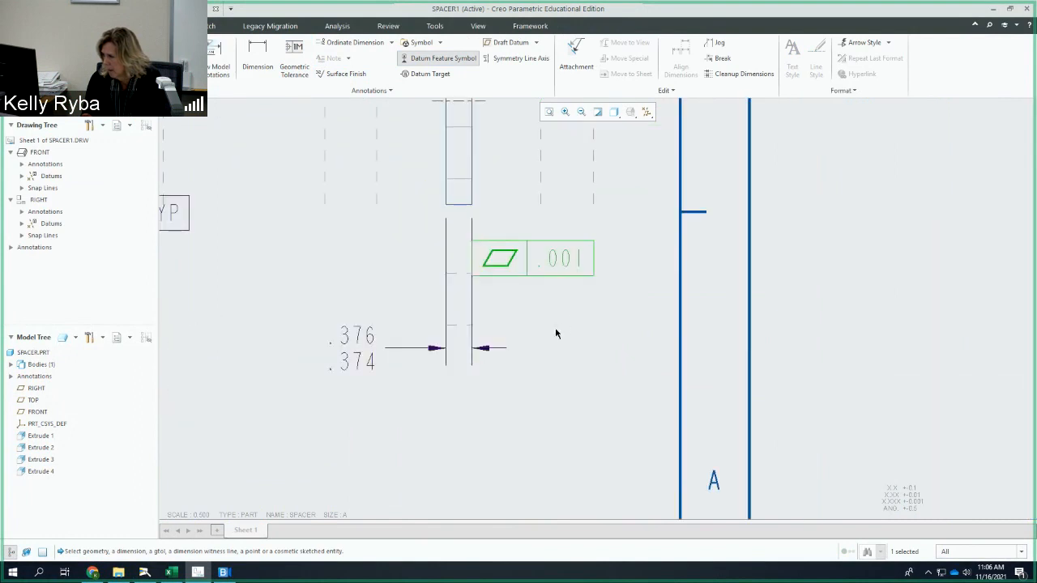
scroll(555, 327, down, 2)
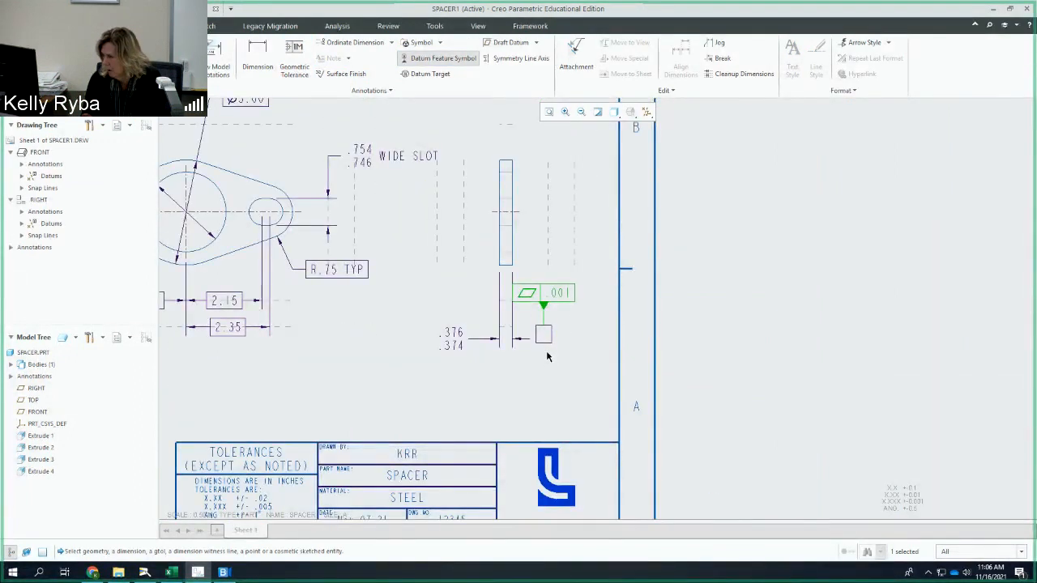
click(547, 356)
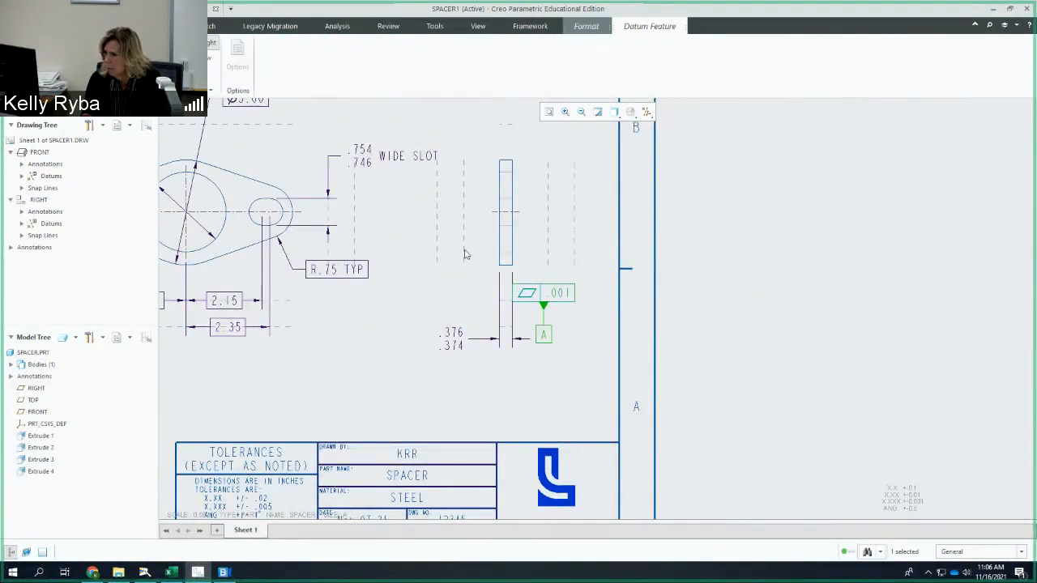
click(567, 358)
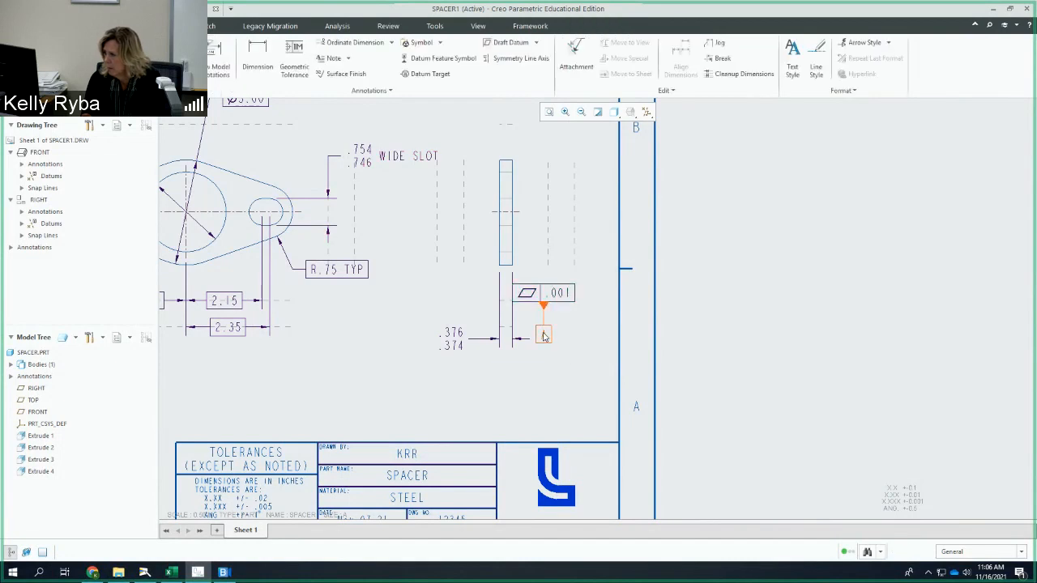
Slide datum symbol A along the flatness frame so it sits beneath the .001 tolerance value
drag(543, 336, 555, 332)
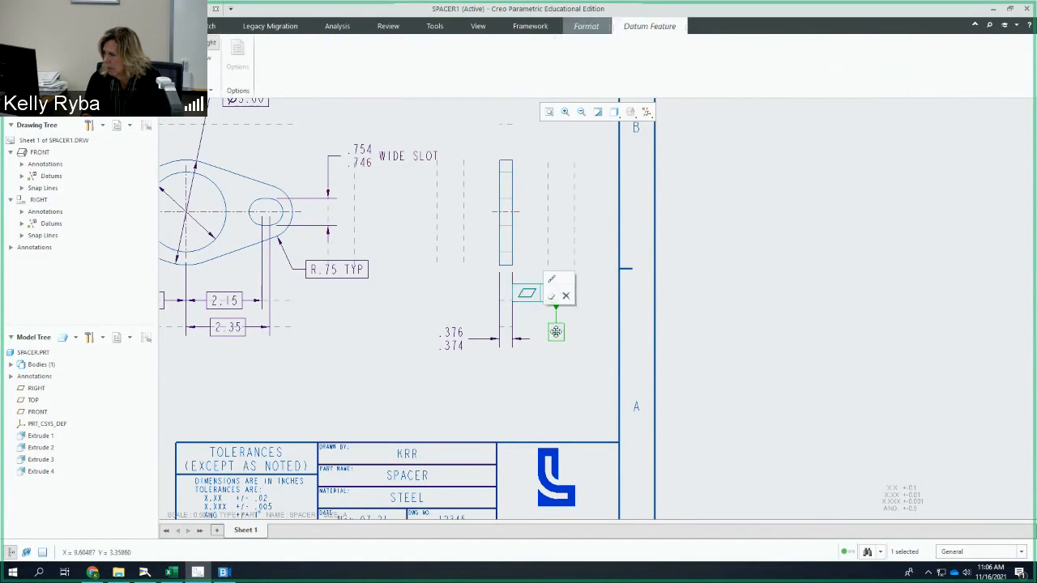
click(563, 362)
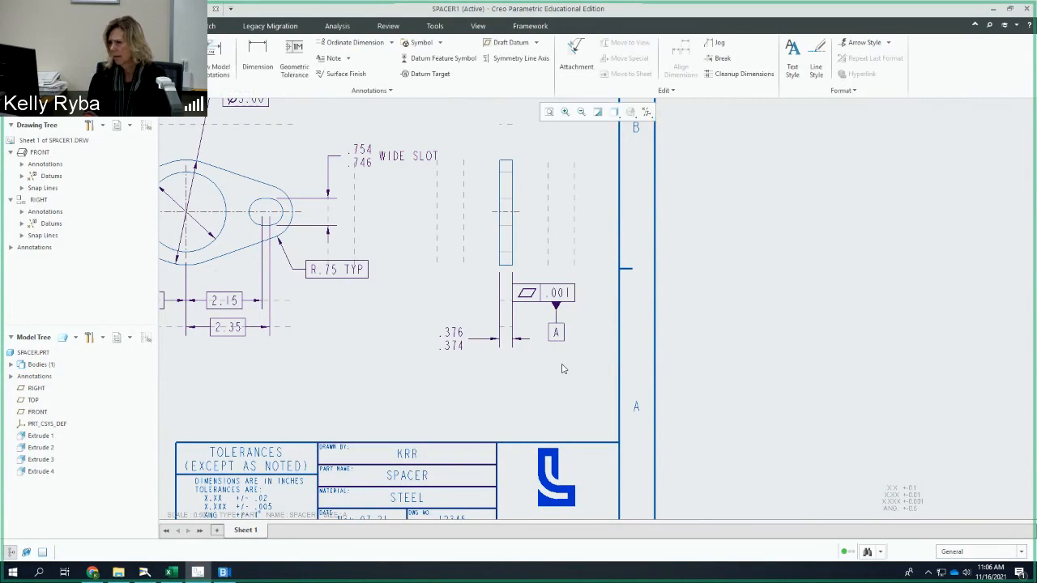
scroll(536, 284, up, 3)
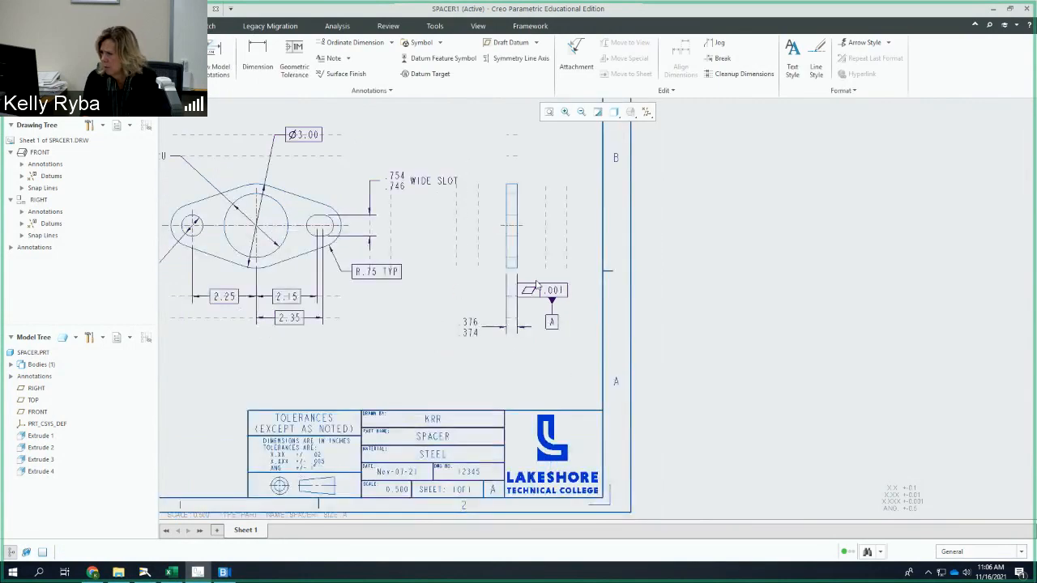
scroll(523, 305, down, 5)
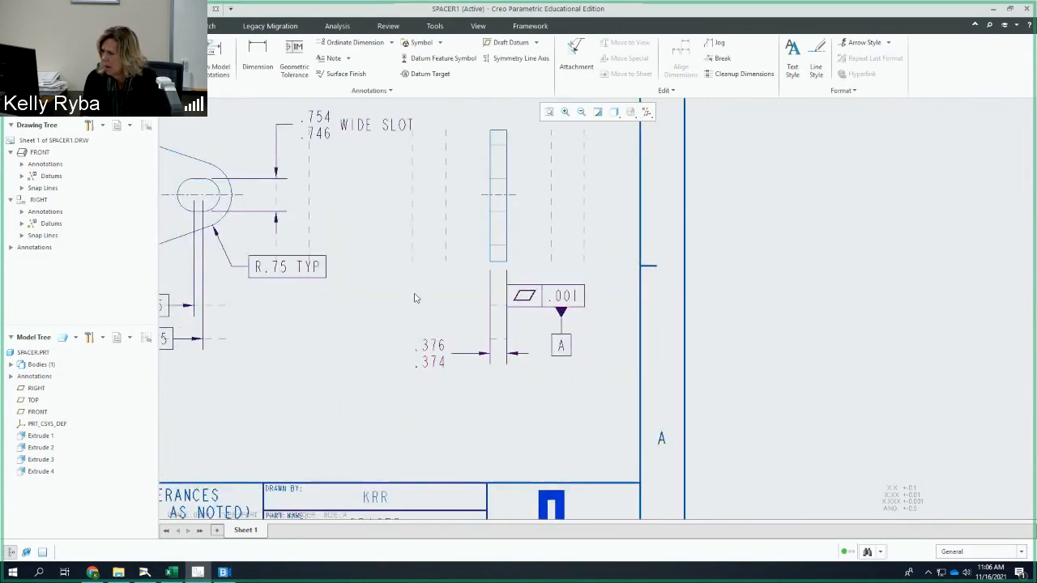
Place a Parallelism tolerance of .001 referencing datum A on the opposite side of the thickness dimension from the flatness frame
click(209, 60)
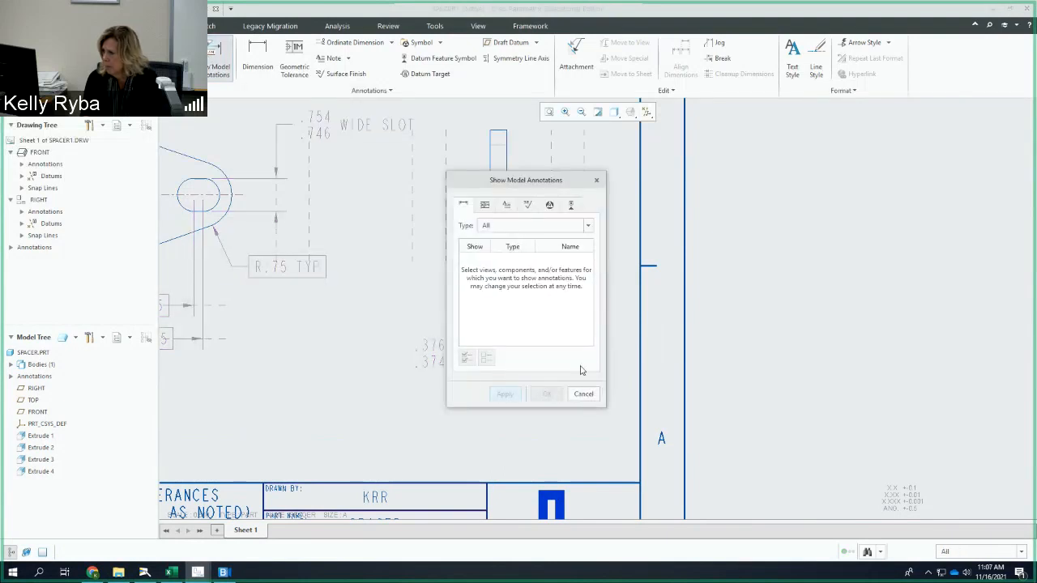
click(582, 394)
click(294, 60)
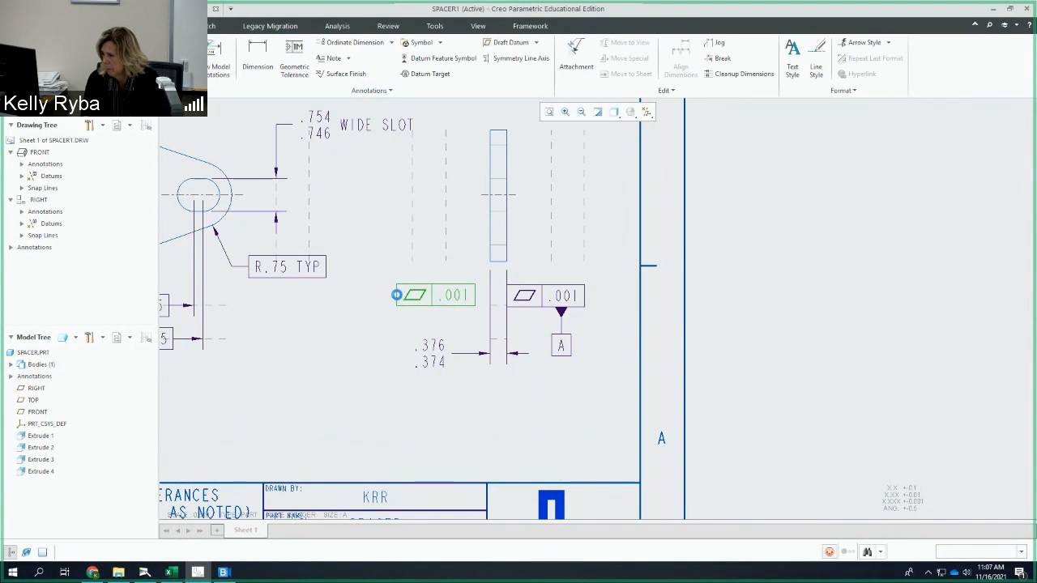
click(396, 299)
click(29, 67)
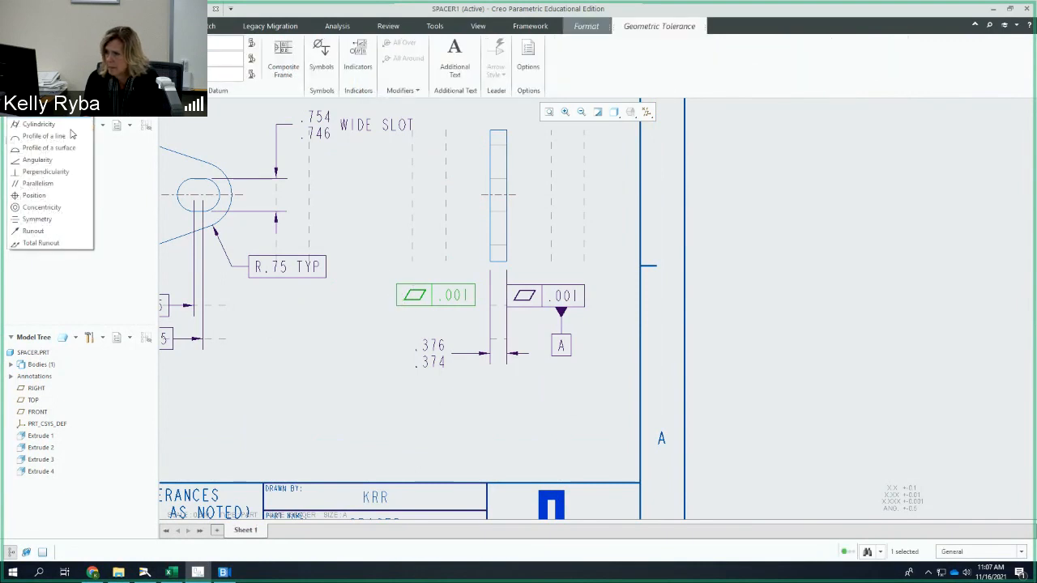
click(49, 183)
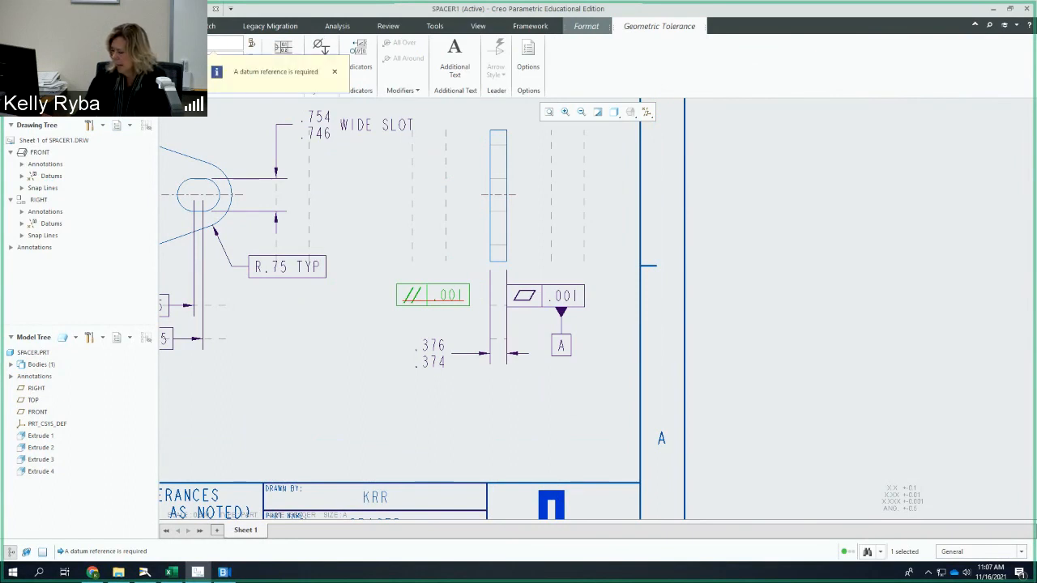
click(335, 71)
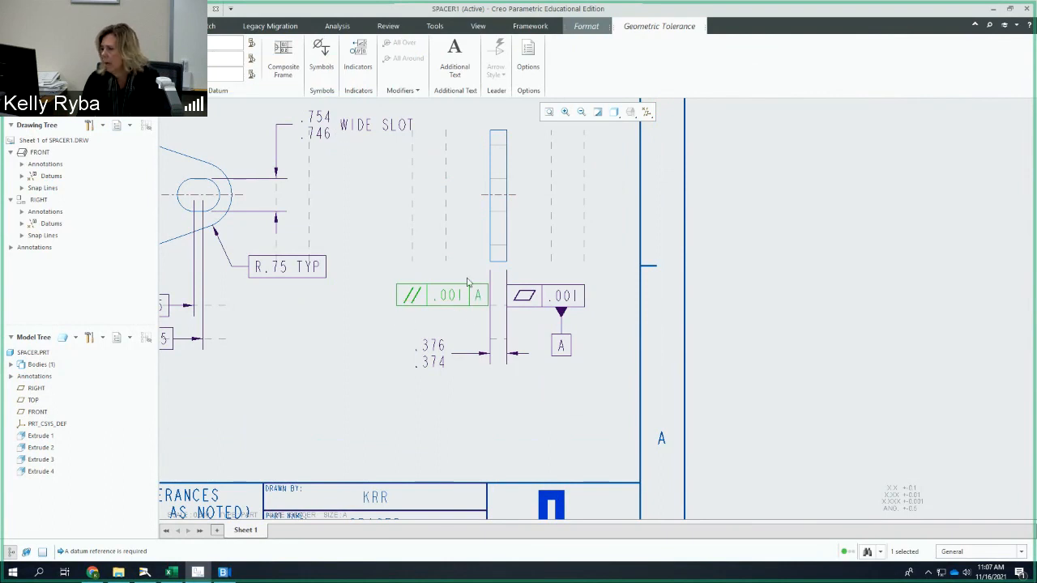
Move the parallelism frame so its edge touches the nearest extension line of the thickness dimension
scroll(478, 290, up, 3)
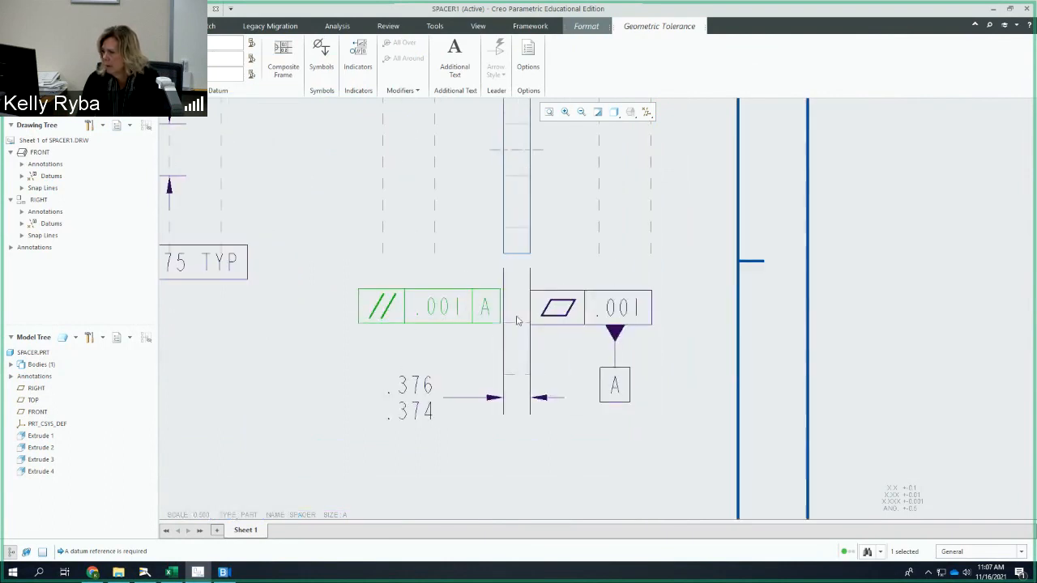
middle_click(423, 304)
scroll(482, 324, up, 3)
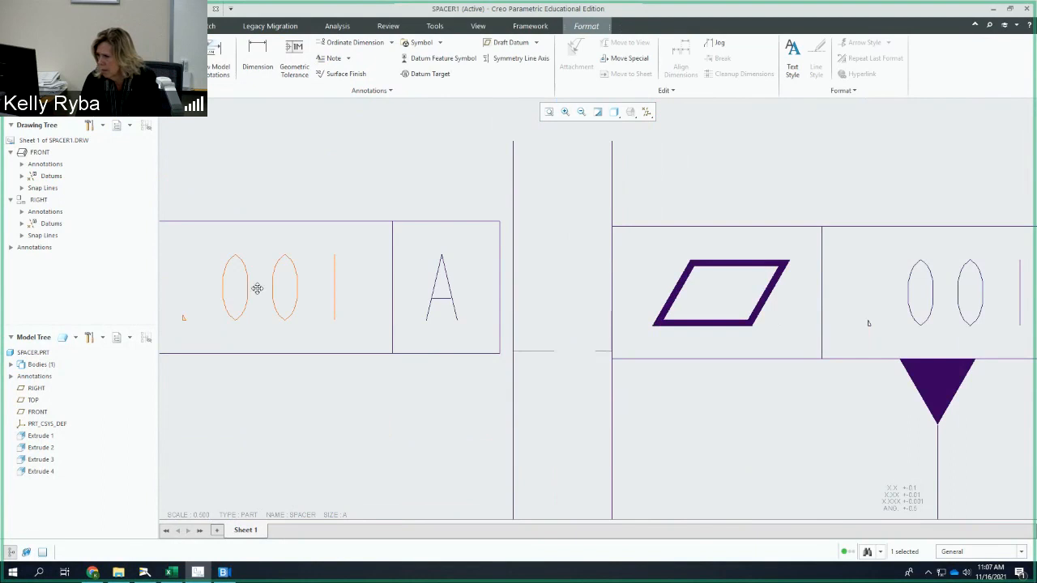
click(264, 289)
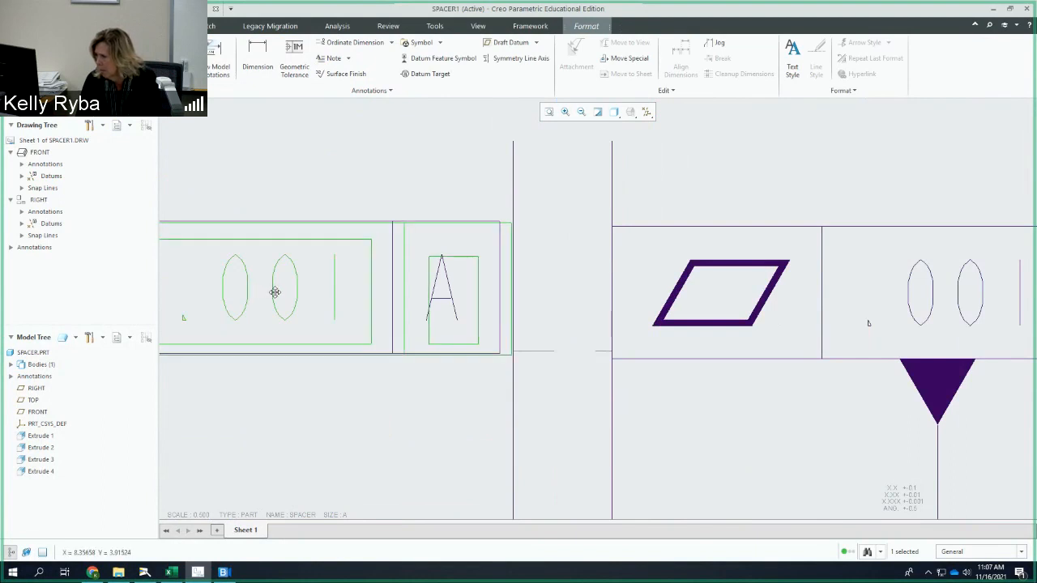
drag(274, 291, 277, 294)
scroll(290, 296, down, 3)
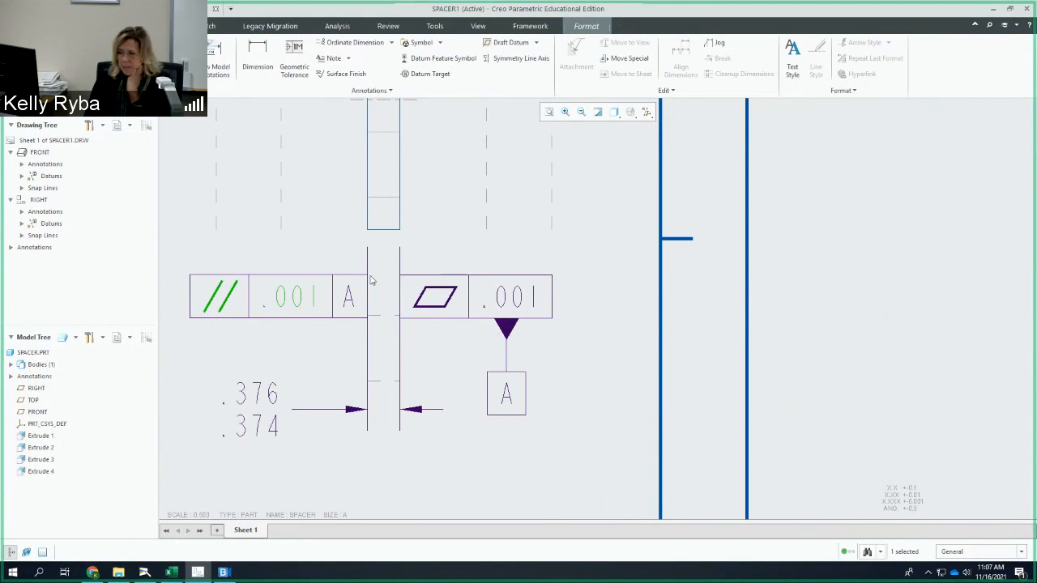
scroll(457, 340, up, 2)
scroll(457, 340, down, 3)
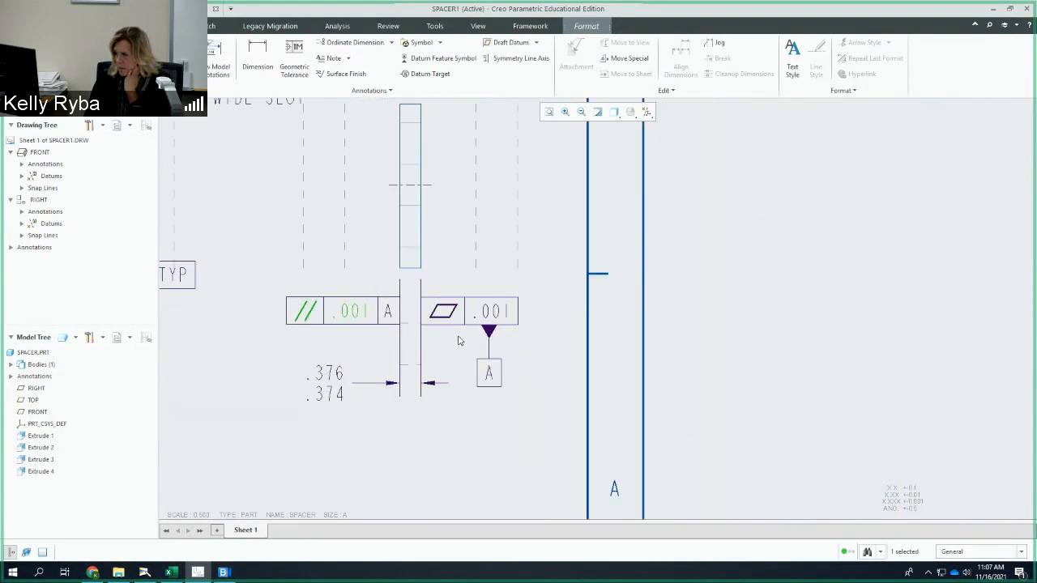
scroll(458, 341, down, 2)
middle_drag(451, 339, 517, 337)
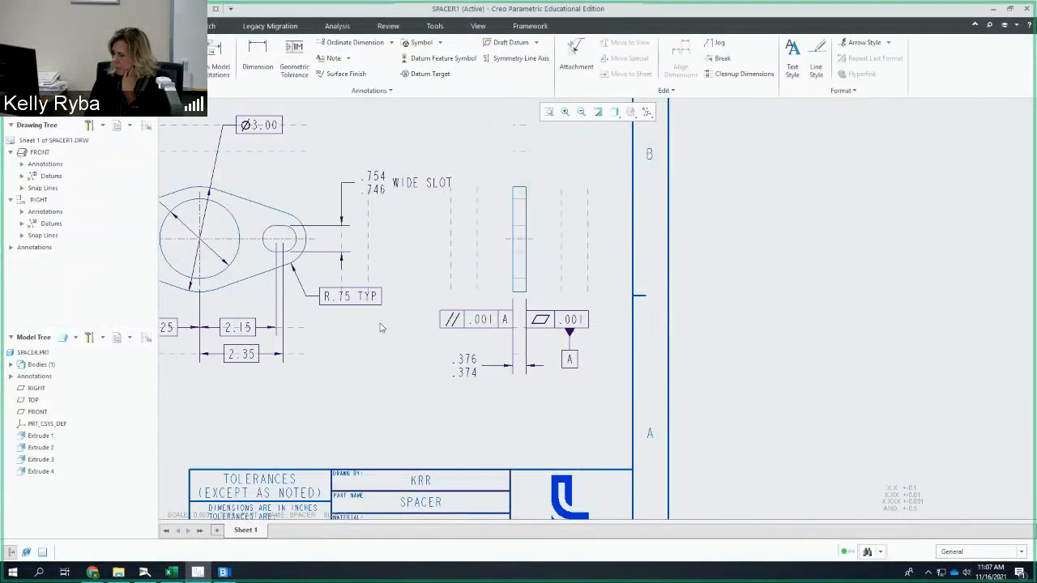
Save the drawing as SPACER1.DRW in the Creo1 folder
click(18, 26)
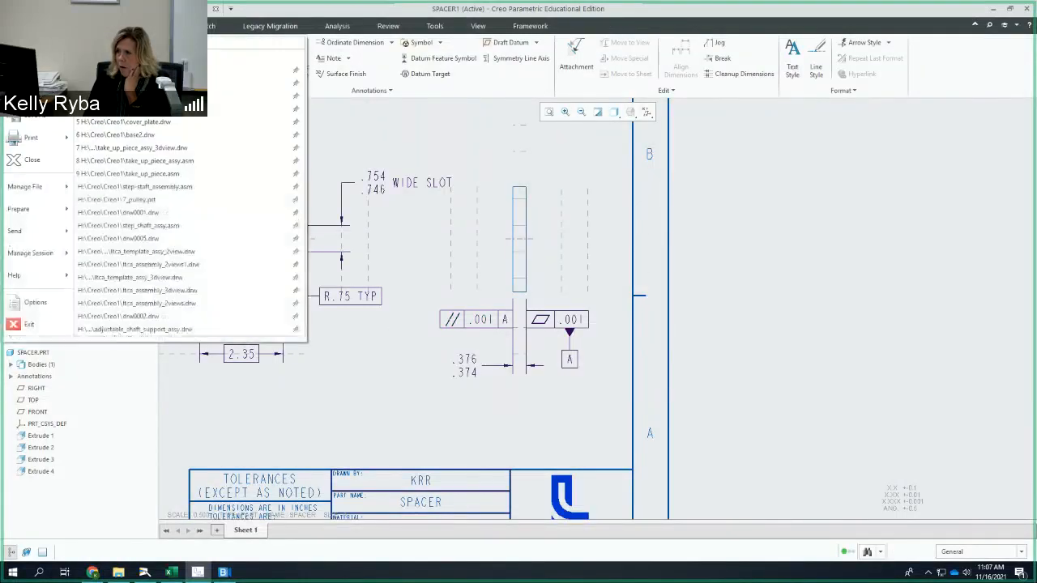
click(28, 91)
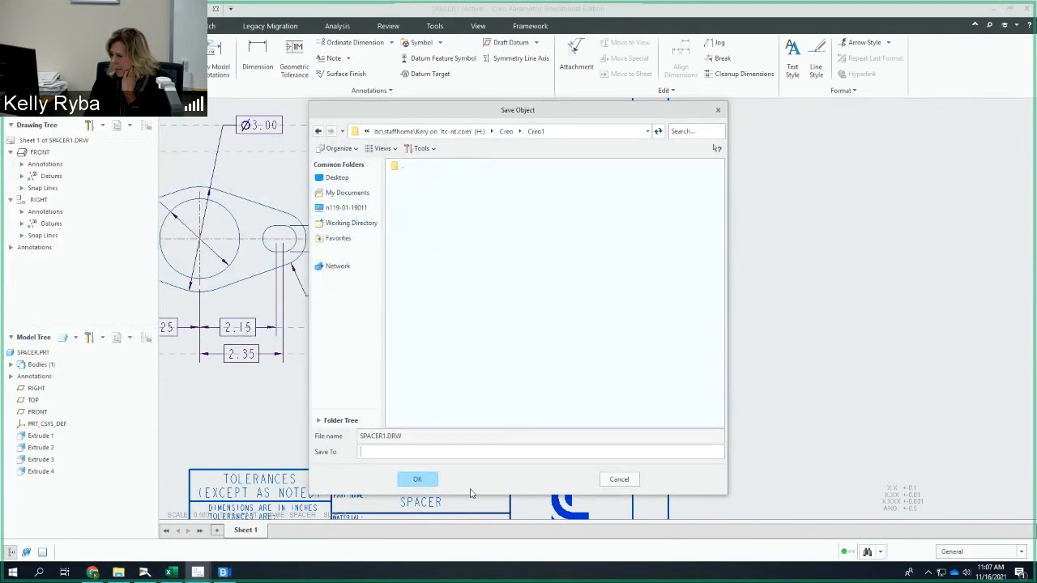
click(416, 480)
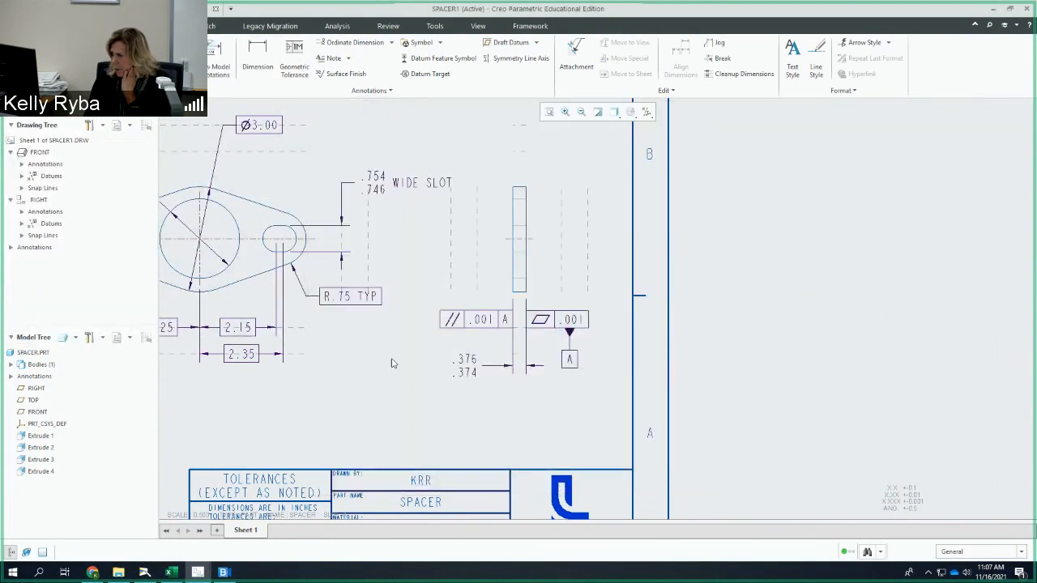
Place a geometric tolerance referencing datum A below the .754/.746 THRU hole callout and make it a Perpendicularity tolerance
scroll(356, 368, up, 2)
scroll(454, 385, down, 2)
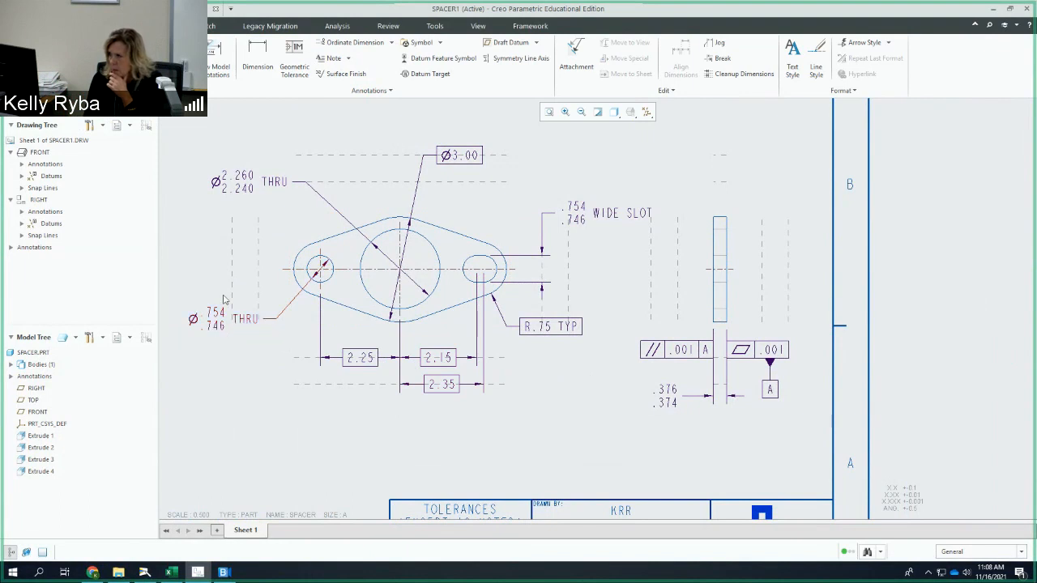
mouse_move(242, 350)
middle_down()
mouse_move(331, 350)
mouse_move(323, 340)
middle_up()
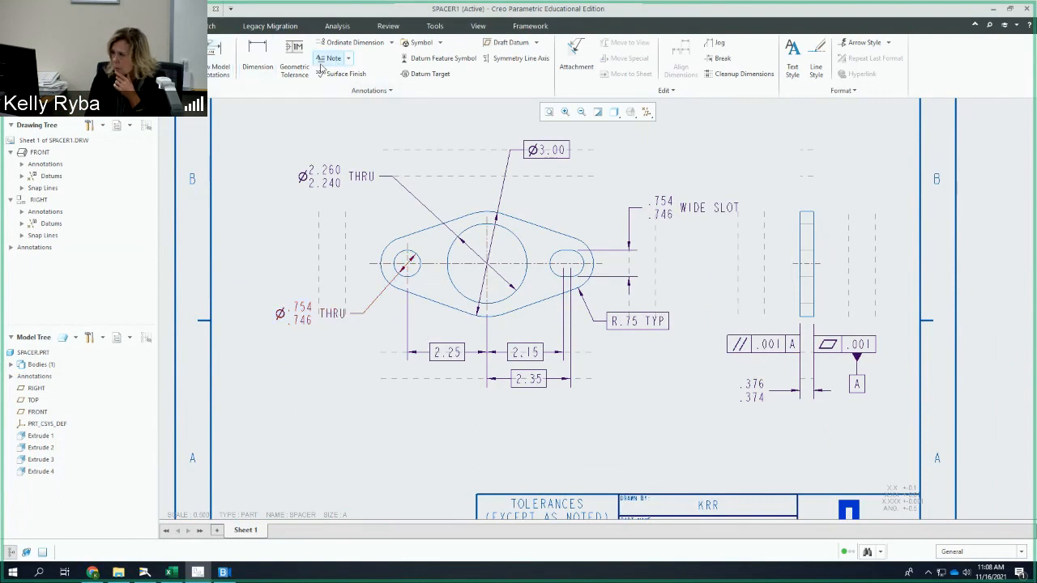
click(294, 64)
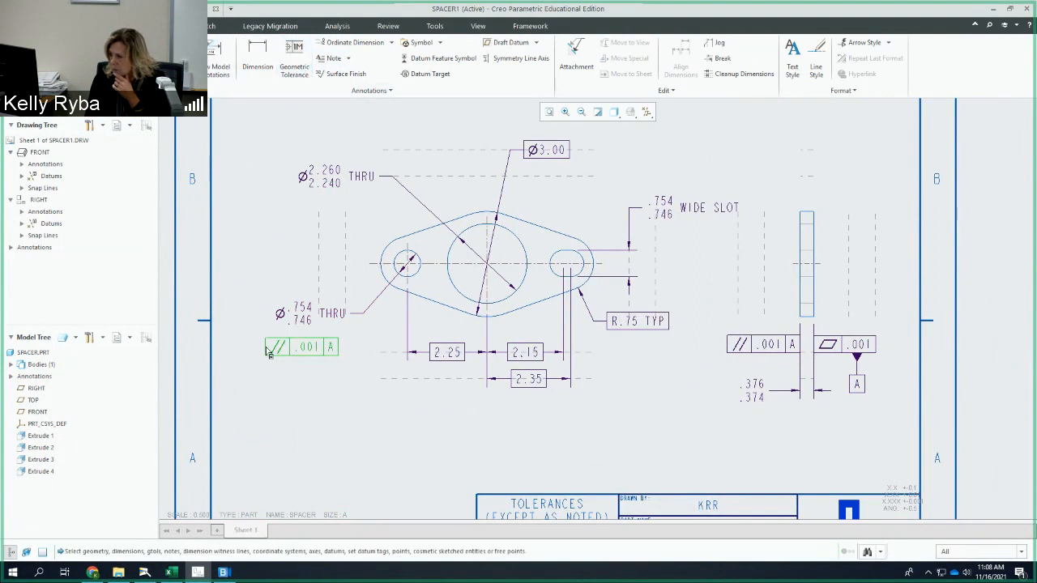
click(264, 346)
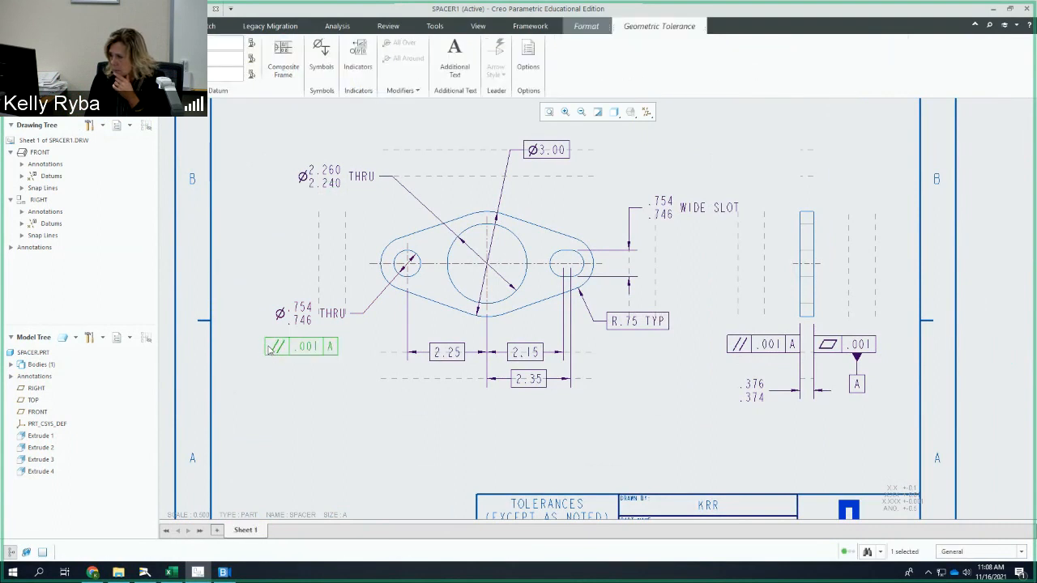
click(33, 61)
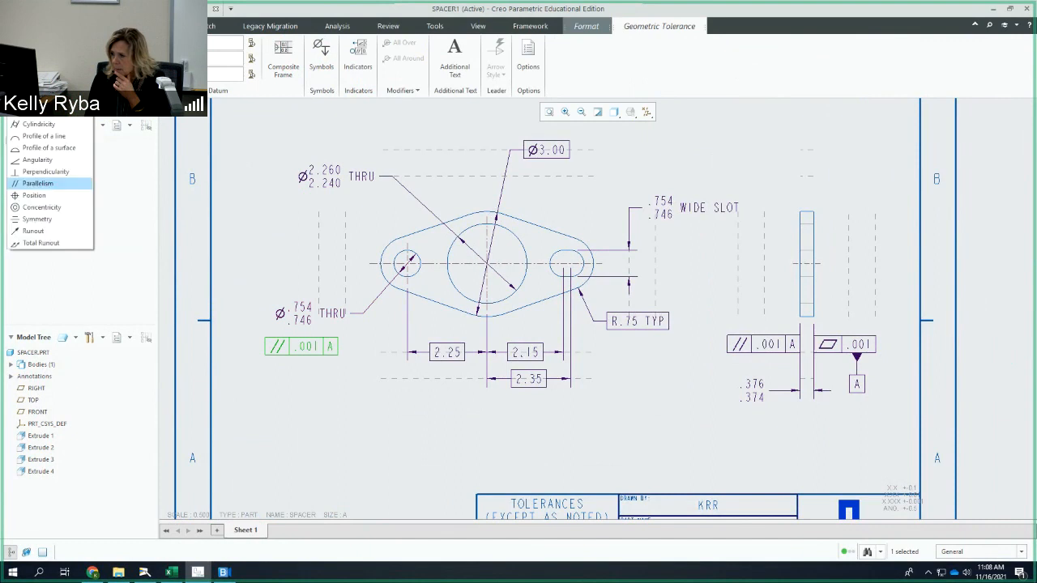
click(51, 177)
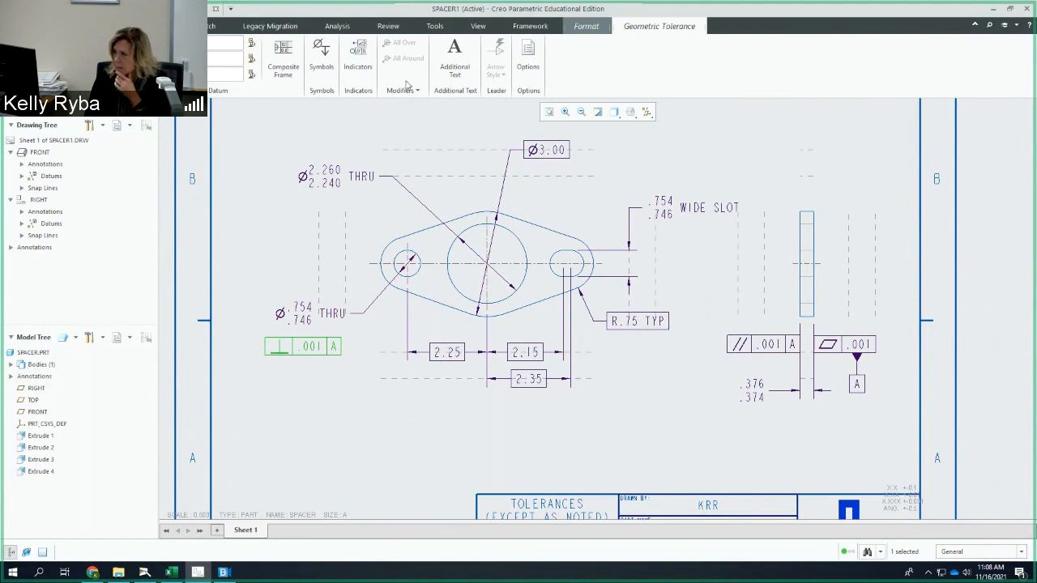
Set the perpendicularity tolerance value to .000 with a preceding diameter symbol and a trailing circled M (maximum material condition) modifier
click(317, 74)
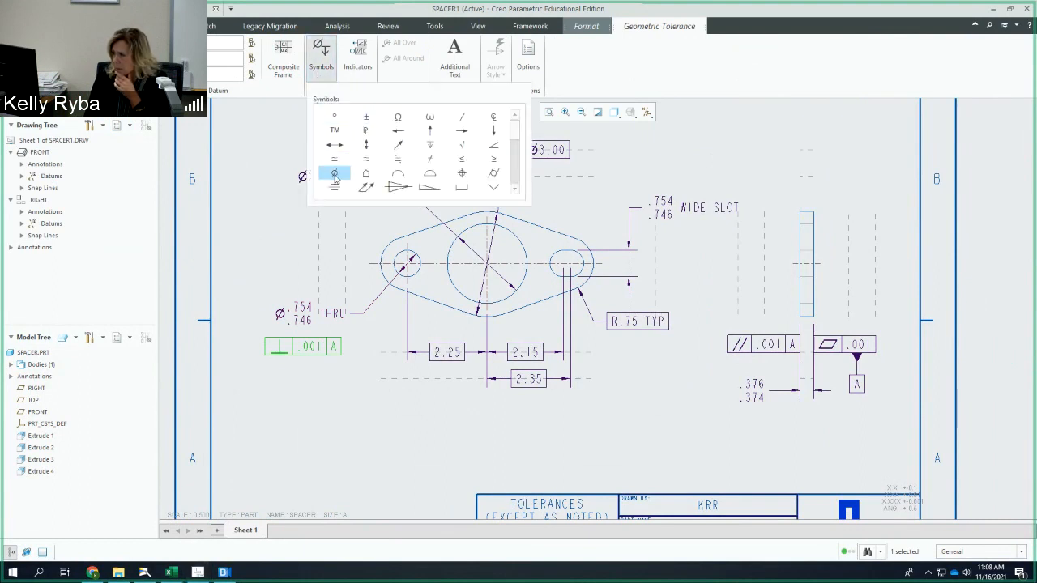
click(335, 174)
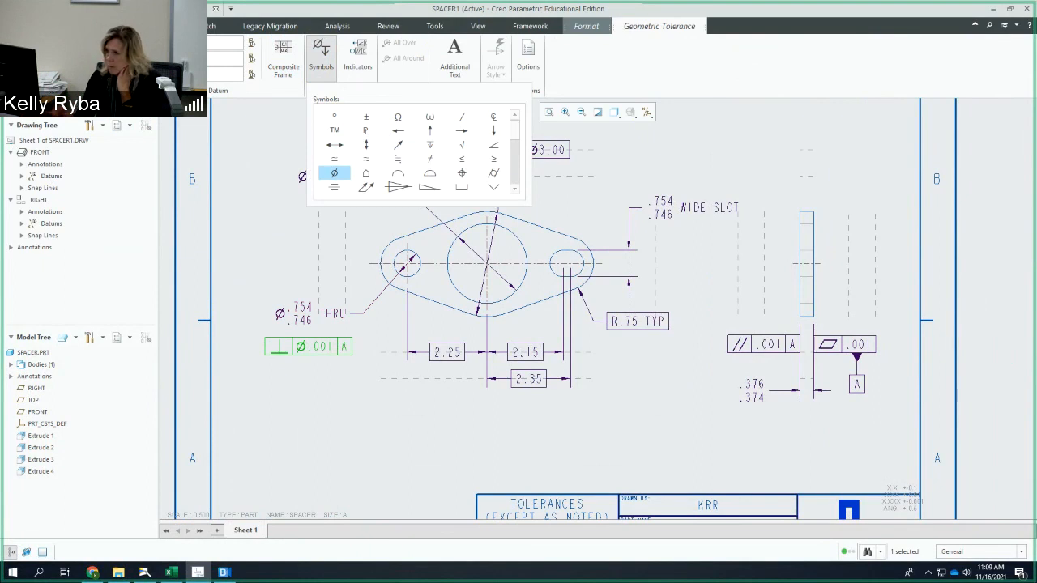
click(515, 189)
click(515, 189)
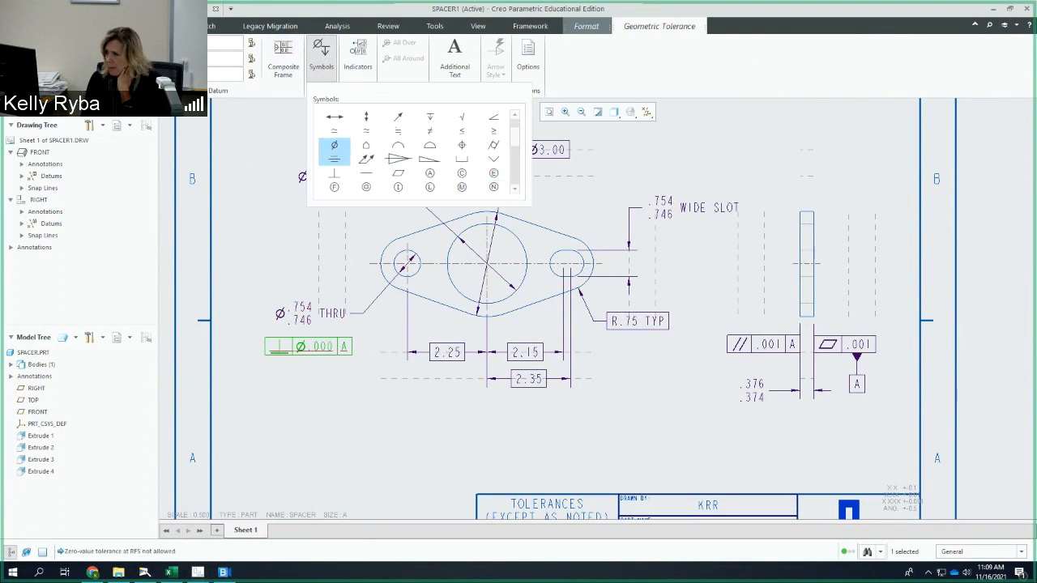
click(461, 187)
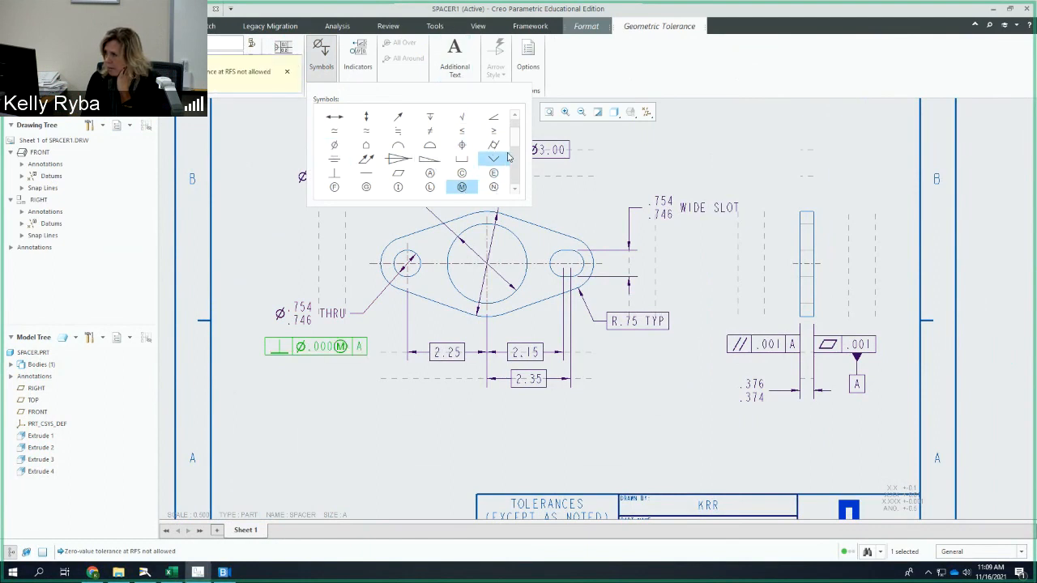
Move the perpendicularity frame up and slightly left so it sits closer beneath the .754/.746 THRU hole callout
click(316, 67)
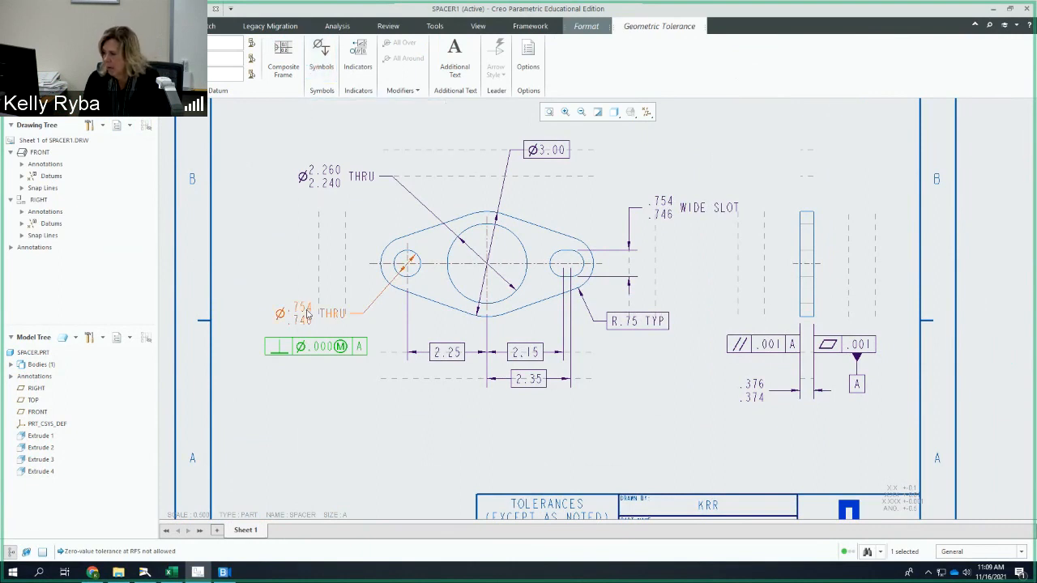
drag(316, 346, 304, 340)
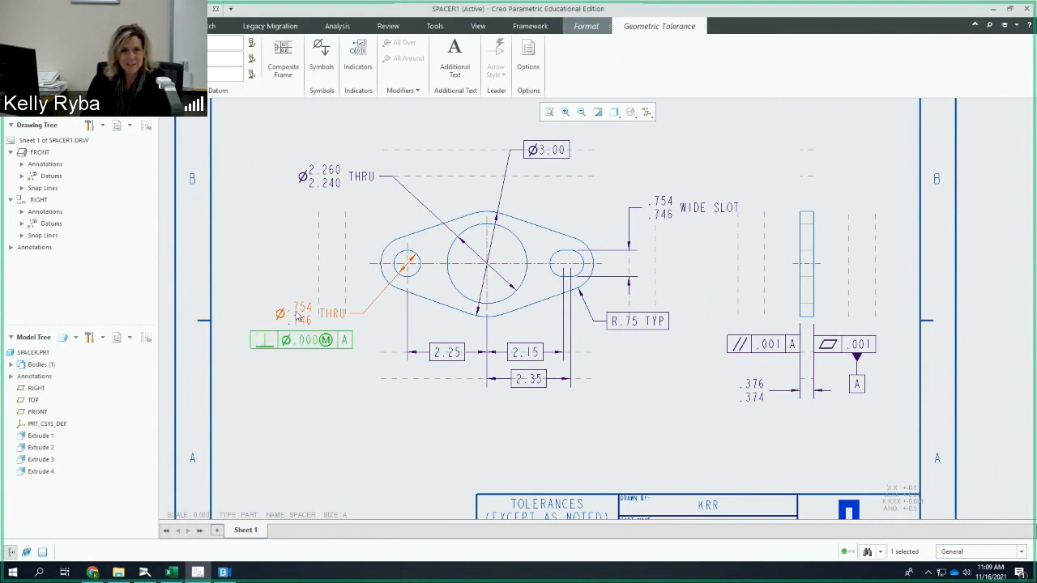
click(268, 264)
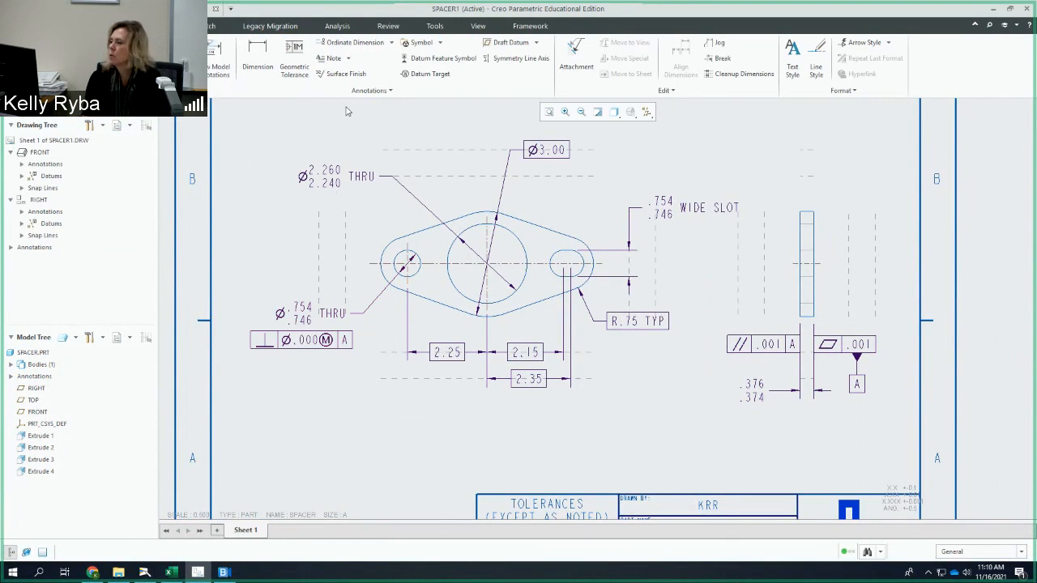
Attach datum feature symbol B to the underside of the perpendicularity frame below the .754/.746 THRU callout
click(422, 64)
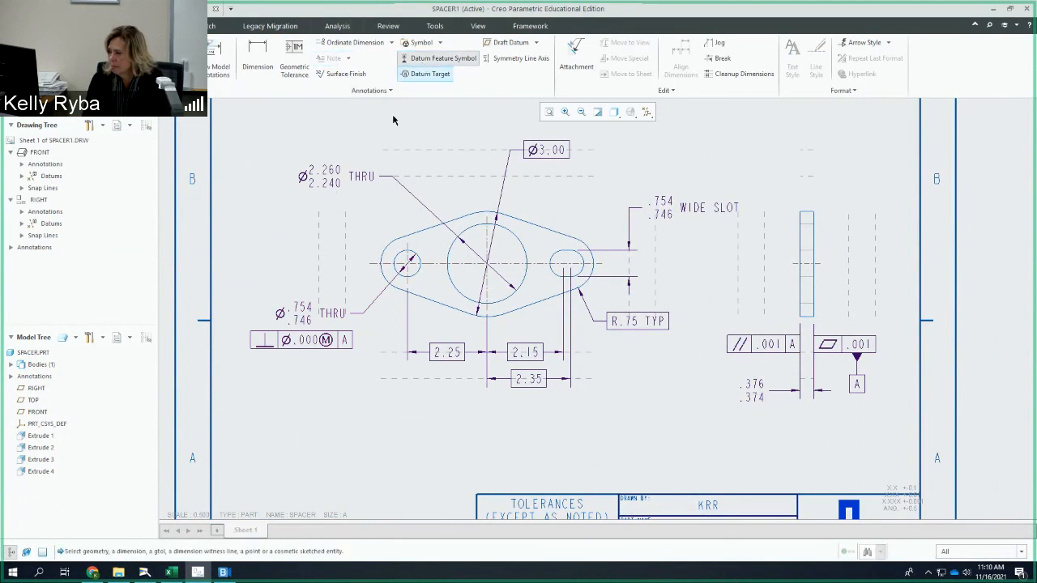
click(284, 340)
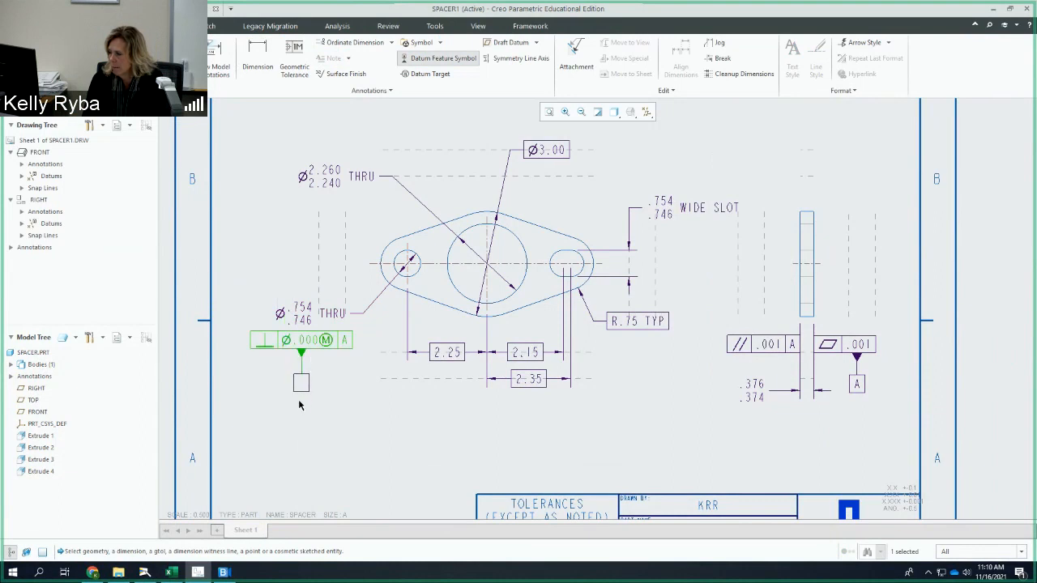
click(300, 403)
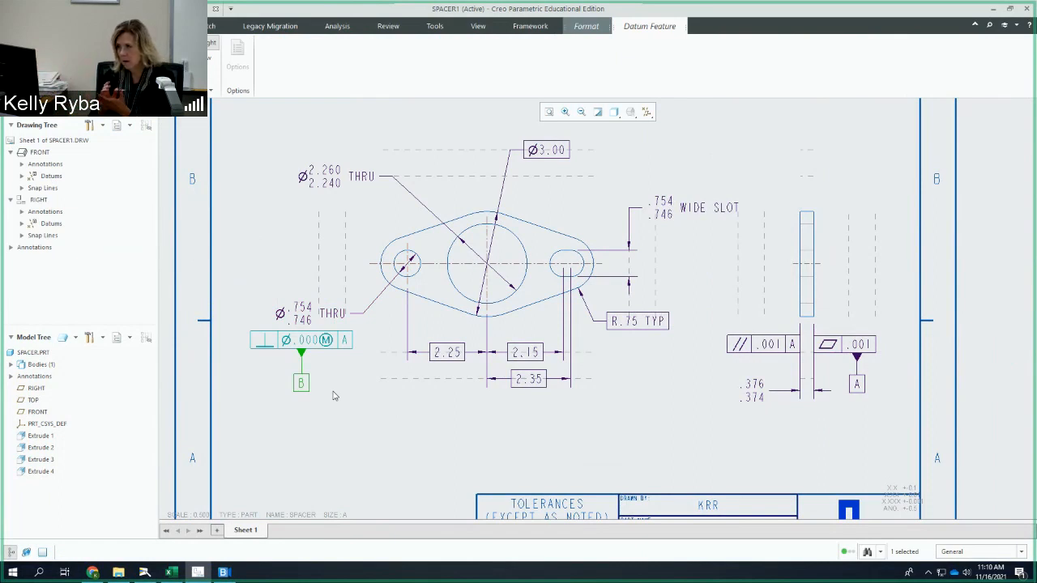
click(253, 425)
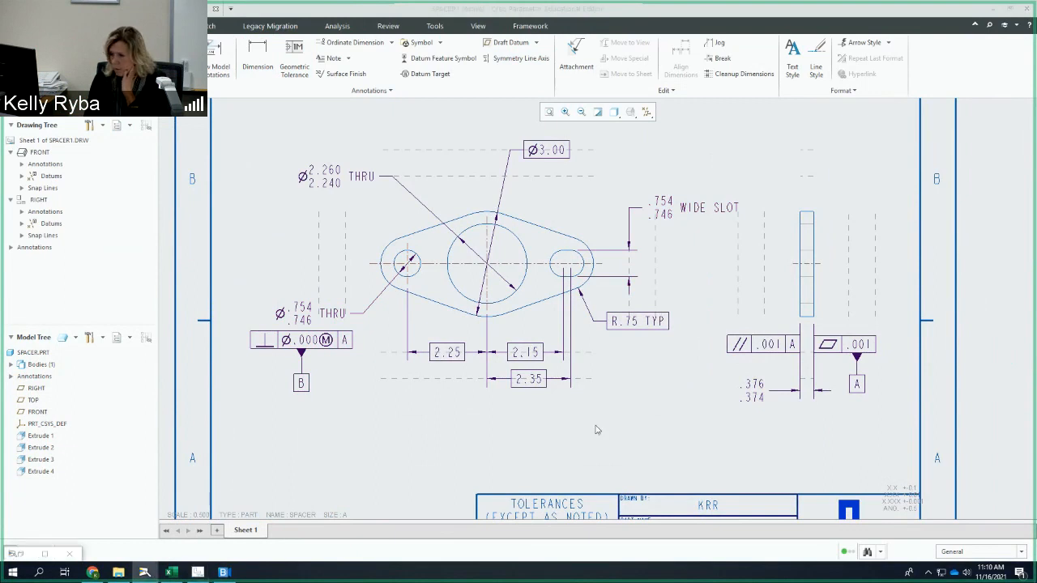
Check the printed Problem 12.3 sheet in the document camera window, and place a Position tolerance beneath the .754/.746 WIDE SLOT callout
click(44, 553)
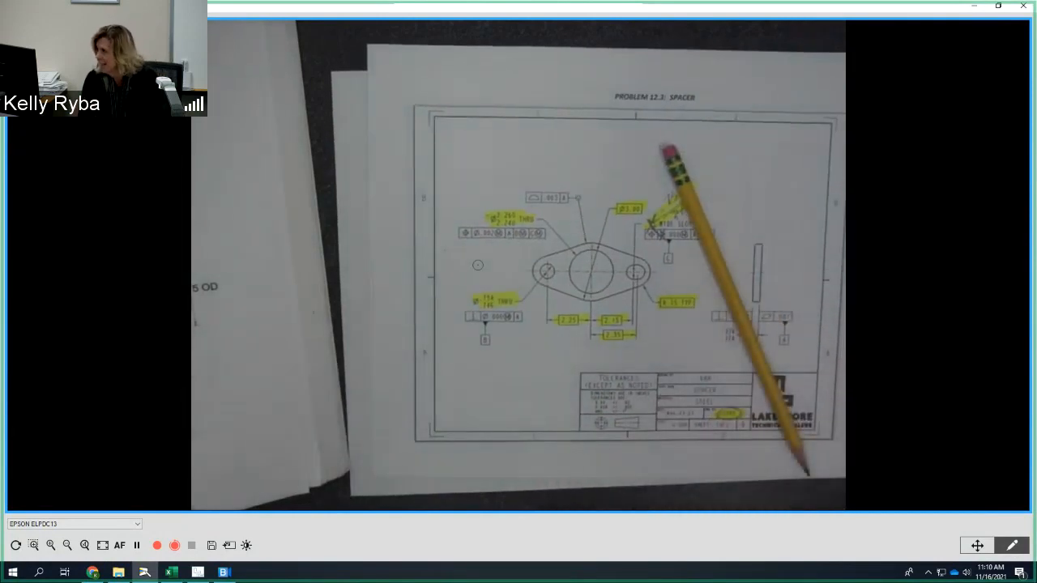
click(974, 6)
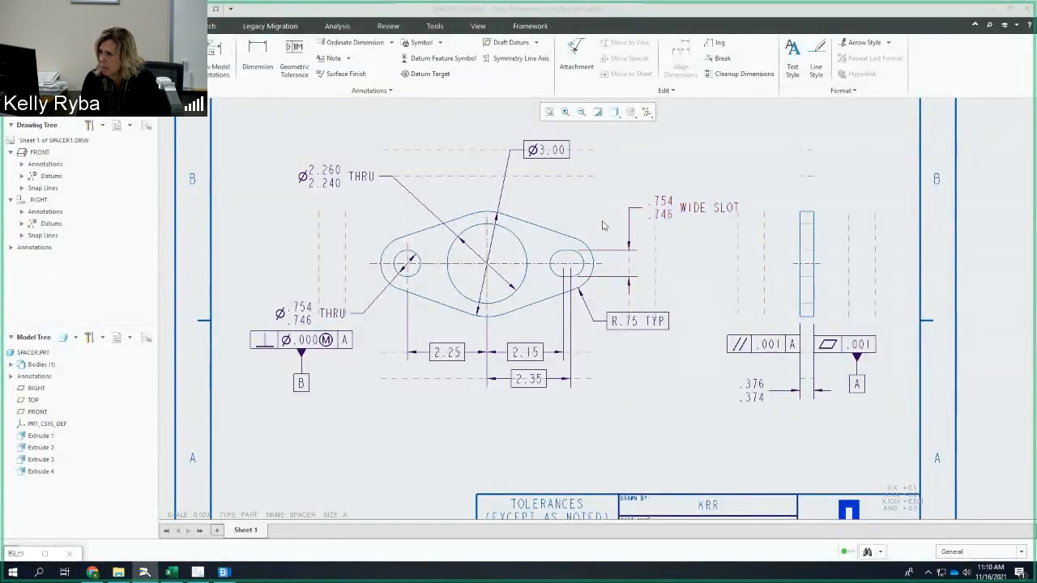
click(294, 61)
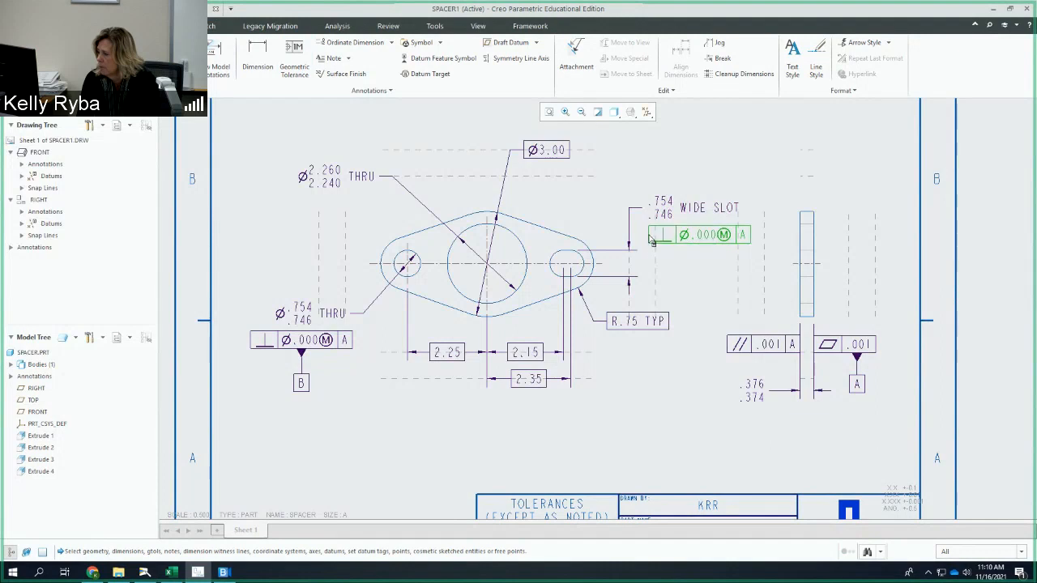
click(651, 239)
click(32, 64)
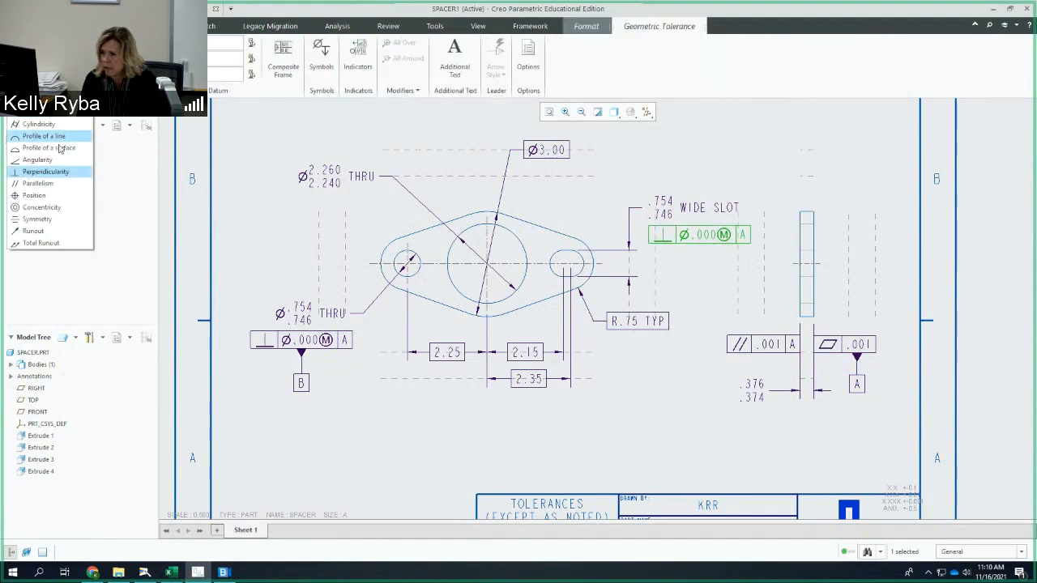
click(66, 201)
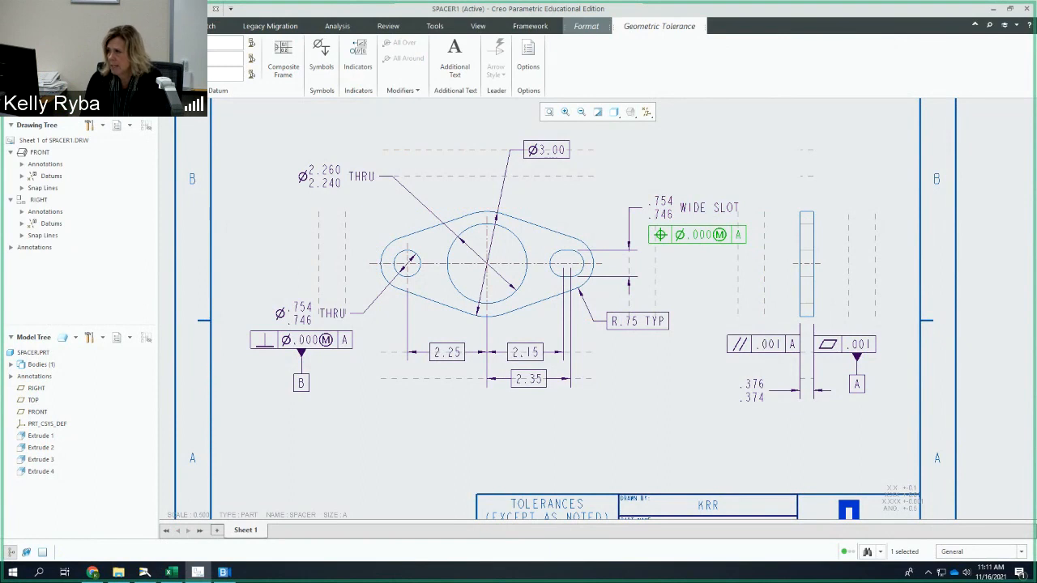
Remove the diameter symbol from the slot's position tolerance and add B with a circled M modifier as the secondary datum
key(BackSpace)
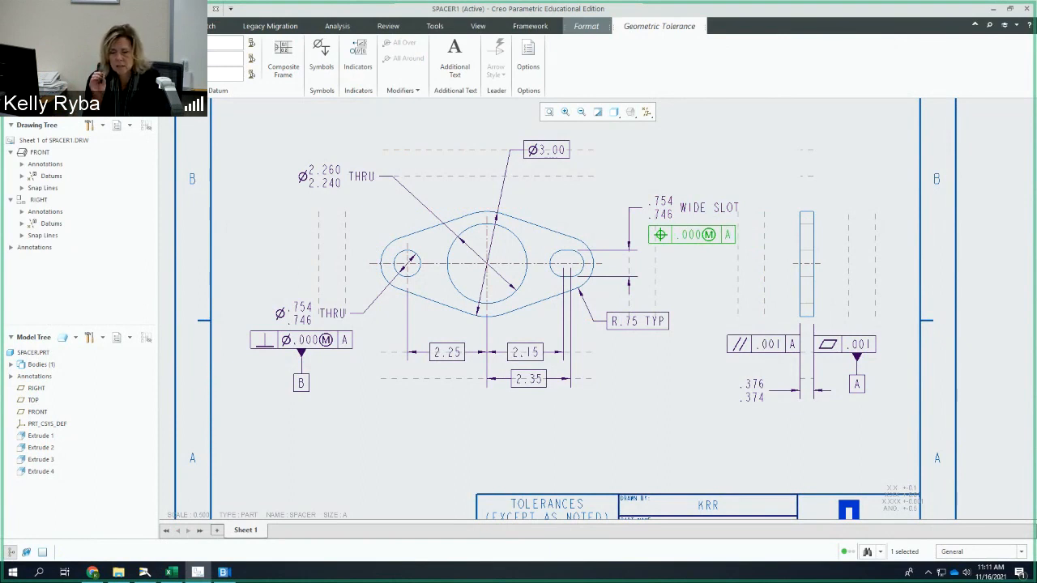
click(321, 65)
click(513, 191)
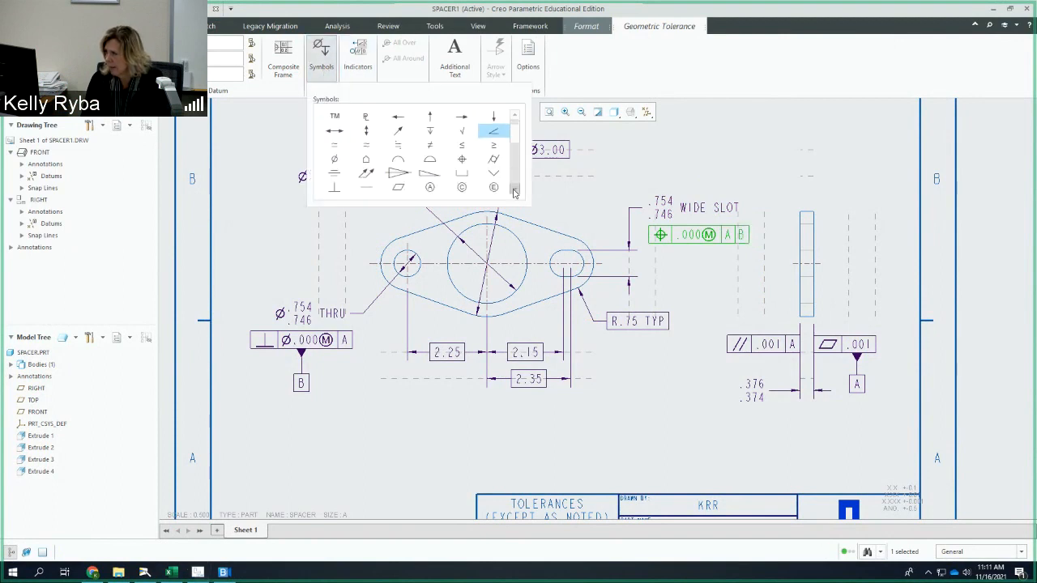
click(513, 190)
click(460, 187)
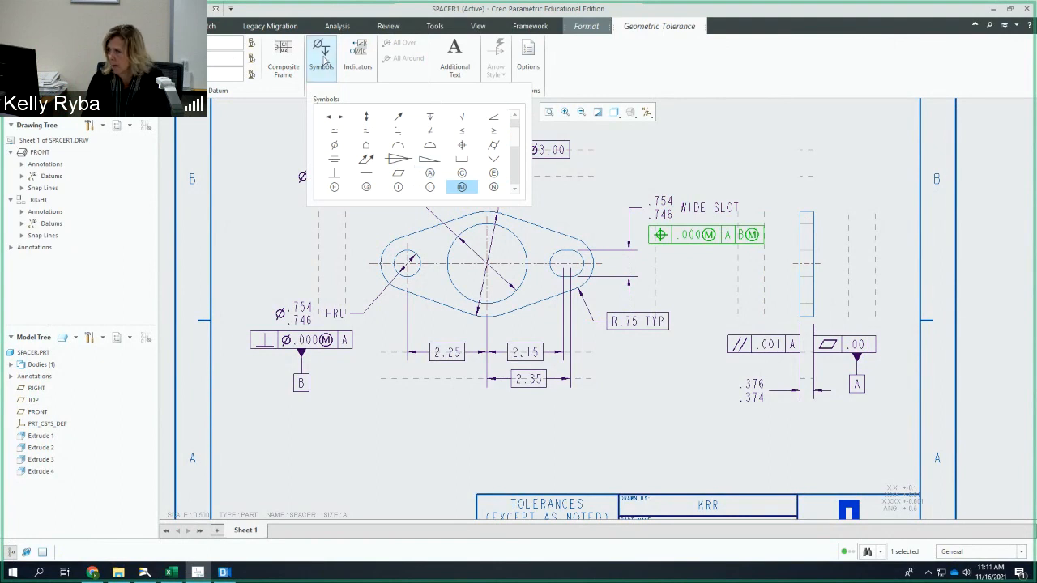
click(324, 62)
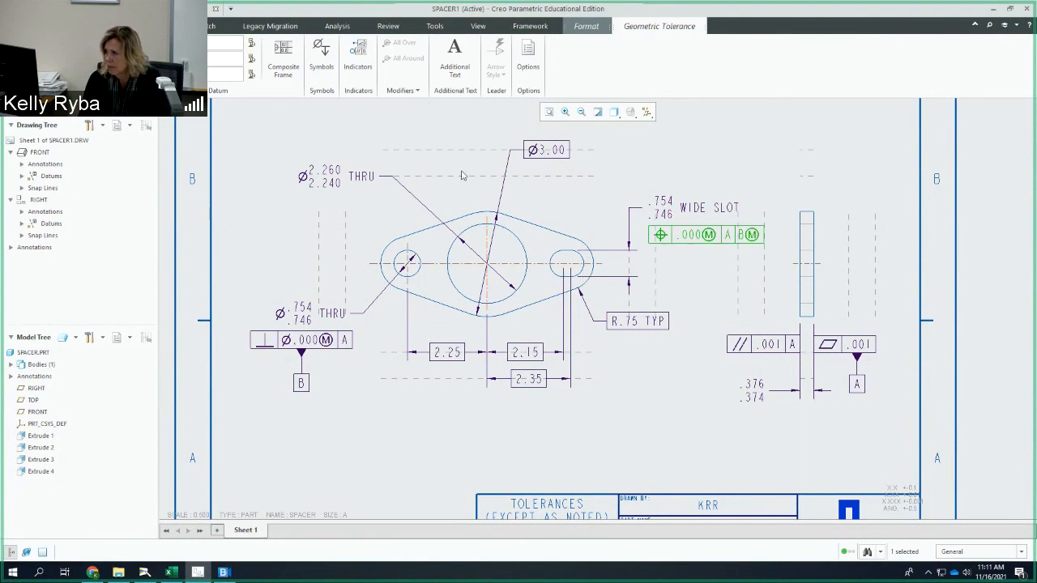
click(700, 285)
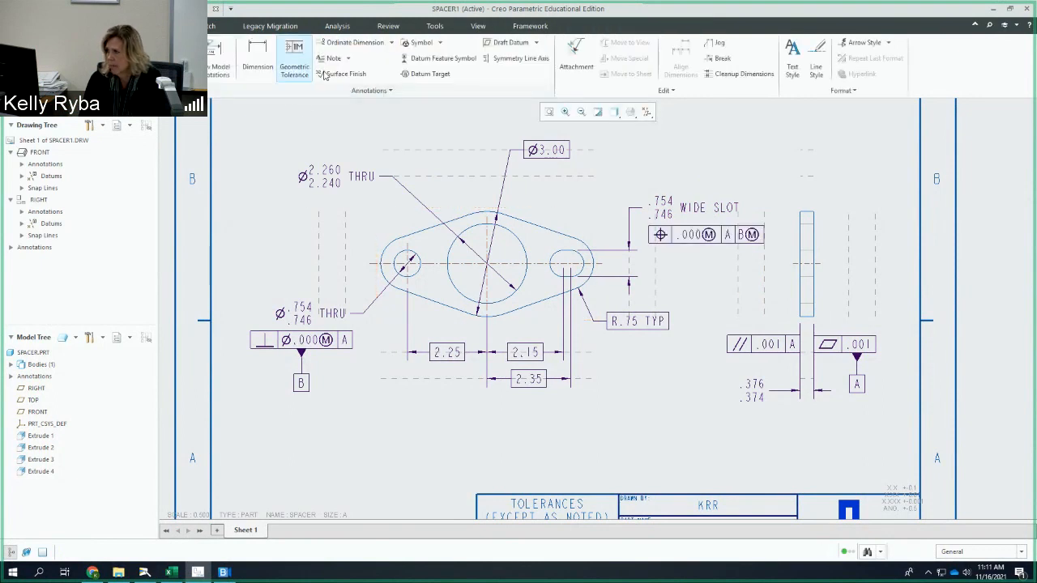
Attach datum feature symbol C to the underside of the WIDE SLOT callout's position tolerance frame
click(443, 58)
click(711, 235)
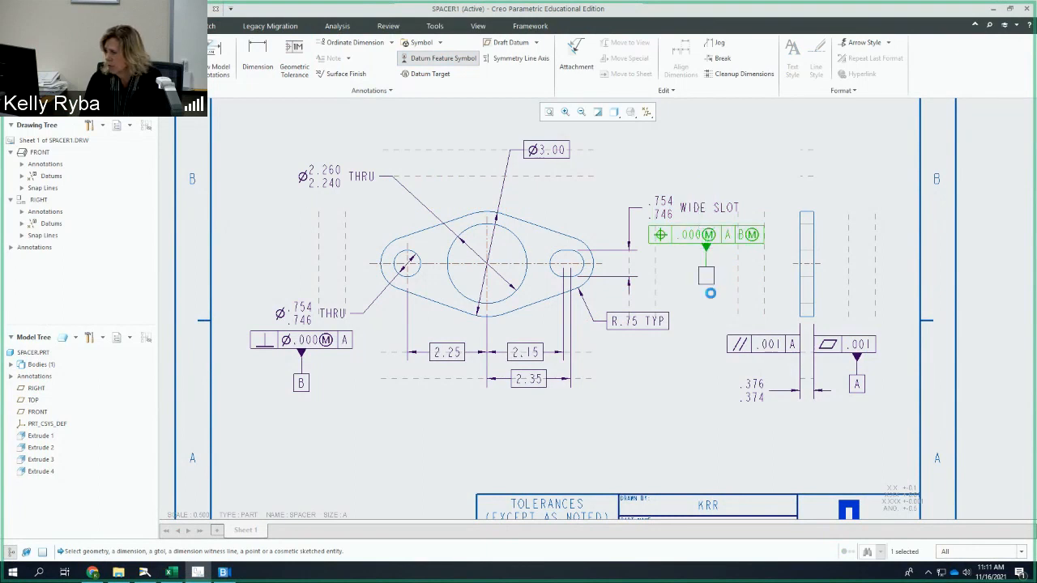
middle_click(710, 296)
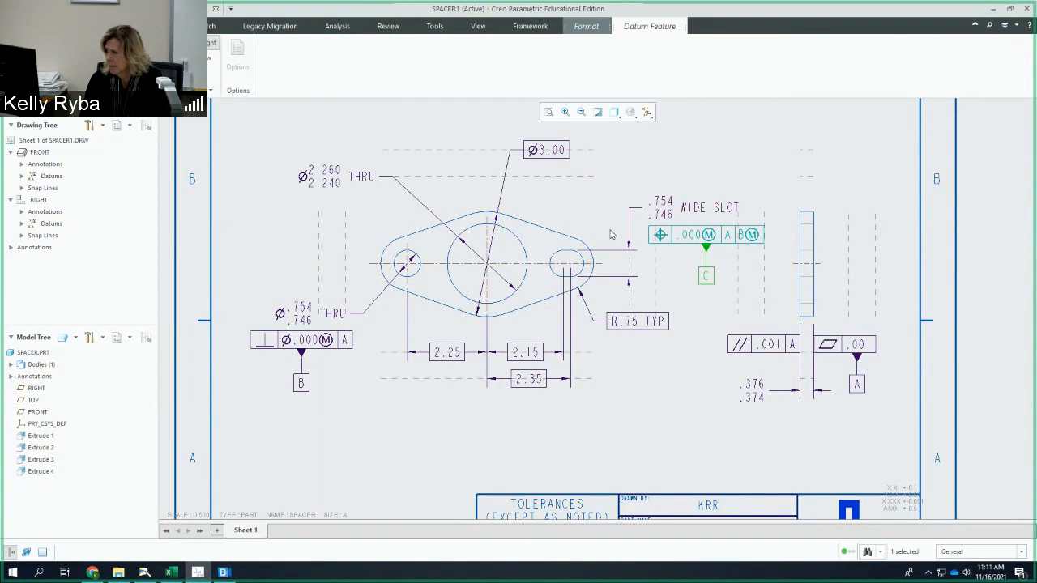
click(681, 286)
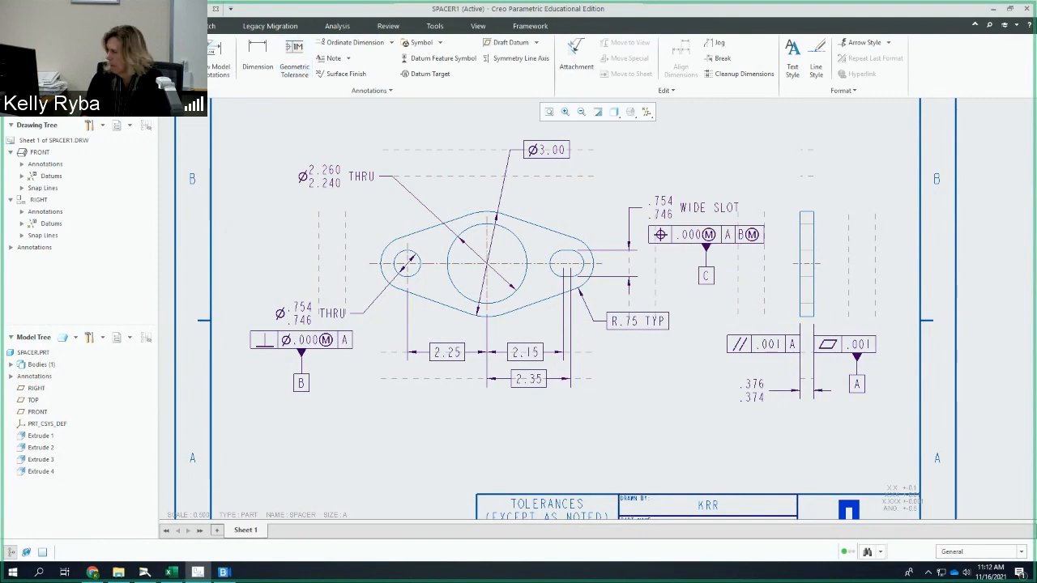
Check the printed spacer drawing in the document camera window, and place a position tolerance frame beneath the 2.260/2.240 THRU callout
key(alt+Tab)
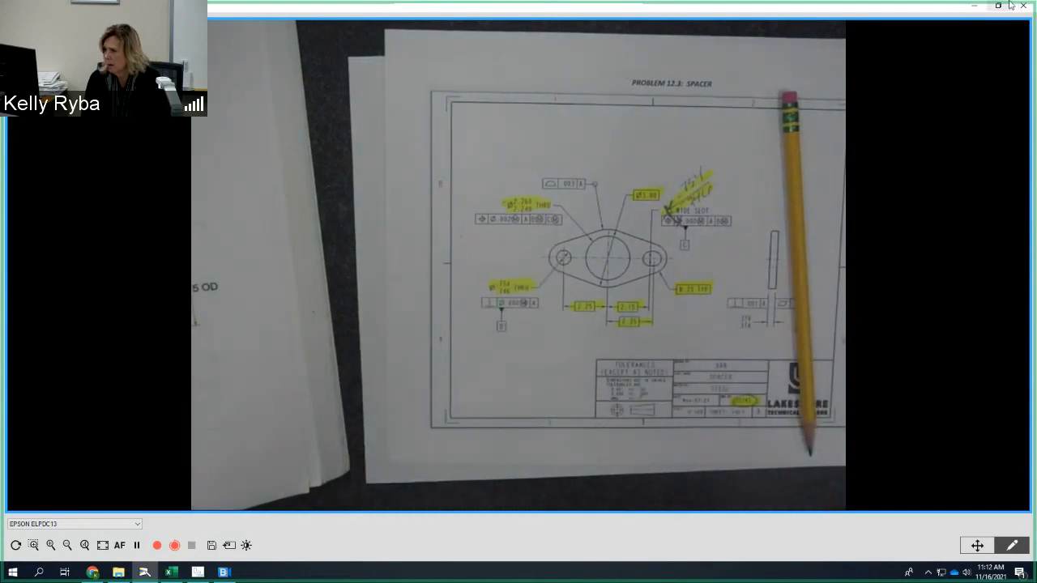
click(978, 7)
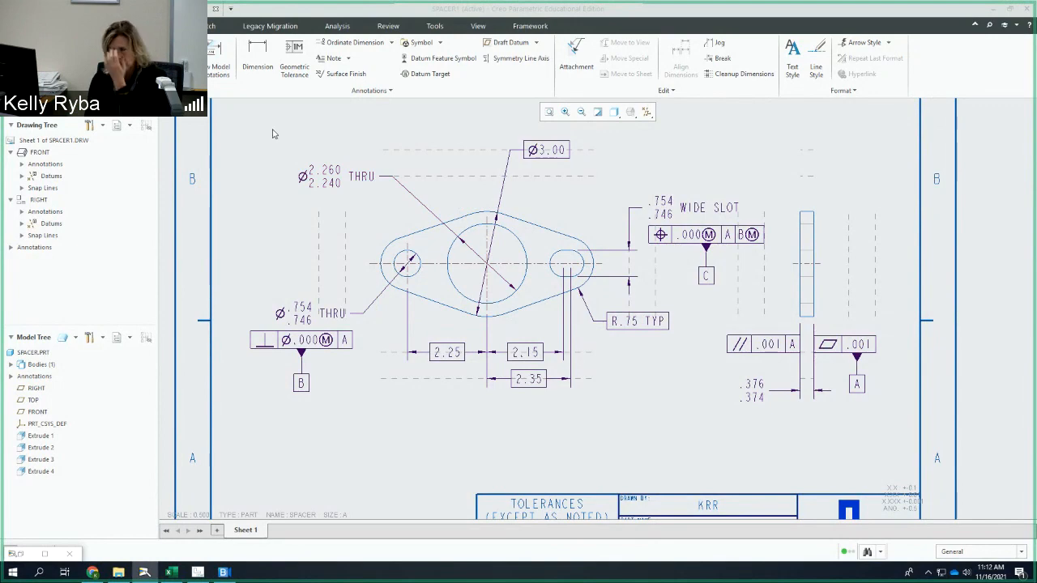
click(296, 73)
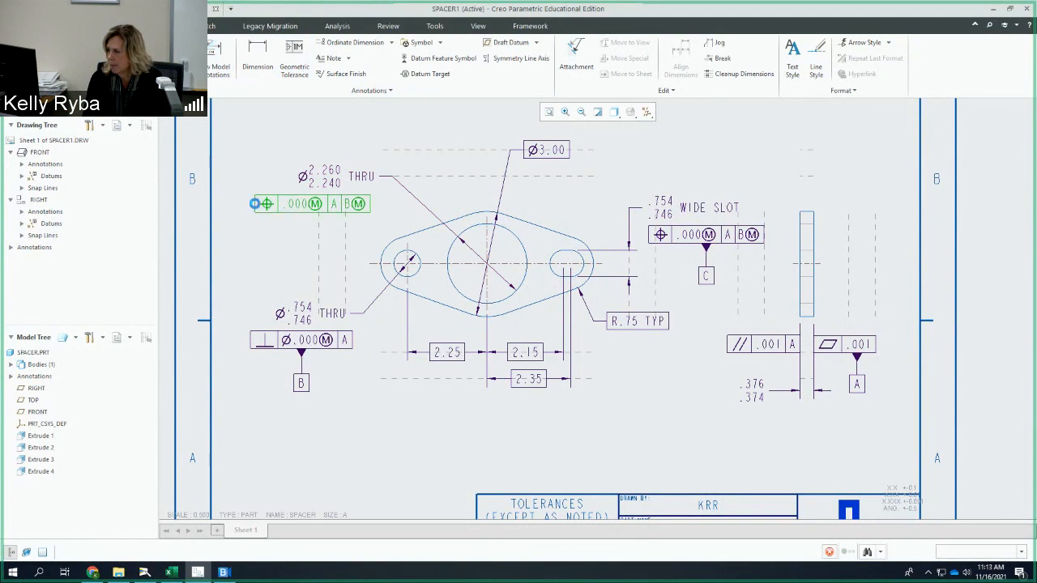
click(255, 205)
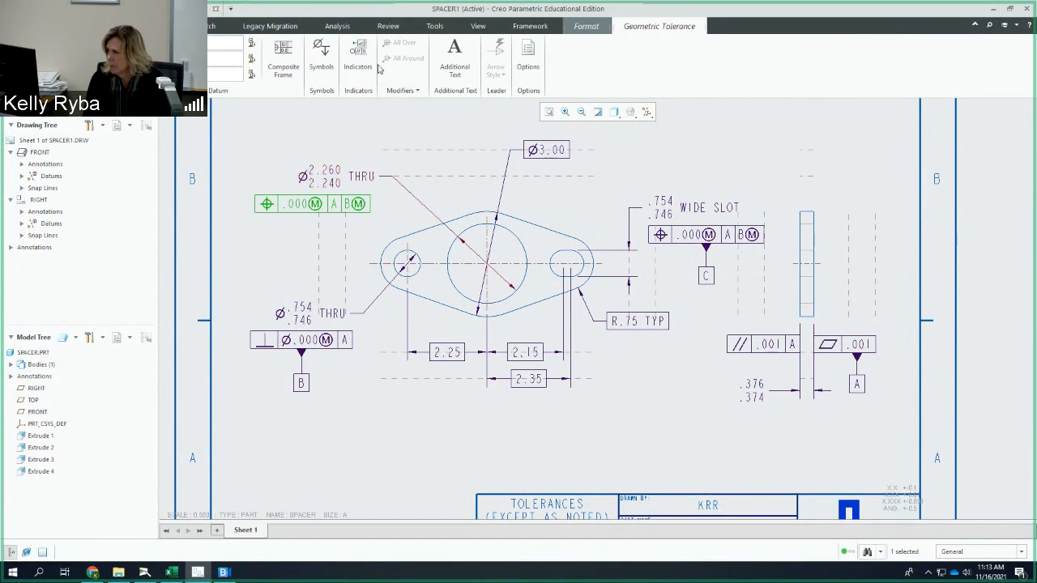
Set the large hole's position tolerance to .002 with a preceding diameter symbol, and add tertiary datum C with a circled M modifier
click(322, 57)
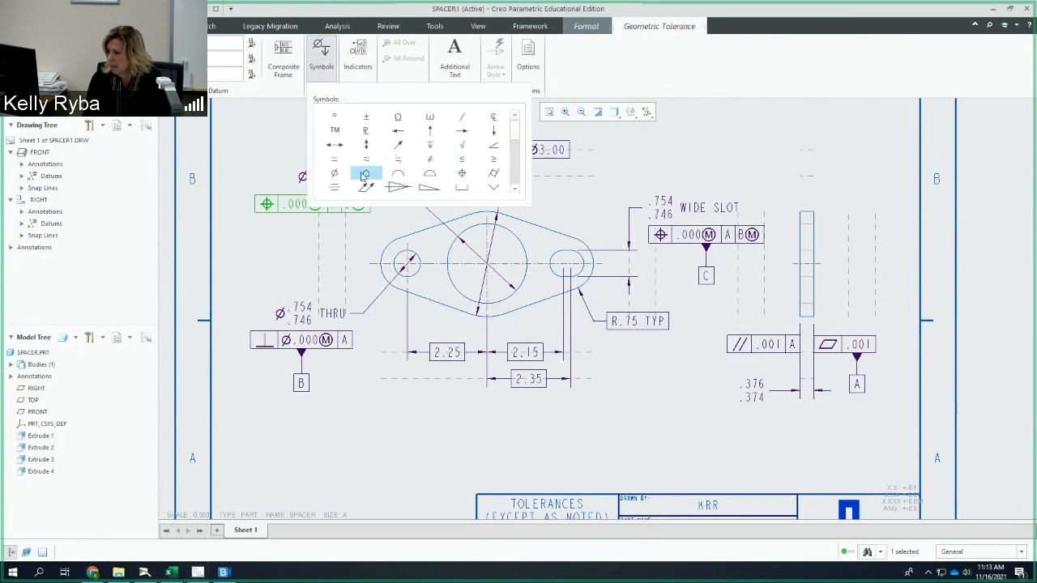
click(334, 173)
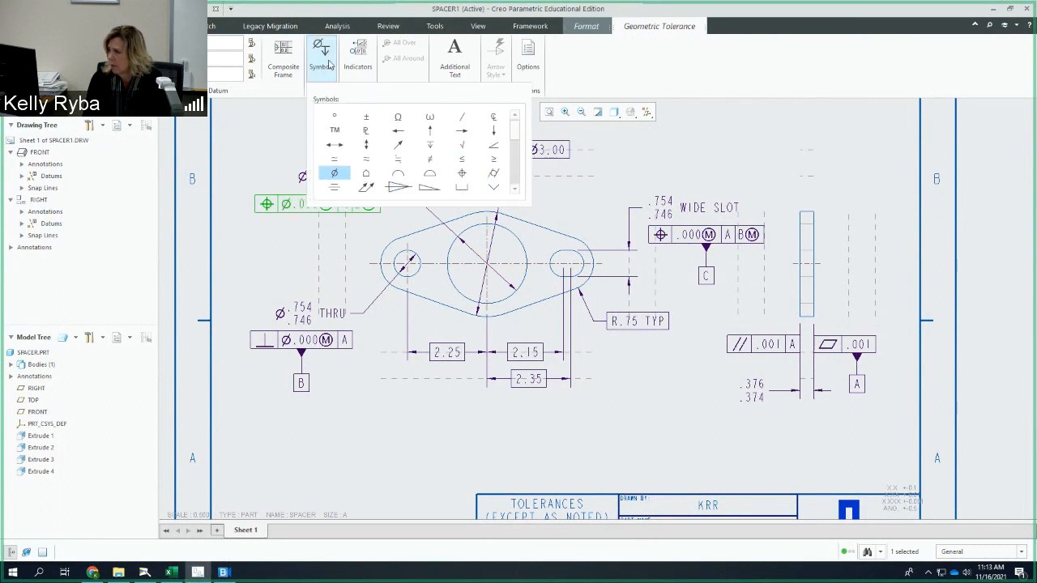
click(329, 62)
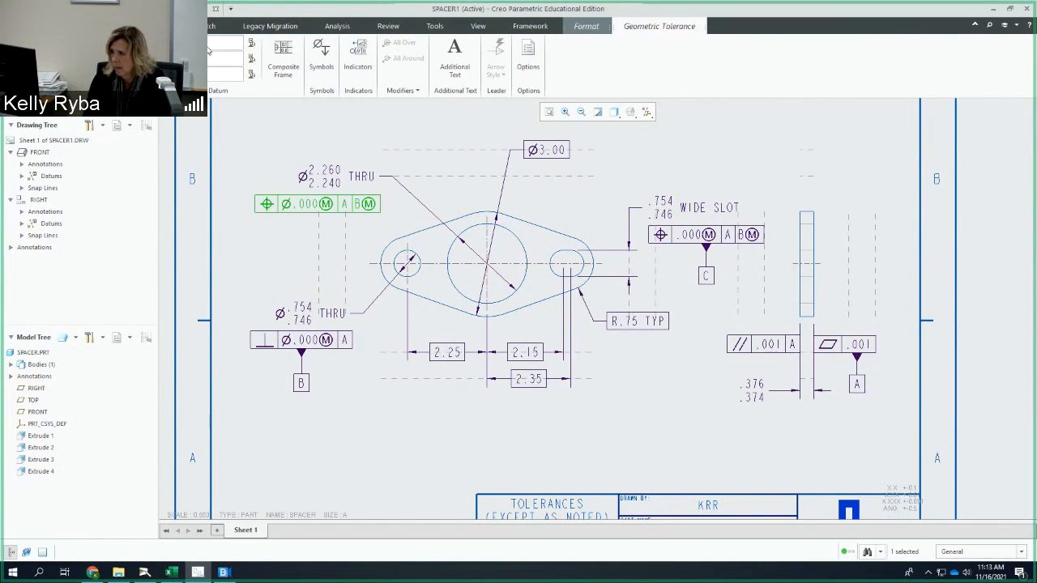
text(2)
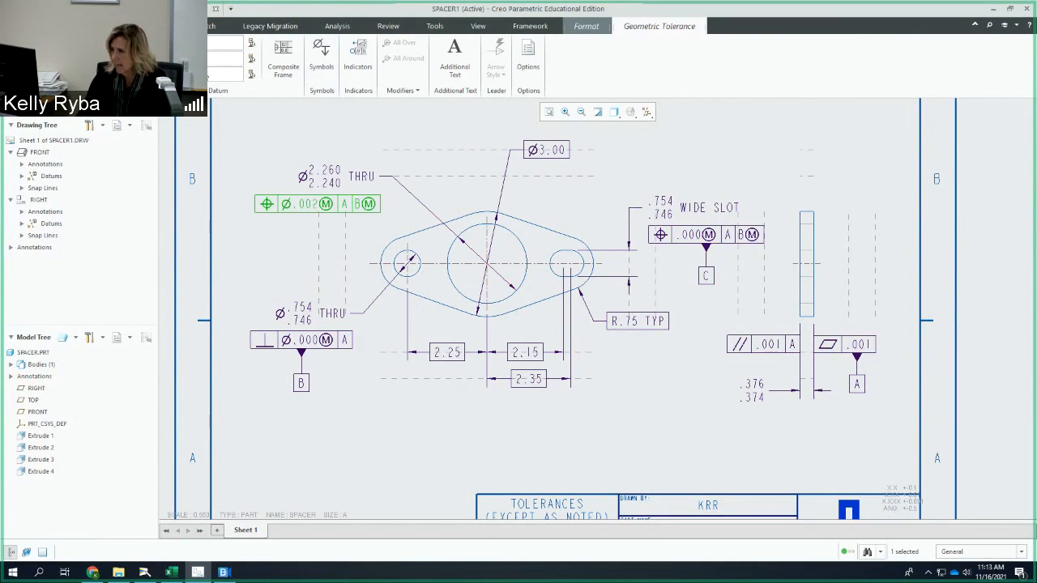
click(323, 65)
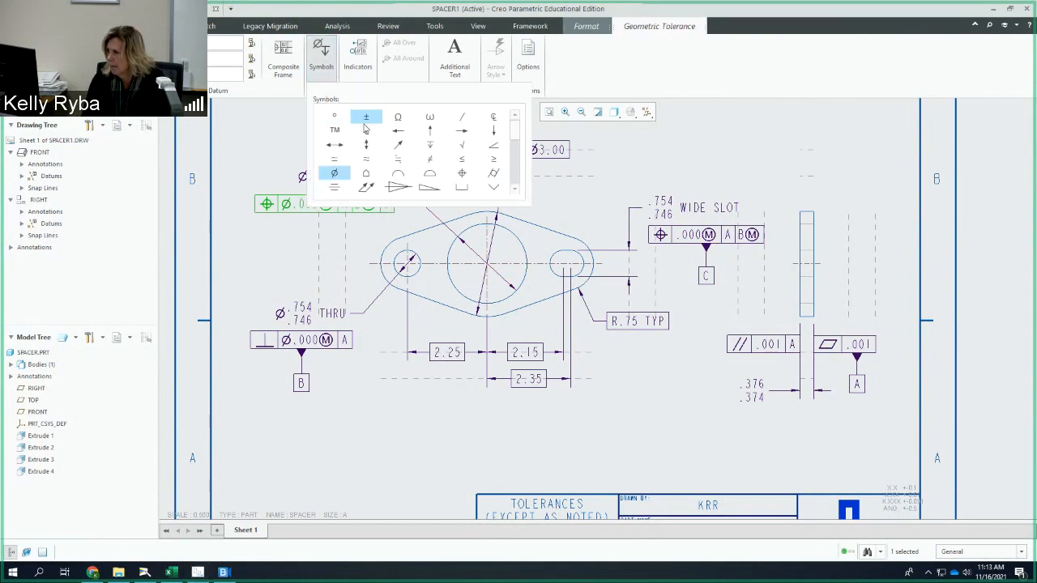
click(470, 187)
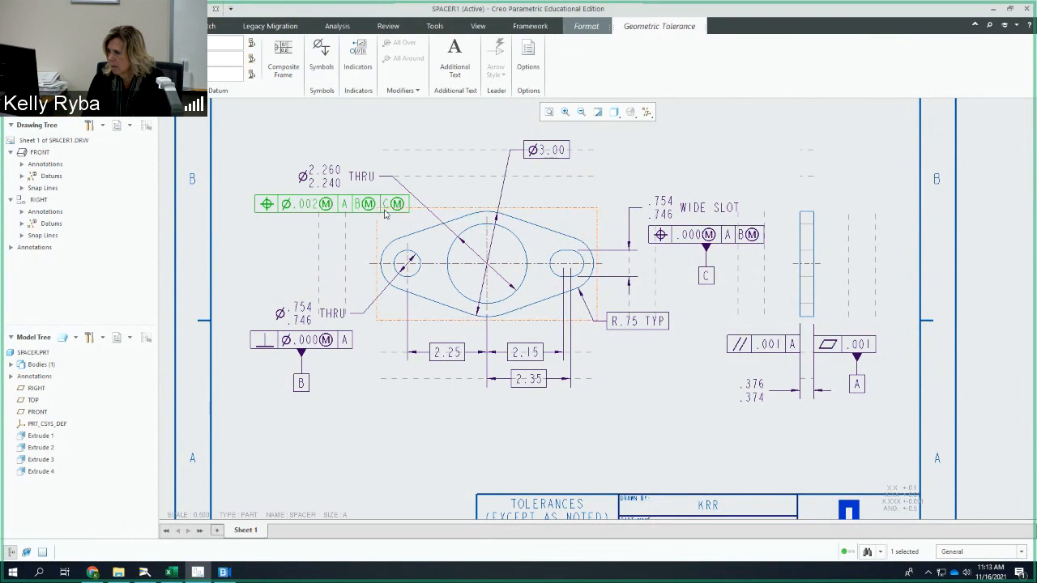
click(292, 237)
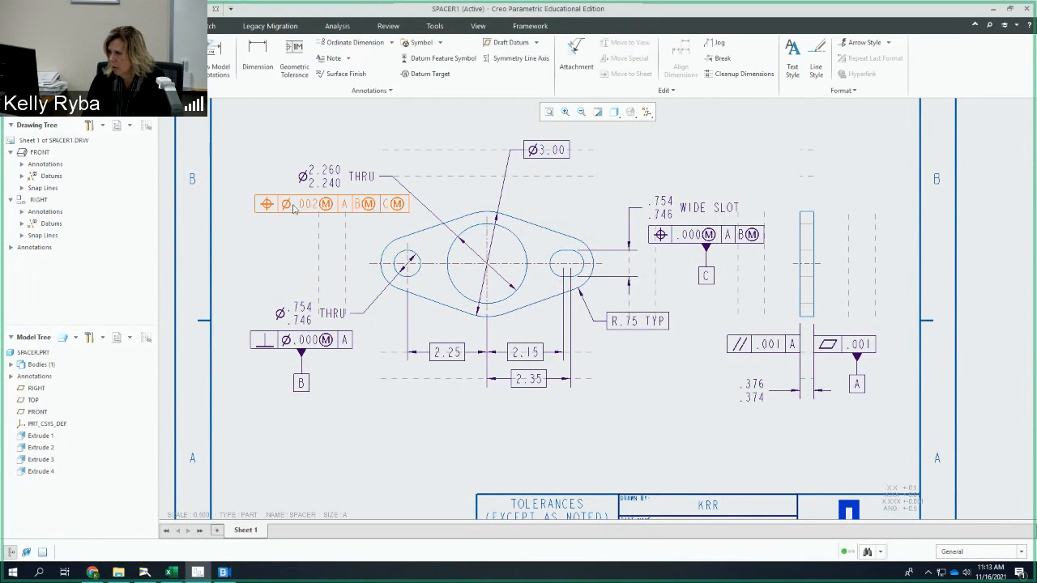
Move the large hole's position tolerance frame left and slightly up, closer beneath the 2.260/2.240 THRU callout
click(288, 203)
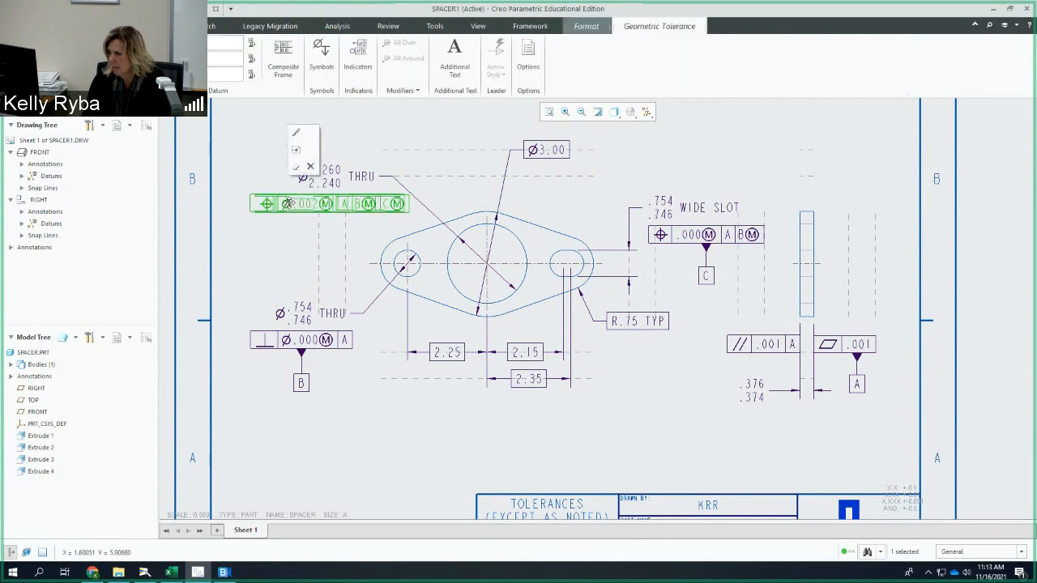
drag(287, 203, 267, 200)
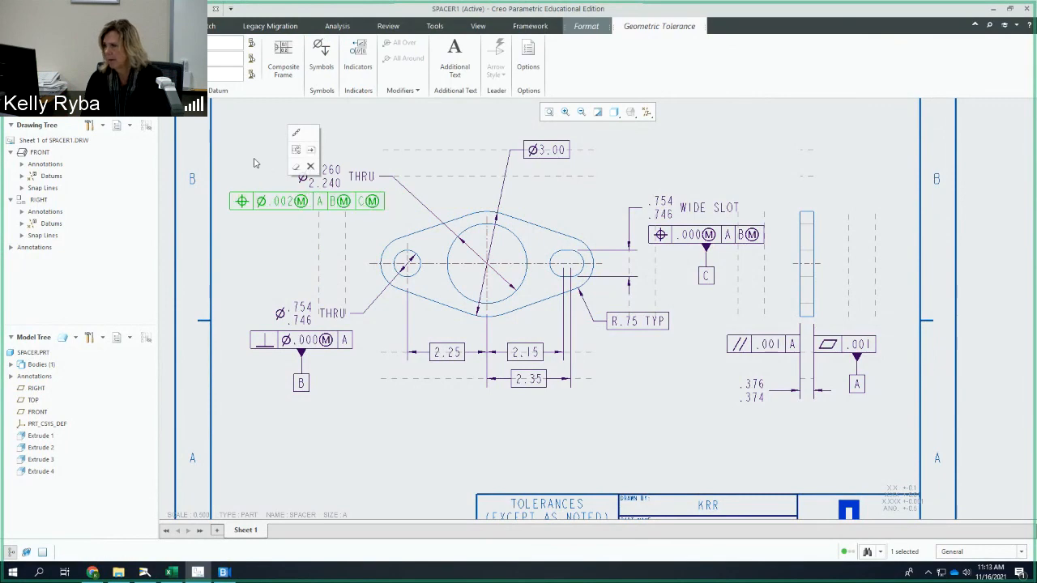
click(255, 173)
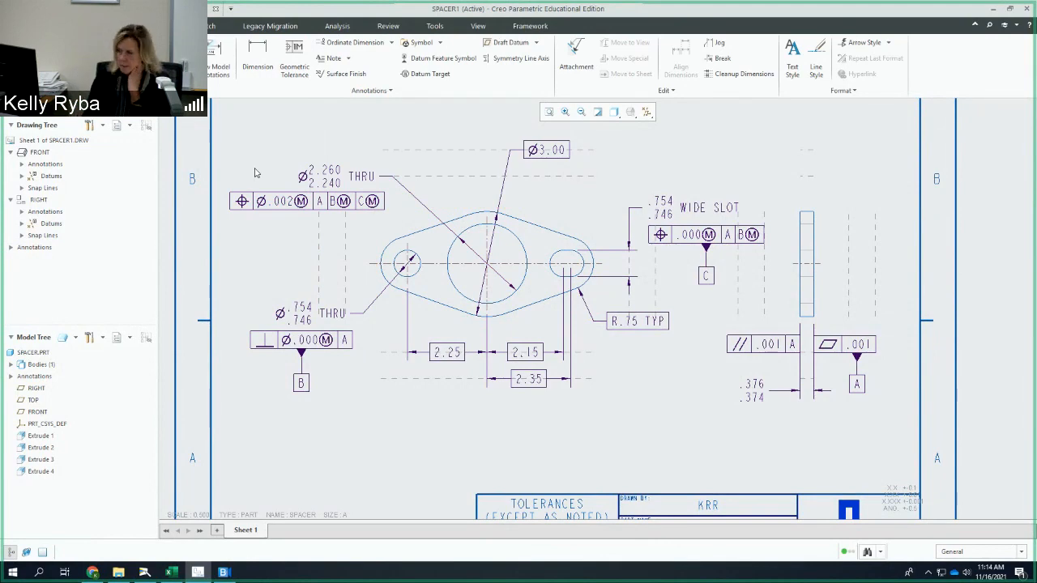
scroll(619, 248, up, 2)
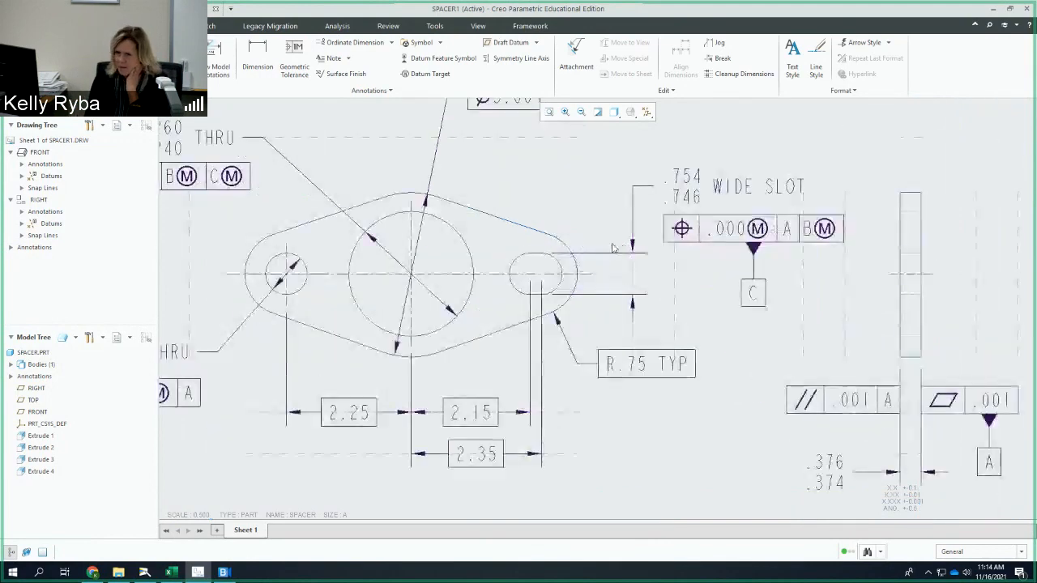
Compare the spacer drawing with the printed sheet in the document camera window to identify the remaining geometric tolerance
scroll(614, 245, down, 2)
scroll(615, 245, down, 2)
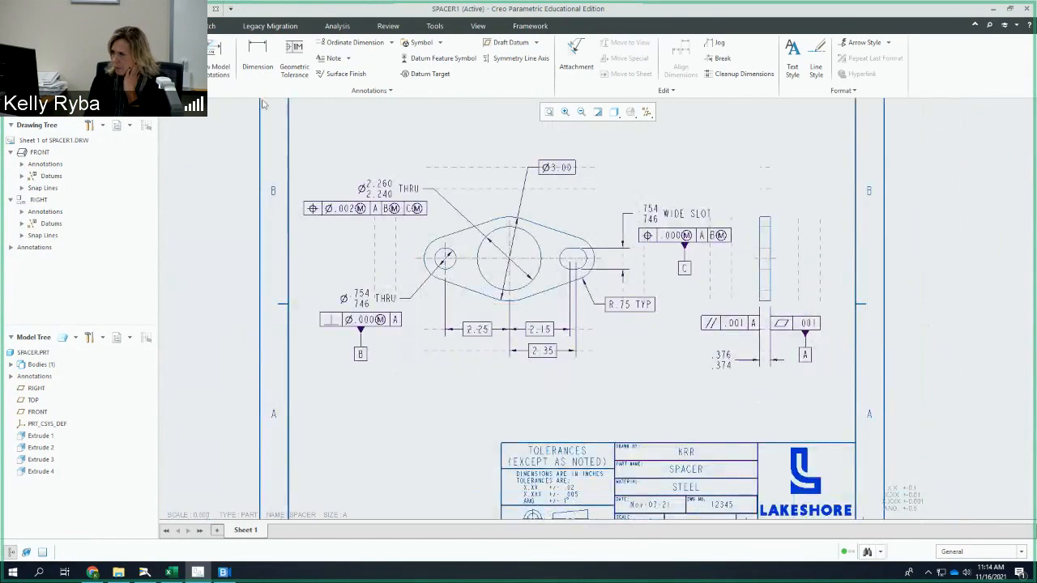
click(490, 232)
scroll(490, 231, up, 1)
middle_drag(490, 232, 408, 251)
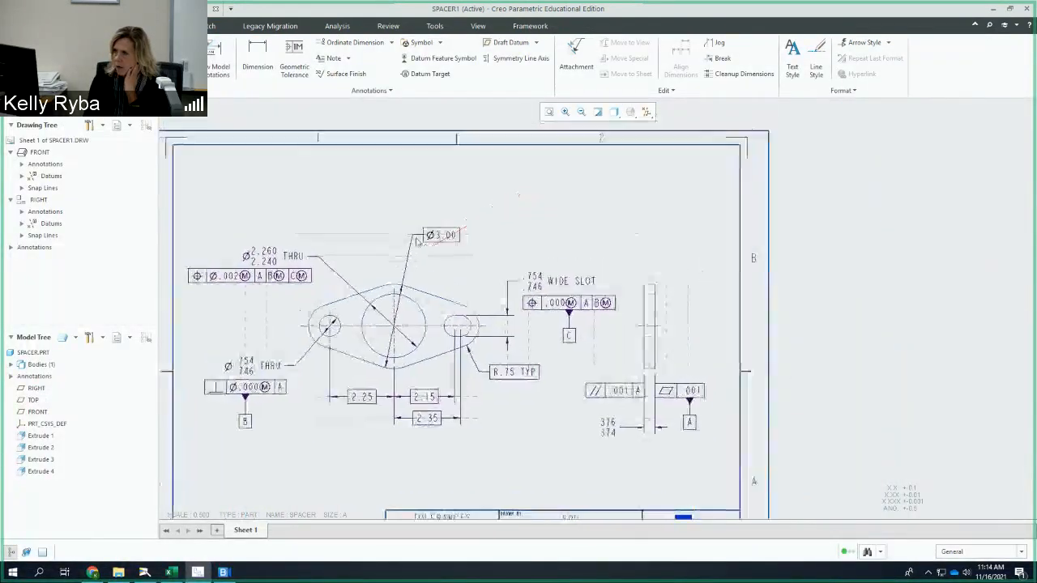
click(20, 26)
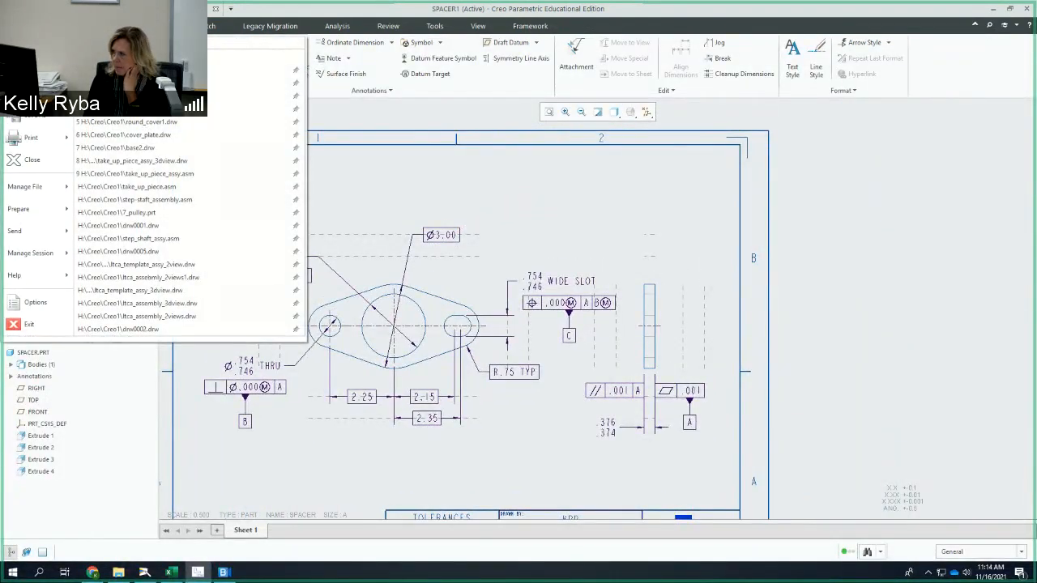
click(478, 232)
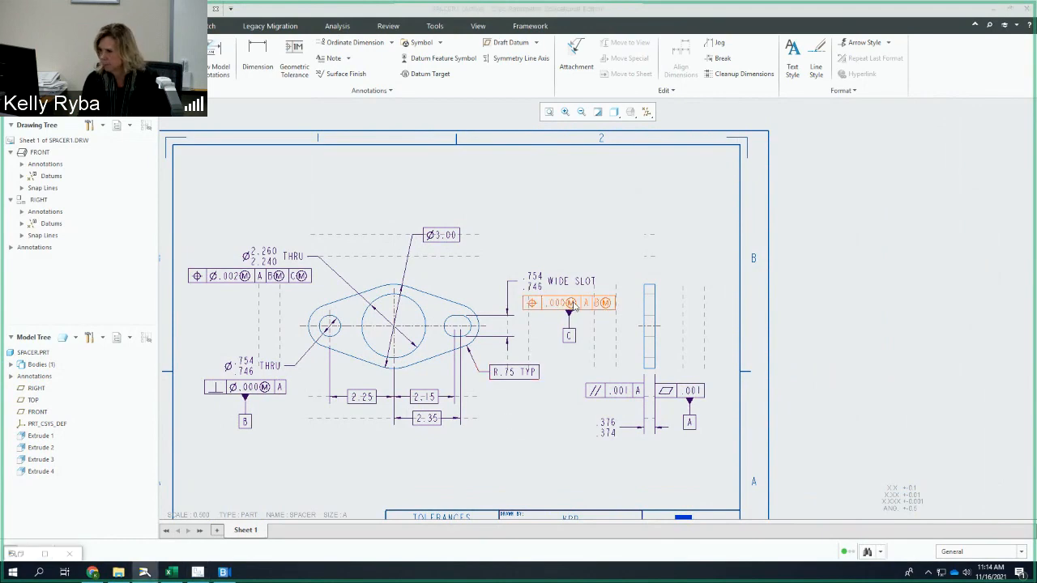
click(45, 553)
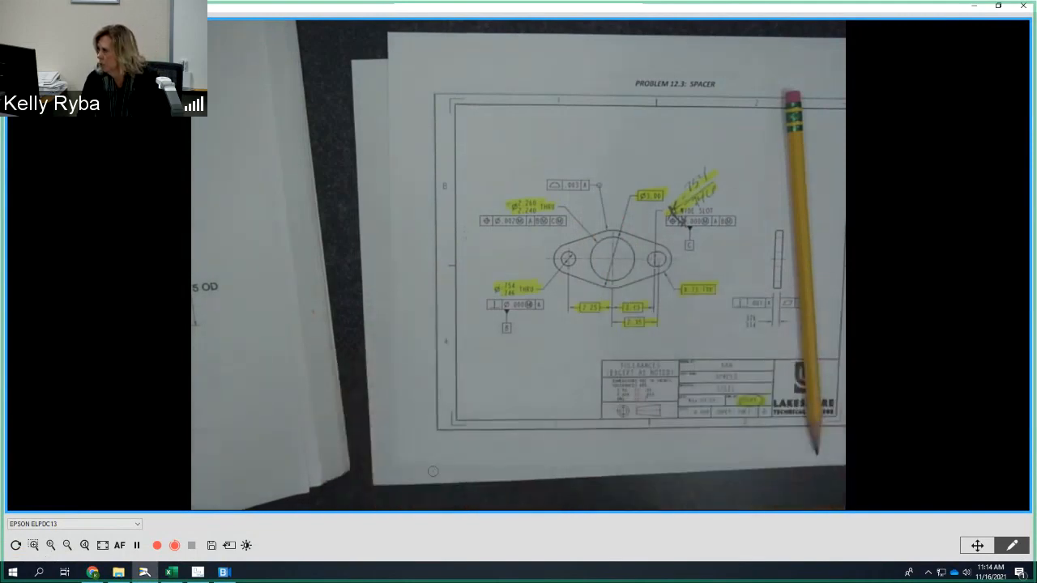
click(974, 7)
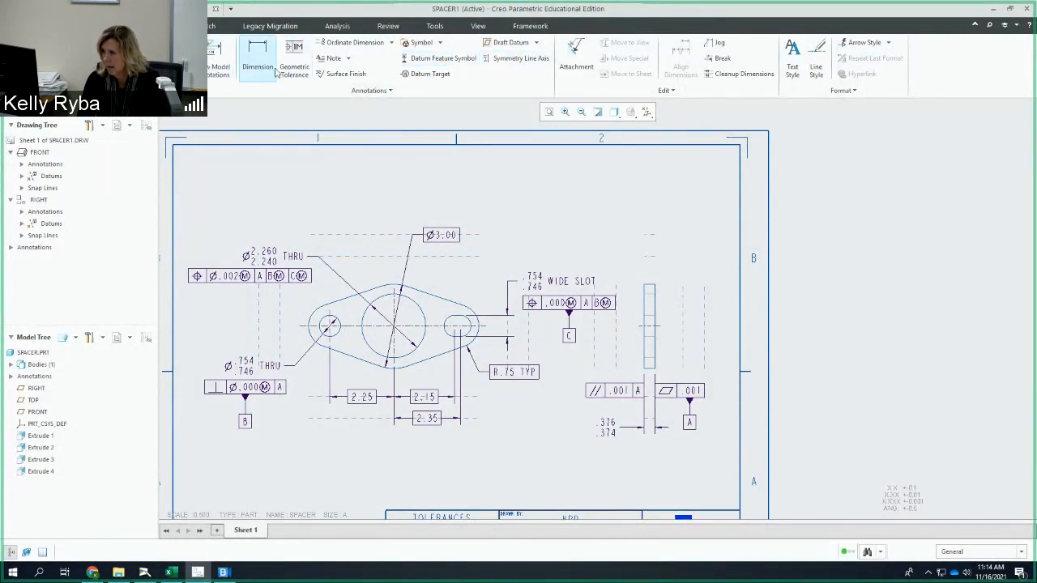
Place a geometric tolerance frame above the 2.260/2.240 THRU callout and set its characteristic to Profile of a surface
click(299, 75)
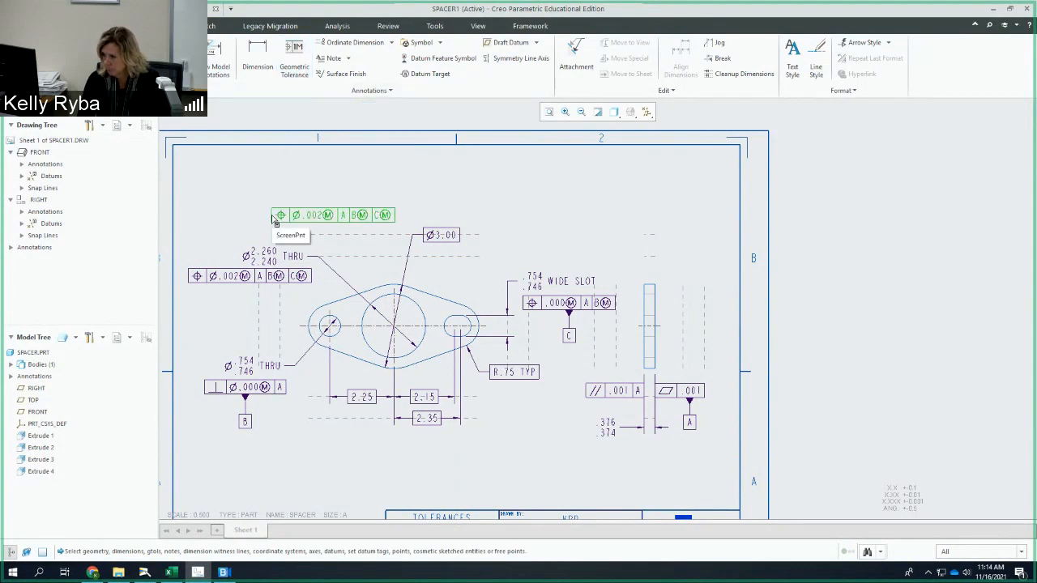
click(267, 212)
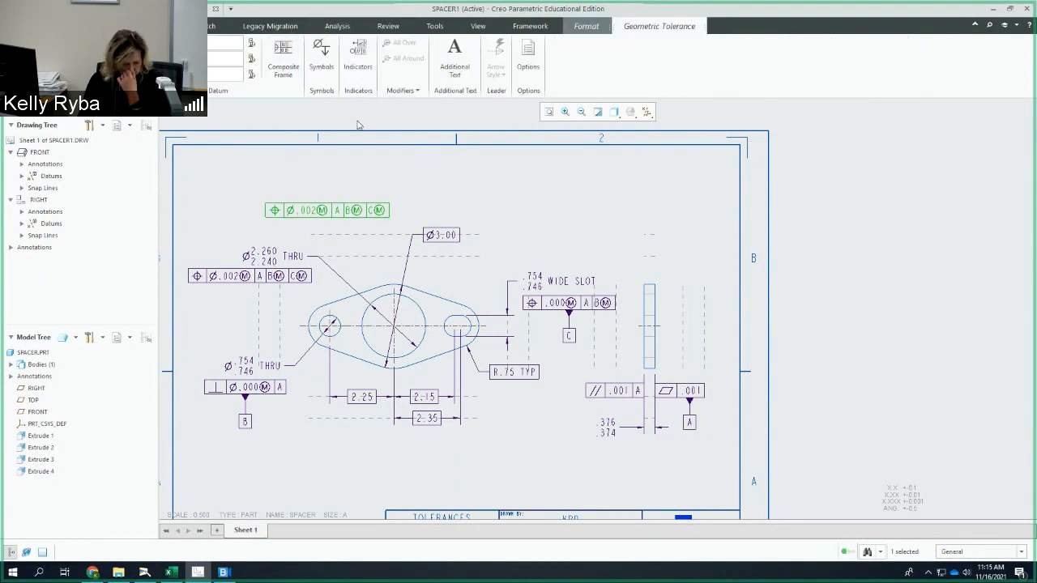
click(31, 66)
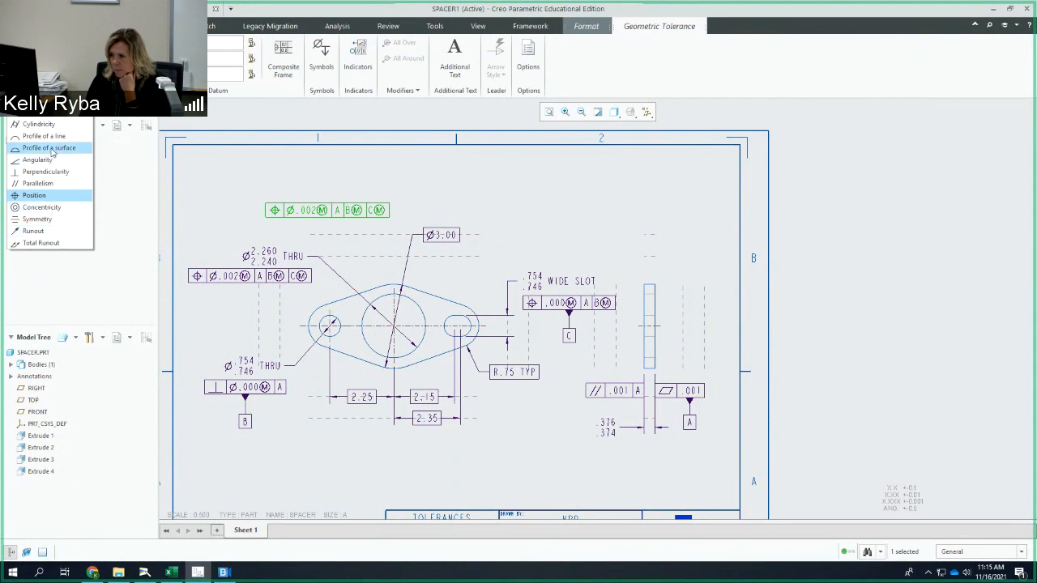
click(52, 152)
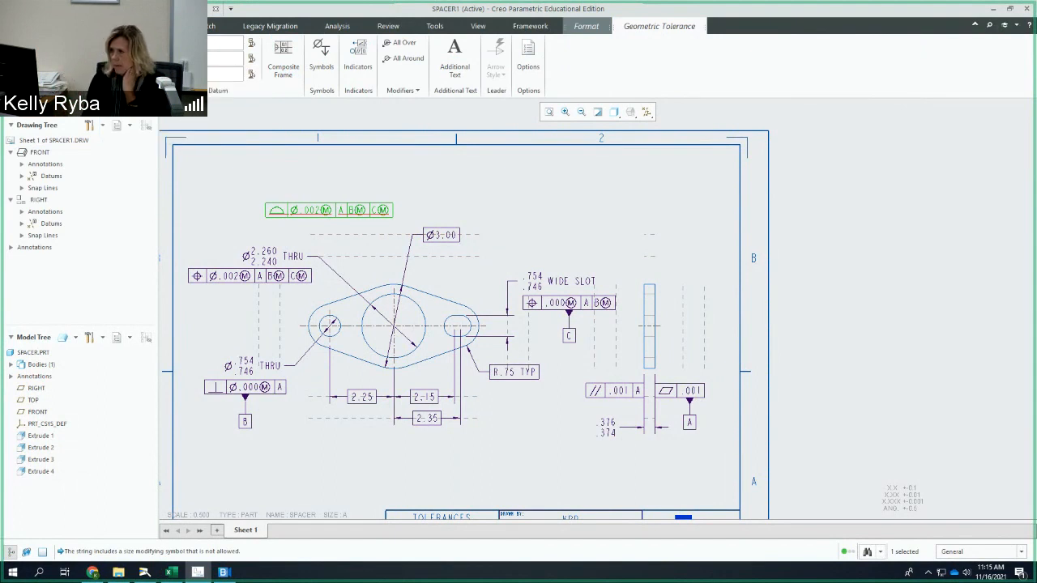
Set the surface profile tolerance to .003 without the diameter symbol or M modifier, and remove tertiary datum C from the frame
key(Return)
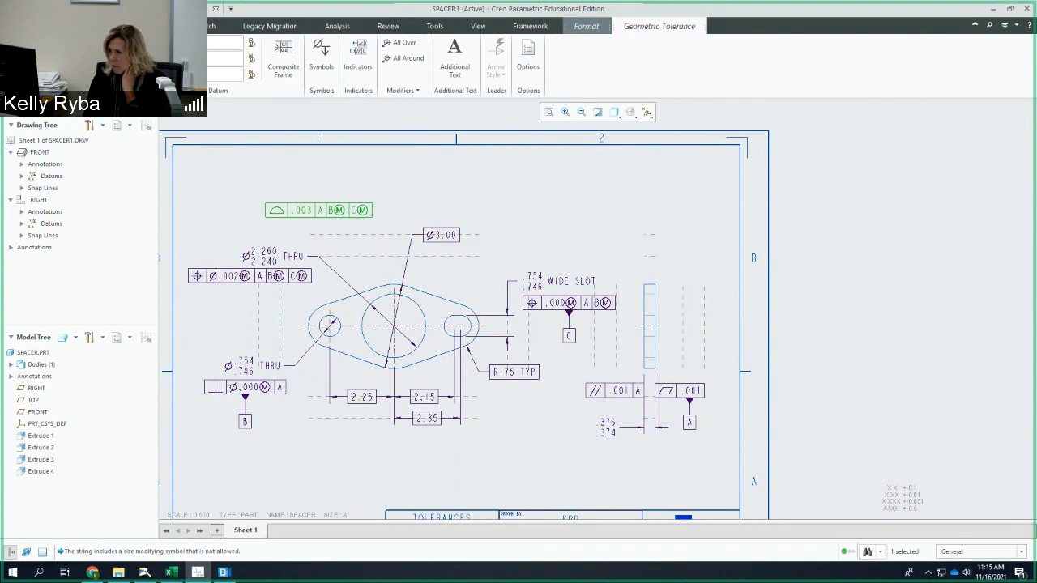
key(BackSpace)
key(Return)
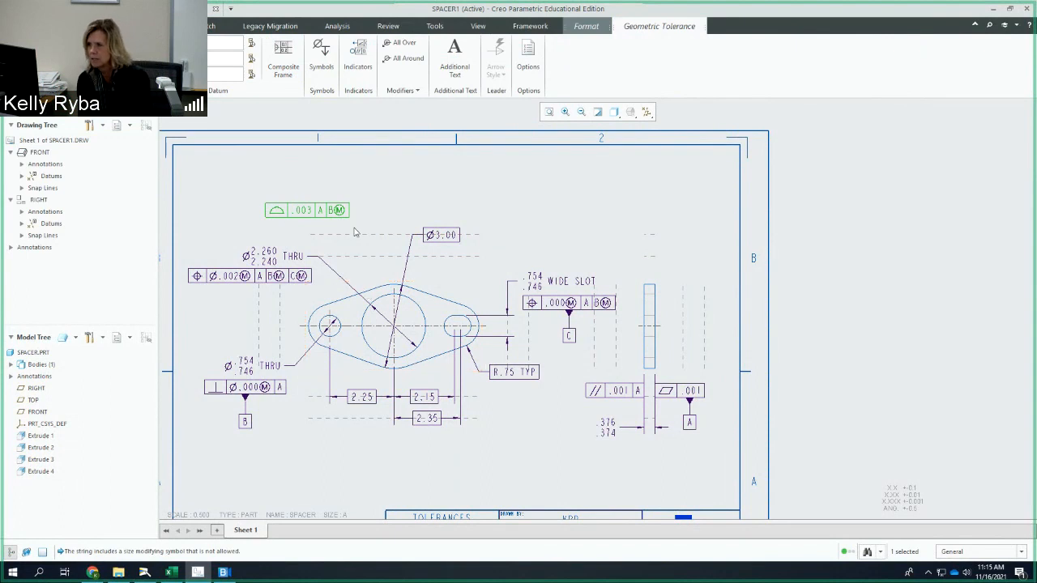
Remove the datum B reference from the unattached .003 profile tolerance above the front view and delete that frame
key(ctrl+z)
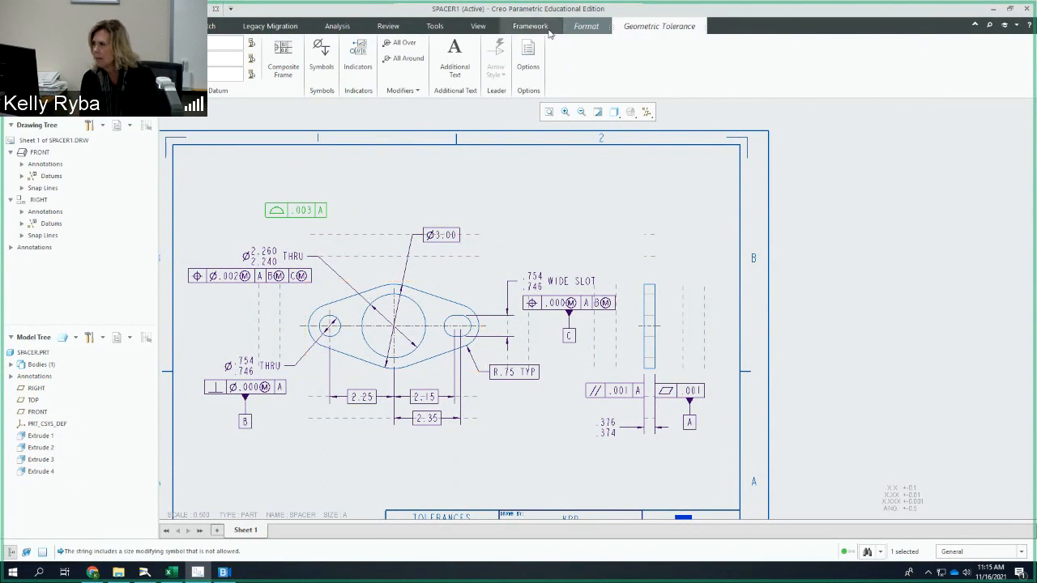
click(312, 212)
click(306, 210)
key(Delete)
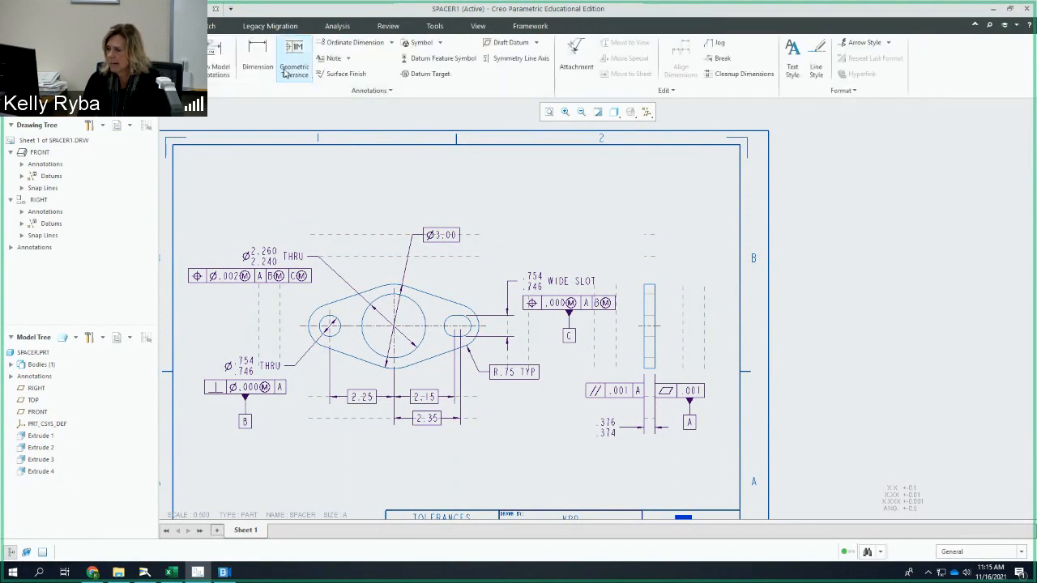
Place a geometric tolerance with a leader to the front view's upper-left slanted edge and set its characteristic to Profile of a surface
click(292, 70)
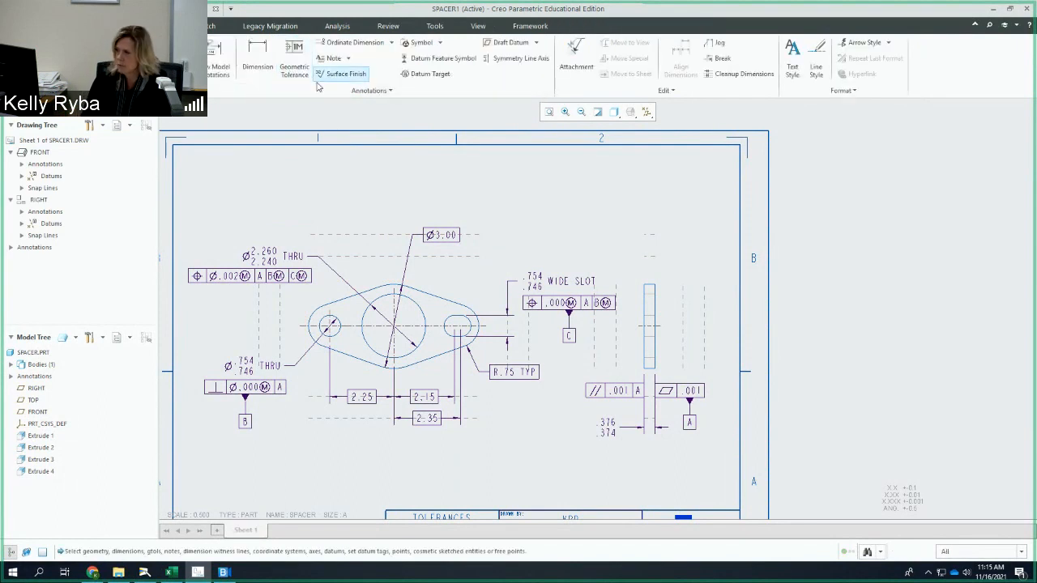
click(378, 286)
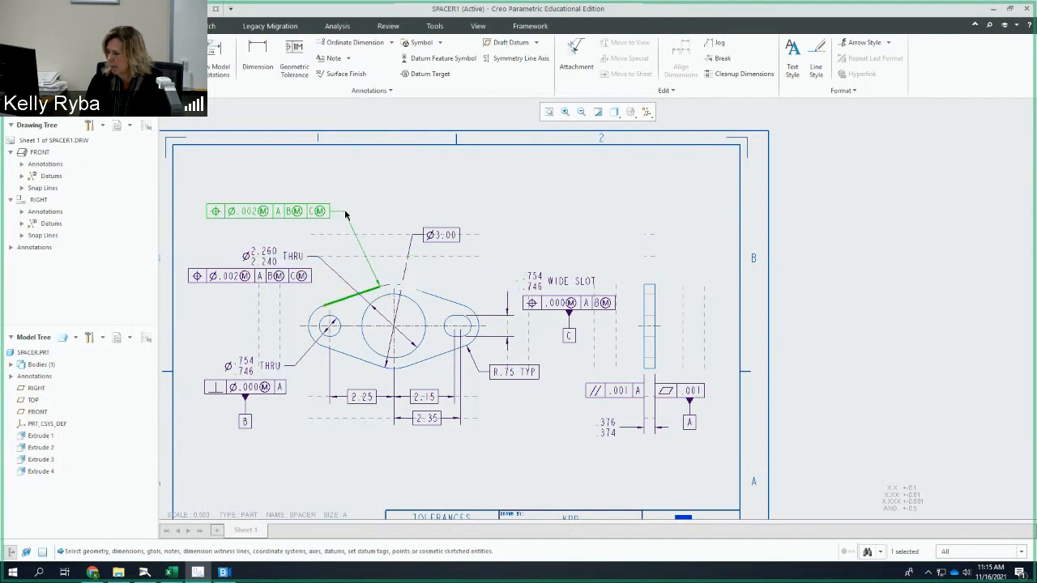
middle_click(345, 210)
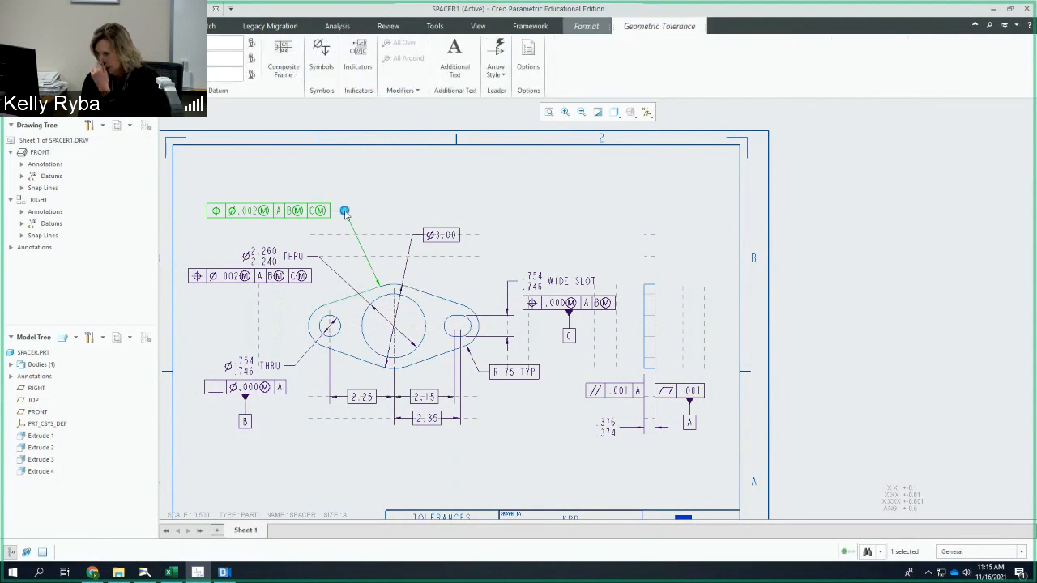
click(31, 66)
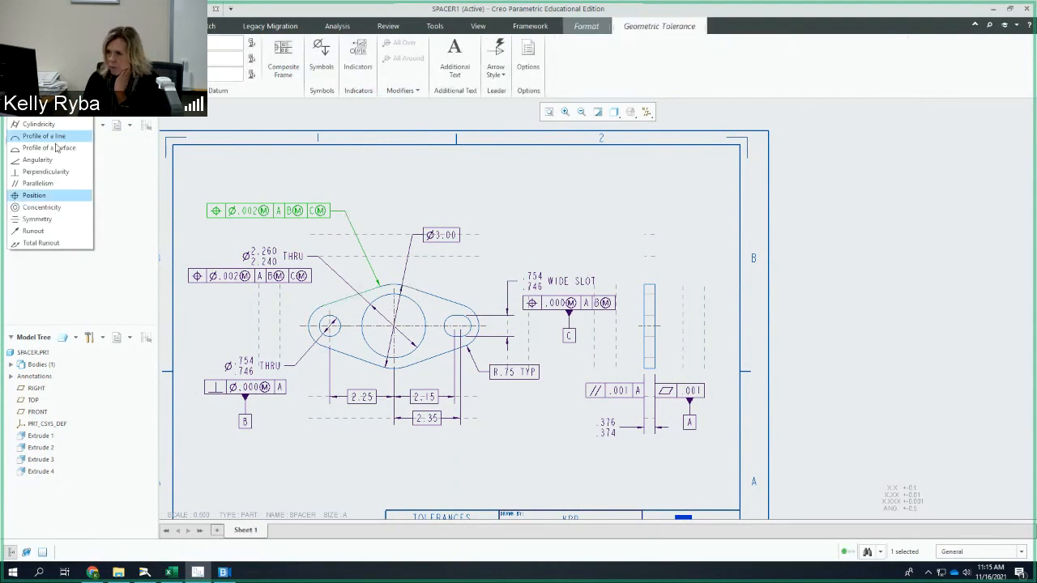
click(50, 148)
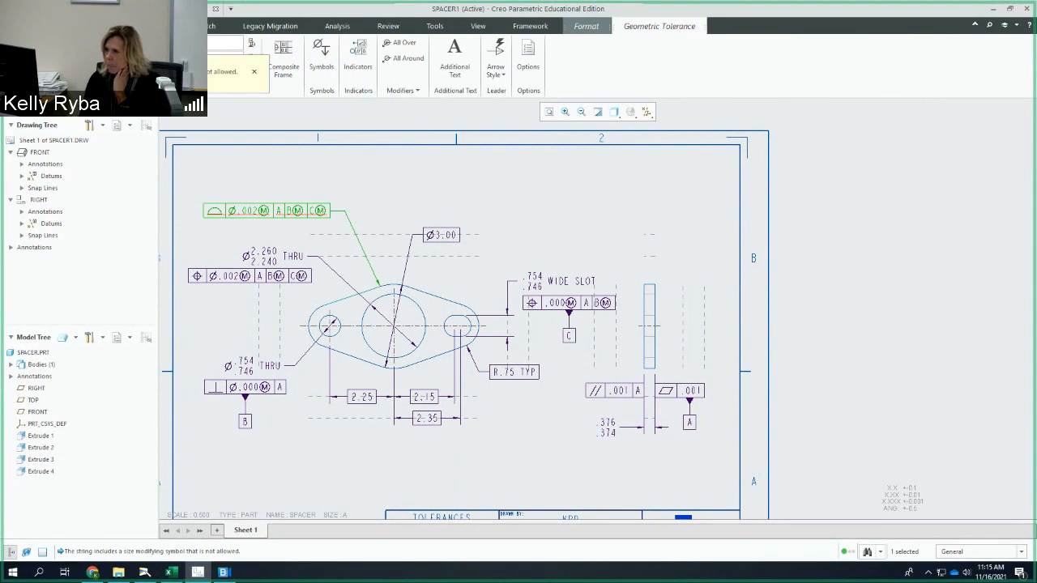
Set the profile tolerance value to .003 and clear the secondary and tertiary datum references, keeping only datum A
key(Return)
click(253, 73)
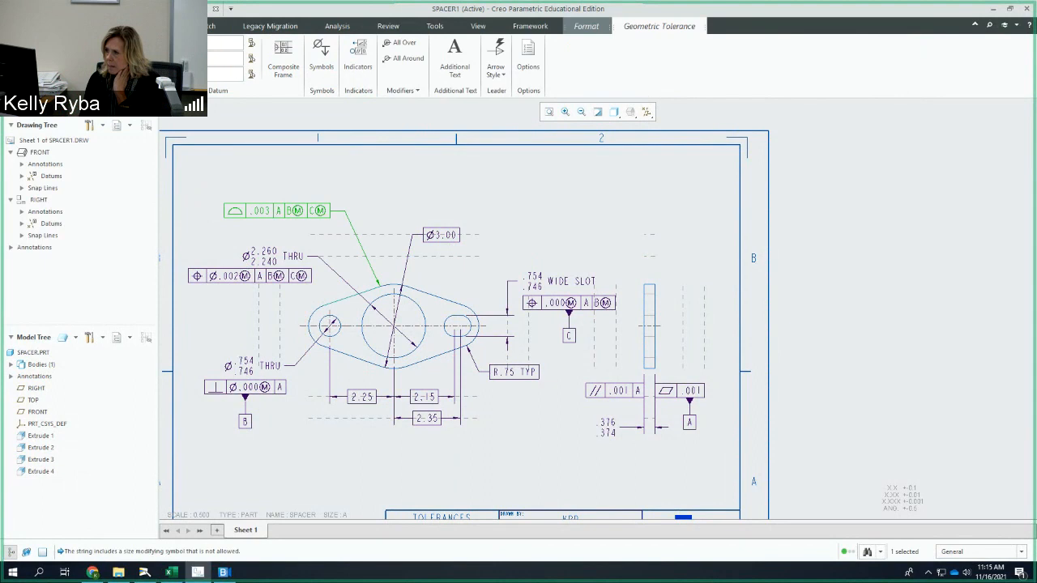
key(Delete)
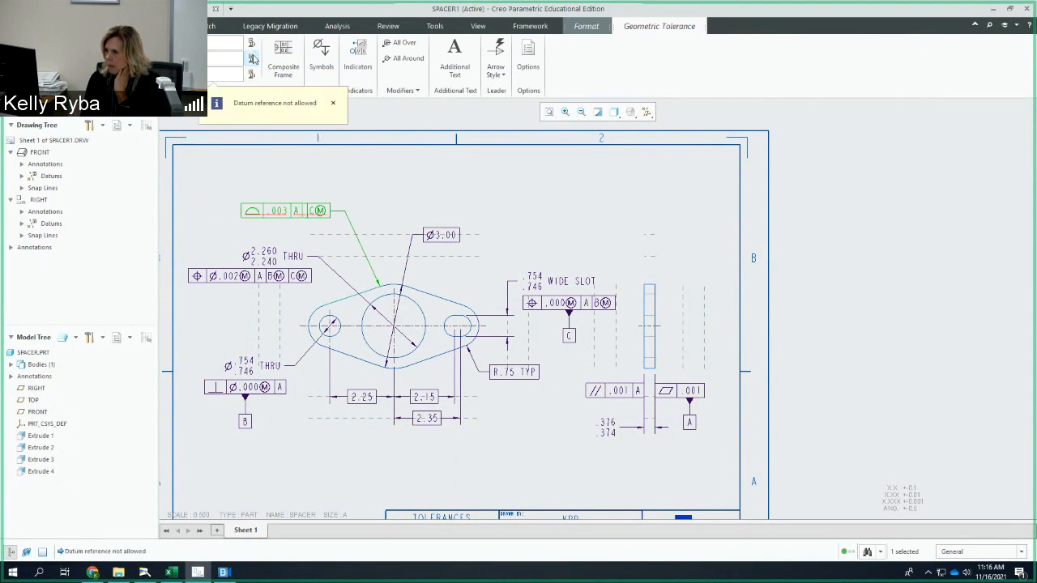
click(224, 59)
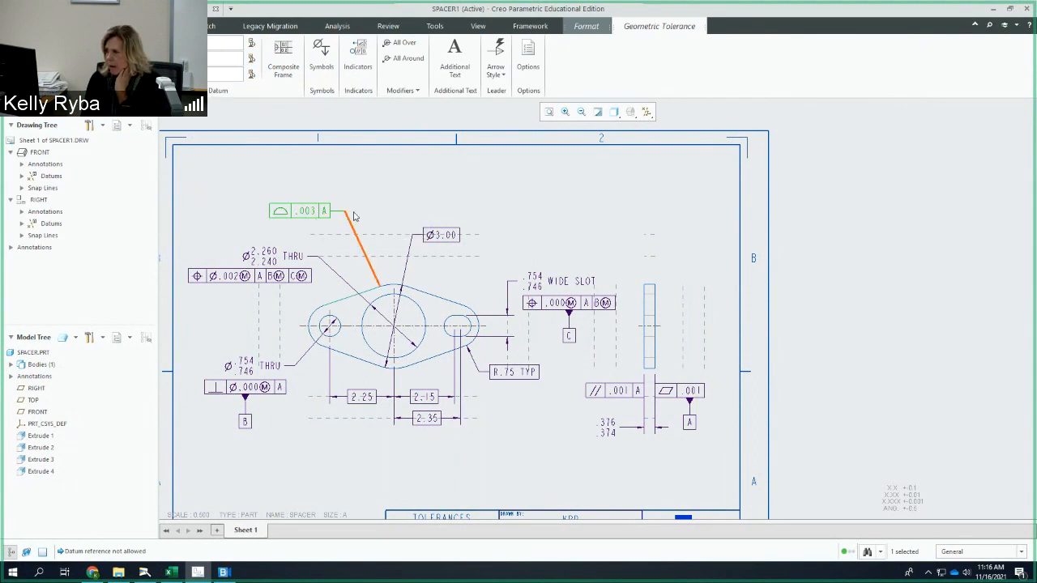
Add the All Around modifier to the profile tolerance and move its frame slightly closer to the front view
click(398, 63)
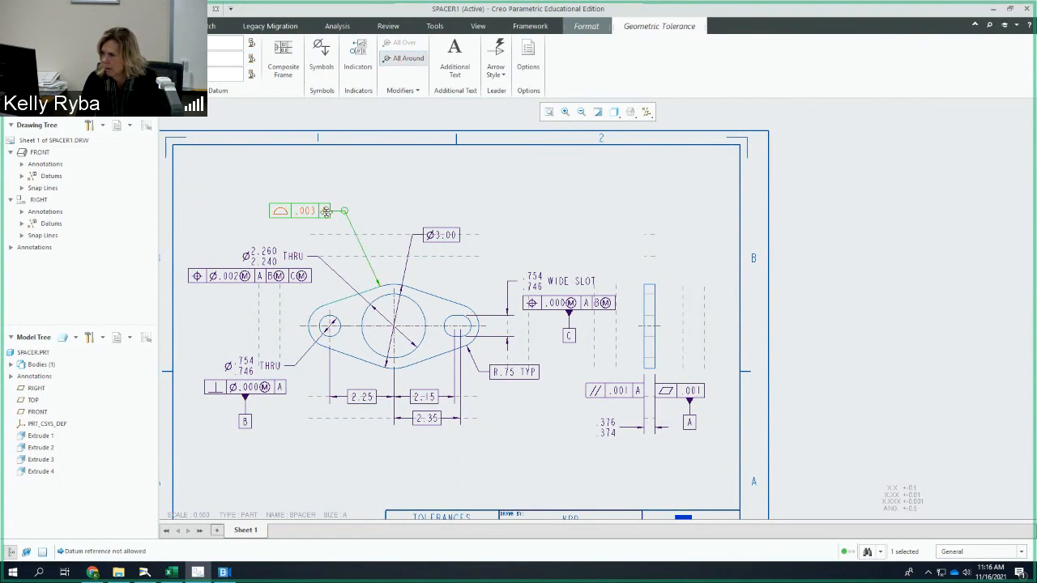
drag(322, 212, 343, 227)
click(366, 194)
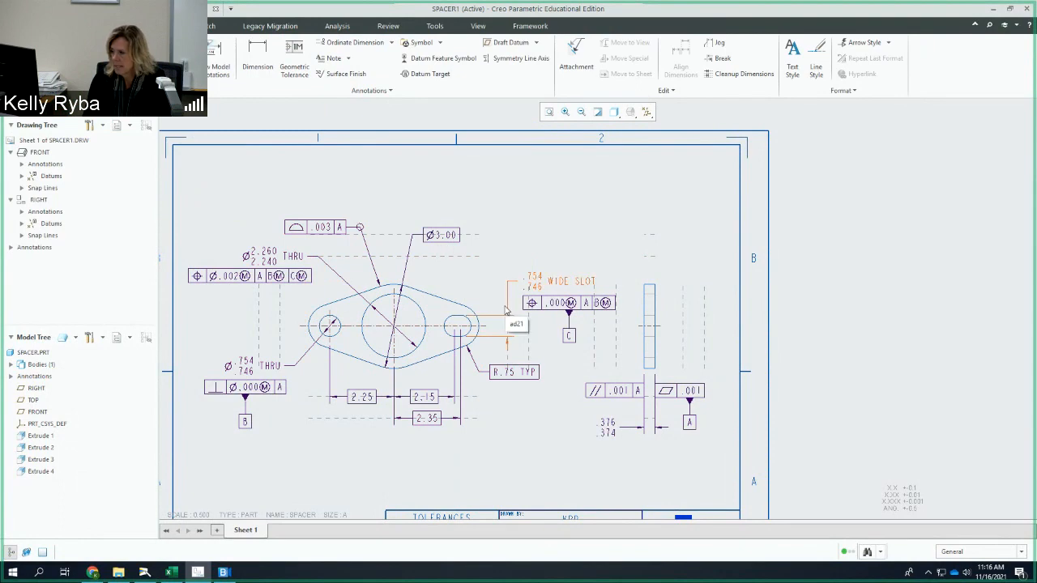
Review the title block and annotations, and switch to the document camera window to check the printed spacer drawing
middle_drag(503, 305, 474, 197)
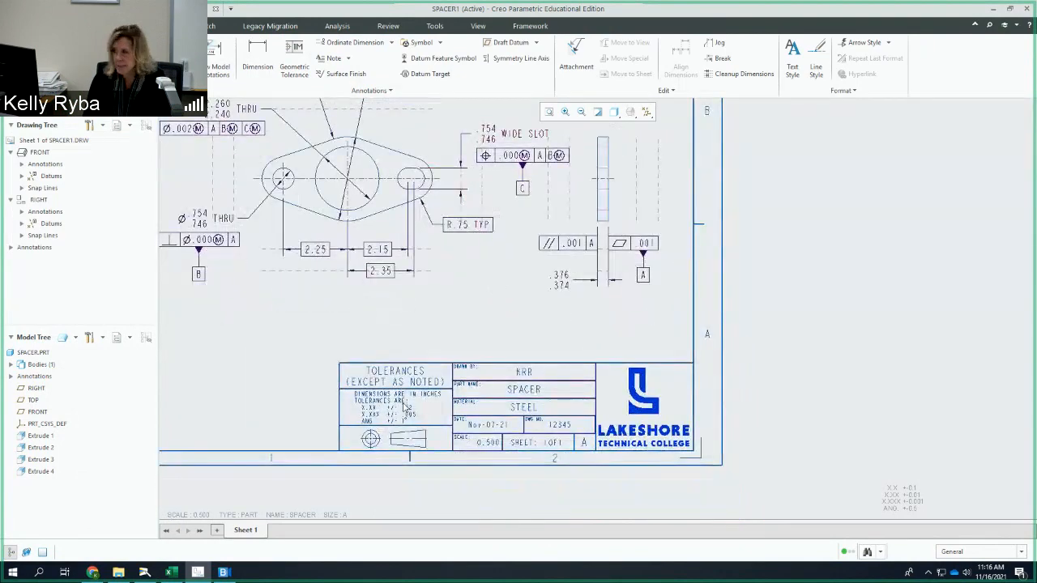
middle_drag(383, 251, 421, 302)
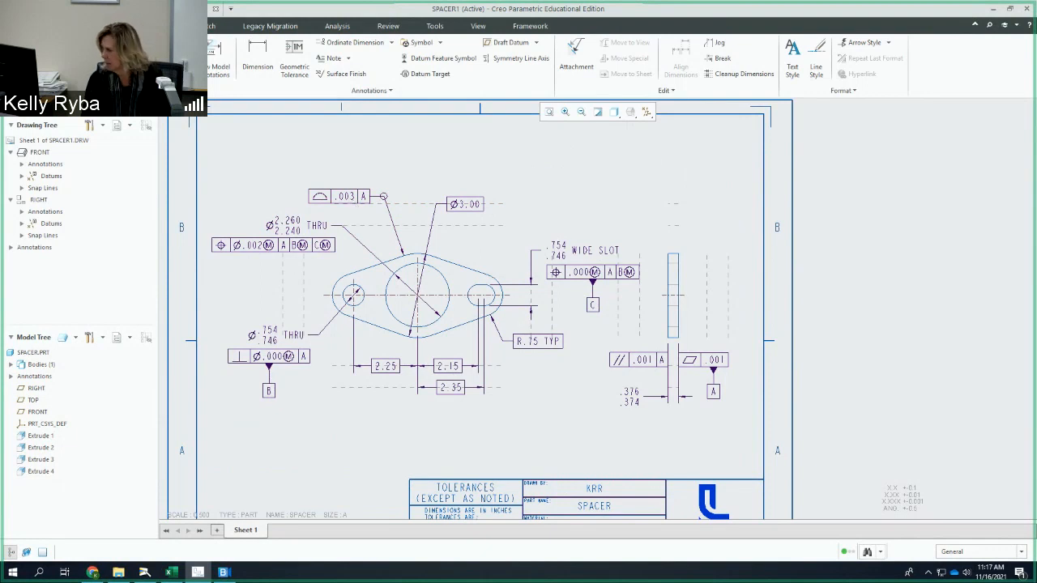
click(144, 571)
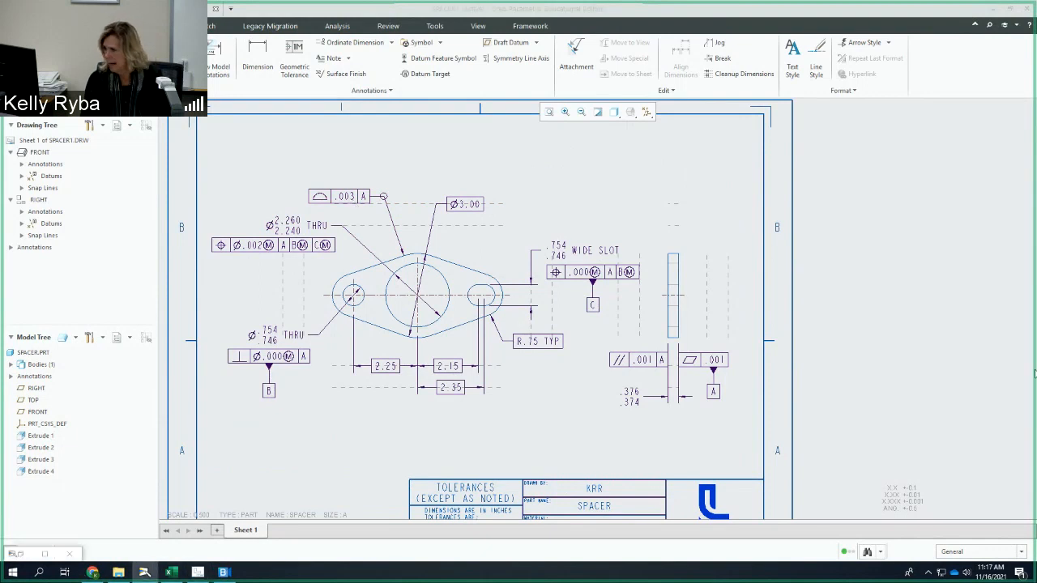
click(46, 554)
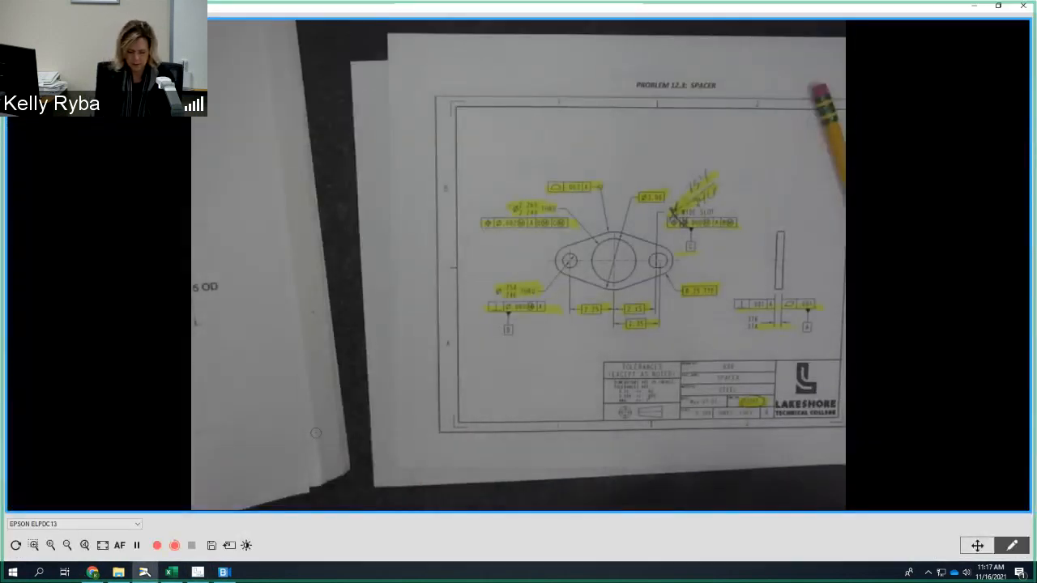
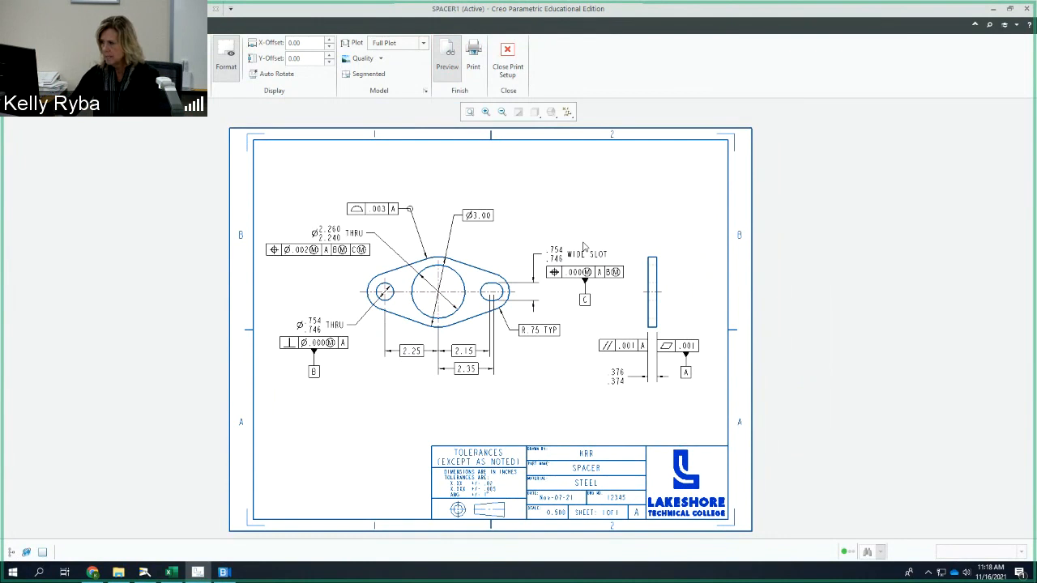
Capture a screen snip of the whole drawing sheet in the print preview and close the print setup
key(super+shift+s)
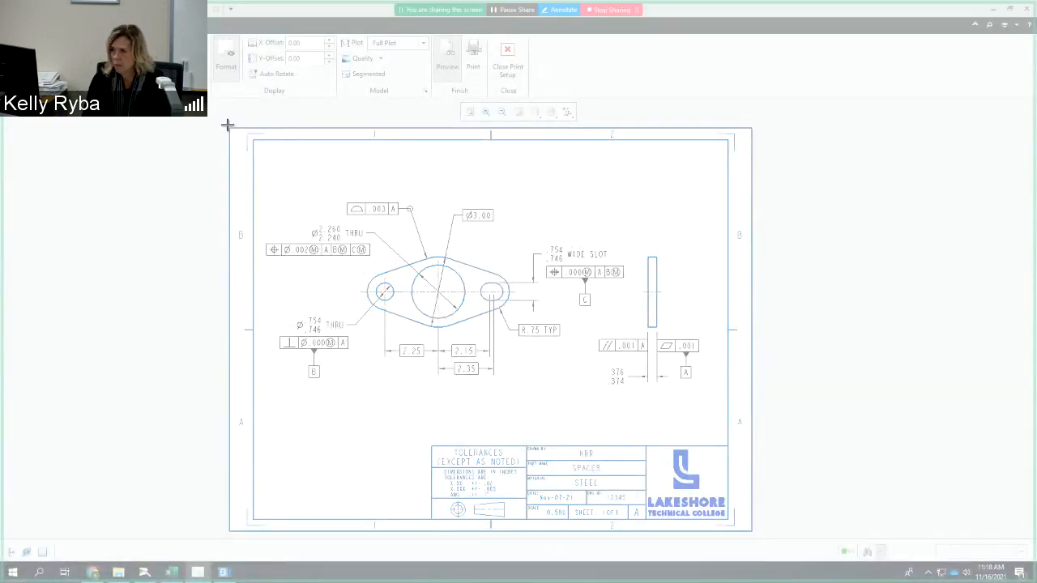
drag(228, 125, 755, 533)
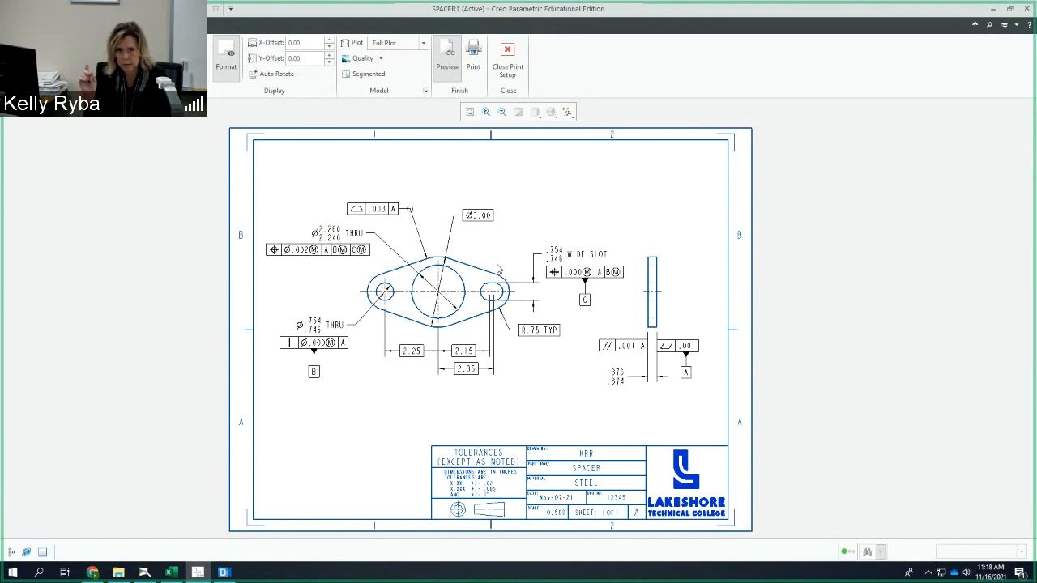
click(509, 66)
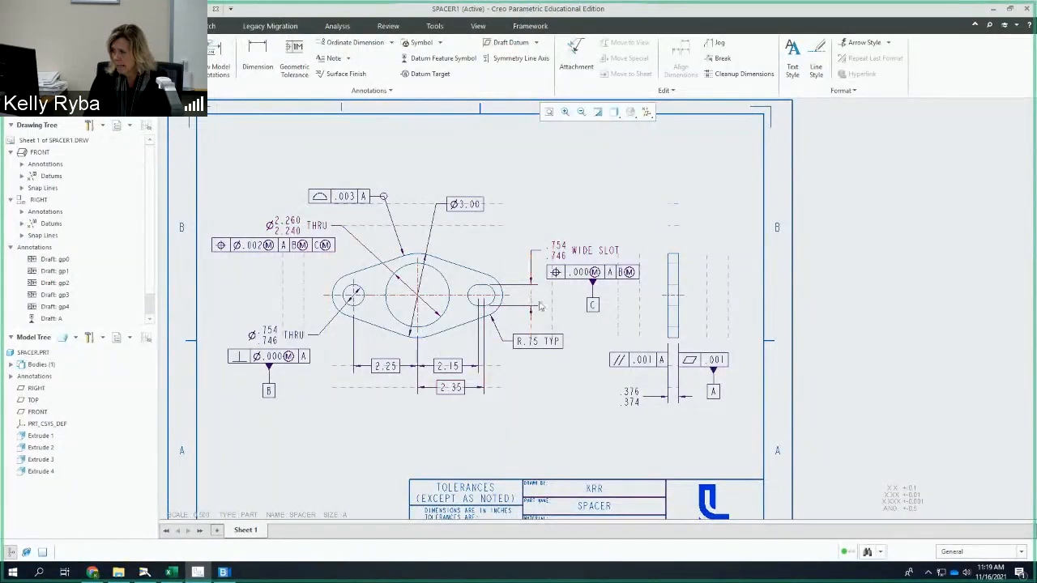
scroll(623, 320, down, 3)
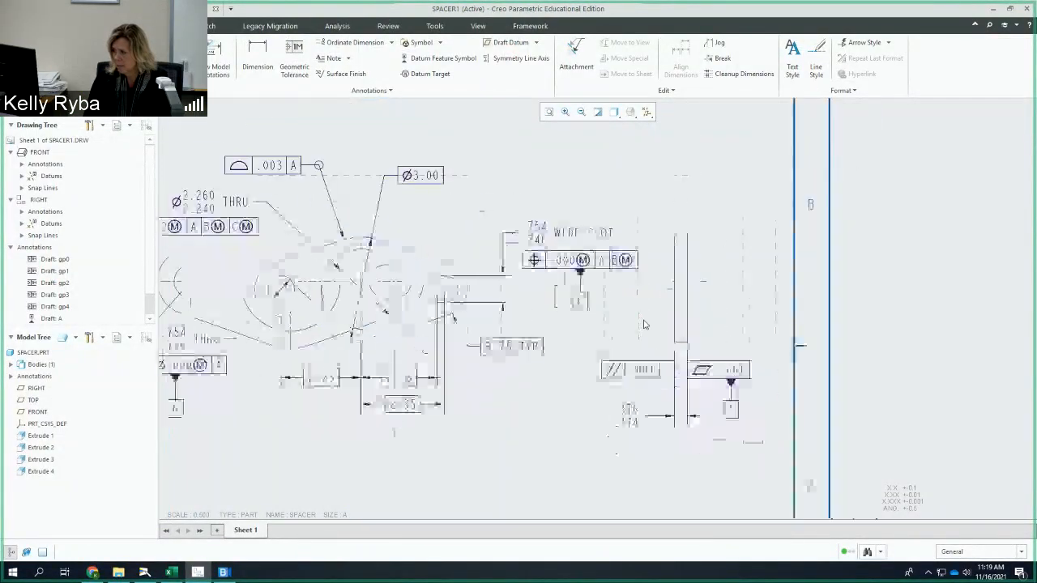
middle_drag(597, 311, 552, 324)
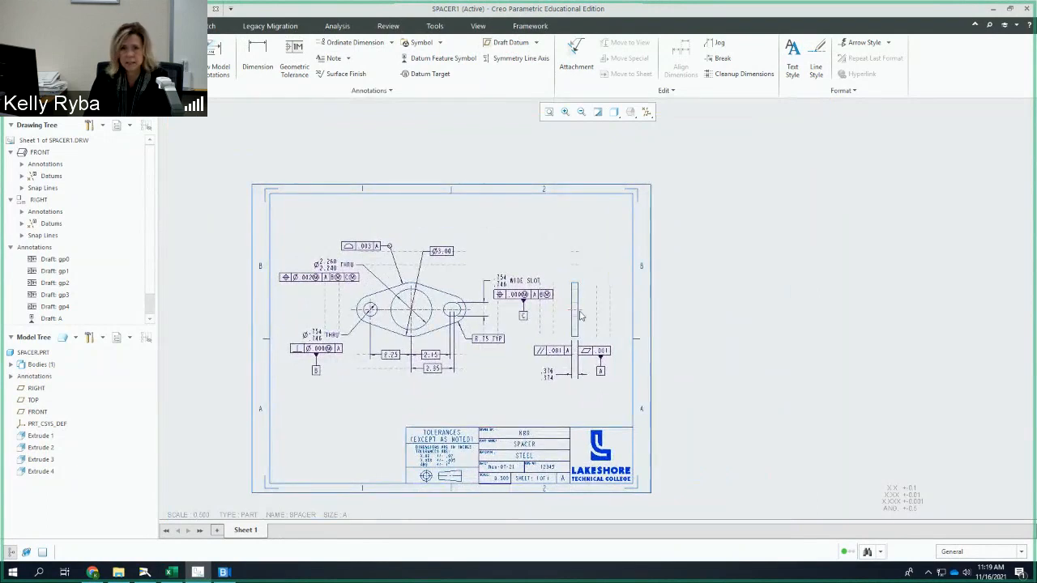
click(513, 296)
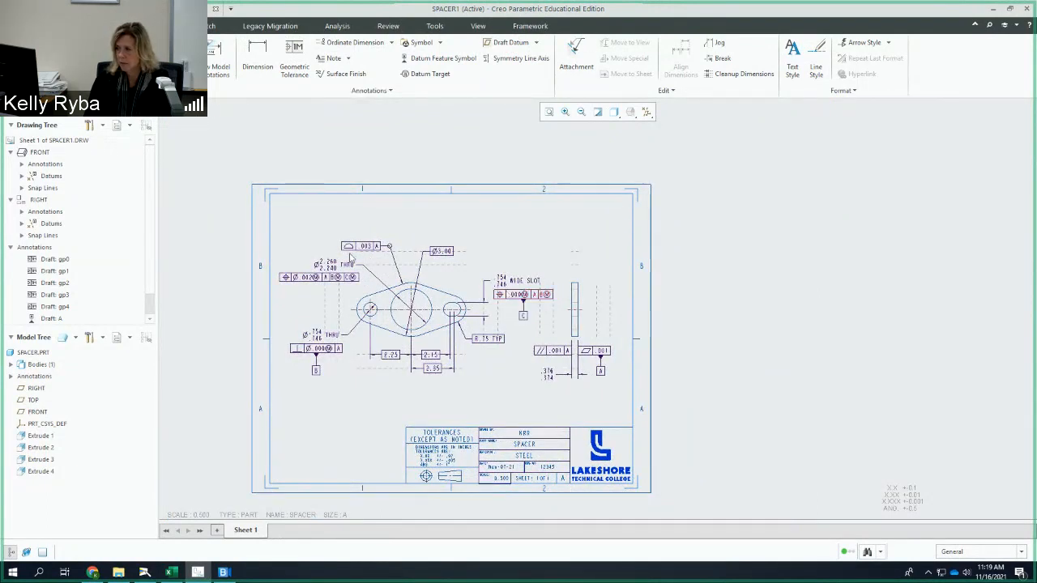
middle_drag(517, 262, 533, 244)
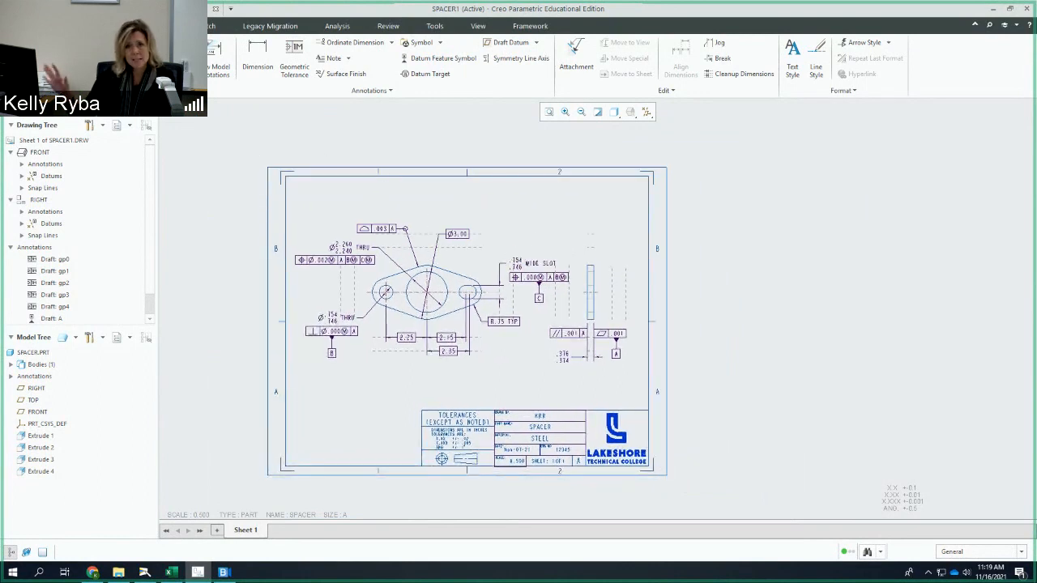
Save the spacer drawing and delete all of its old versions
click(20, 26)
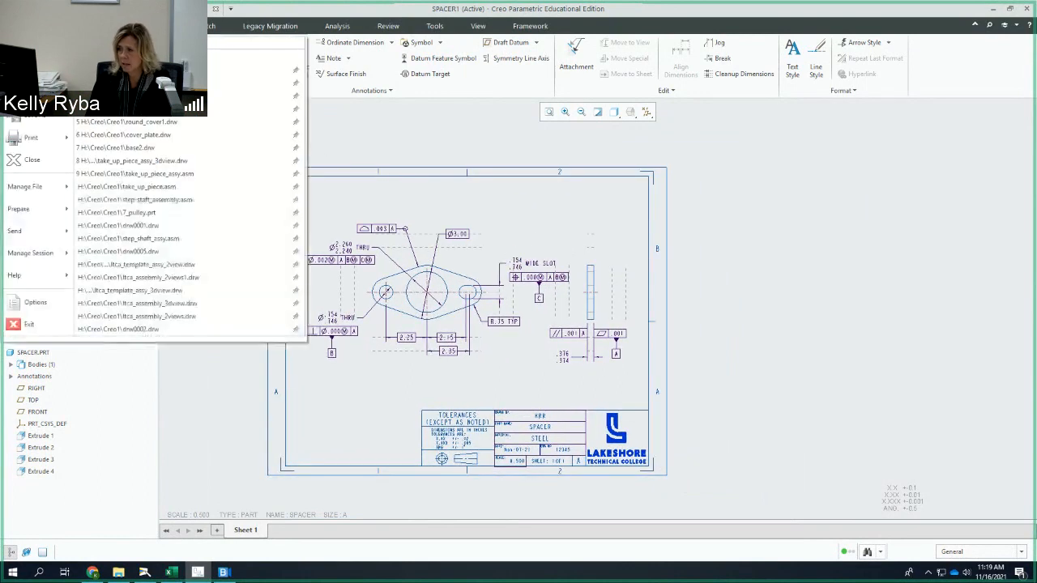
click(29, 92)
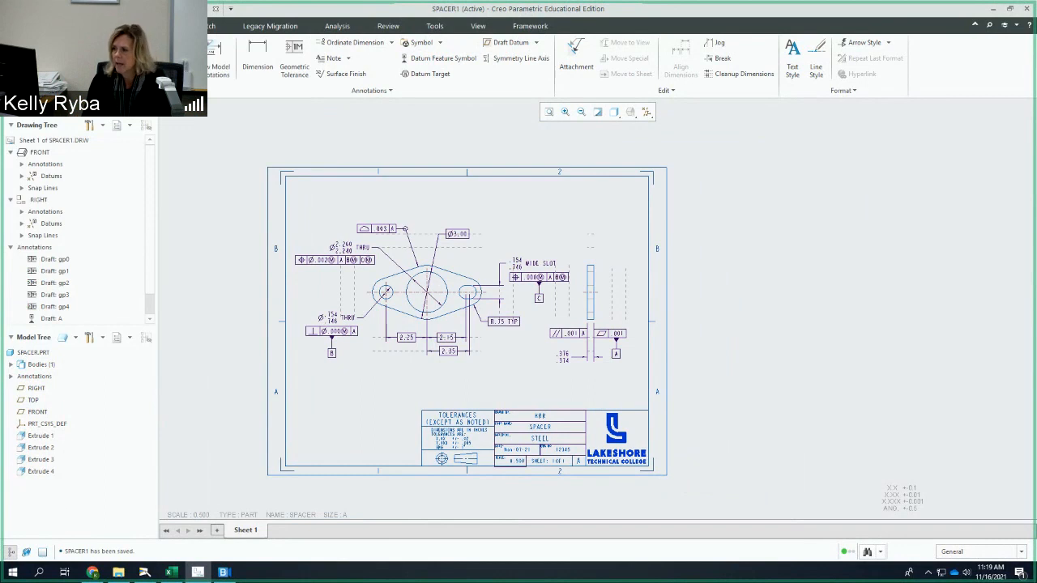
click(20, 26)
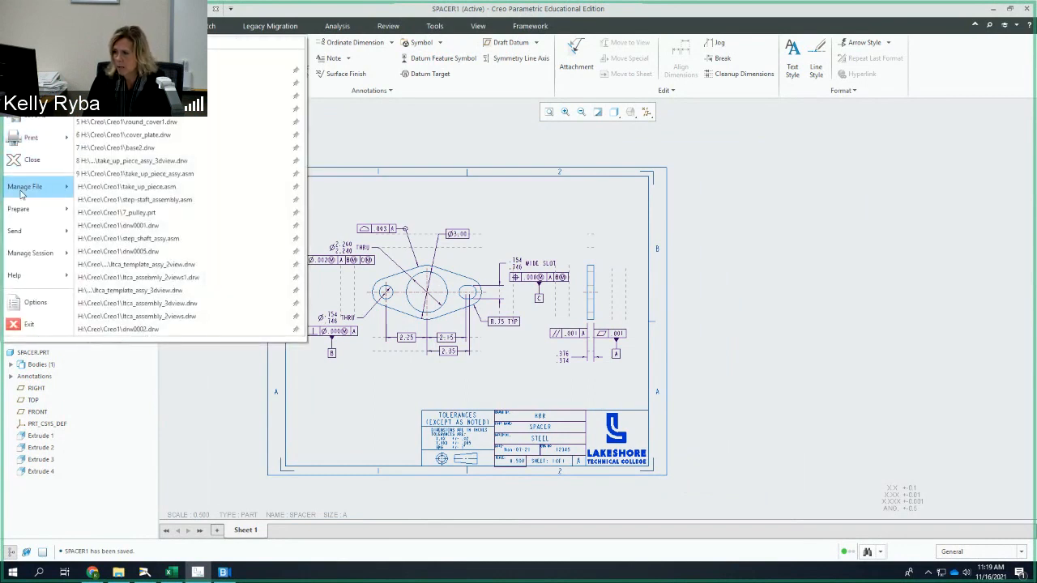
mouse_move(22, 193)
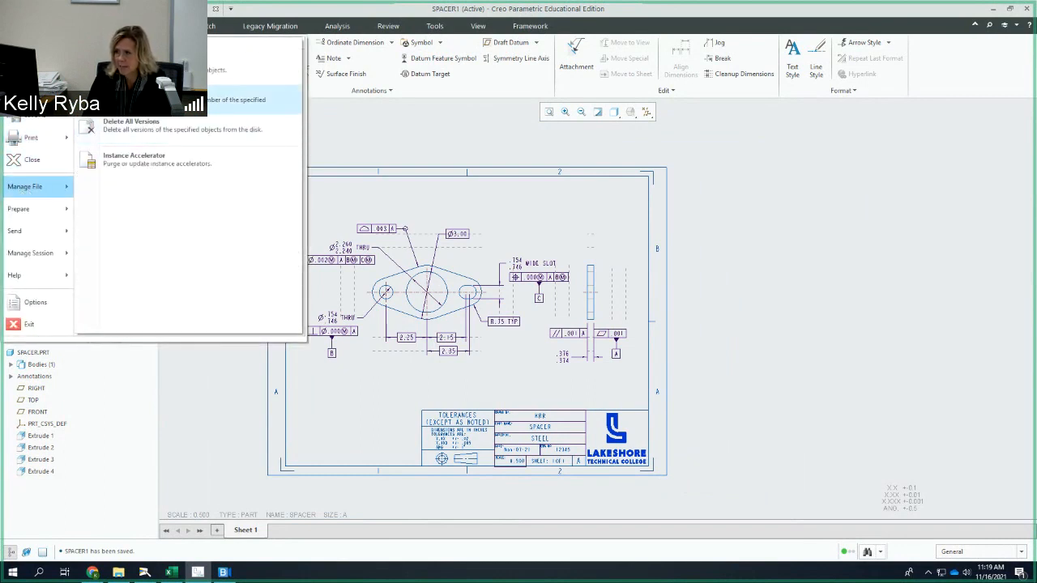
click(162, 99)
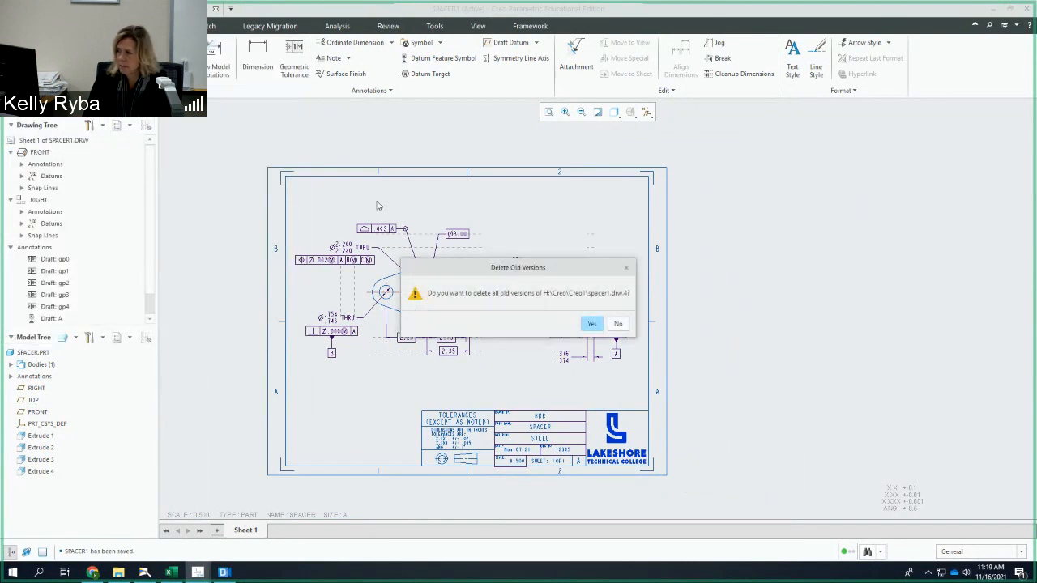
click(592, 324)
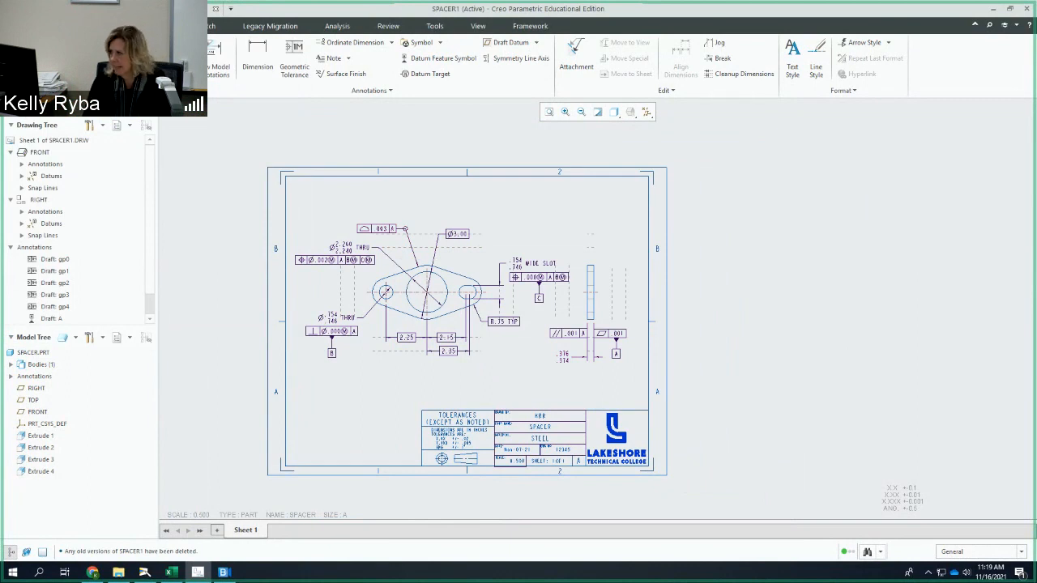
Close the drawing and erase all objects not displayed from the session
click(16, 25)
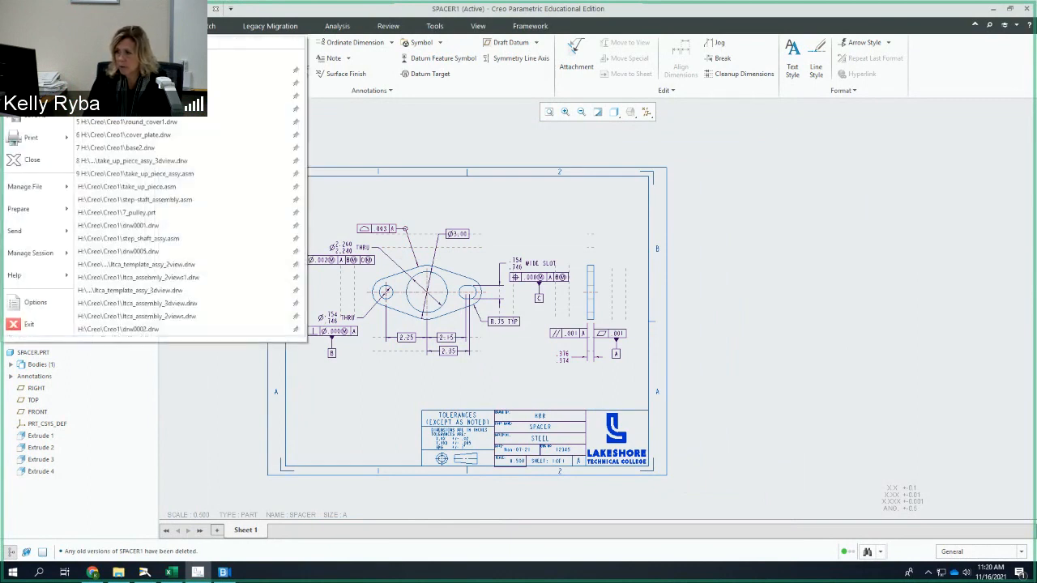
click(23, 161)
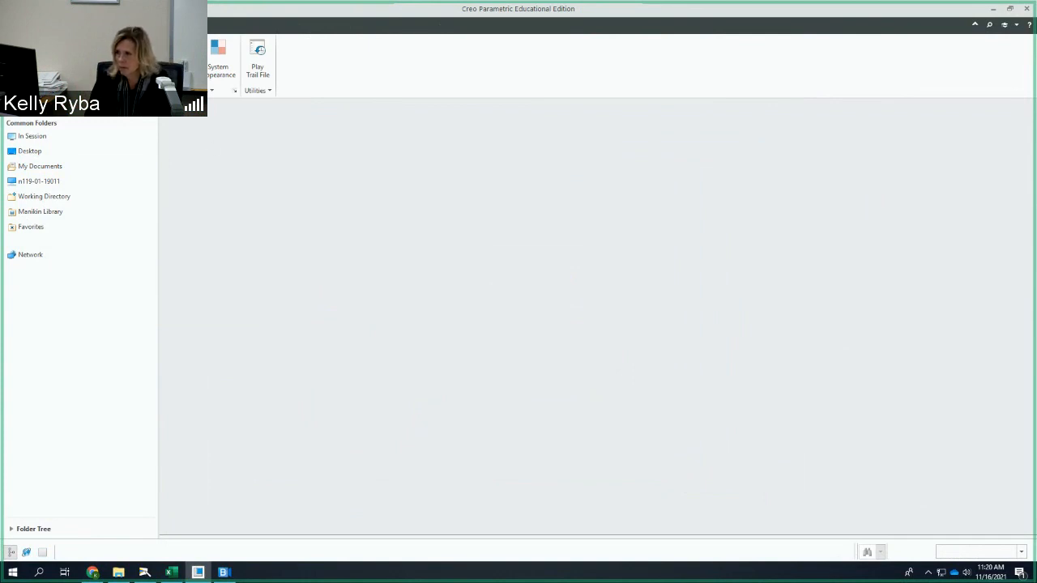
click(18, 26)
mouse_move(22, 258)
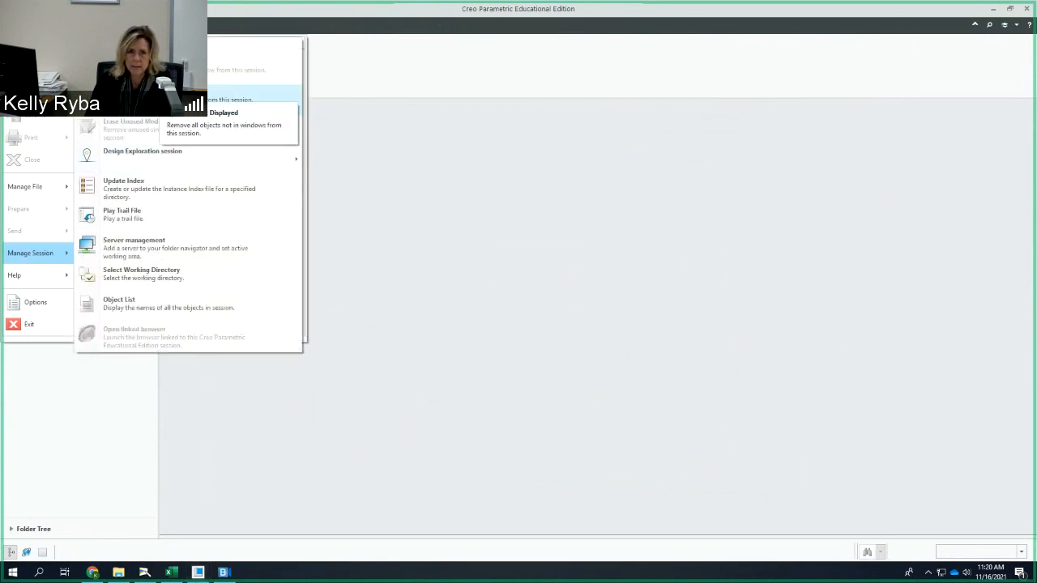
click(162, 92)
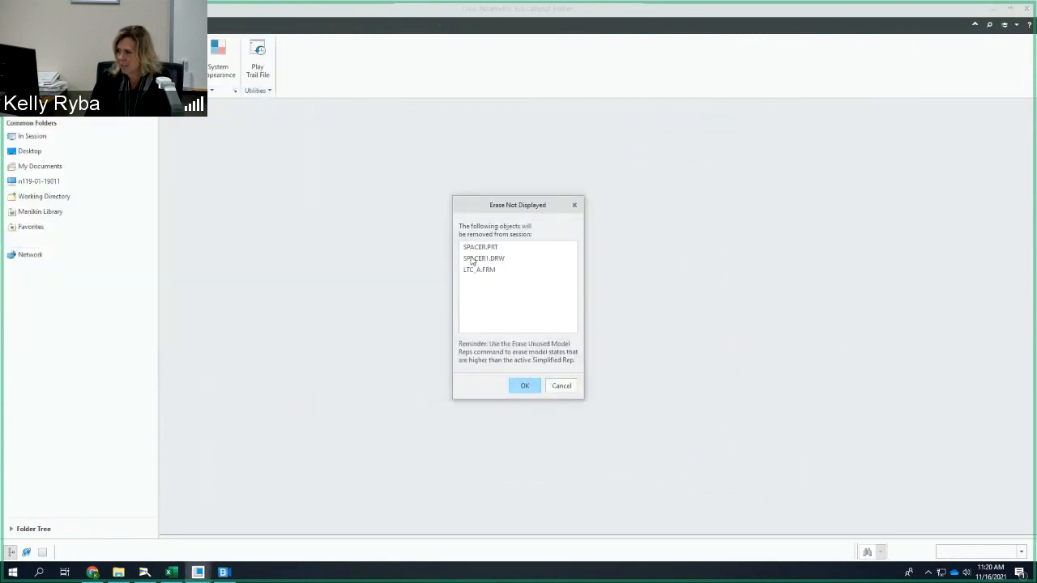
click(513, 387)
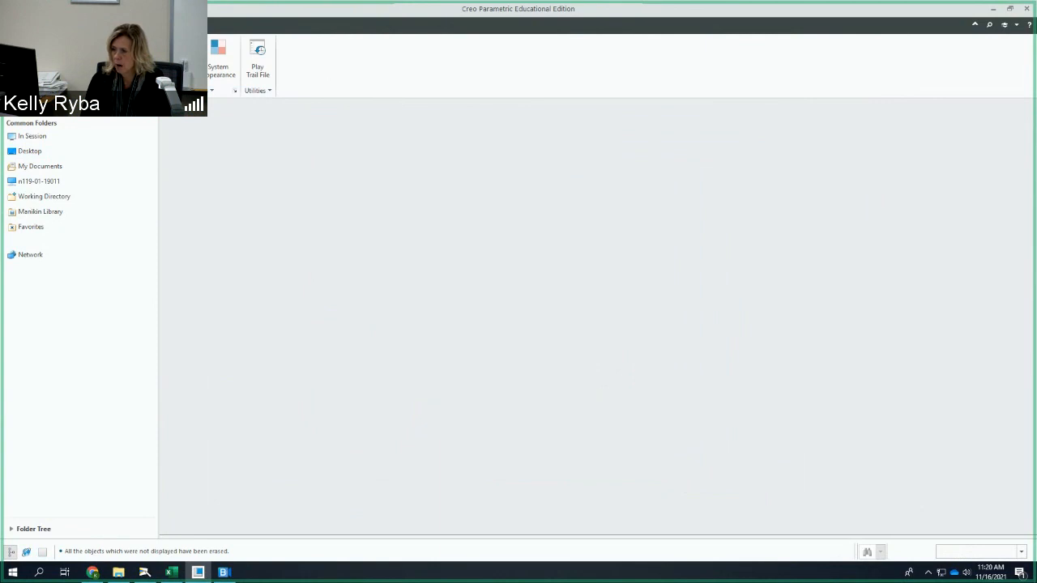
Open the slotted_hub.drw drawing from the Creo1 folder
key(ctrl+n)
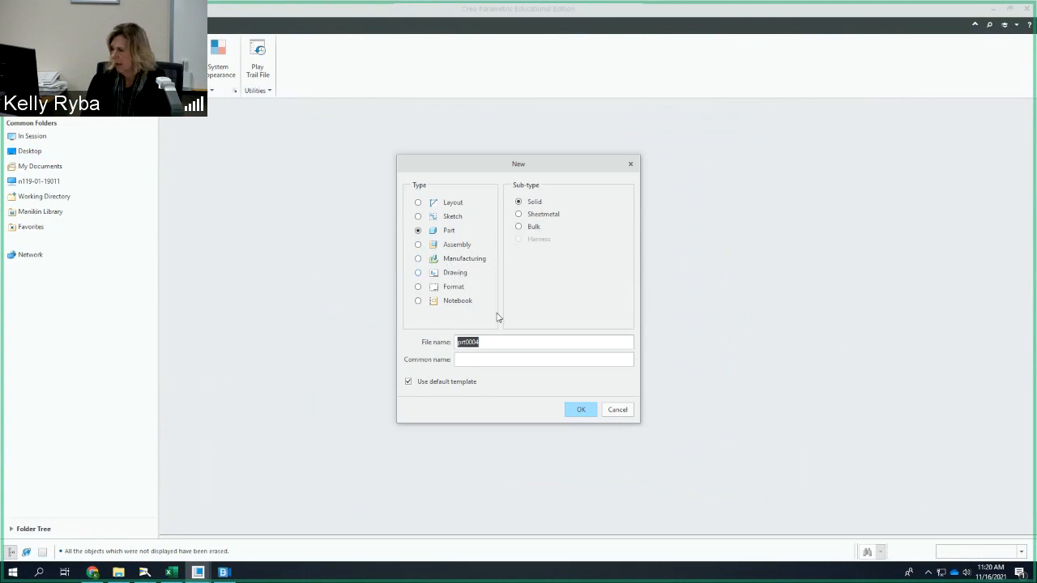
click(616, 410)
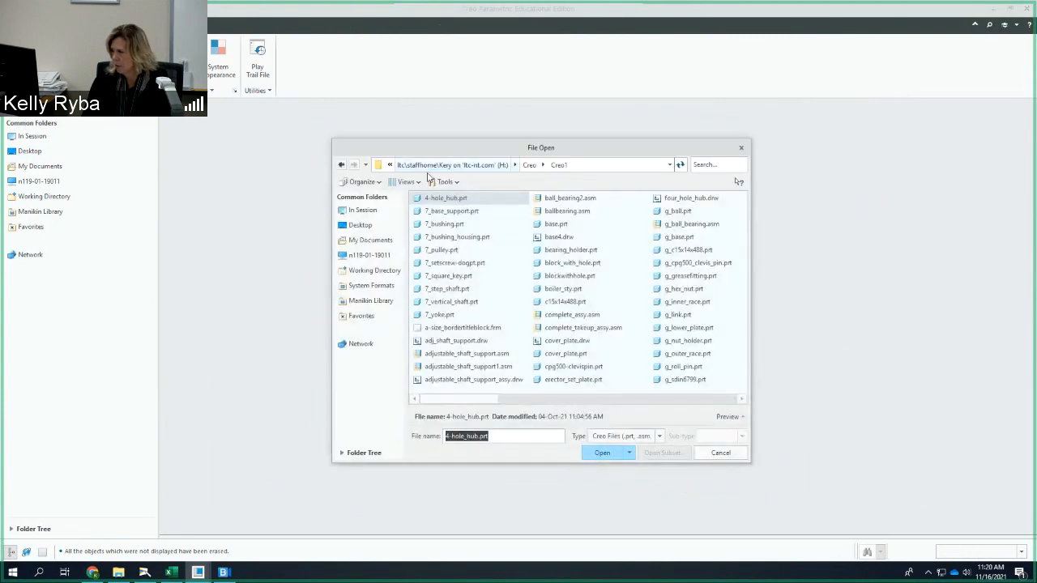
click(671, 399)
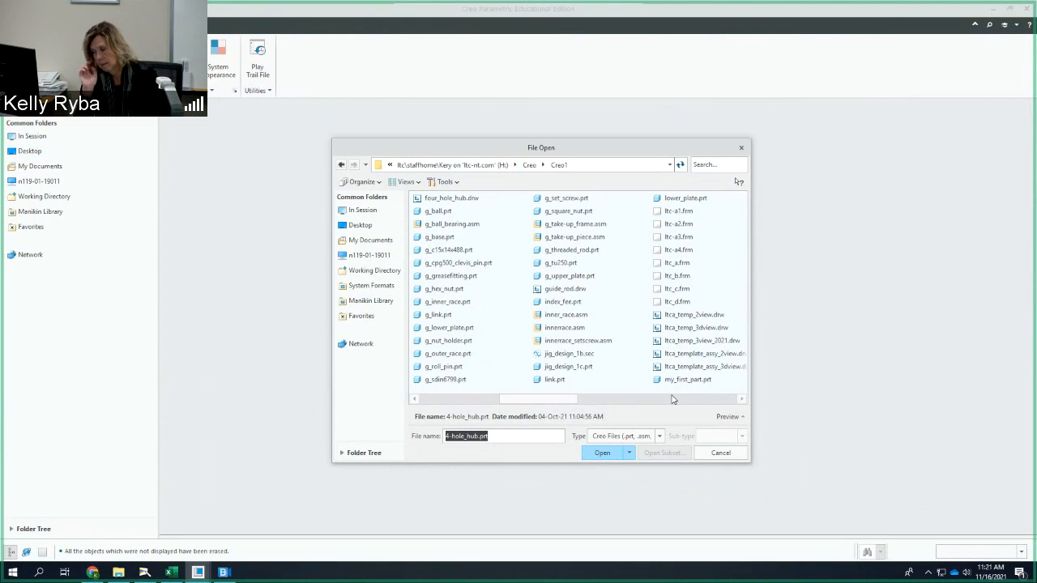
click(671, 399)
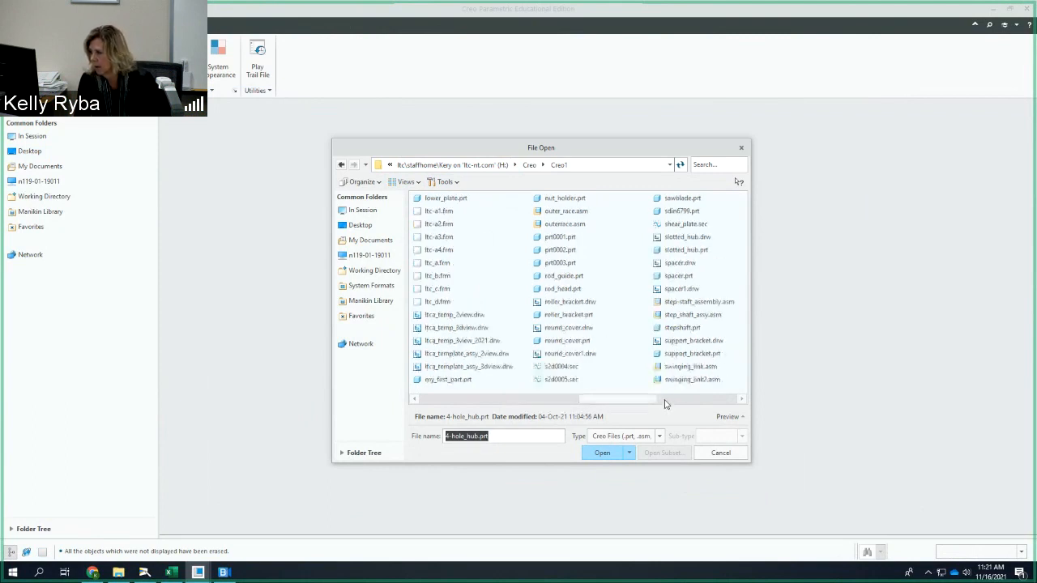
click(688, 236)
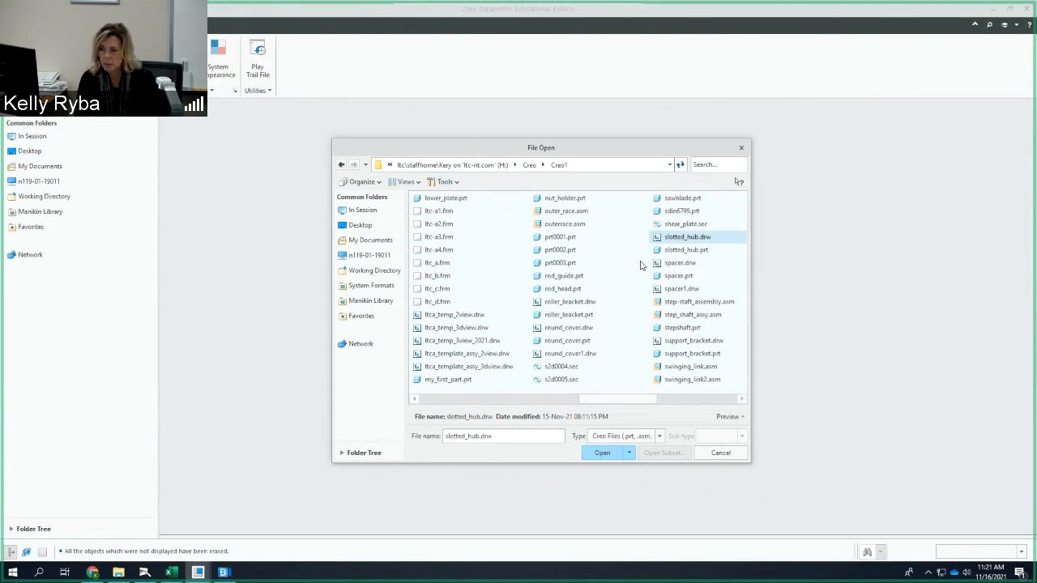
click(606, 452)
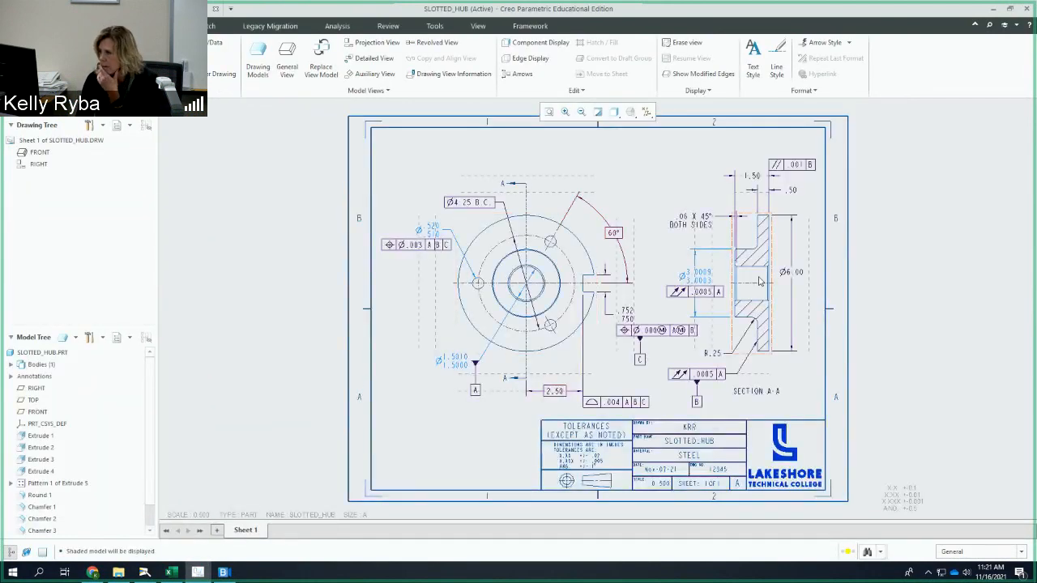
Try the nominal tolerance display on the .520/.510 bolt-hole diameter dimension and switch it back to limits
middle_drag(758, 276, 614, 291)
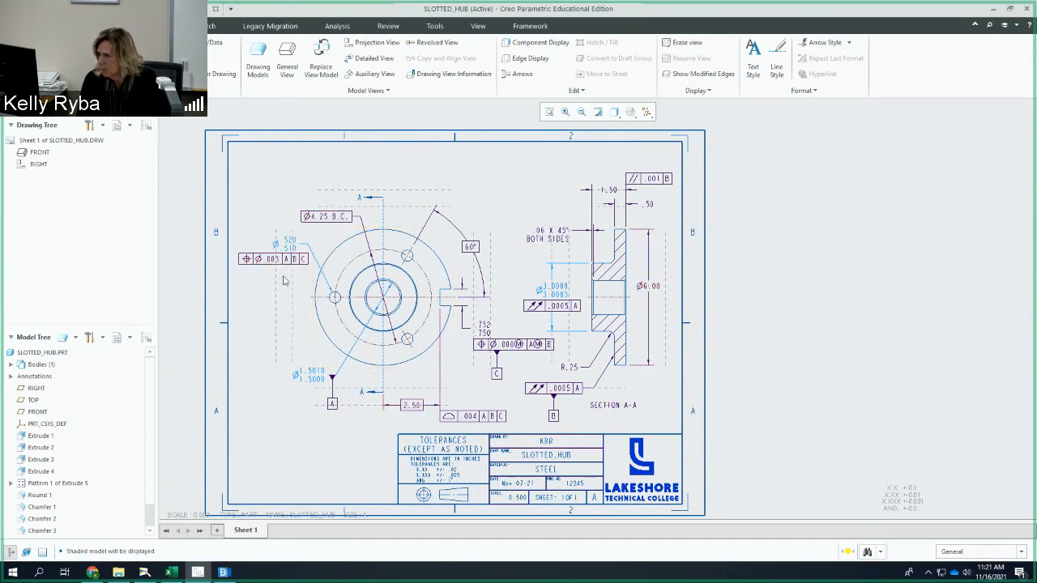
scroll(284, 280, up, 2)
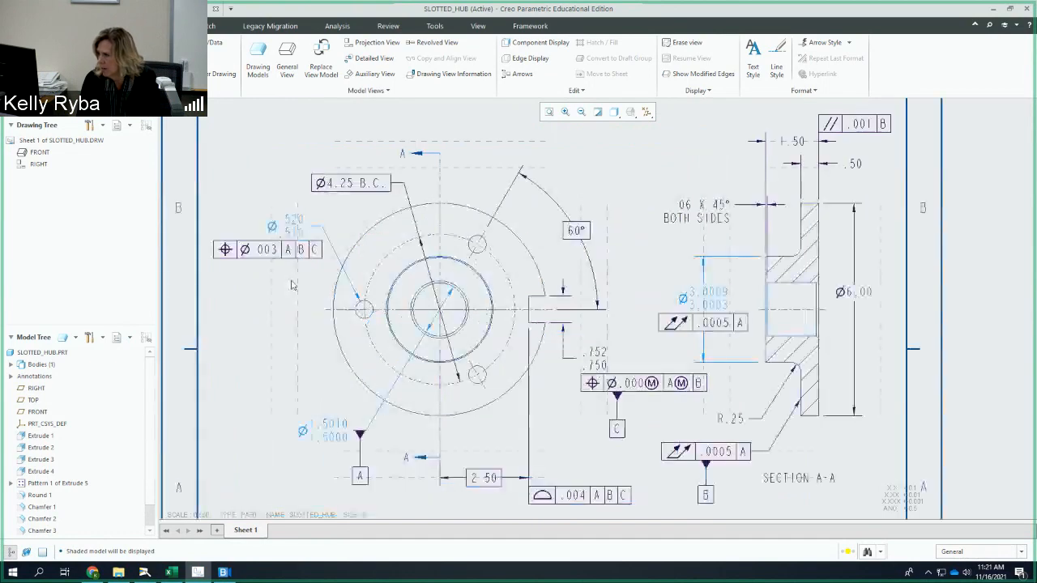
click(278, 213)
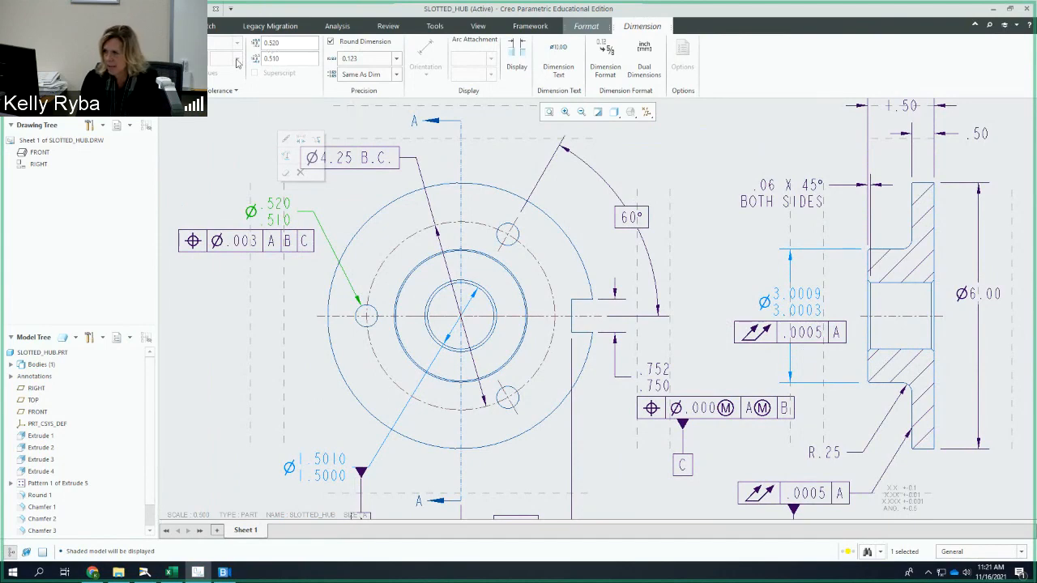
click(120, 68)
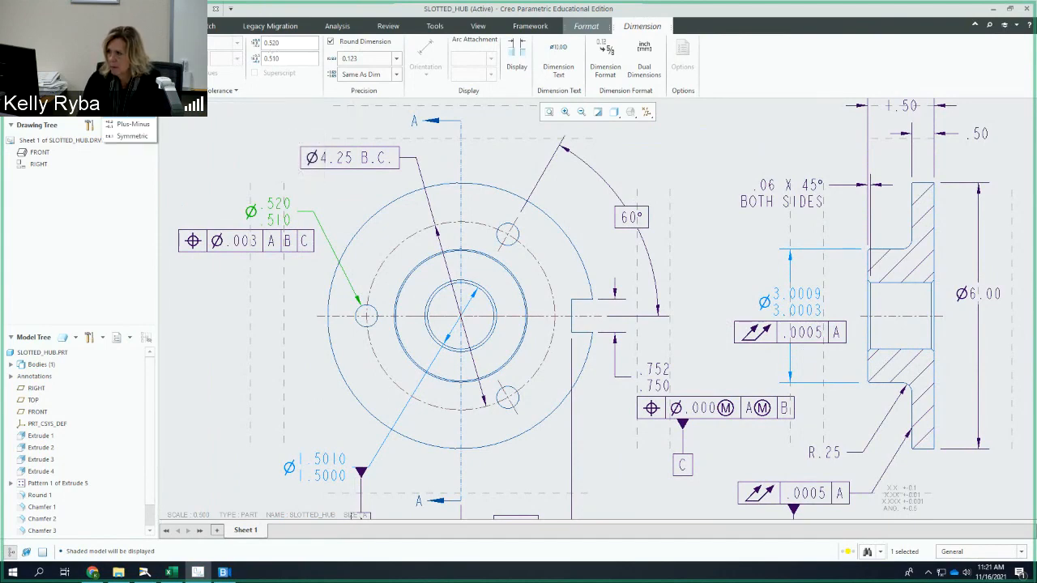
click(132, 135)
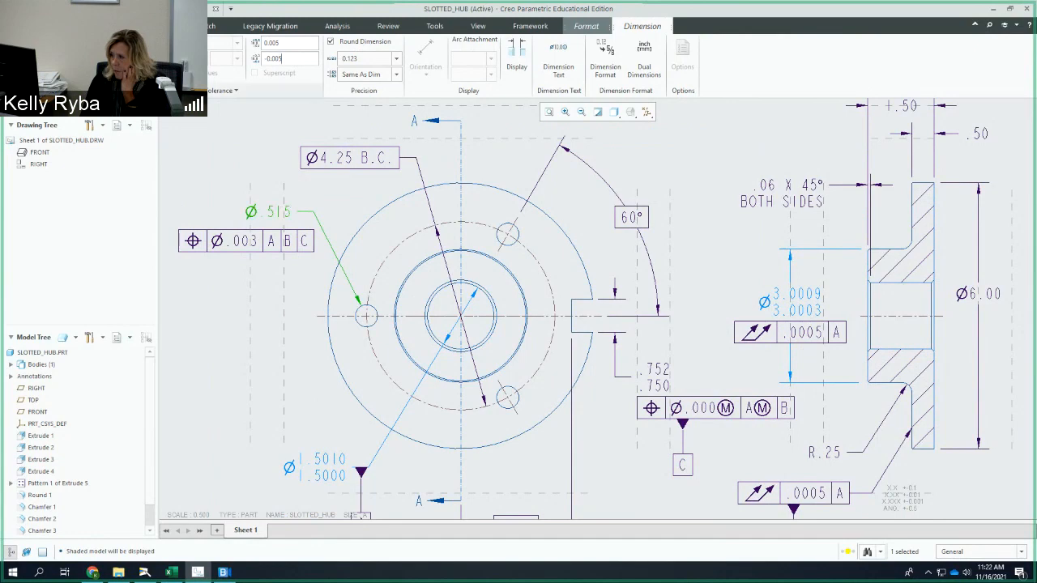
click(119, 67)
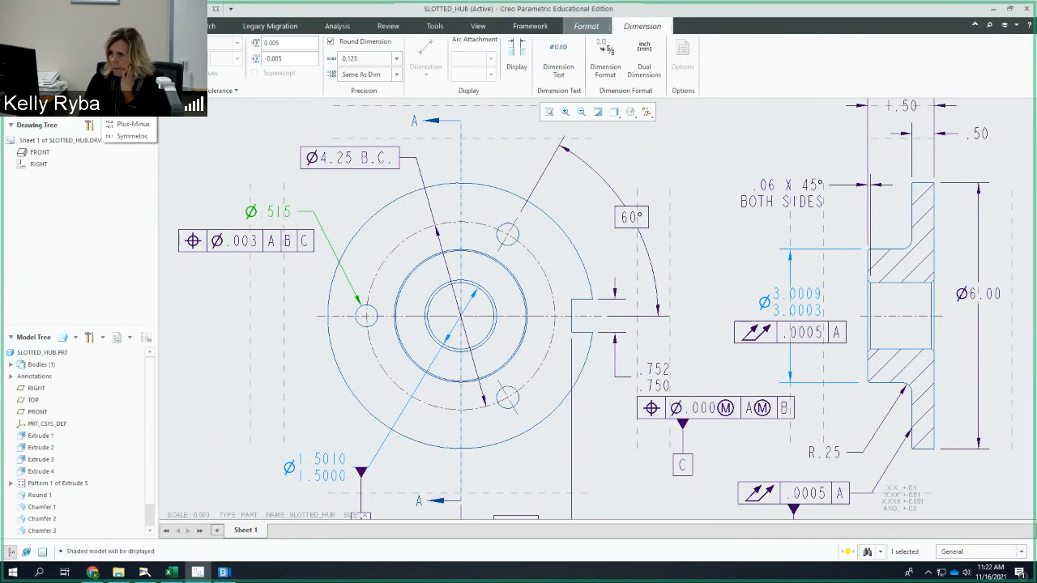
click(130, 112)
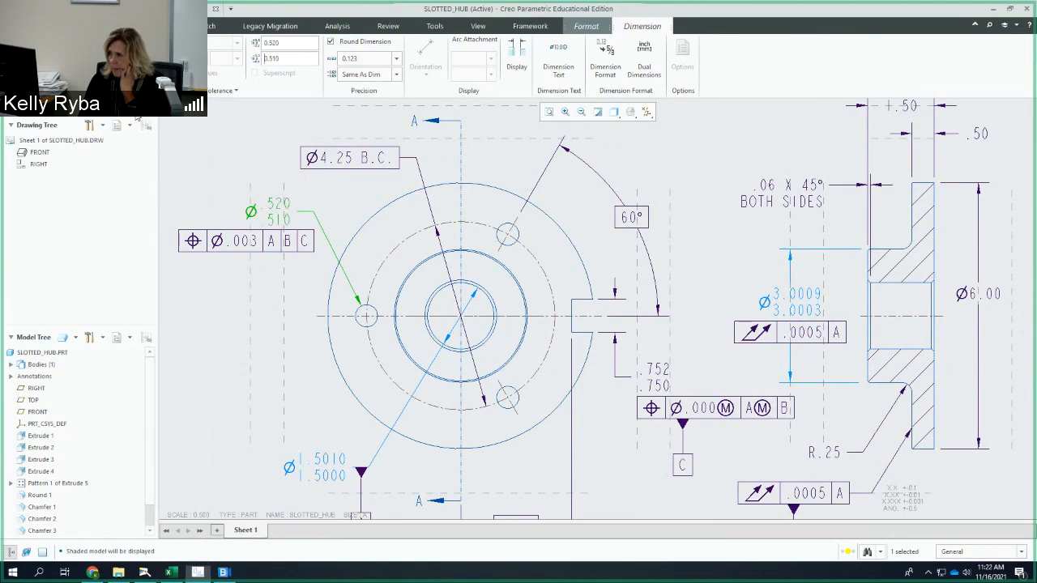
click(226, 183)
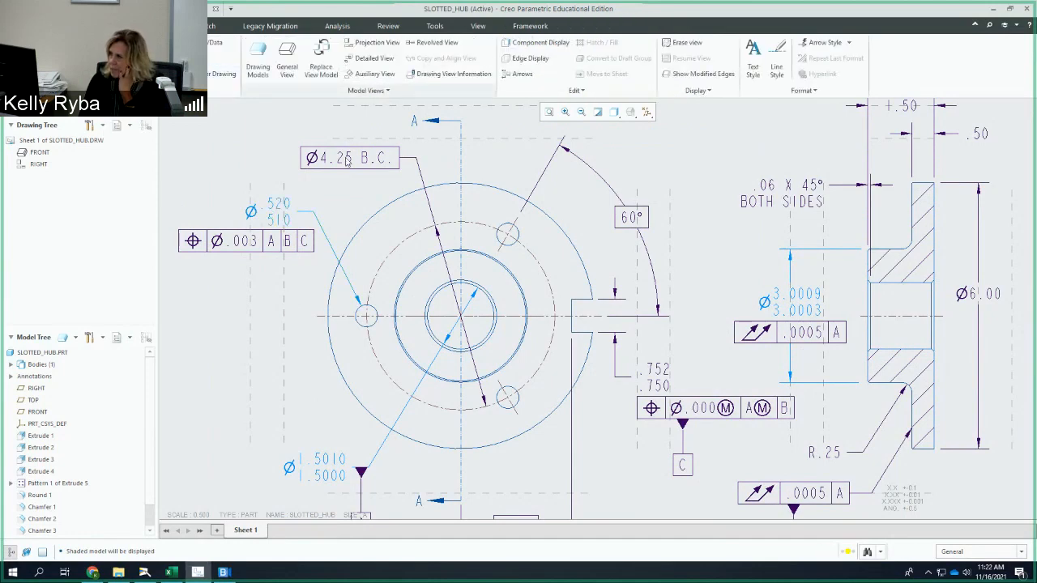
Delete the .520/.510 bolt-hole diameter dimension and place a new dimension on the same hole, above its position tolerance frame
click(275, 213)
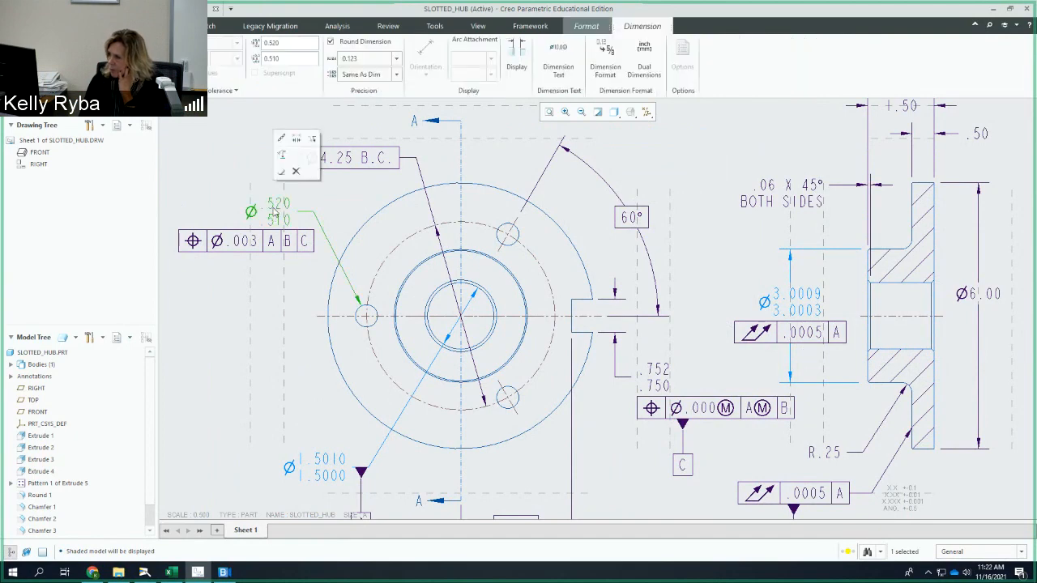
click(296, 171)
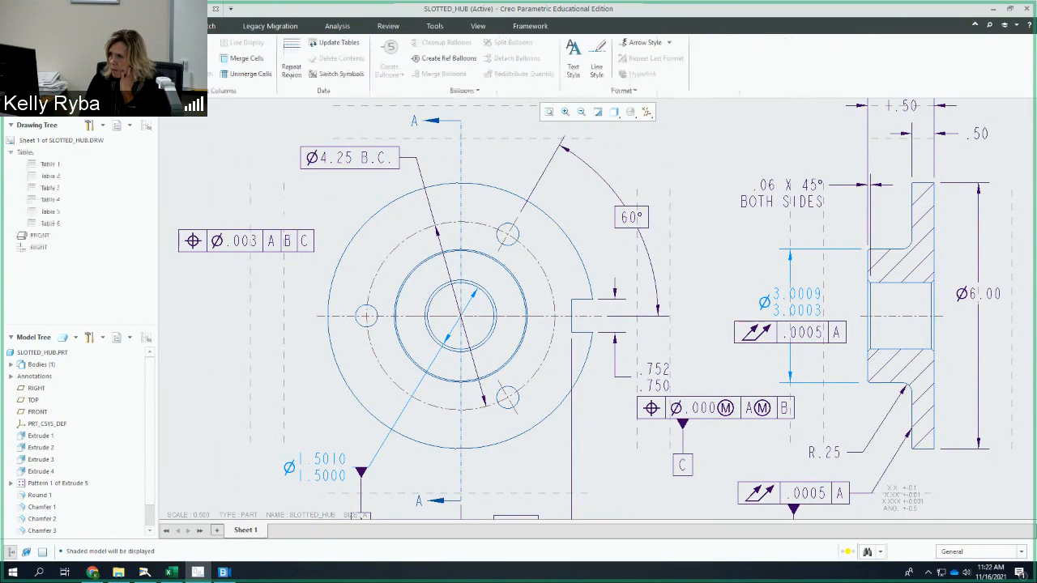
click(174, 26)
click(257, 59)
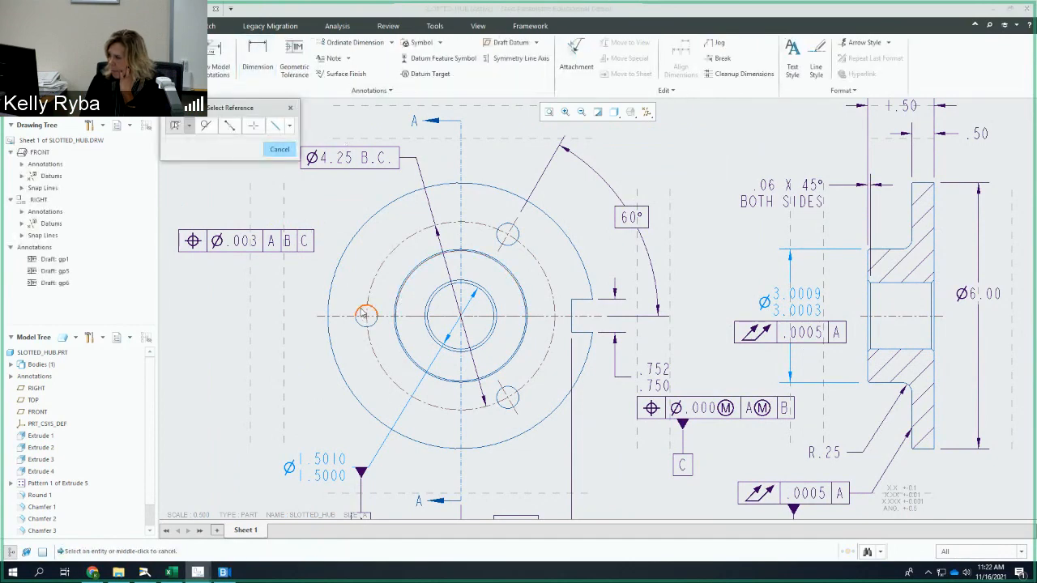
click(365, 314)
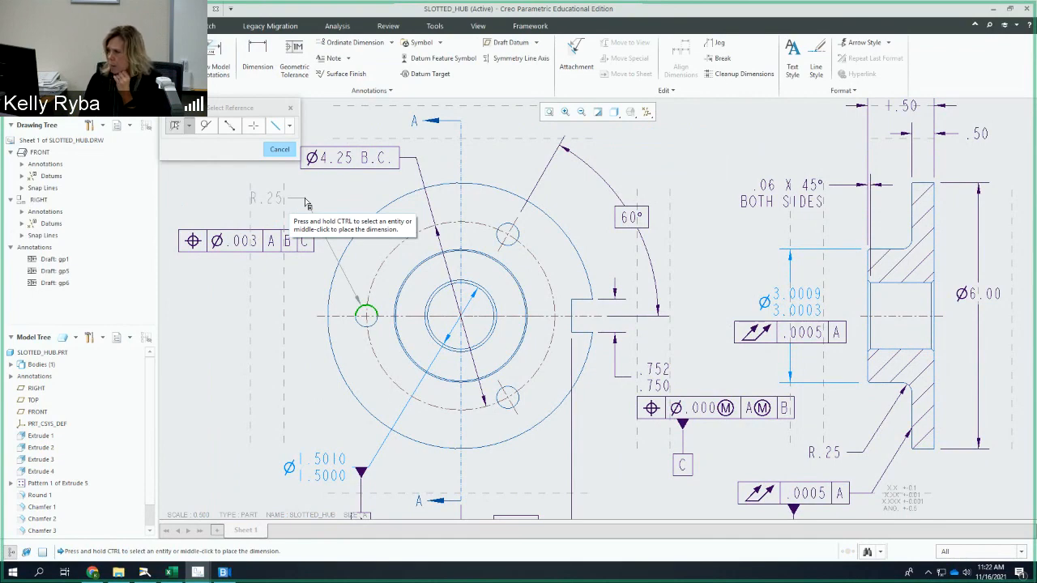
middle_click(301, 198)
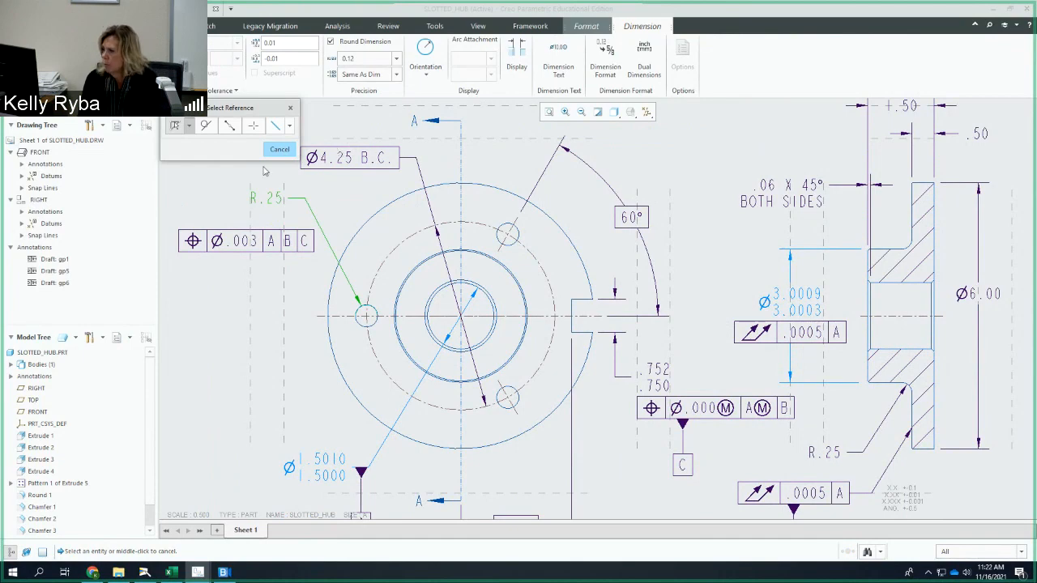
click(291, 110)
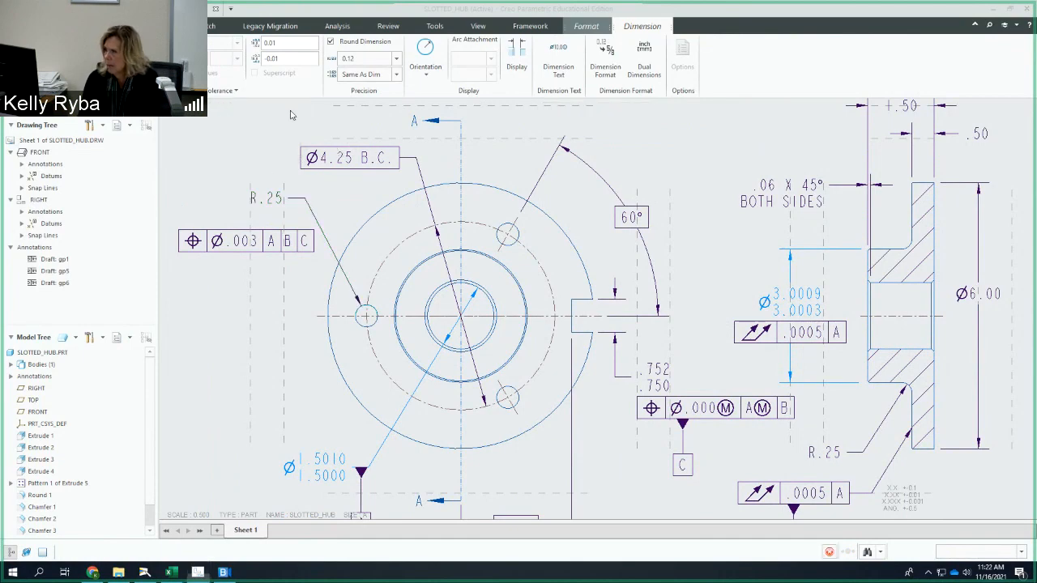
Change the new bolt-hole dimension from radius to diameter and set its precision to three decimal places (0.123)
click(278, 203)
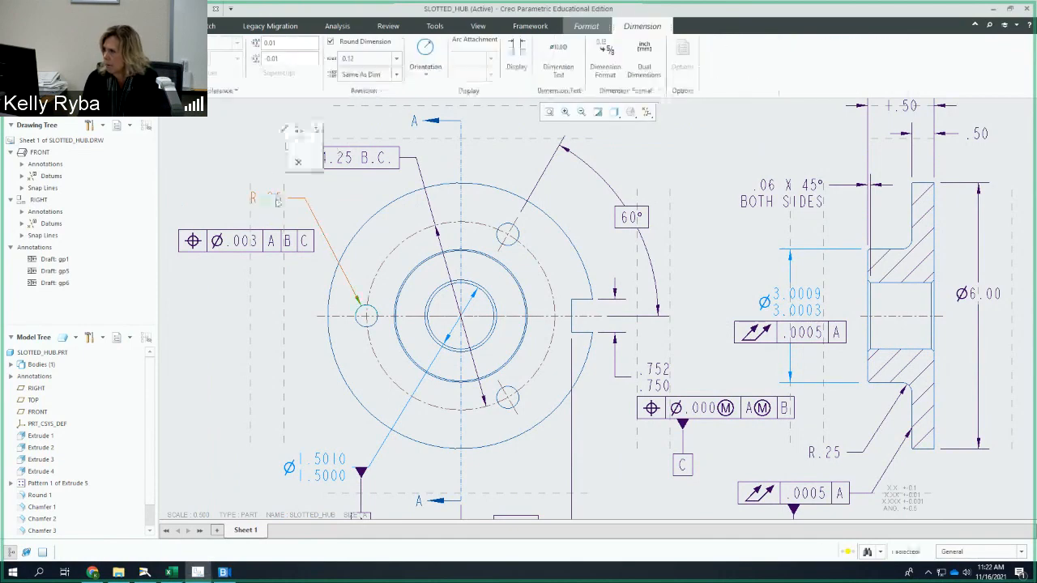
click(517, 58)
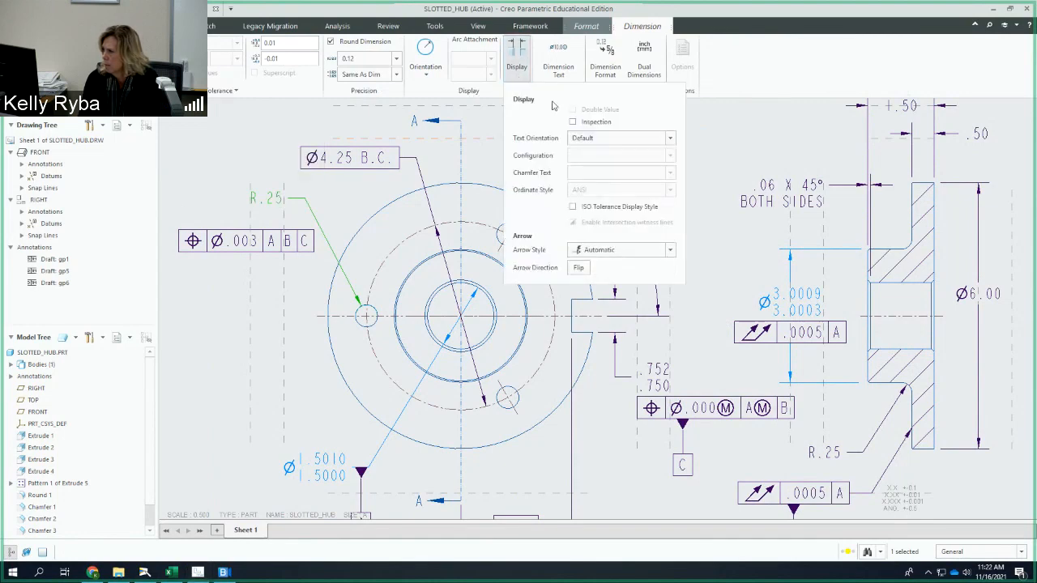
click(591, 140)
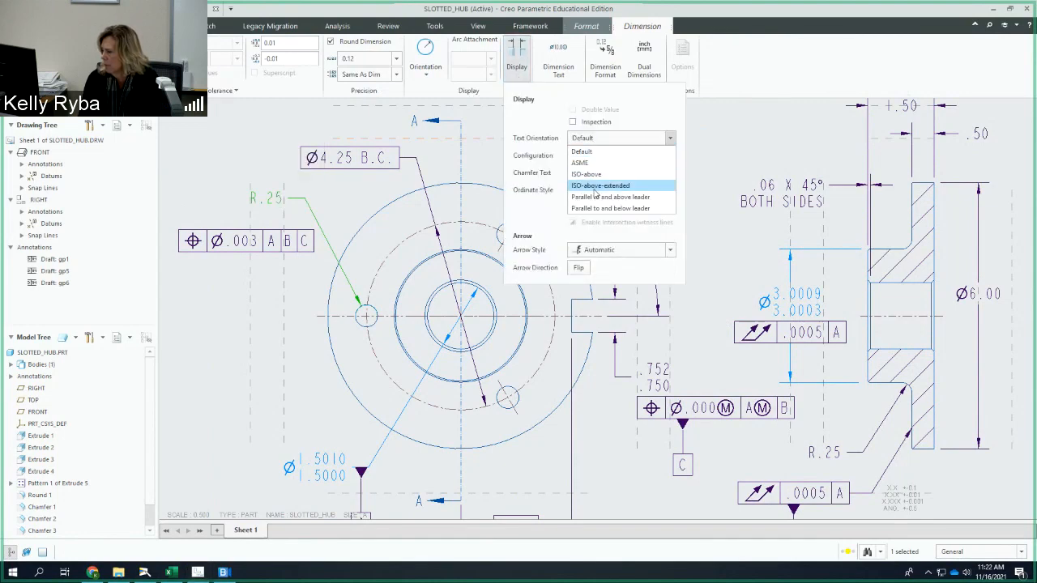
click(595, 145)
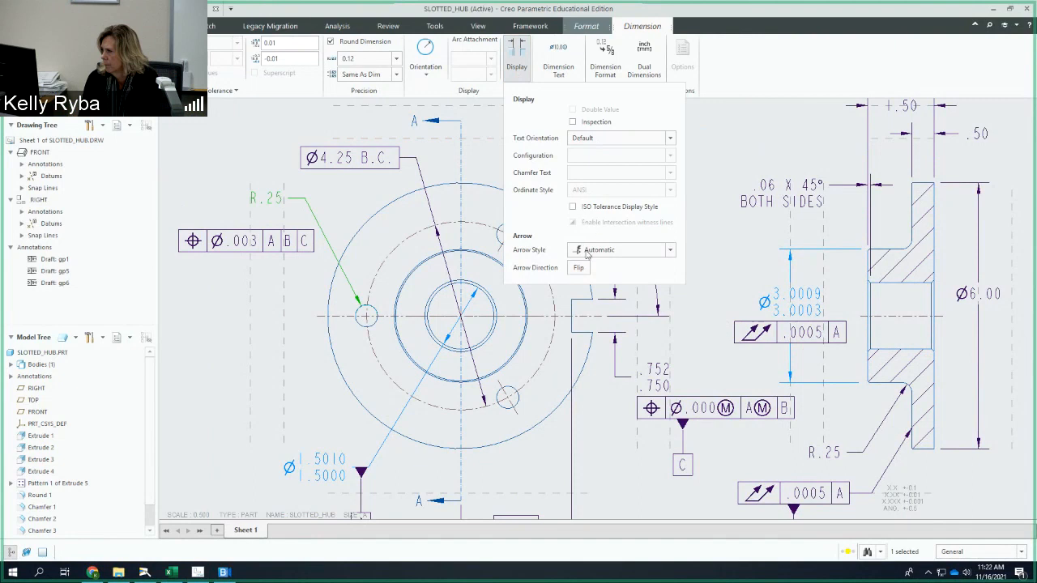
click(517, 57)
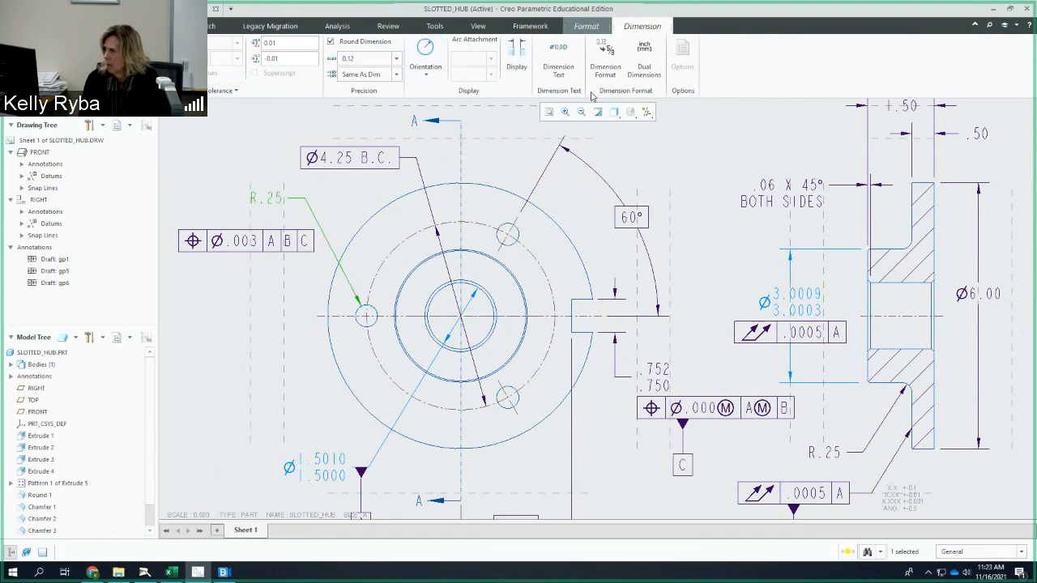
click(567, 77)
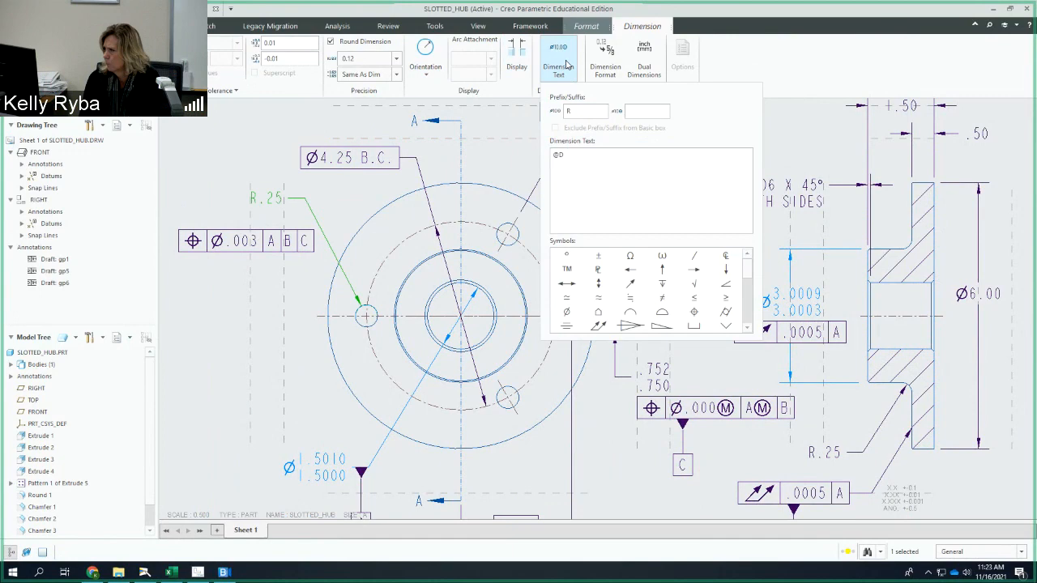
click(616, 71)
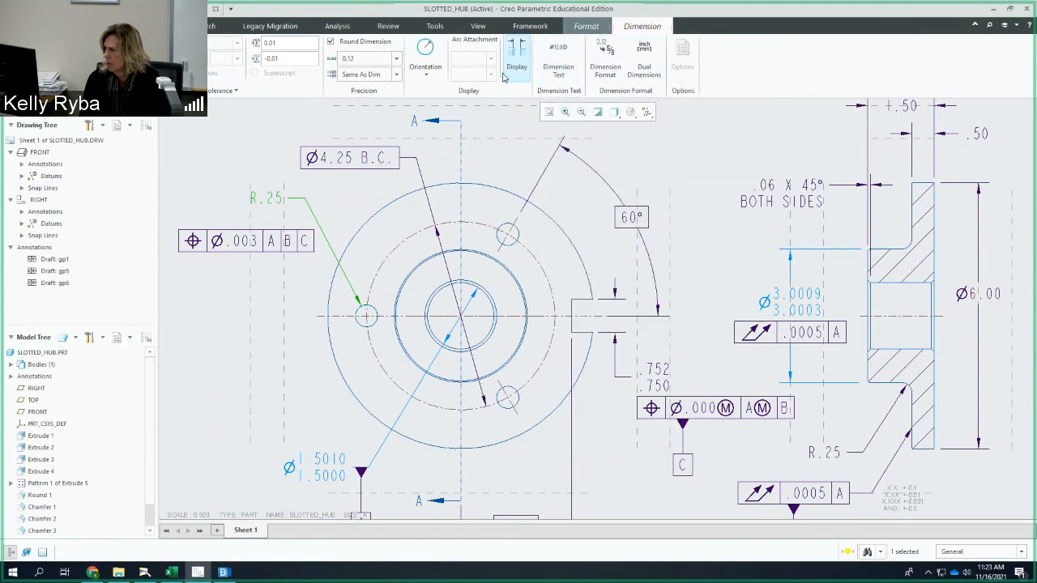
click(425, 66)
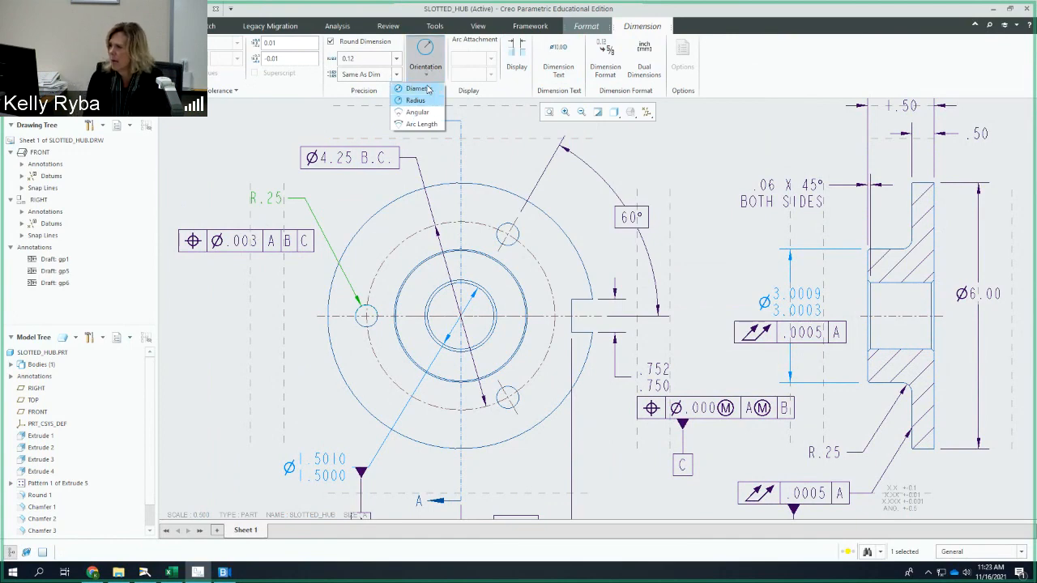
click(423, 89)
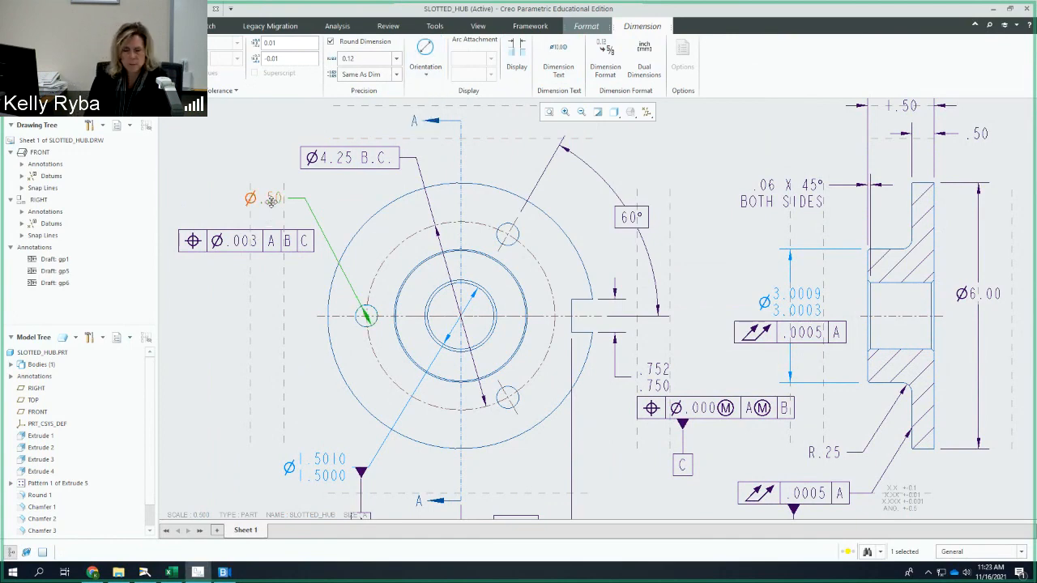
click(397, 62)
click(360, 109)
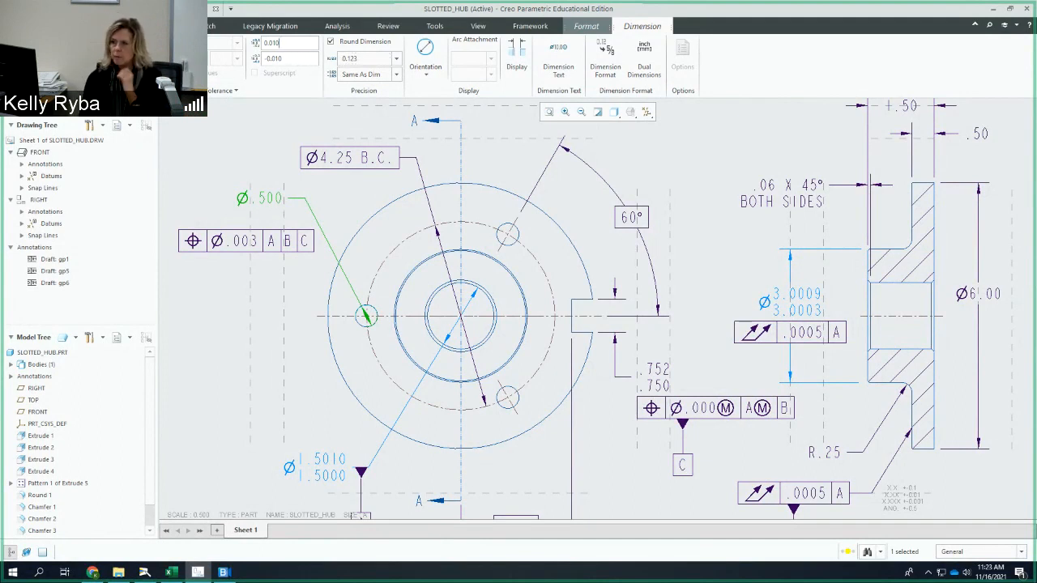
Set the bolt-hole diameter dimension's upper tolerance to 0.020 and its lower tolerance to +.010
click(134, 43)
click(280, 43)
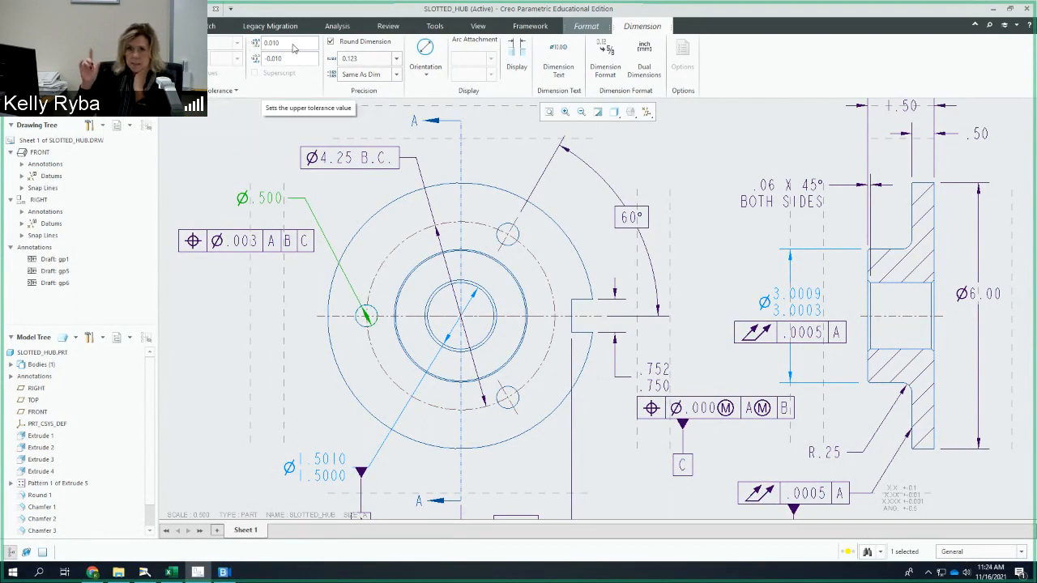
key(BackSpace)
key(BackSpace)
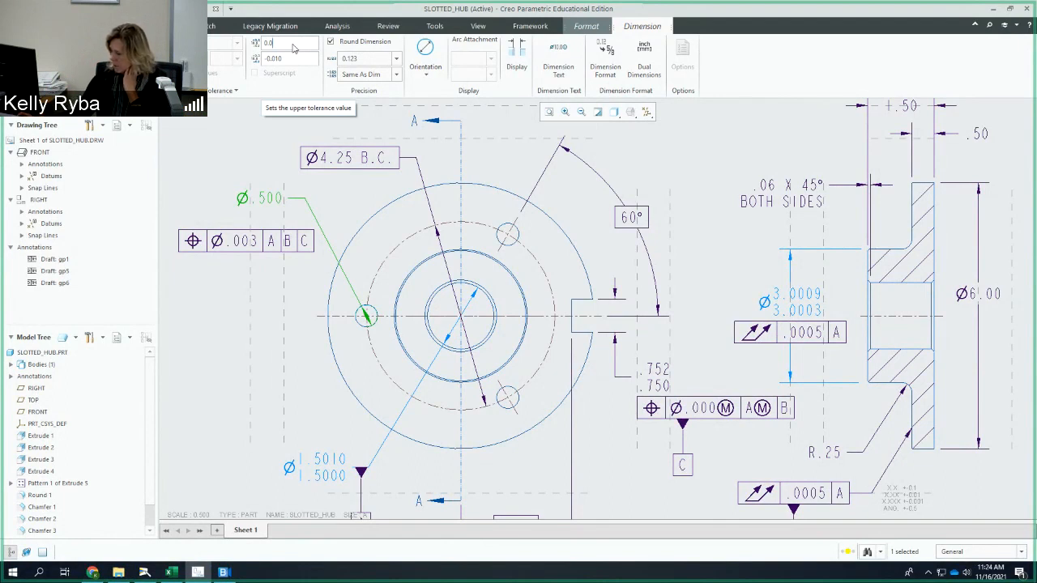
text(20)
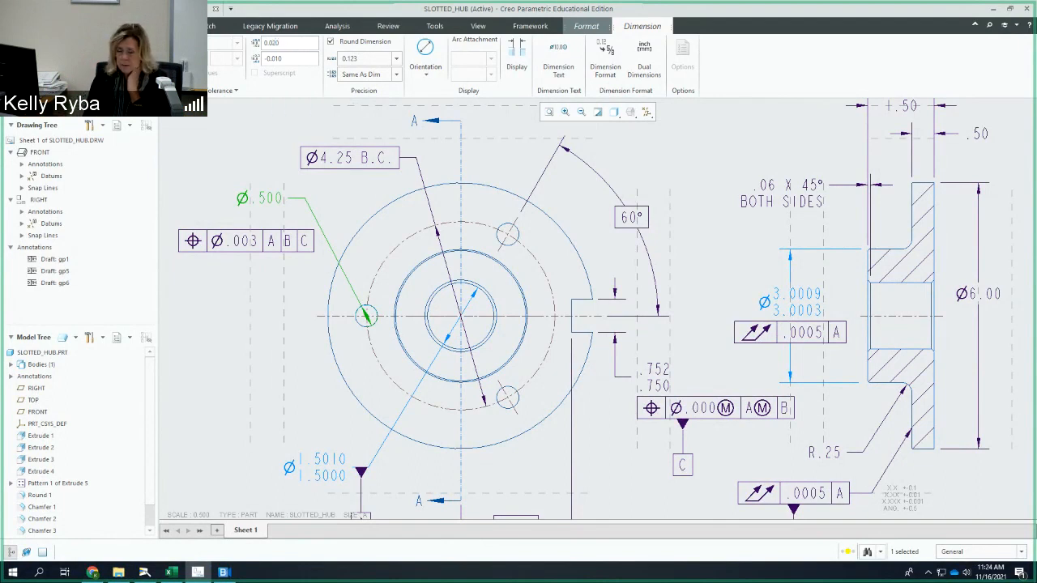
click(294, 61)
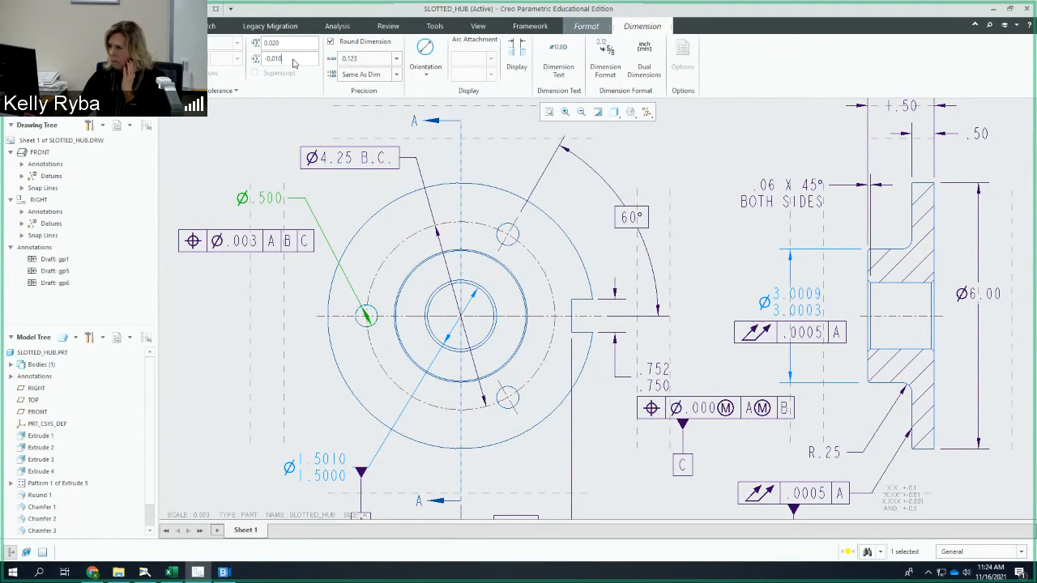
key(BackSpace)
key(BackSpace)
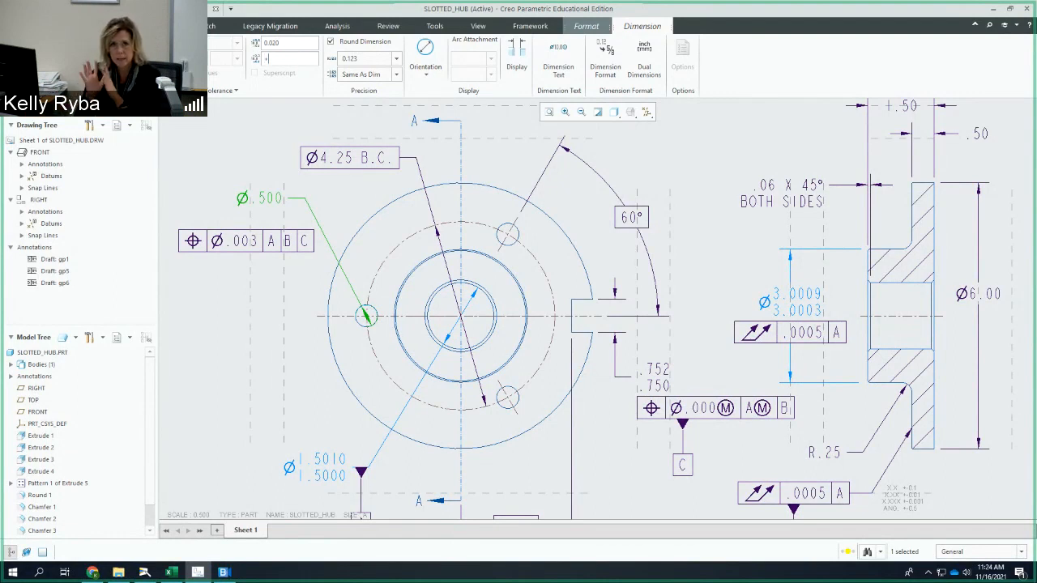
text(+.010)
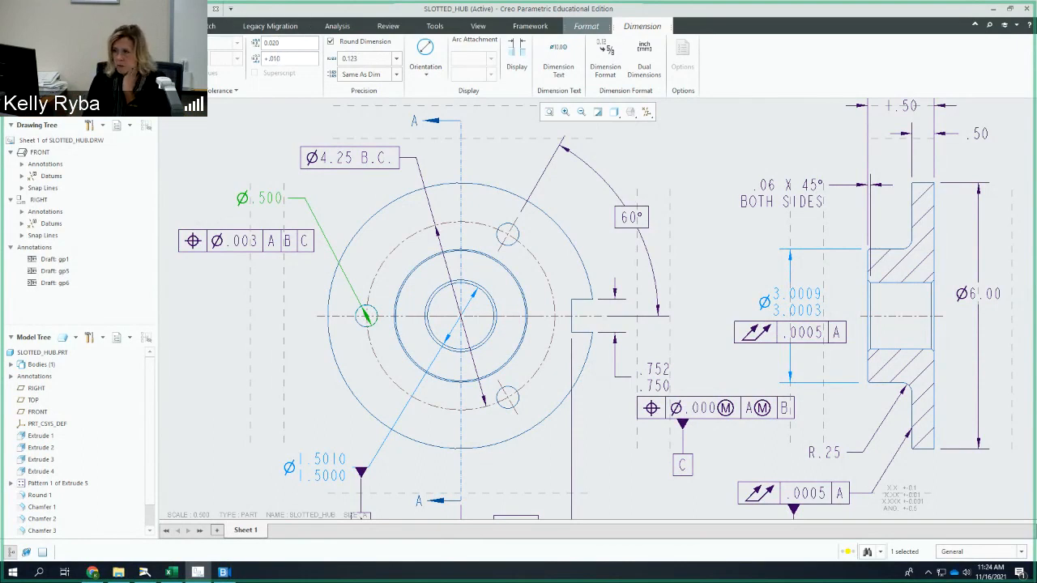
key(Return)
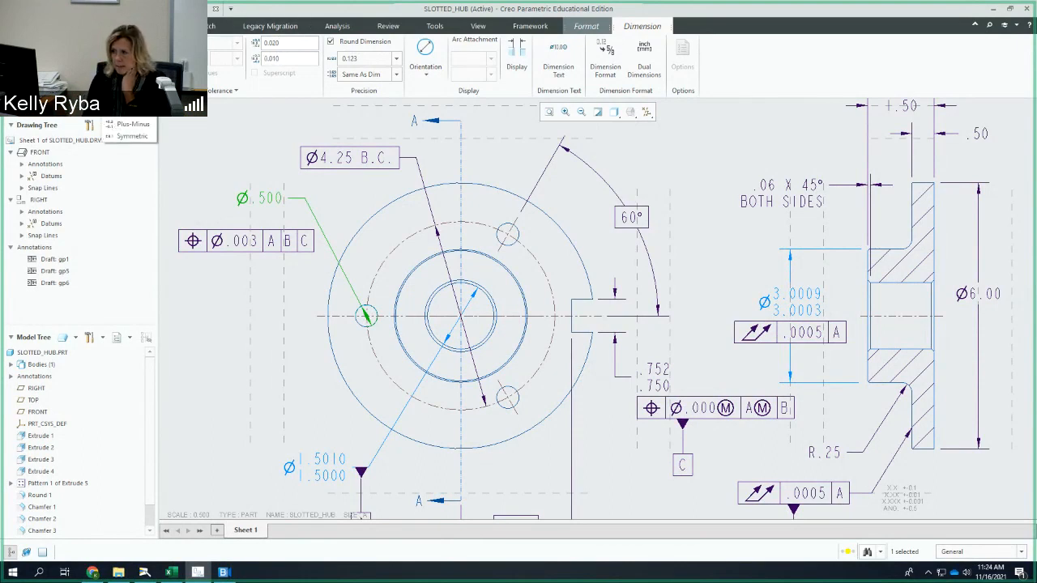
Display the bolt-hole dimension's tolerance as limits and turn on the ISO Tolerance Display Style so the limits are stacked
click(130, 118)
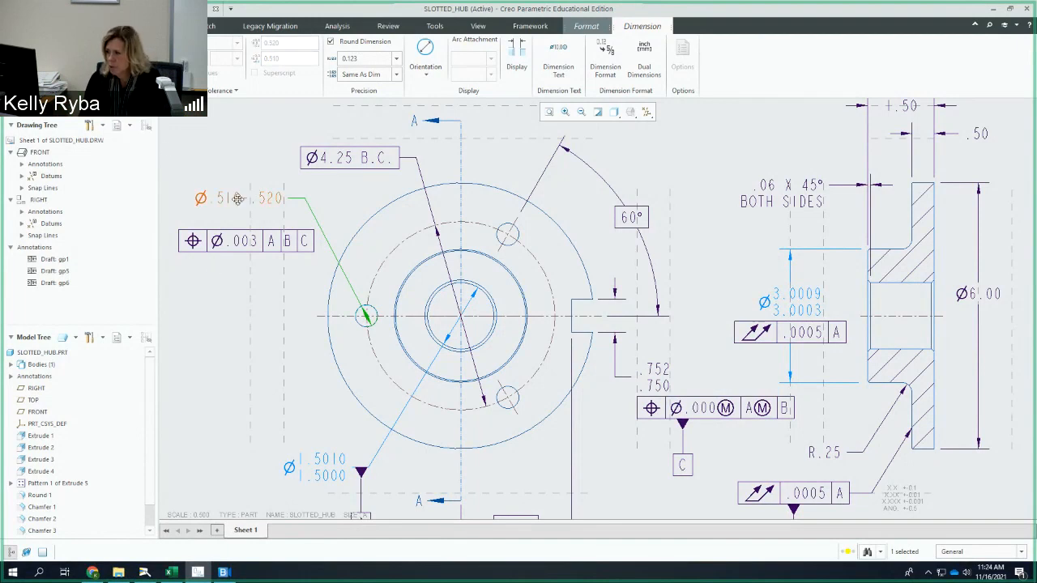
click(516, 58)
click(573, 207)
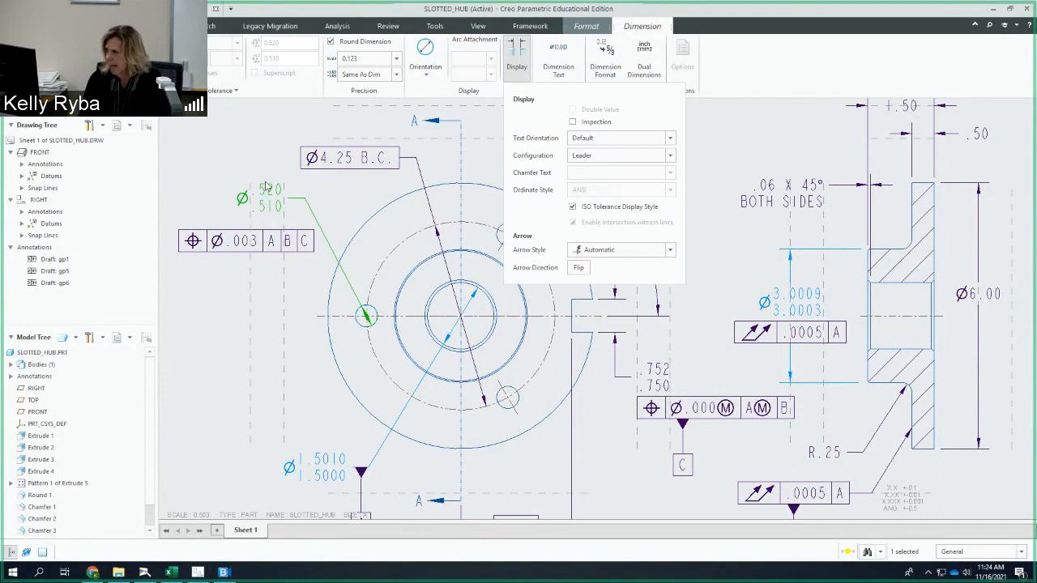
click(525, 71)
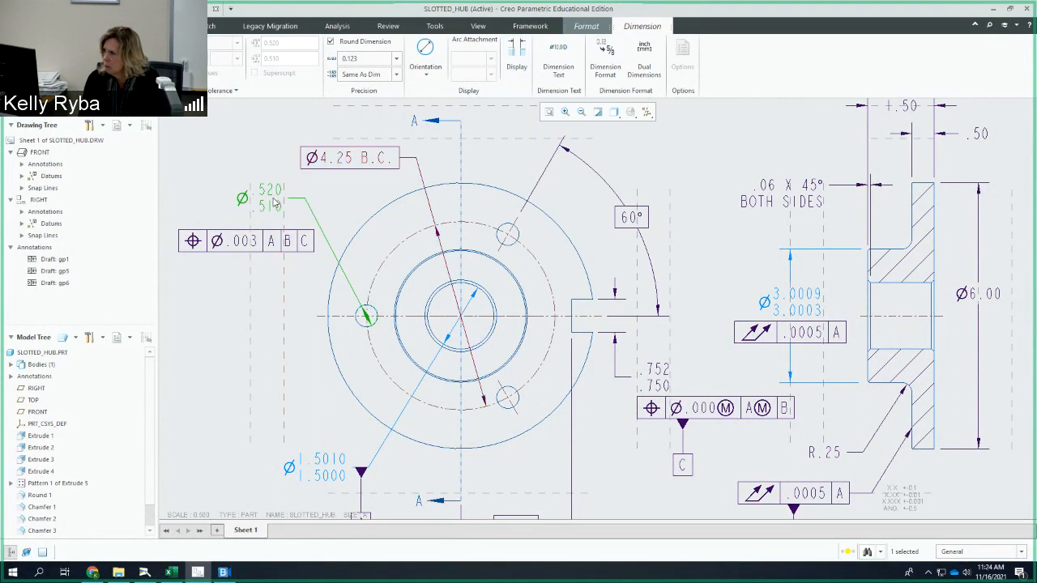
Add 3X before the diameter symbol in the bolt-hole dimension's prefix
click(556, 73)
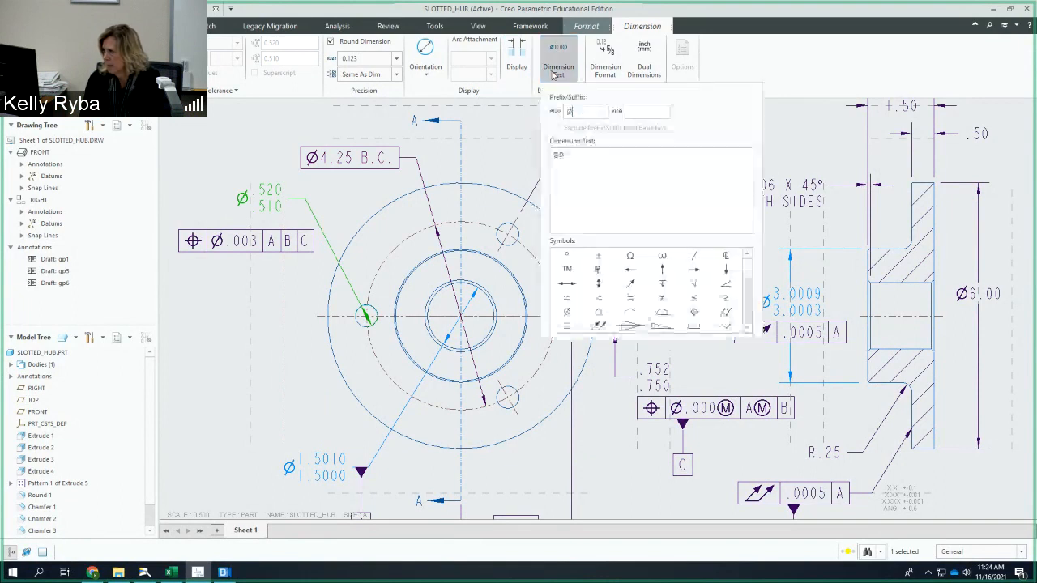
click(571, 111)
text(3X)
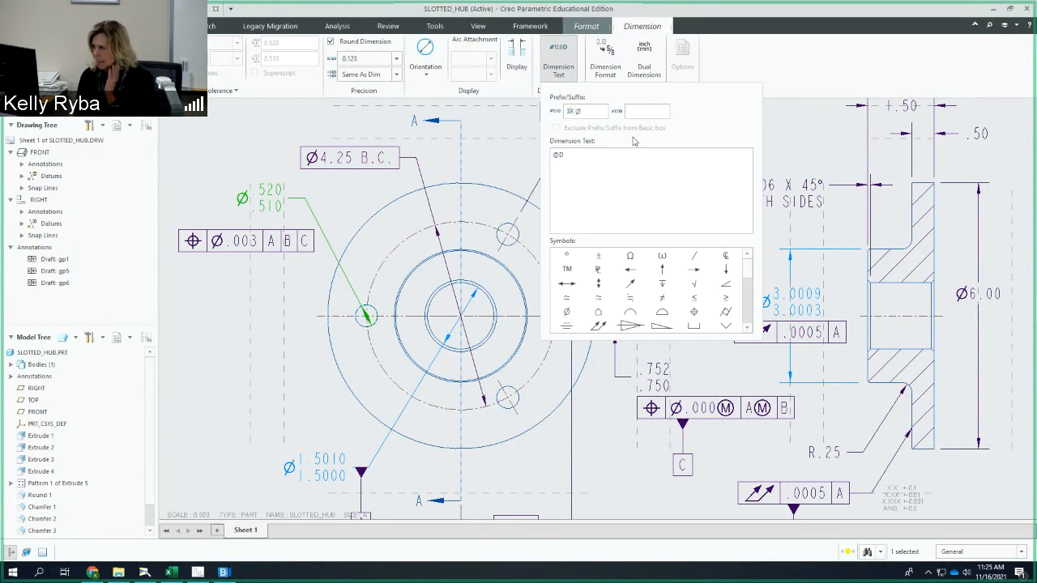
Try ES ON BC as the bolt-hole dimension's suffix and clear the suffix again
click(650, 115)
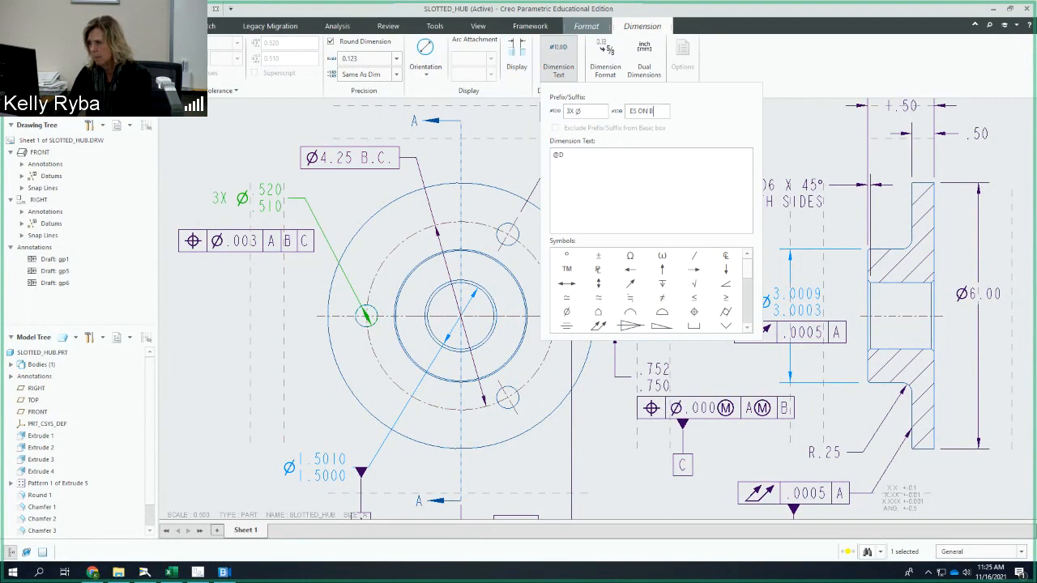
text(C)
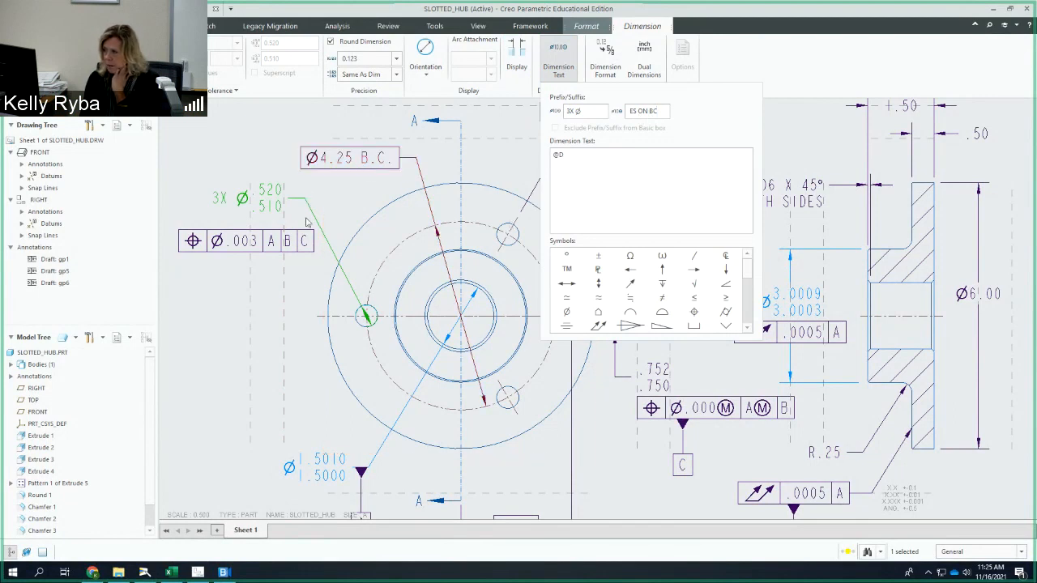
click(275, 202)
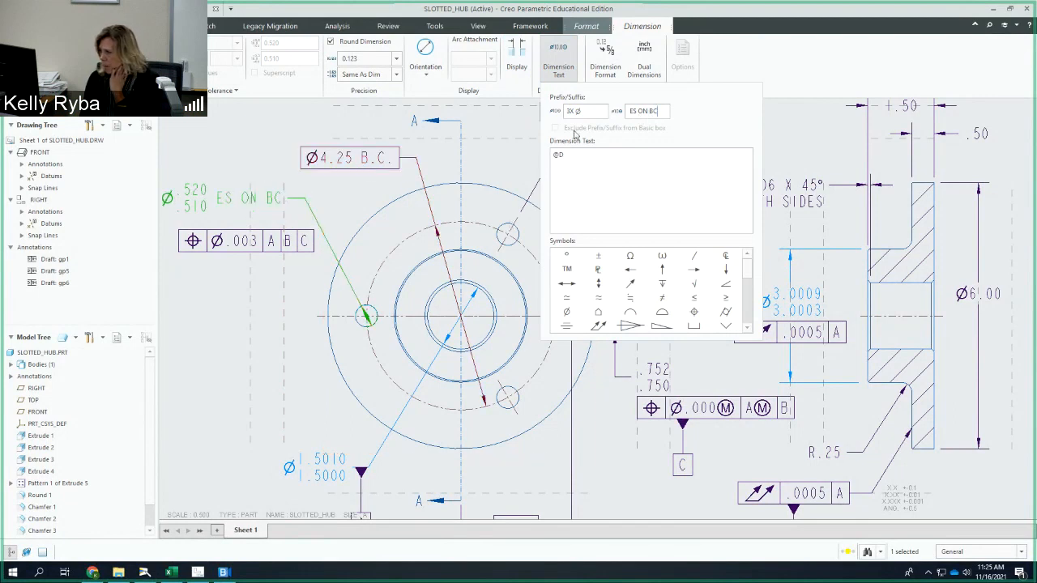
click(564, 66)
middle_drag(362, 192, 442, 180)
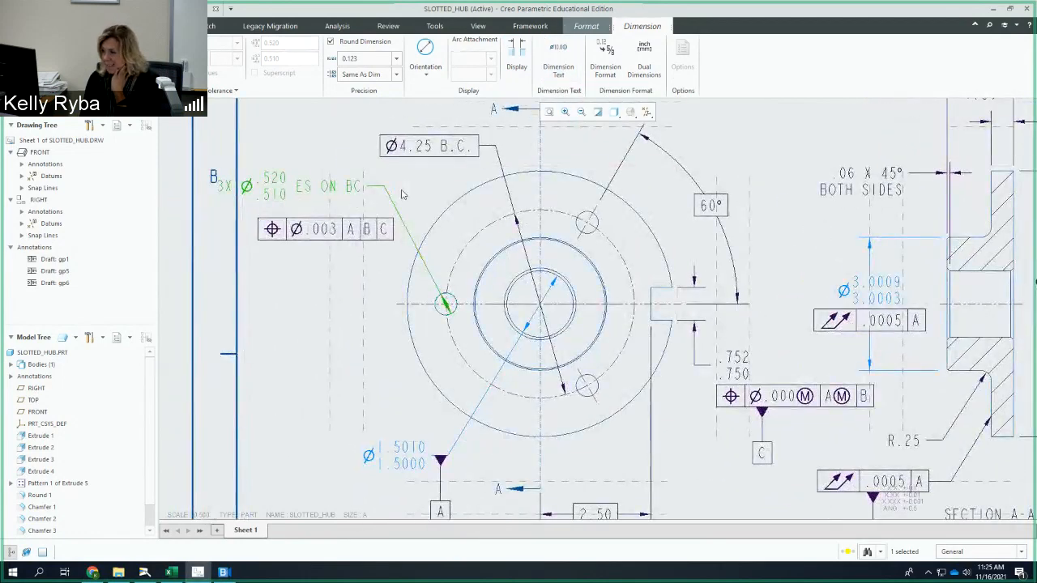
scroll(343, 199, down, 2)
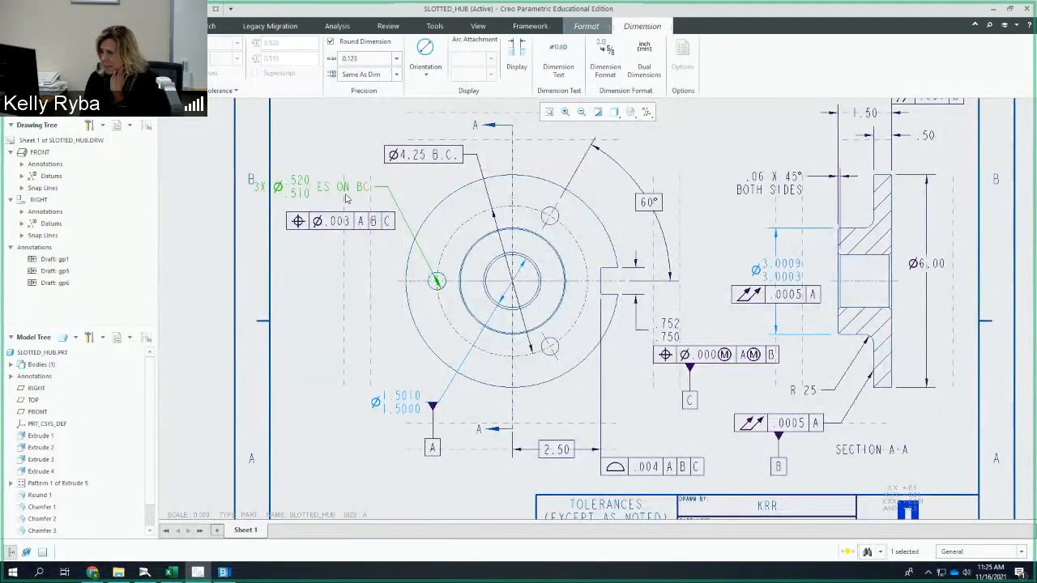
click(554, 70)
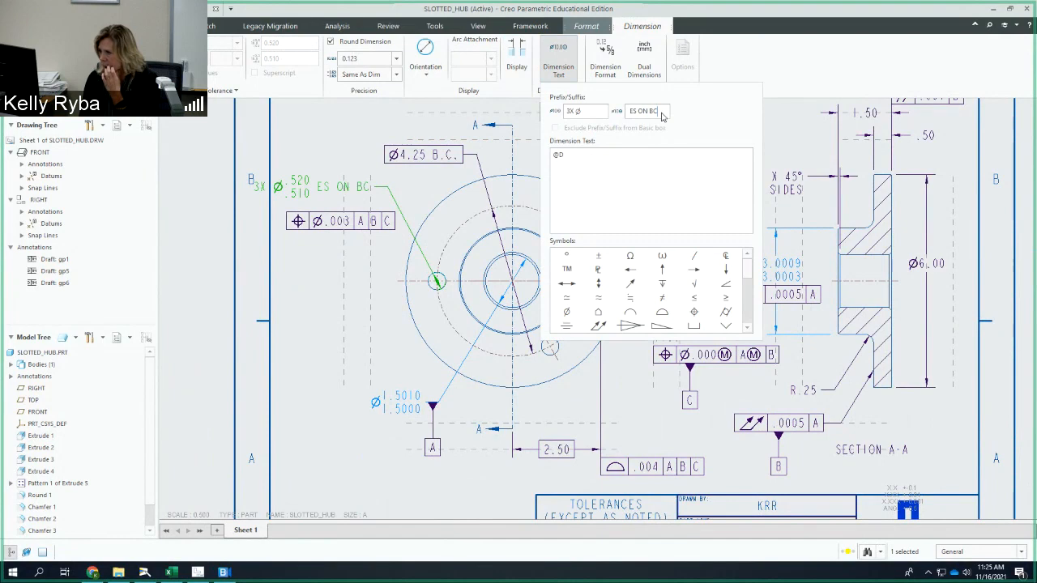
click(664, 116)
key(BackSpace)
key(BackSpace)
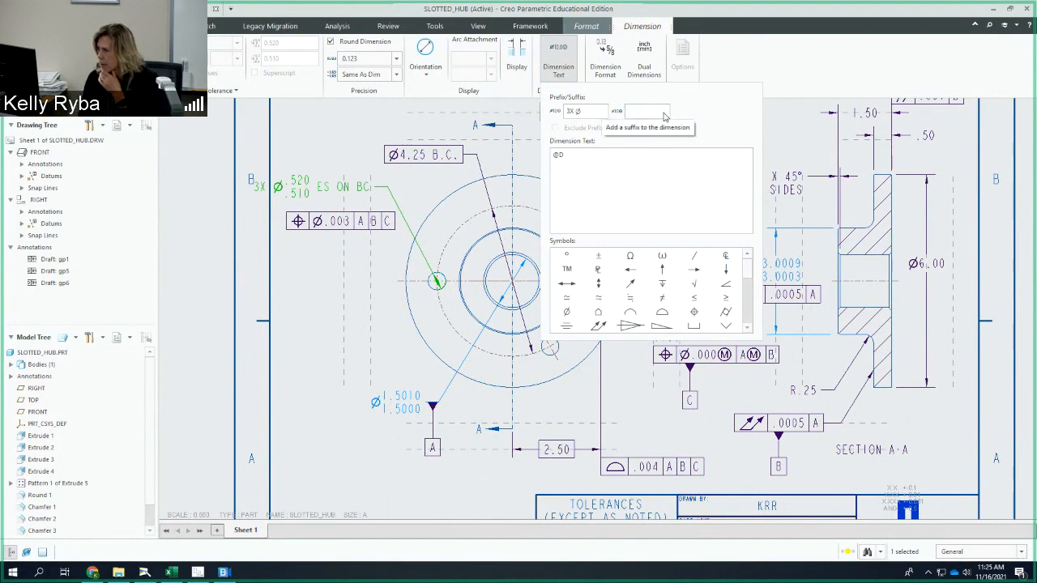
Add ES ON BC as a second line under the value in the bolt-hole dimension's text
click(570, 158)
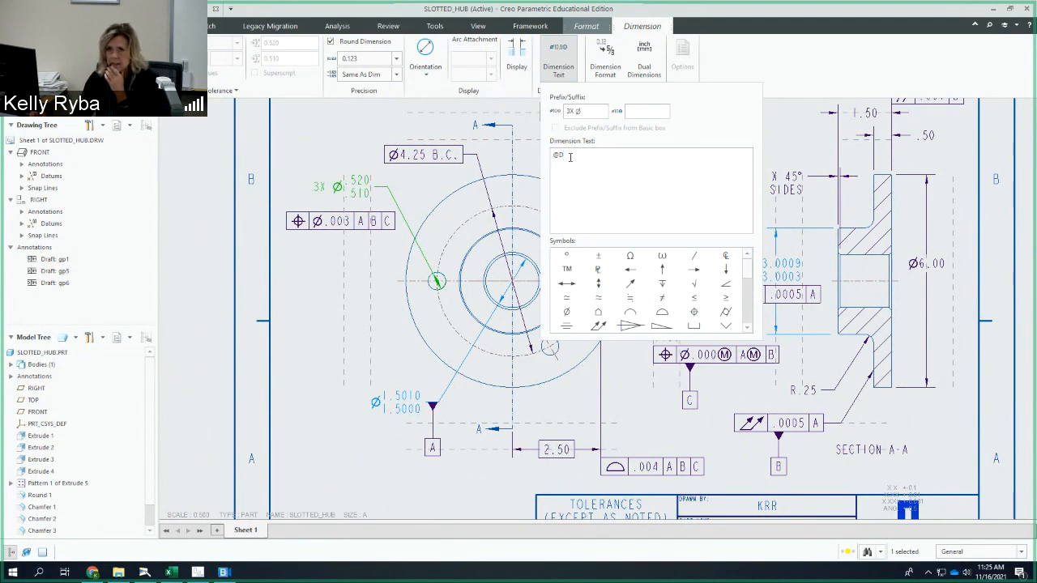
key(Return)
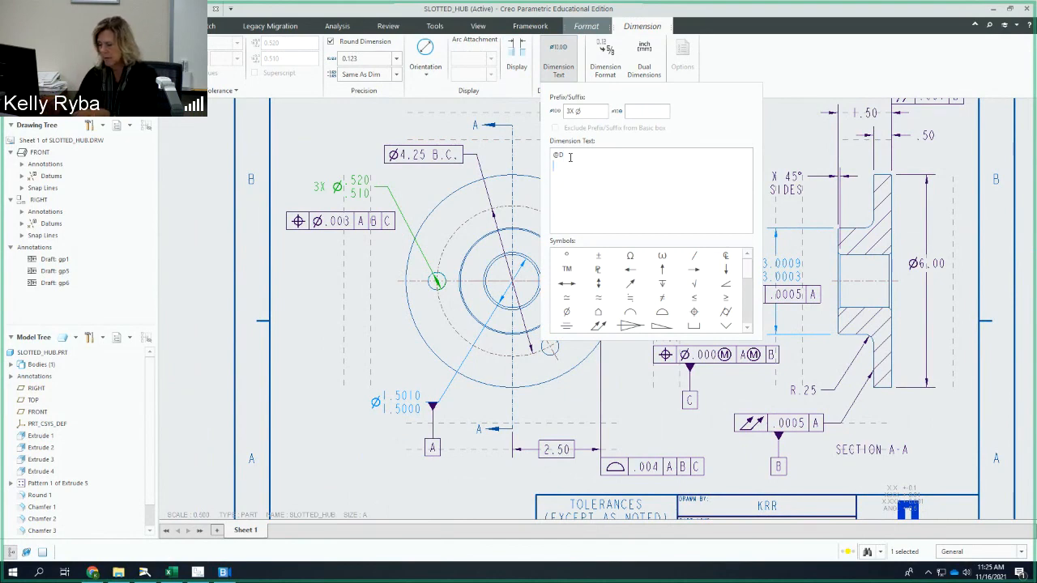
text(E)
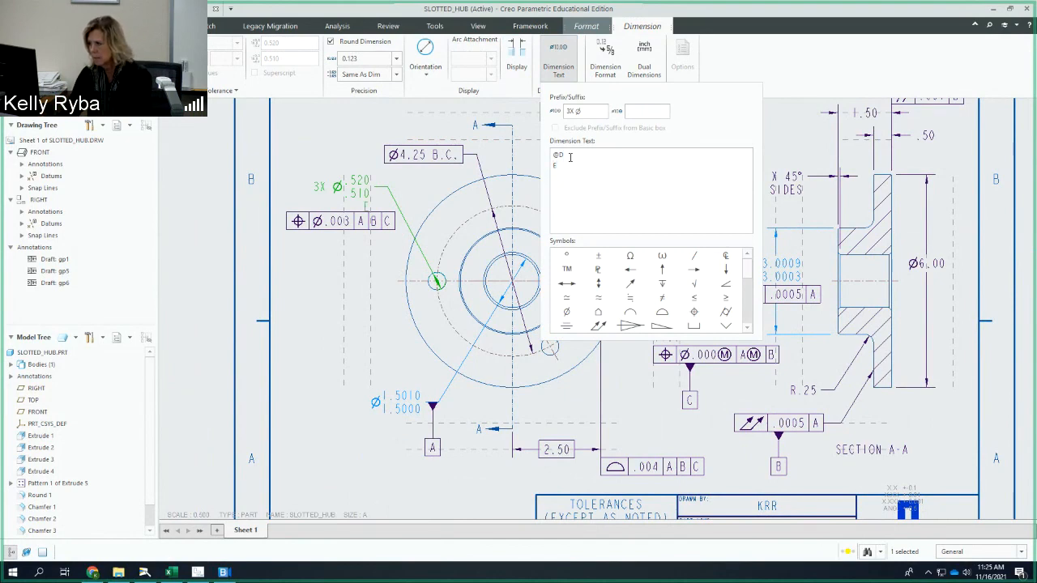
text(S ON BC)
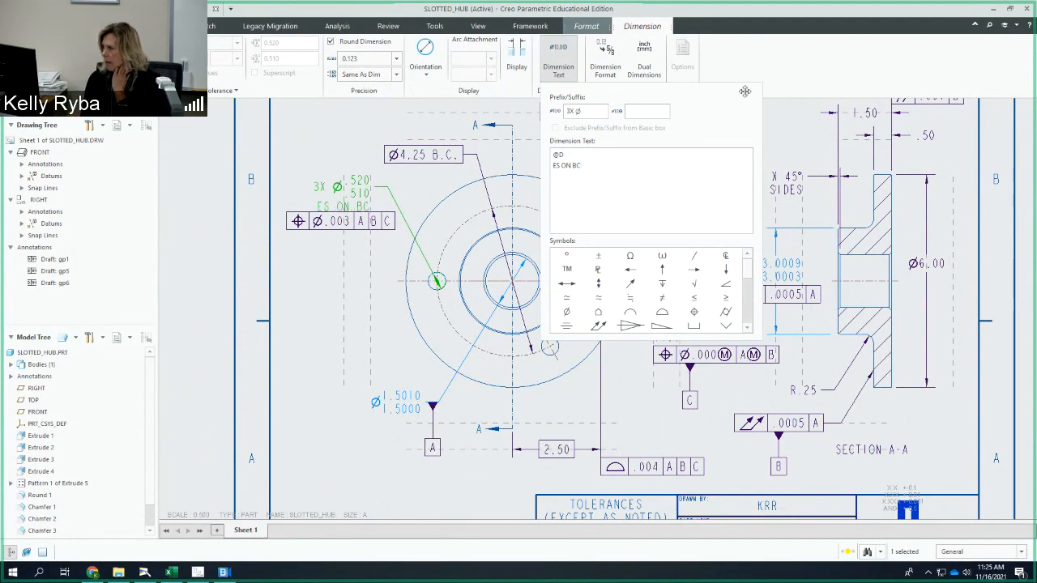
click(549, 65)
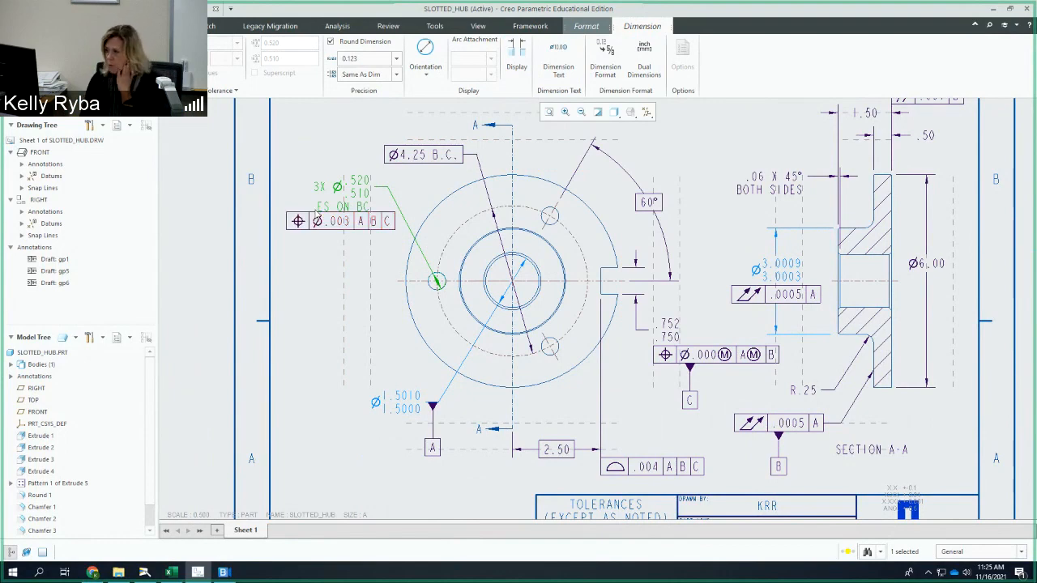
Move the .003 position tolerance frame slightly down, clear of the bolt-hole dimension's ES ON BC line
click(310, 220)
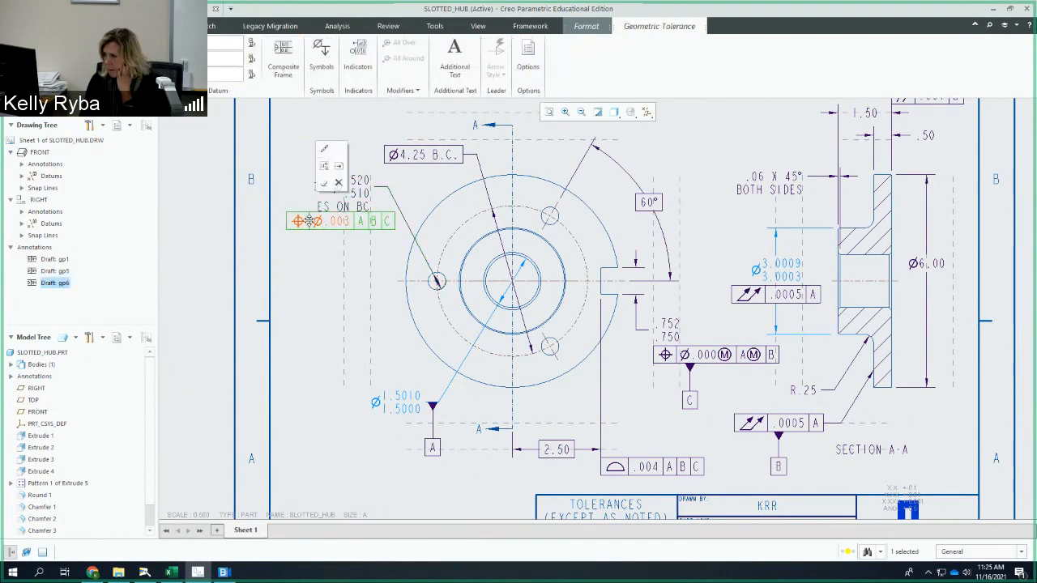
drag(308, 220, 308, 225)
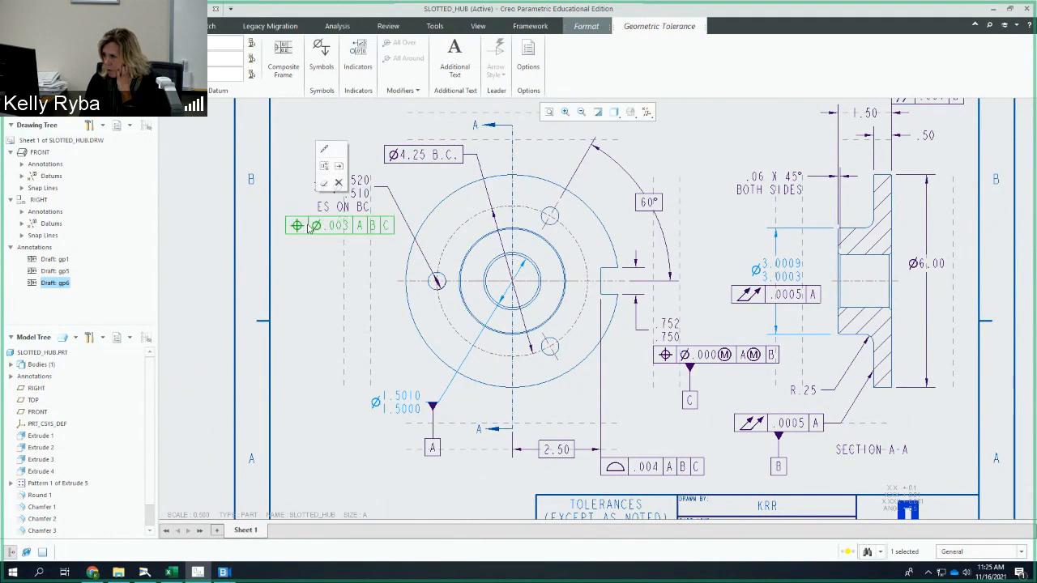
click(330, 130)
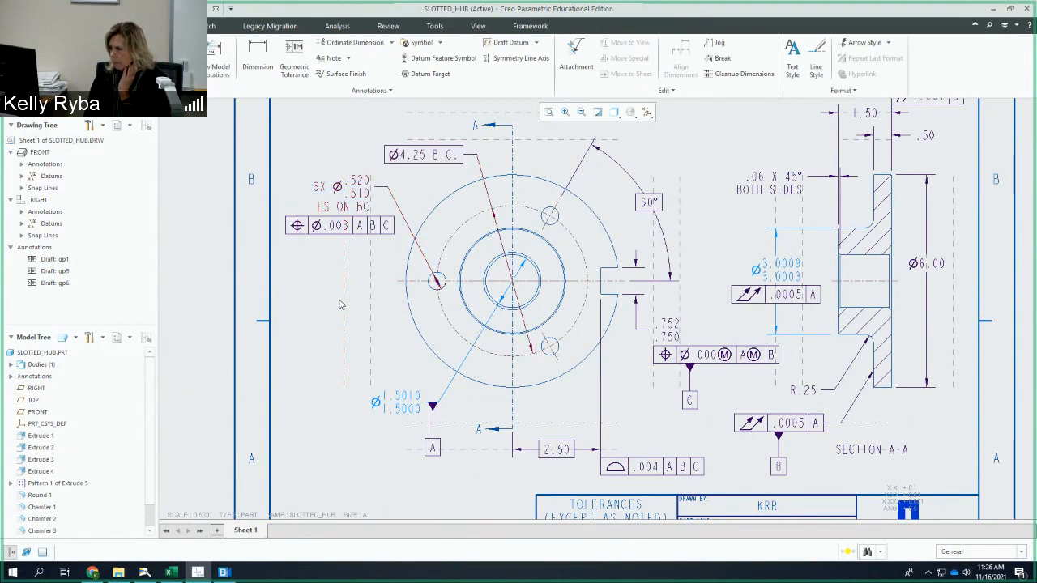
Flip the bolt-hole diameter dimension's arrow so it points at the hole's edge from outside
scroll(340, 303, up, 1)
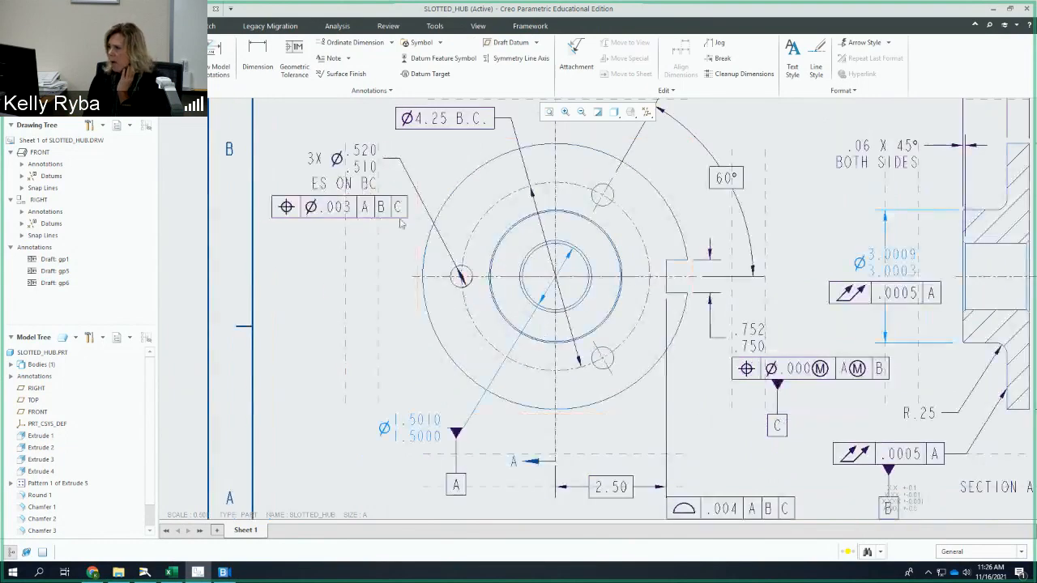
click(460, 277)
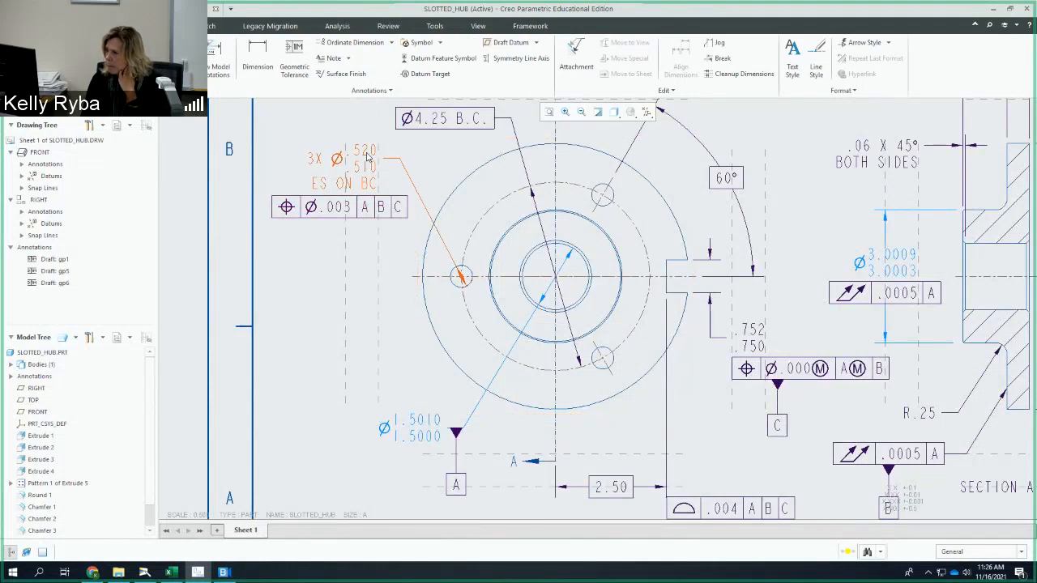
click(311, 161)
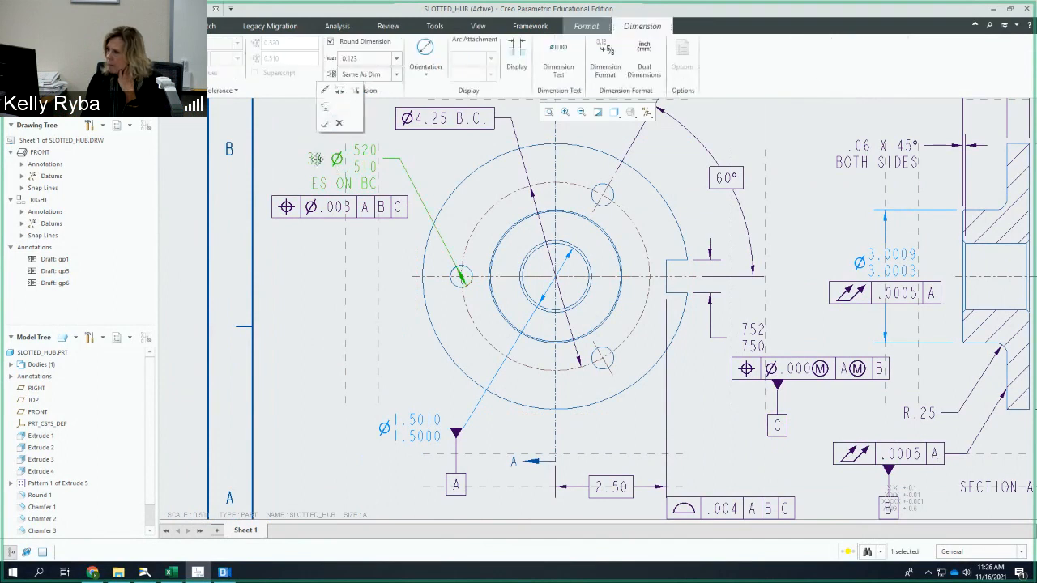
click(341, 95)
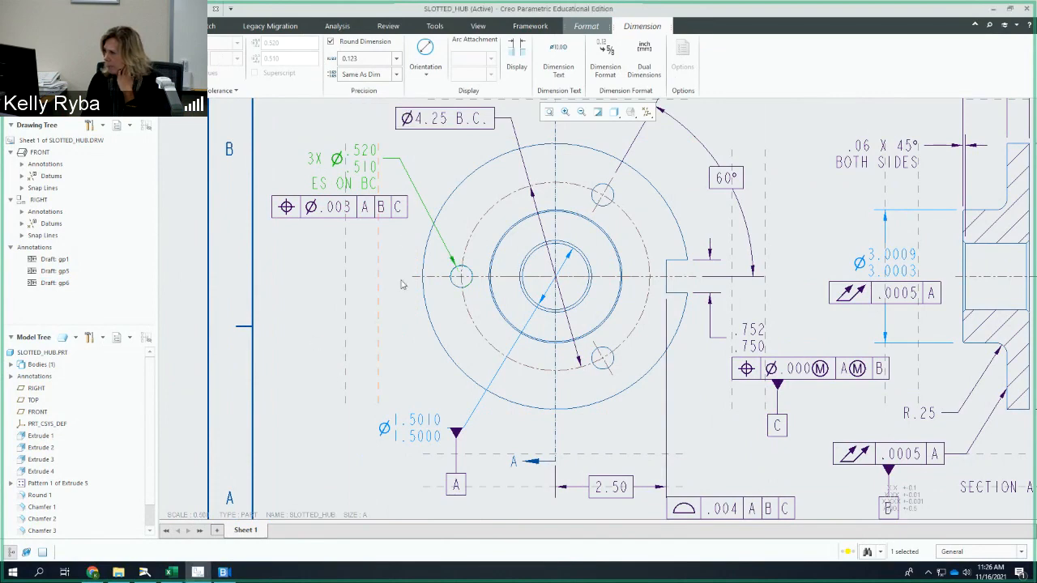
scroll(431, 284, up, 4)
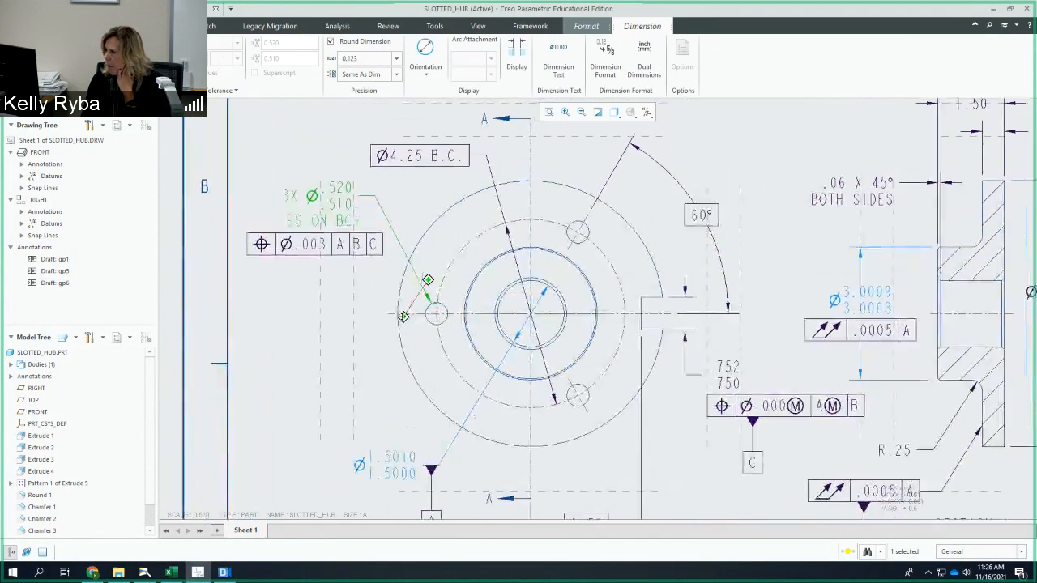
Delete the 1.5010/1.5000 diameter dimension of the hub's center bore in the front view
scroll(451, 311, down, 5)
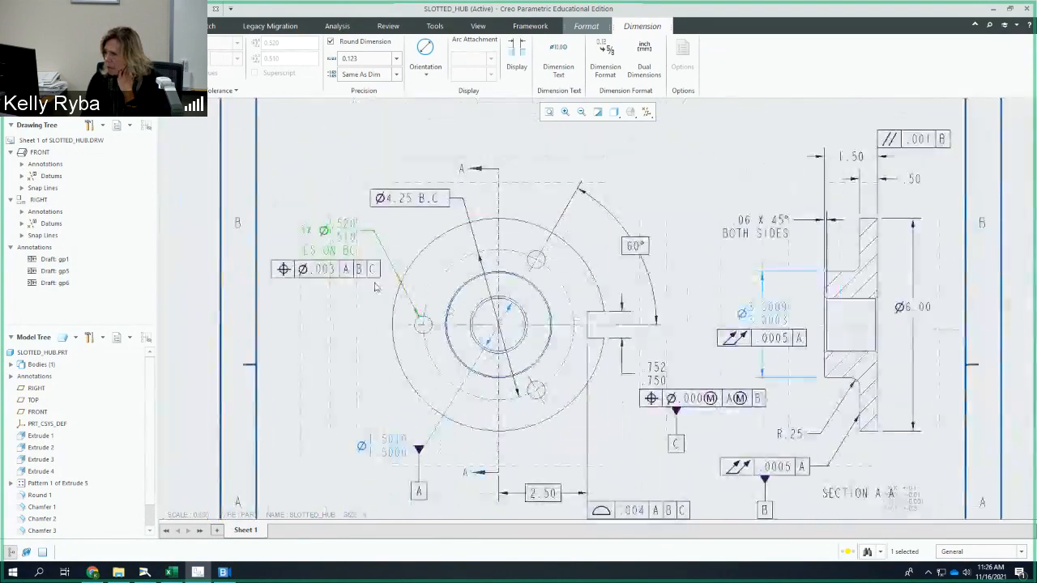
click(357, 368)
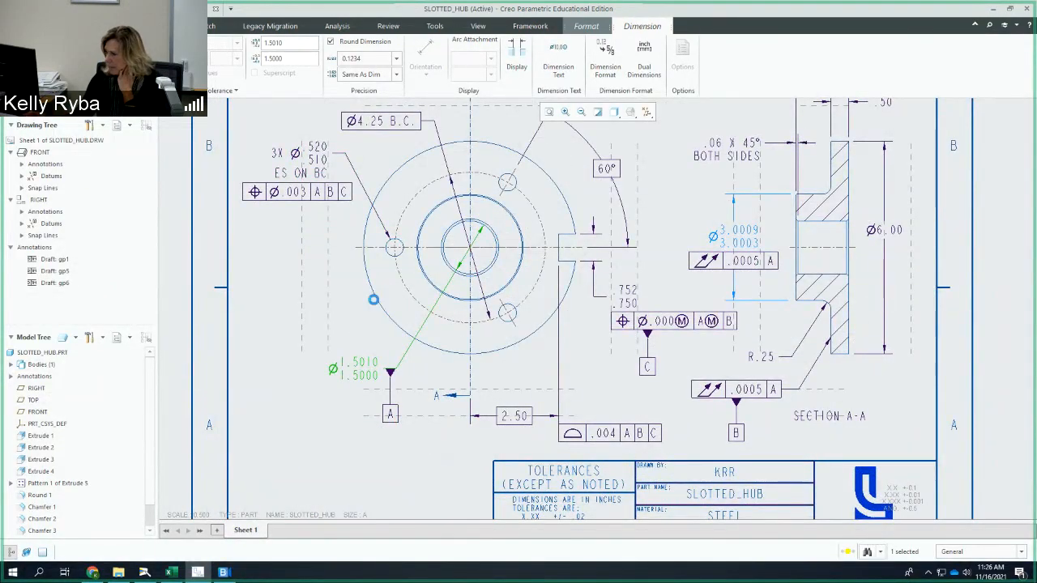
key(Delete)
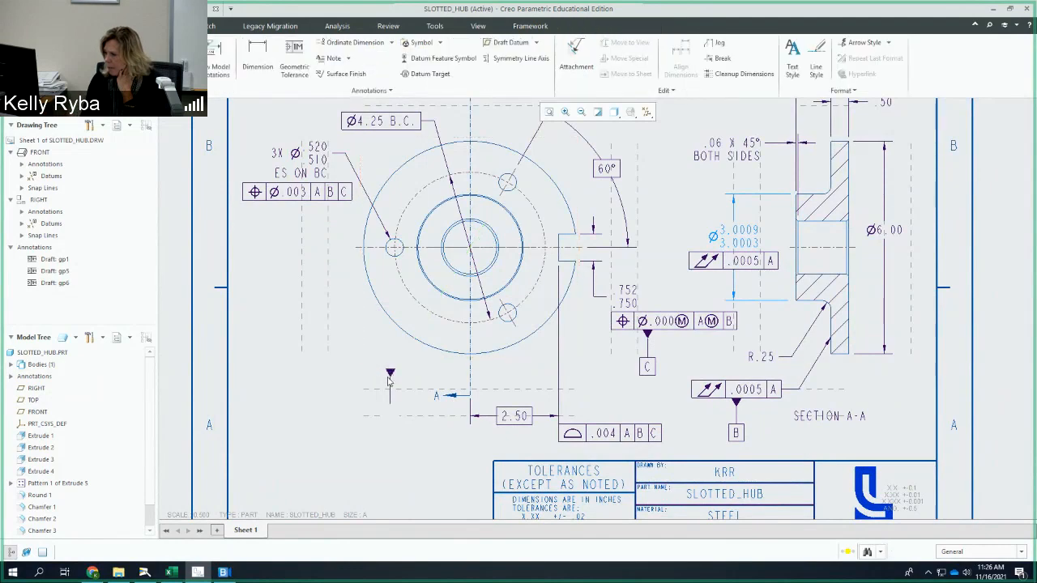
Add a radius dimension to the hub's center bore in the front view, placing its text outside the hub, below and left
scroll(387, 370, up, 2)
scroll(387, 369, down, 3)
scroll(363, 304, up, 1)
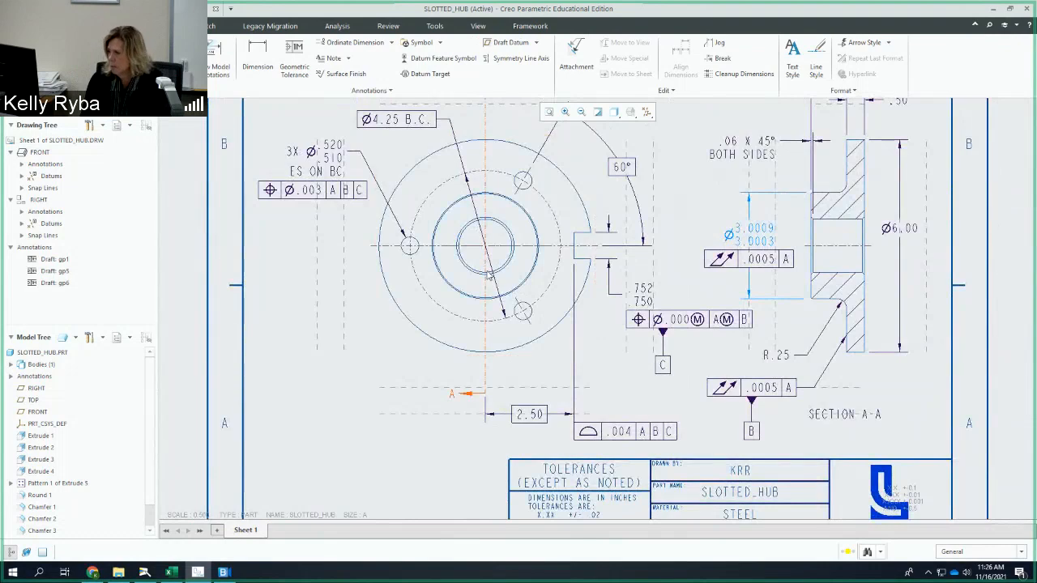
middle_drag(467, 295, 413, 290)
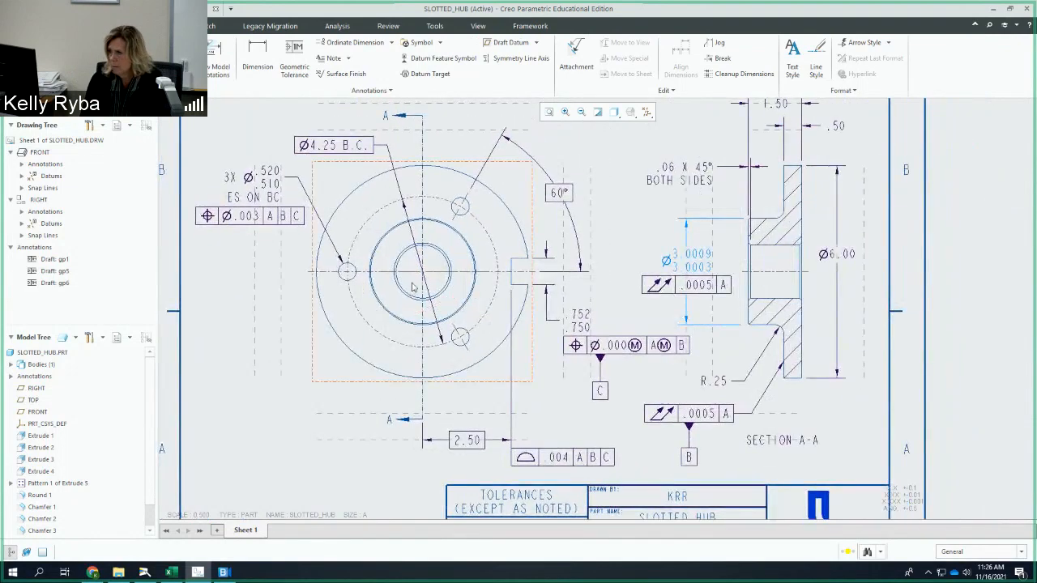
click(252, 76)
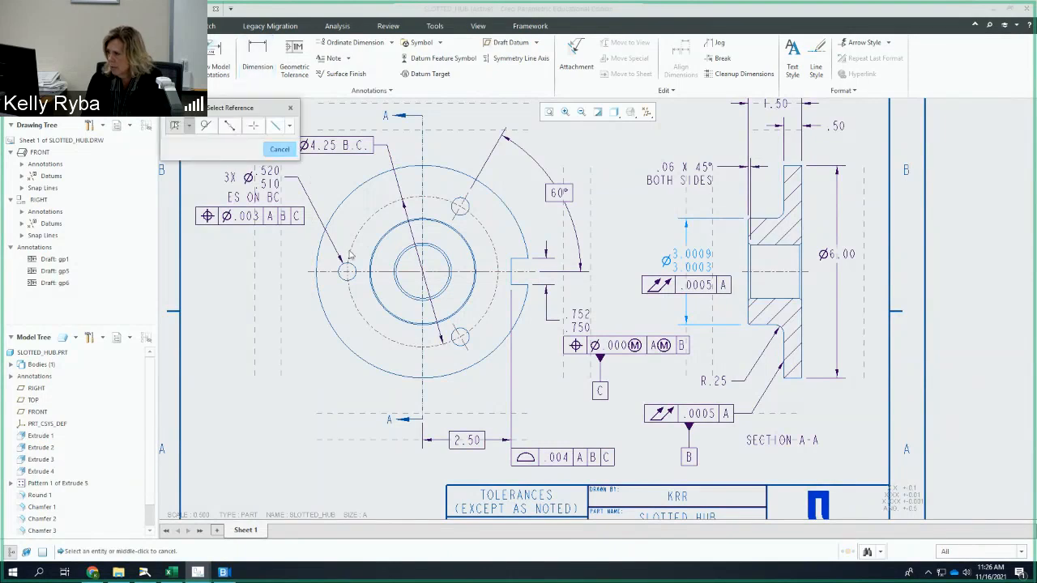
click(437, 258)
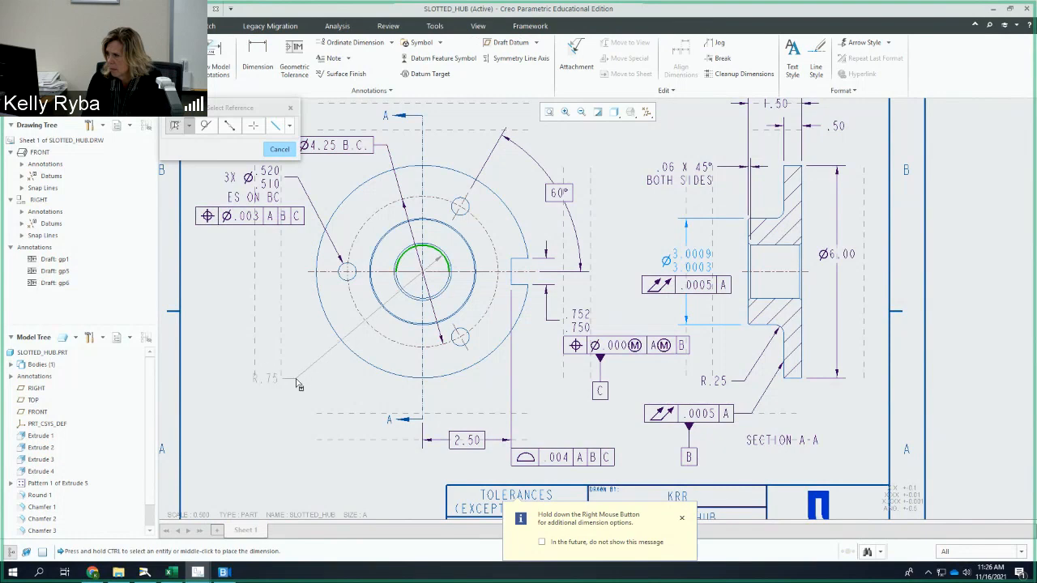
middle_click(295, 378)
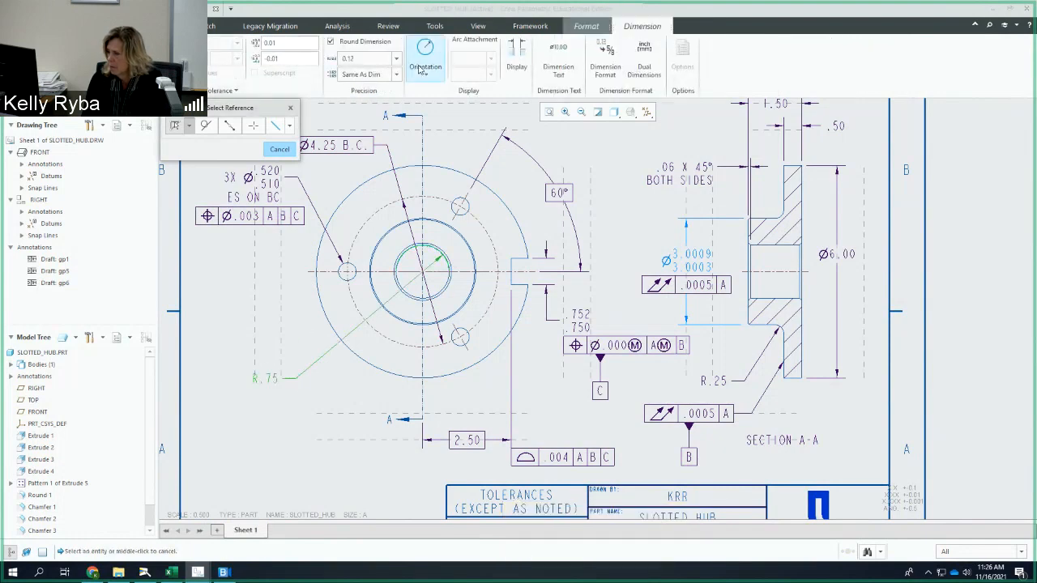
click(290, 108)
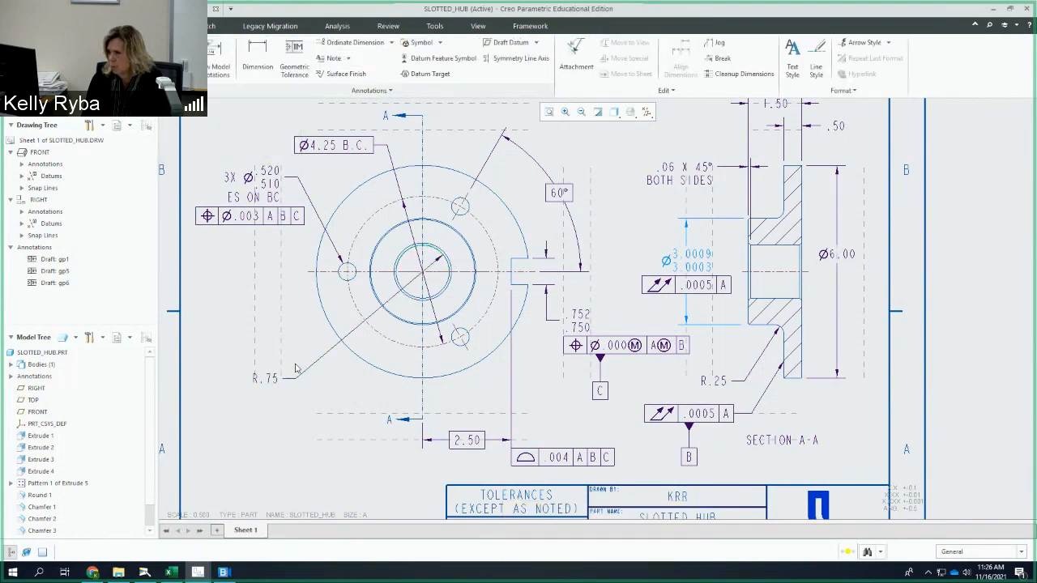
Change the center bore's radius dimension to a diameter with four-decimal precision (0.1234)
click(266, 379)
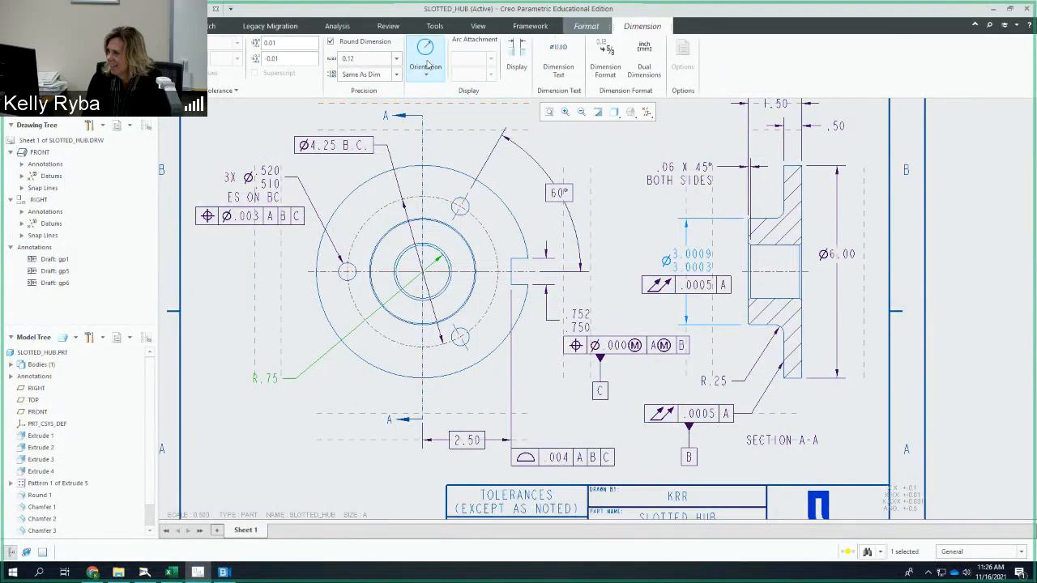
click(425, 68)
click(417, 104)
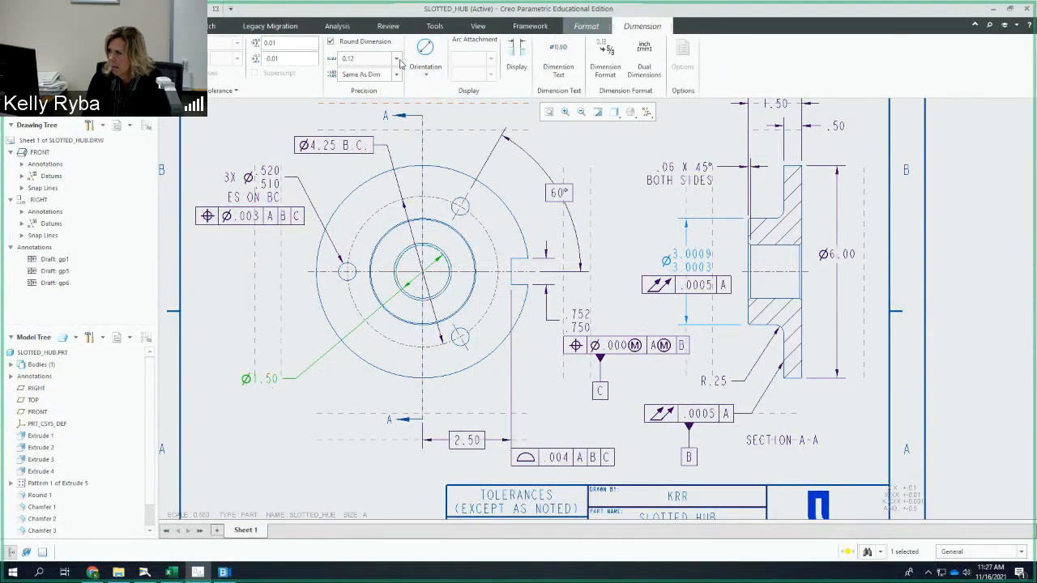
click(397, 60)
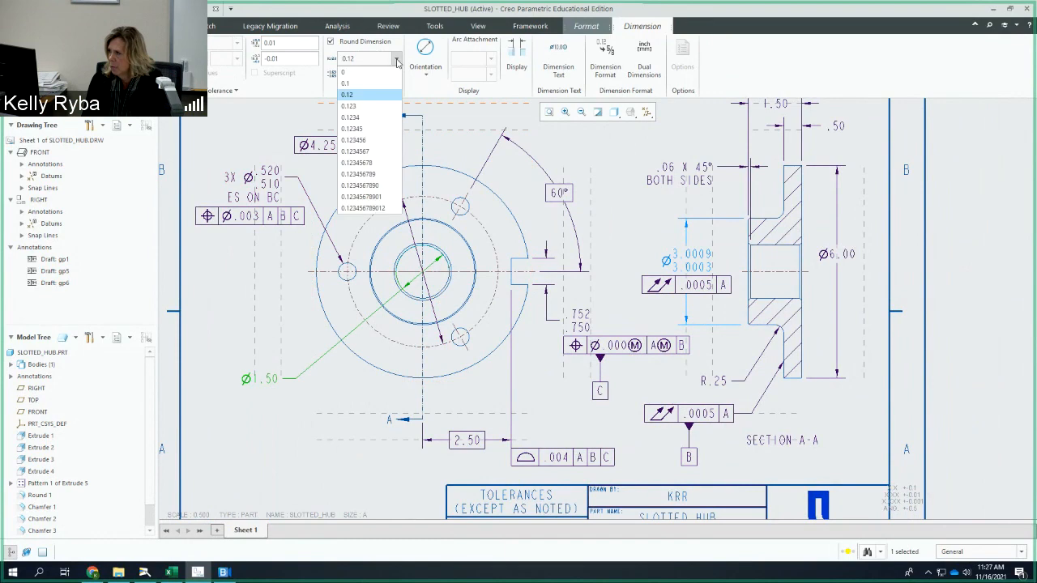
click(378, 118)
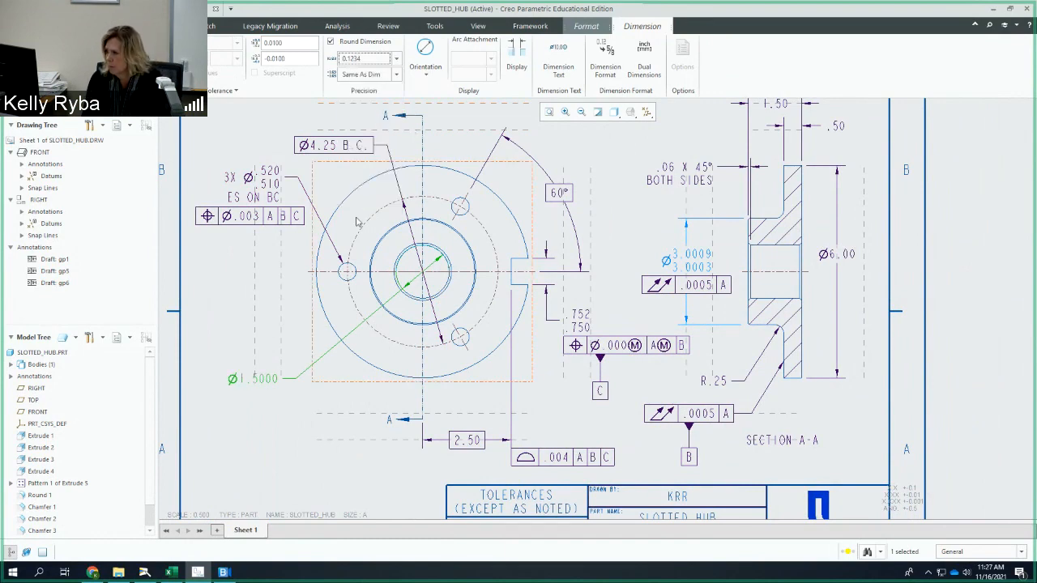
Set the bore diameter's upper tolerance to 0.0010 and its lower tolerance to 0
click(289, 48)
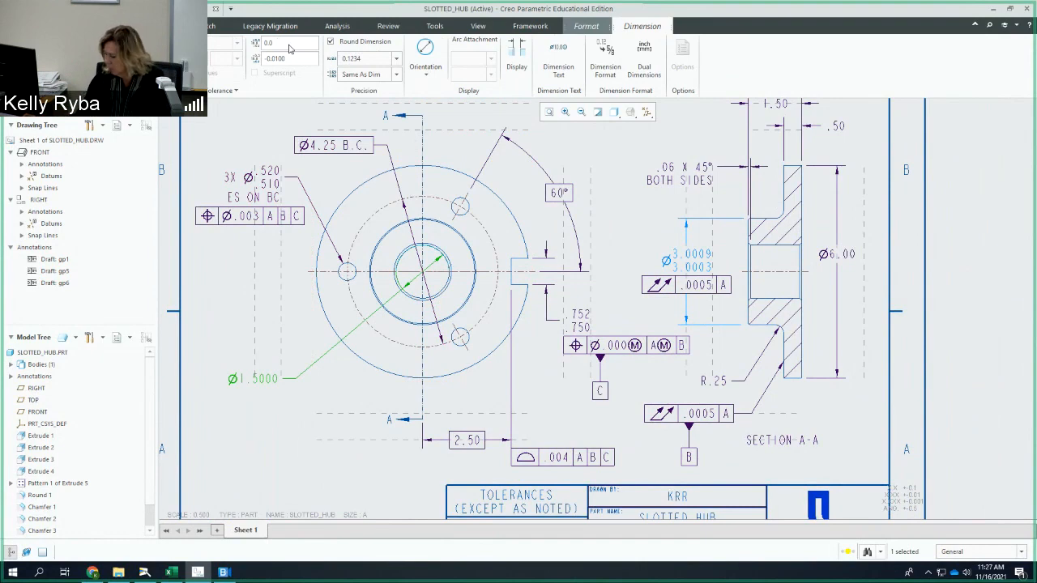
text(0)
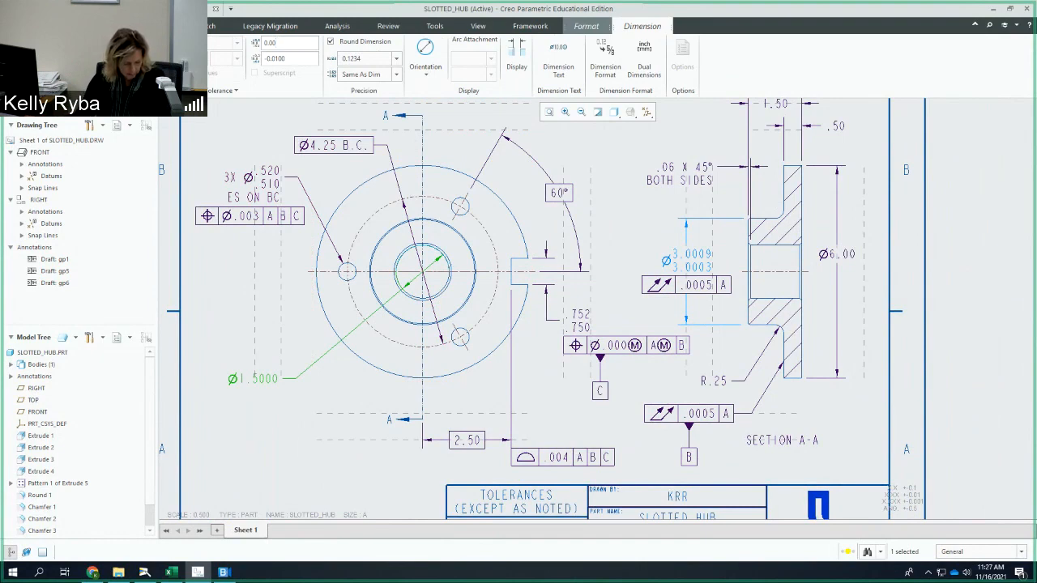
text(10)
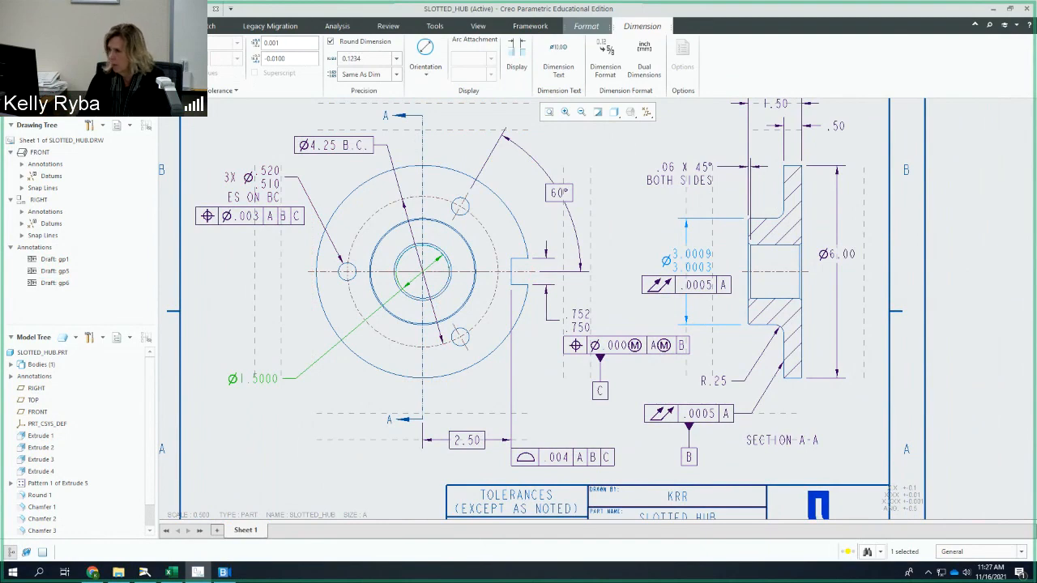
click(299, 59)
key(BackSpace)
key(BackSpace)
key(BackSpace)
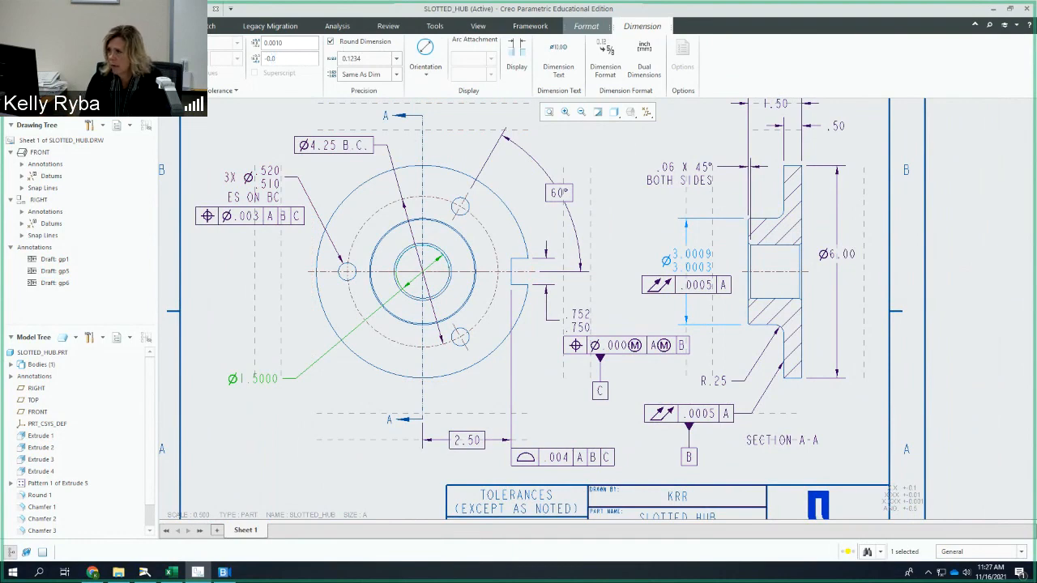
Display the bore diameter's tolerance as limits, stacked using the ISO tolerance display style
click(119, 72)
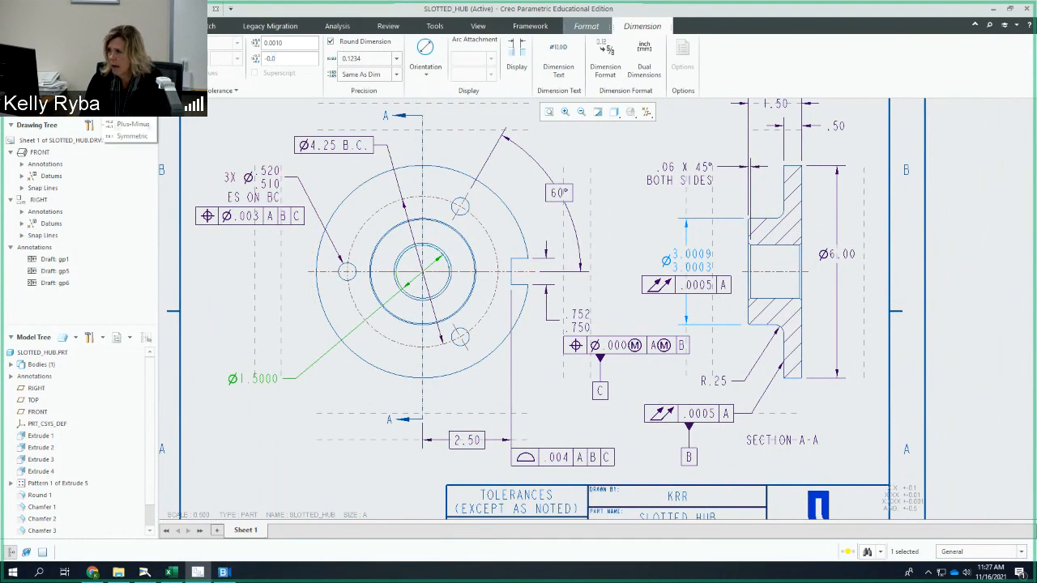
click(136, 116)
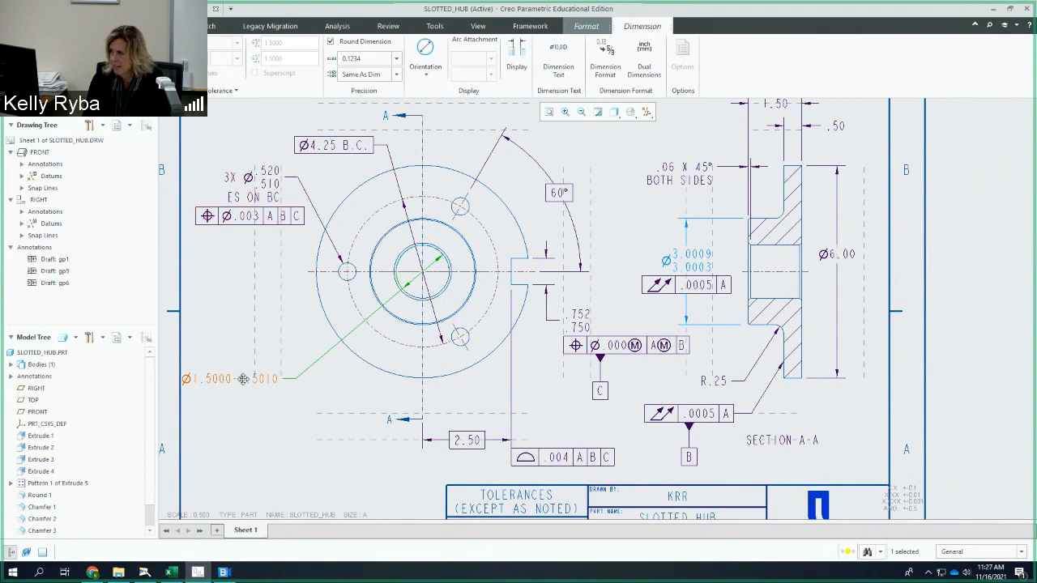
click(517, 59)
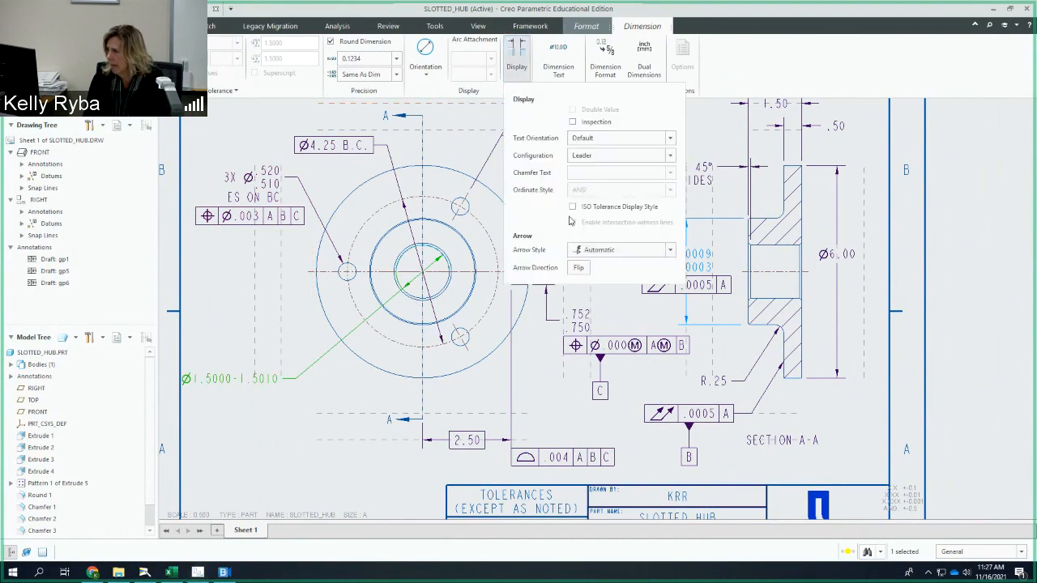
click(574, 209)
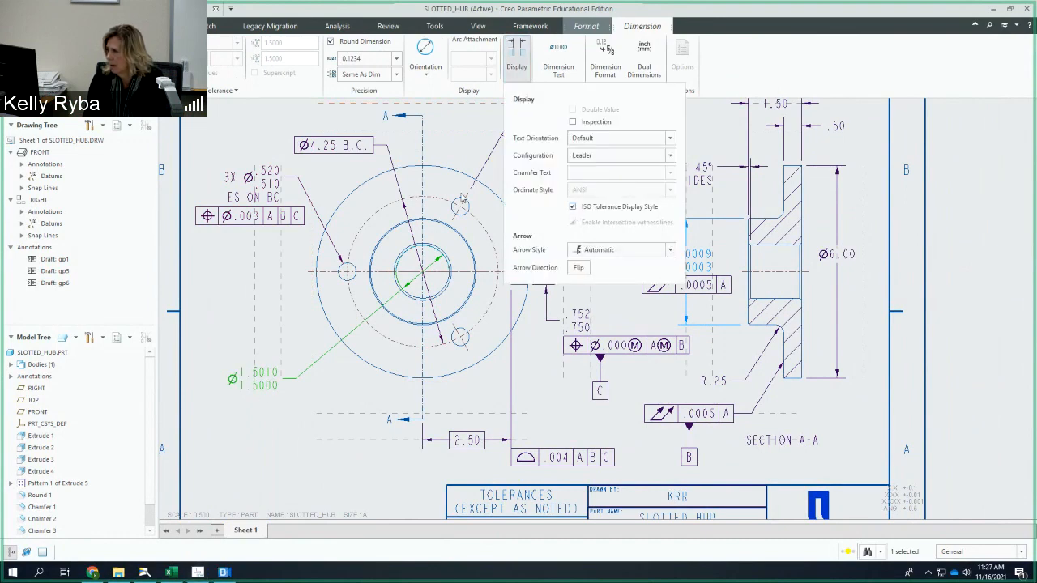
click(513, 71)
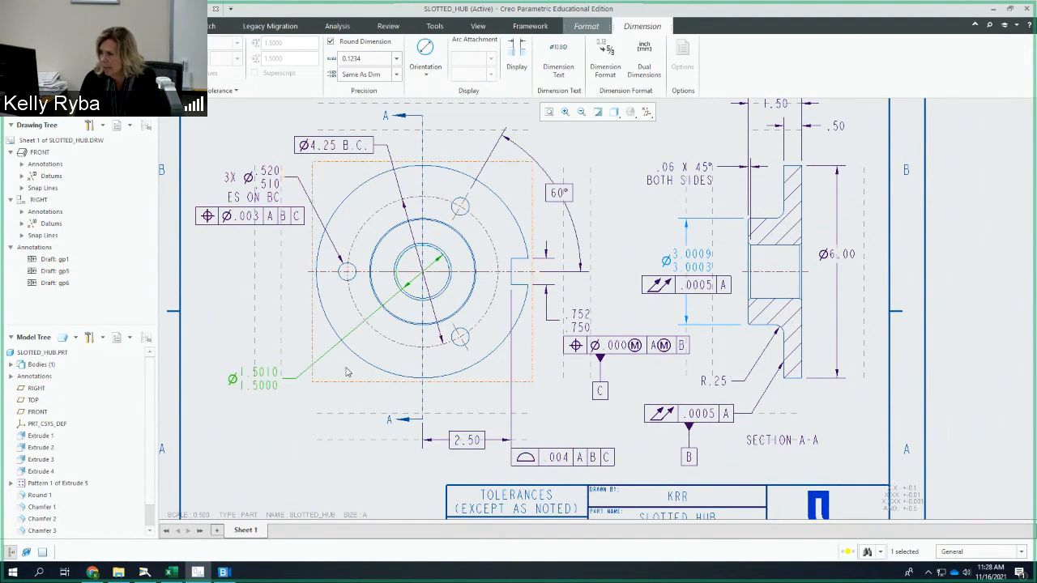
scroll(347, 371, up, 2)
scroll(346, 371, down, 2)
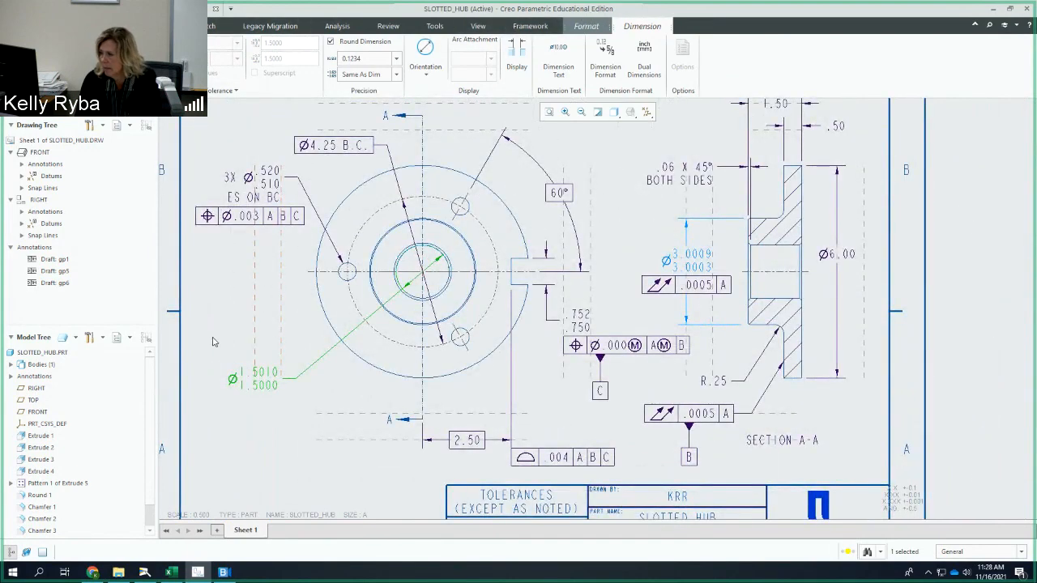
click(204, 243)
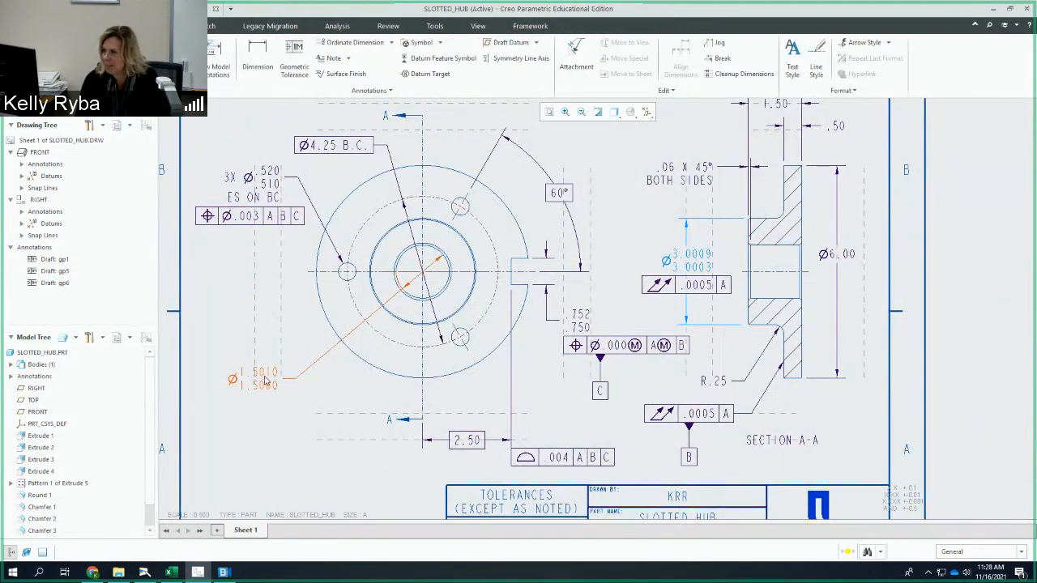
Attach datum feature symbol A to the center bore's diameter dimension, extending it downward from the leader's elbow
click(431, 59)
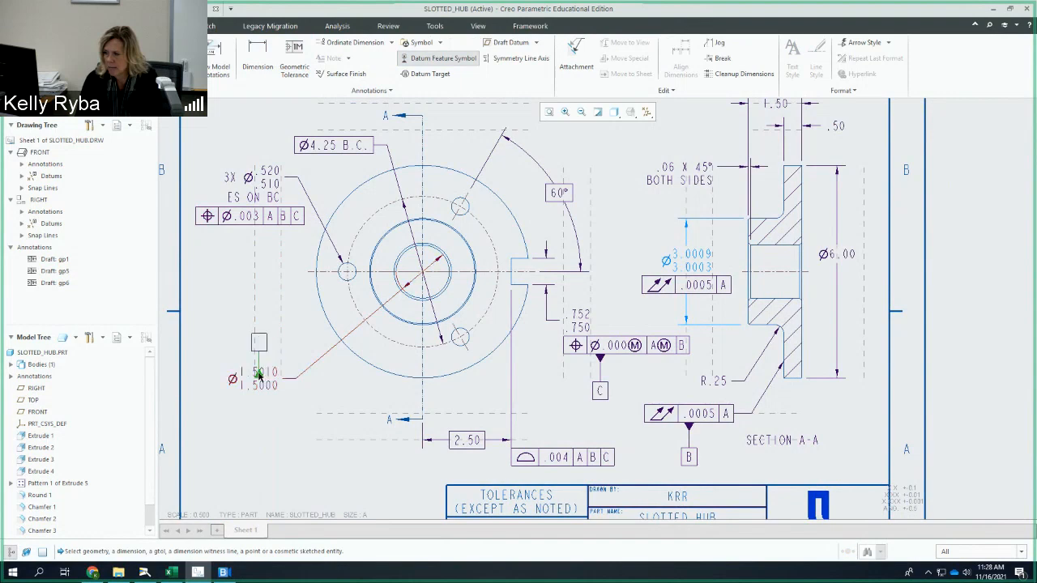
click(258, 374)
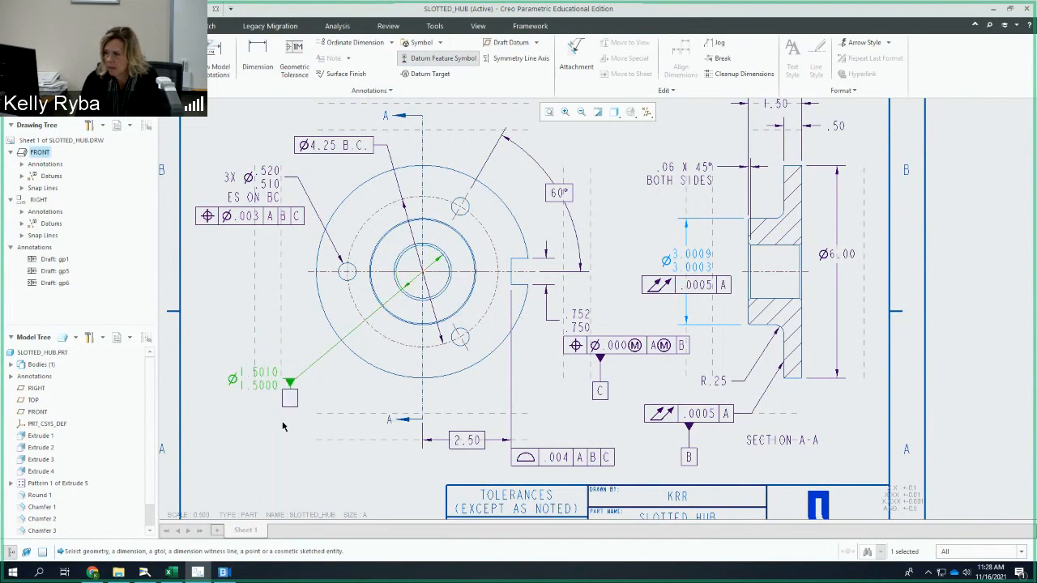
click(289, 403)
drag(289, 404, 294, 442)
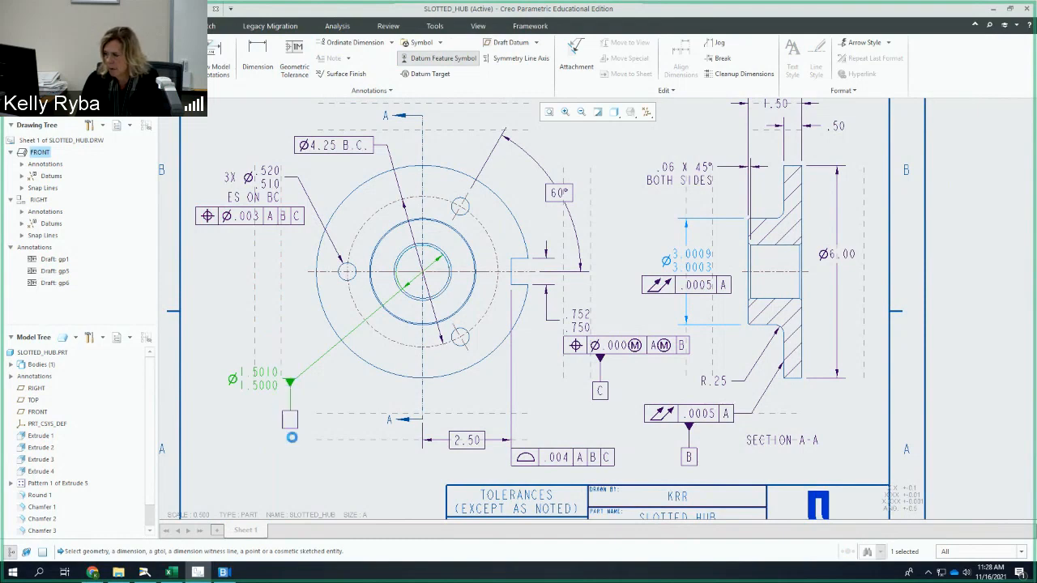
middle_click(293, 442)
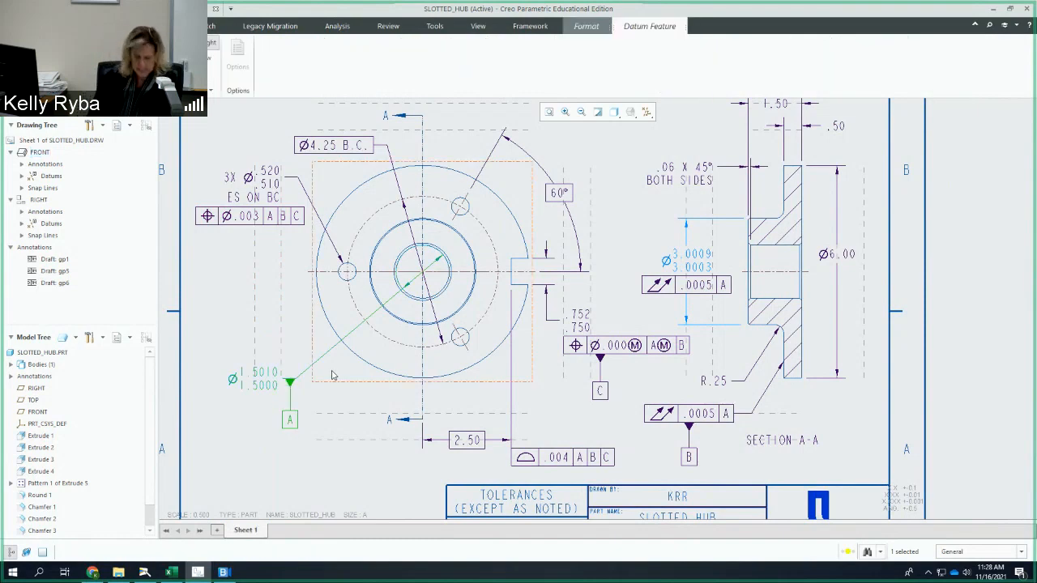
click(296, 321)
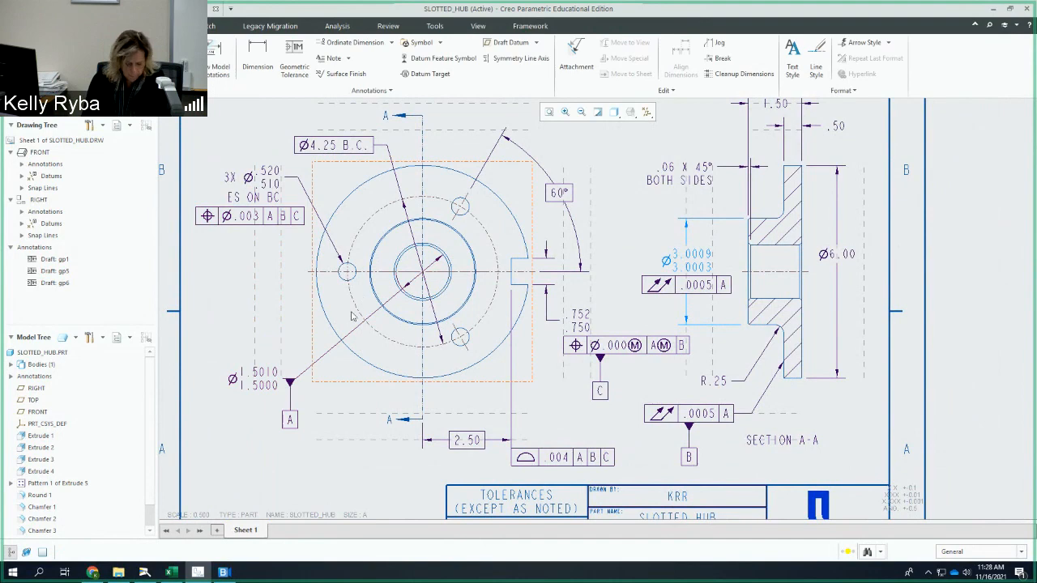
Move the bore diameter dimension and its attached datum A slightly right and down
click(266, 377)
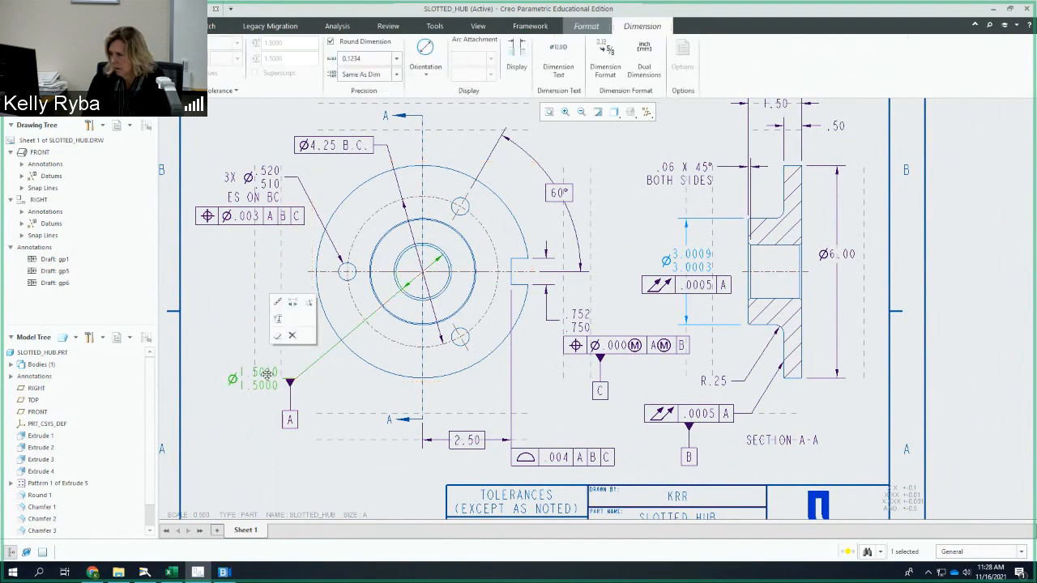
drag(266, 376, 279, 377)
click(344, 401)
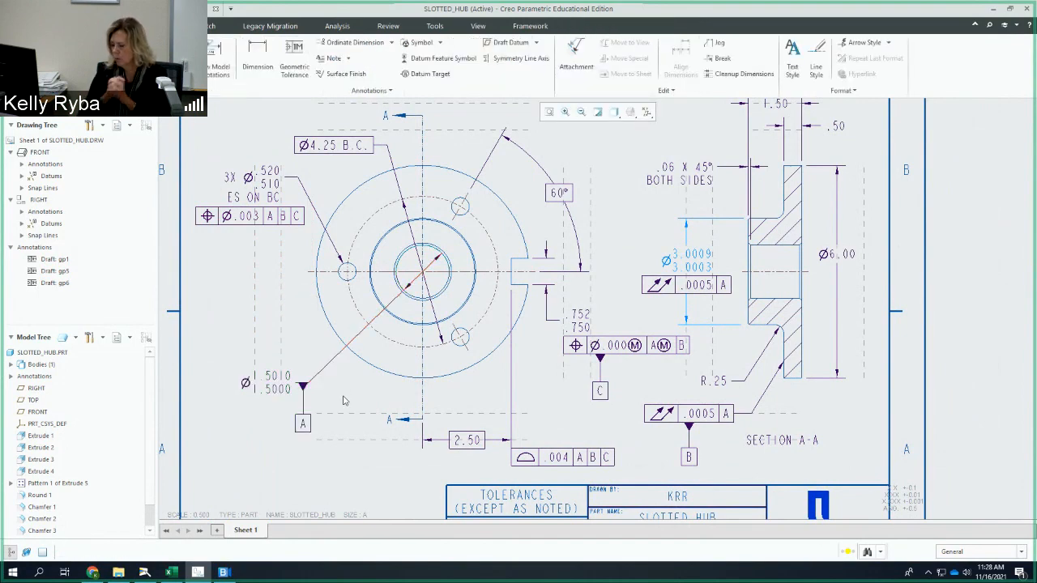
Delete the 3.0009/3.0003 diameter dimension and its attached .0005 runout frame from section A-A
scroll(435, 312, down, 5)
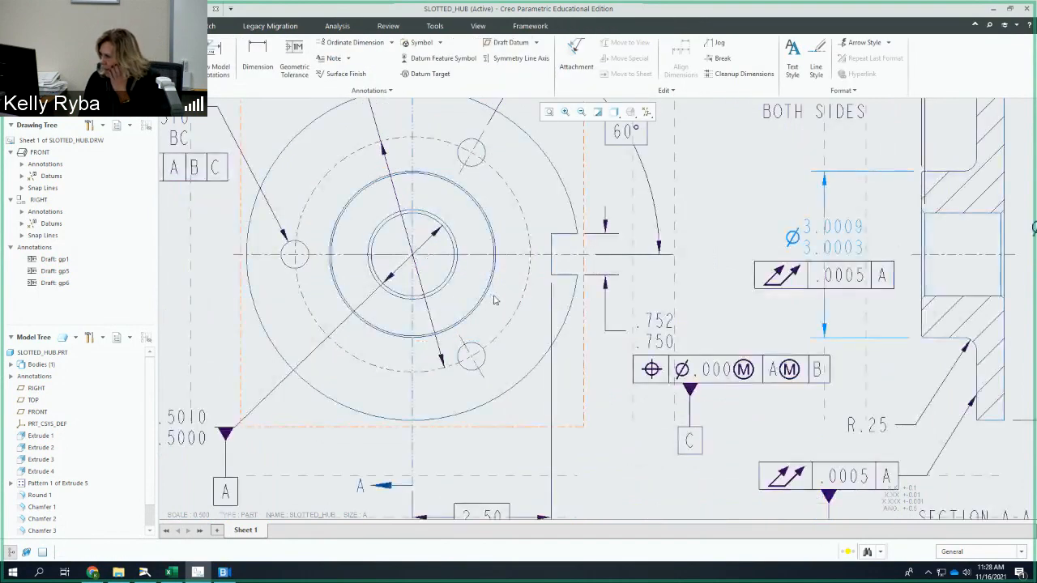
scroll(407, 312, up, 2)
middle_drag(408, 312, 400, 334)
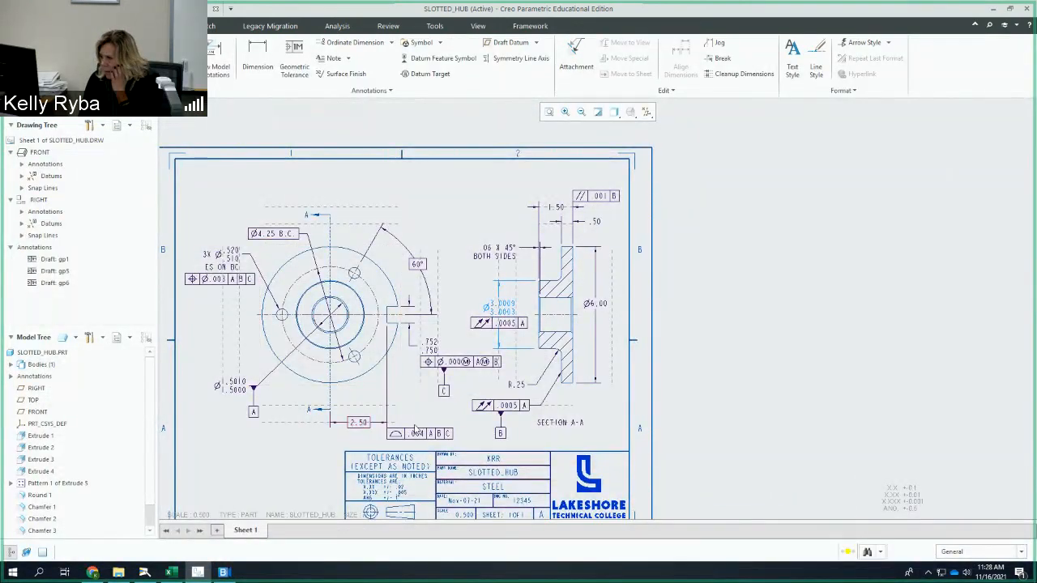
scroll(396, 418, up, 3)
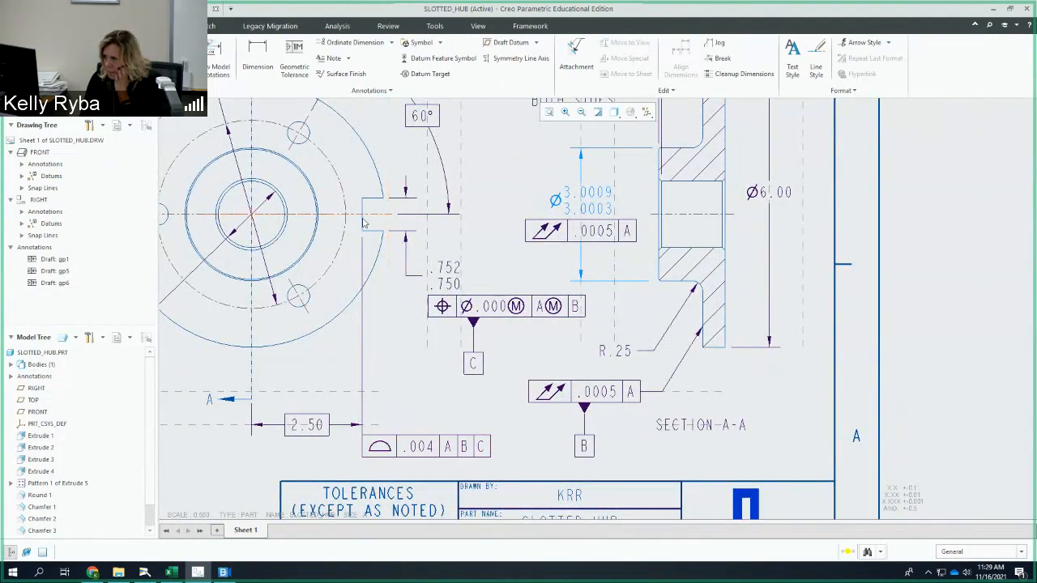
scroll(396, 321, down, 2)
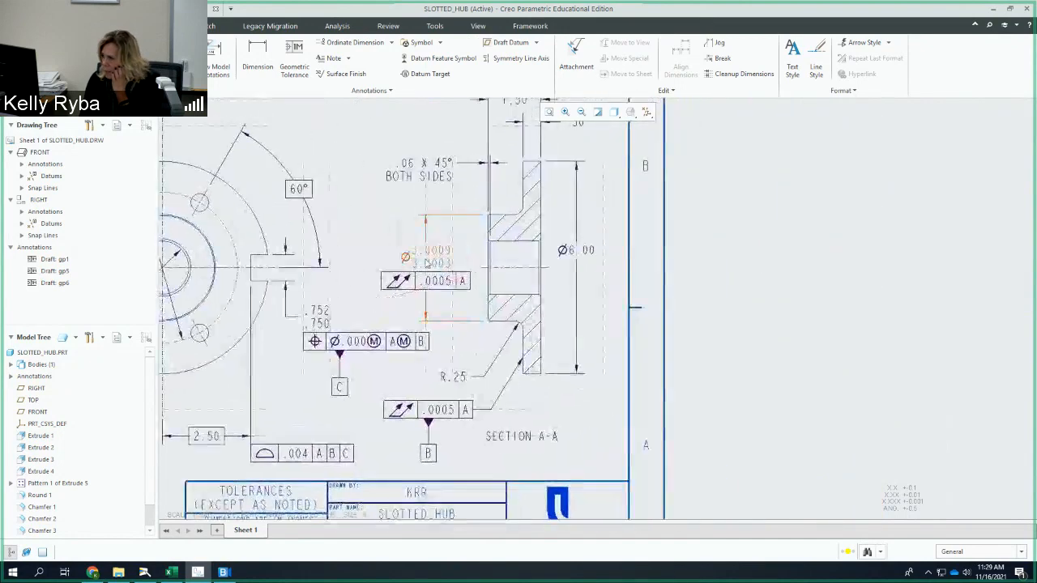
click(427, 251)
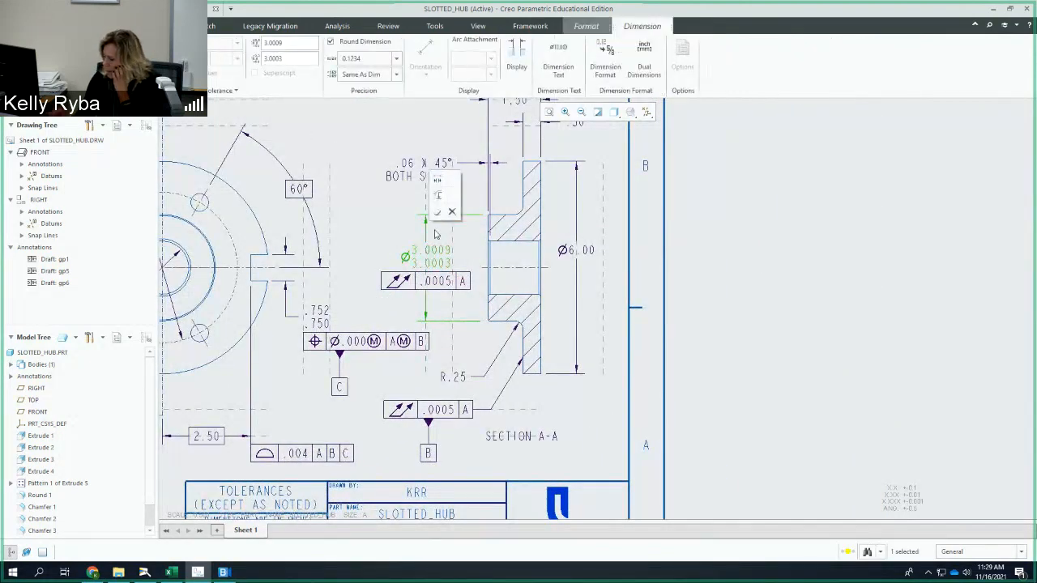
key(Delete)
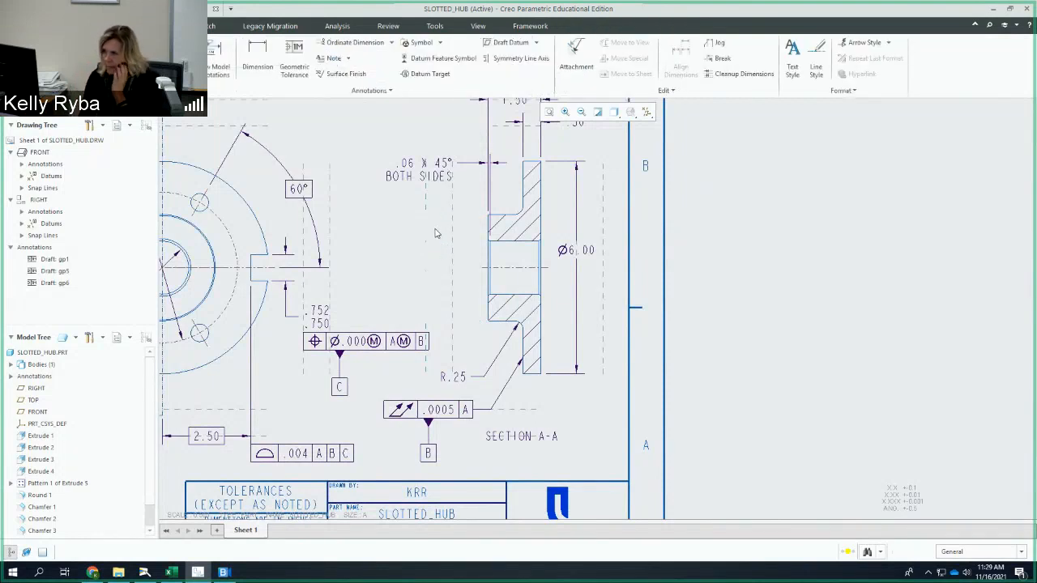
Dimension the hub's outer diameter in section A-A between its upper and lower end corners, placing the dimension beside the hub face
click(263, 58)
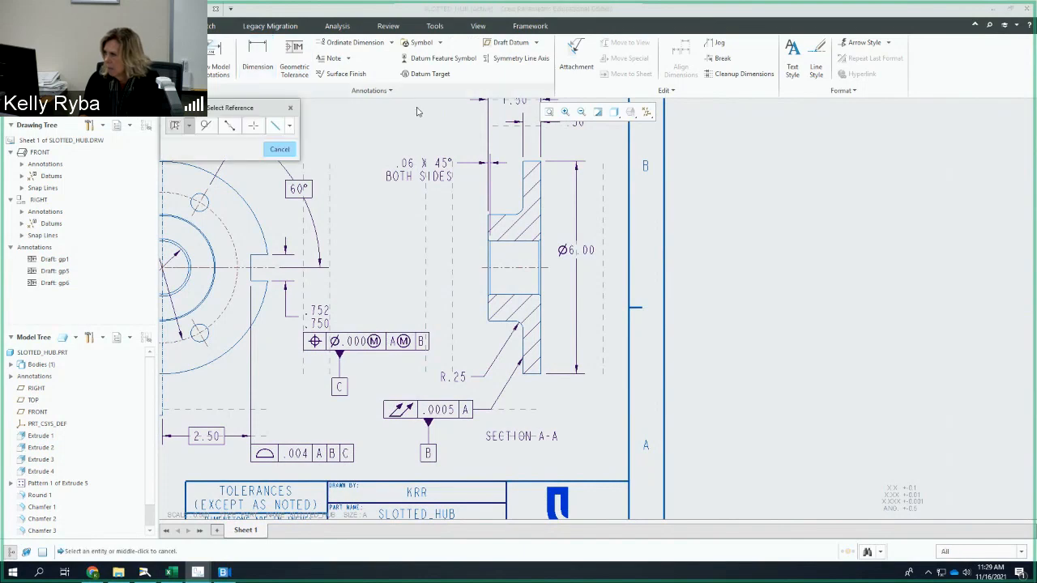
scroll(486, 219, up, 3)
click(487, 215)
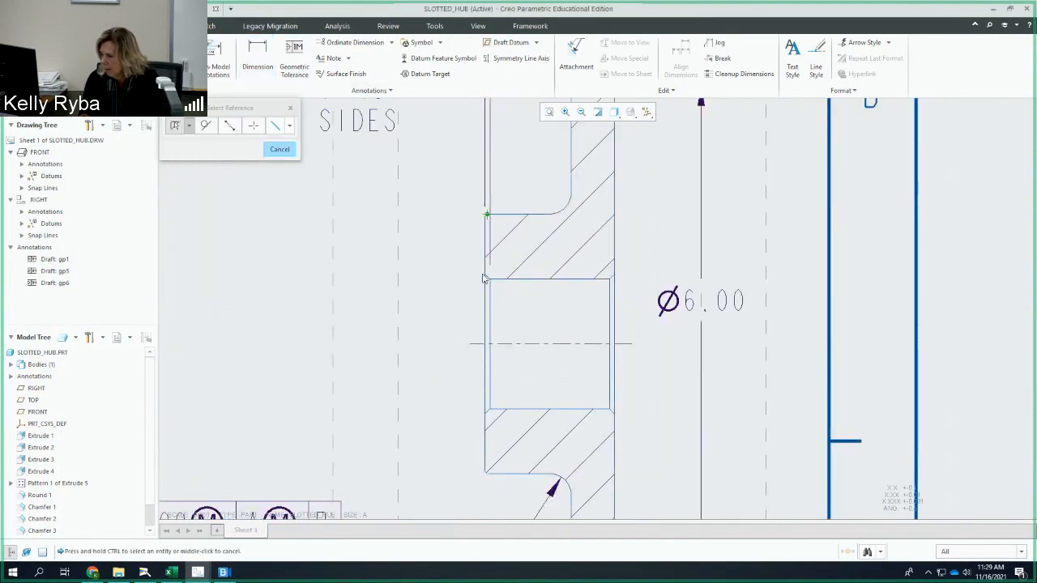
ctrl+click(486, 474)
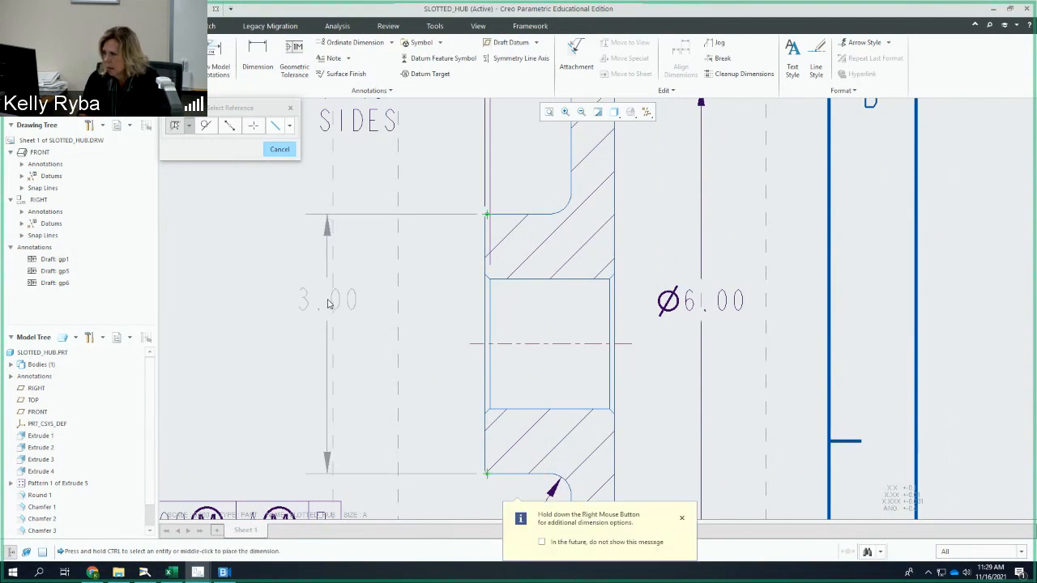
middle_click(329, 300)
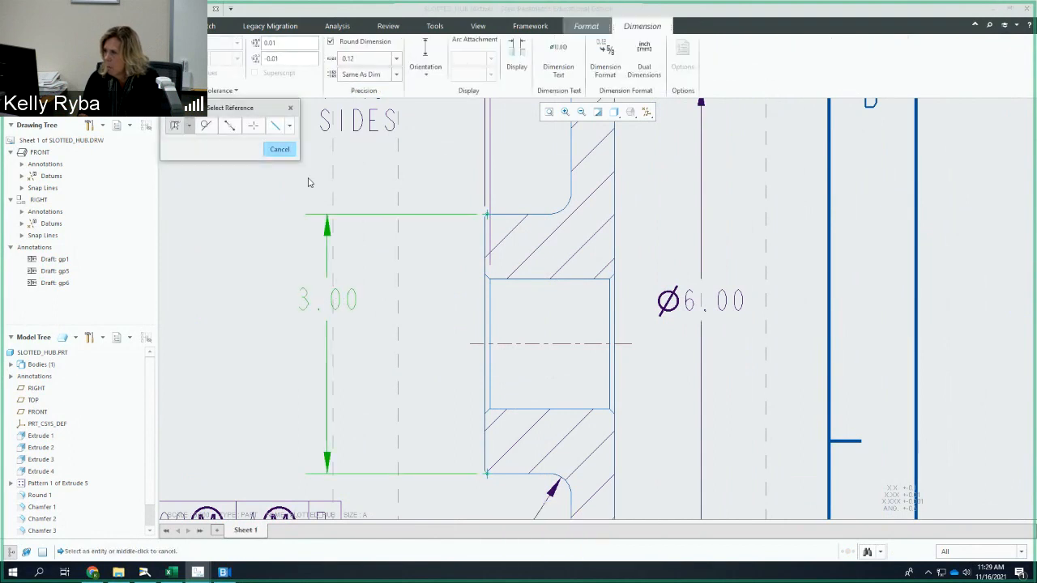
click(290, 107)
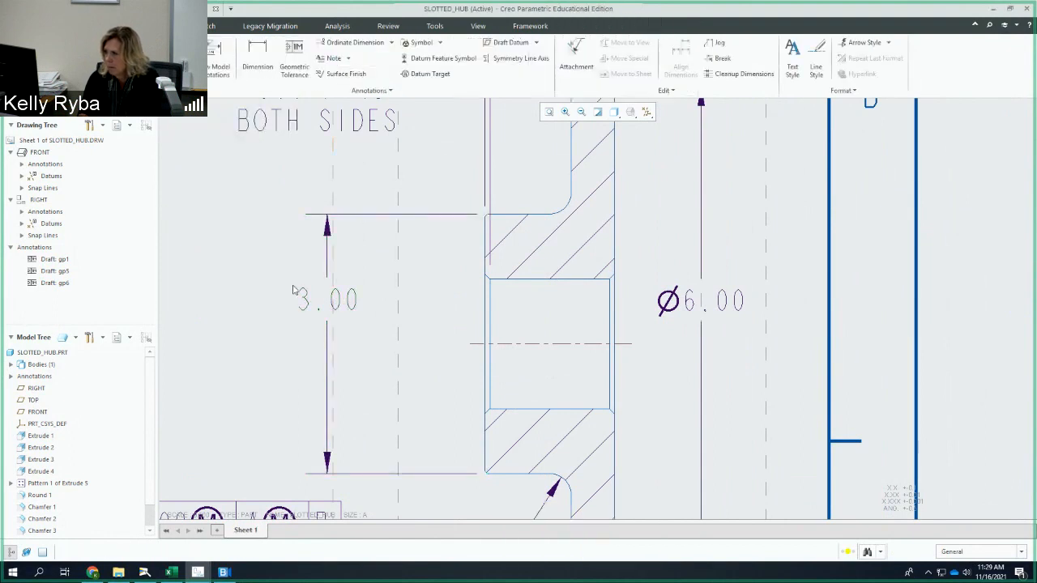
Set the new hub diameter dimension's precision to four decimal places and its upper tolerance to 0.0009
click(305, 300)
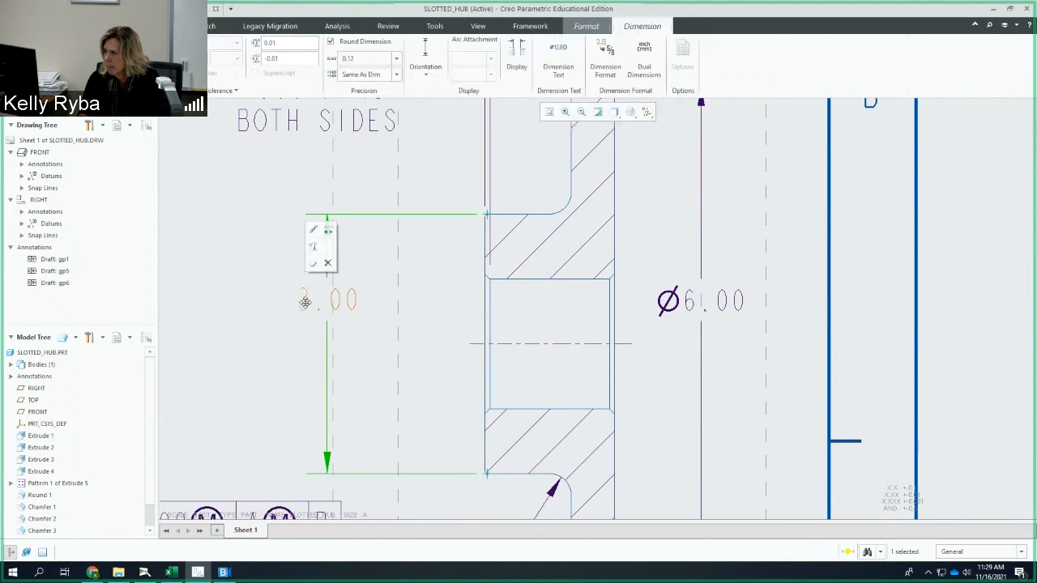
click(396, 59)
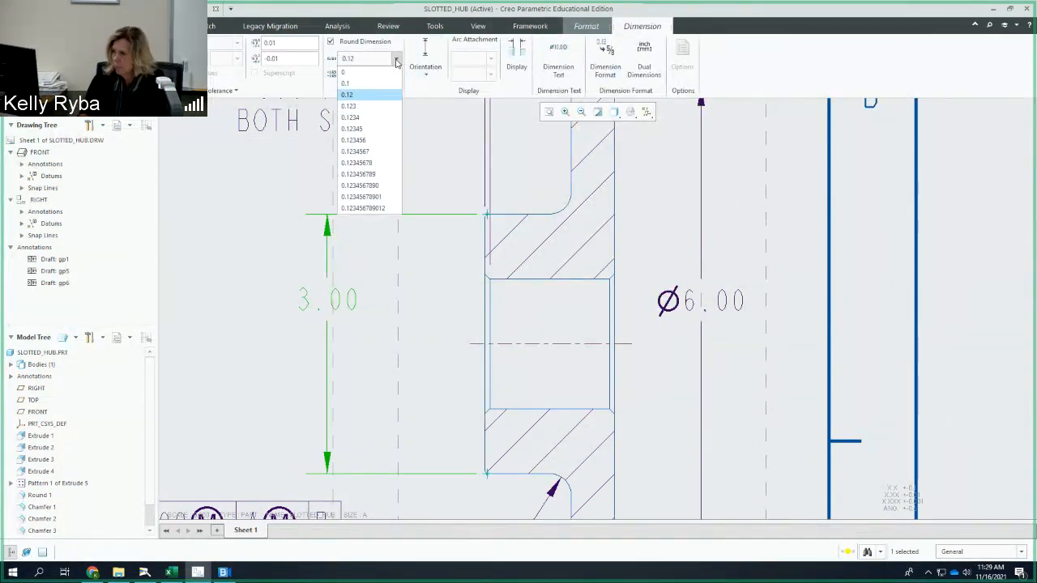
click(379, 118)
click(300, 49)
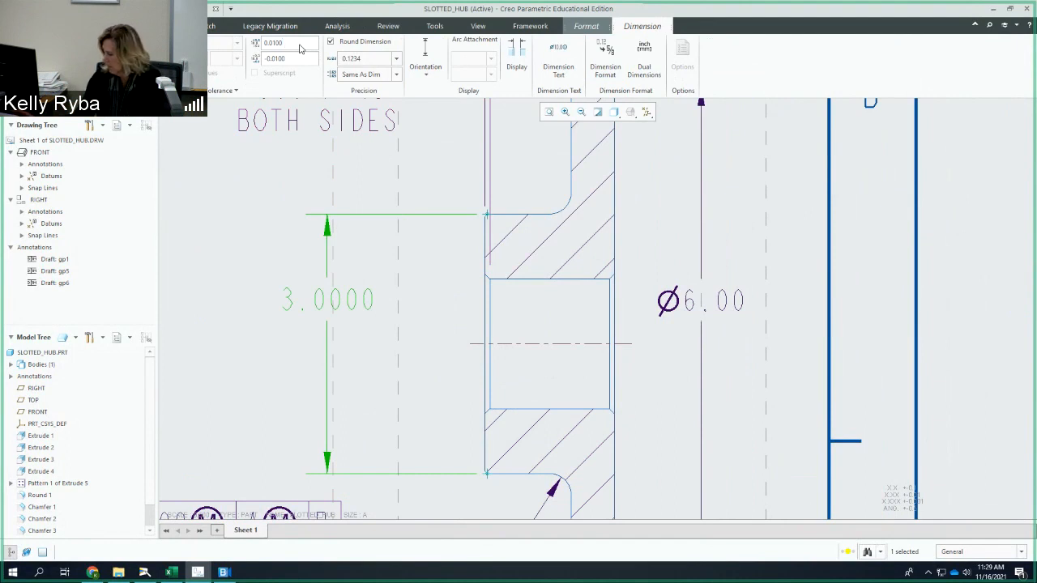
text(.)
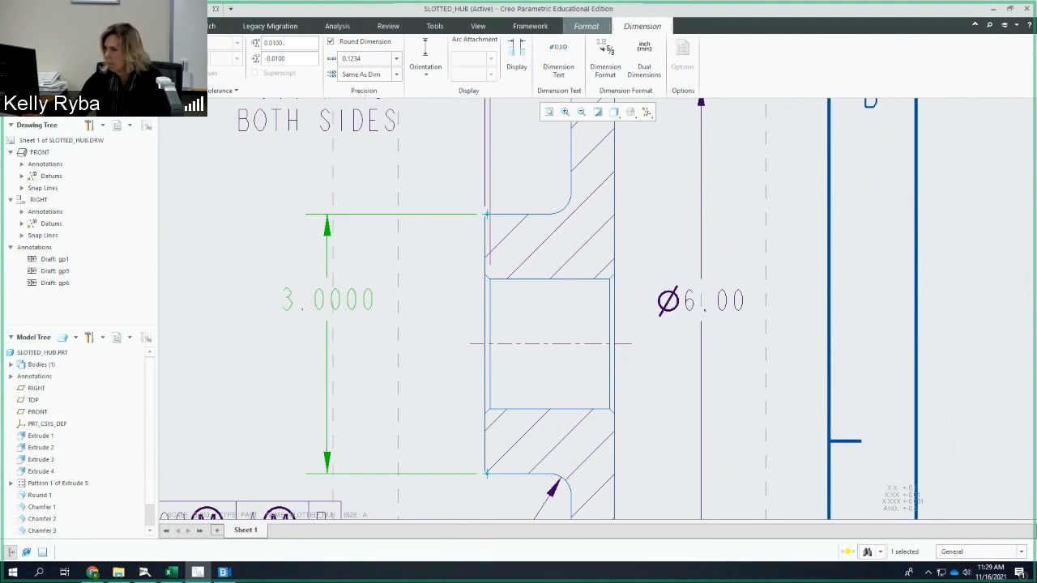
key(BackSpace)
key(BackSpace)
key(BackSpace)
text(00)
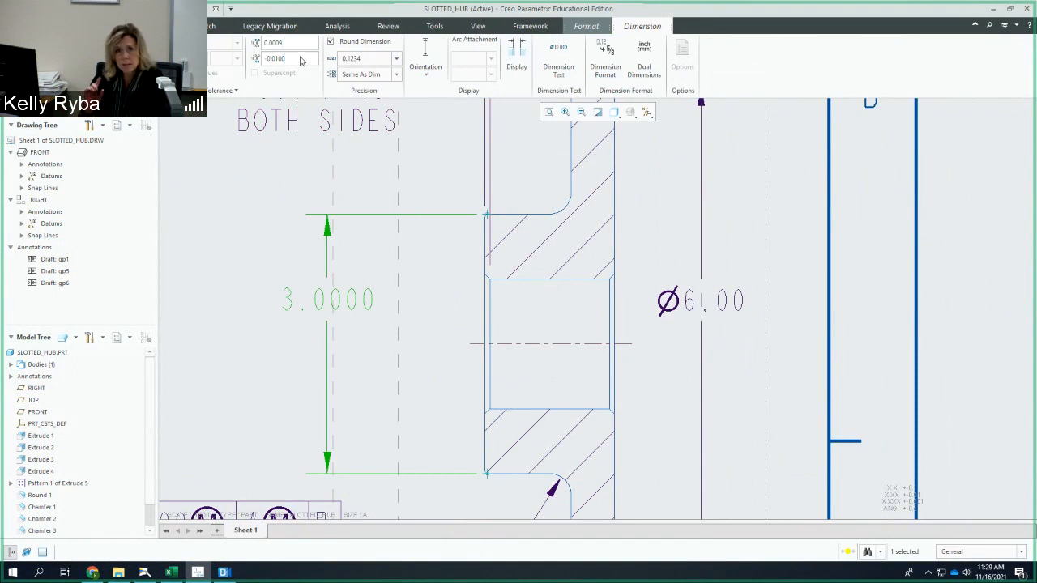
Set the hub diameter's lower tolerance to +0.0003 and display the tolerance as limits
key(BackSpace)
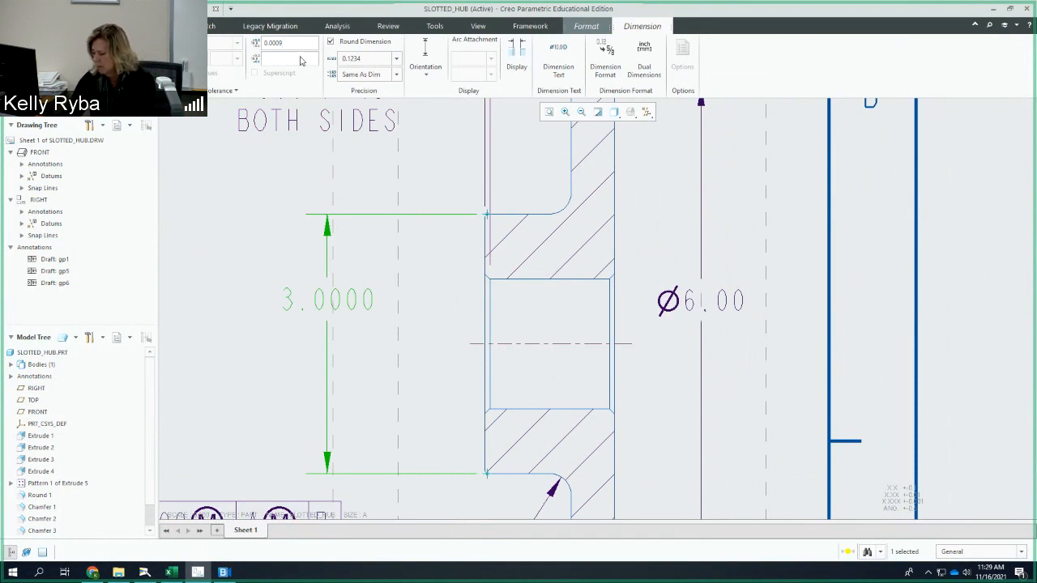
text(-)
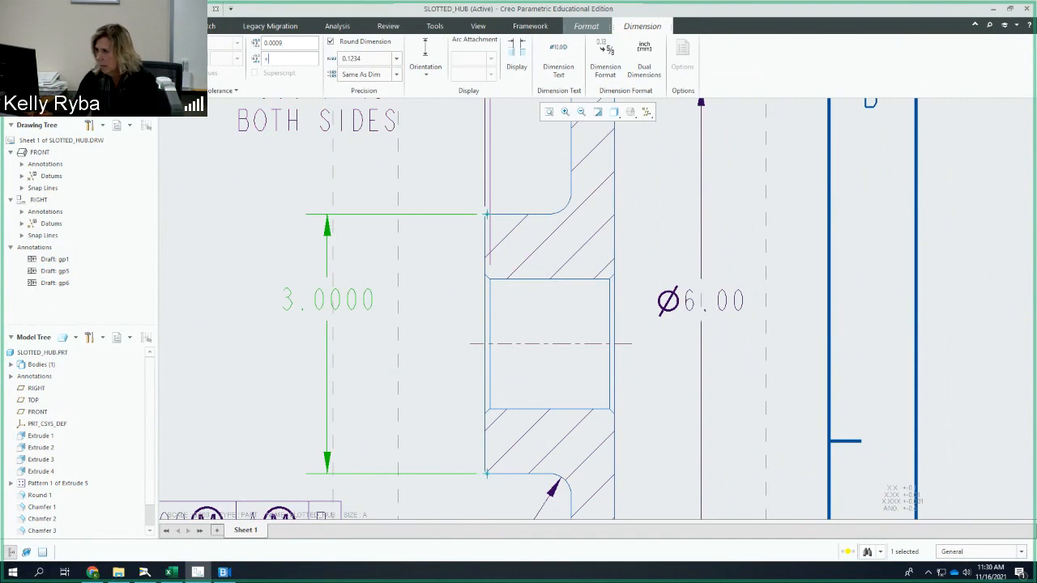
text(.000)
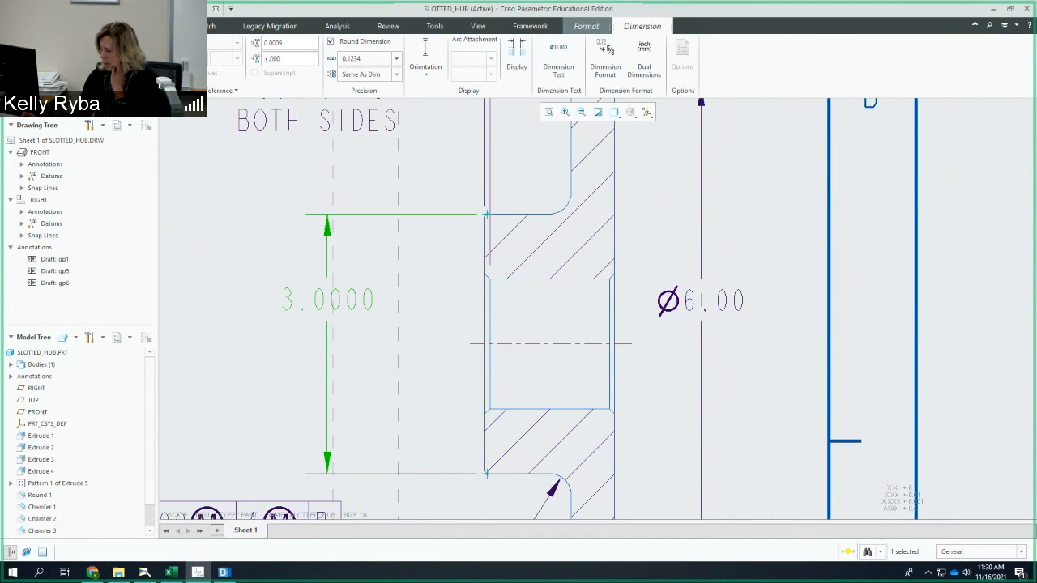
text(3)
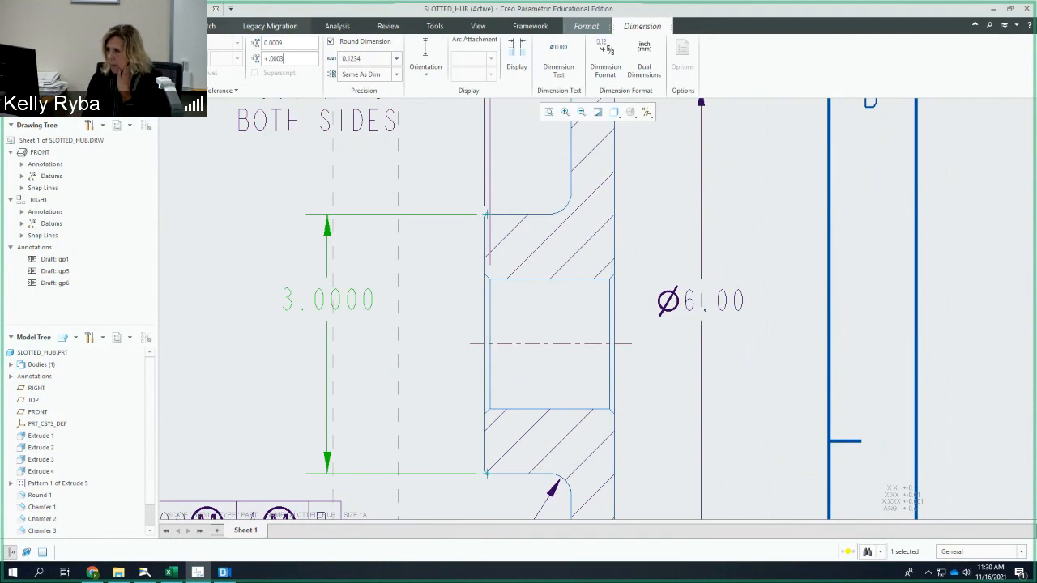
click(119, 66)
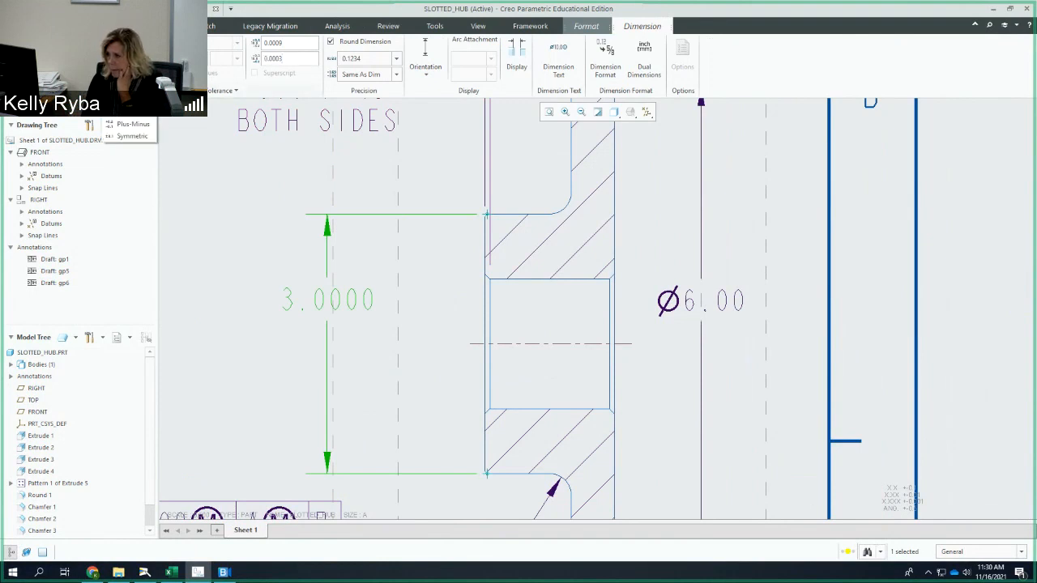
click(133, 115)
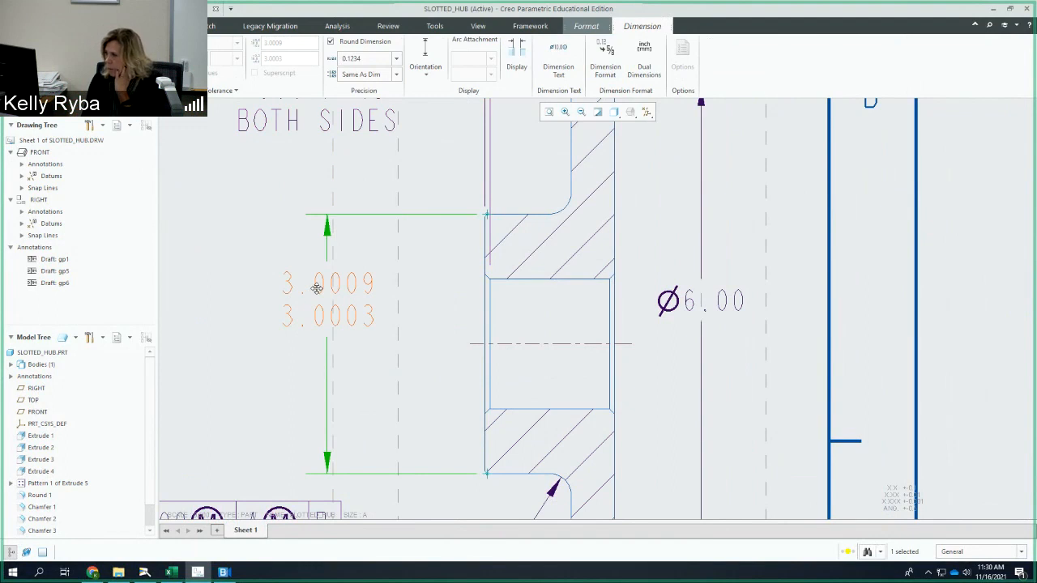
Add a diameter symbol as prefix to the hub diameter's limit dimension
click(558, 77)
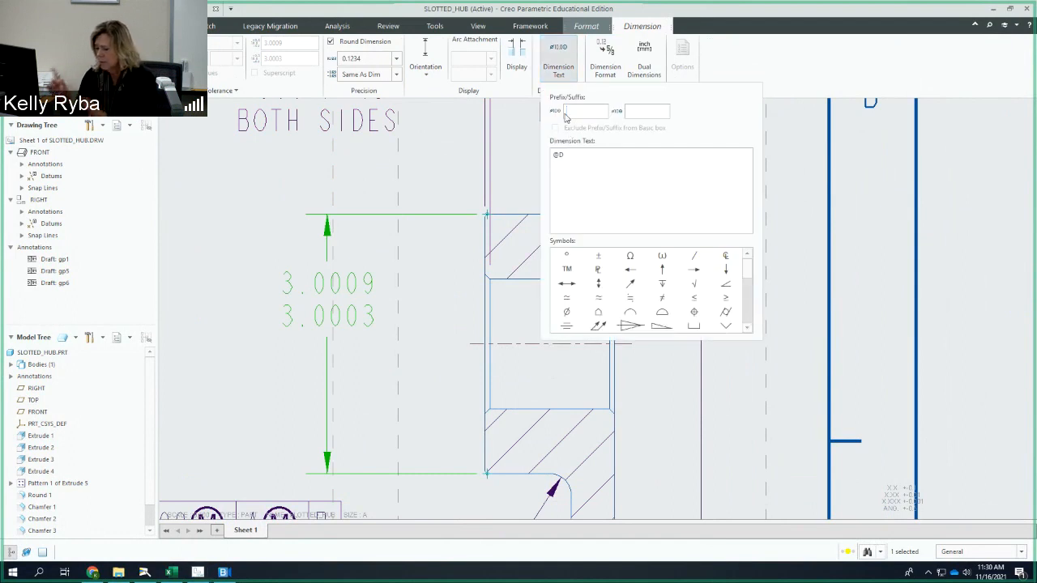
click(565, 113)
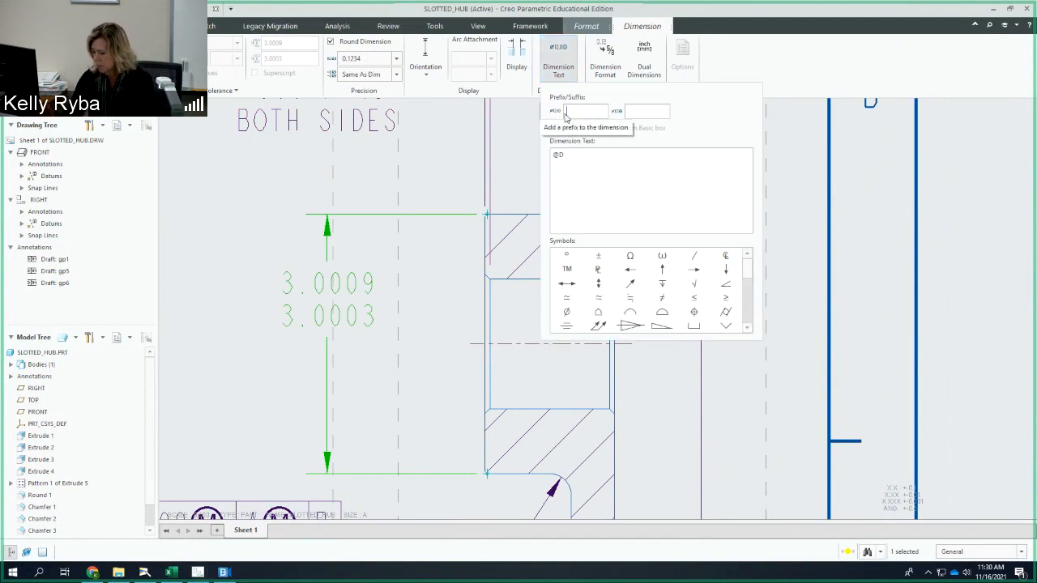
click(567, 313)
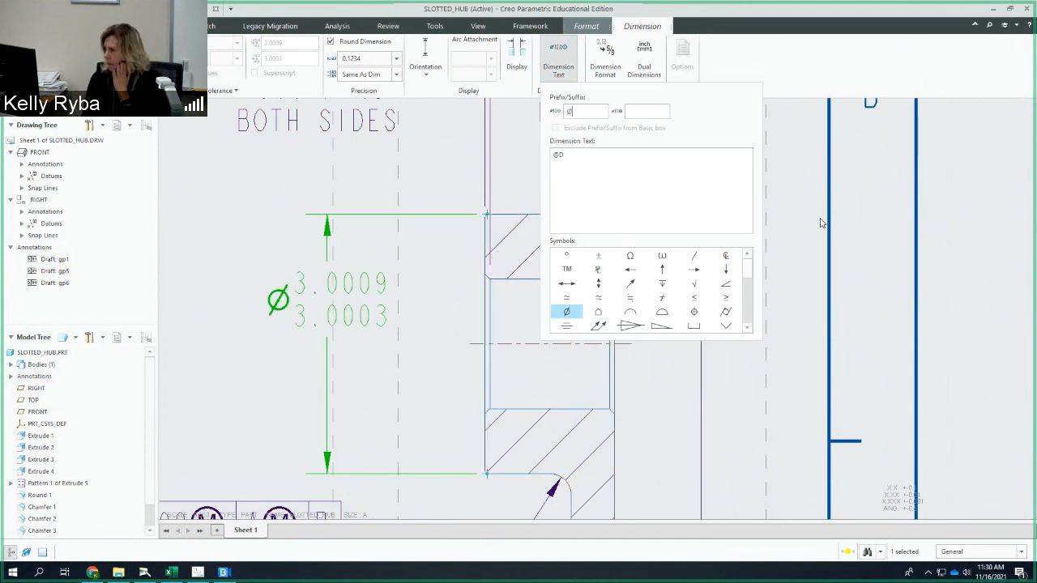
click(425, 170)
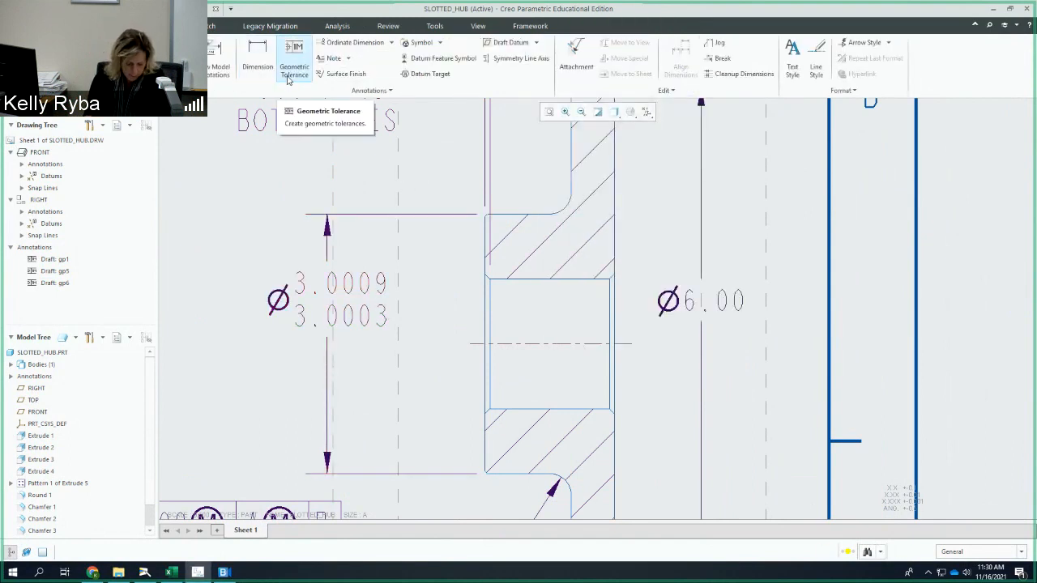
Attach a geometric tolerance frame to the hub diameter dimension and set its characteristic to Total Runout
click(293, 69)
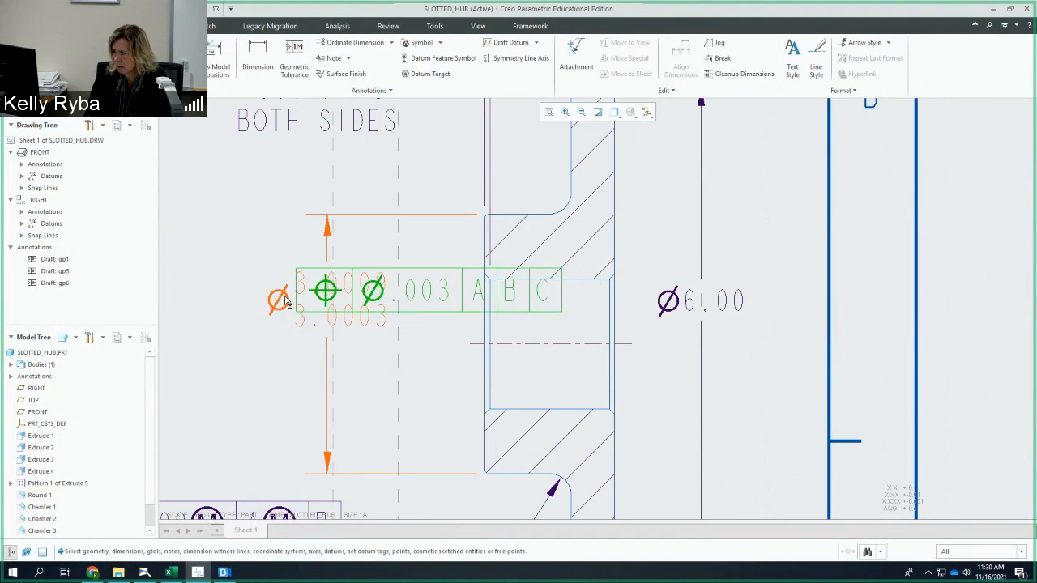
click(322, 306)
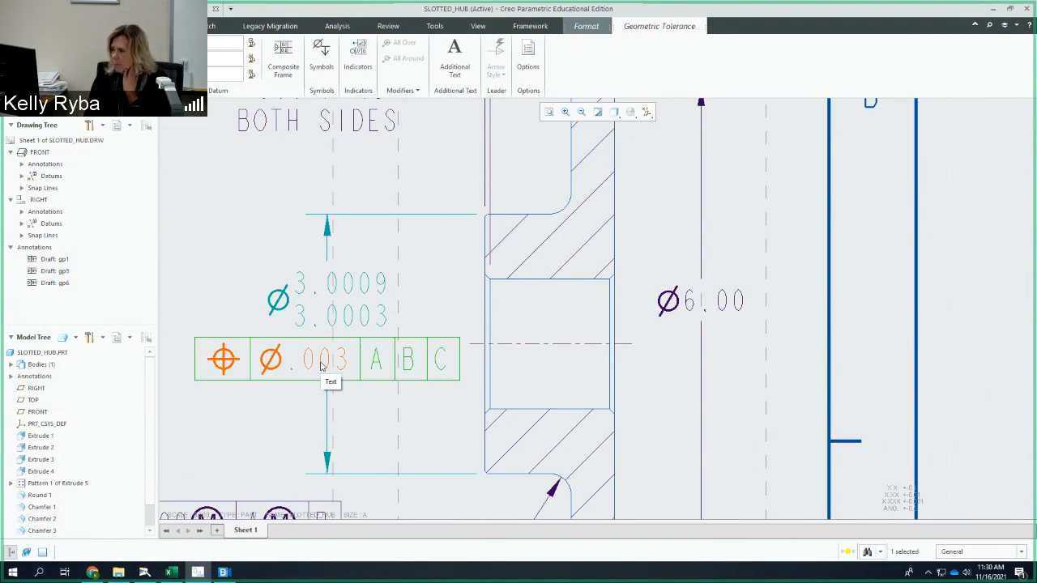
click(49, 73)
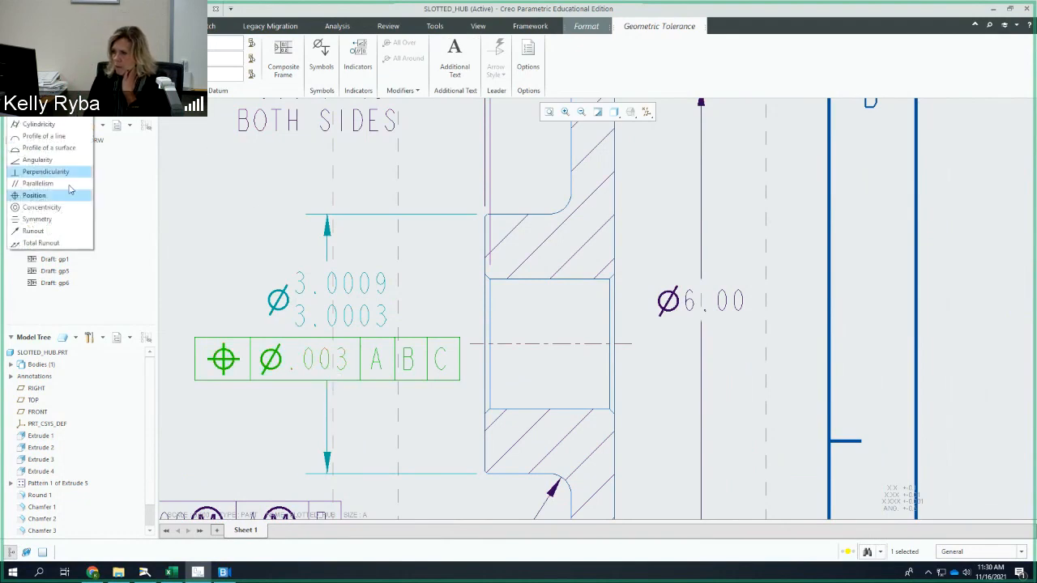
click(38, 244)
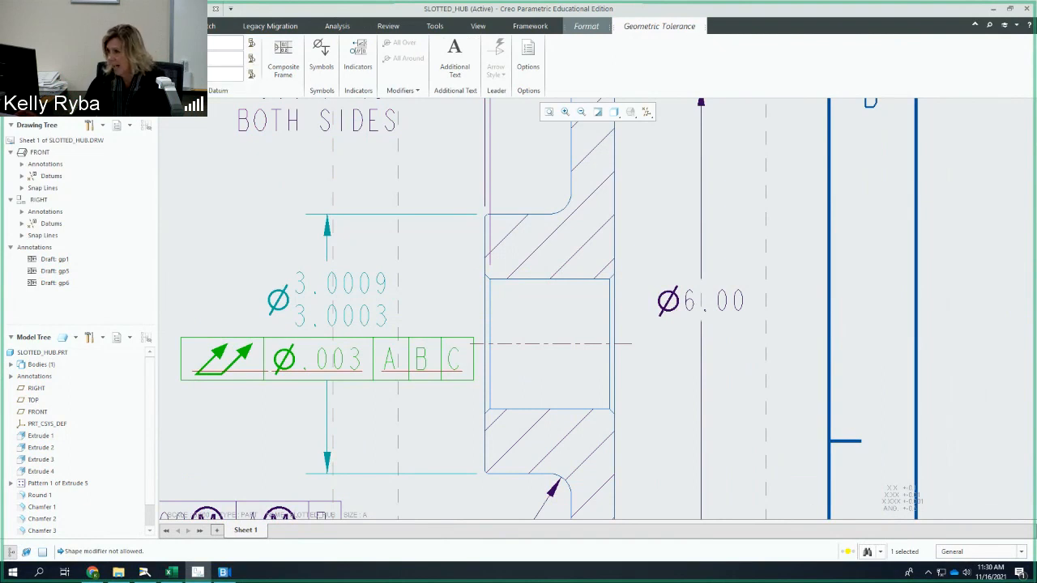
Set the hub's total runout tolerance to .0005 without a diameter symbol and keep A as its only datum reference
click(221, 49)
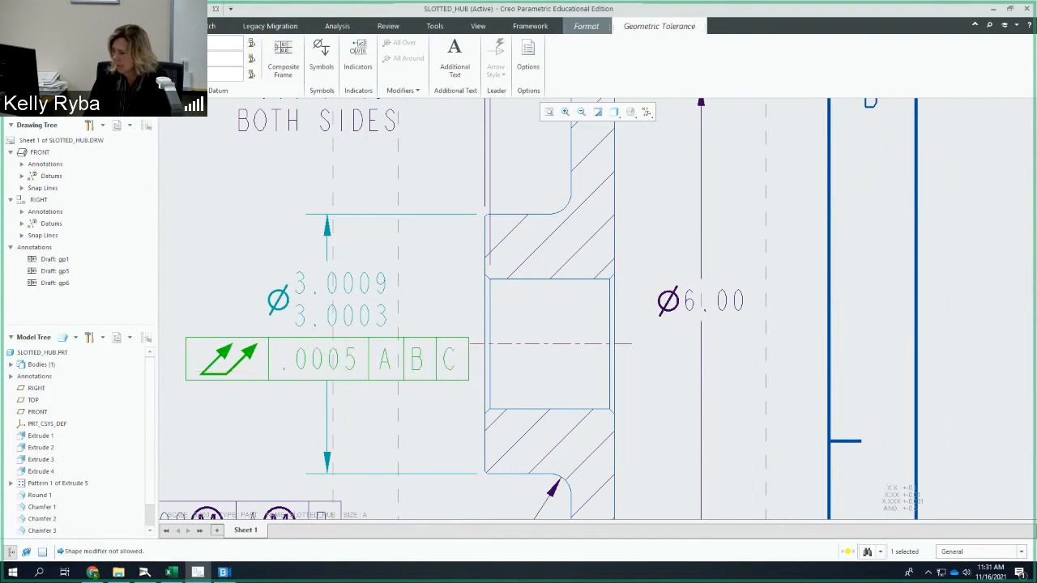
key(BackSpace)
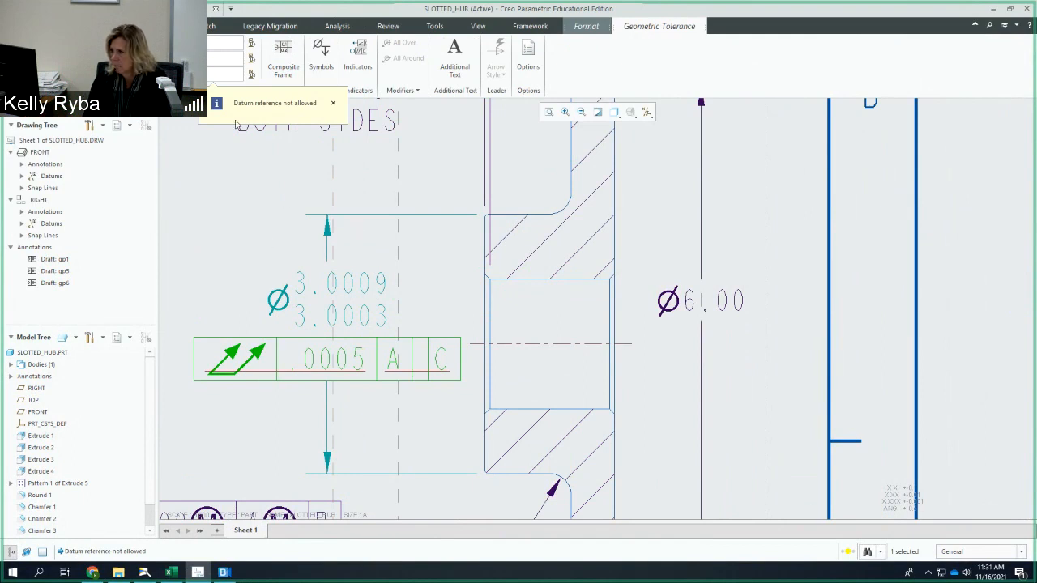
key(BackSpace)
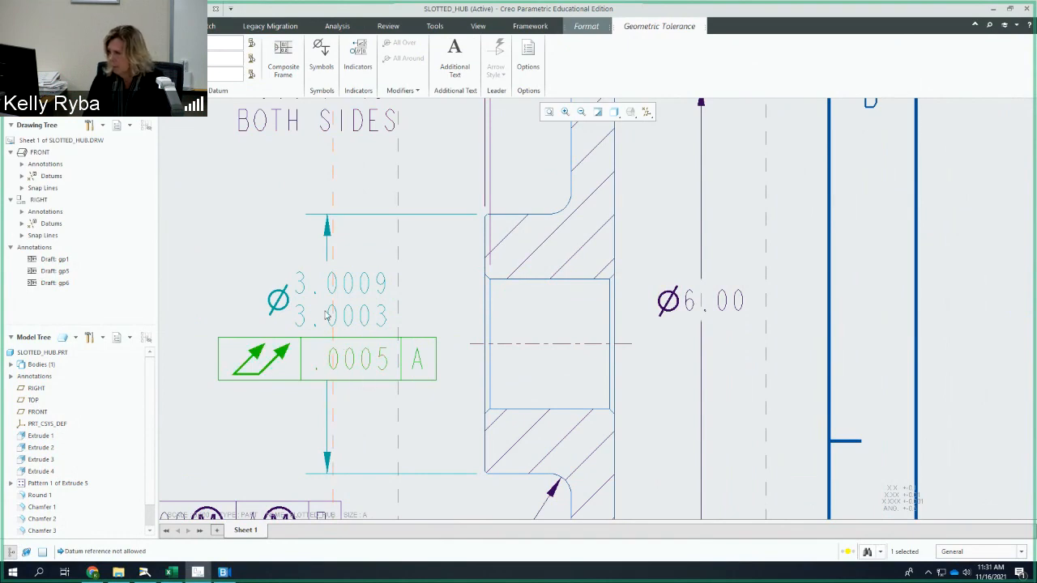
scroll(331, 298, down, 1)
scroll(282, 244, up, 2)
click(269, 237)
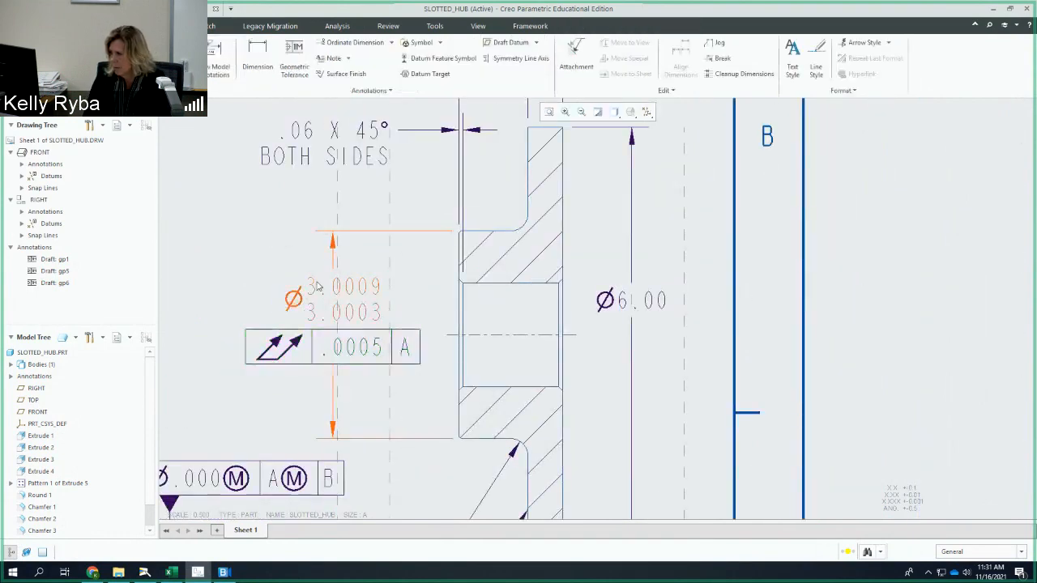
Turn on the display of all datum axes, points, coordinate systems and planes in the drawing
scroll(316, 284, down, 2)
scroll(317, 283, up, 6)
mouse_move(318, 285)
middle_down()
mouse_move(451, 272)
mouse_move(568, 278)
middle_up()
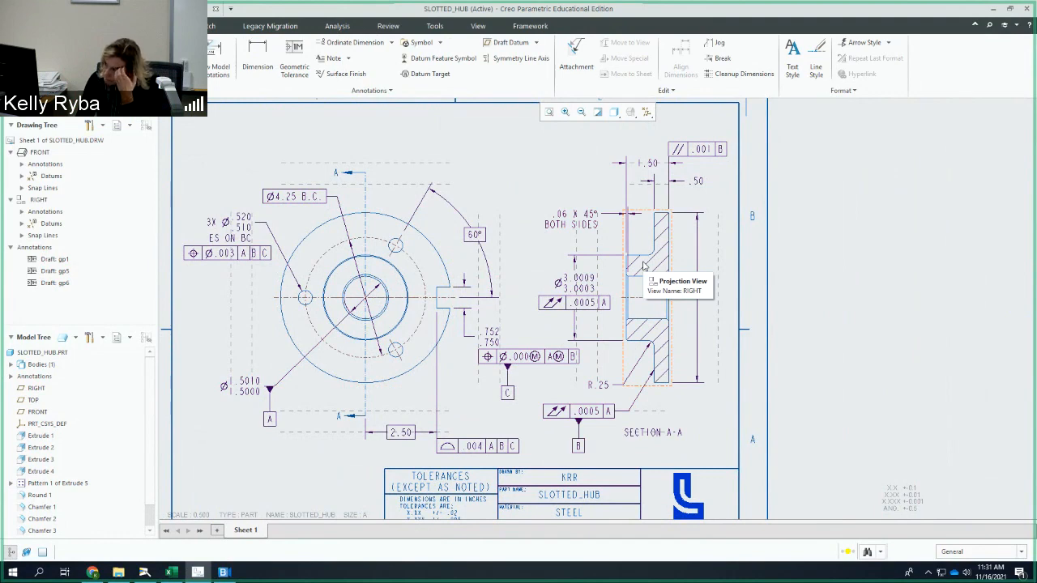
click(647, 114)
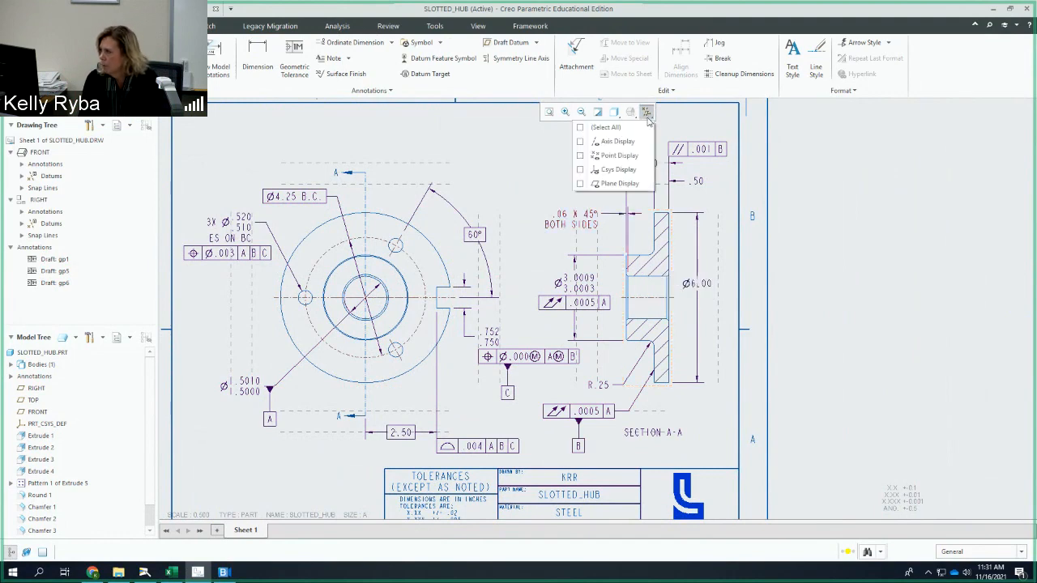
click(605, 127)
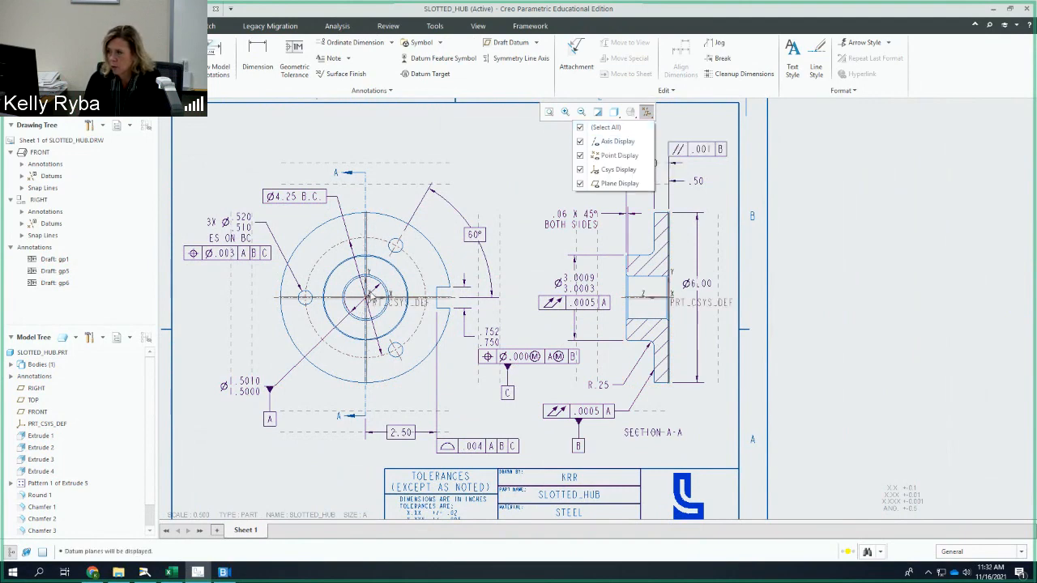
click(454, 136)
double_click(644, 232)
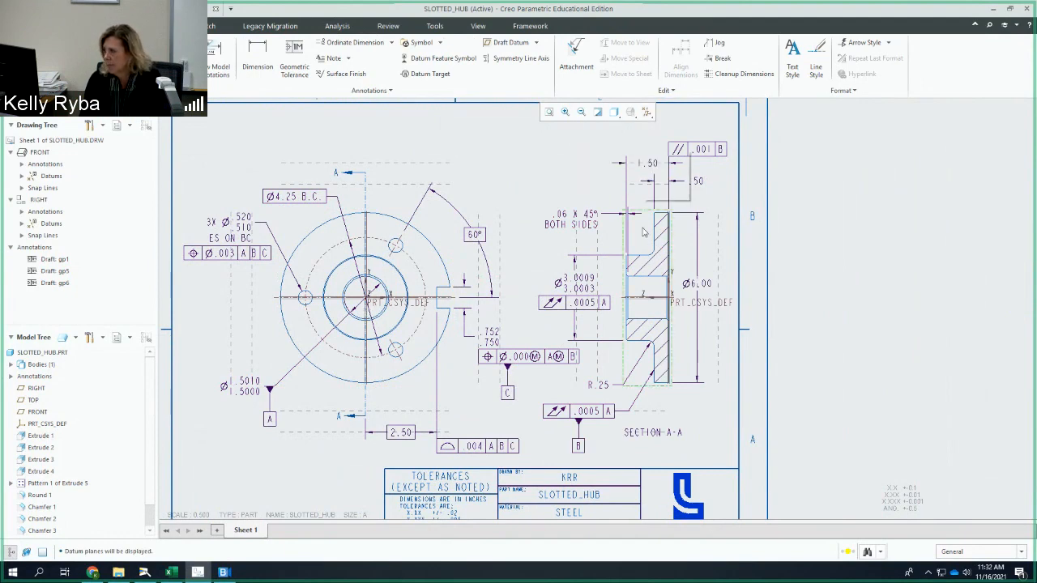
mouse_move(825, 115)
mouse_down()
mouse_move(403, 135)
mouse_move(783, 133)
mouse_move(786, 95)
mouse_up()
click(728, 159)
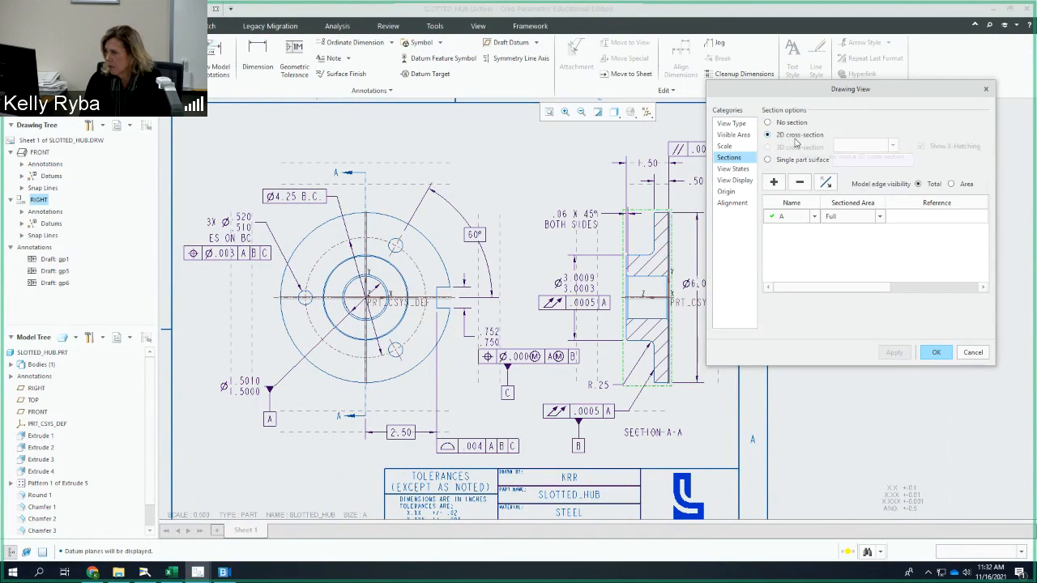
click(776, 184)
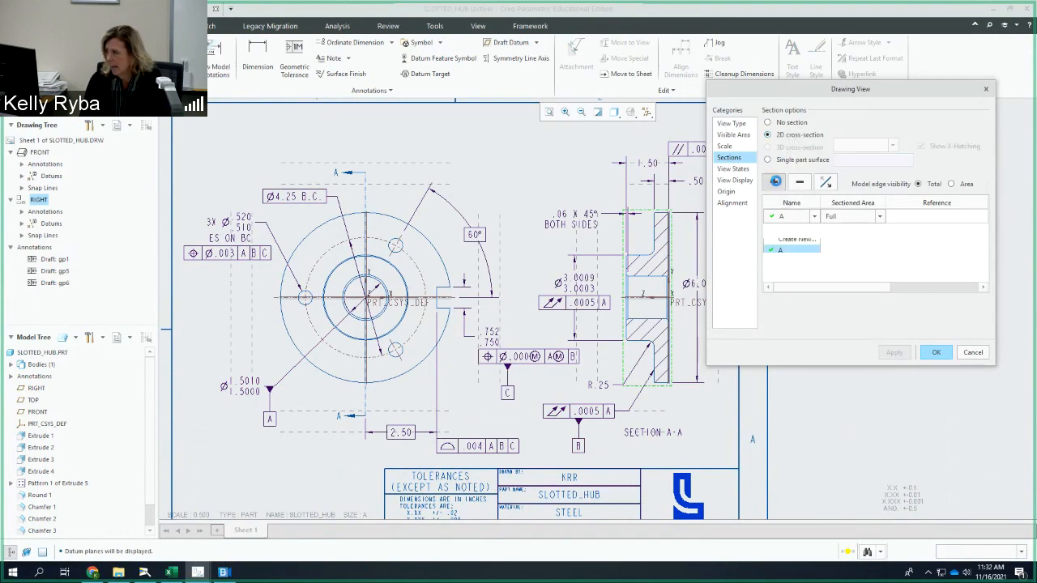
click(796, 246)
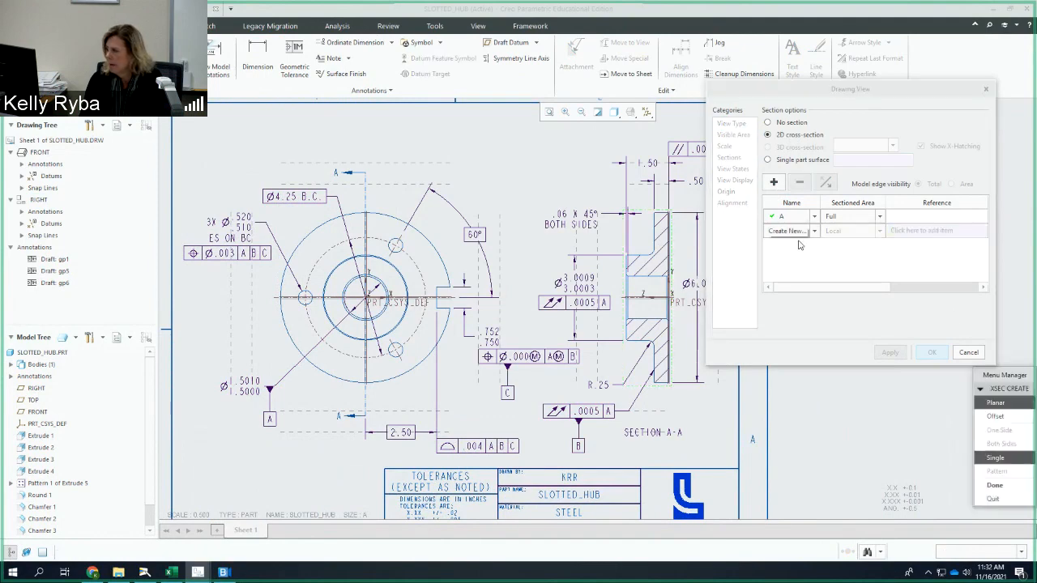
mouse_move(946, 382)
mouse_down()
mouse_move(807, 320)
mouse_move(812, 385)
mouse_up()
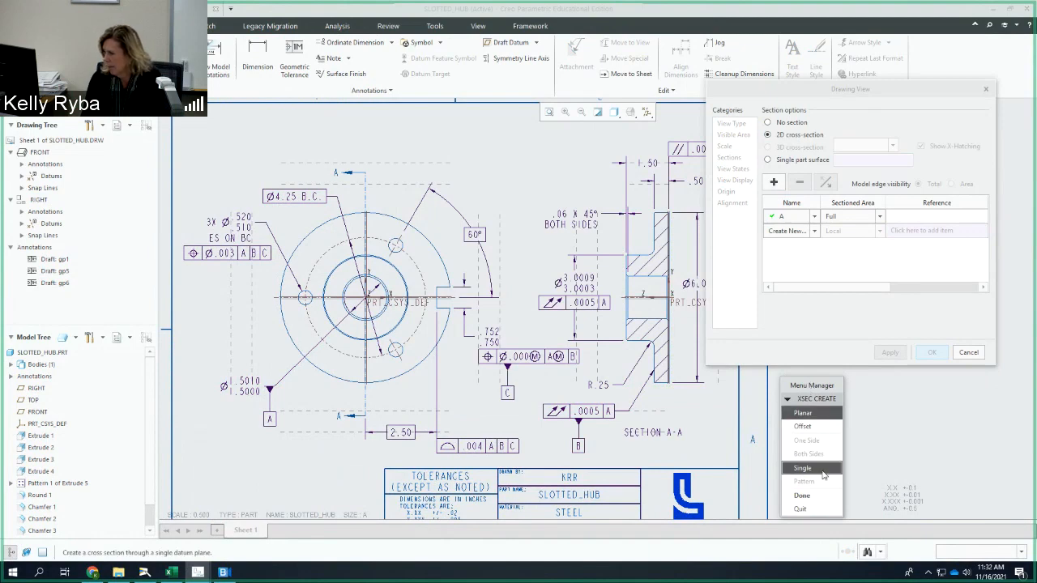
click(801, 494)
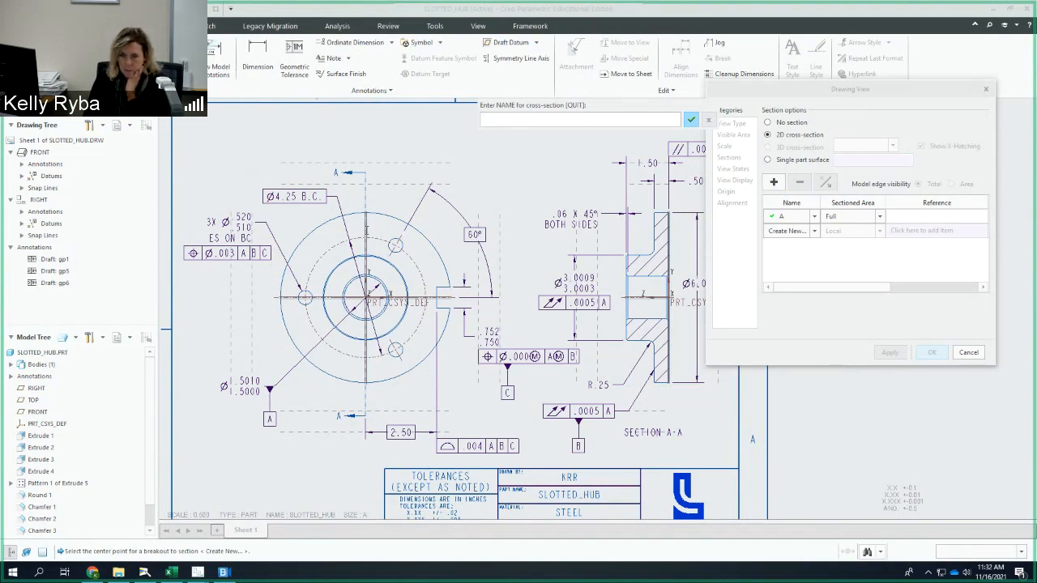
click(969, 354)
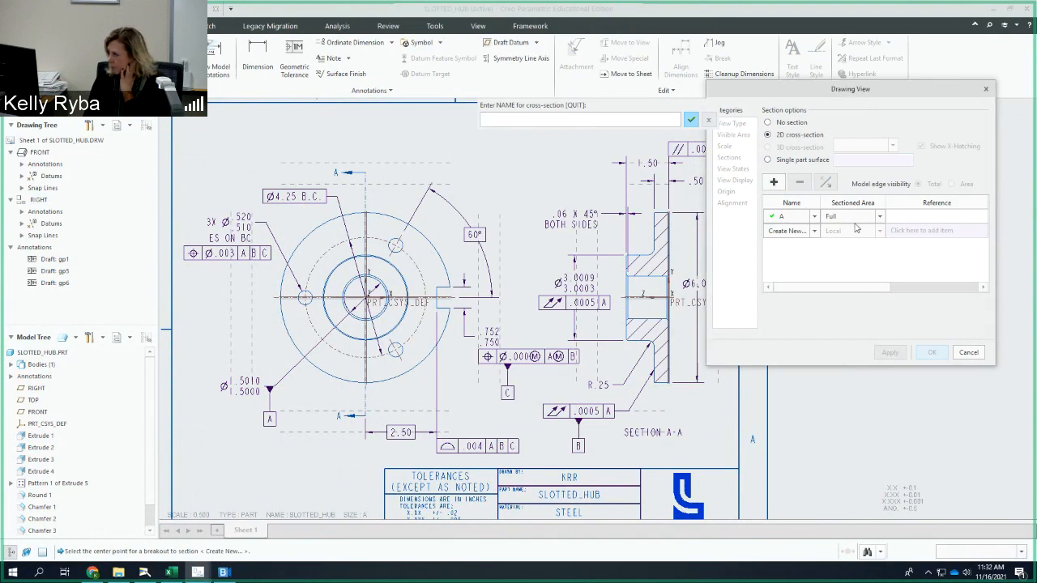
click(706, 121)
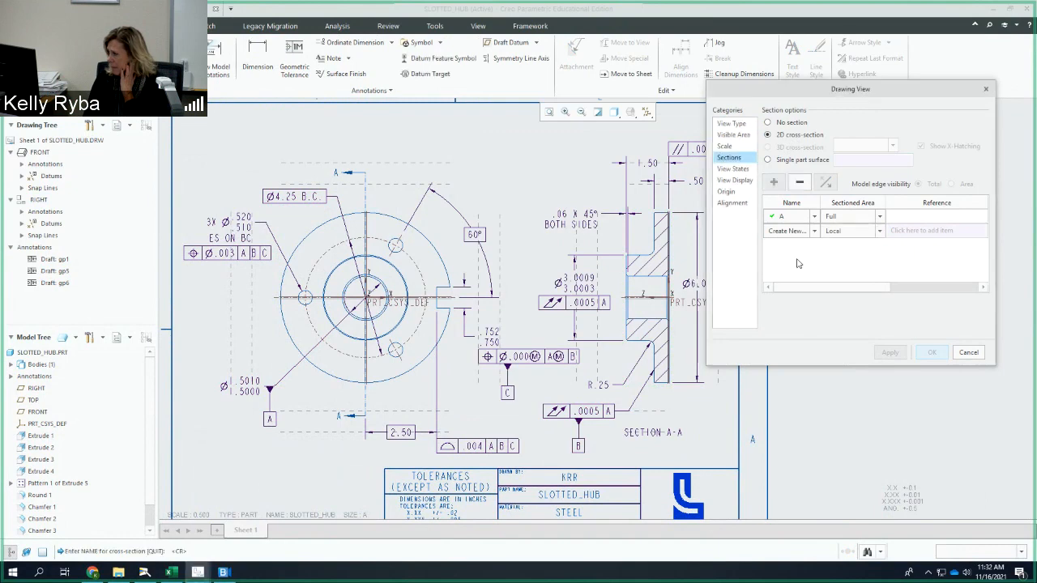
click(969, 352)
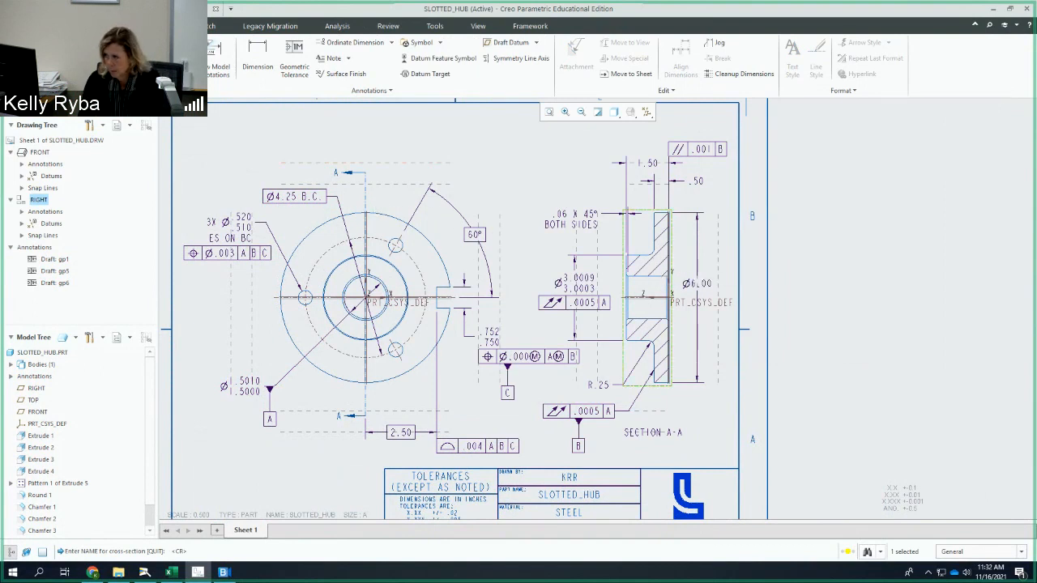
Turn off the display of all datum axes, points, coordinate systems and planes in the drawing
click(647, 112)
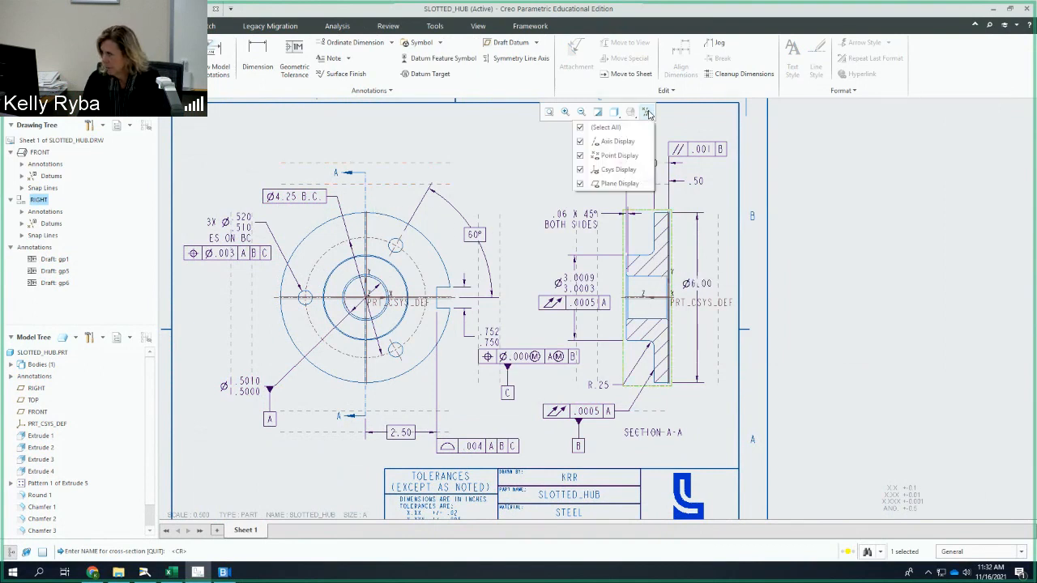
click(605, 127)
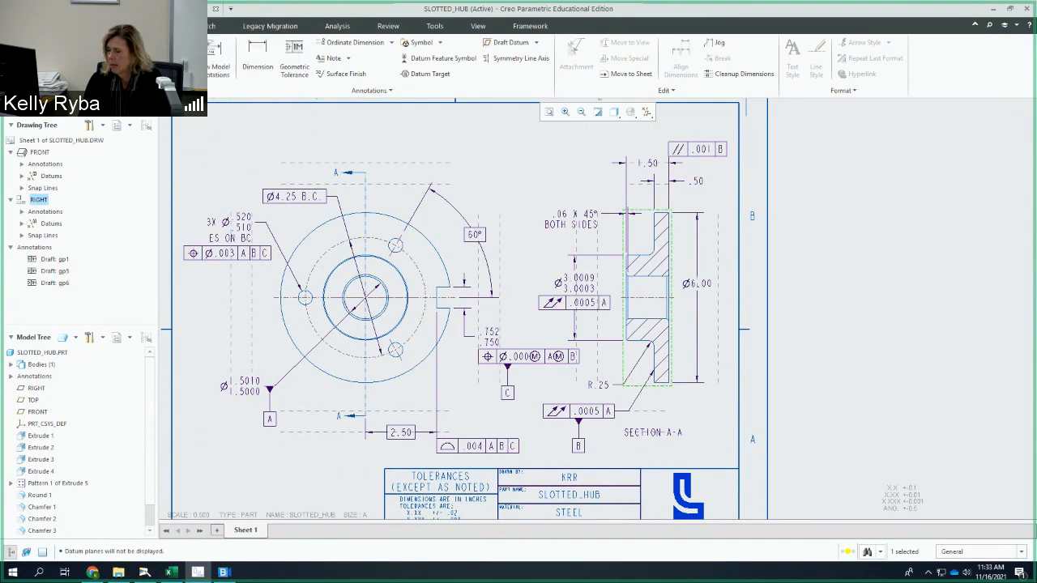
Try to add cross-section arrows for the RIGHT section view using the Arrows command
click(58, 26)
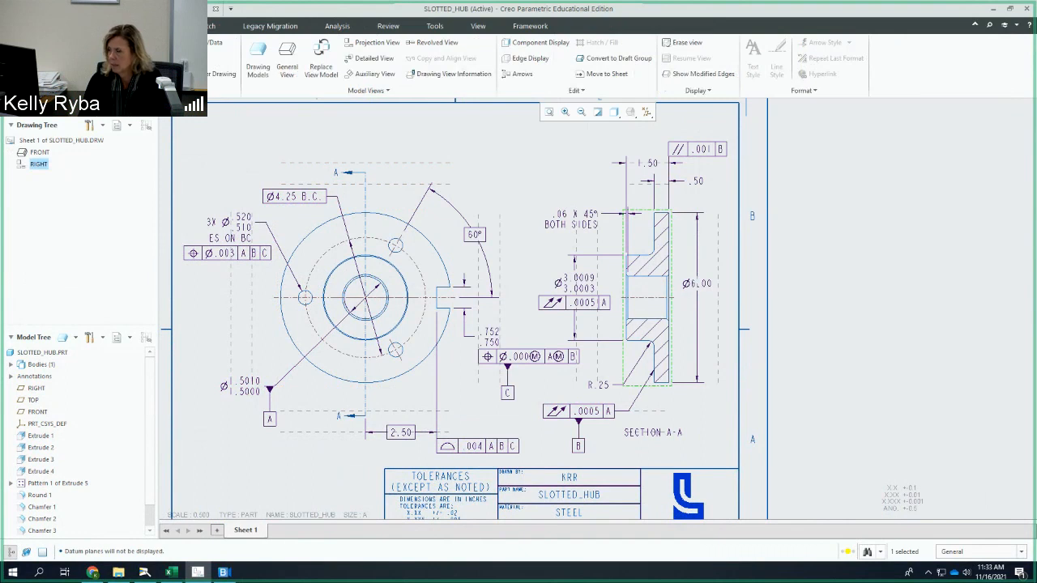
click(505, 78)
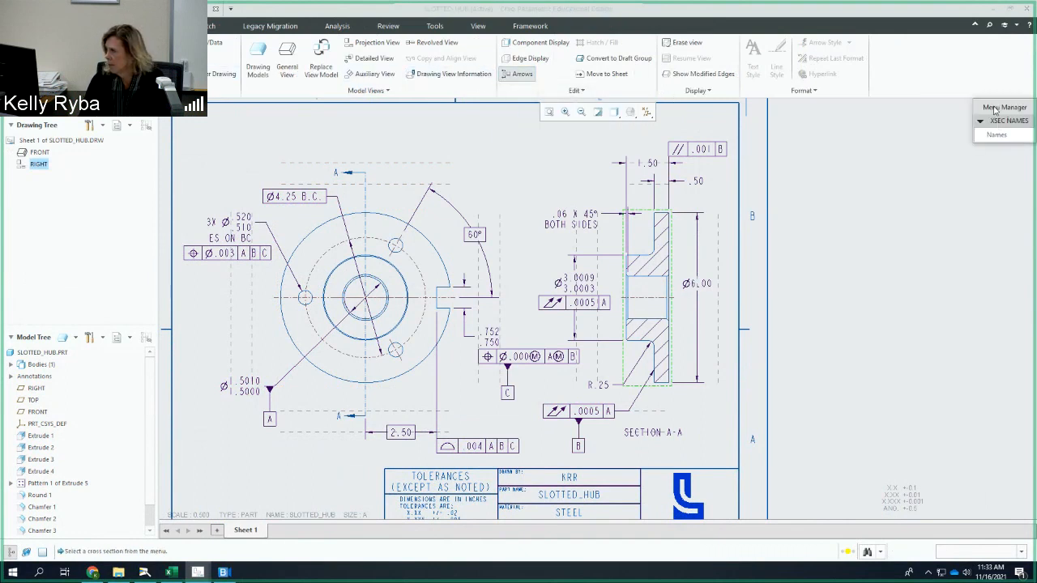
drag(994, 110, 821, 136)
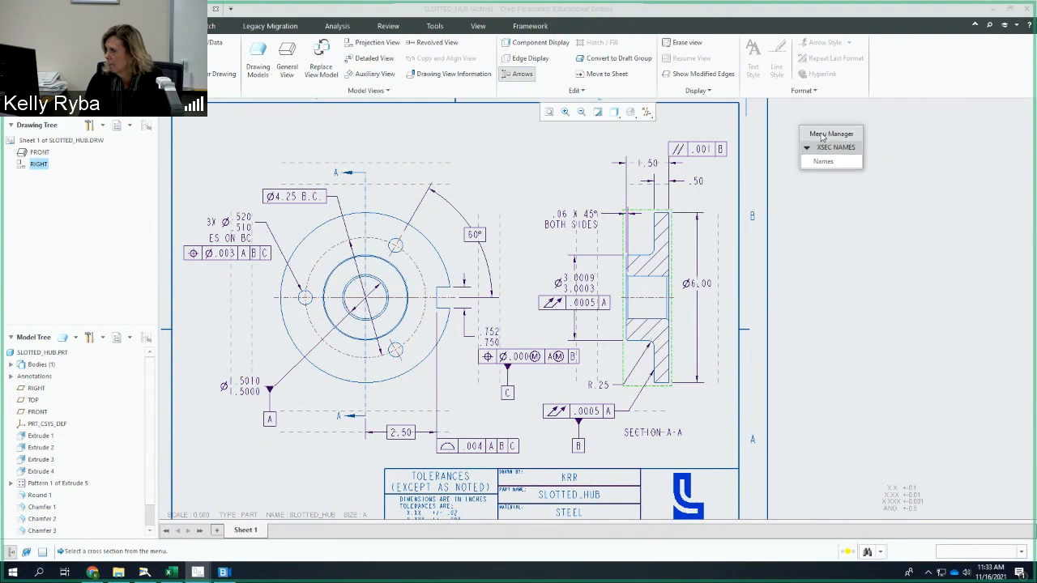
click(639, 231)
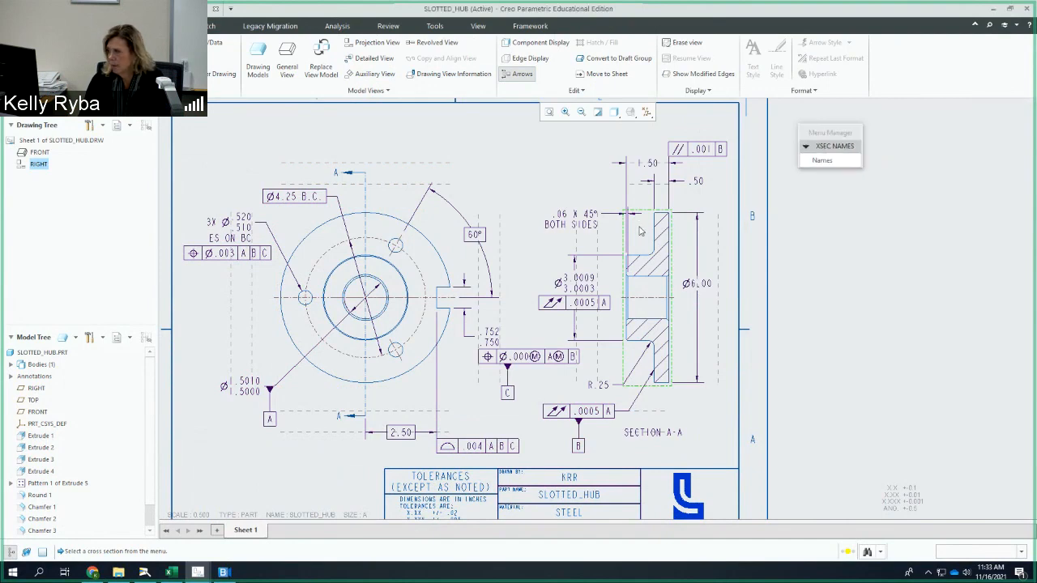
click(812, 160)
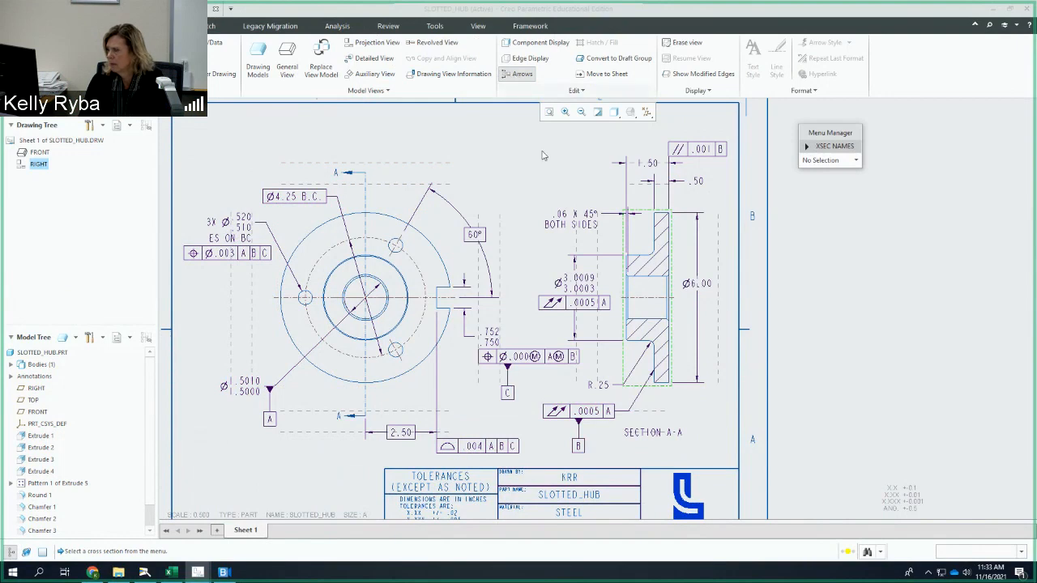
click(640, 240)
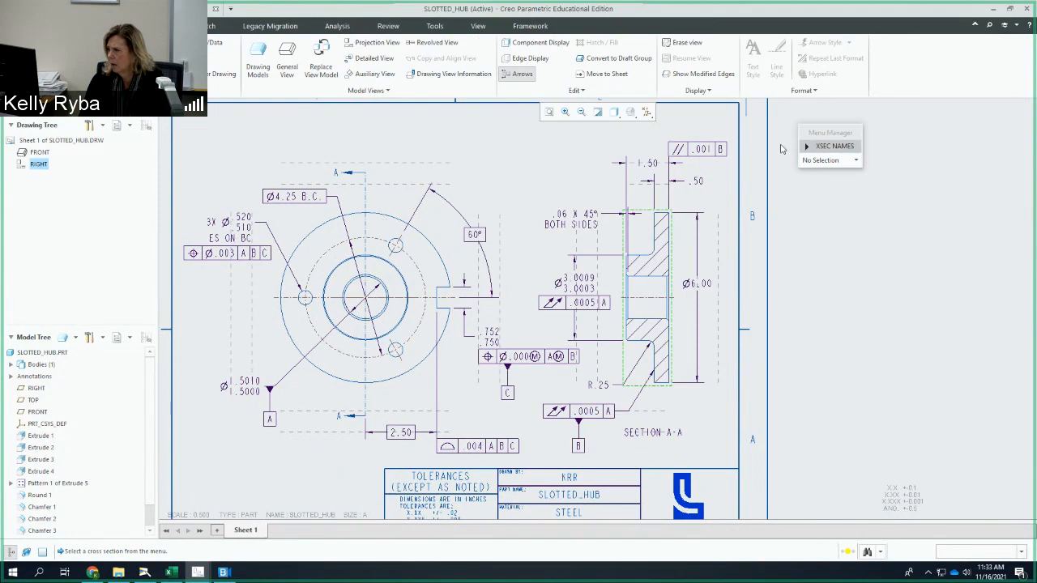
click(820, 160)
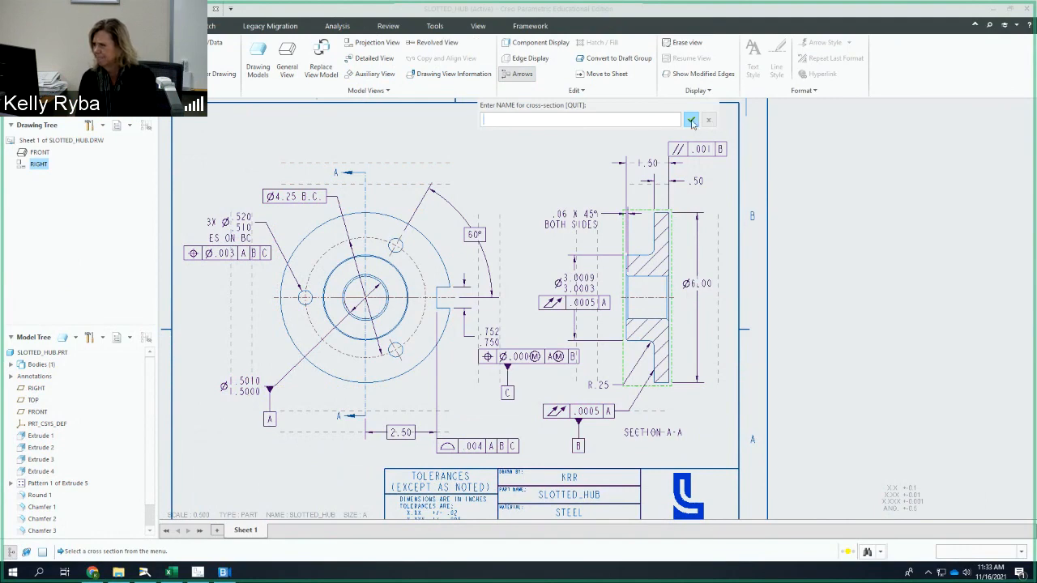
click(690, 119)
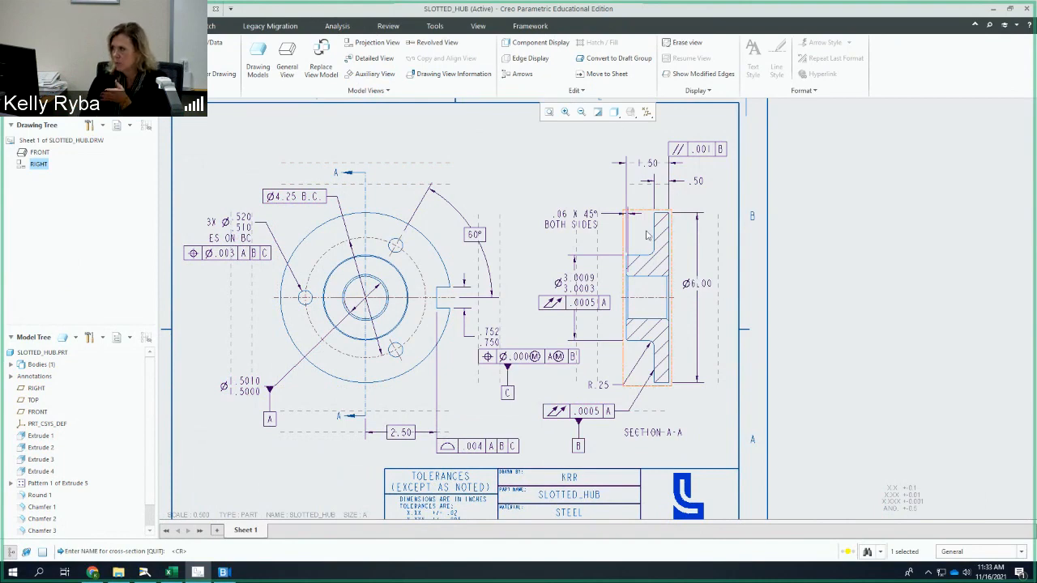
Delete the A-A cutting line and its section arrows from the front view
click(516, 76)
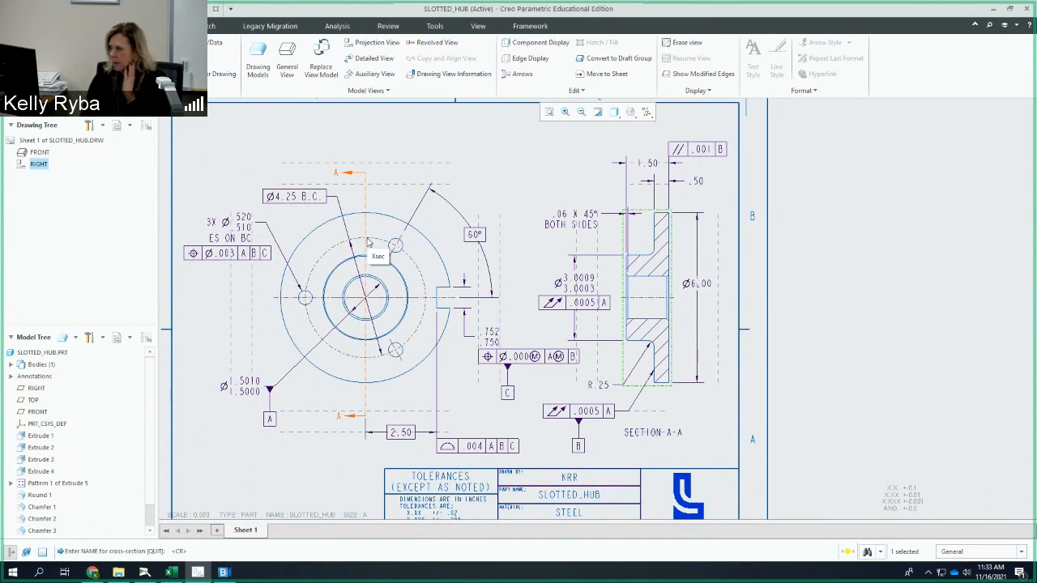
click(350, 171)
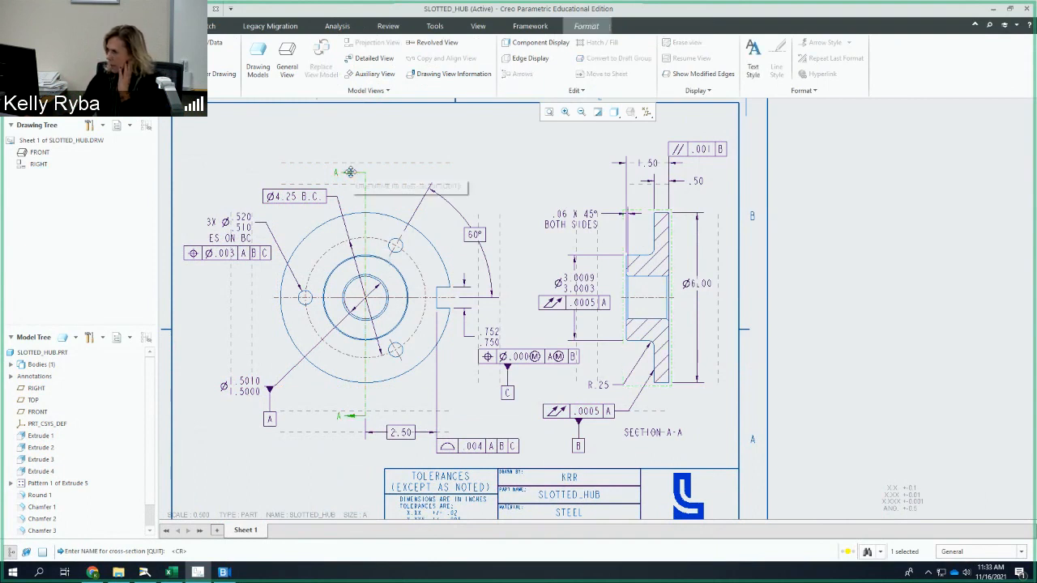
click(654, 269)
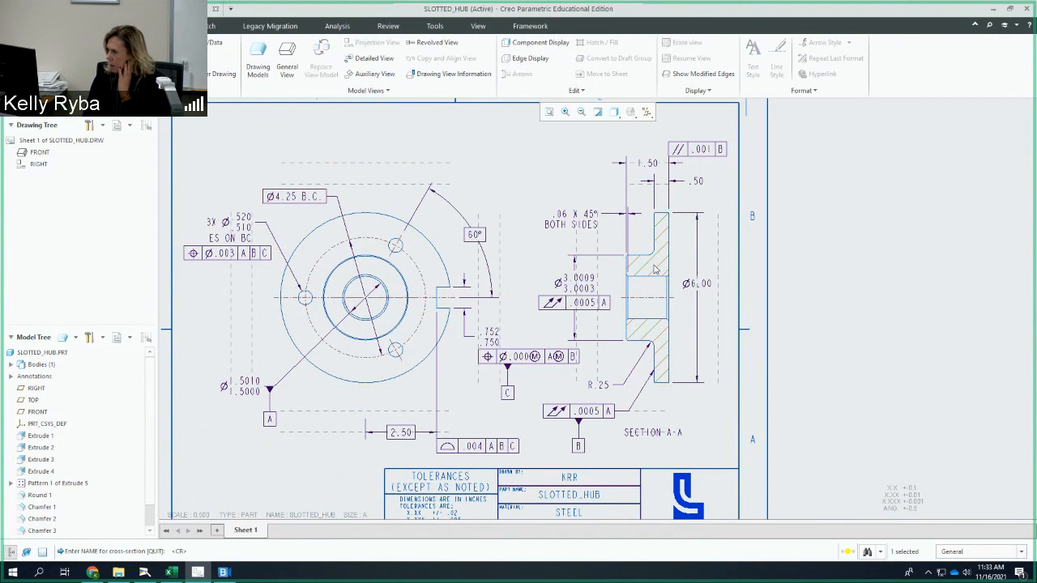
double_click(658, 265)
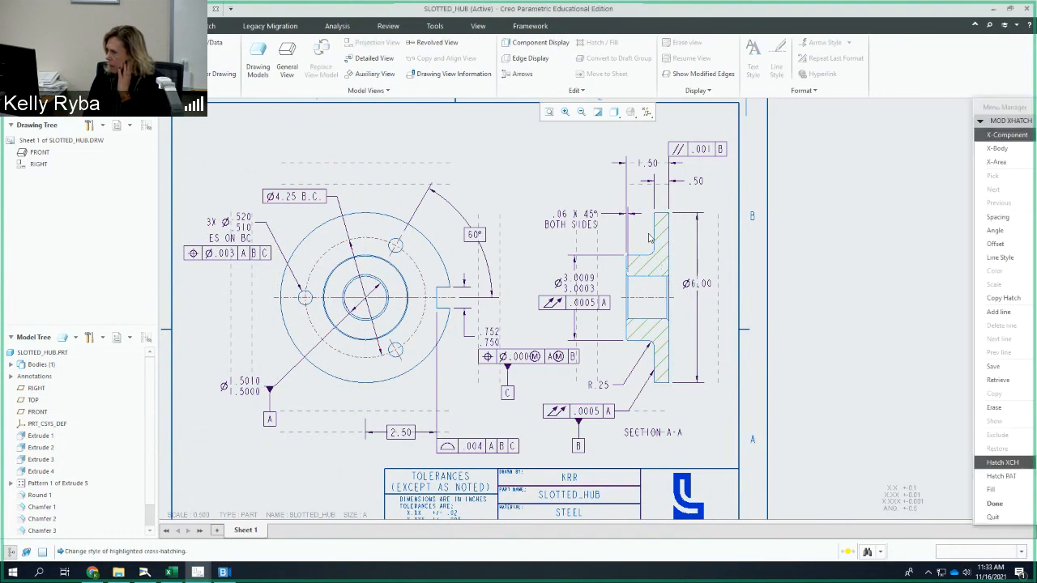
click(994, 505)
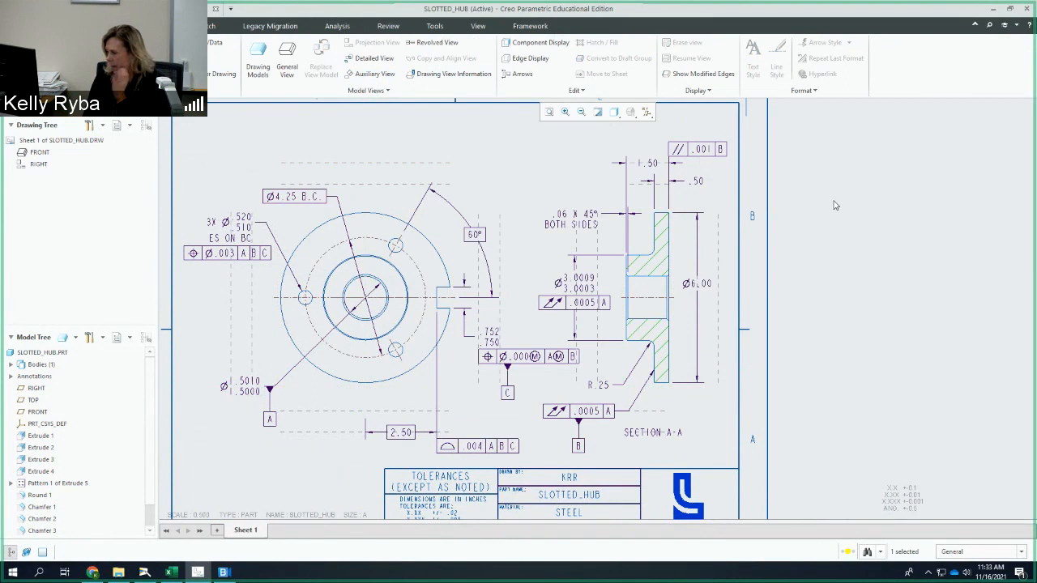
Replace cross-section A in the RIGHT view's section properties with a new planar, single cross-section named B
click(641, 233)
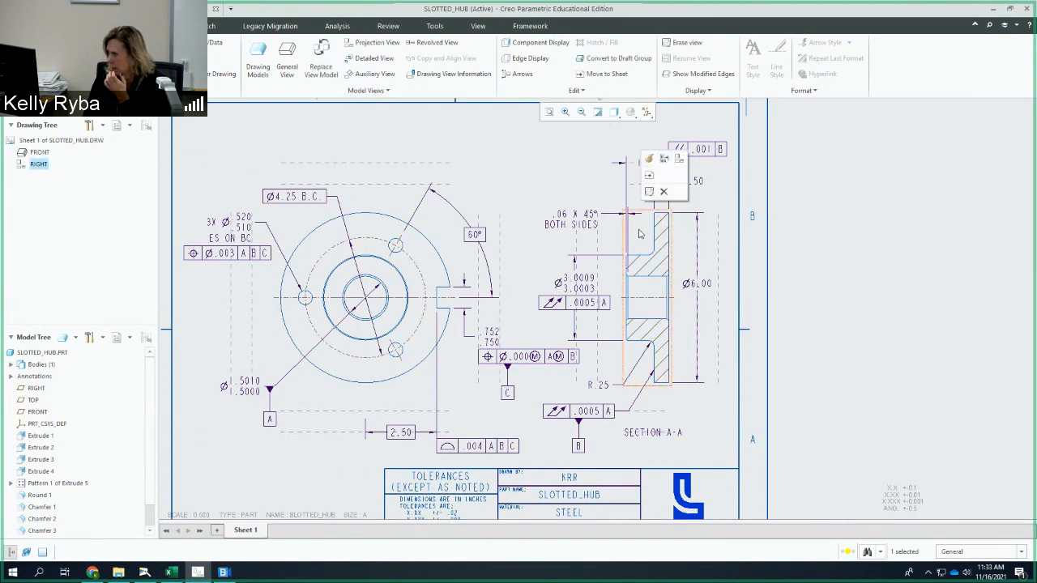
click(662, 159)
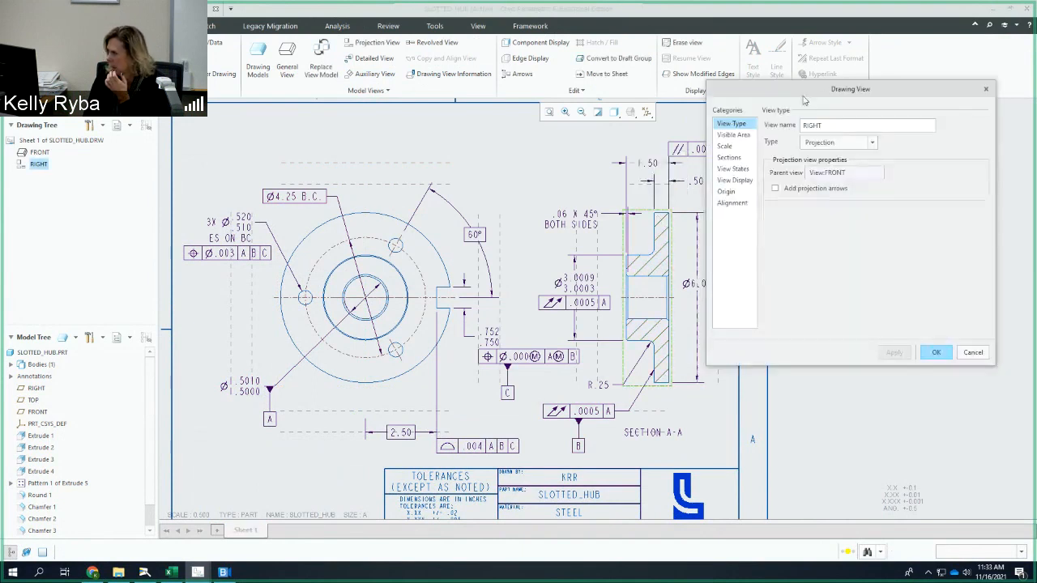
click(735, 158)
click(815, 217)
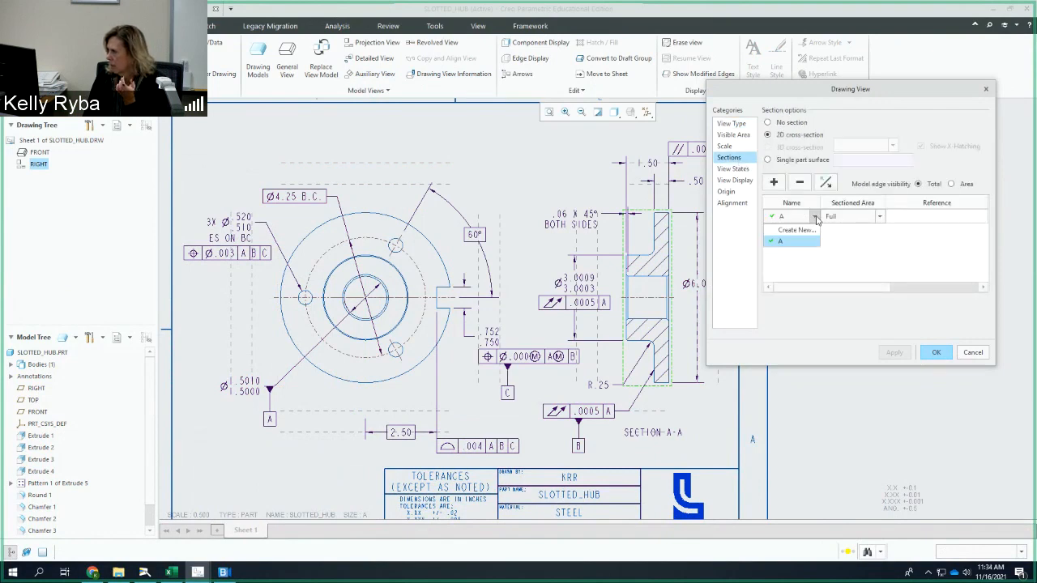
click(799, 230)
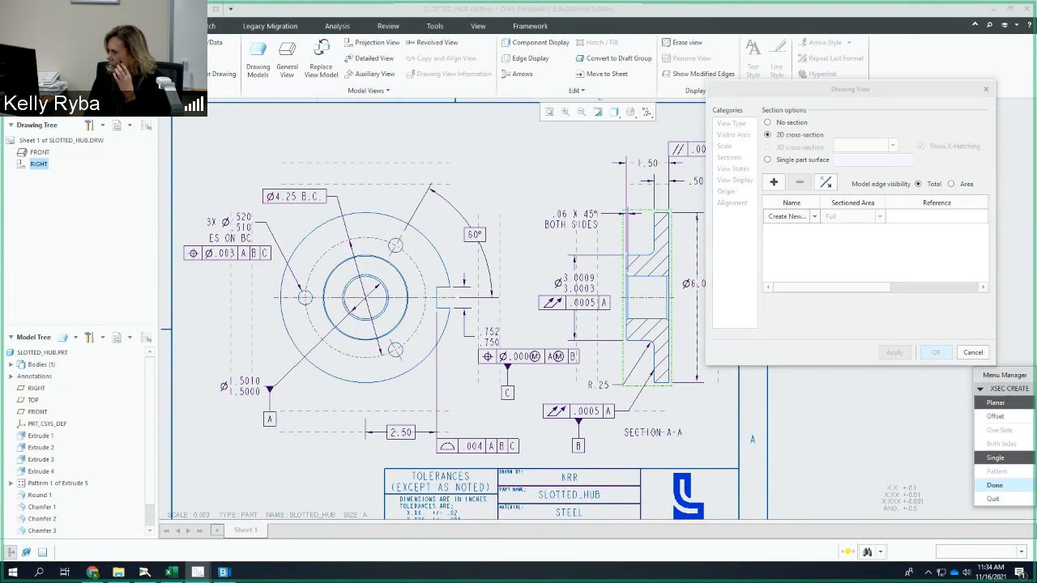
click(1015, 485)
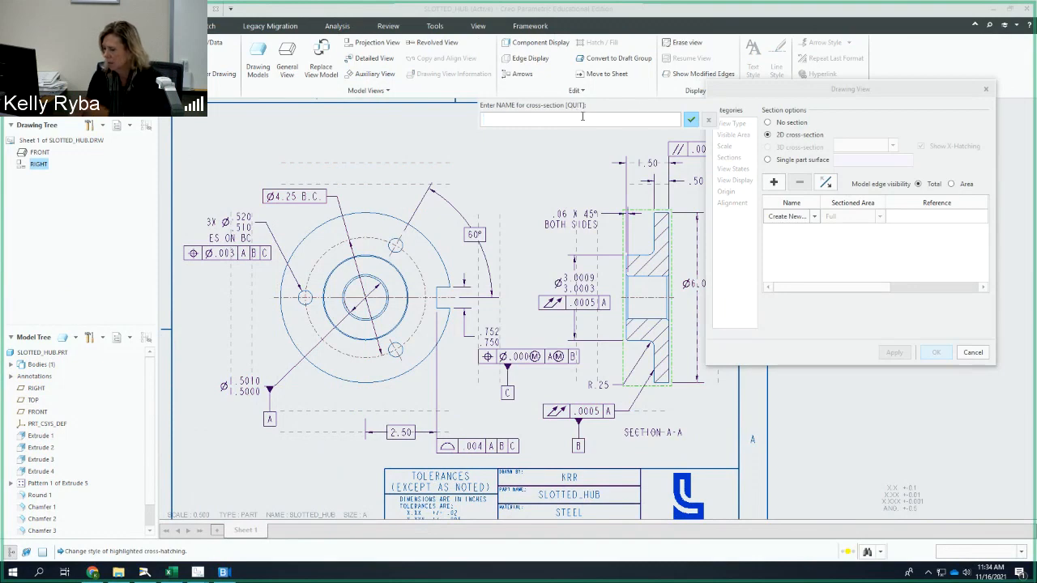
text(B)
click(691, 120)
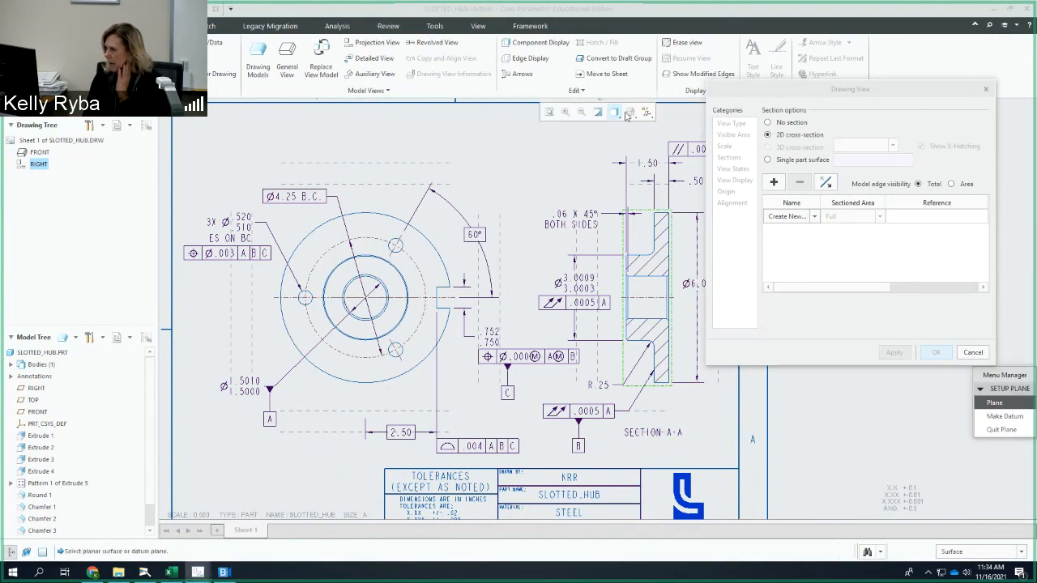
Display all datum features, cut section B through the vertical datum plane at the front view's center and apply it to the RIGHT view
click(647, 111)
click(603, 128)
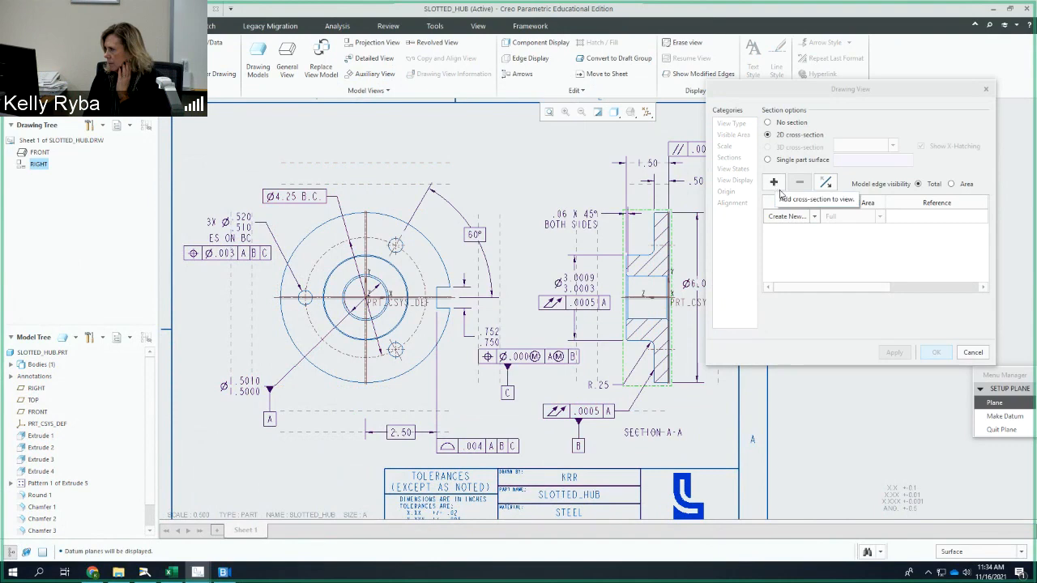
click(366, 230)
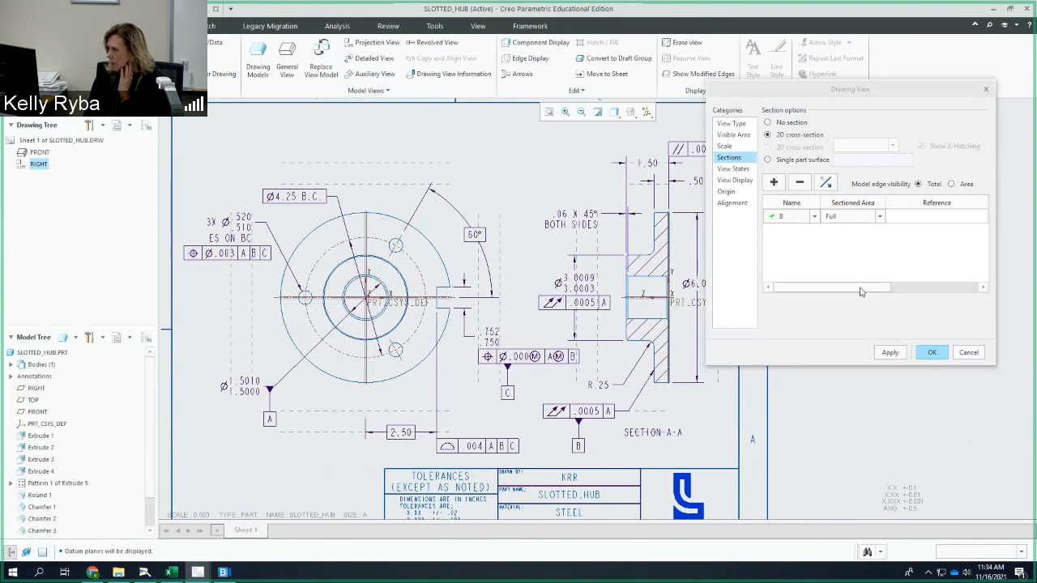
click(890, 353)
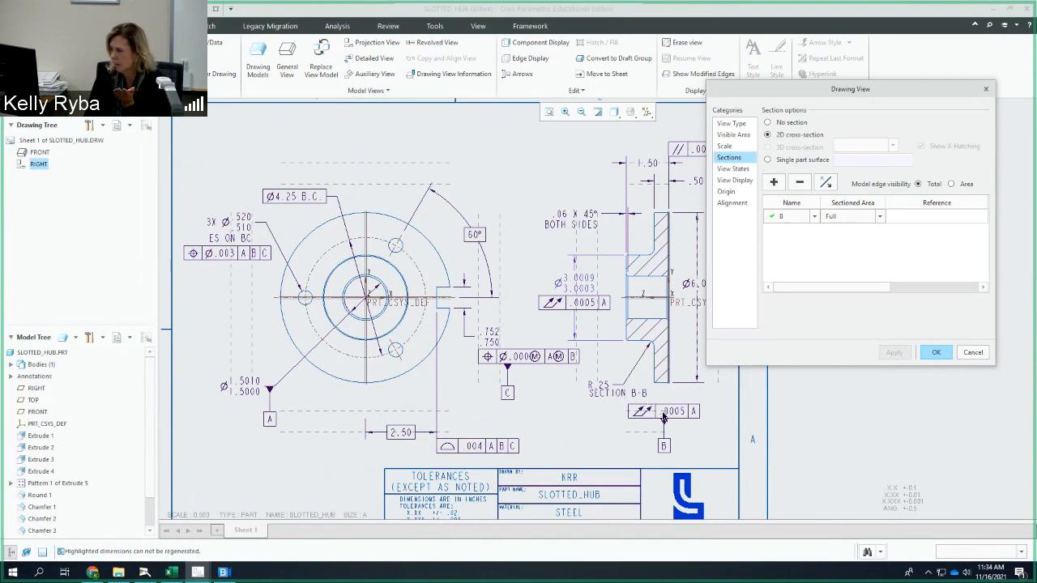
click(633, 411)
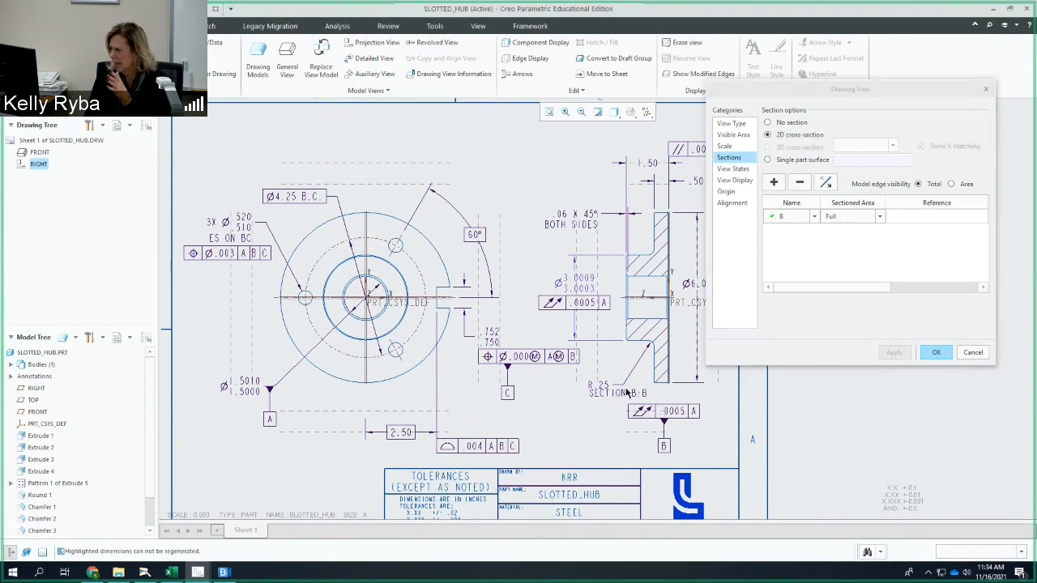
click(936, 353)
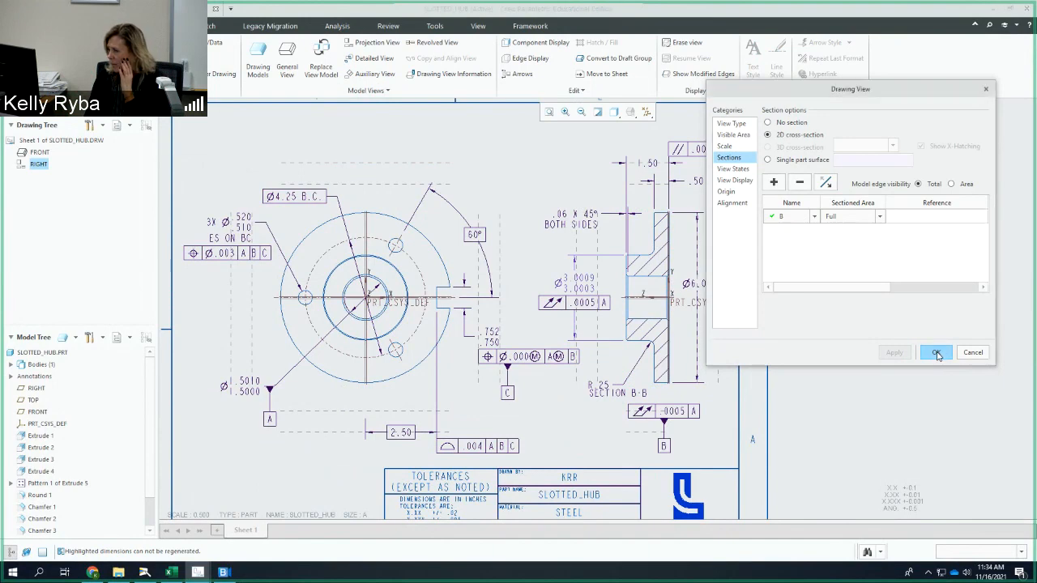
Move the lower .0005 total runout frame with datum B beneath the R.25 callout and the SECTION B-B note beneath the section view
click(609, 394)
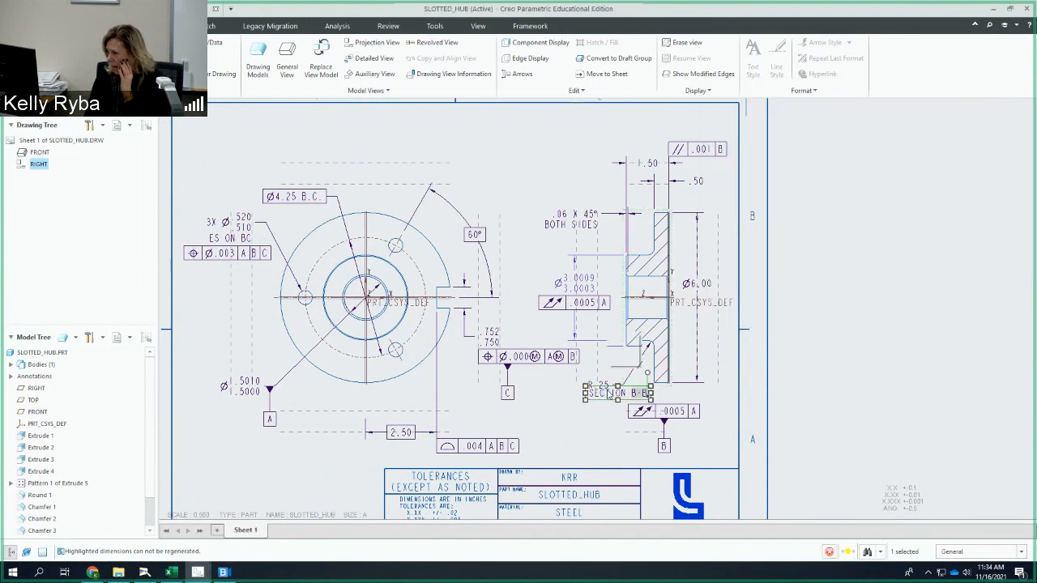
drag(609, 395, 657, 466)
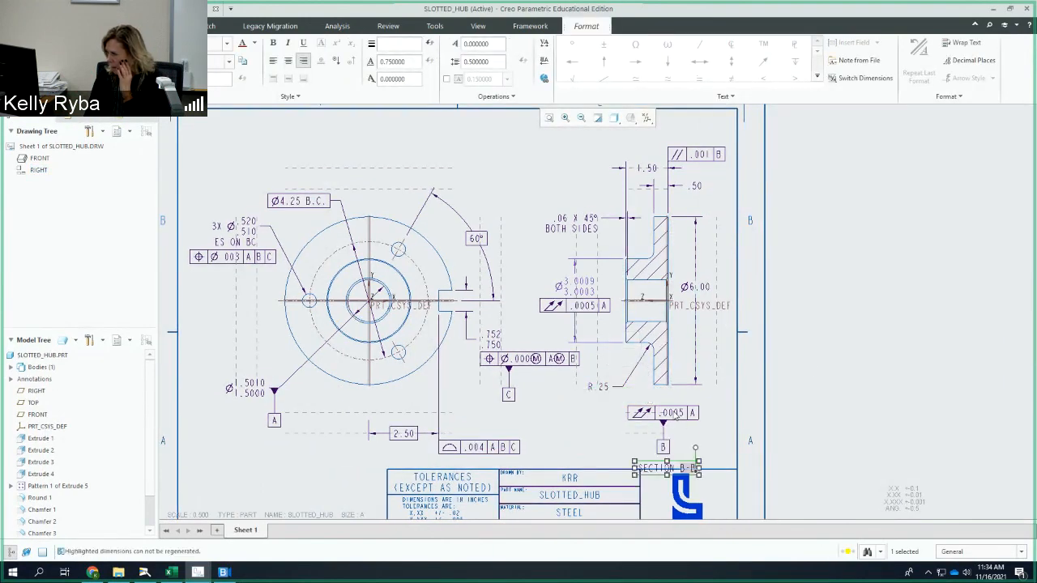
click(674, 414)
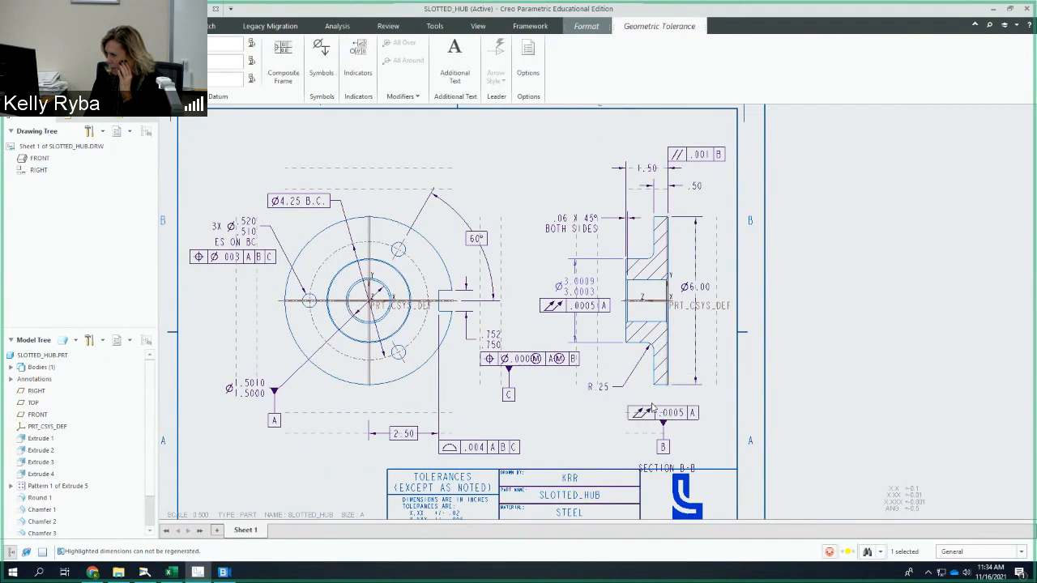
click(635, 414)
drag(634, 415, 558, 401)
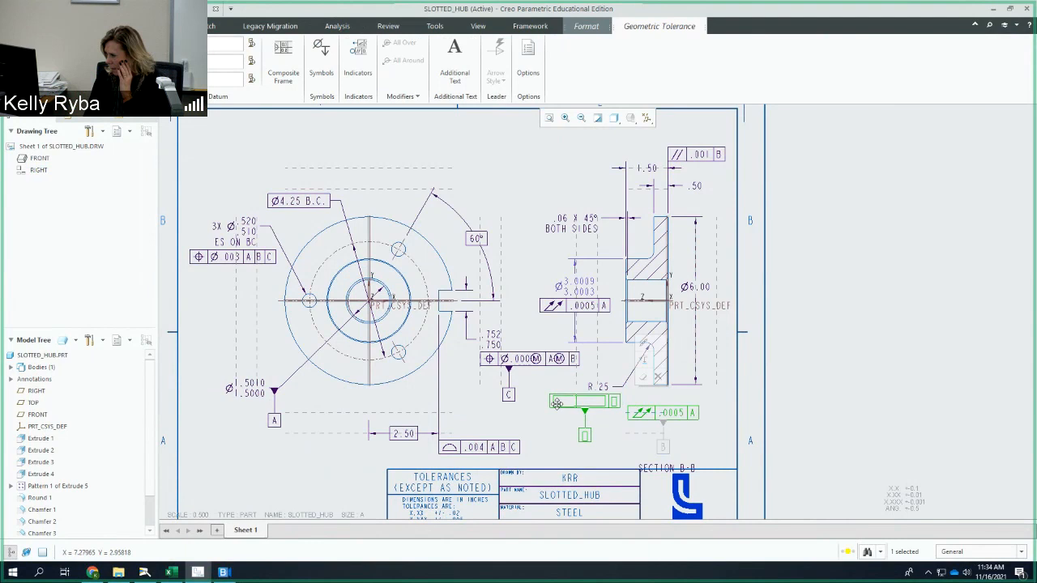
click(664, 470)
drag(664, 470, 642, 427)
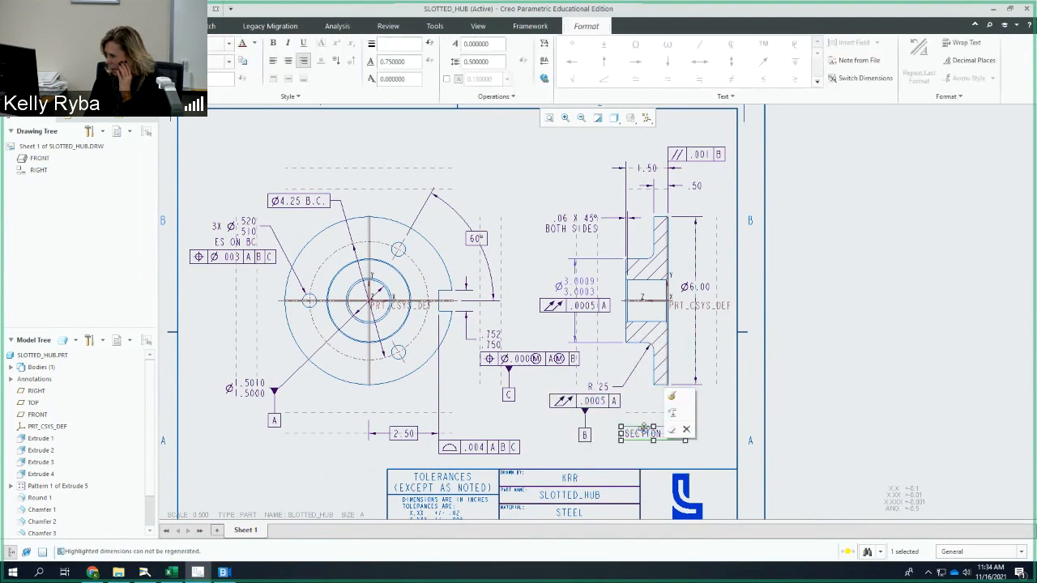
click(710, 424)
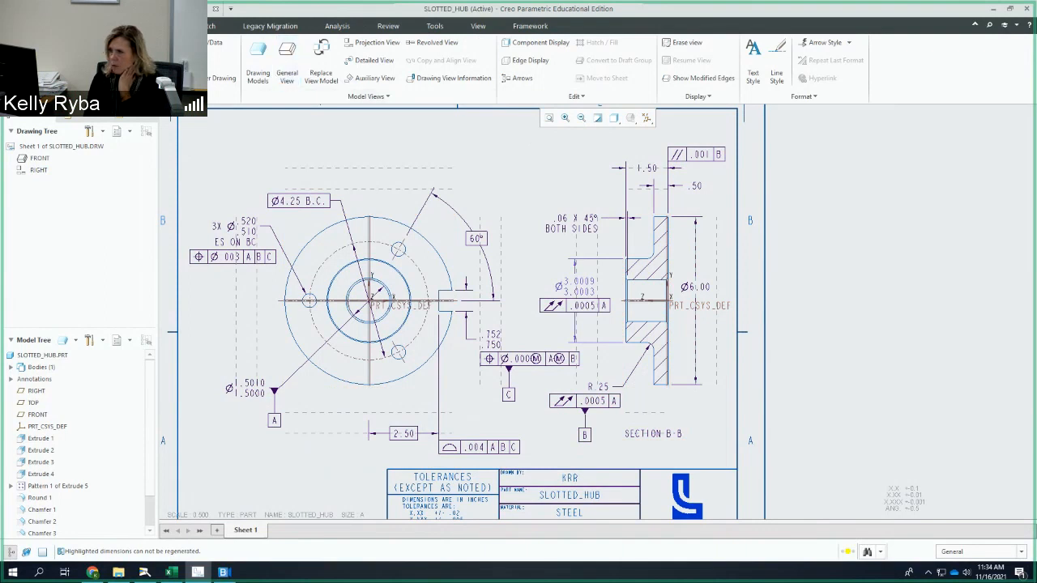
Add the RIGHT view's section B arrows to the front view and hide all datum features
click(519, 78)
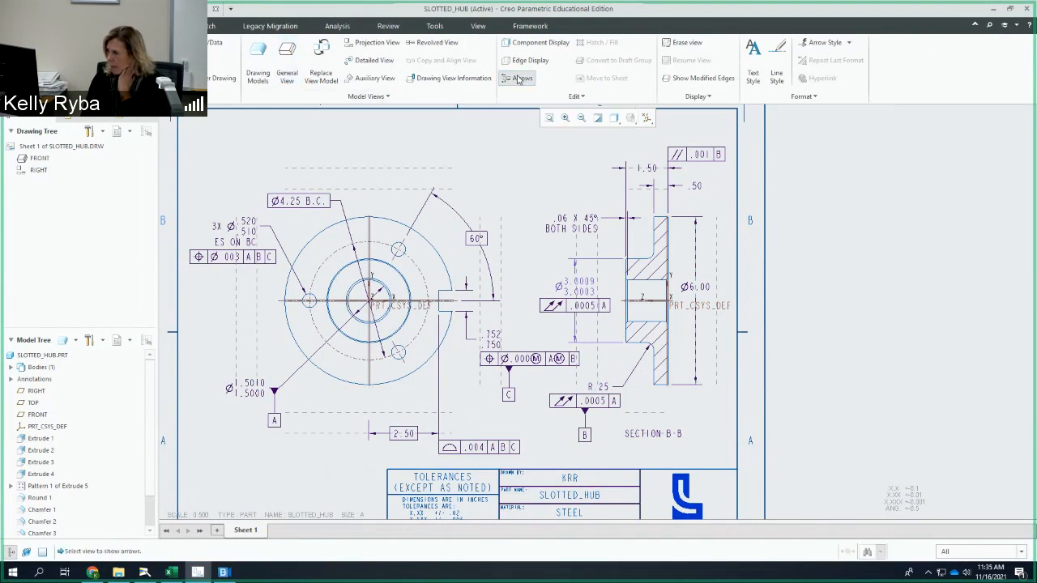
click(635, 239)
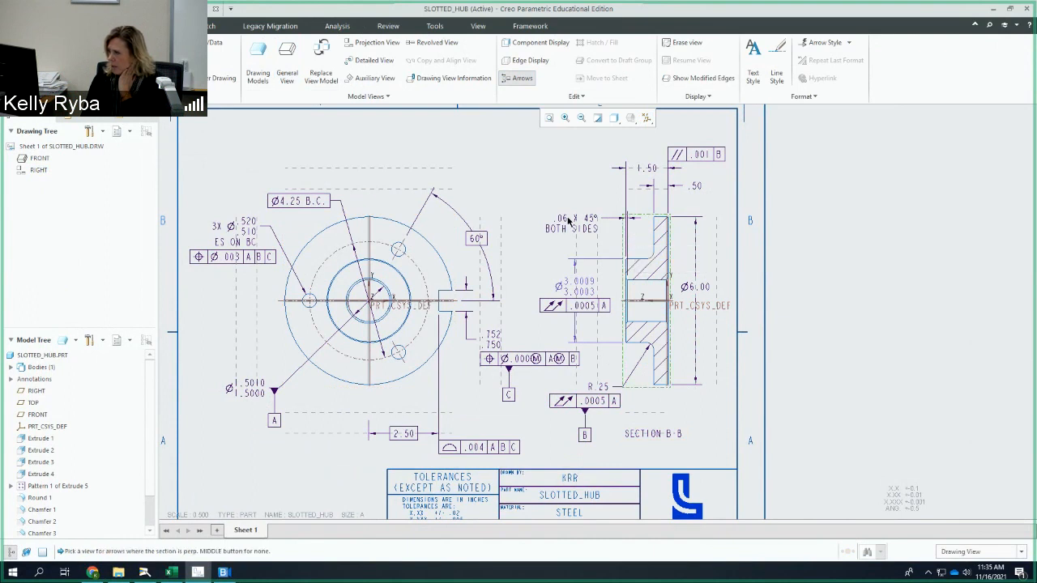
click(377, 234)
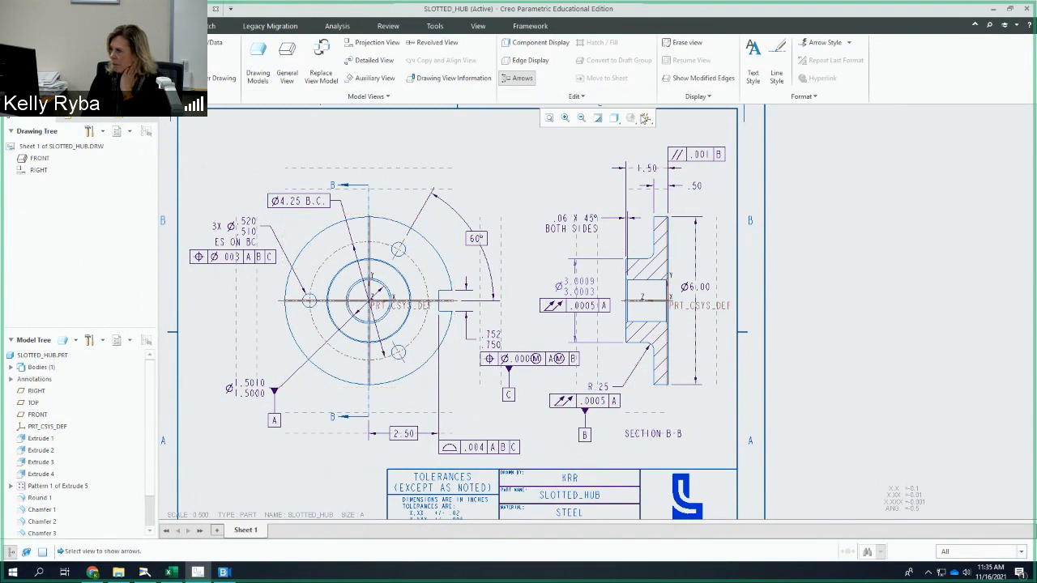
click(646, 118)
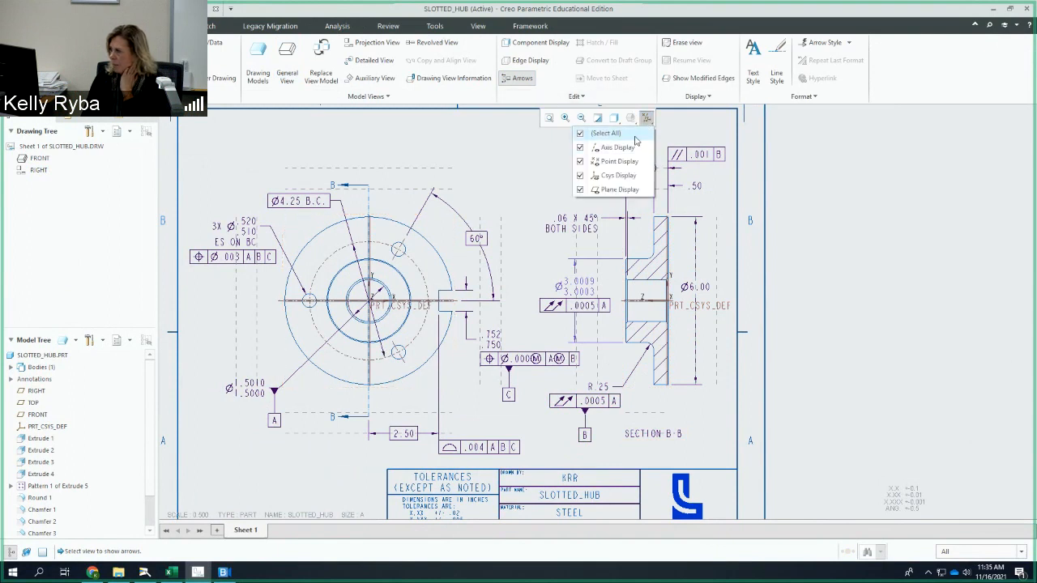
click(606, 133)
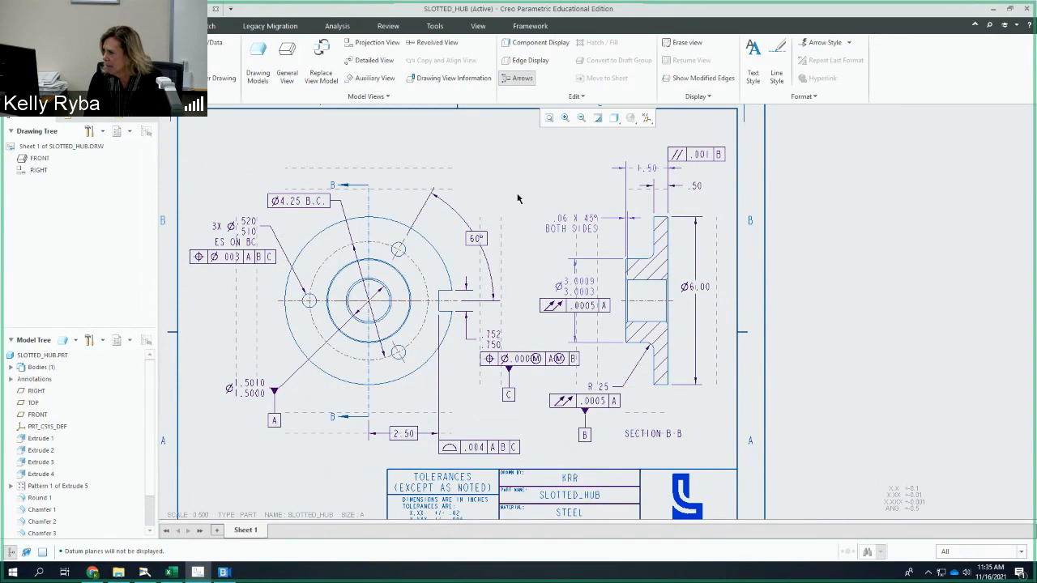
Examine the dimensions, geometric tolerances and section arrows across the front view and section B-B
scroll(520, 177, up, 3)
scroll(535, 190, down, 3)
scroll(532, 224, up, 2)
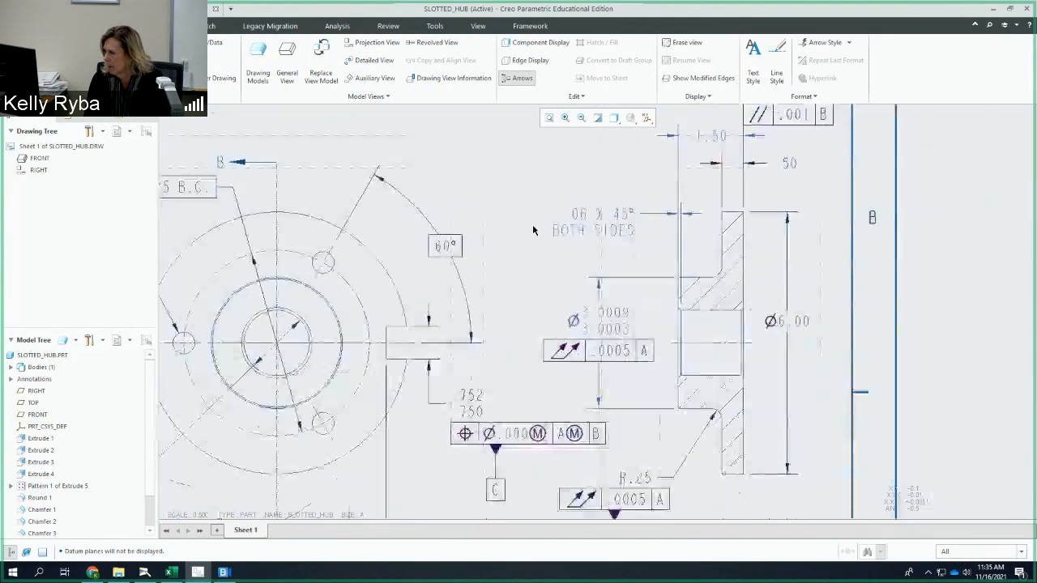
scroll(532, 223, down, 2)
scroll(533, 225, up, 2)
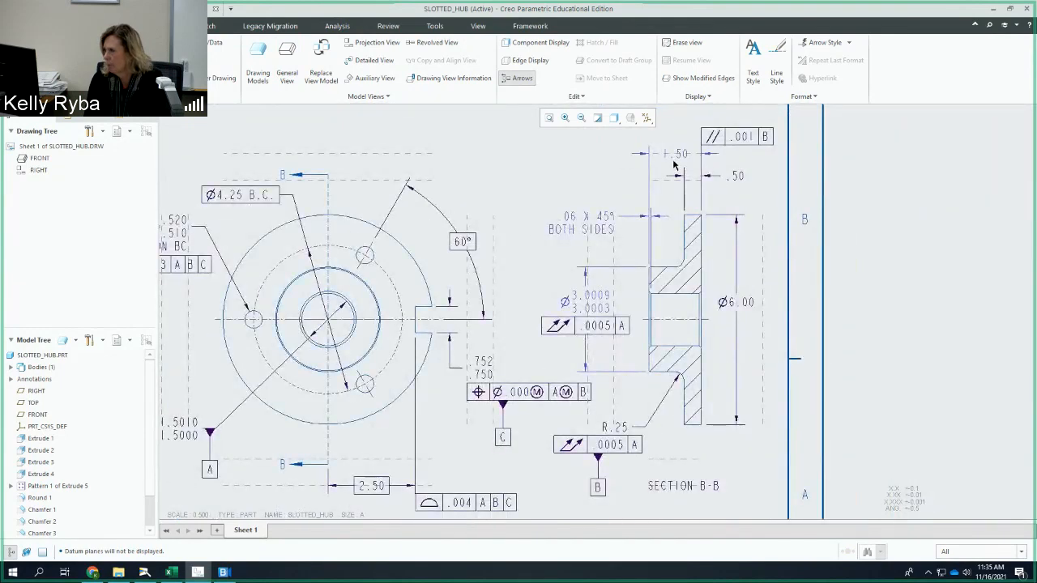
scroll(522, 258, up, 1)
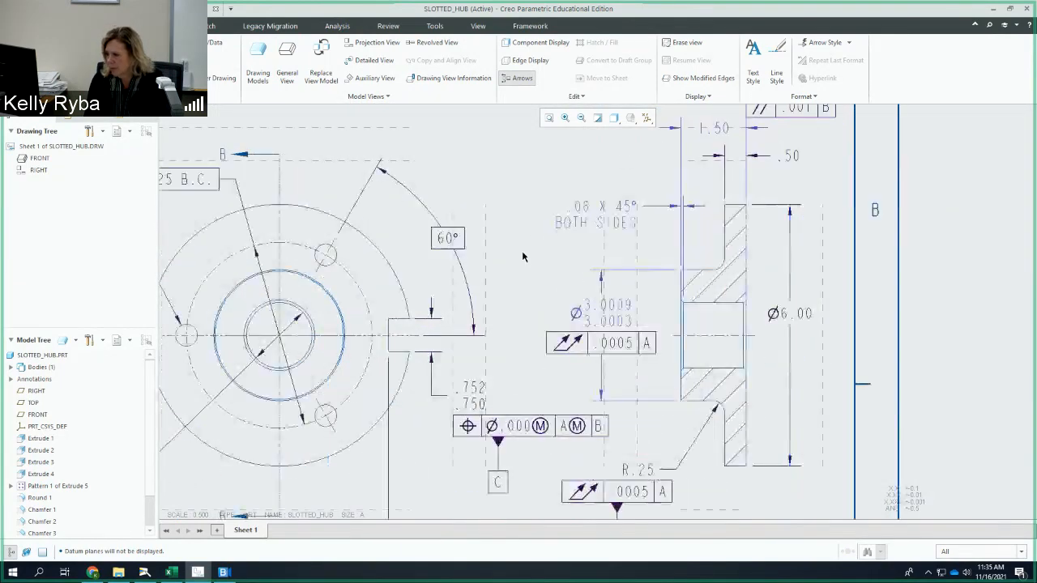
scroll(519, 259, down, 2)
scroll(518, 259, up, 2)
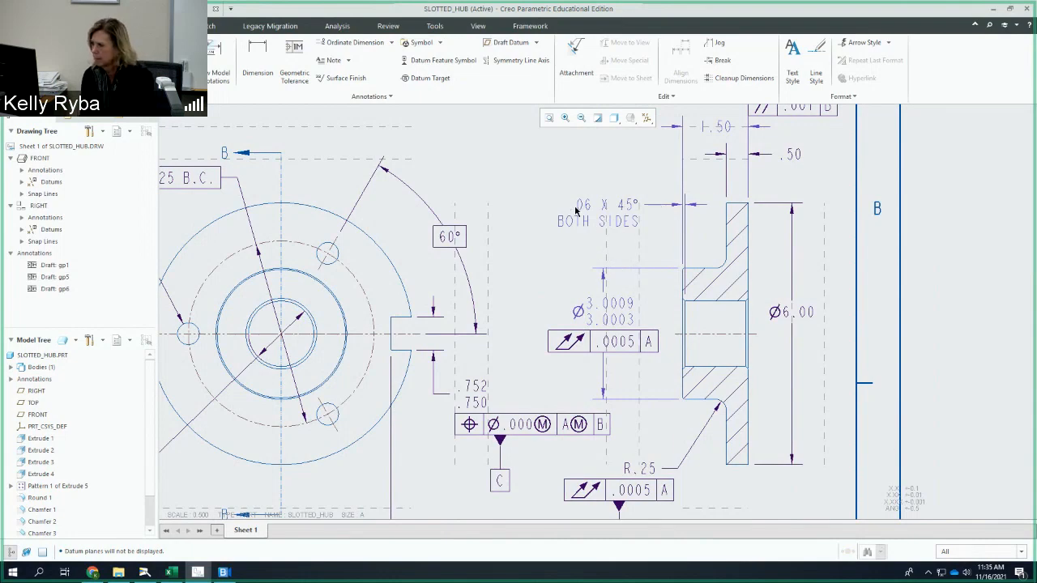
scroll(577, 239, up, 2)
scroll(577, 235, down, 5)
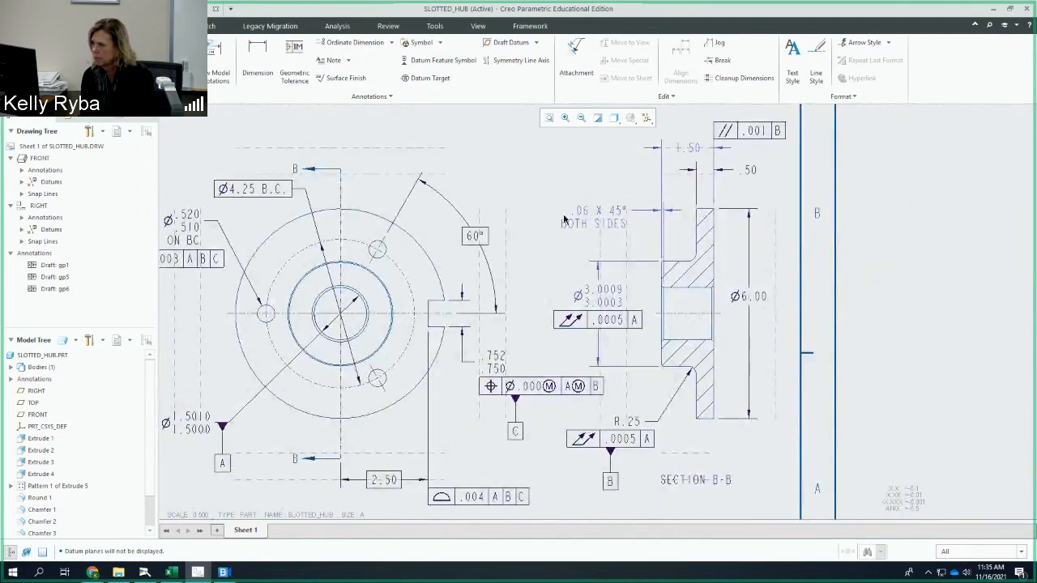
scroll(566, 219, up, 4)
scroll(566, 219, down, 4)
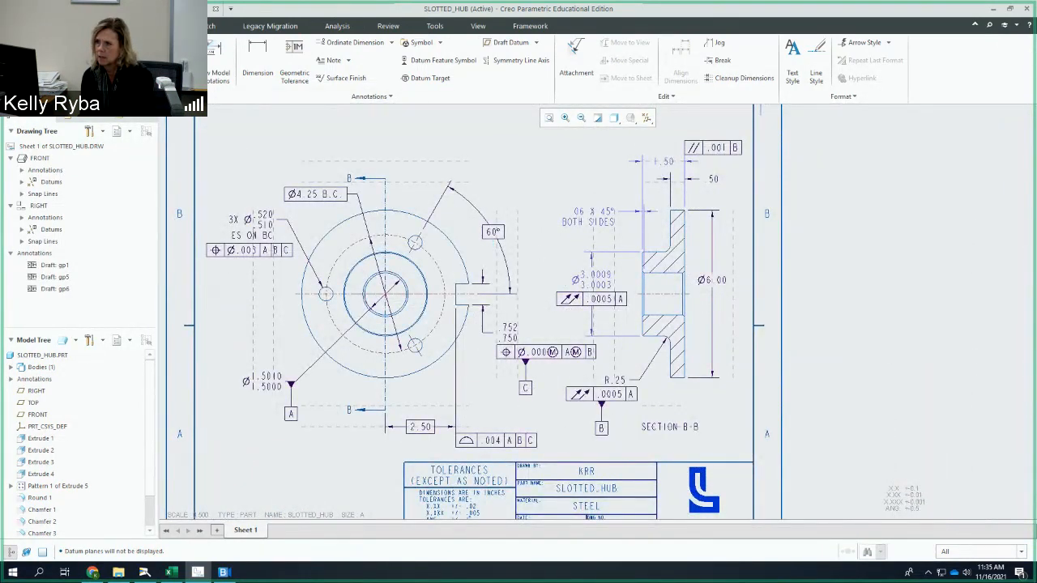
click(103, 26)
click(58, 26)
click(16, 26)
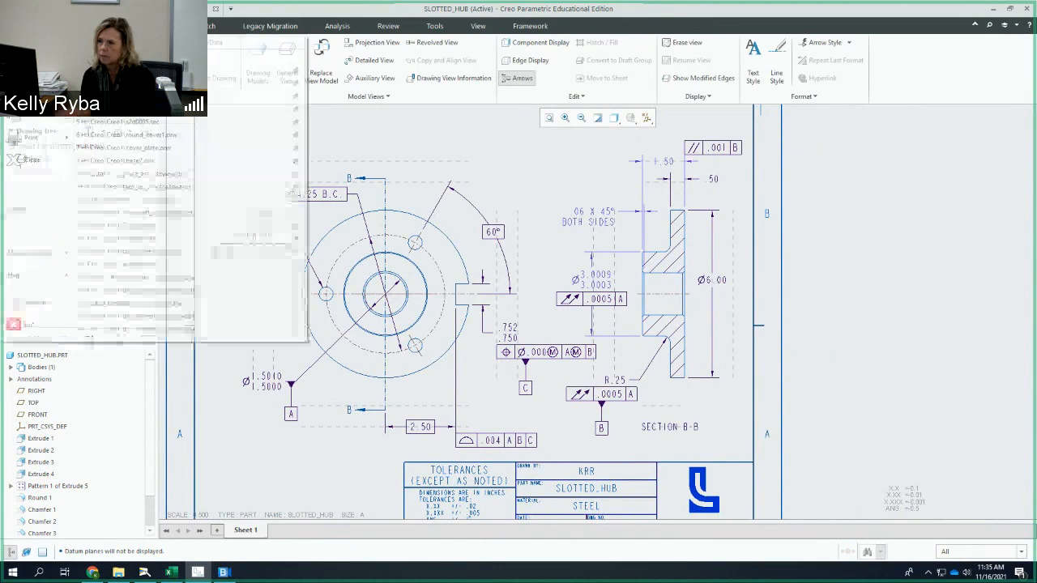
mouse_move(32, 138)
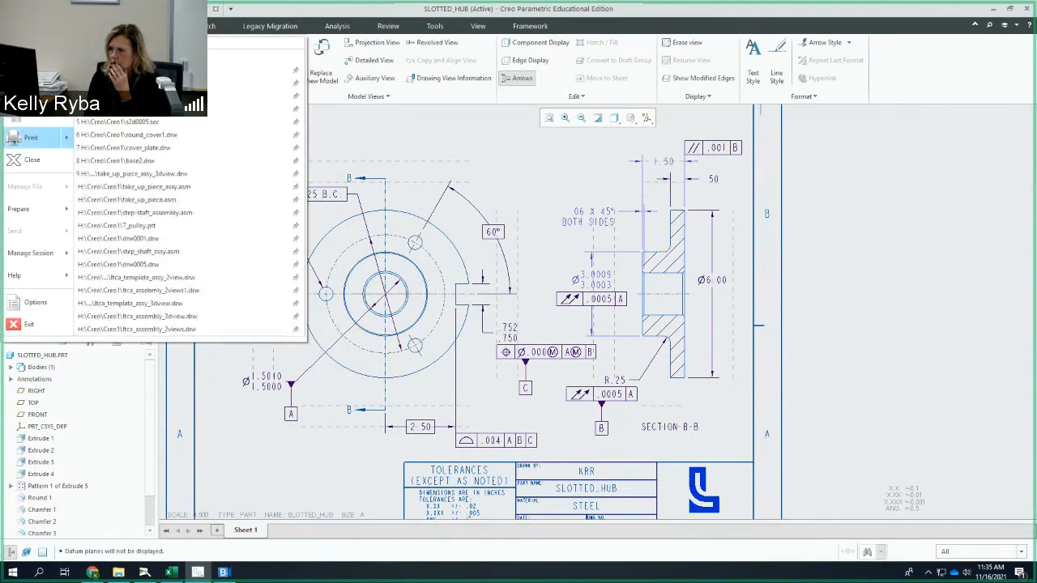
click(561, 190)
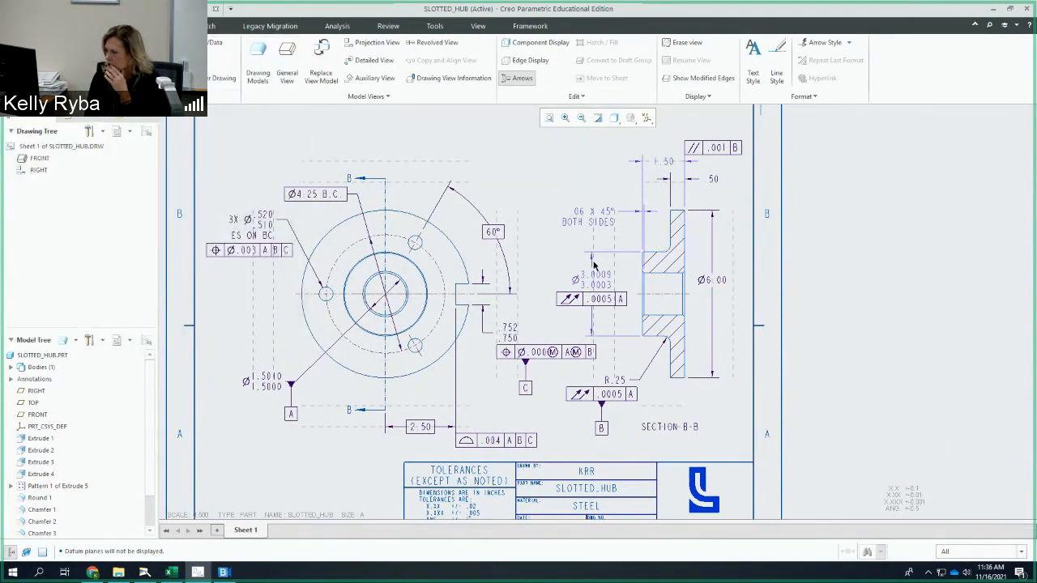
Preview the full plot of the drawing sheet in the print setup, inspect it and close the print setup
scroll(646, 298, up, 5)
scroll(646, 298, down, 5)
scroll(646, 298, down, 2)
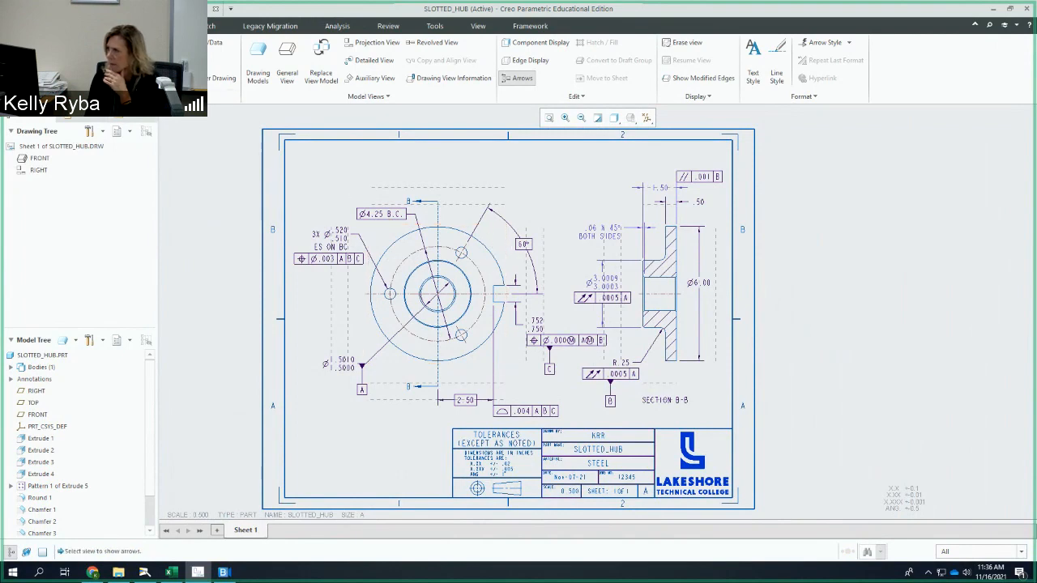
key(alt+f)
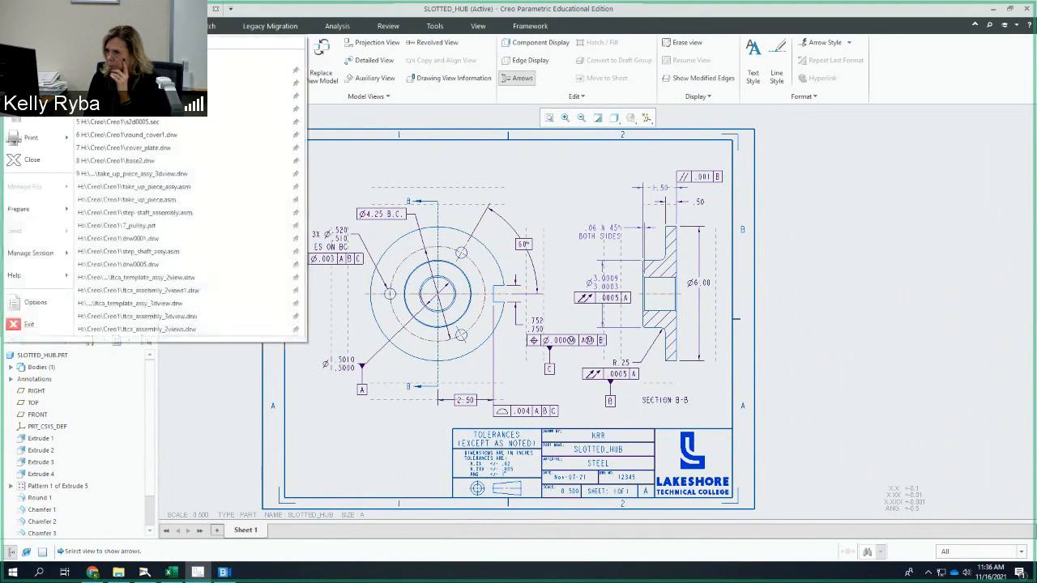
click(36, 139)
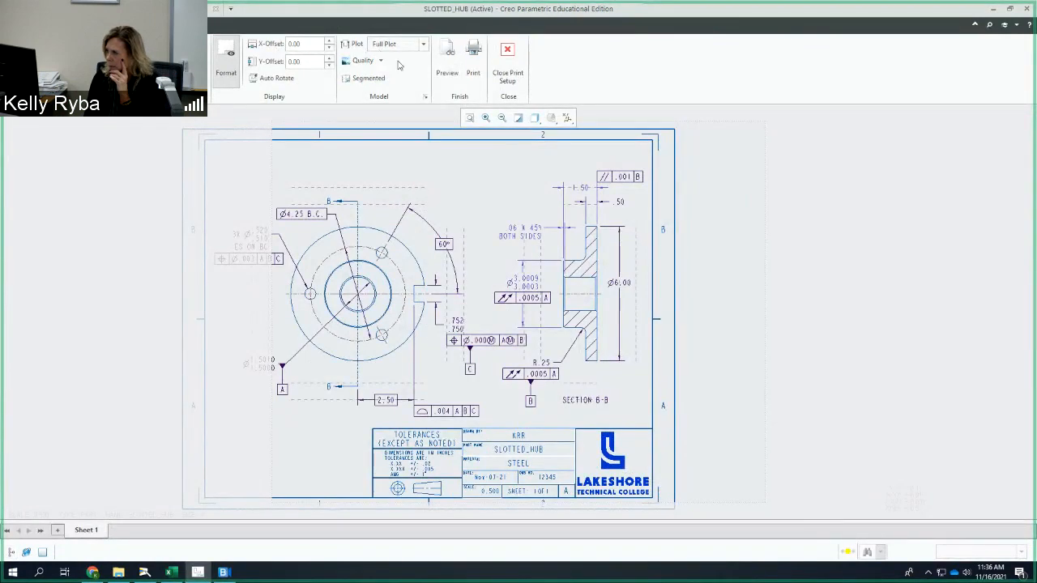
click(447, 61)
scroll(594, 223, up, 2)
scroll(593, 224, down, 2)
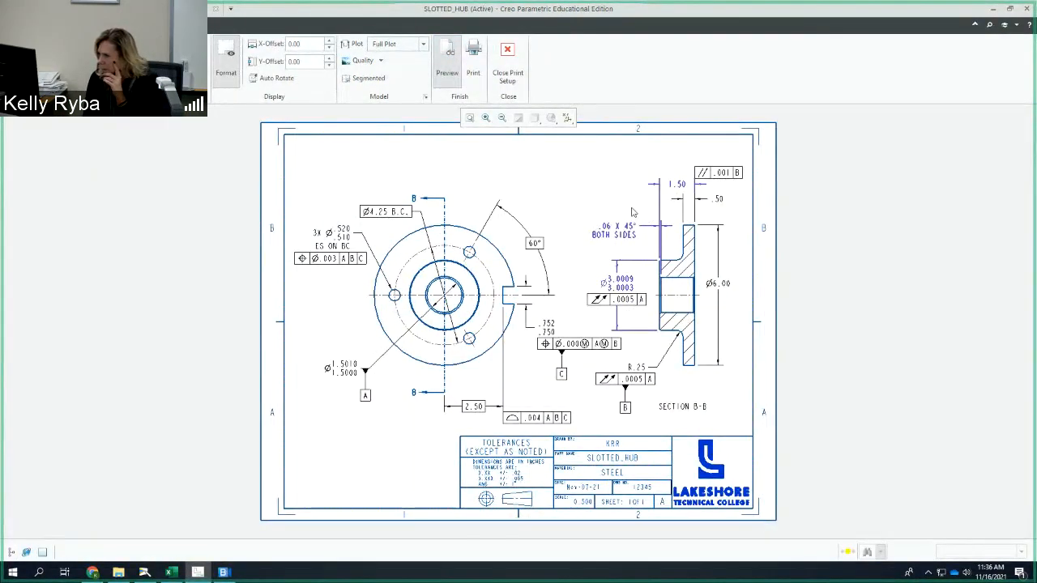
click(498, 73)
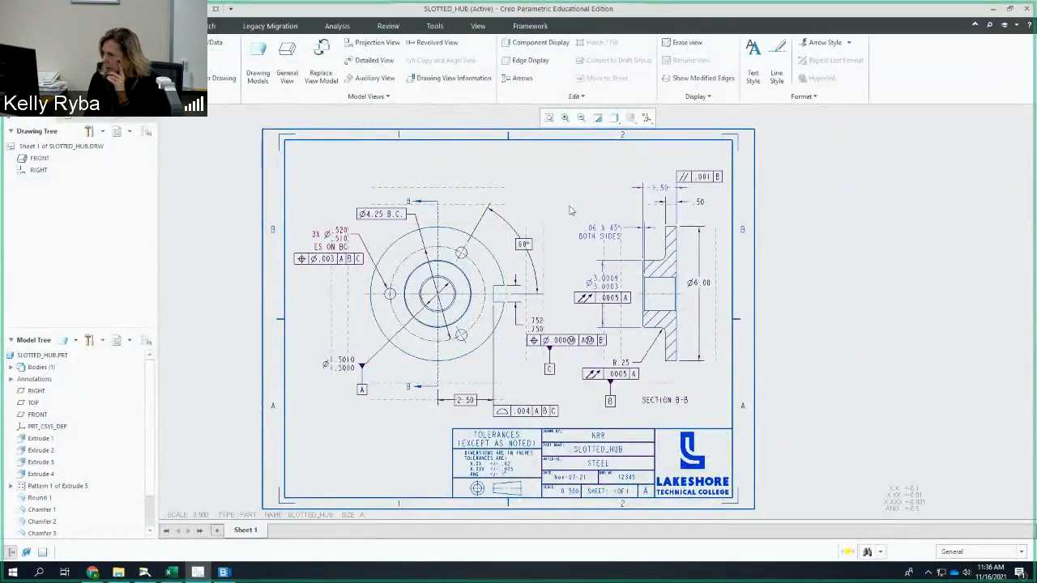
Delete the 3.0009/3.0003 diameter dimension with its attached .0005 runout frame from the section view
click(604, 229)
click(576, 192)
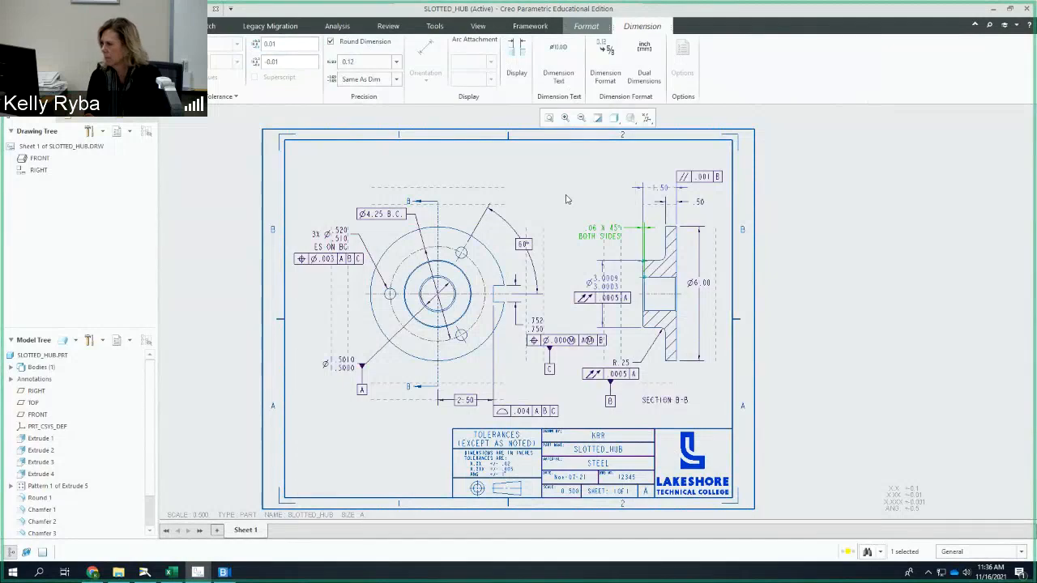
scroll(585, 264, up, 2)
scroll(585, 264, up, 1)
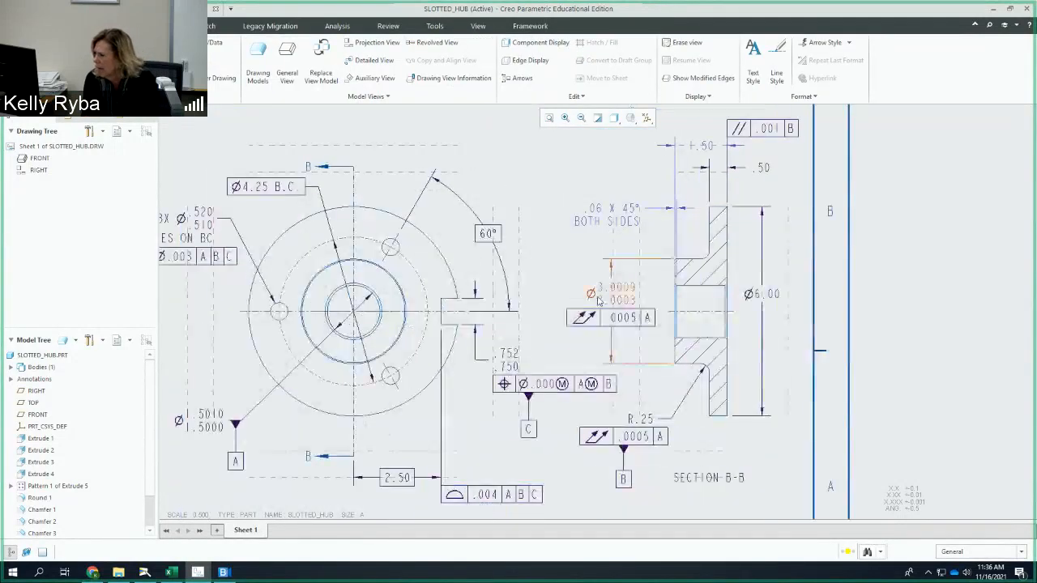
click(601, 294)
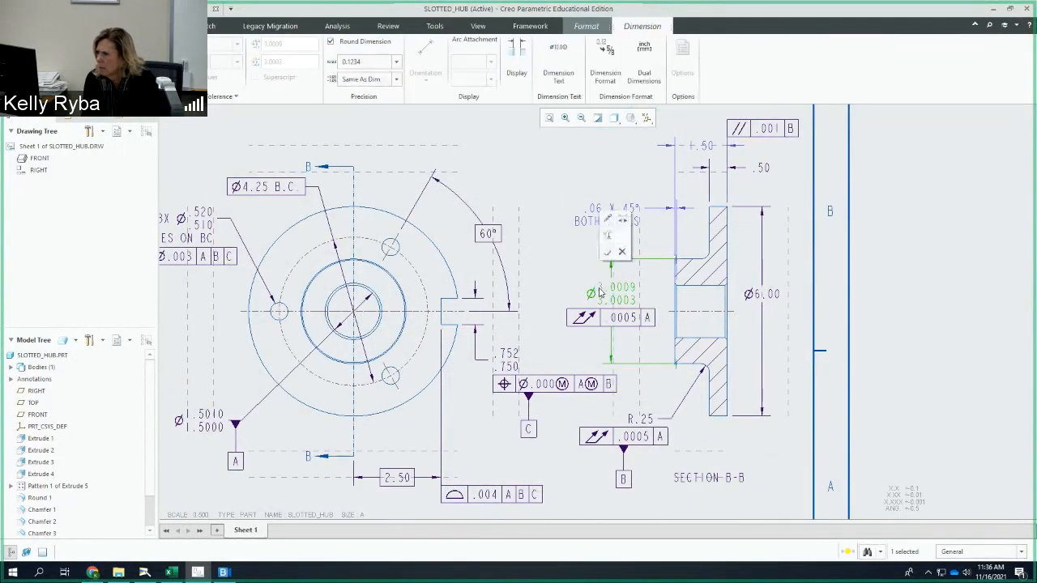
click(622, 253)
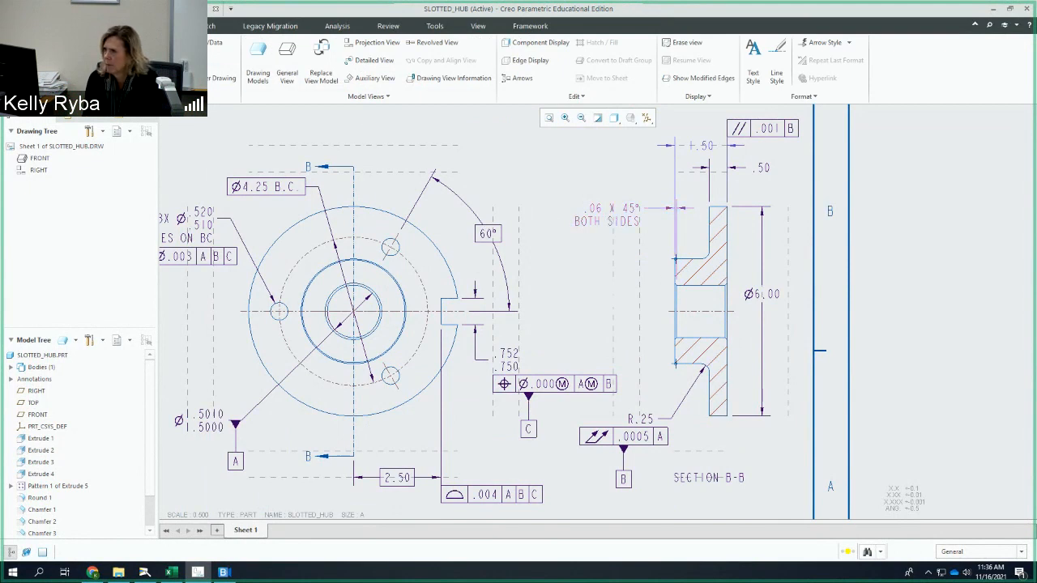
Dimension the hub's outer diameter between its two outer corners in the section view and set its precision to 0.123
click(154, 26)
click(259, 71)
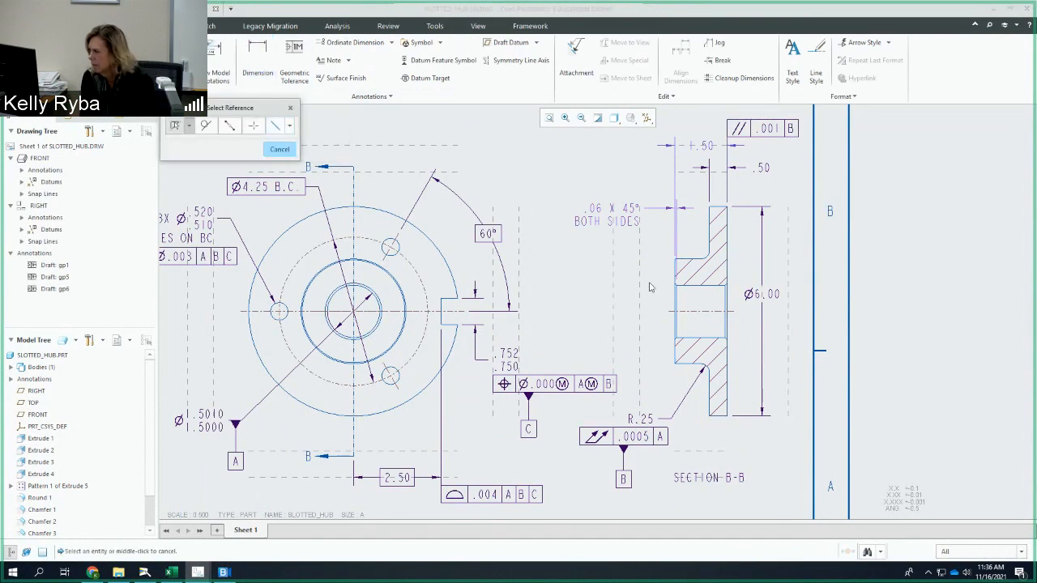
scroll(649, 285, up, 2)
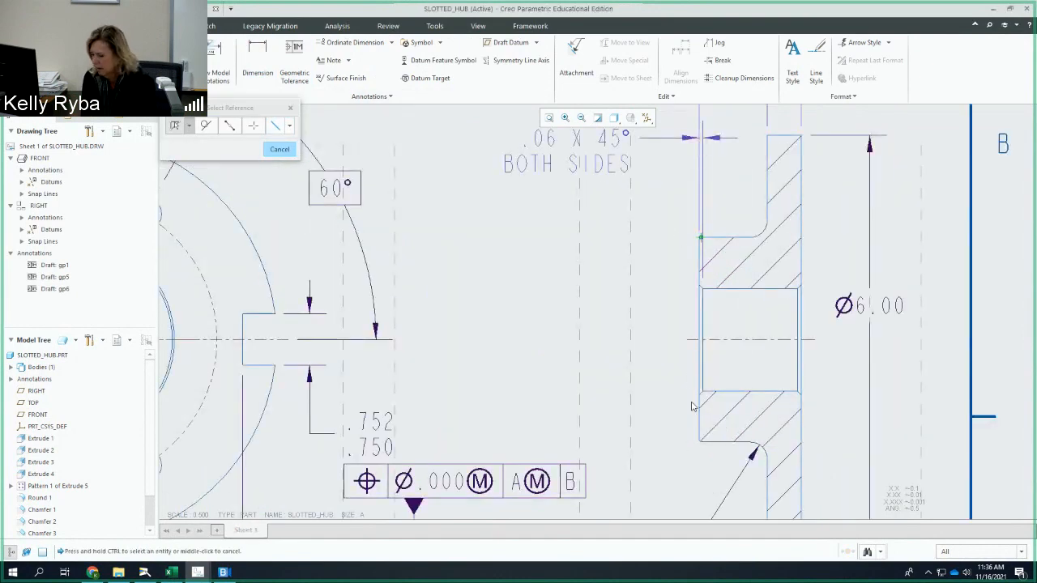
ctrl+click(702, 444)
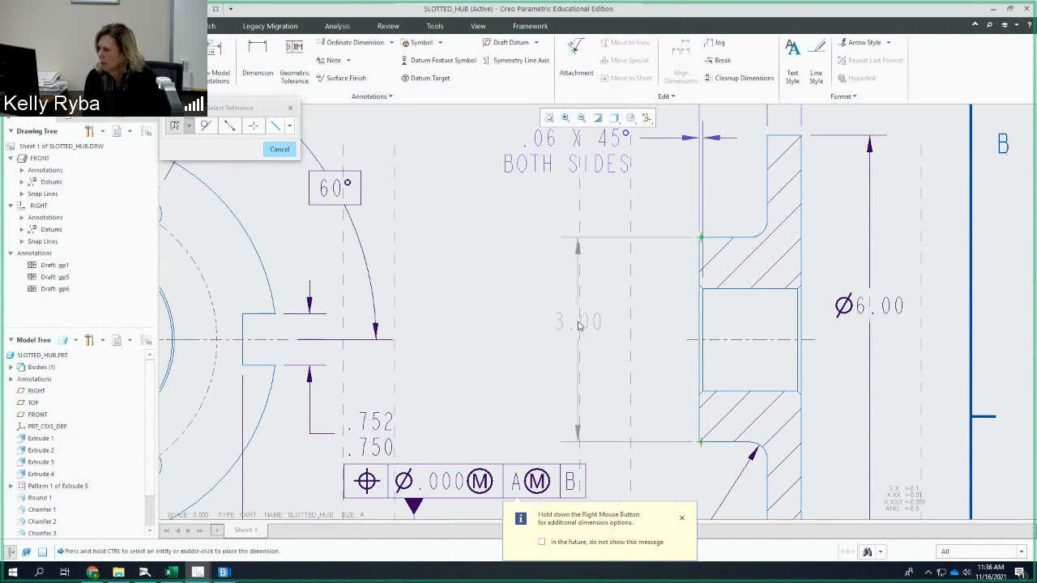
middle_click(578, 325)
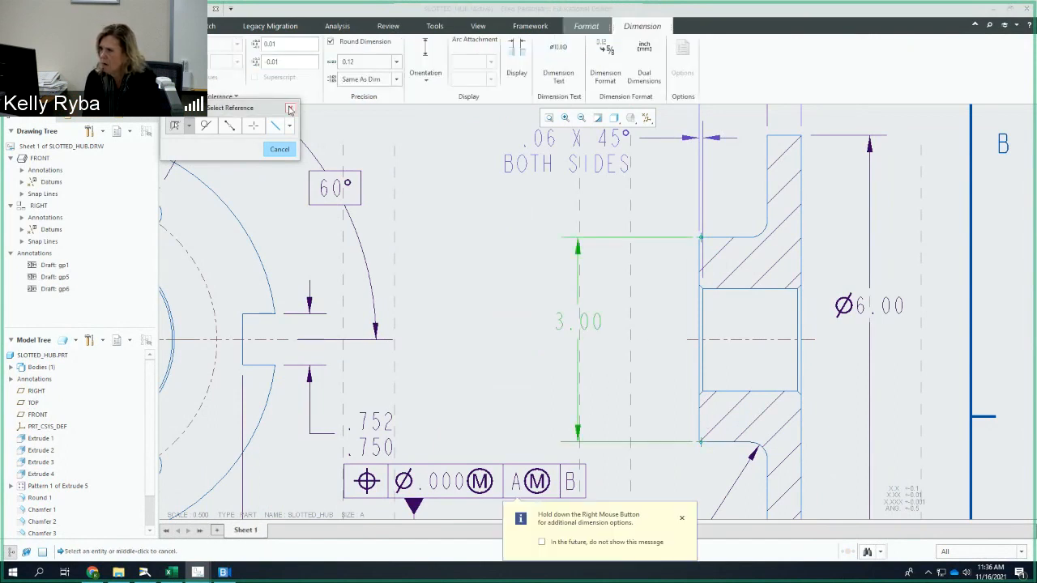
click(394, 64)
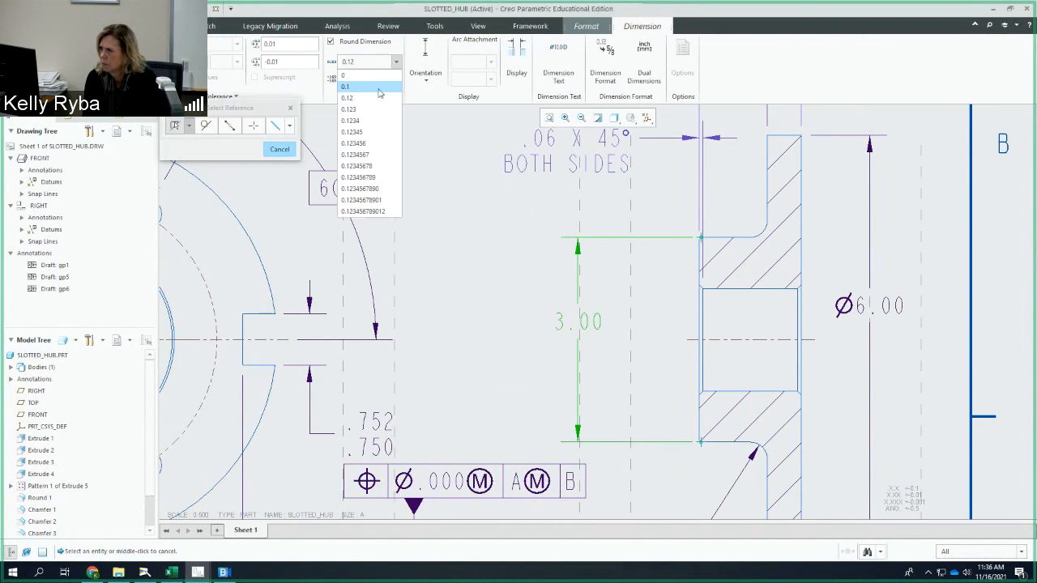
click(378, 111)
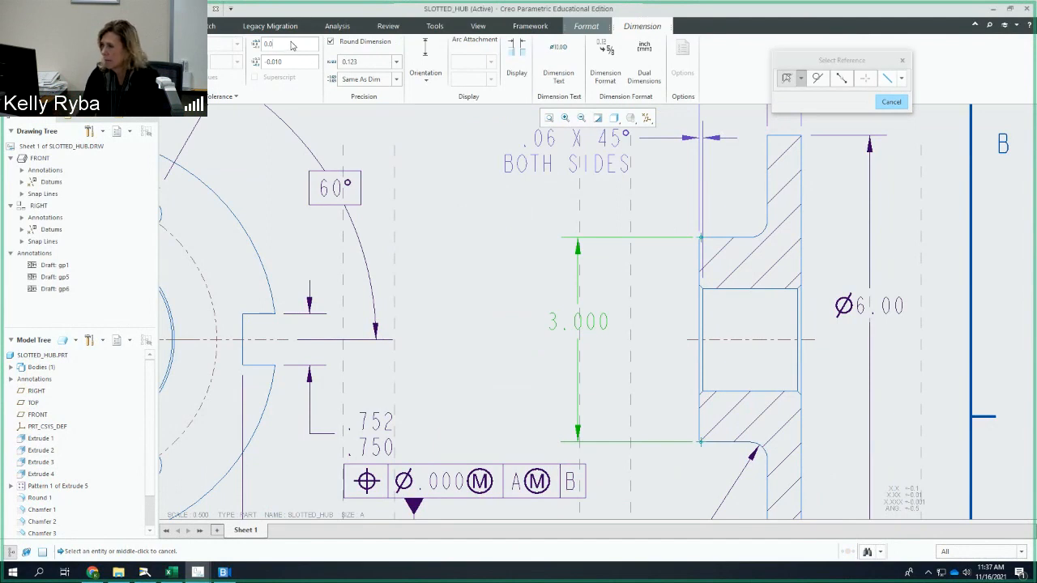
Set the hub diameter dimension's precision to 0.1234 and its upper tolerance to 0.0009
text(00)
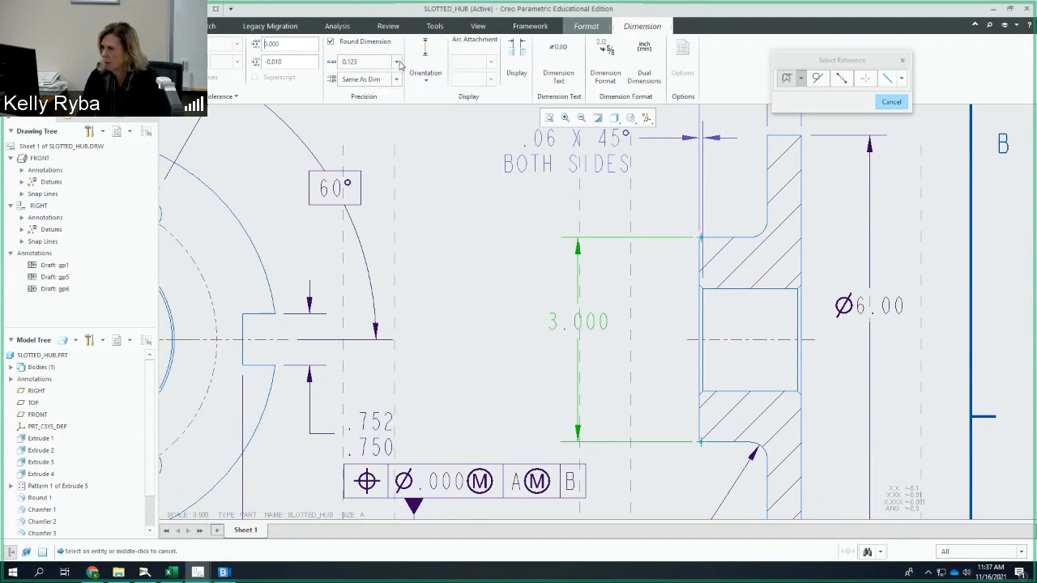
click(396, 63)
click(380, 121)
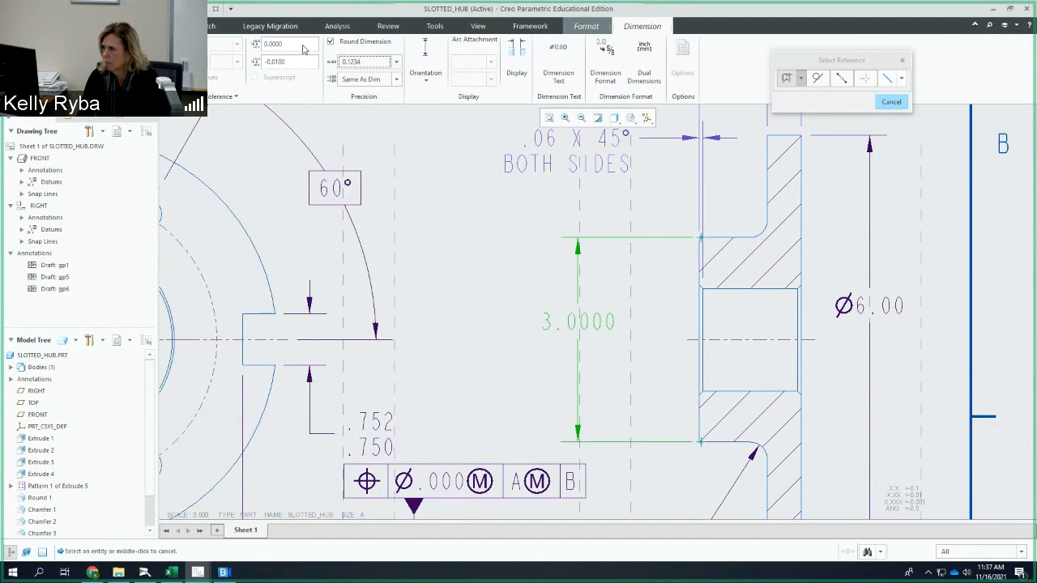
click(303, 50)
key(BackSpace)
text(9)
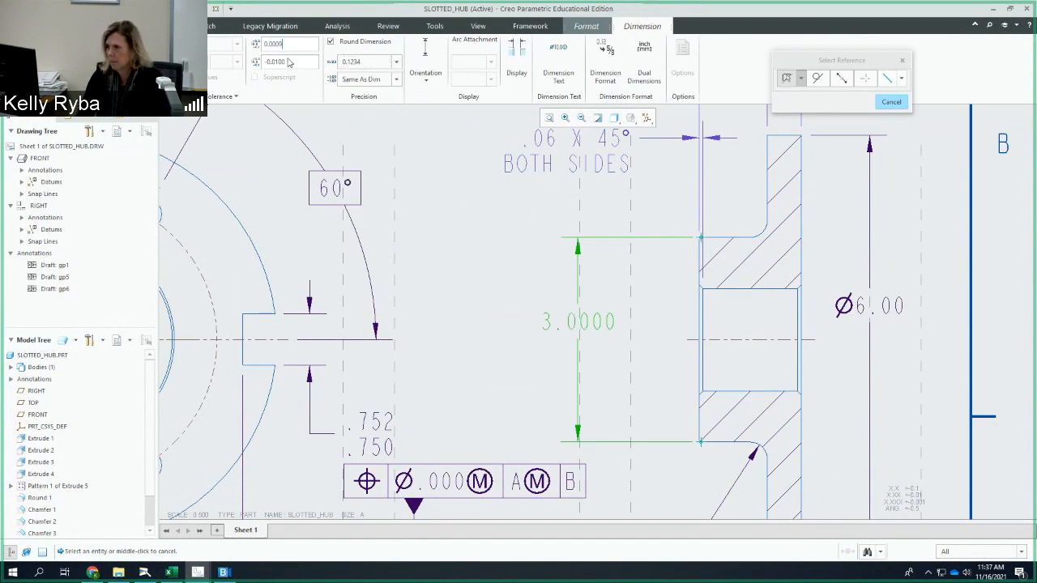
Set the hub diameter dimension's lower tolerance to +.0003 and display the tolerance as limits
key(BackSpace)
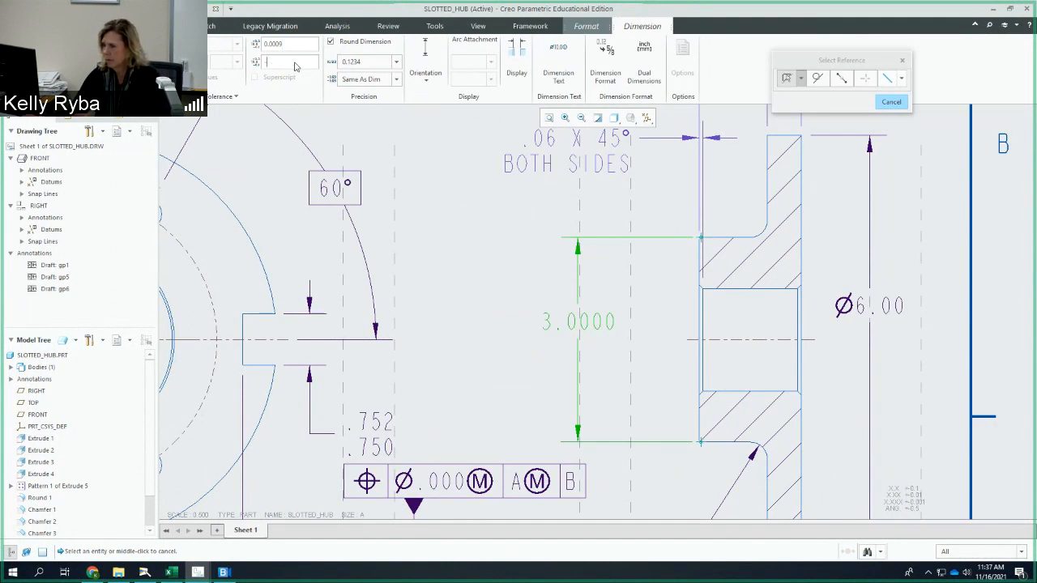
key(BackSpace)
text(+)
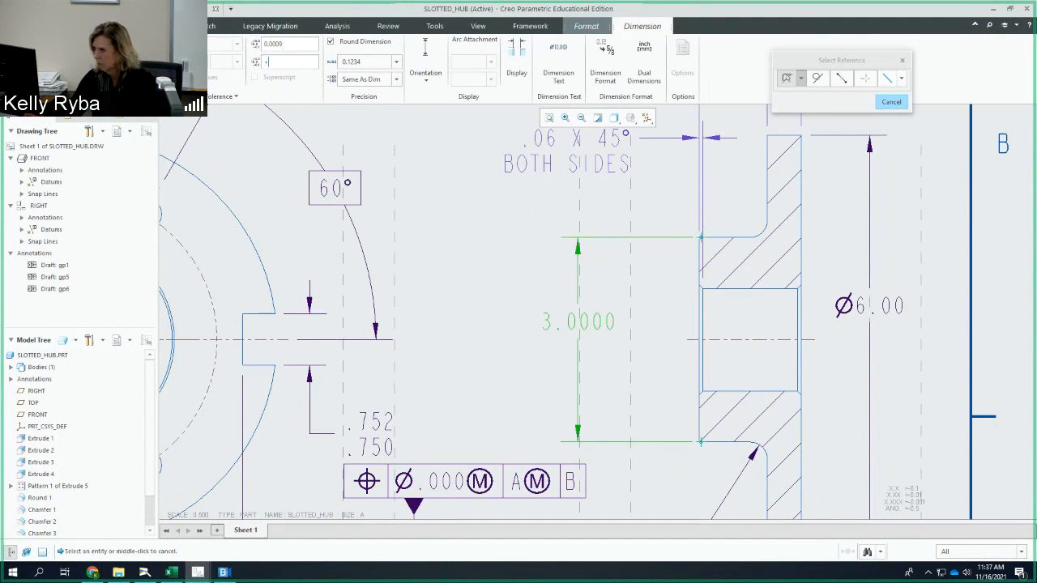
text(.00)
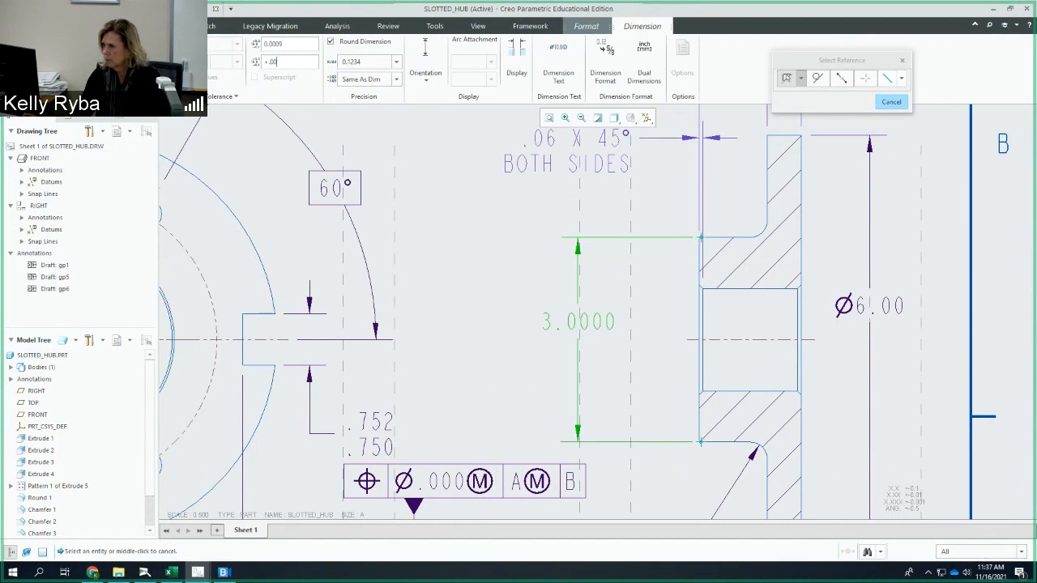
text(03)
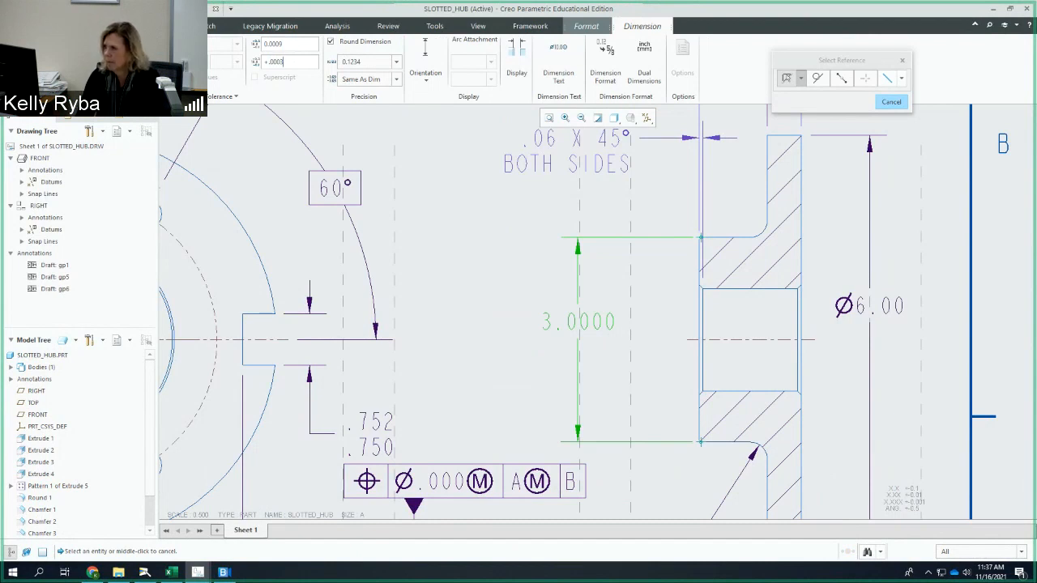
click(118, 73)
click(125, 118)
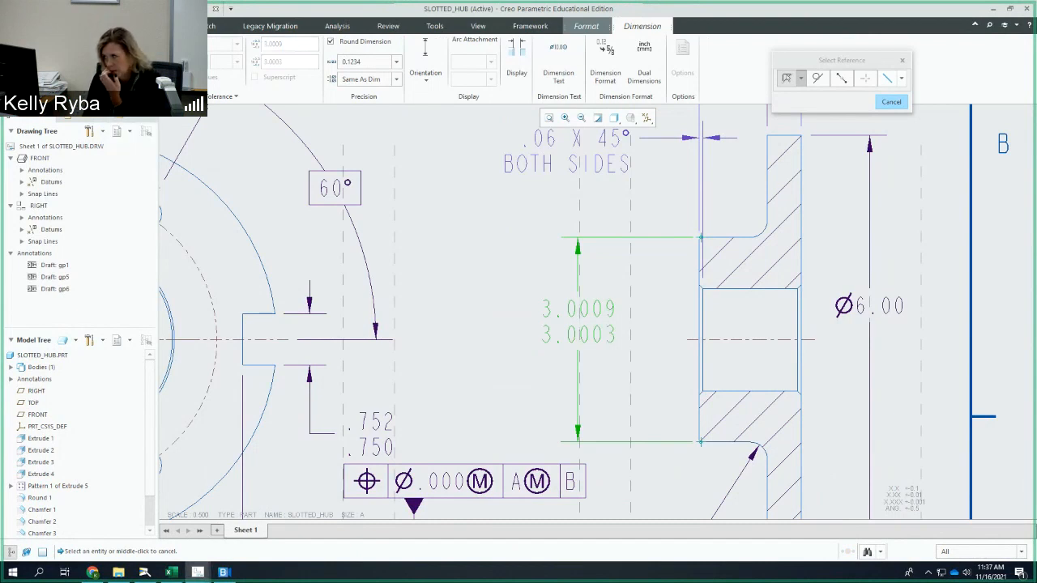
Add a diameter symbol as prefix to the 3.0009/3.0003 dimension and finish the dimension
click(566, 84)
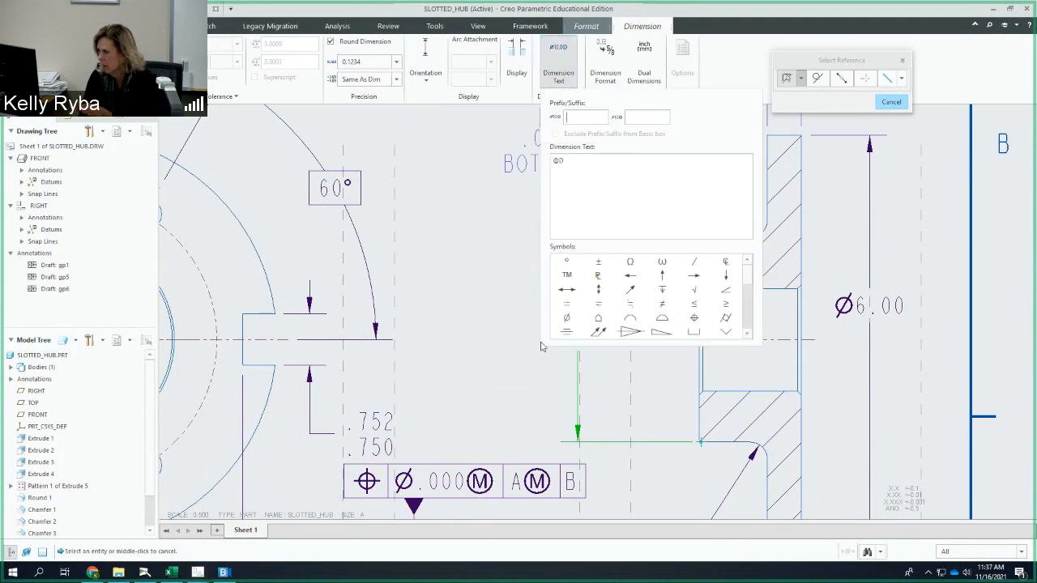
click(566, 318)
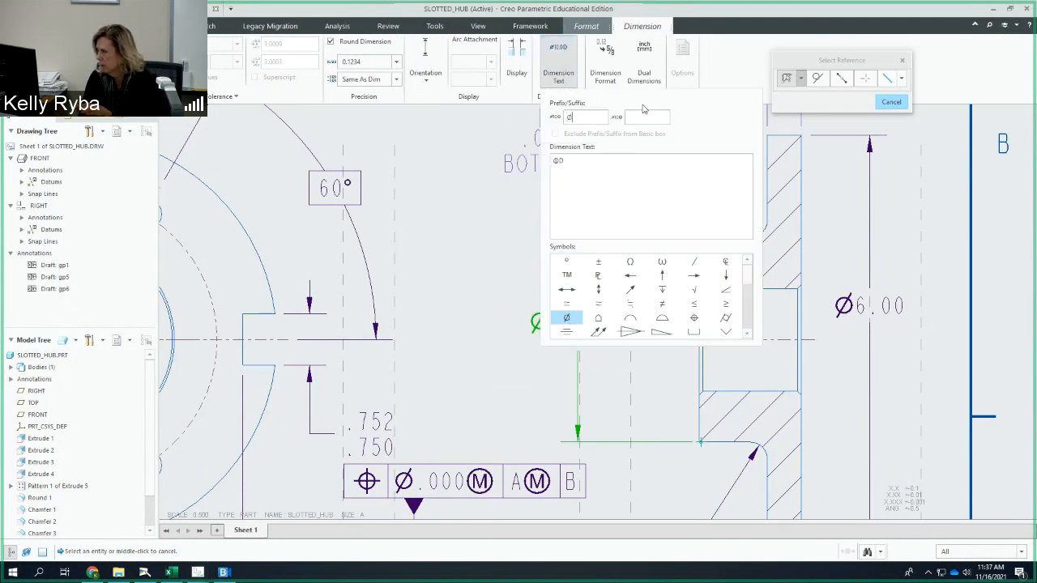
click(568, 68)
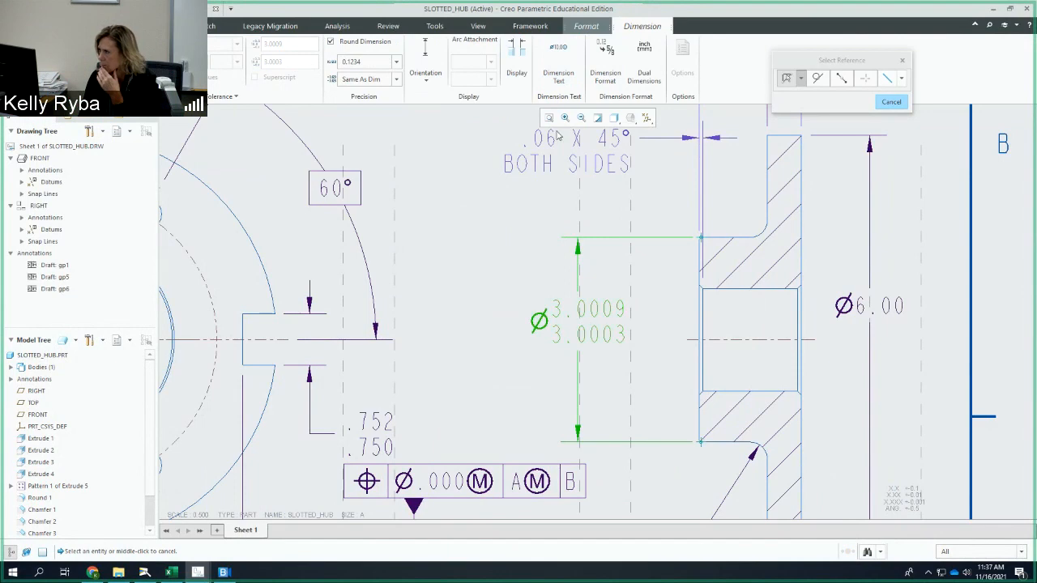
click(893, 104)
click(492, 264)
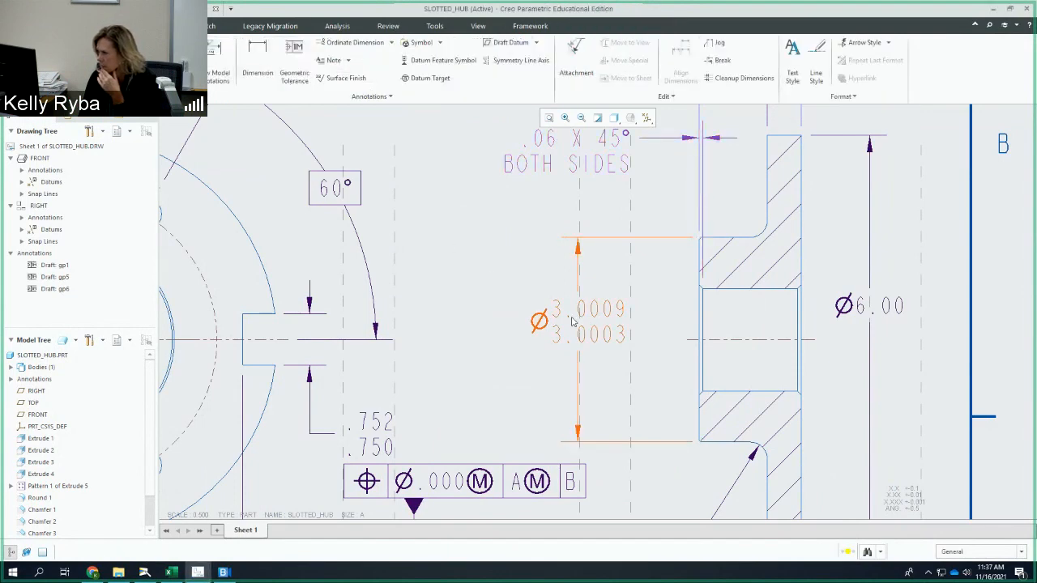
Attach a geometric tolerance frame beneath the 3.0009/3.0003 diameter dimension and set its characteristic to Total Runout
scroll(572, 321, up, 4)
scroll(571, 322, down, 4)
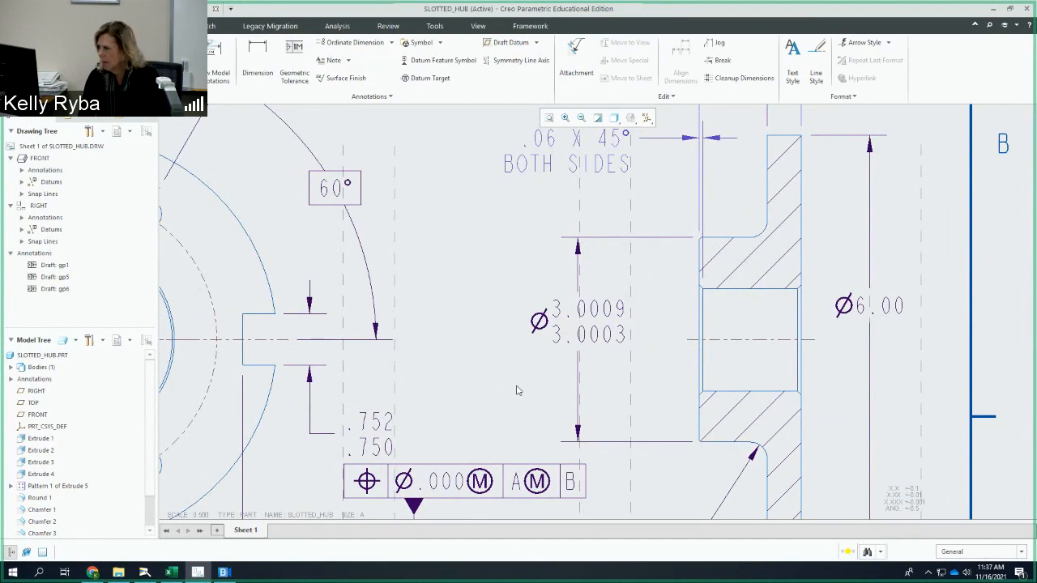
scroll(524, 381, down, 5)
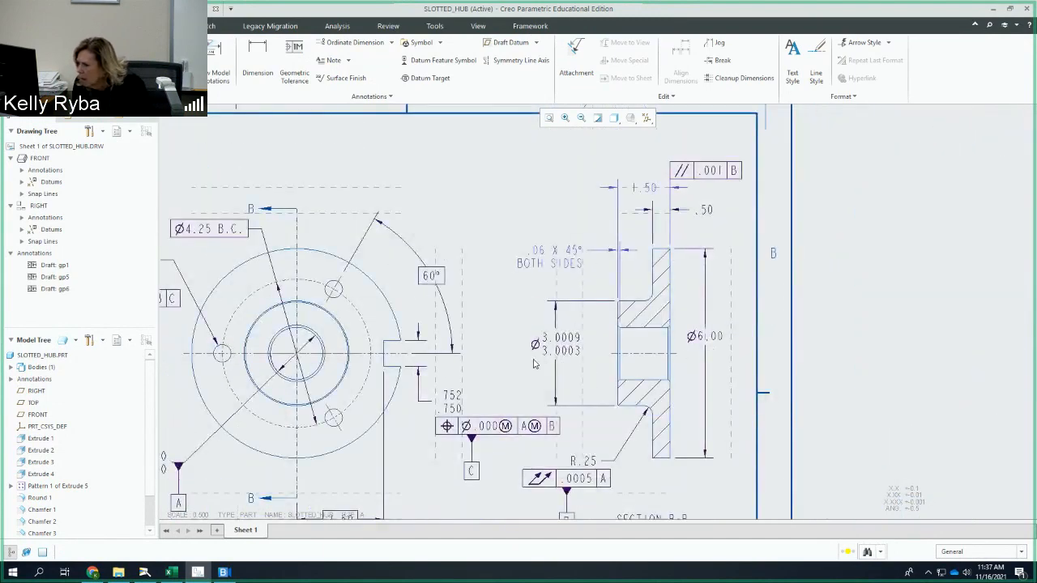
scroll(533, 363, up, 4)
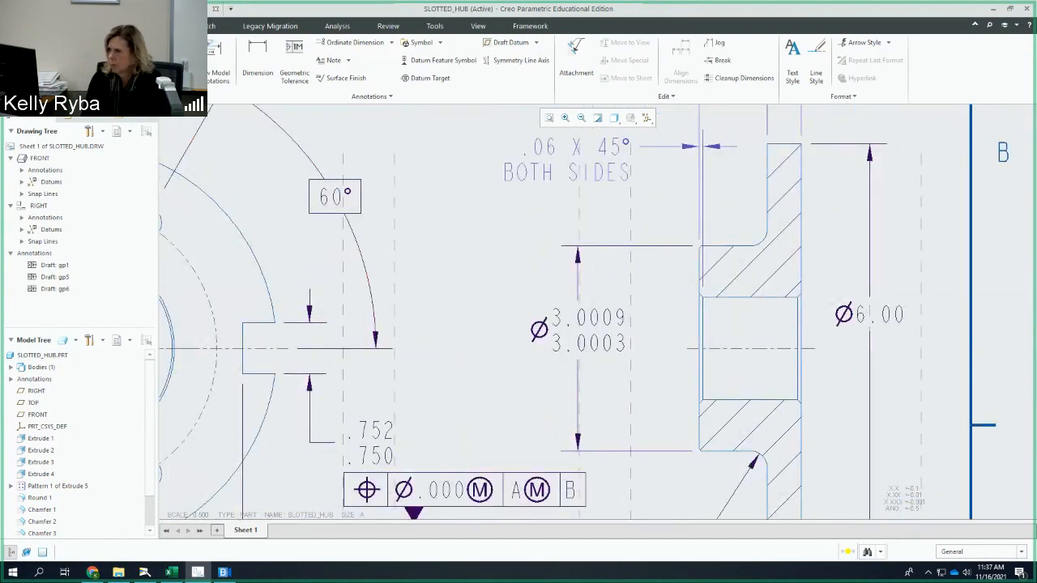
click(290, 65)
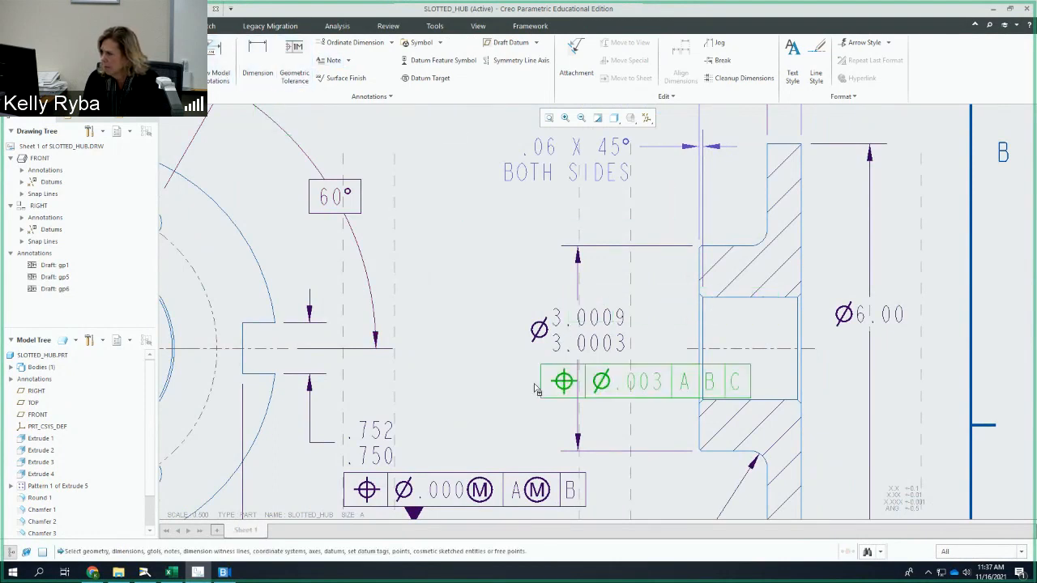
click(539, 354)
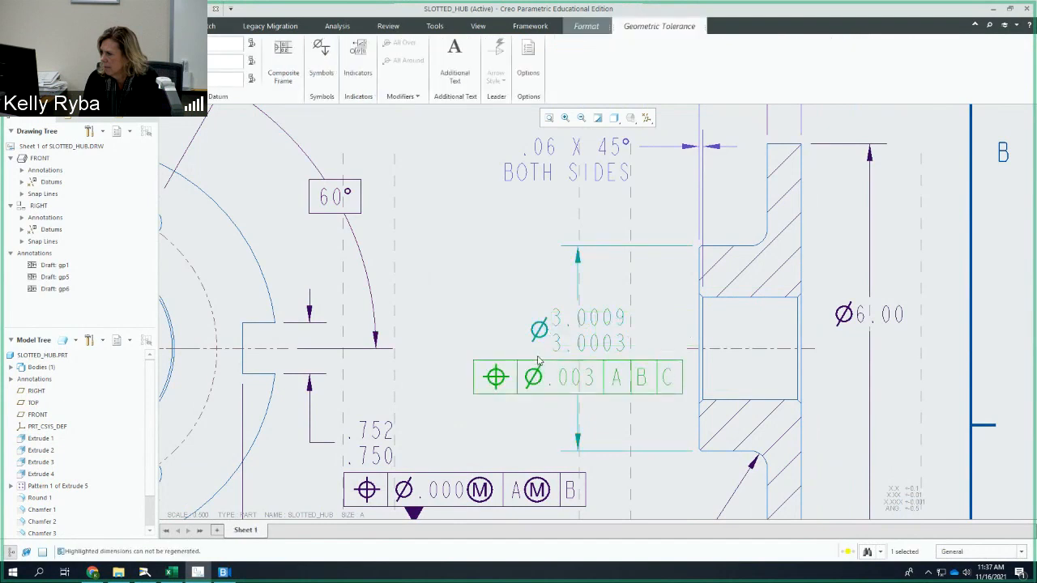
click(29, 75)
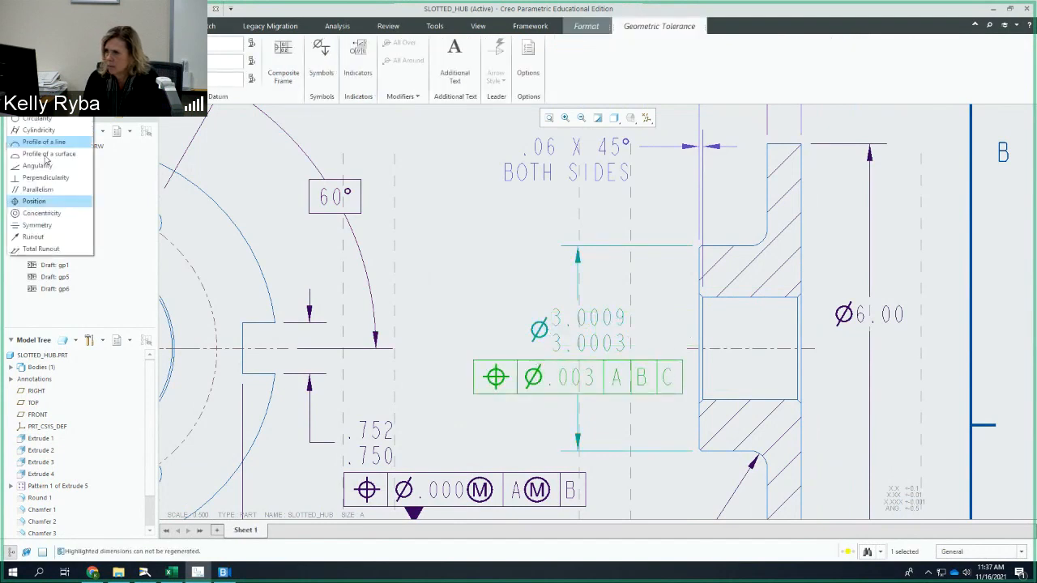
click(40, 250)
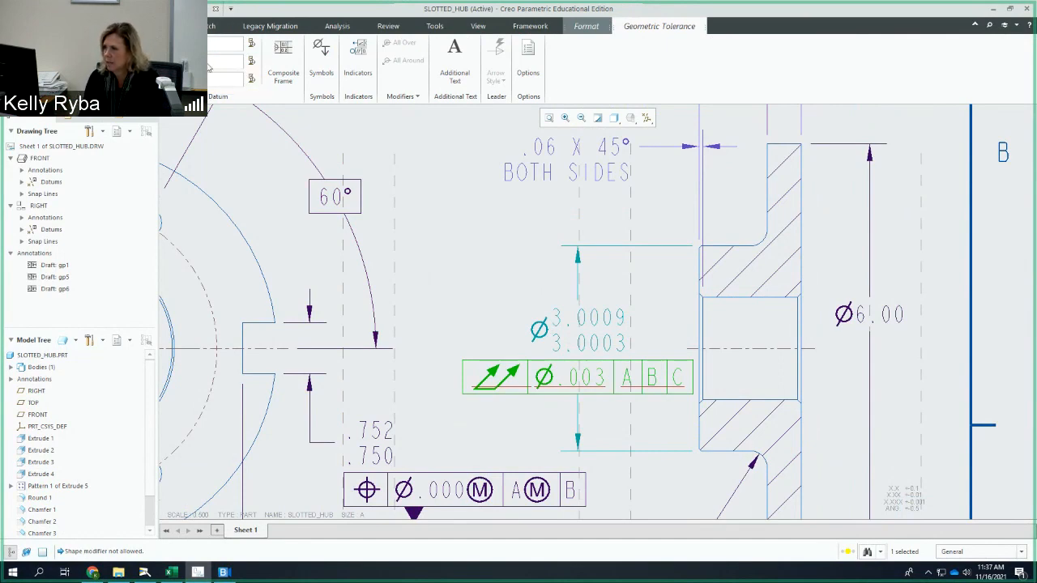
Set the total runout tolerance to .0005 without a diameter symbol and remove datum references B and C, keeping only A
key(Return)
key(BackSpace)
click(208, 83)
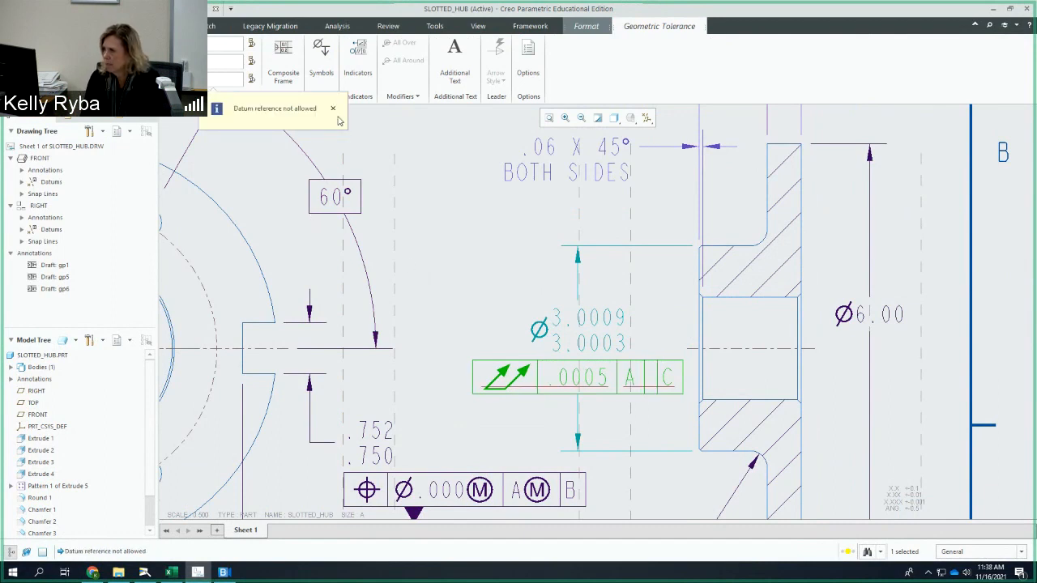
key(BackSpace)
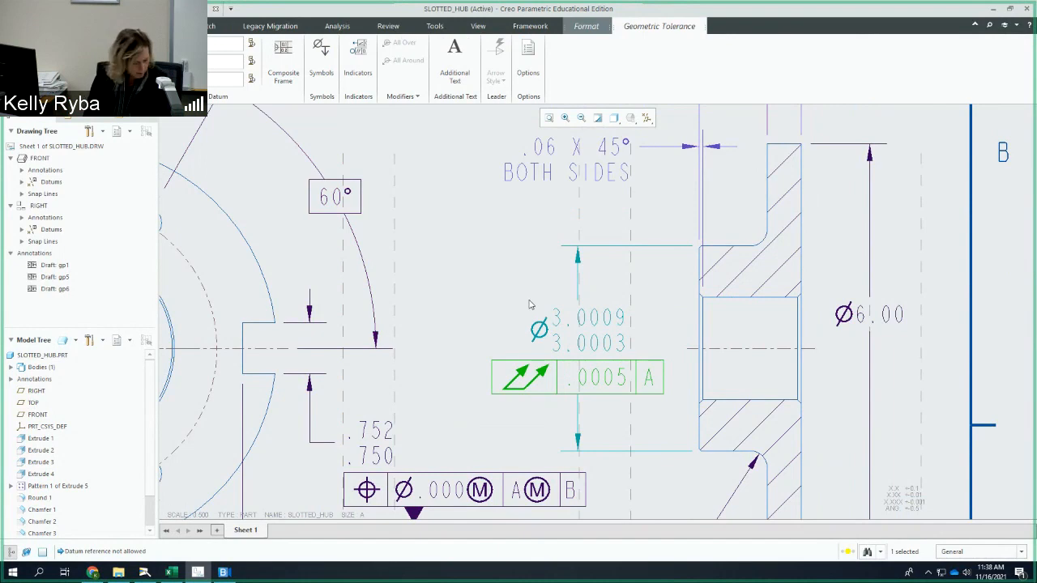
scroll(615, 319, up, 1)
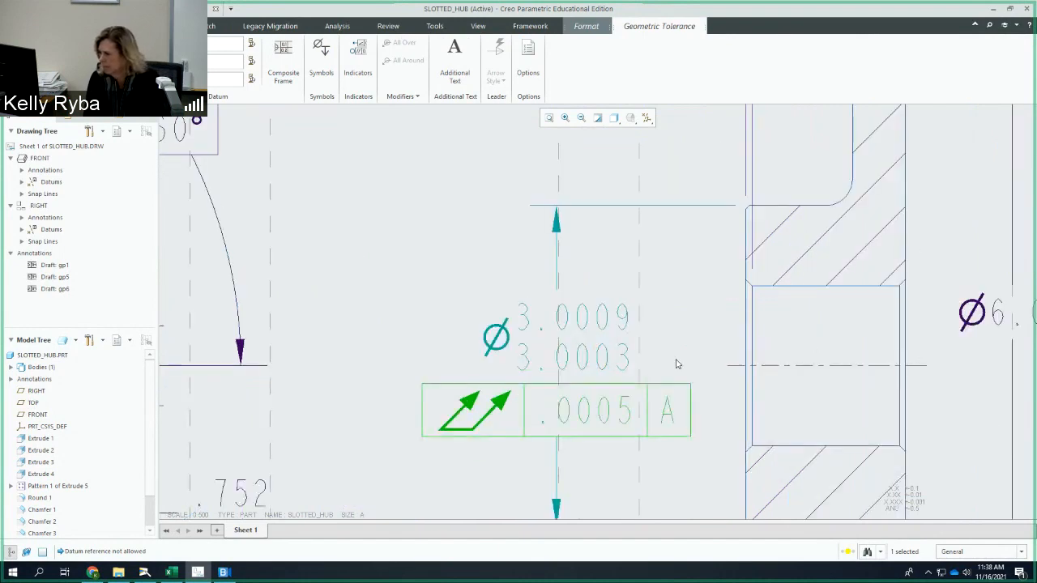
scroll(642, 364, down, 3)
scroll(642, 363, down, 2)
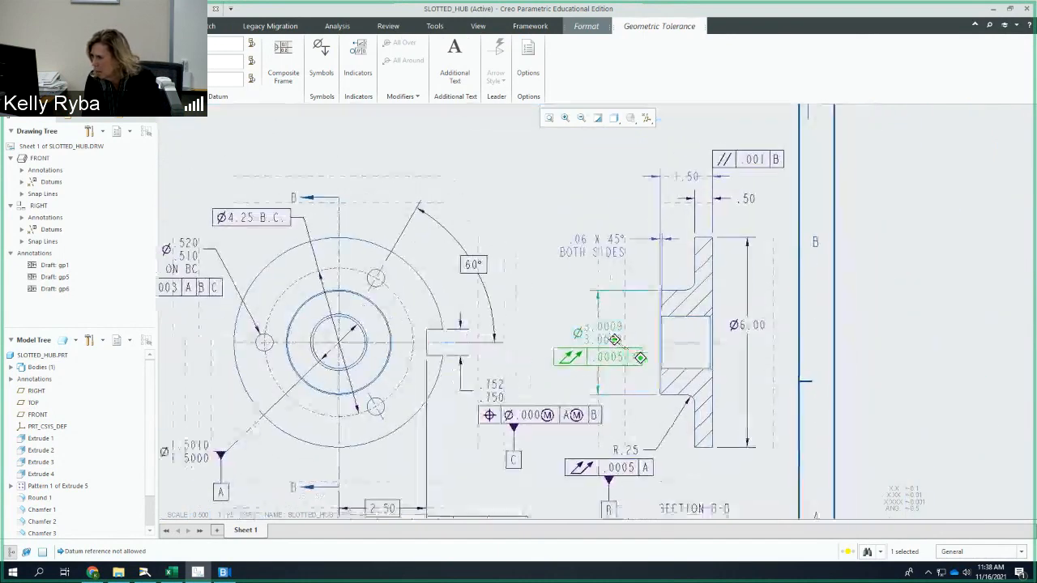
click(458, 275)
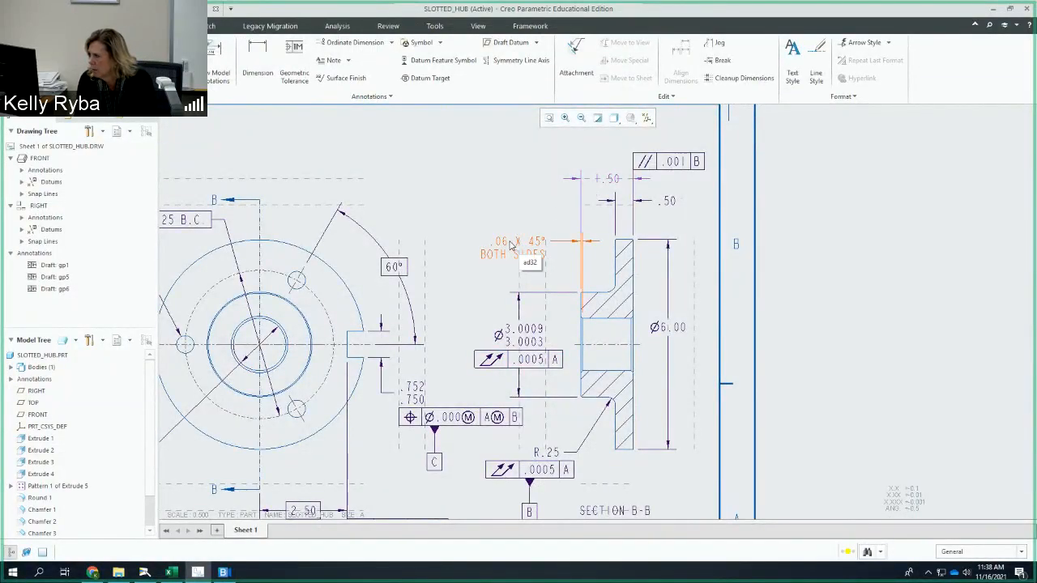
Replace the ".06 X 45° BOTH SIDES" dimension in the section view with a new horizontal dimension between the bore and outer chamfer corners
click(510, 244)
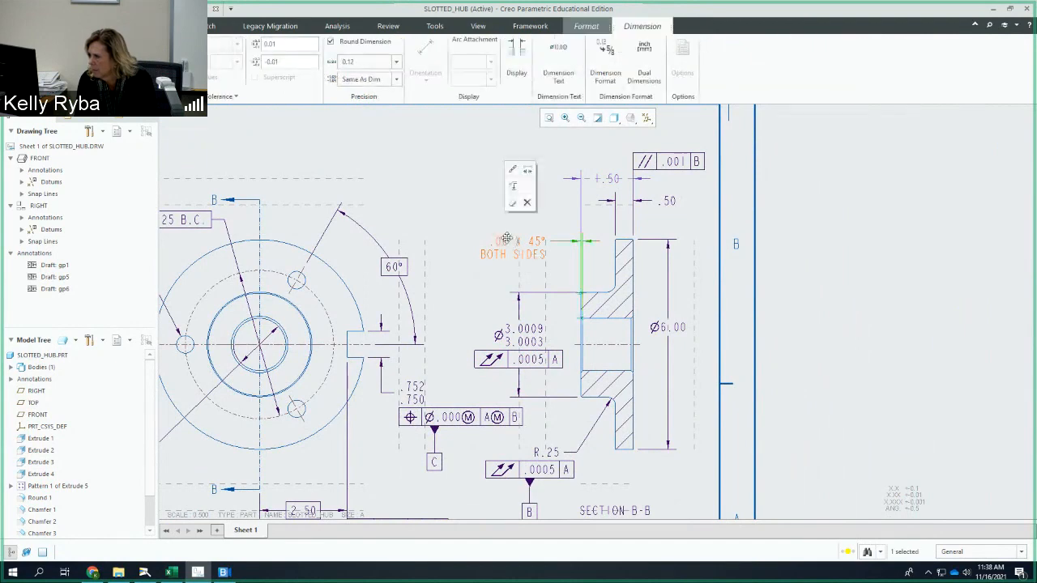
click(527, 203)
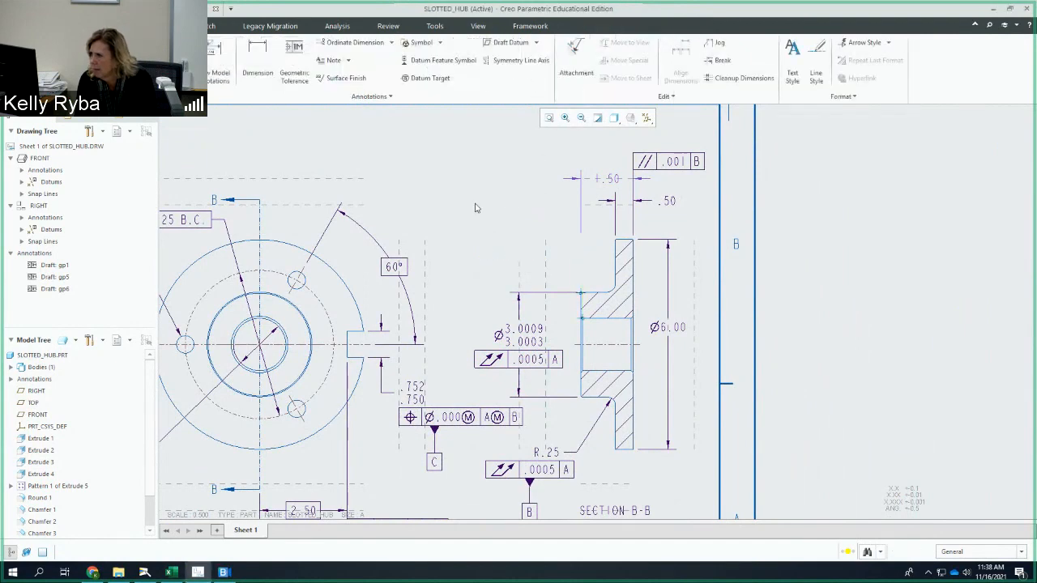
click(248, 76)
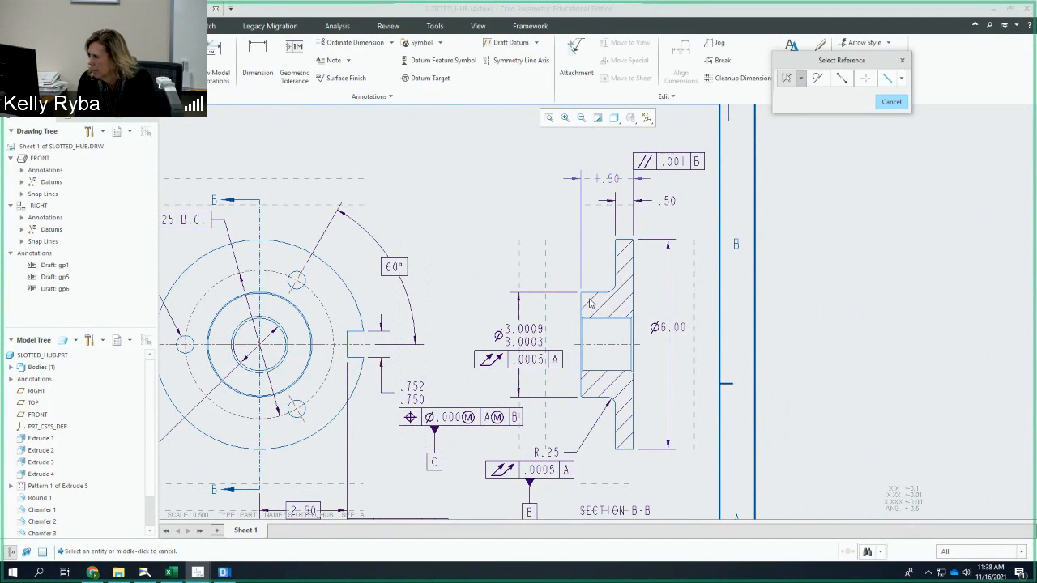
scroll(590, 303, down, 4)
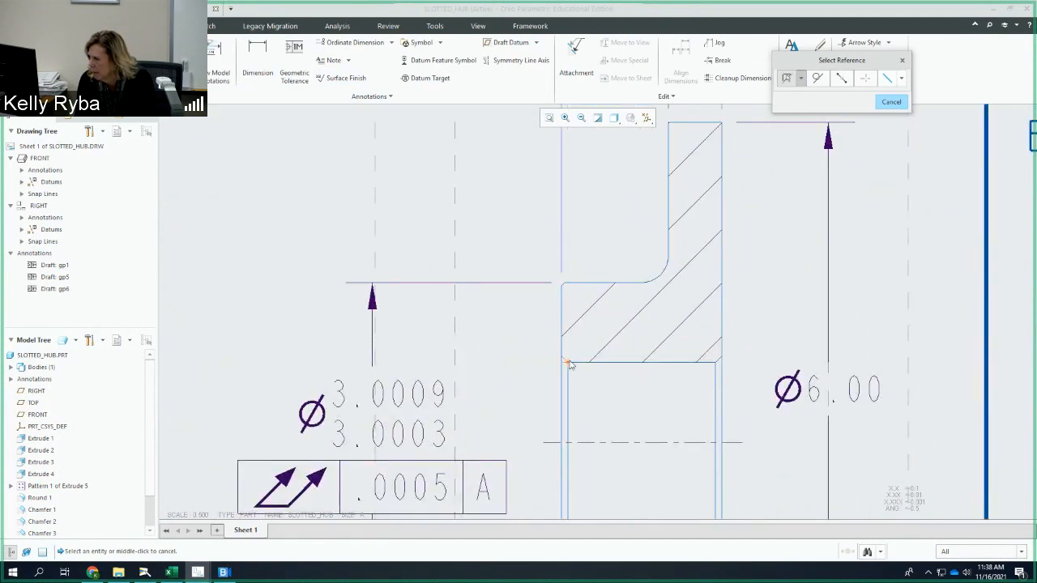
click(568, 365)
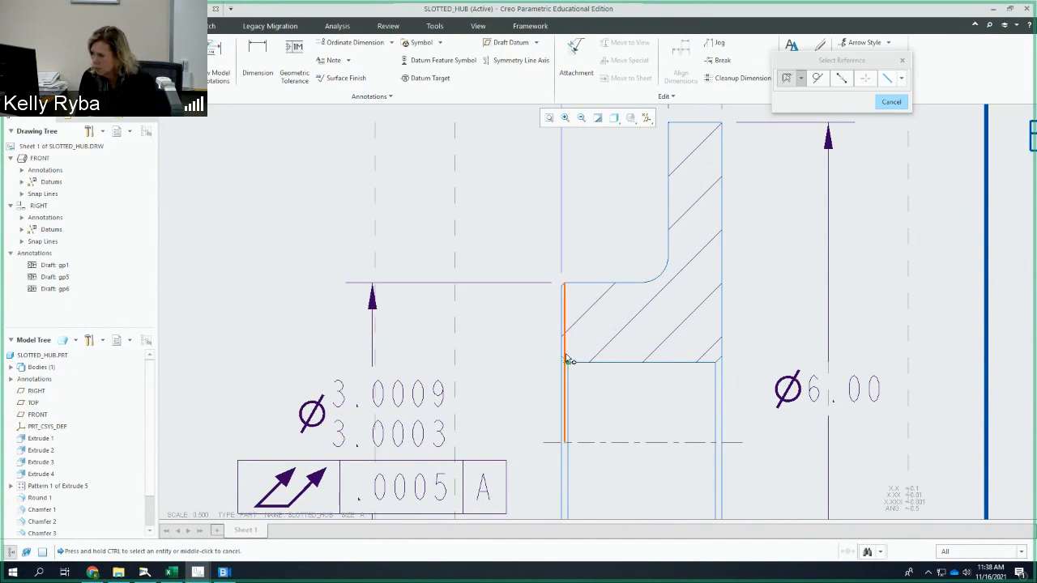
ctrl+click(562, 289)
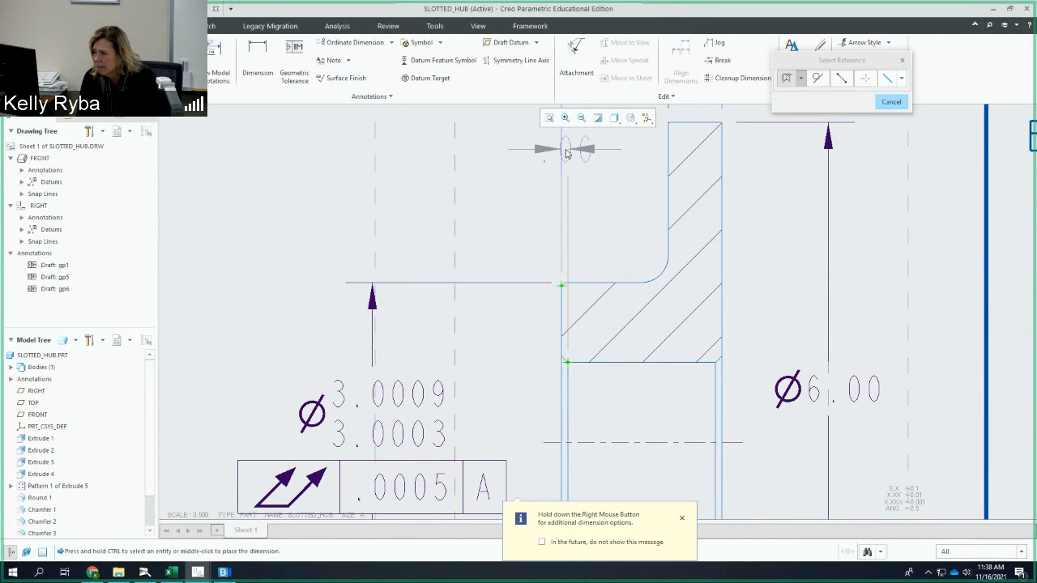
click(566, 150)
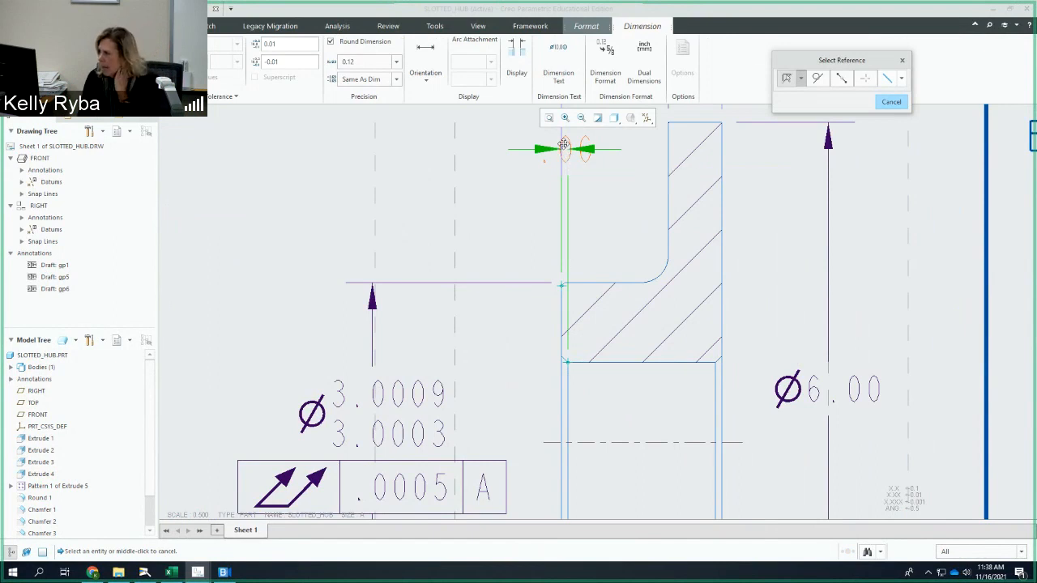
Move the new chamfer dimension's text outside its extension lines on the side away from the flange, above the hub diameter dimension
click(615, 149)
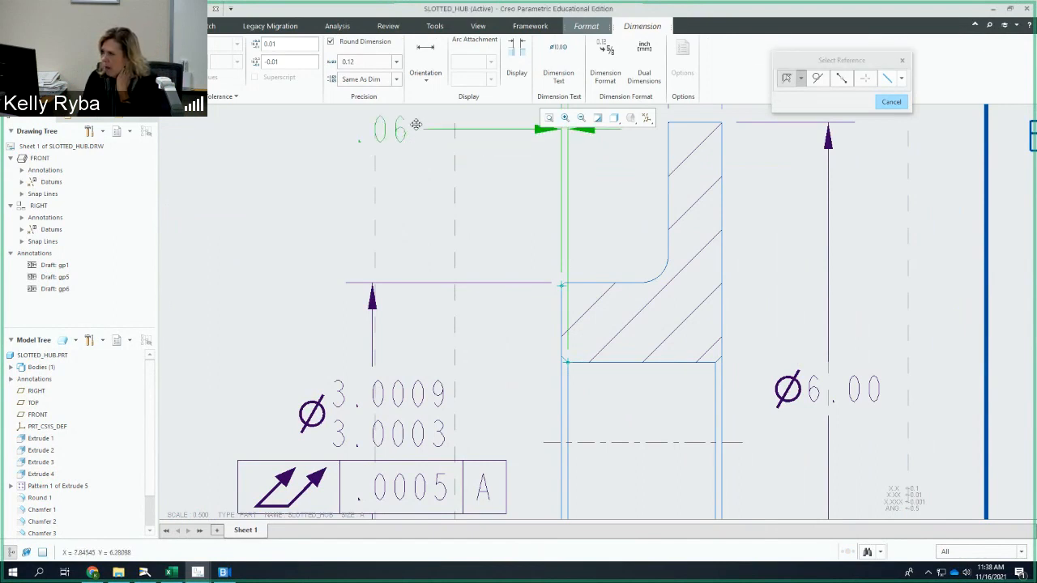
middle_click(410, 128)
scroll(462, 203, up, 1)
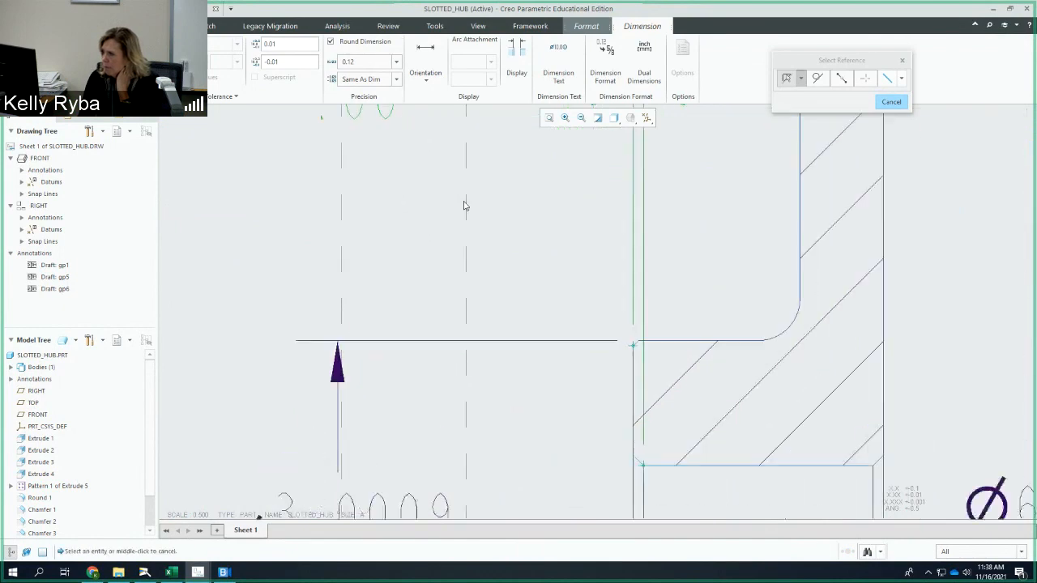
scroll(464, 207, down, 4)
middle_drag(469, 233, 469, 250)
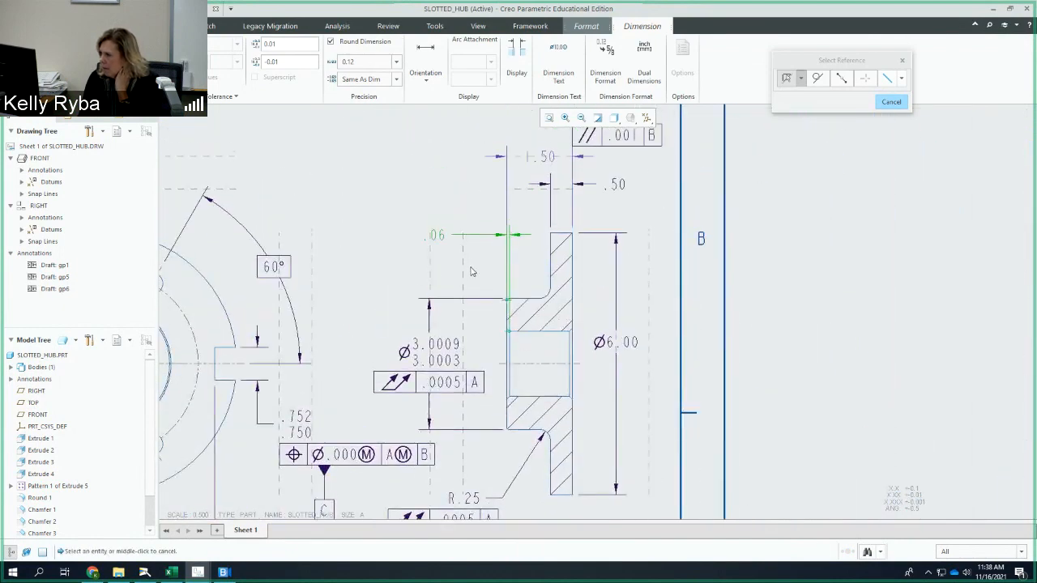
mouse_move(443, 235)
mouse_down()
mouse_move(446, 218)
mouse_move(451, 242)
mouse_move(456, 227)
mouse_up()
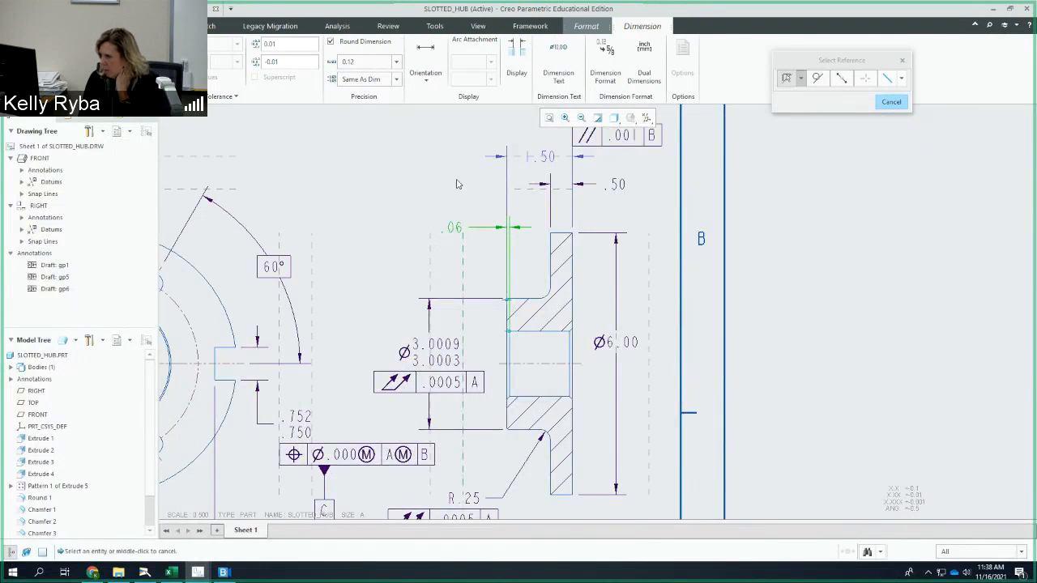
Add the suffix X 45° and a second text line BOTH SIDES to the .06 chamfer dimension
click(559, 75)
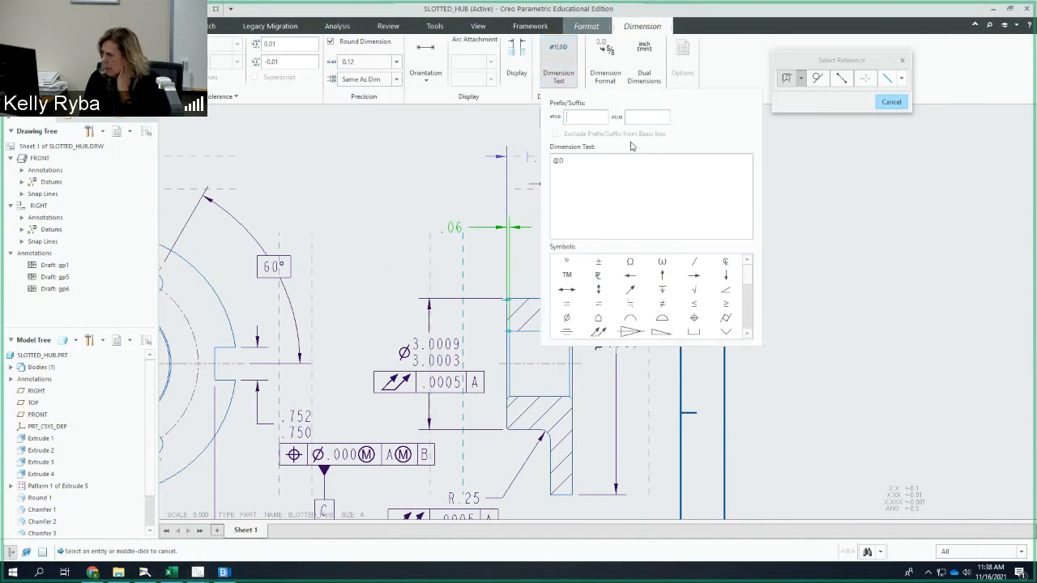
click(631, 122)
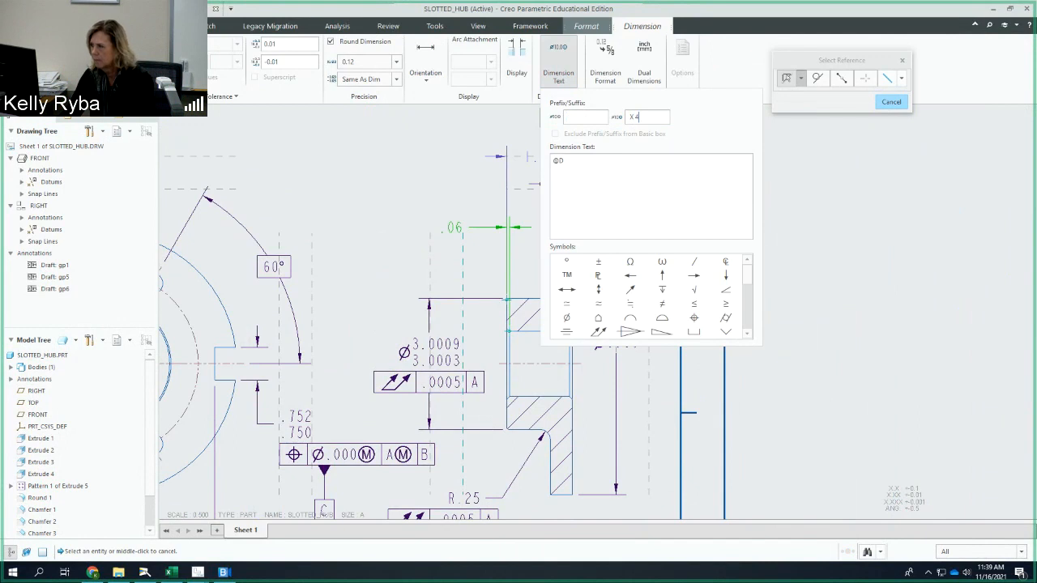
click(566, 261)
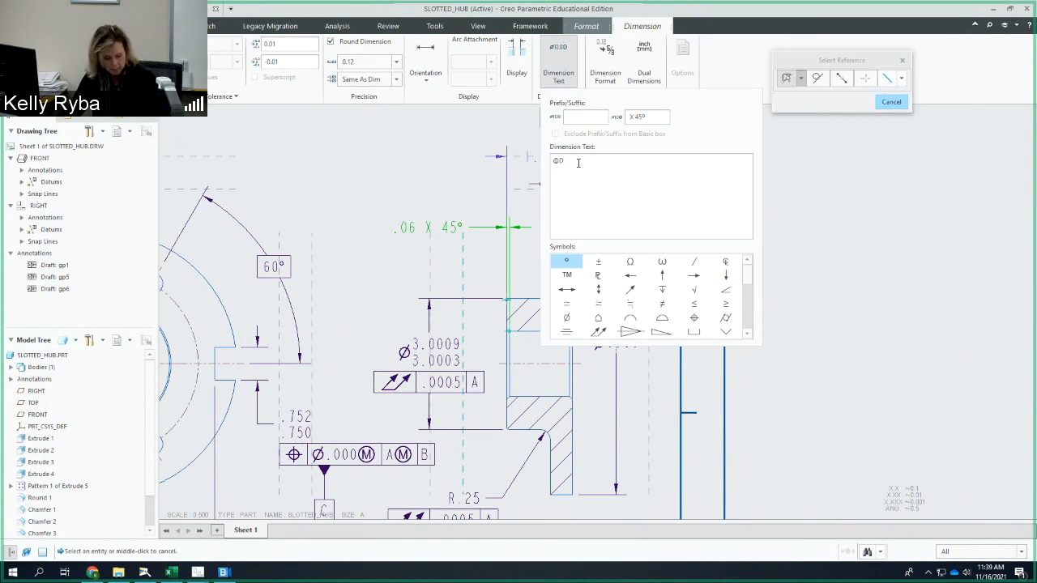
text(BOTH SIDES)
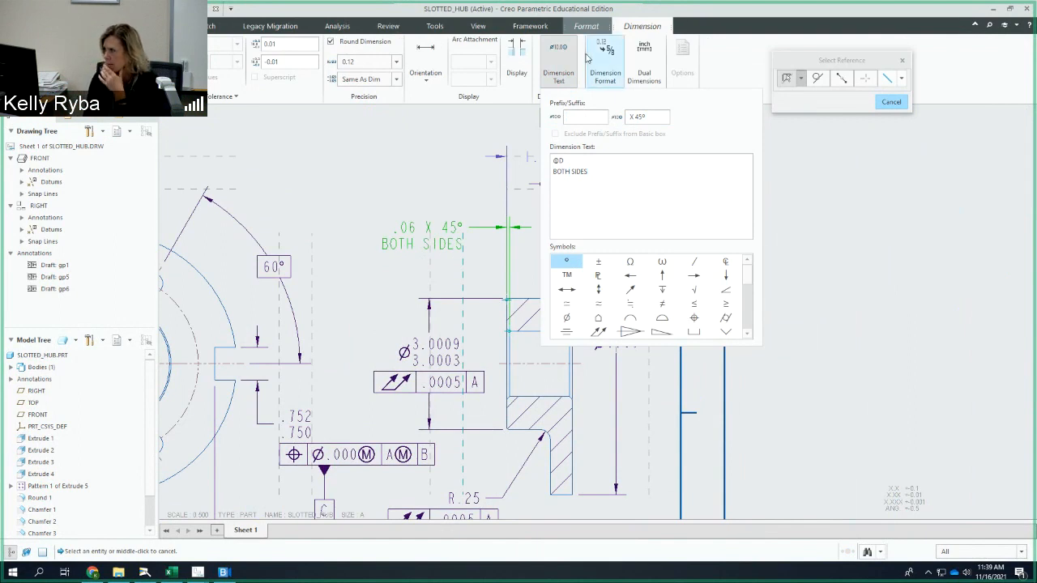
click(558, 61)
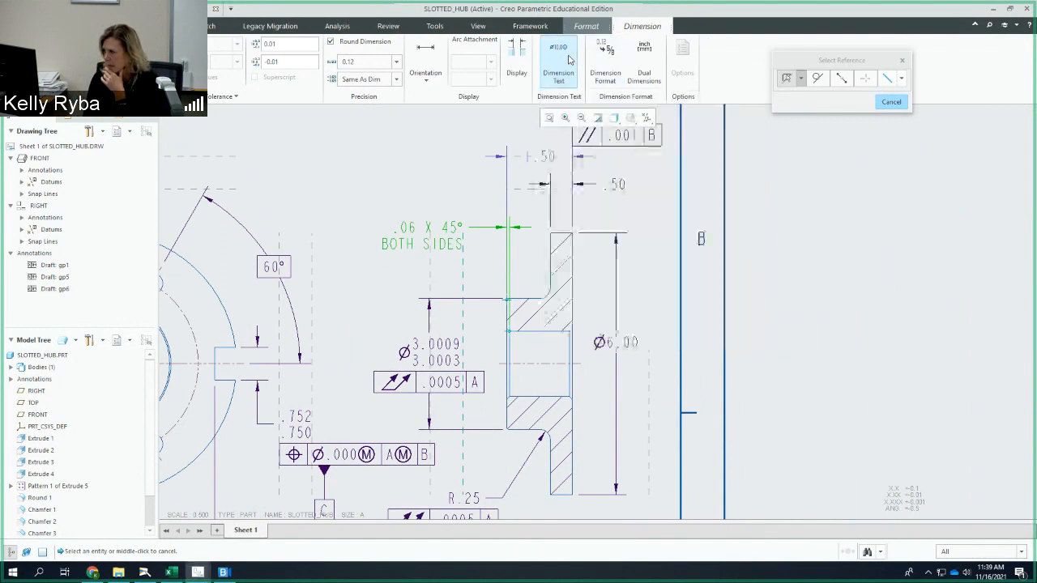
click(890, 101)
click(440, 210)
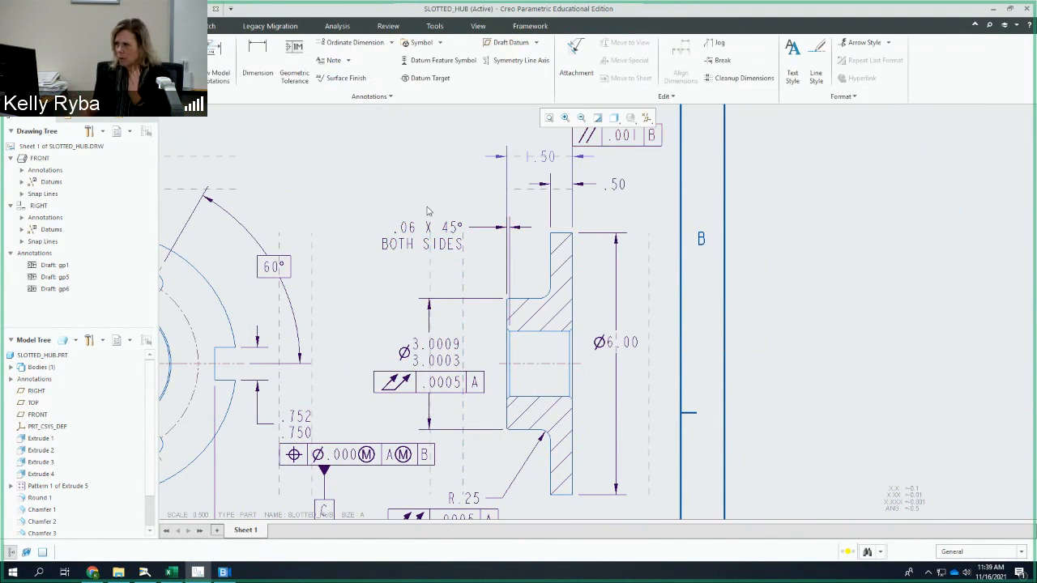
Replace the overall width dimension above section B-B with a new horizontal dimension from the hub's end corner to the flange's back corner
click(527, 158)
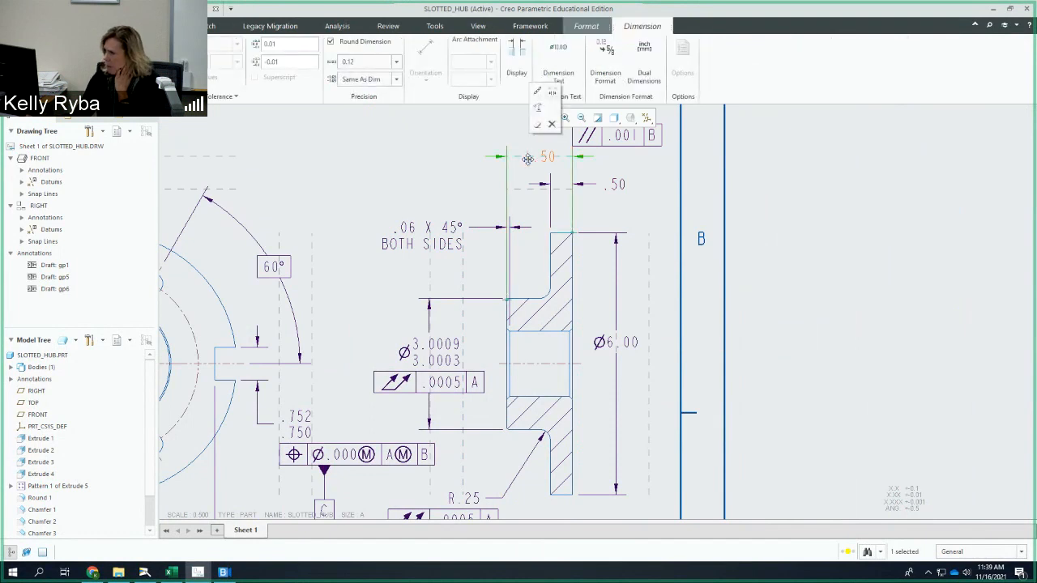
key(Delete)
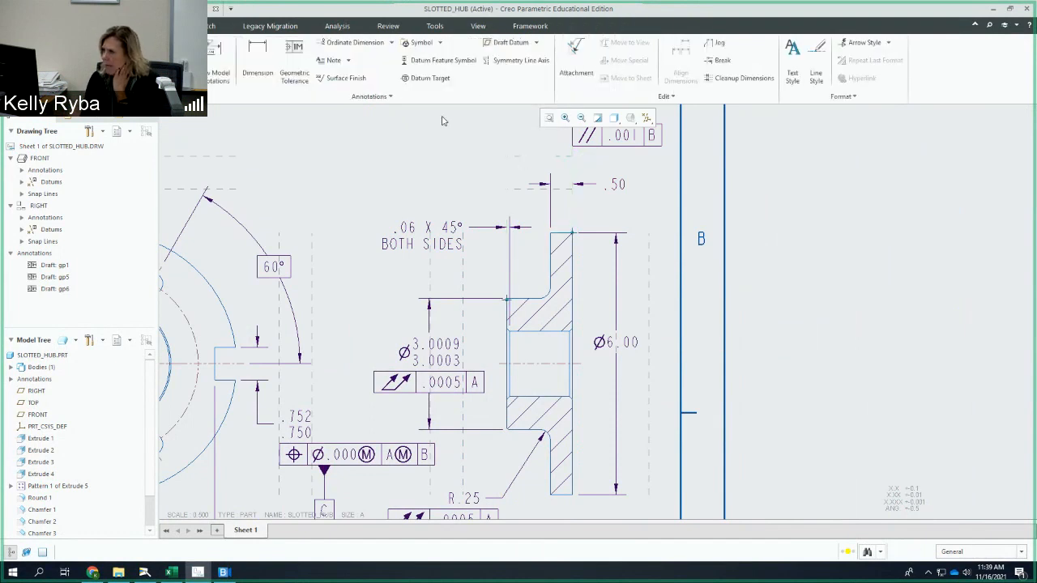
click(270, 65)
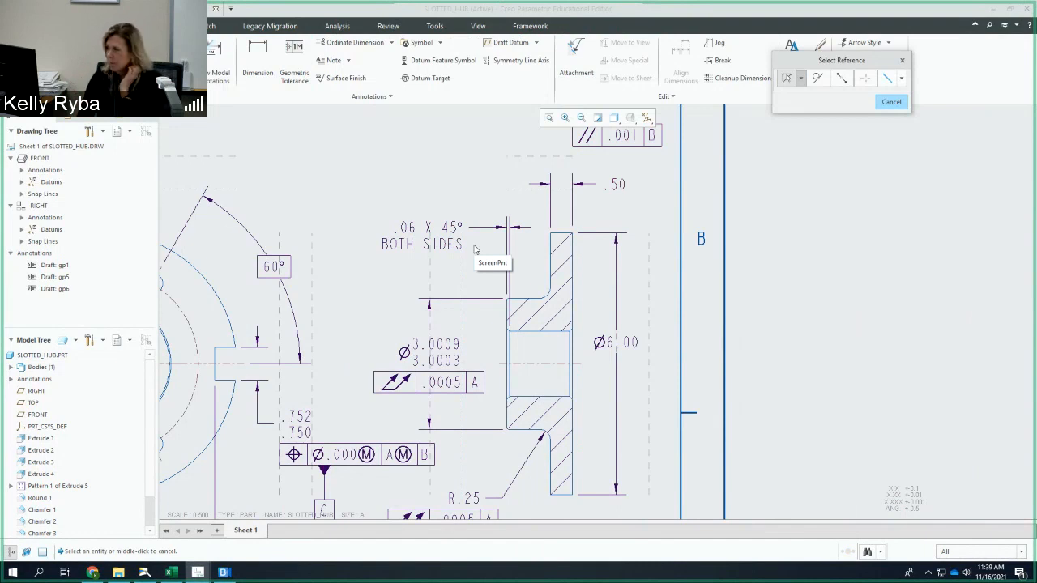
click(507, 302)
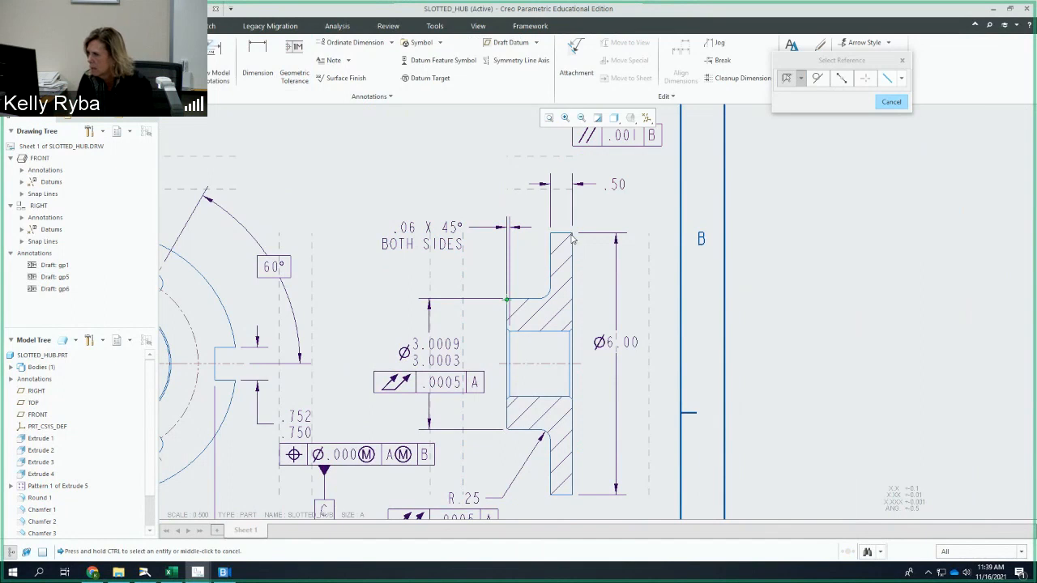
ctrl+click(572, 235)
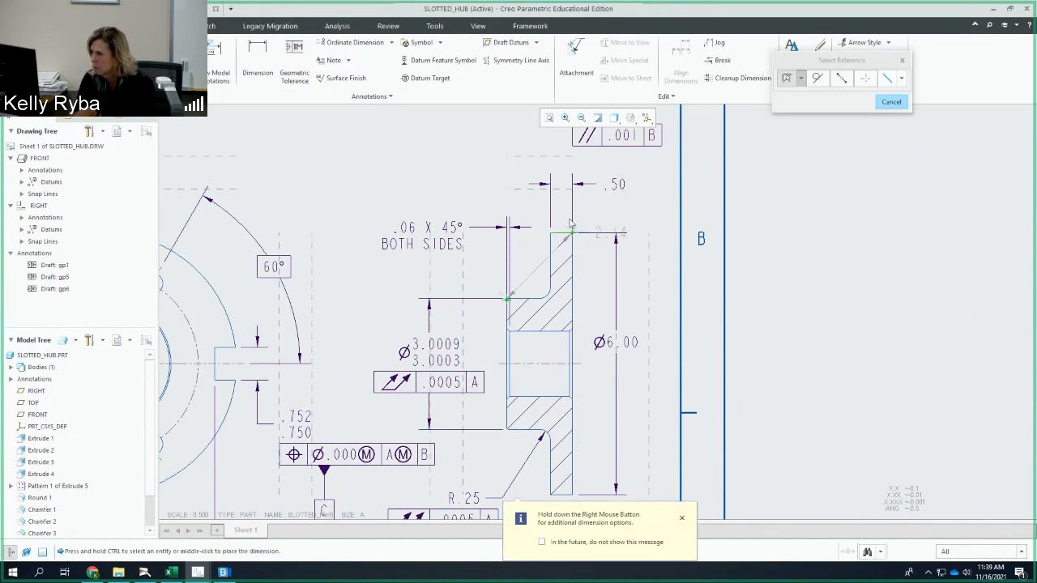
middle_click(540, 155)
click(518, 138)
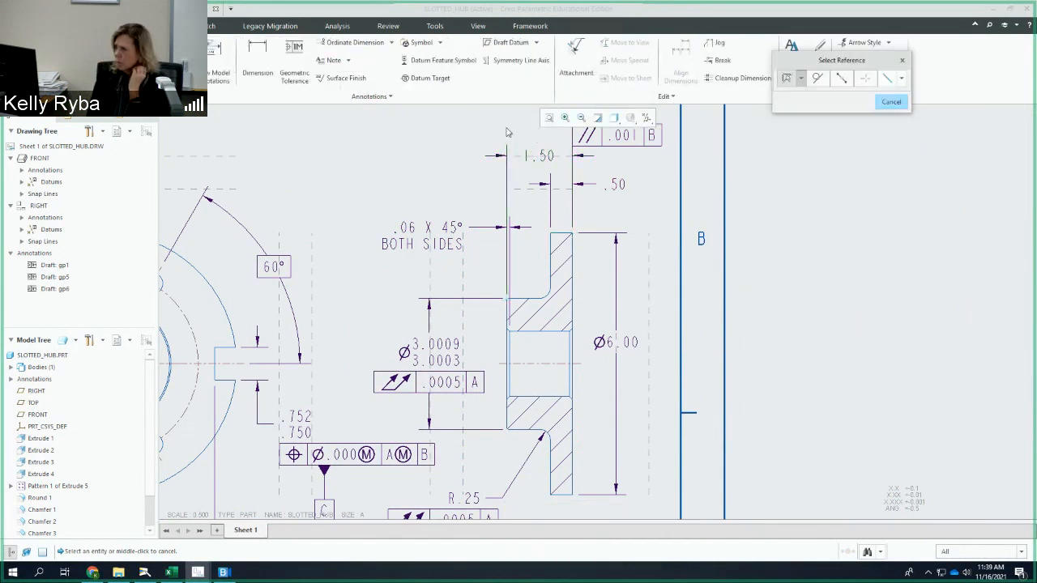
scroll(604, 152, down, 1)
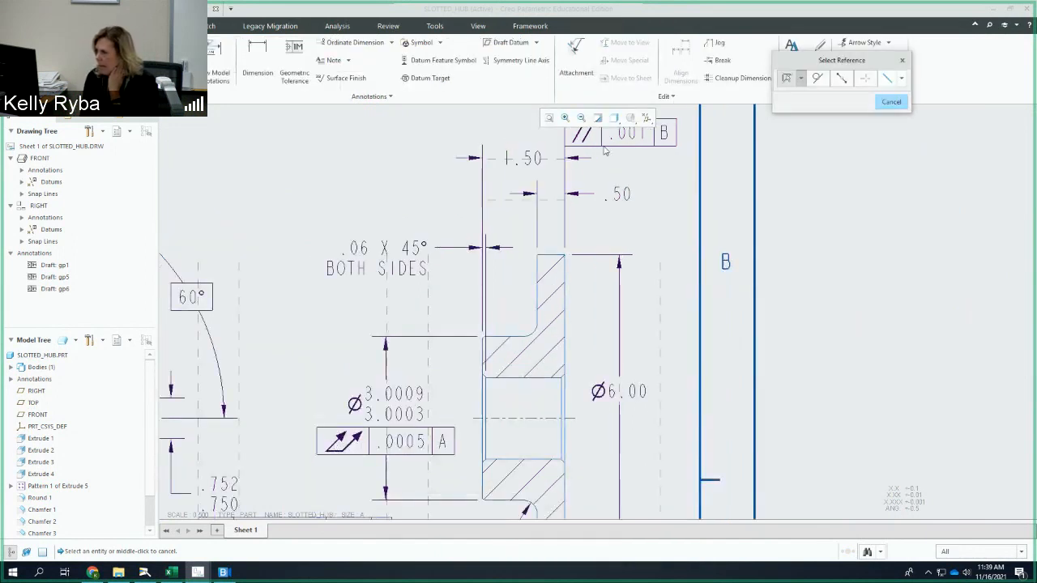
scroll(604, 151, up, 2)
mouse_move(604, 152)
middle_down()
mouse_move(580, 226)
mouse_move(590, 182)
middle_up()
scroll(579, 226, down, 2)
scroll(580, 226, up, 3)
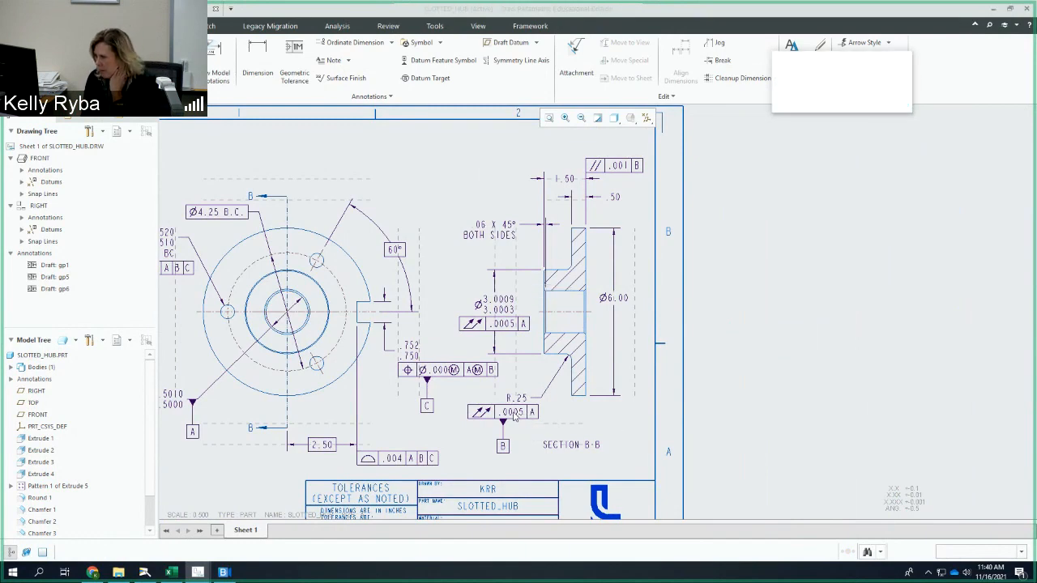
click(891, 101)
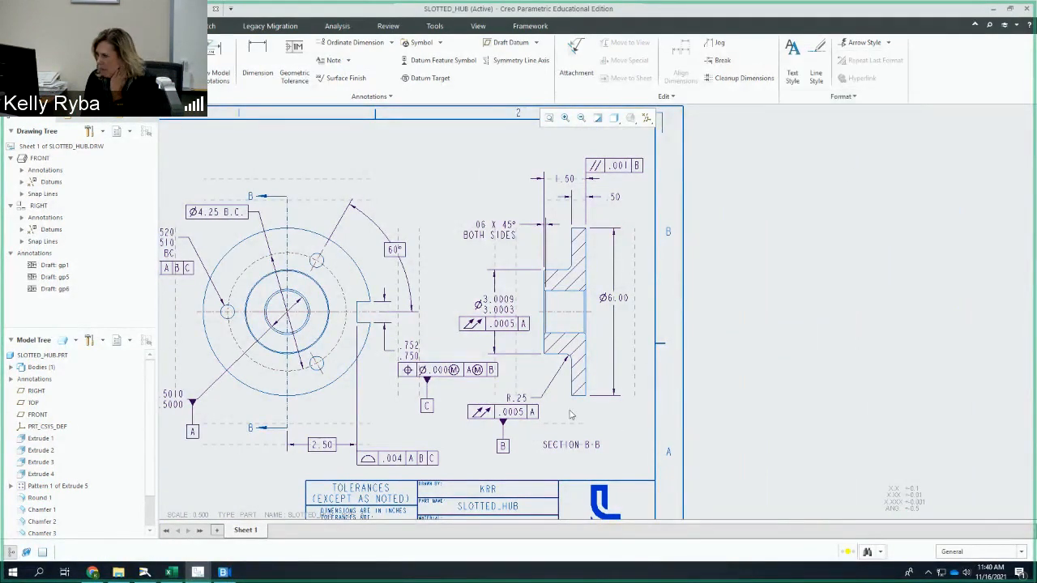
Delete the .0005 total runout frame beneath the R.25 radius together with its datum B symbol
click(478, 413)
key(Delete)
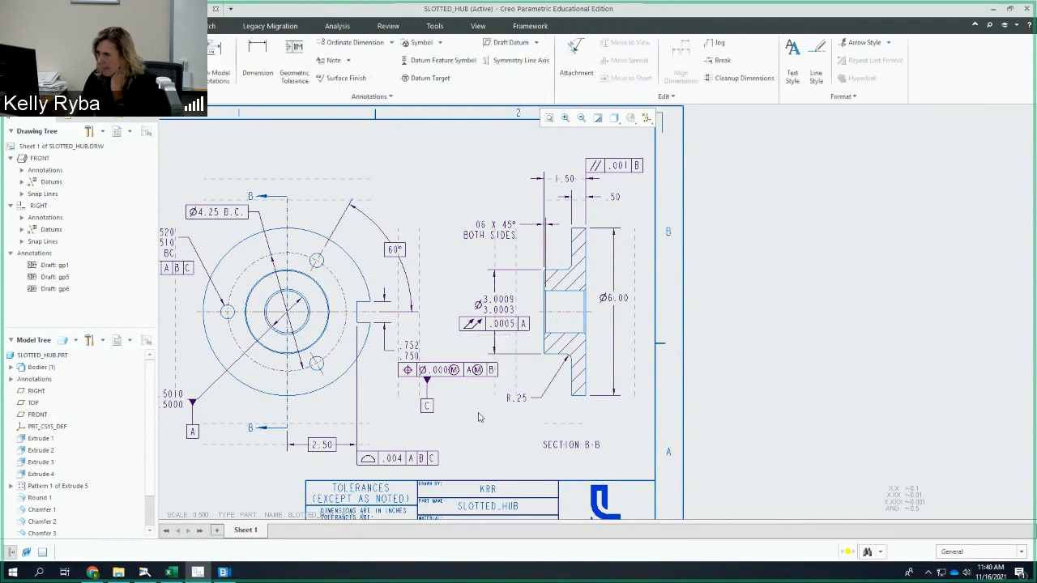
click(294, 65)
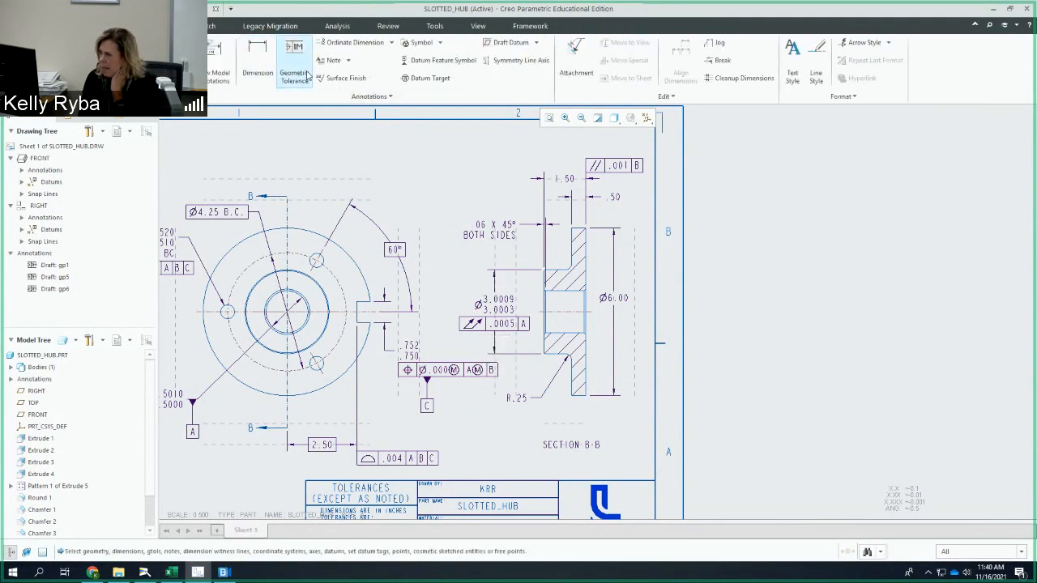
middle_click(462, 419)
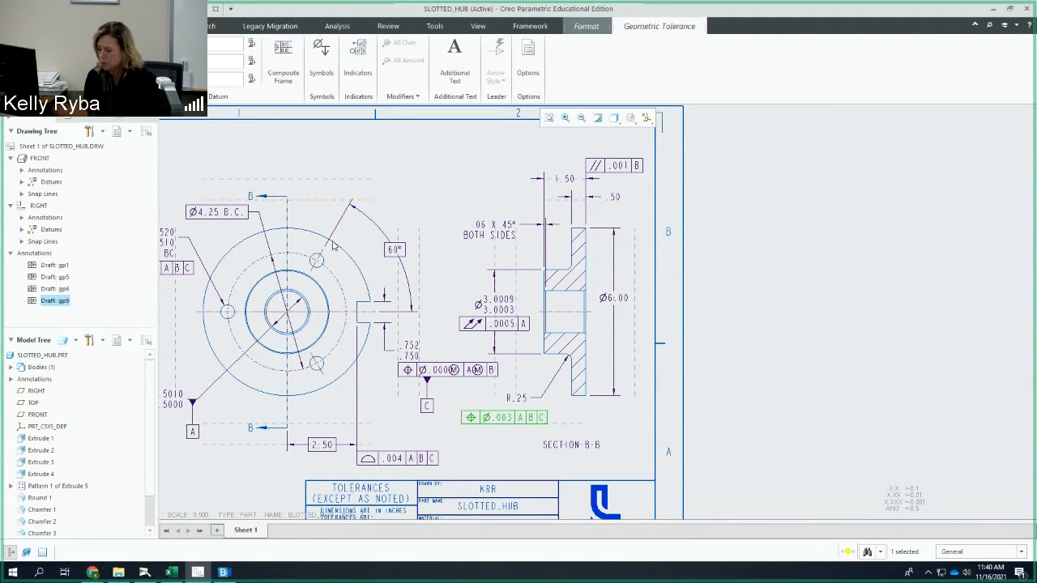
click(494, 422)
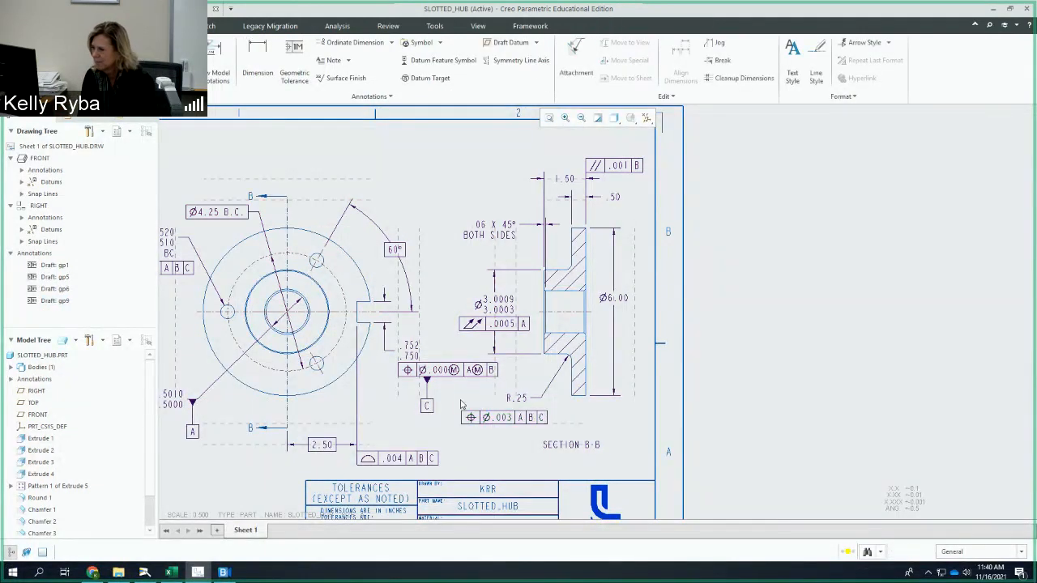
click(476, 416)
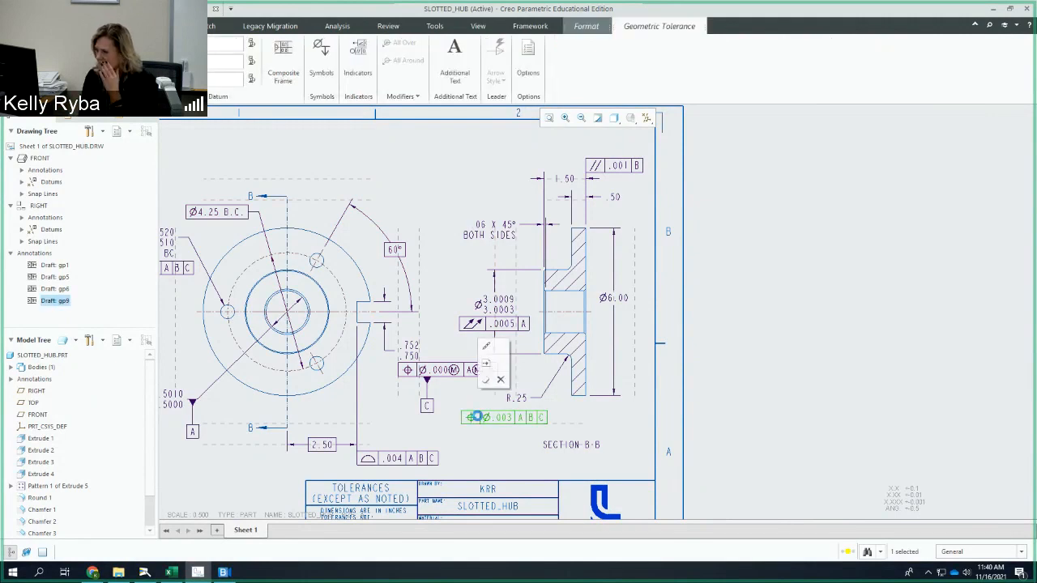
Attach a geometric tolerance frame by leader to the flange's hub-side face, place it beneath R.25, and set its characteristic to Total Runout
drag(478, 417, 588, 382)
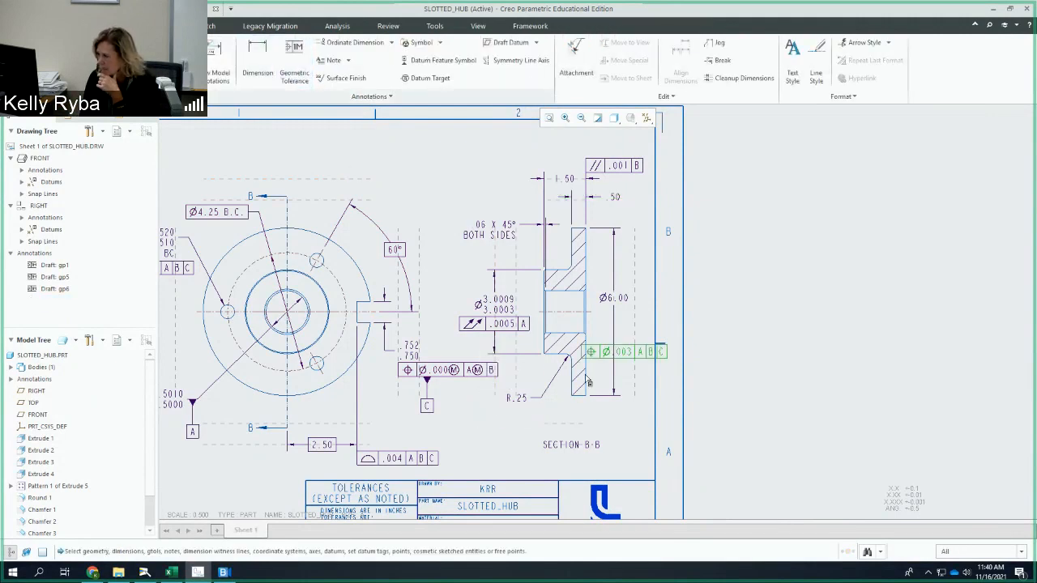
key(ctrl+z)
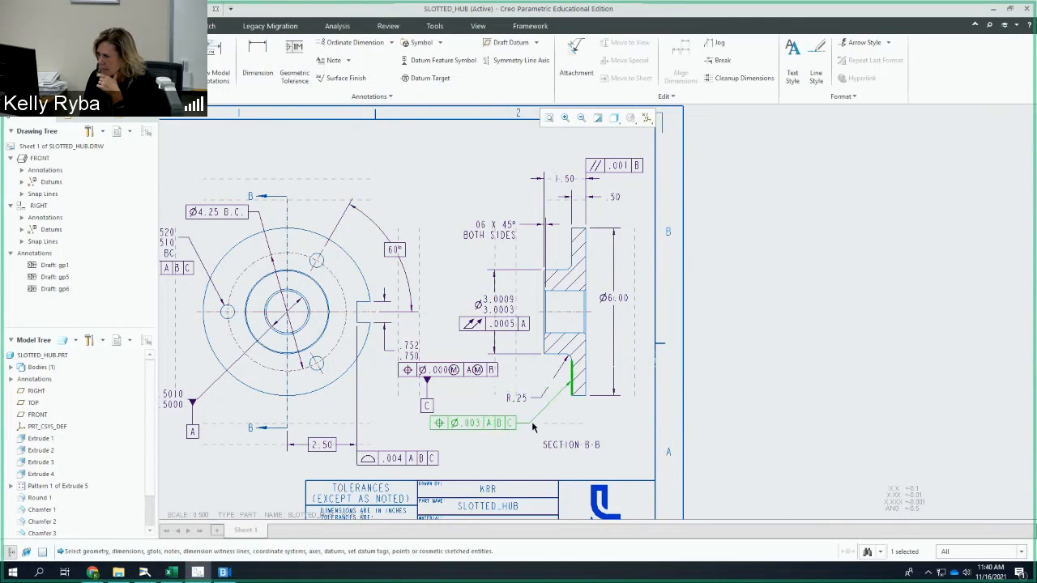
drag(532, 422, 549, 422)
click(40, 73)
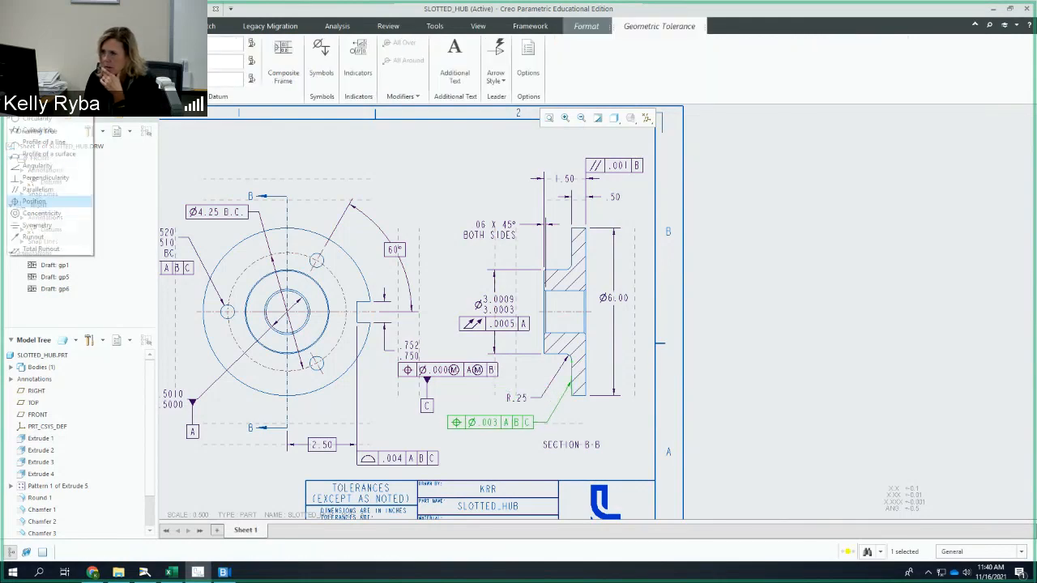
click(49, 255)
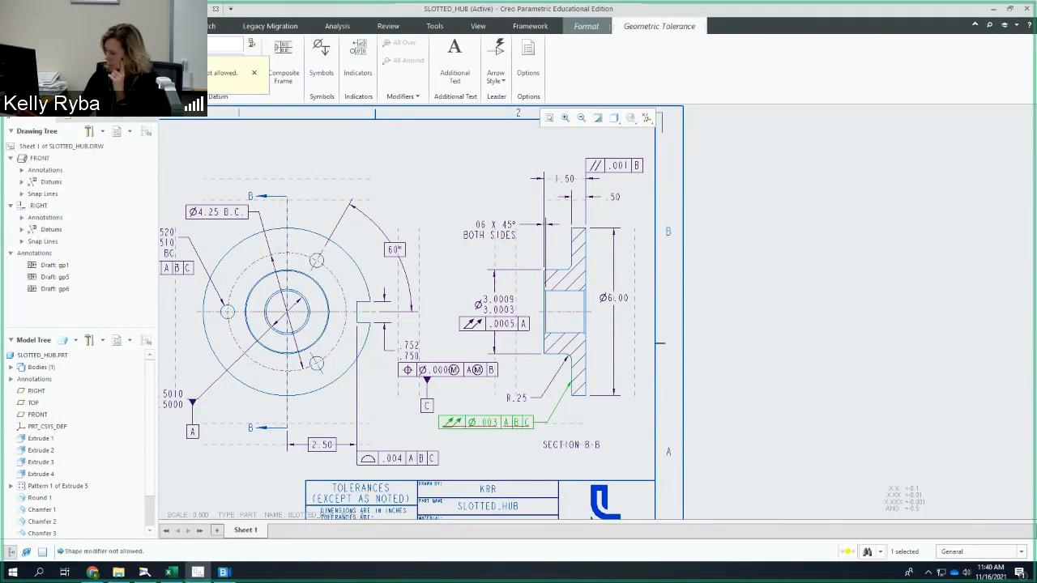
Set the flange frame's tolerance to .0005 without a diameter symbol and remove datum references B and C, keeping only A
click(207, 47)
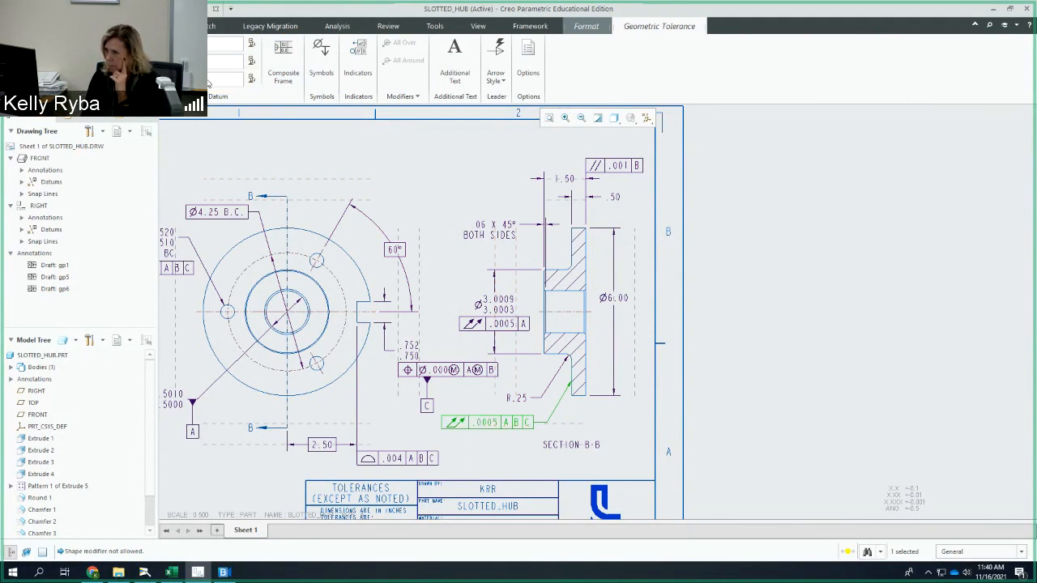
click(207, 81)
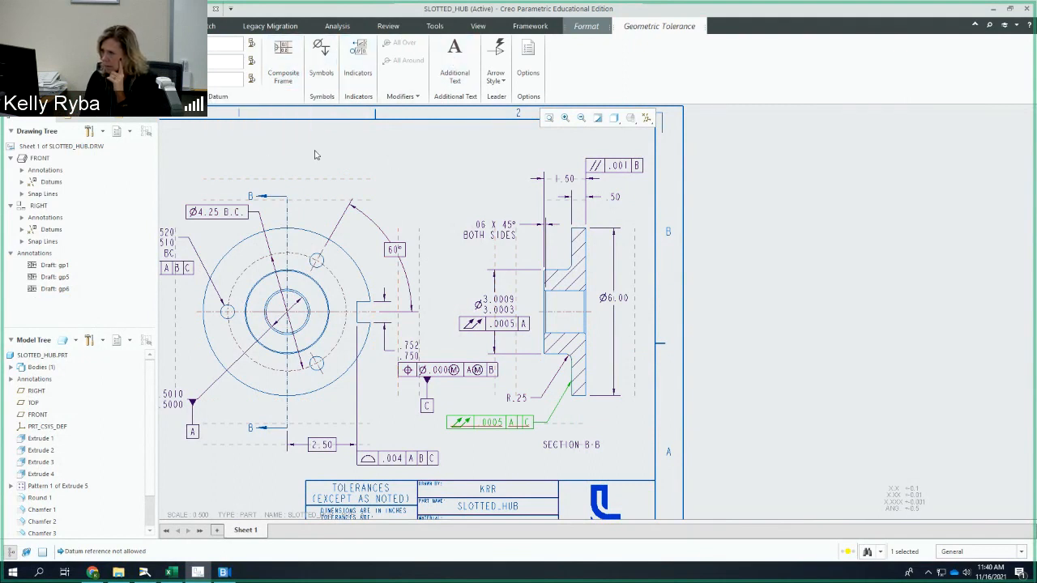
click(214, 44)
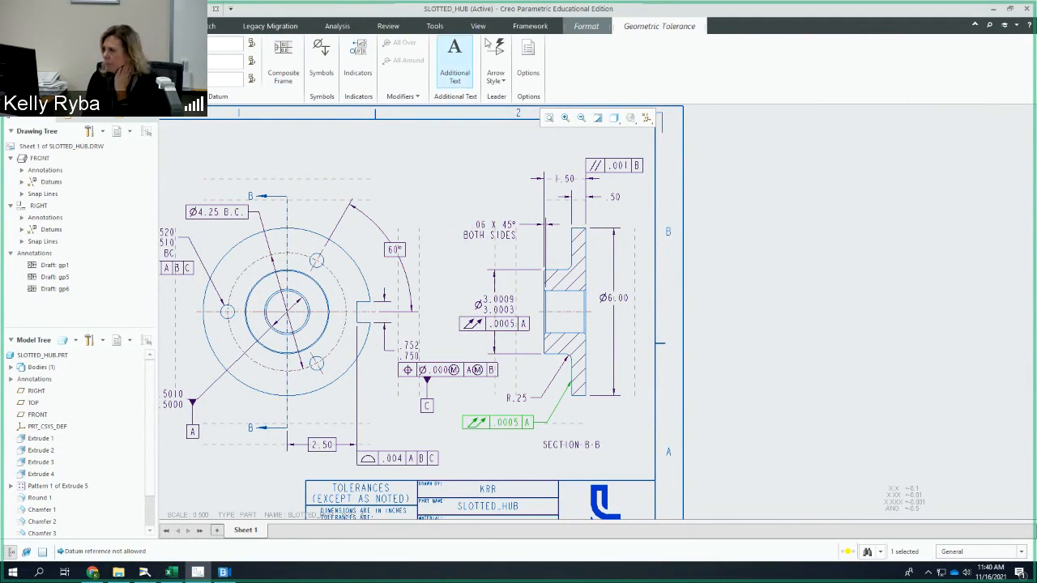
click(478, 409)
Attach datum feature symbol B beneath the flange's total runout frame
click(438, 60)
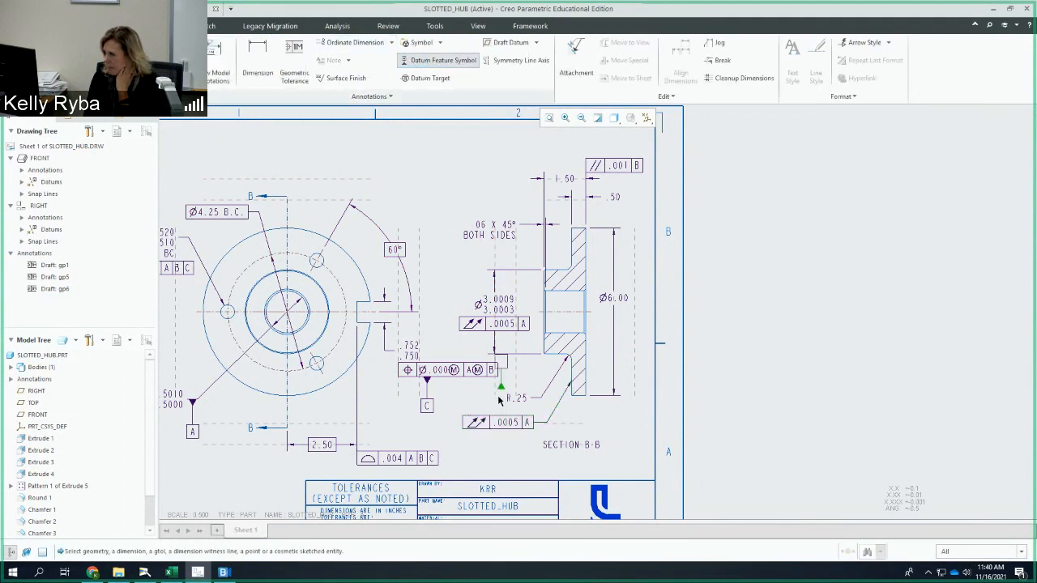
click(499, 422)
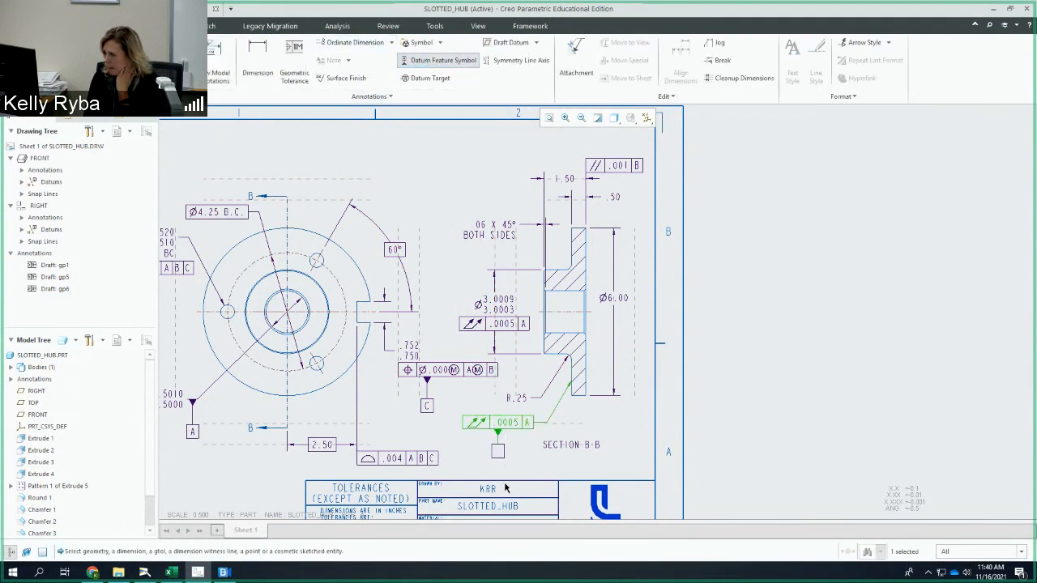
middle_click(531, 458)
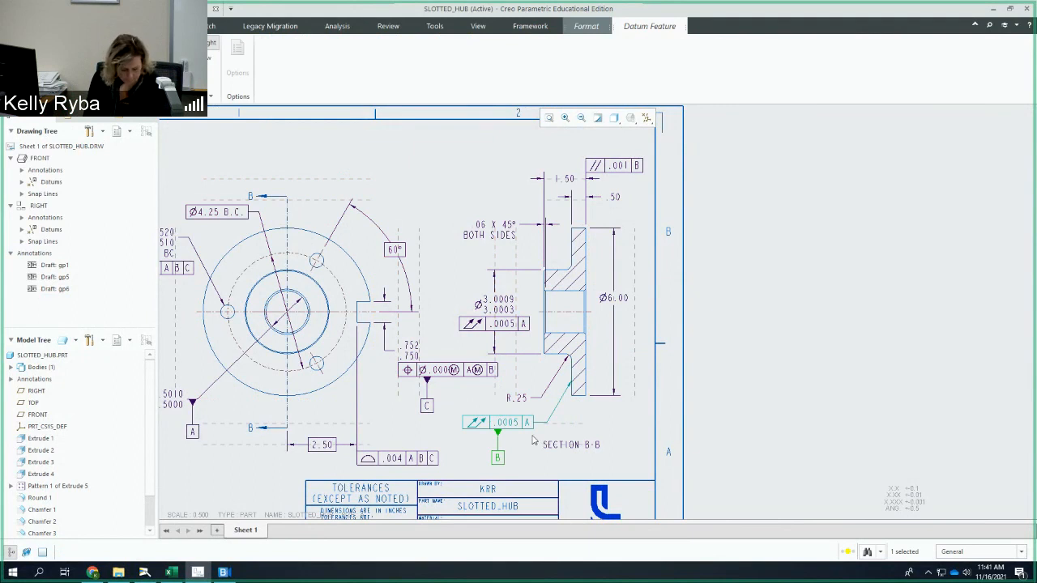
click(515, 446)
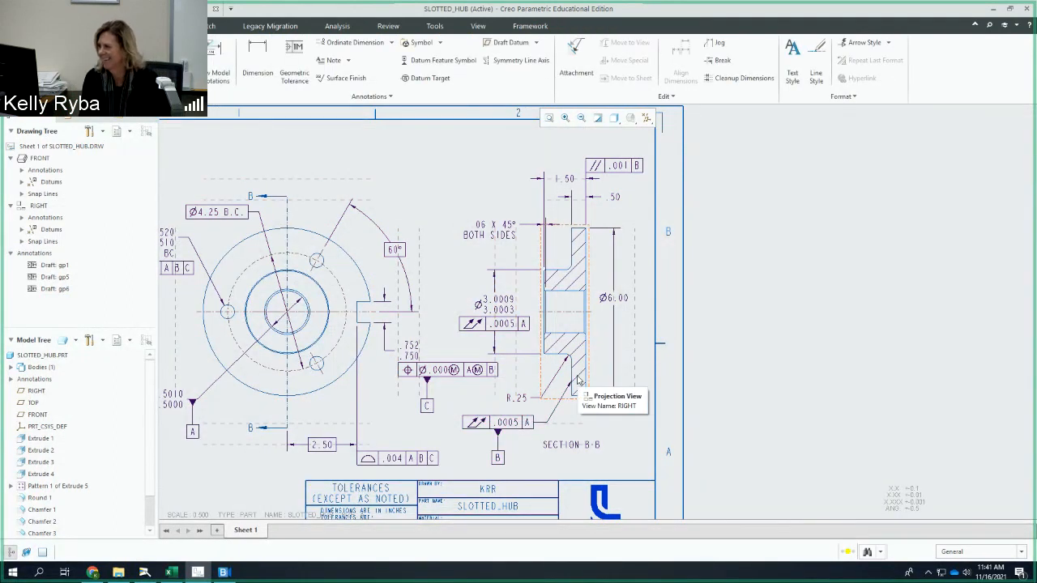
Shift the upper section B-B arrow in the front view slightly upward, away from the Ø4.25 B.C. dimension
scroll(556, 285, down, 1)
scroll(556, 286, up, 2)
scroll(556, 285, up, 1)
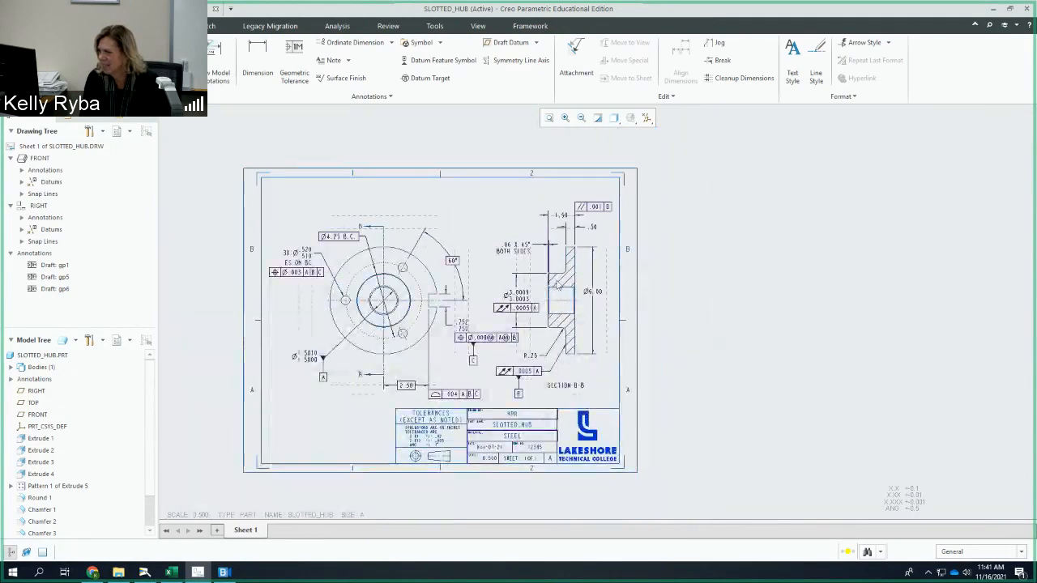
middle_drag(555, 285, 600, 274)
scroll(592, 277, down, 1)
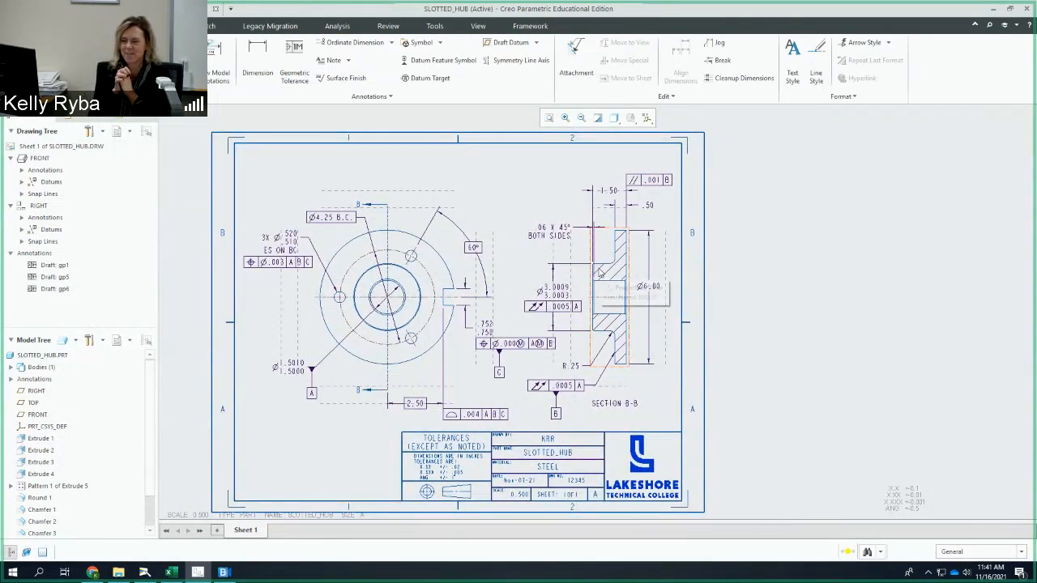
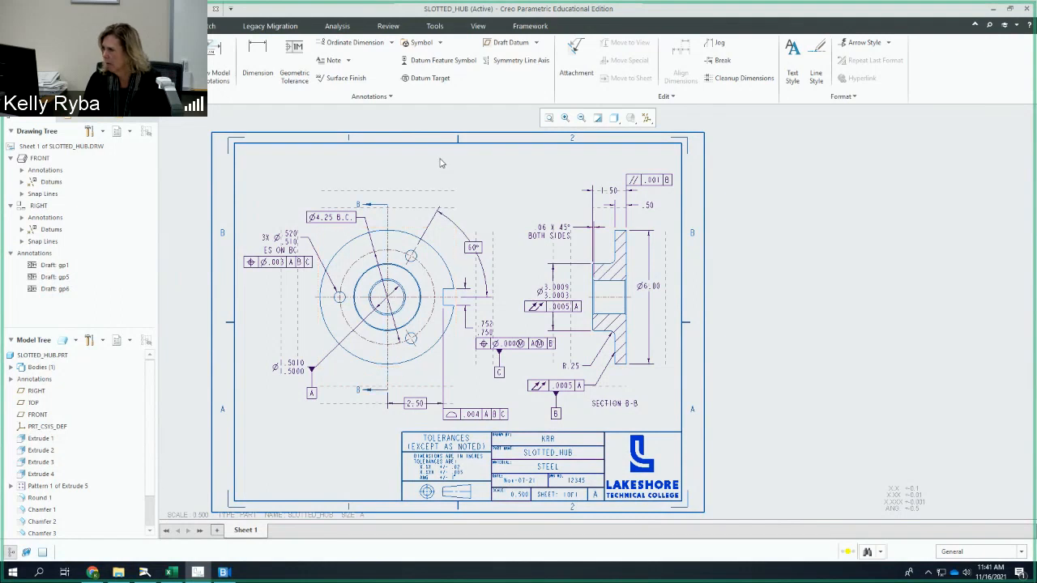
click(368, 205)
drag(369, 206, 374, 199)
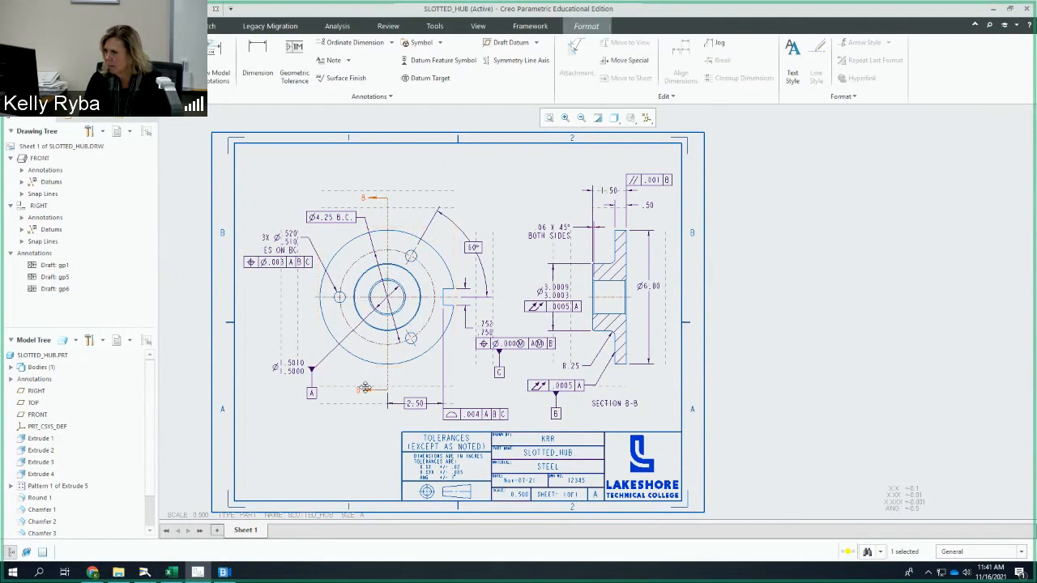
click(404, 173)
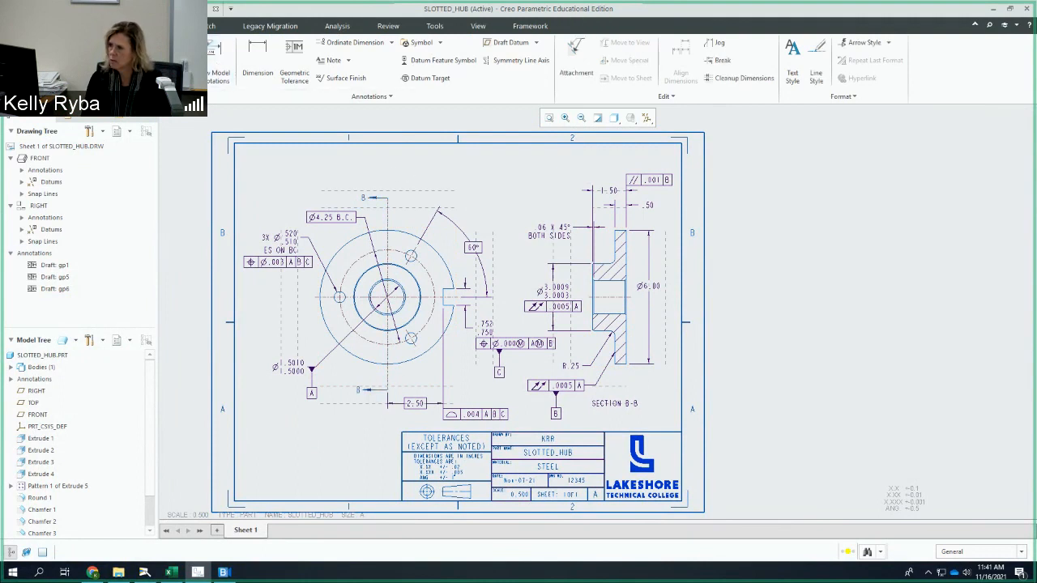
Save the drawing, accepting the unregenerated-model conflict, and delete its old versions from disk
click(18, 26)
key(ctrl+s)
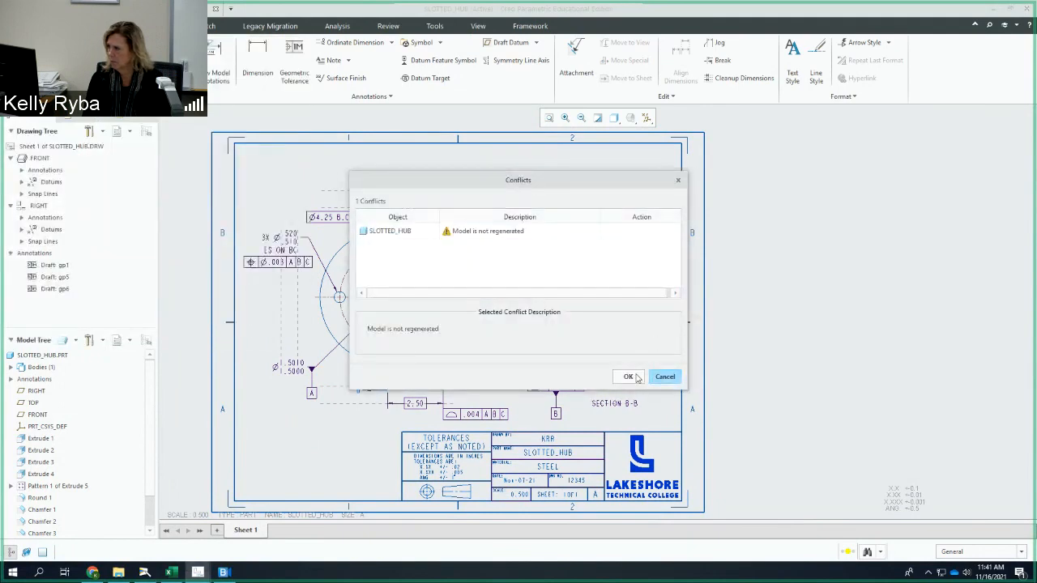
click(628, 378)
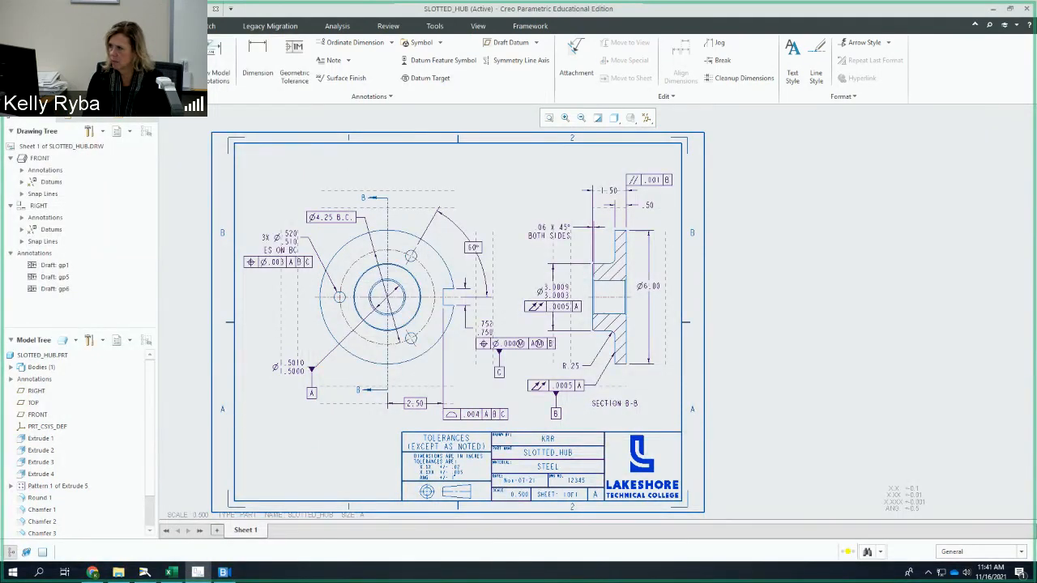
click(18, 26)
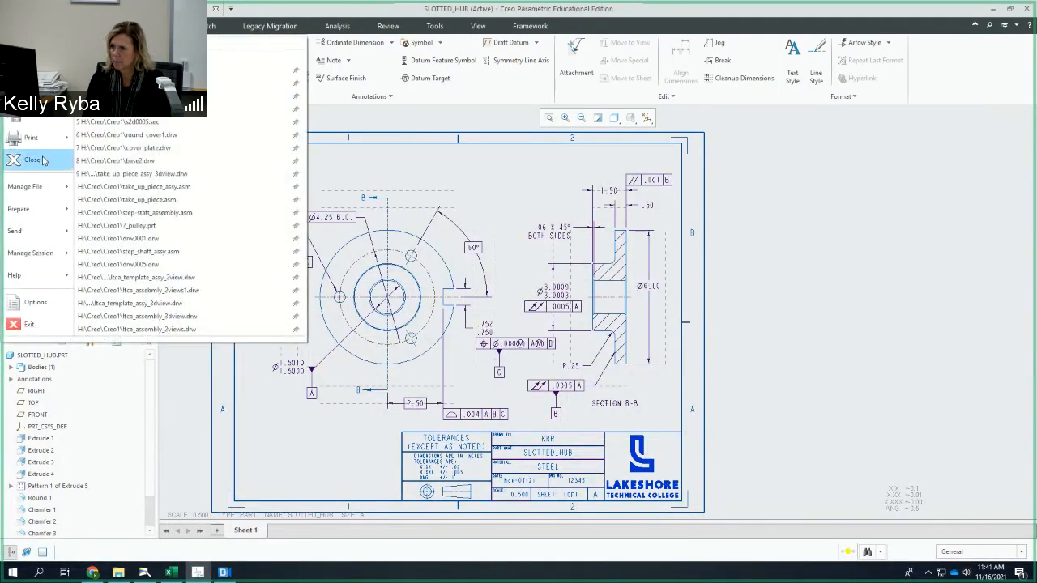
mouse_move(40, 188)
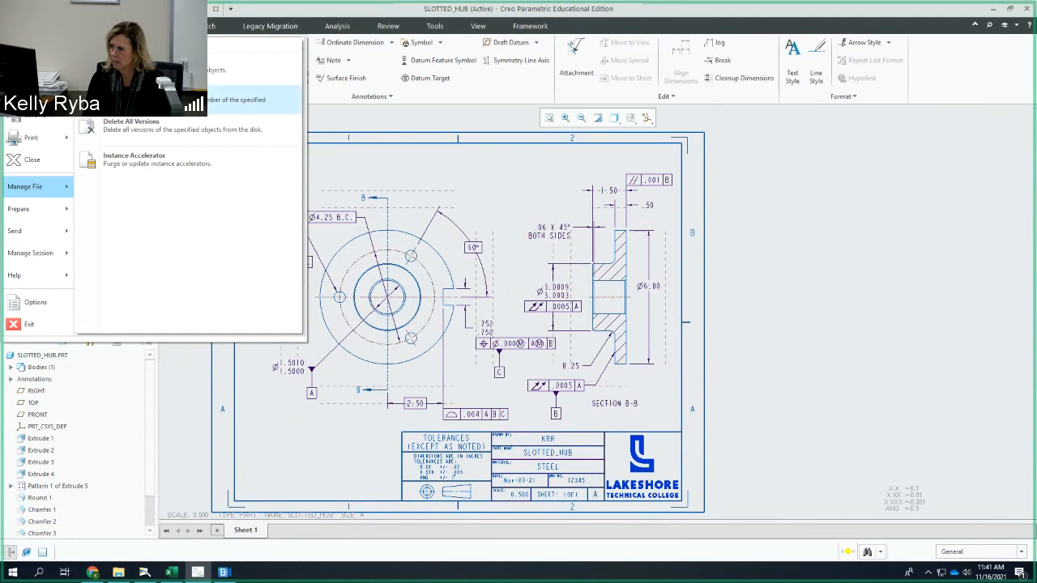
click(161, 100)
click(610, 326)
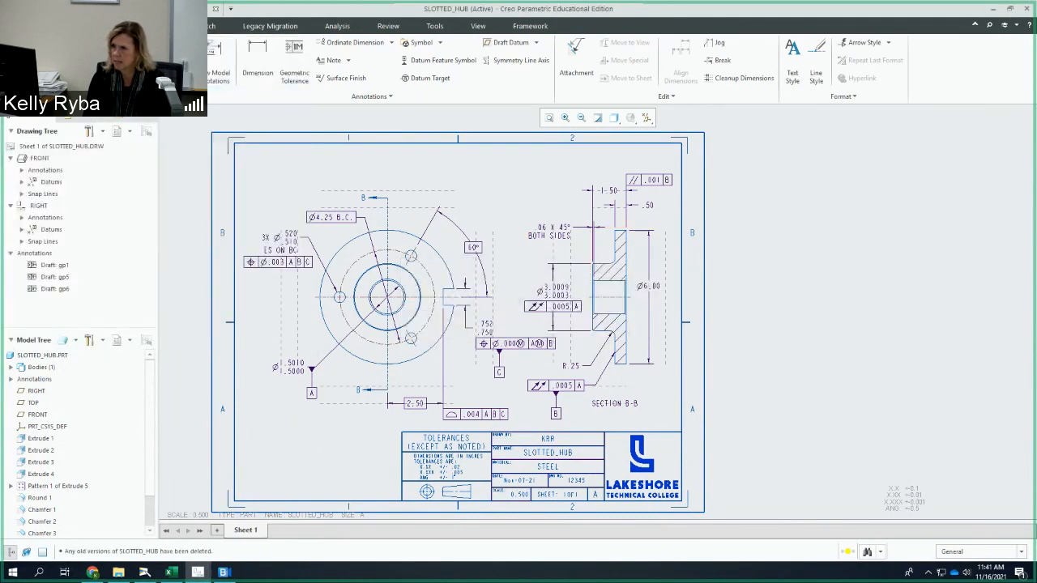
Preview the full plot of the drawing, capture a screen snip of the whole sheet, and close the print setup
click(18, 26)
click(71, 138)
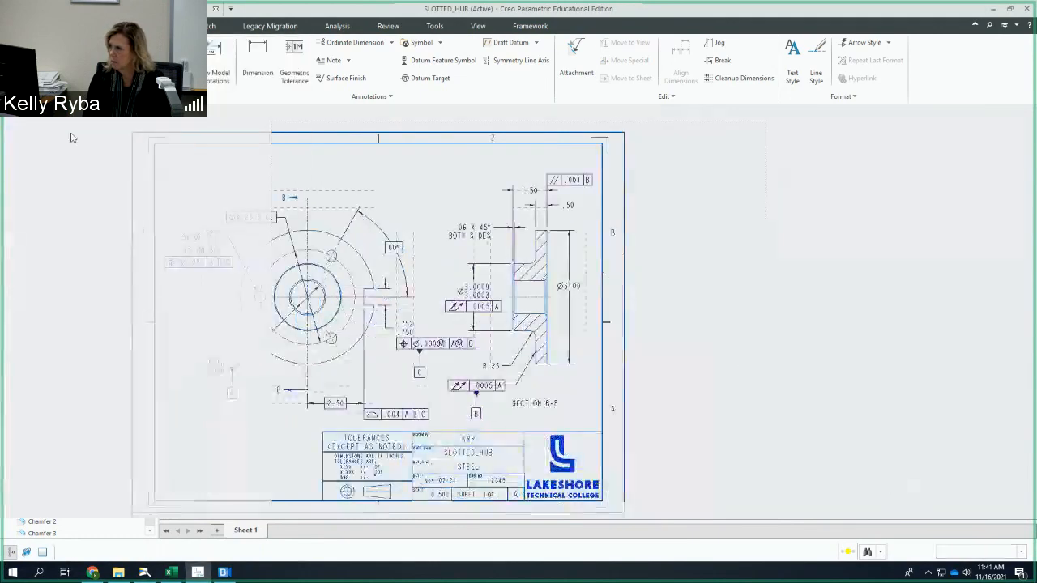
click(447, 58)
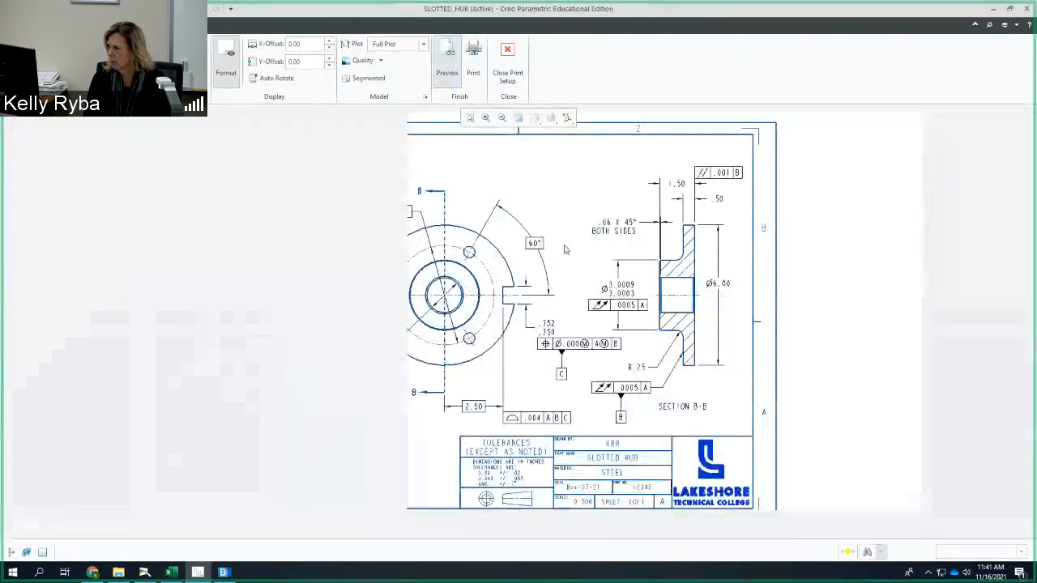
scroll(565, 247, down, 1)
scroll(564, 246, up, 1)
middle_drag(563, 246, 556, 259)
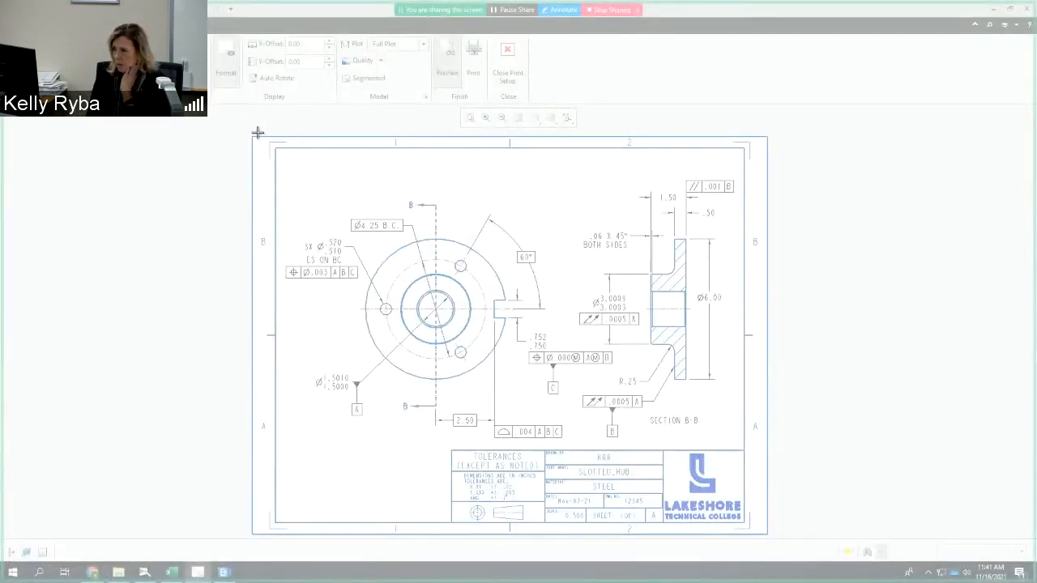
mouse_move(248, 132)
mouse_down()
mouse_move(524, 364)
mouse_move(763, 531)
mouse_up()
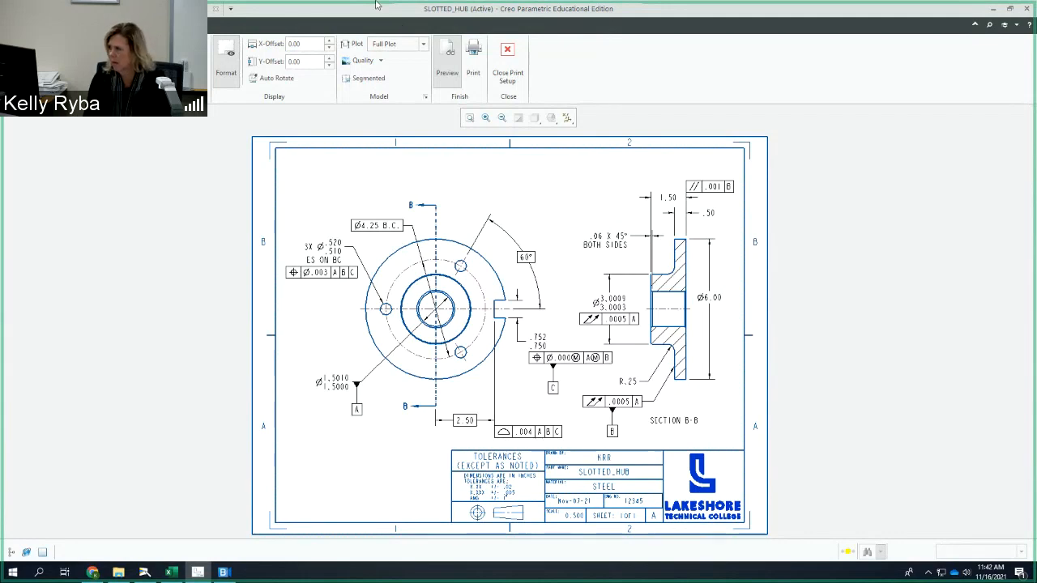
click(508, 74)
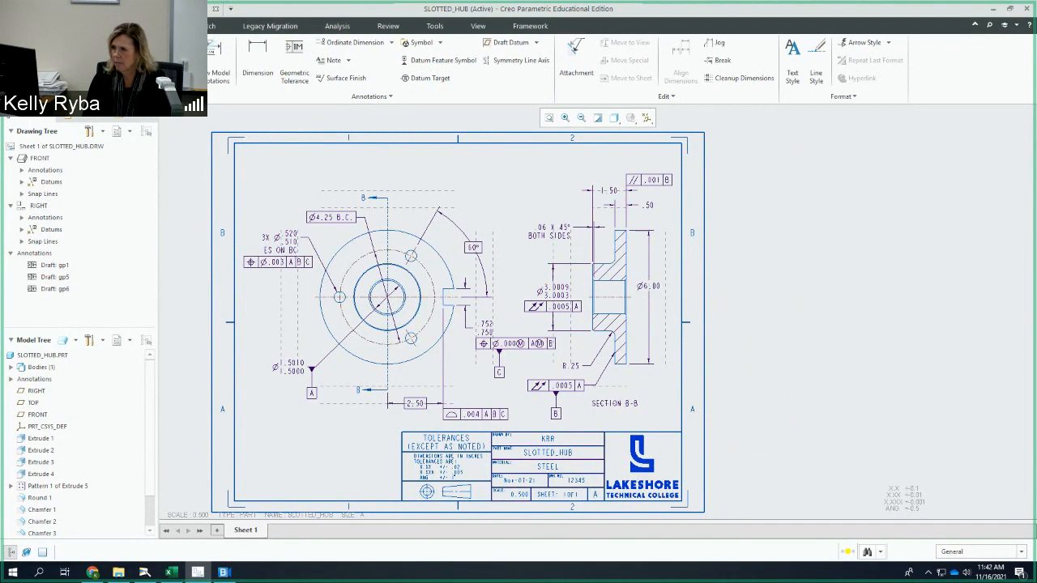
Close the SLOTTED_HUB drawing and erase all objects not displayed from the session
click(19, 26)
click(37, 159)
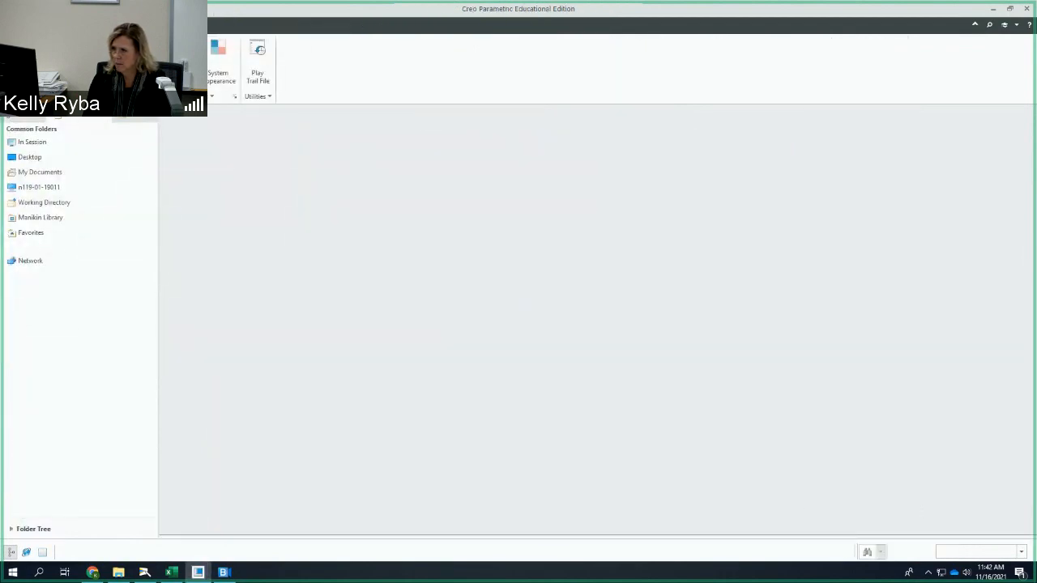
click(19, 26)
mouse_move(35, 252)
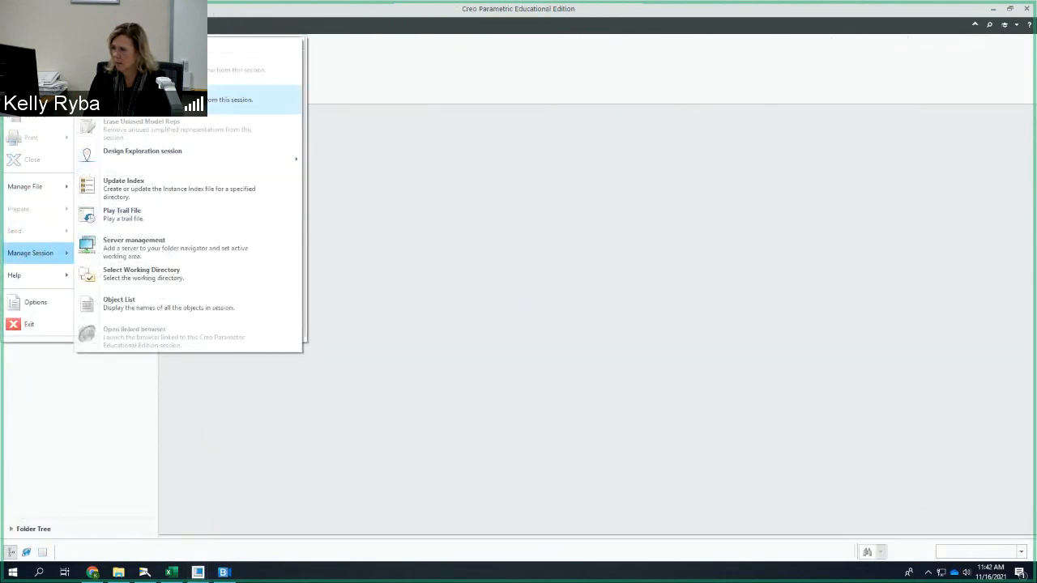
click(162, 98)
click(525, 386)
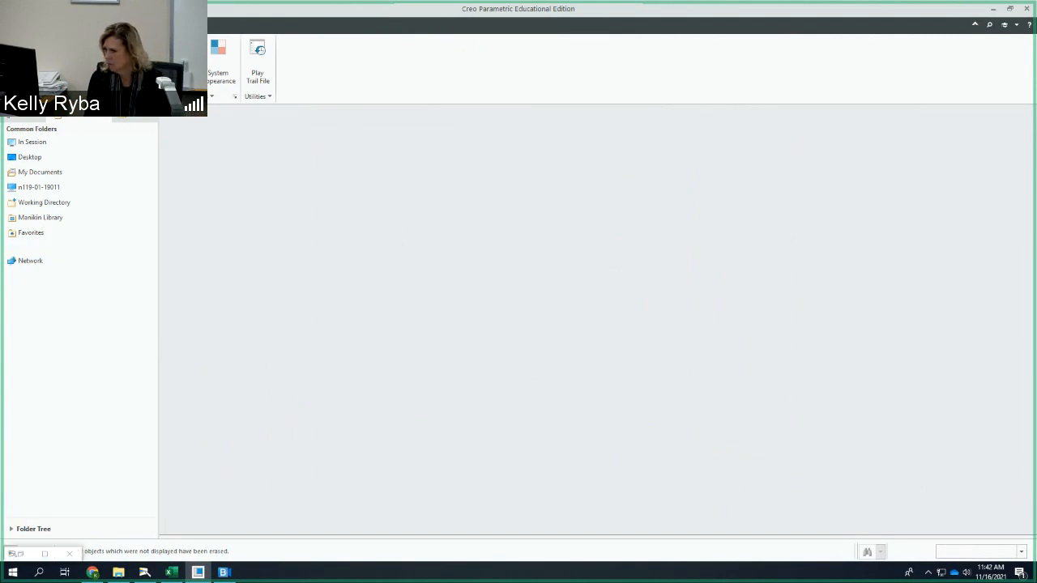
Bring up the document camera window to examine the Chapter 12 Problem 6 Roller Bracket print, and minimize it
click(43, 554)
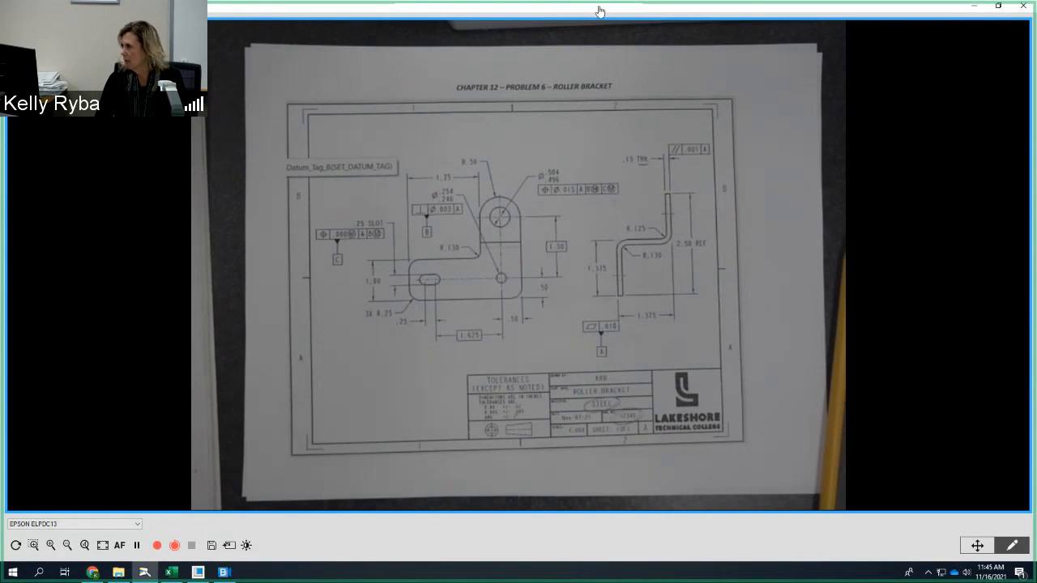
click(973, 7)
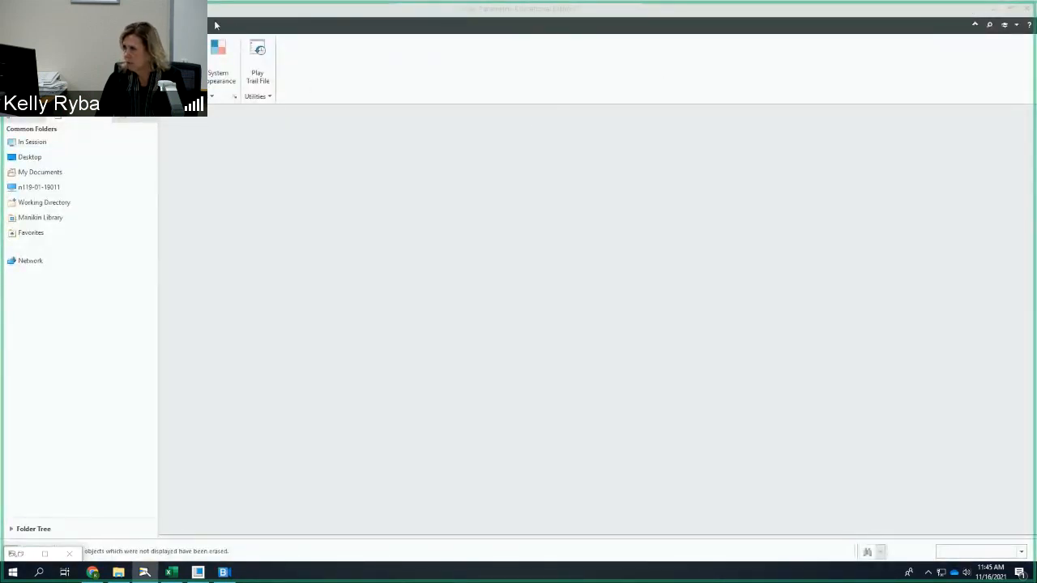
Switch to Chrome and open the Course Calendar in the Blackboard course
click(93, 573)
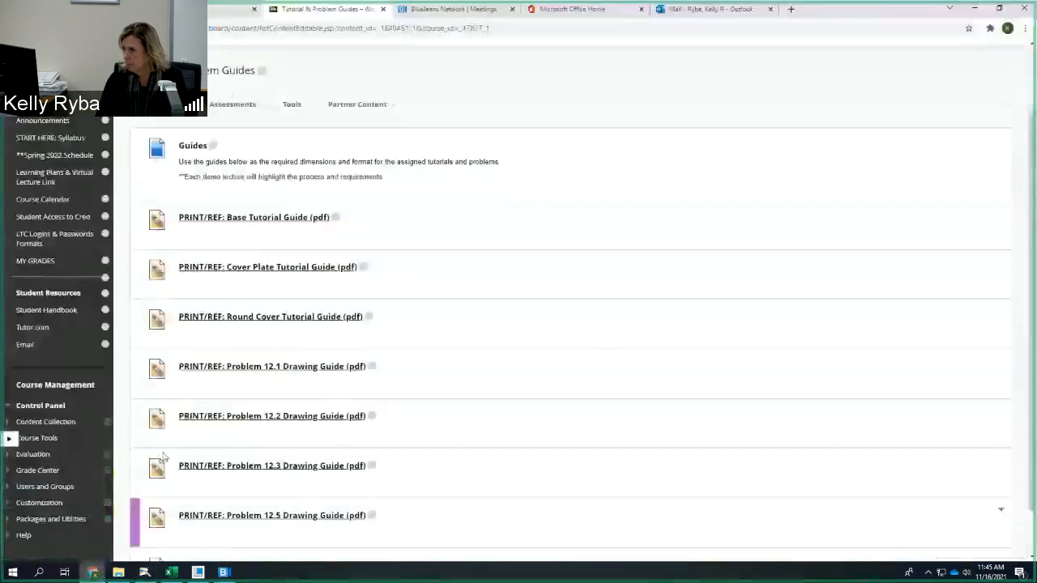
click(64, 202)
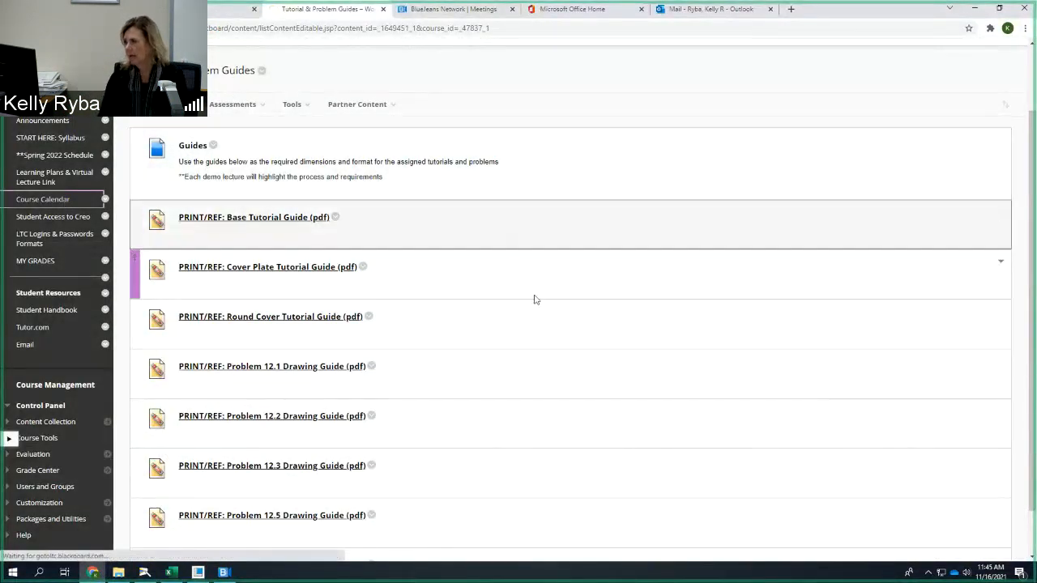